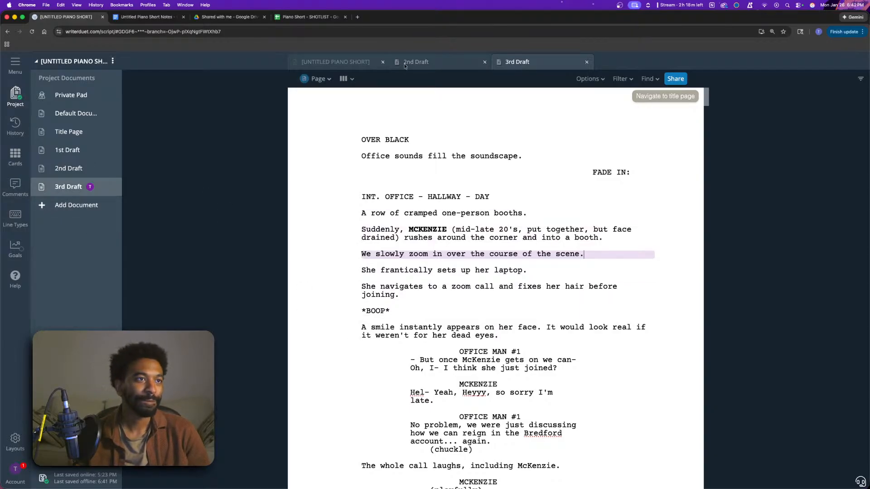
- Open the Untitled Piano Short Notes document and read the title idea and the opening montage feedback
{"action": "left_click", "coordinate": [141, 18]}
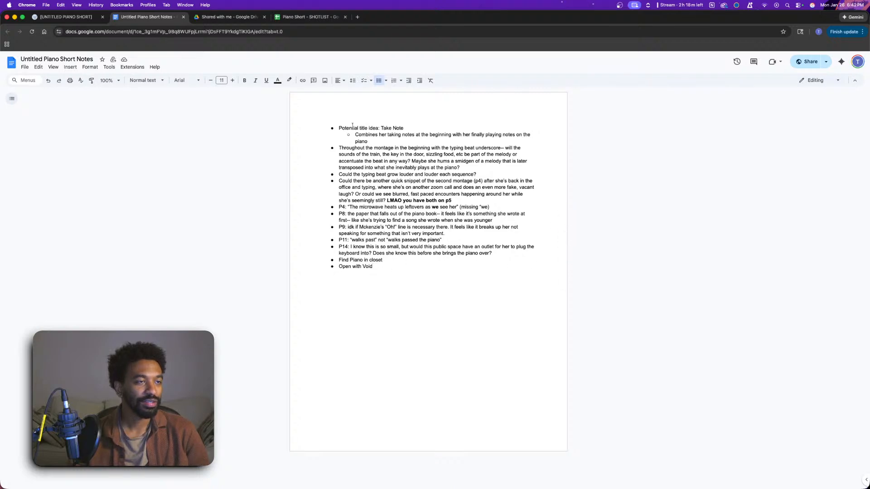
{"action": "left_click_drag", "start_coordinate": [341, 127], "coordinate": [491, 141]}
{"action": "left_click", "coordinate": [406, 127]}
{"action": "left_click", "coordinate": [377, 141]}
{"action": "left_click", "coordinate": [373, 140]}
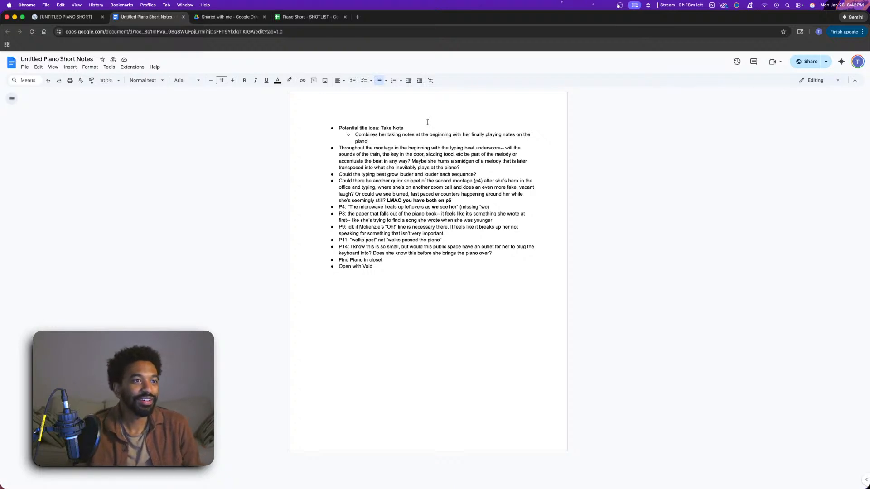
{"action": "left_click_drag", "start_coordinate": [349, 148], "coordinate": [504, 148]}
{"action": "left_click", "coordinate": [535, 148]}
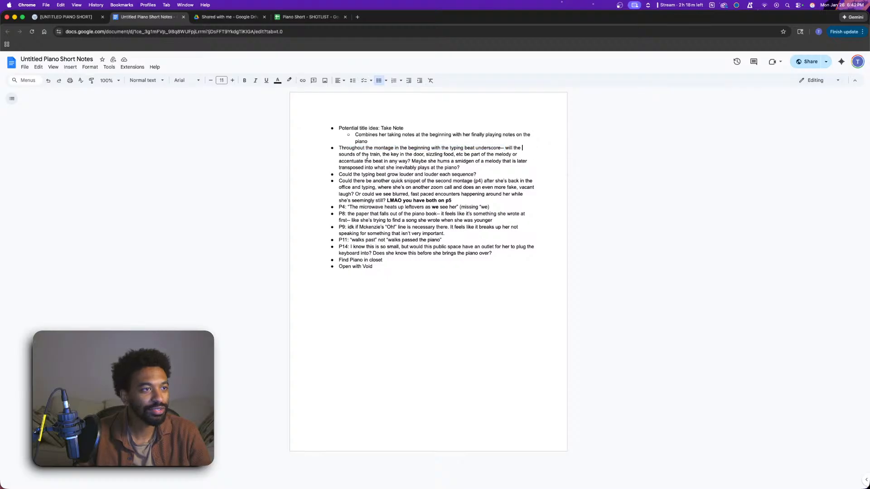
{"action": "left_click_drag", "start_coordinate": [370, 154], "coordinate": [441, 154]}
{"action": "left_click", "coordinate": [495, 154]}
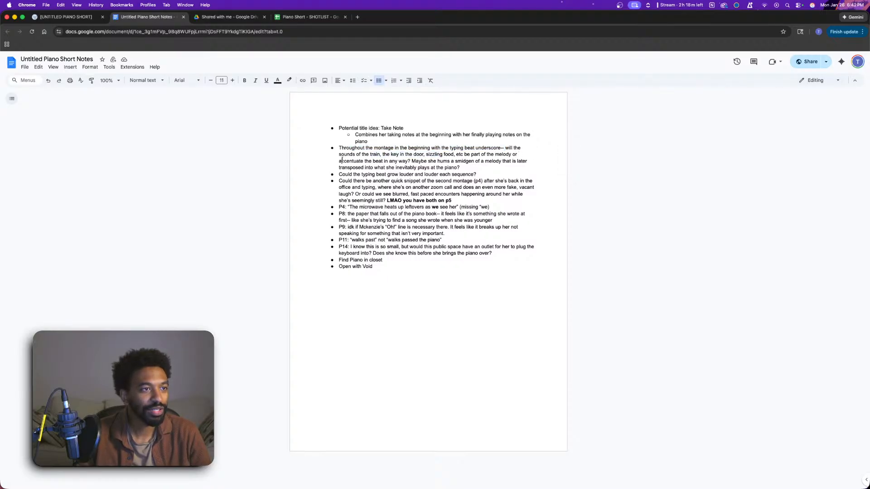
{"action": "left_click", "coordinate": [492, 160]}
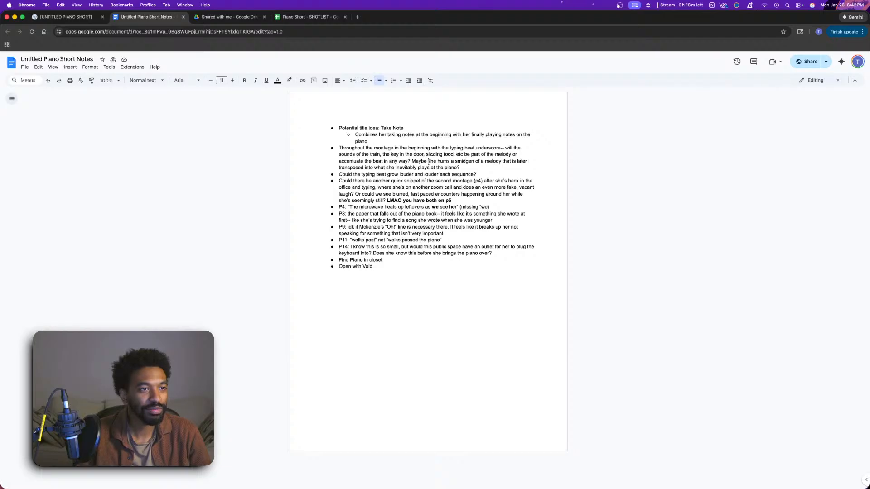
- Append "- ADD HUMMING 1ST MONTAGE" to the opening montage note, with the words after the dash in bold
{"action": "left_click", "coordinate": [465, 171]}
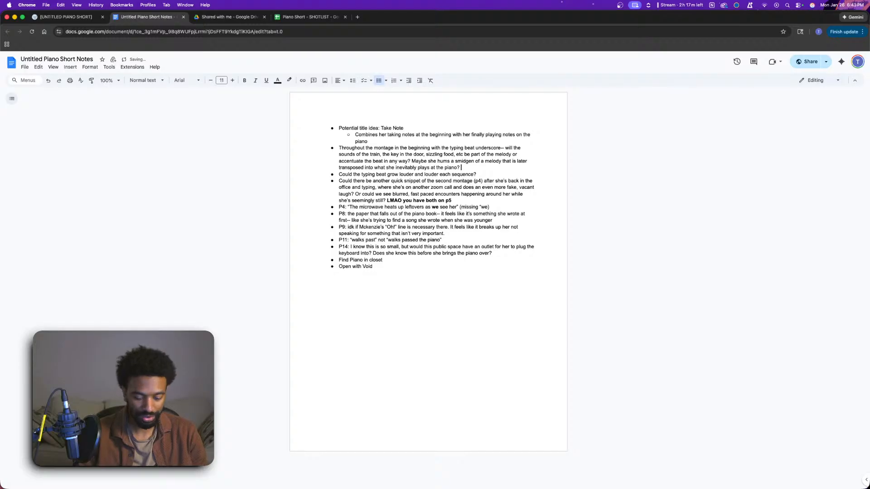
{"action": "key", "text": "super+b"}
{"action": "type", "text": "- ADD HU"}
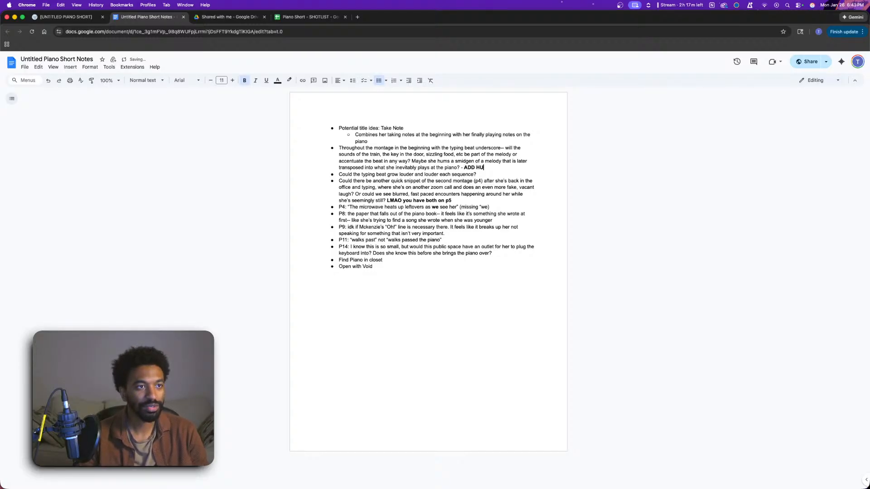
{"action": "type", "text": "MMING 1S"}
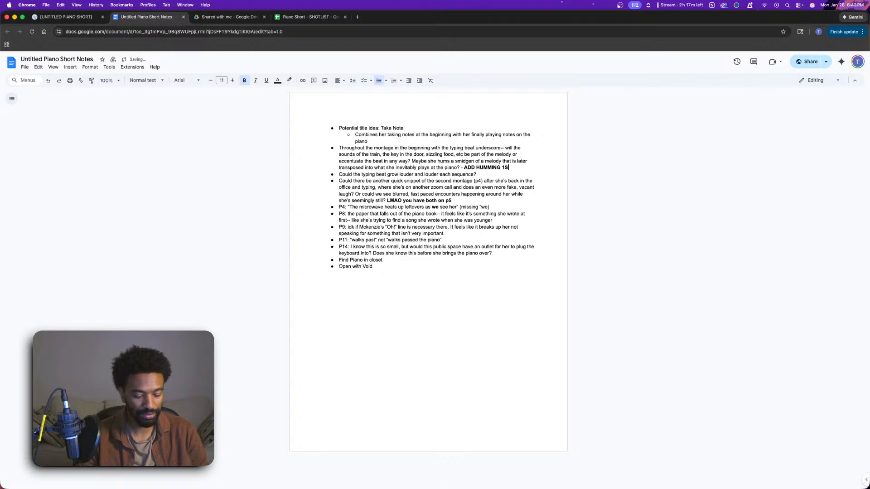
{"action": "type", "text": "T MONTAGE"}
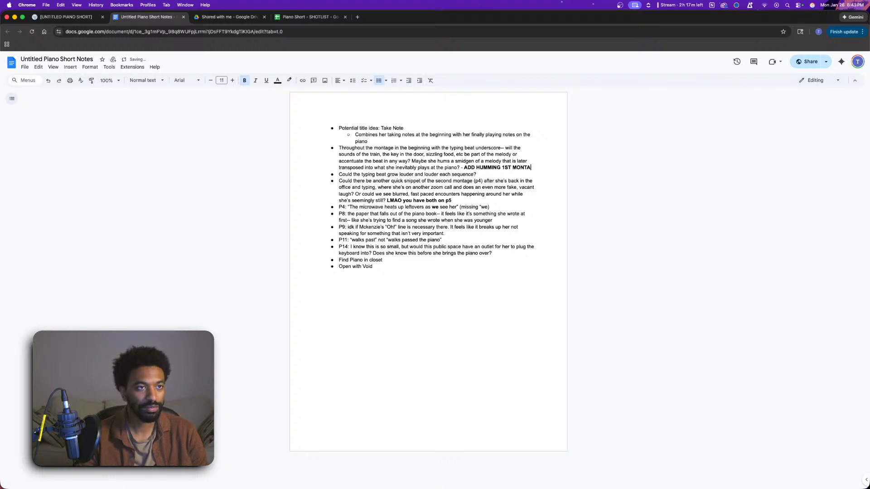
- Colour the added text "ADD HUMMING 1ST MONTAGE" red
{"action": "left_click_drag", "start_coordinate": [432, 175], "coordinate": [464, 168]}
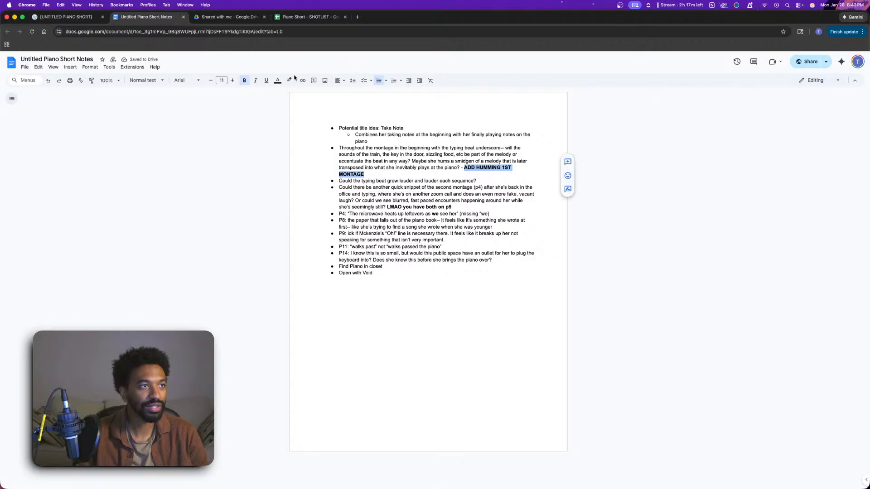
{"action": "left_click", "coordinate": [277, 80]}
{"action": "left_click", "coordinate": [290, 100]}
{"action": "left_click", "coordinate": [493, 247]}
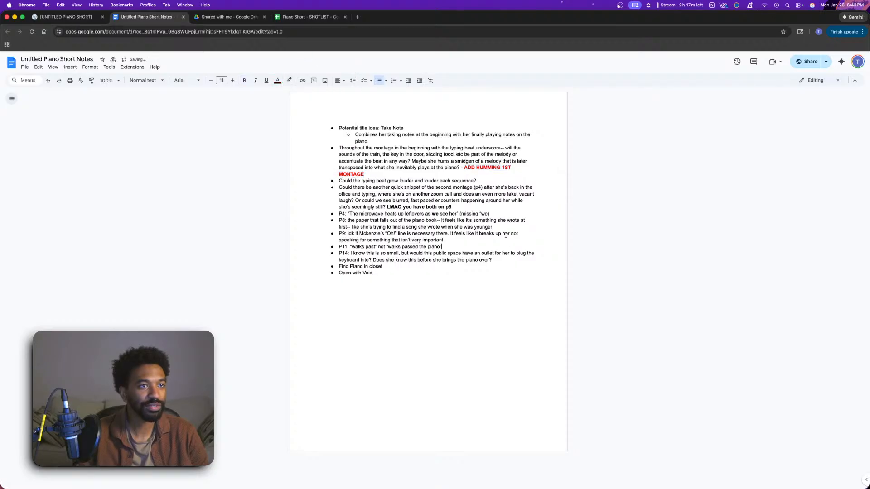
- Review the typing beat and second montage notes, and colour the "p4" reference in the second montage note red
{"action": "left_click_drag", "start_coordinate": [358, 181], "coordinate": [376, 188]}
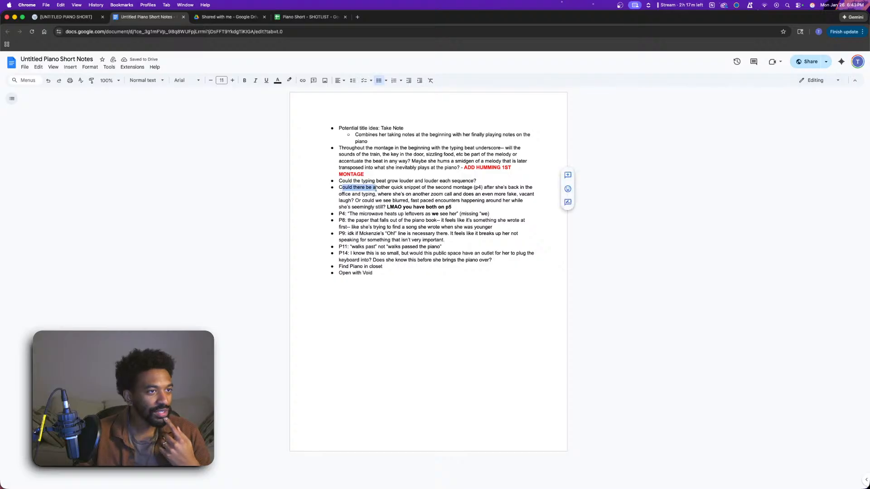
{"action": "left_click", "coordinate": [449, 181]}
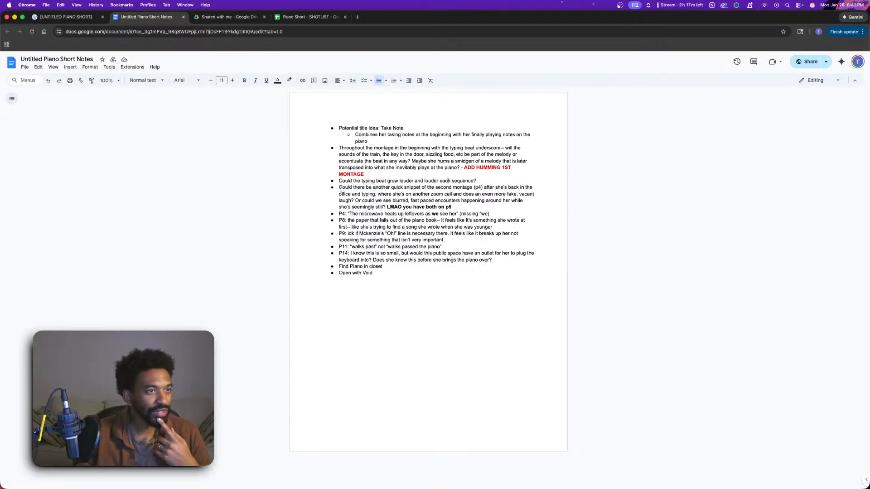
{"action": "left_click_drag", "start_coordinate": [342, 188], "coordinate": [452, 189]}
{"action": "left_click", "coordinate": [474, 188]}
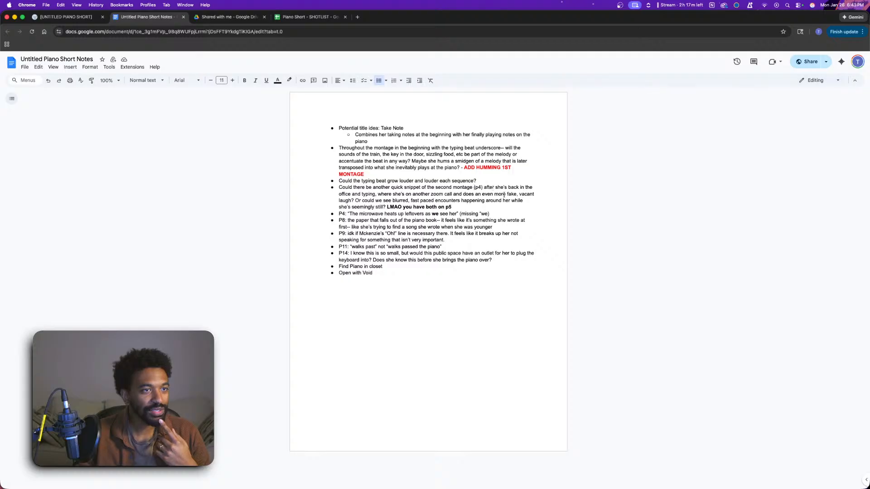
{"action": "double_click", "coordinate": [477, 188]}
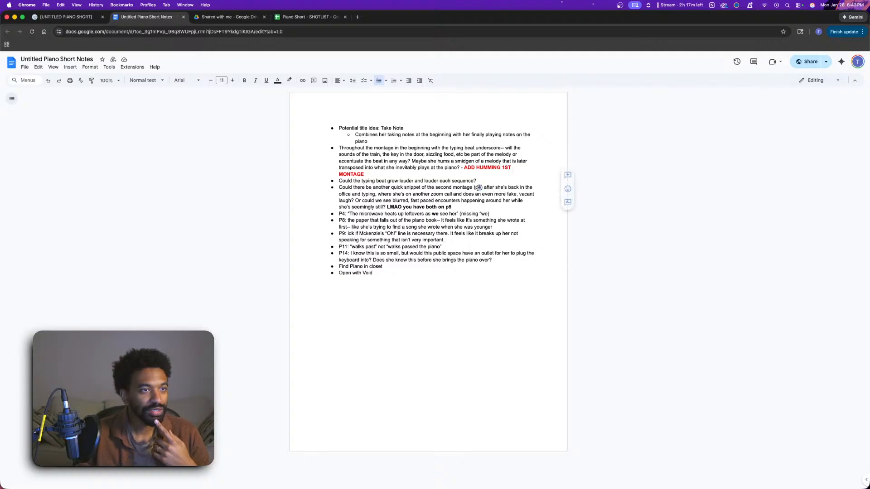
{"action": "left_click", "coordinate": [277, 80]}
{"action": "left_click", "coordinate": [288, 105]}
{"action": "left_click", "coordinate": [529, 206]}
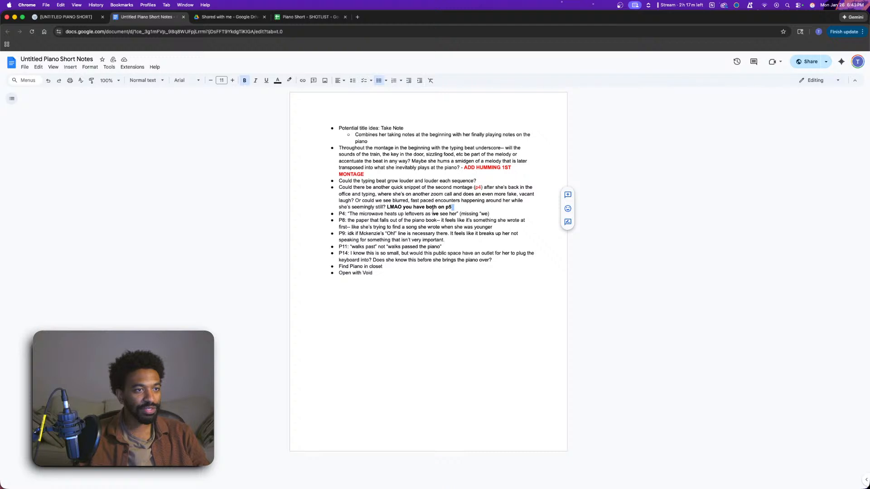
- Review the rest of the second montage note and make its "p4" reference bold
{"action": "left_click", "coordinate": [458, 207]}
{"action": "left_click", "coordinate": [524, 201]}
{"action": "left_click", "coordinate": [412, 207]}
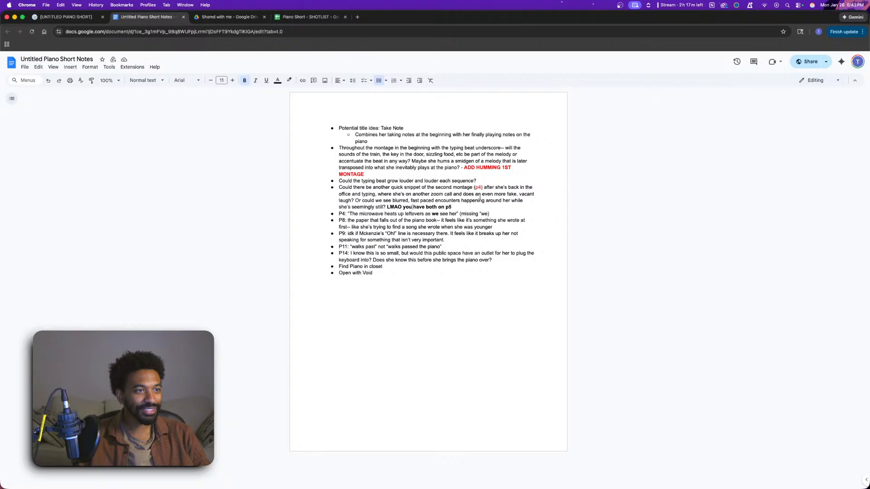
{"action": "left_click", "coordinate": [514, 195]}
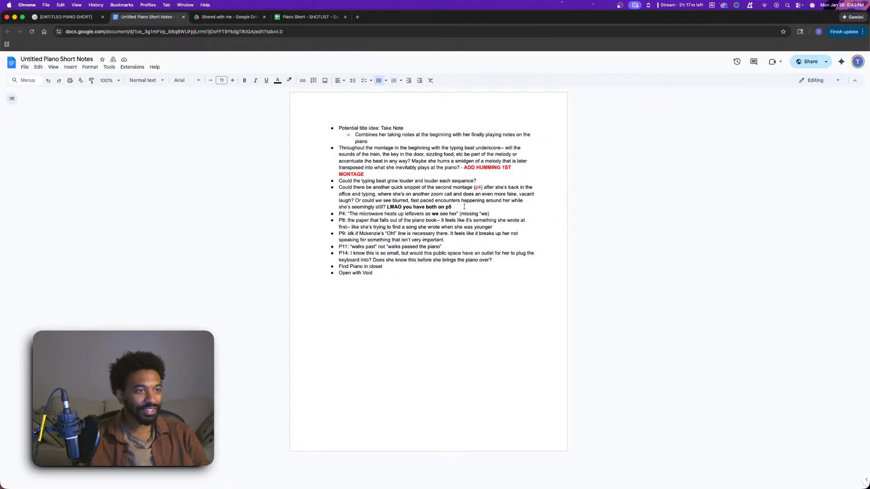
{"action": "left_click_drag", "start_coordinate": [464, 207], "coordinate": [388, 207]}
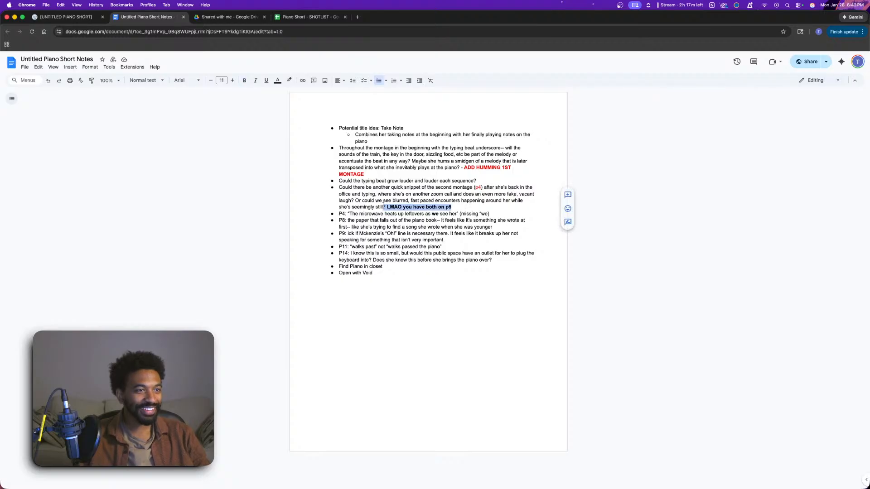
{"action": "left_click", "coordinate": [463, 209]}
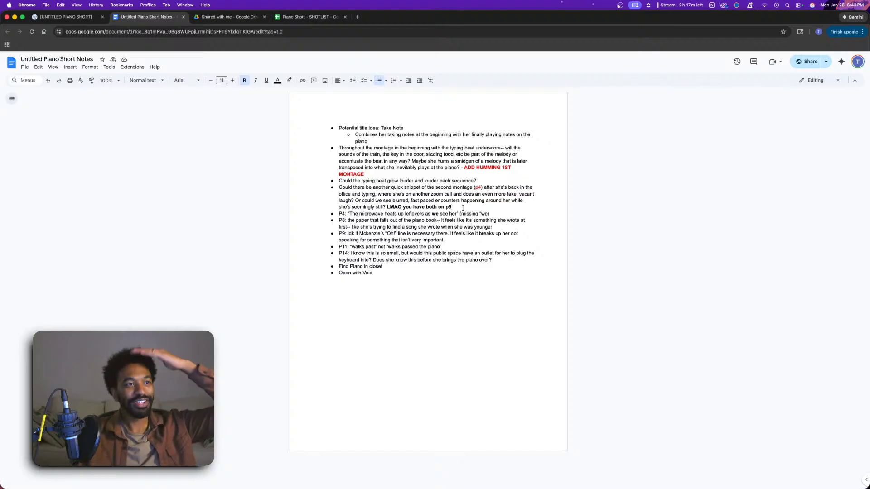
{"action": "double_click", "coordinate": [479, 188]}
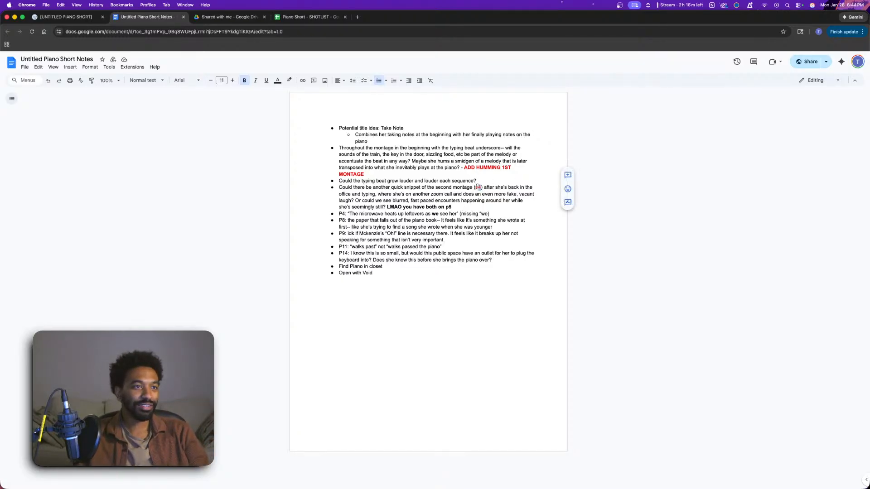
{"action": "left_click", "coordinate": [245, 80]}
{"action": "left_click", "coordinate": [502, 214]}
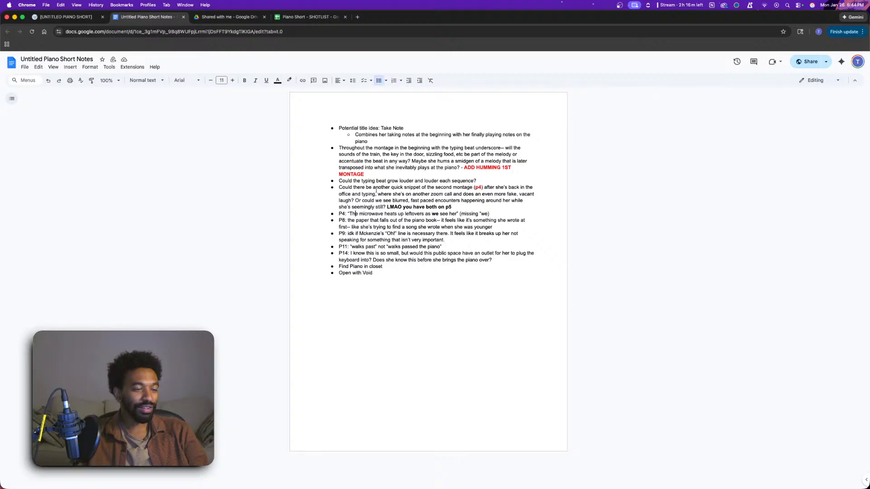
- Colour the bold word "we" red in the P4 note about the microwave heating up leftovers
{"action": "left_click_drag", "start_coordinate": [349, 187], "coordinate": [510, 201]}
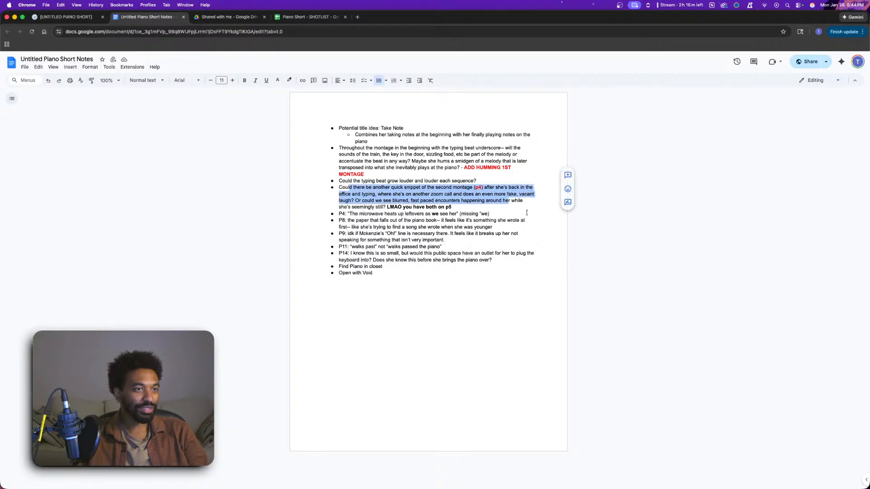
{"action": "left_click", "coordinate": [527, 213]}
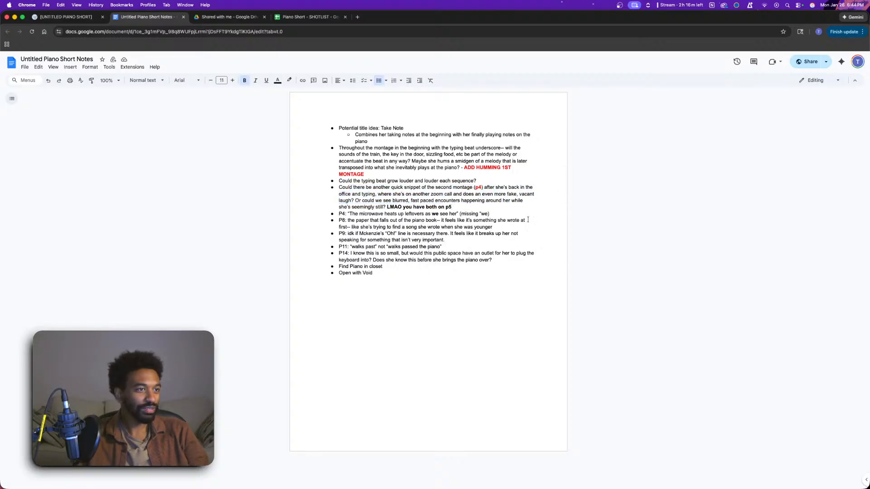
{"action": "left_click_drag", "start_coordinate": [352, 214], "coordinate": [410, 215]}
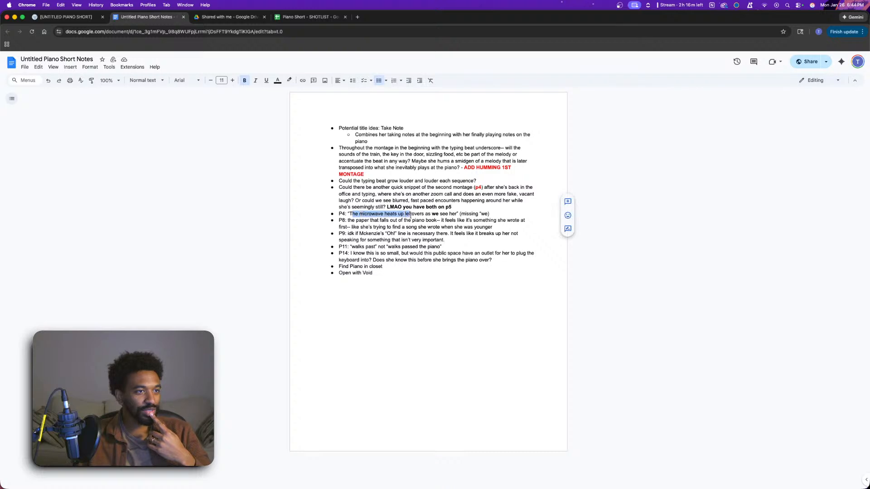
{"action": "left_click", "coordinate": [464, 227]}
{"action": "left_click", "coordinate": [434, 214]}
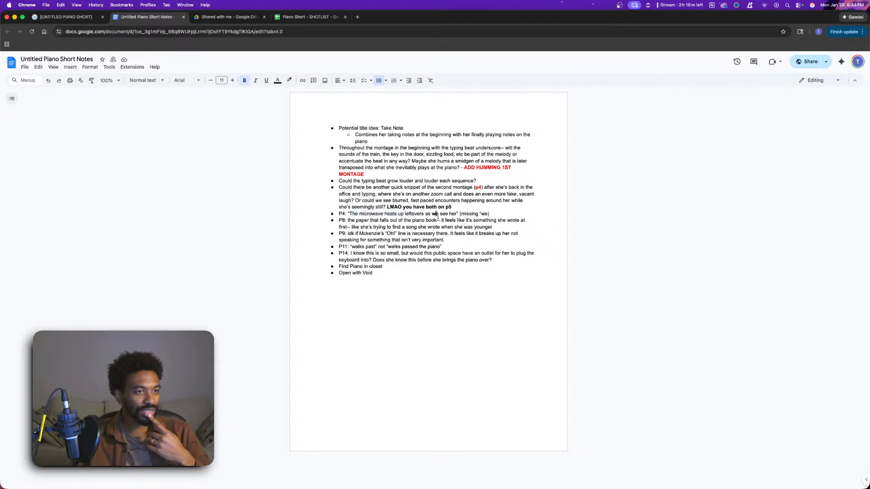
{"action": "double_click", "coordinate": [434, 214]}
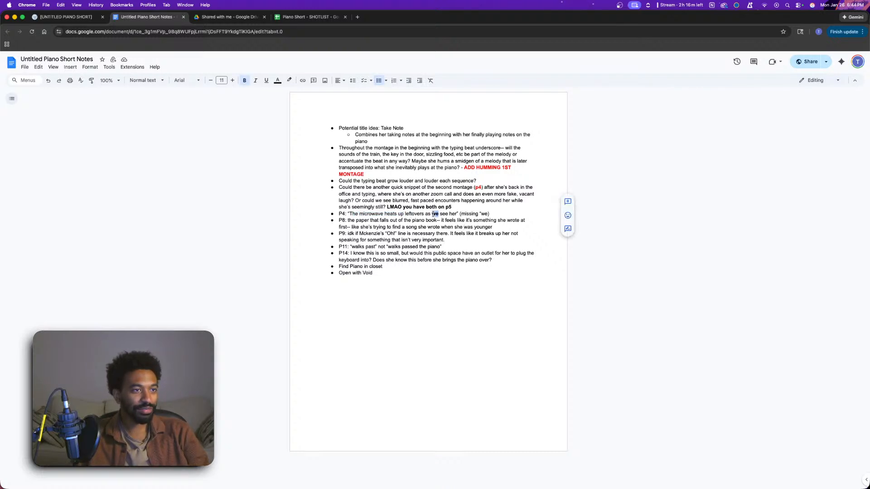
{"action": "left_click", "coordinate": [277, 81]}
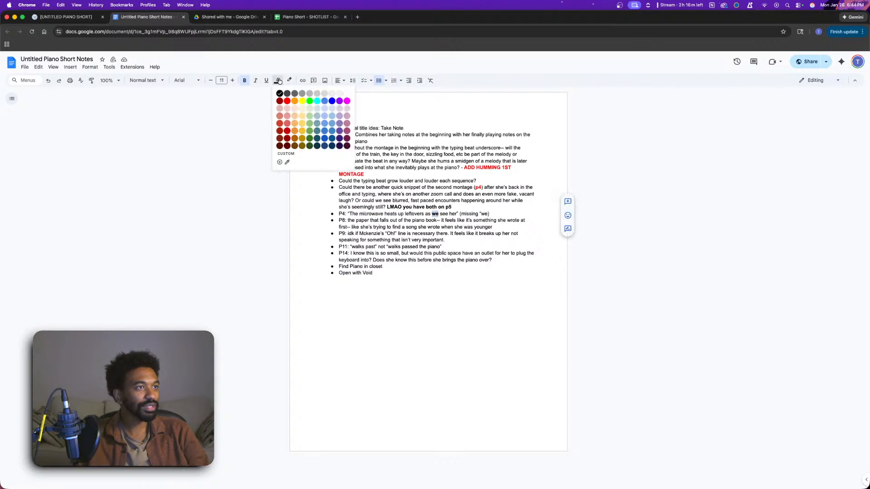
{"action": "left_click", "coordinate": [287, 101]}
{"action": "left_click", "coordinate": [452, 247]}
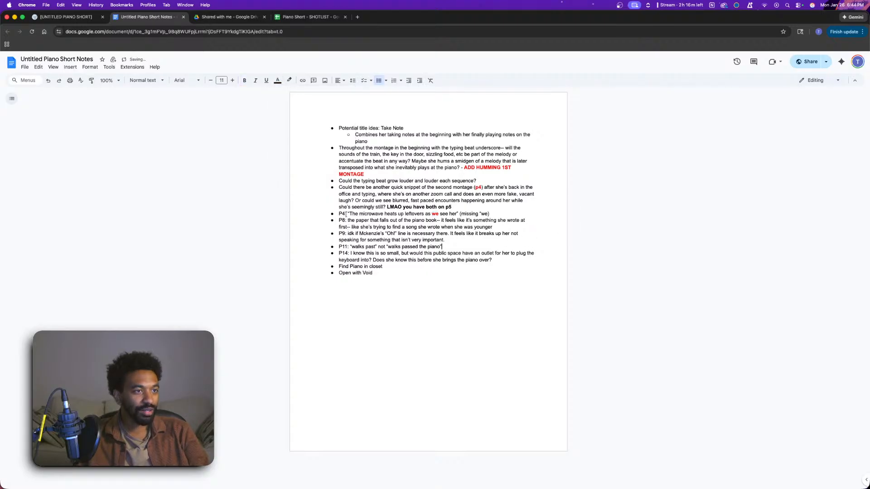
- Read the P8 note and append a dash followed by "TAKE OUT HER LOOKING UP THE SONG" in bold
{"action": "left_click_drag", "start_coordinate": [367, 221], "coordinate": [515, 224]}
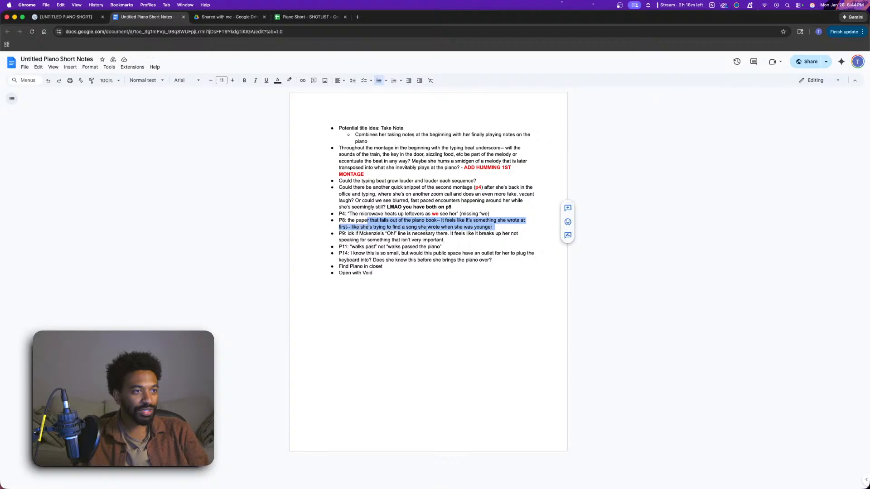
{"action": "left_click", "coordinate": [502, 227]}
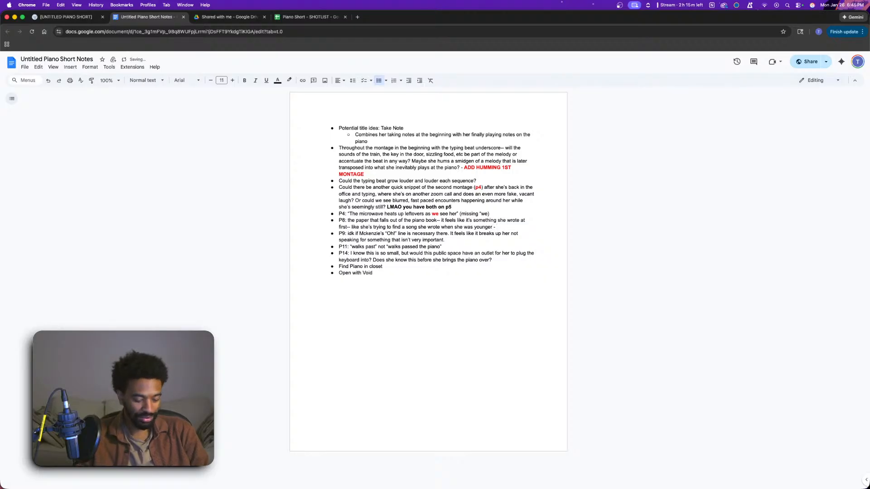
{"action": "type", "text": "- B"}
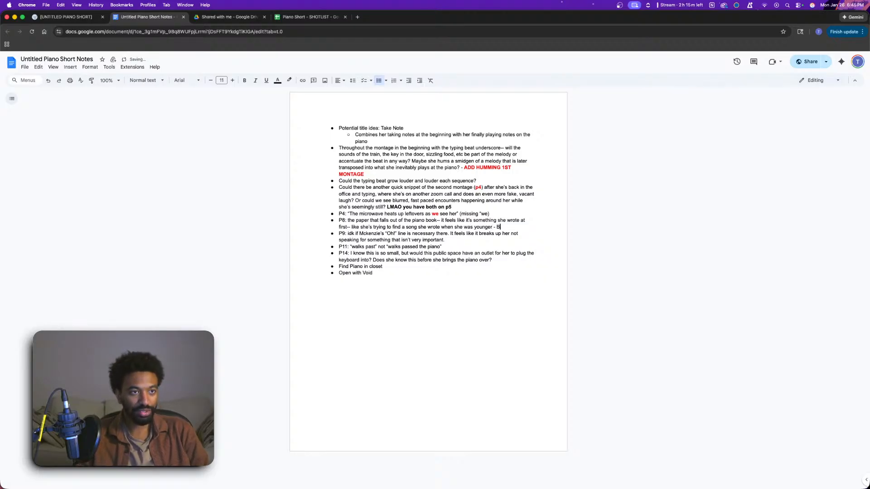
{"action": "key", "text": "BackSpace"}
{"action": "key", "text": "ctrl+b"}
{"action": "type", "text": "TAKE OUT"}
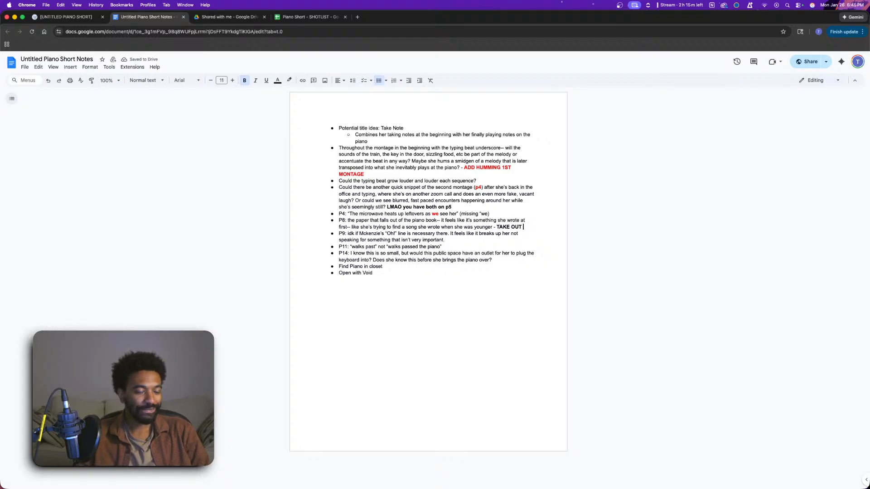
{"action": "type", "text": "HER LOOKING UP THE SONG"}
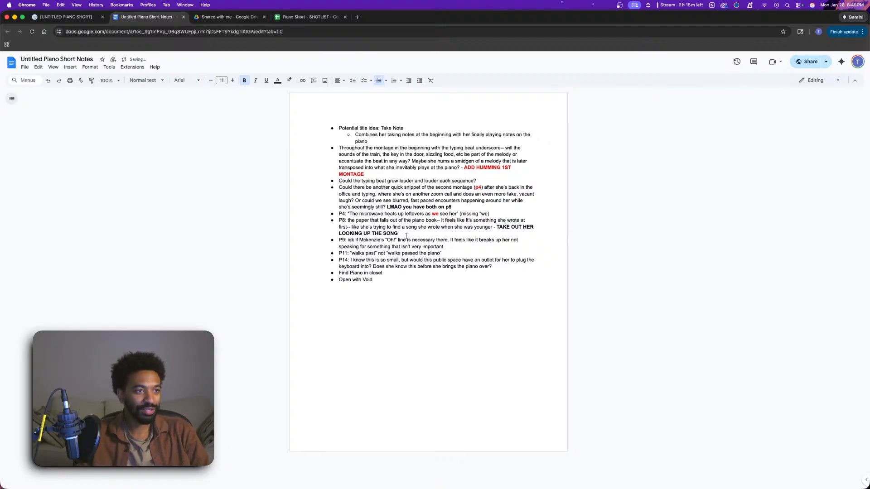
- Colour the bold text "TAKE OUT HER LOOKING UP THE SONG" red at the end of the P8 note
{"action": "left_click_drag", "start_coordinate": [406, 236], "coordinate": [496, 225]}
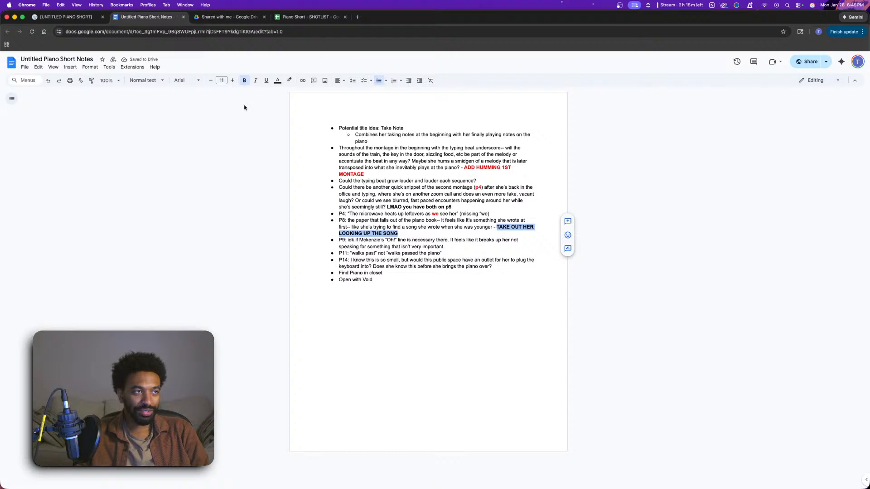
{"action": "left_click", "coordinate": [278, 80]}
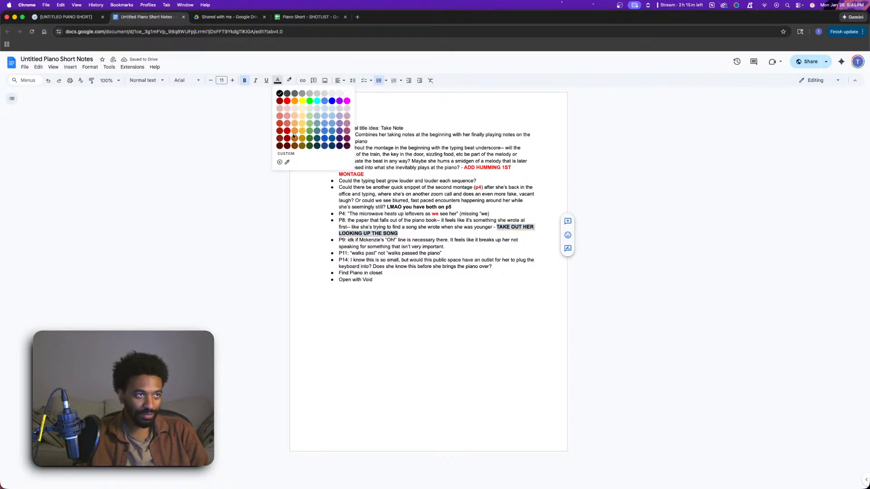
{"action": "left_click", "coordinate": [287, 101]}
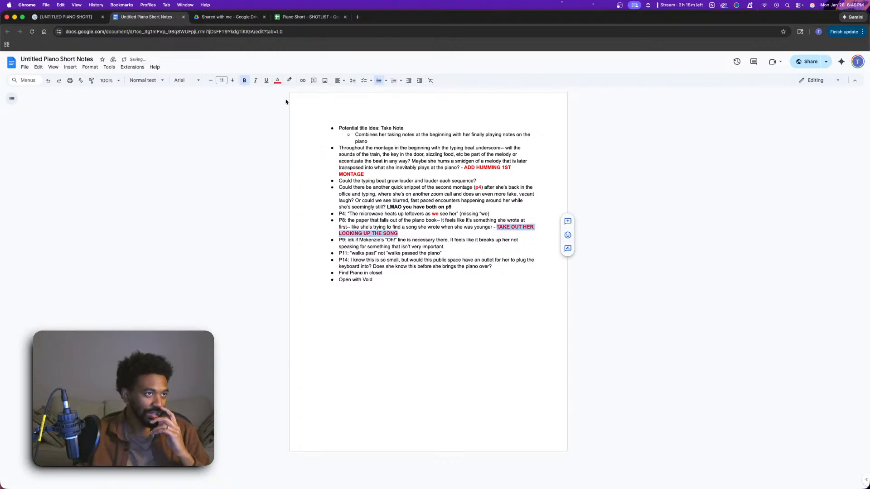
{"action": "left_click", "coordinate": [519, 247]}
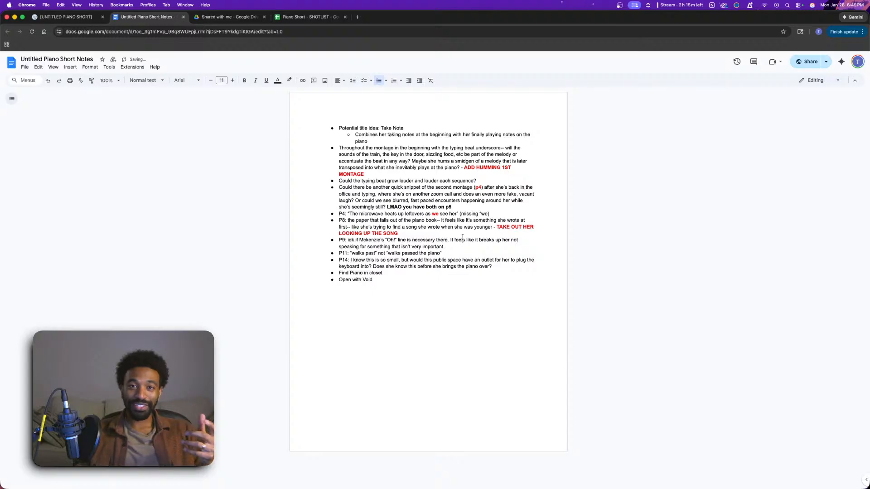
- Read the P9 note and append a dash followed by TAKE OUT "OH" LINE in bold
{"action": "left_click", "coordinate": [463, 237]}
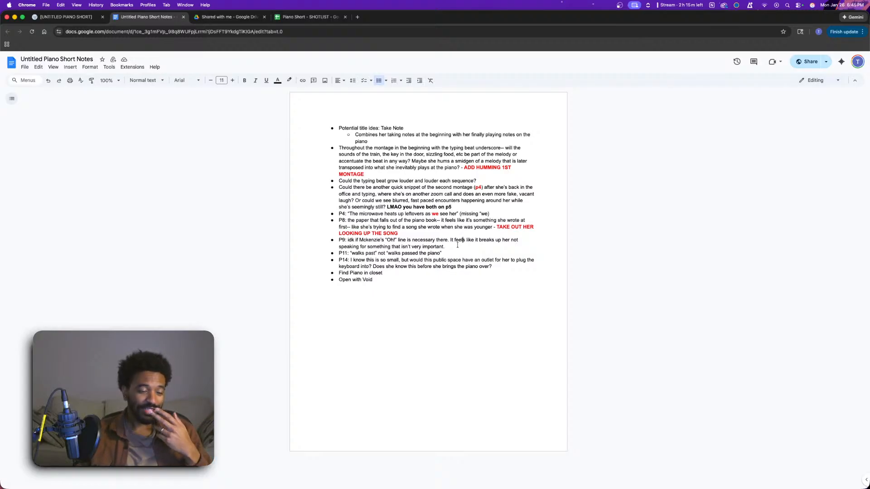
{"action": "left_click", "coordinate": [447, 247]}
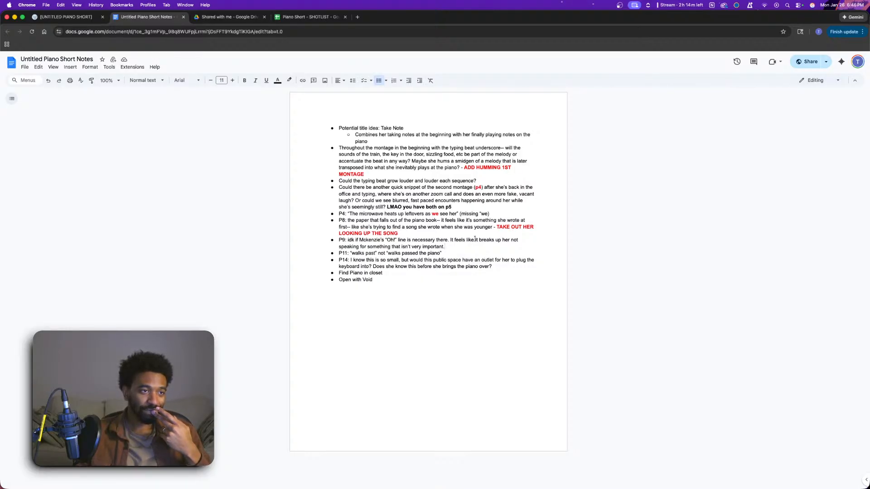
{"action": "left_click_drag", "start_coordinate": [380, 240], "coordinate": [474, 240]}
{"action": "left_click", "coordinate": [494, 240]}
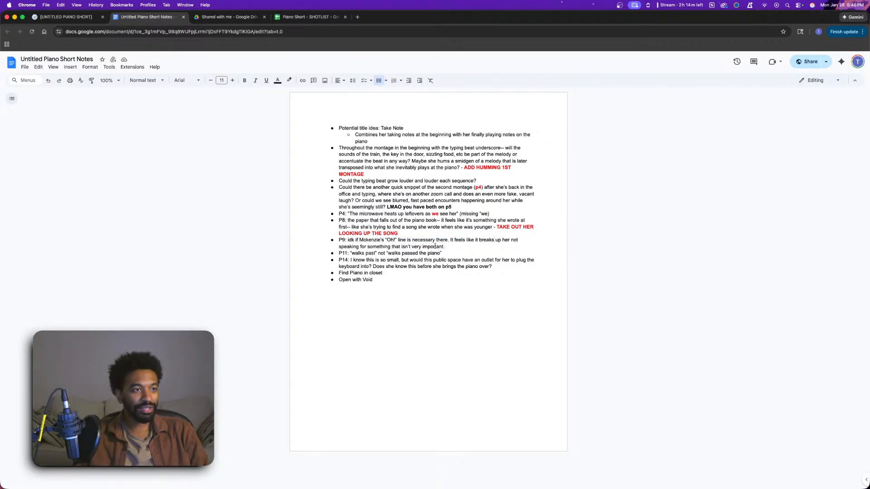
{"action": "double_click", "coordinate": [453, 245]}
{"action": "left_click", "coordinate": [461, 246]}
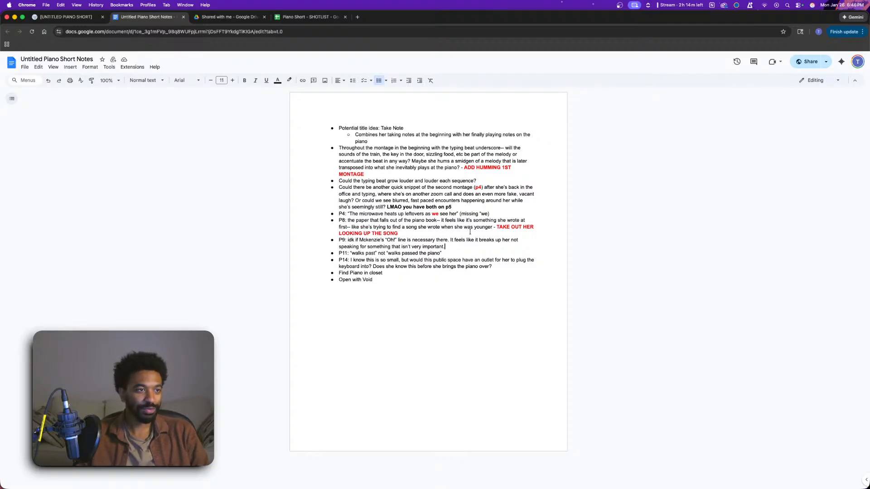
{"action": "type", "text": "-"}
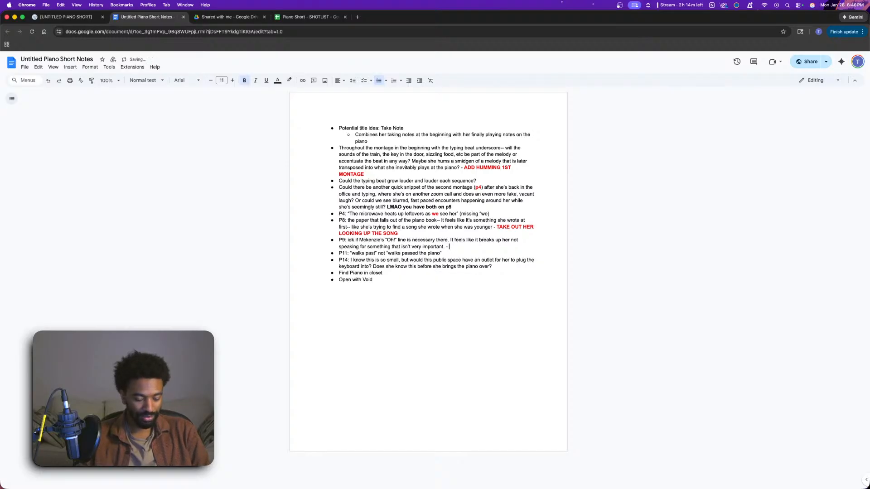
{"action": "key", "text": "super+b"}
{"action": "type", "text": "TAKE OUT "}
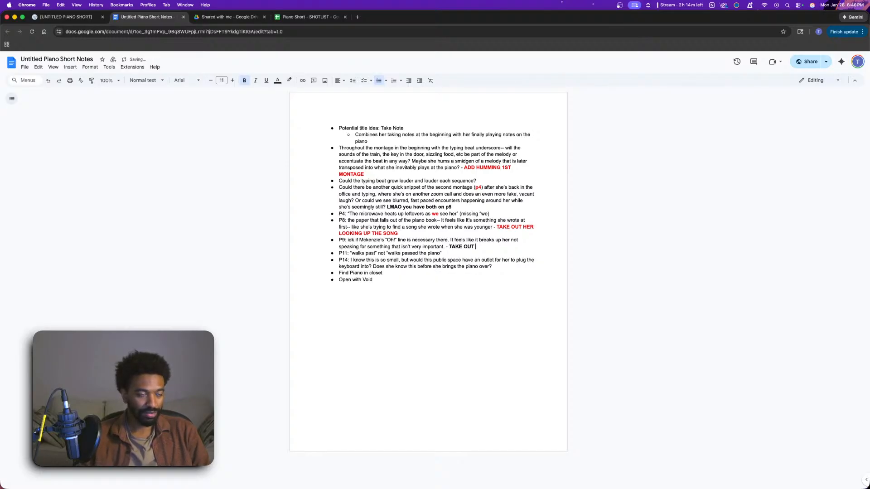
{"action": "type", "text": "\"OH\" LINE"}
- Colour the appended TAKE OUT "OH" LINE text and the "P9" label of the same note red
{"action": "left_click_drag", "start_coordinate": [503, 247], "coordinate": [449, 248]}
{"action": "left_click", "coordinate": [278, 81]}
{"action": "left_click", "coordinate": [293, 102]}
{"action": "left_click_drag", "start_coordinate": [339, 240], "coordinate": [346, 240]}
{"action": "left_click", "coordinate": [278, 81]}
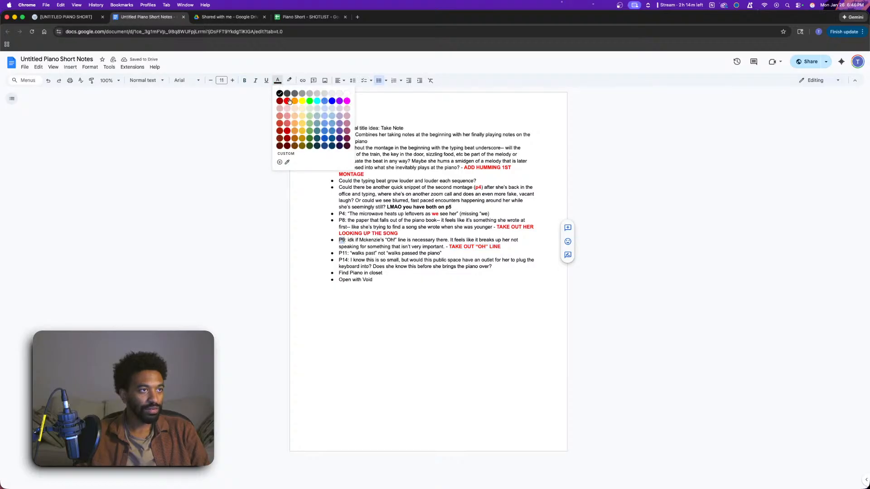
{"action": "left_click", "coordinate": [287, 101]}
{"action": "left_click", "coordinate": [449, 254]}
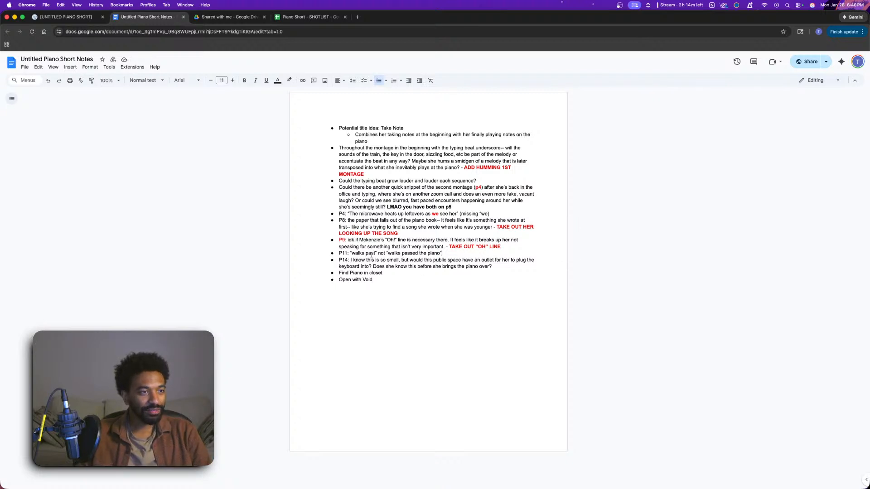
- Colour the word "past" and the "P11" label red in the P11 note
{"action": "left_click_drag", "start_coordinate": [365, 253], "coordinate": [374, 253]}
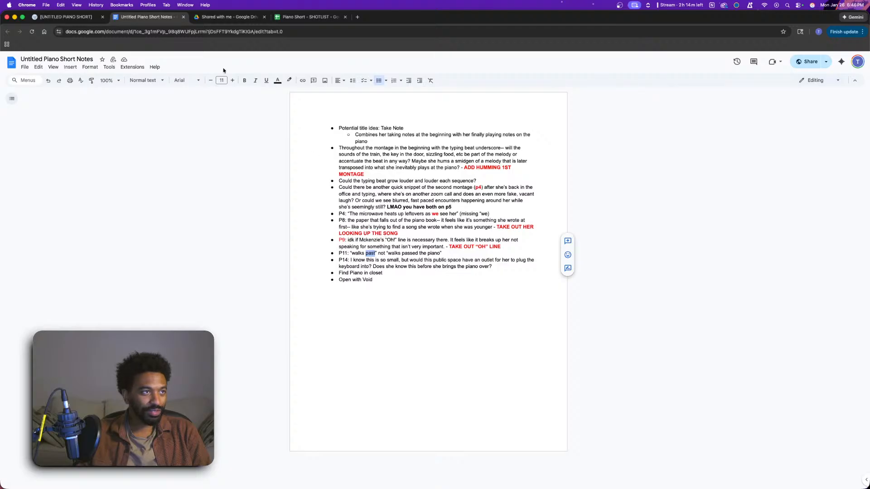
{"action": "left_click", "coordinate": [277, 80]}
{"action": "left_click", "coordinate": [288, 101]}
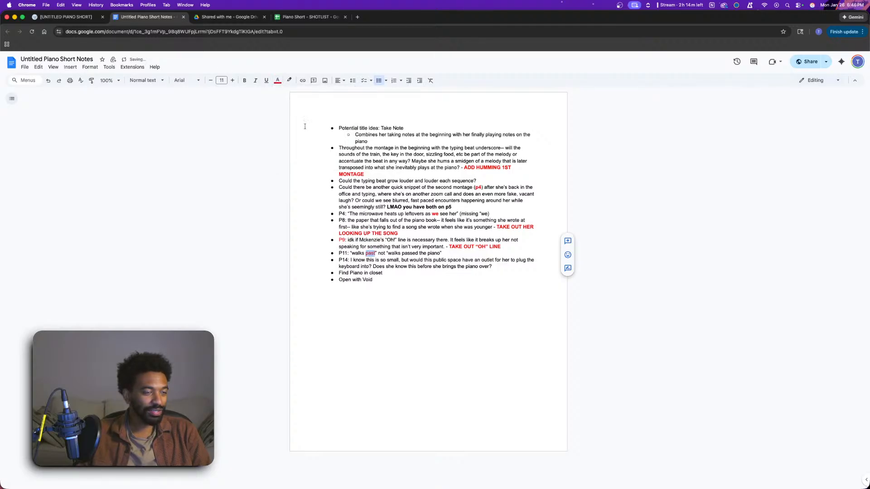
{"action": "left_click", "coordinate": [503, 270]}
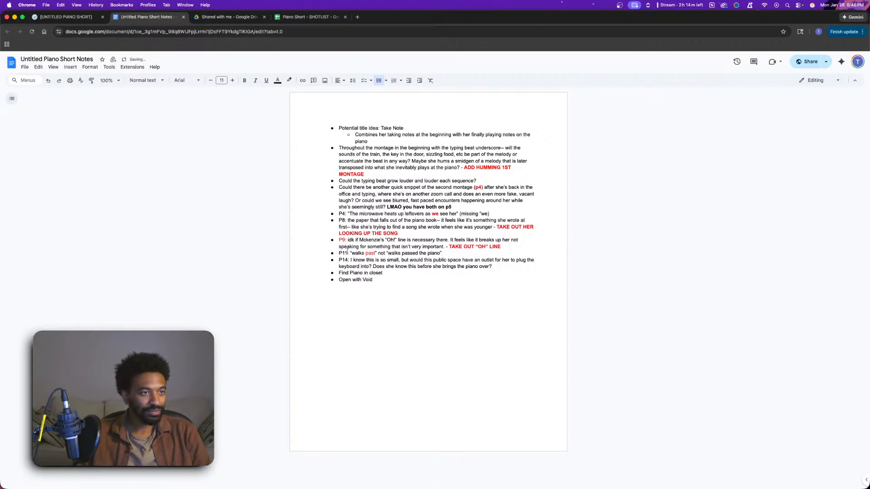
{"action": "left_click_drag", "start_coordinate": [339, 253], "coordinate": [346, 253]}
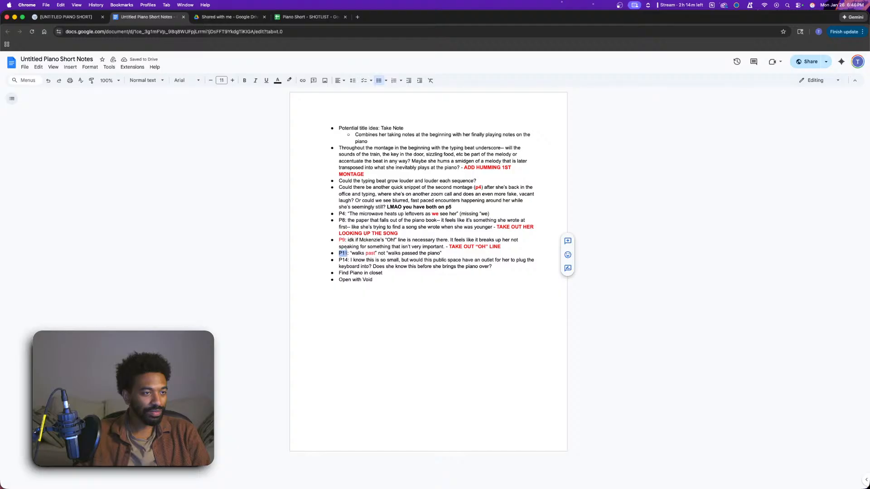
{"action": "left_click", "coordinate": [277, 80]}
{"action": "left_click", "coordinate": [288, 101]}
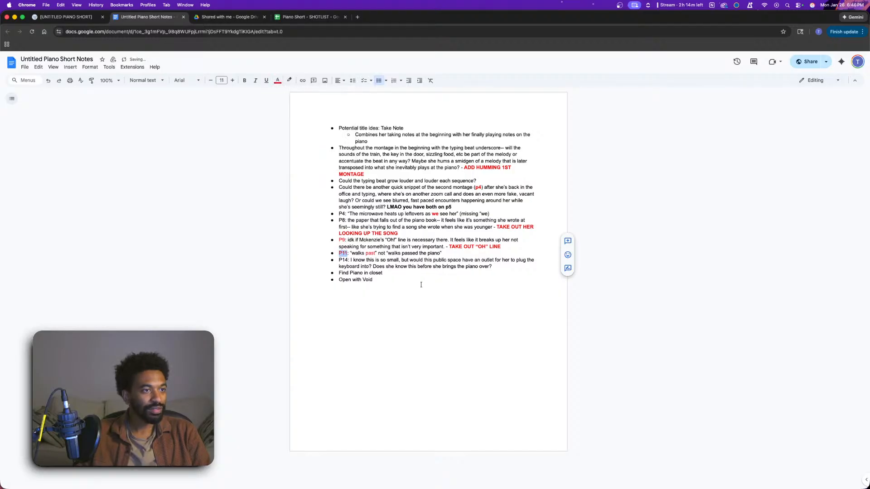
{"action": "left_click", "coordinate": [372, 266]}
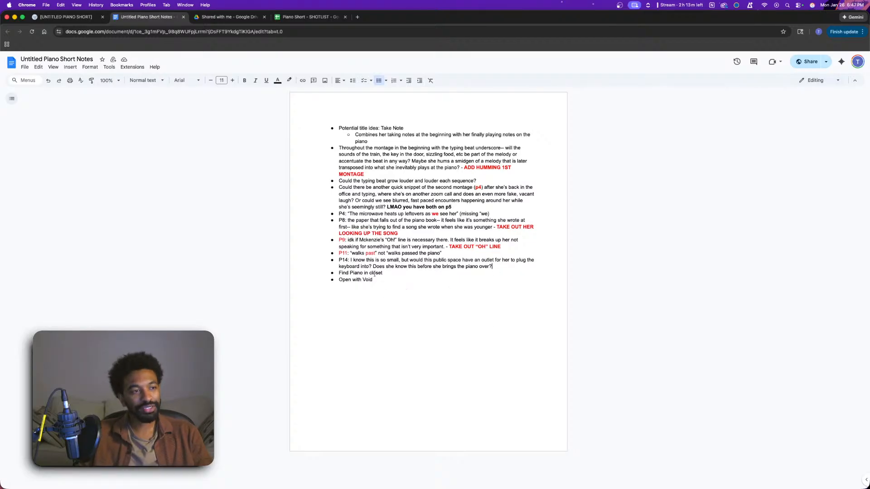
- Make the "Find Piano in closet" and "Open with Void" notes bold and colour "Open with Void" red
{"action": "left_click_drag", "start_coordinate": [388, 273], "coordinate": [339, 280]}
{"action": "key", "text": "cmd+b"}
{"action": "key", "text": "cmd+b"}
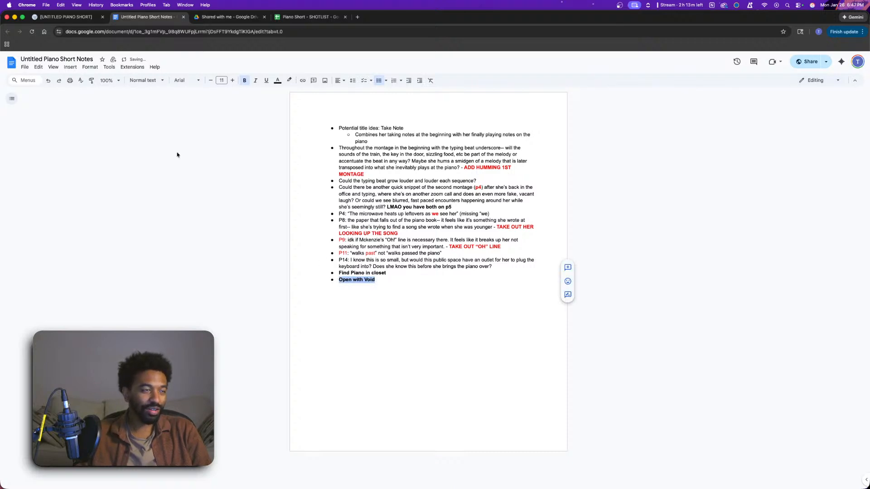
{"action": "left_click", "coordinate": [277, 81]}
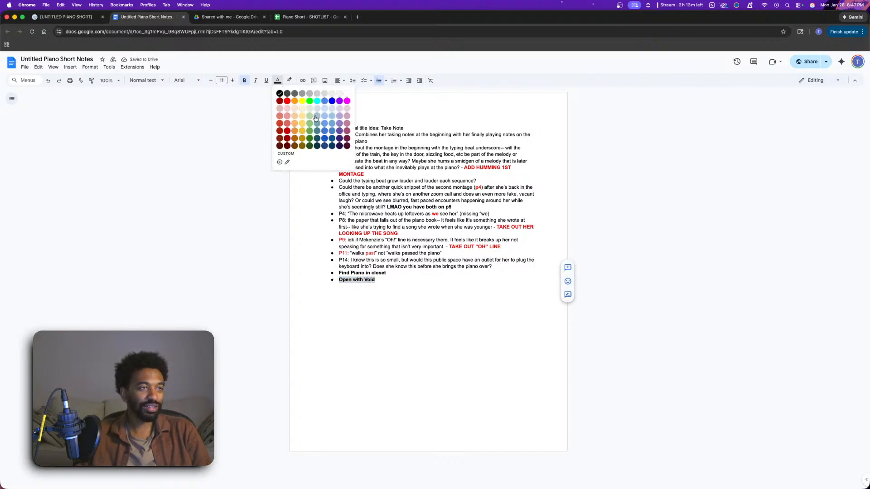
{"action": "left_click", "coordinate": [287, 101]}
{"action": "left_click", "coordinate": [402, 283]}
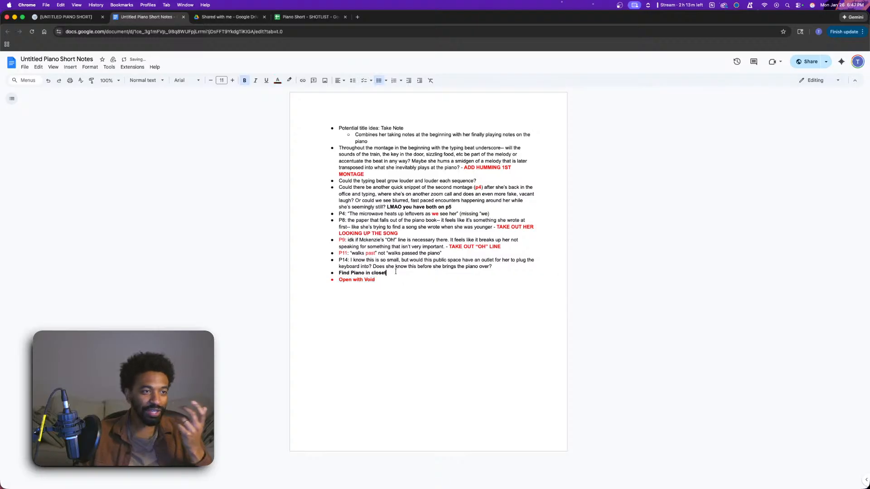
- Colour the bold "Find Piano in closet" note red
{"action": "left_click_drag", "start_coordinate": [397, 273], "coordinate": [337, 273]}
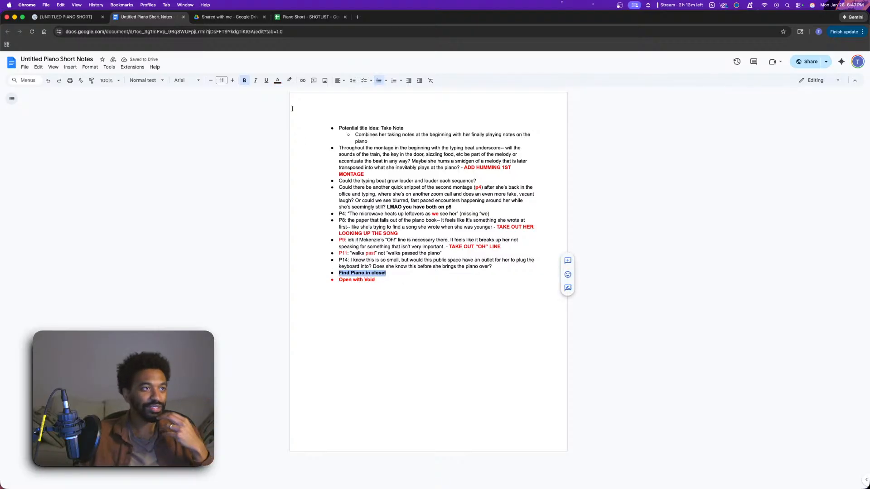
{"action": "left_click", "coordinate": [277, 81]}
{"action": "left_click", "coordinate": [286, 101]}
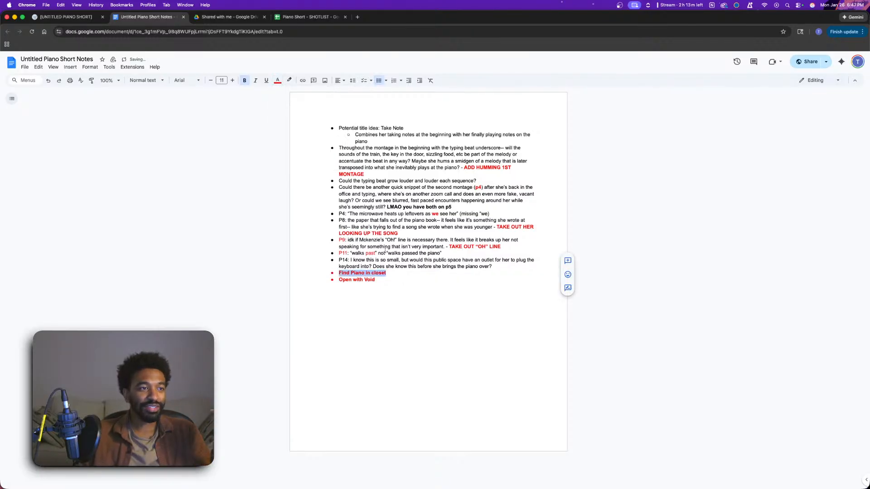
{"action": "left_click", "coordinate": [407, 274]}
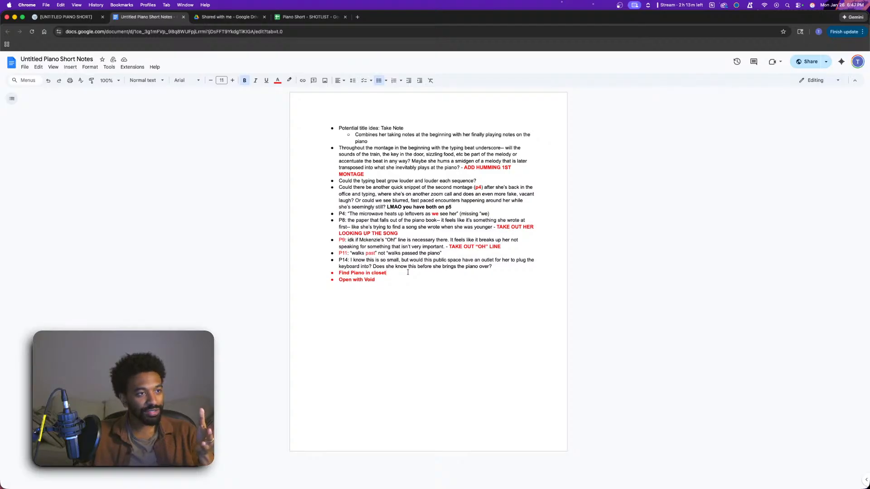
{"action": "left_click_drag", "start_coordinate": [393, 273], "coordinate": [339, 273]}
{"action": "left_click", "coordinate": [399, 274]}
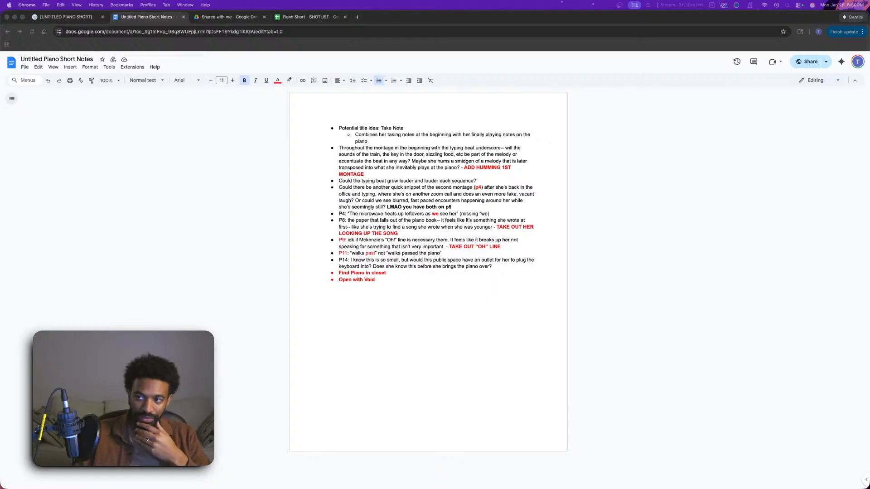
- Switch to the script's 3rd Draft in WriterDuet and delete the "FADE IN:" transition before the office hallway scene
{"action": "left_click", "coordinate": [644, 320]}
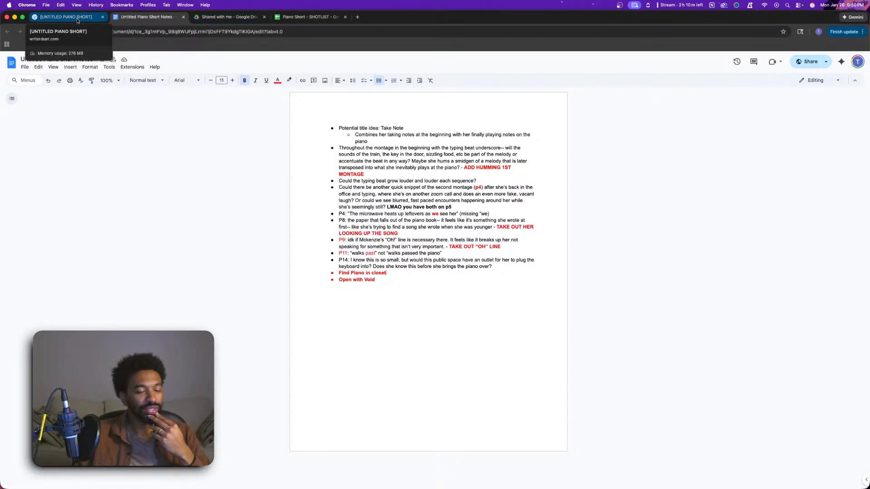
{"action": "left_click", "coordinate": [77, 19]}
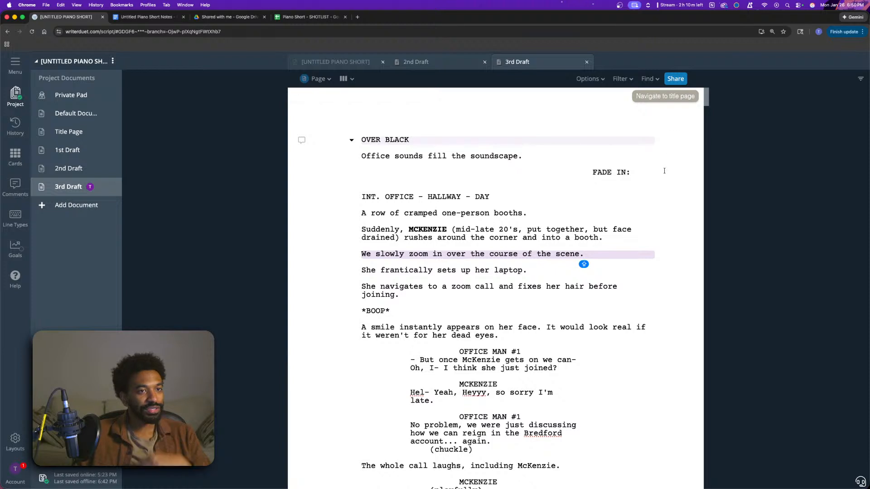
{"action": "left_click", "coordinate": [634, 172]}
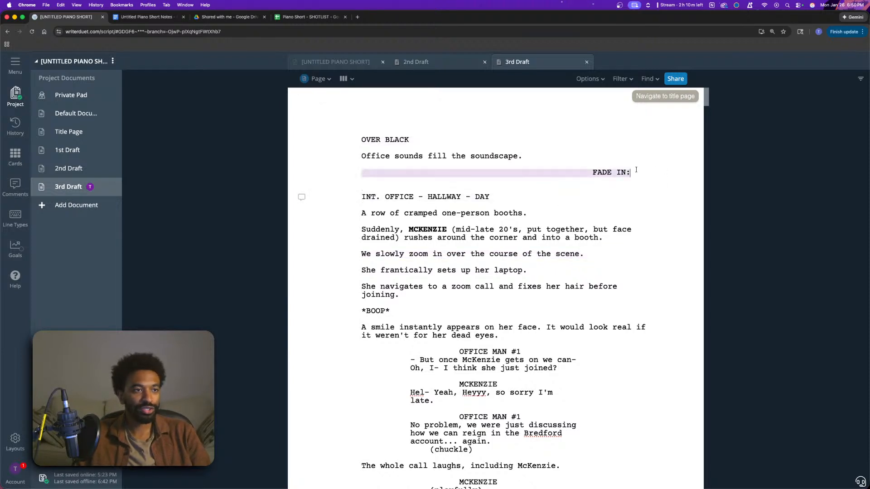
{"action": "left_click_drag", "start_coordinate": [634, 171], "coordinate": [578, 173]}
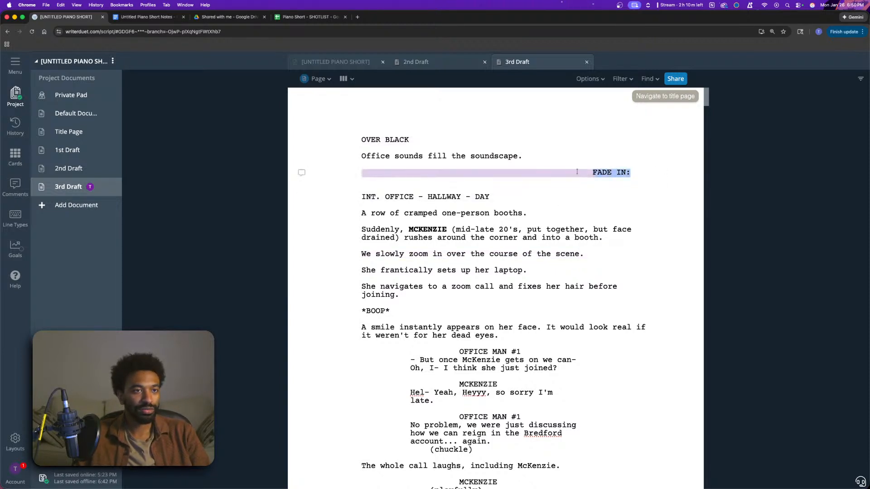
{"action": "key", "text": "BackSpace"}
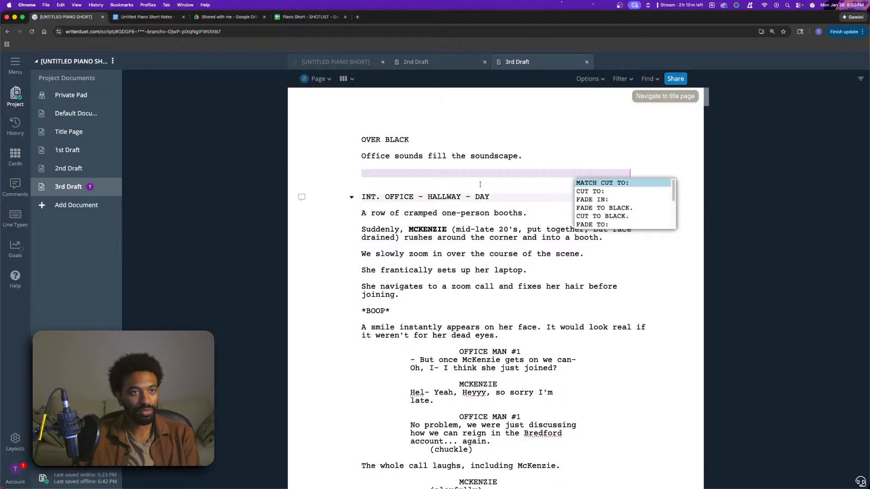
{"action": "key", "text": "BackSpace"}
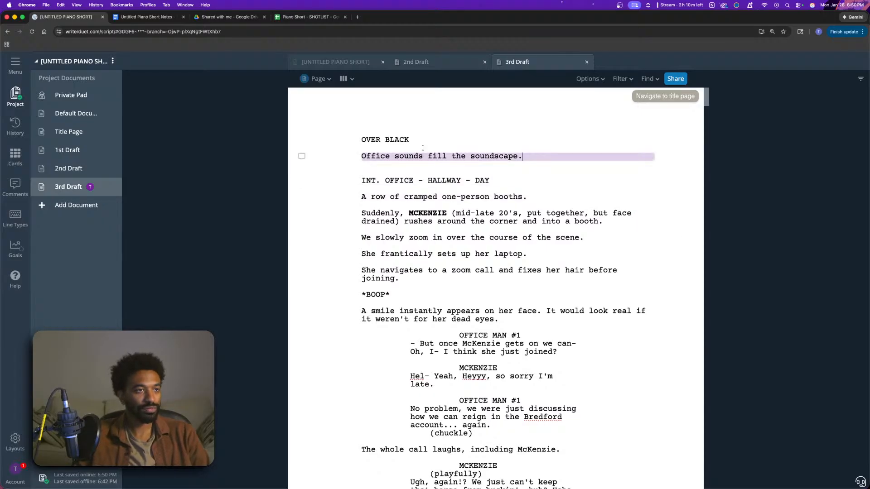
- Replace the opening heading "OVER BLACK" with "INT. VOID" and start a new action line beneath it
{"action": "left_click_drag", "start_coordinate": [419, 142], "coordinate": [342, 138]}
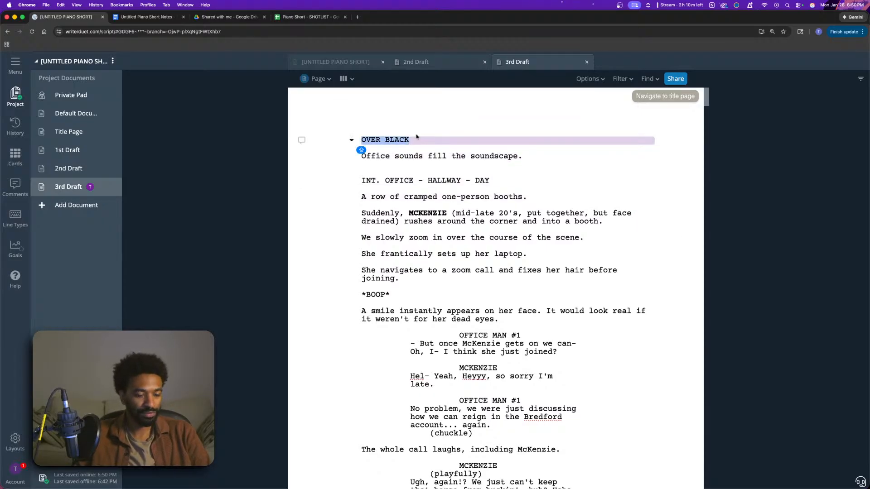
{"action": "type", "text": "INT. VOID"}
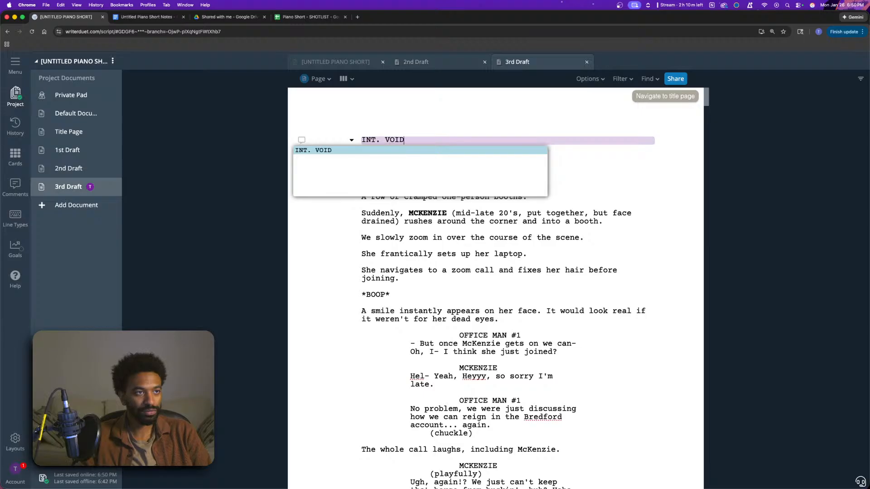
{"action": "key", "text": "Return"}
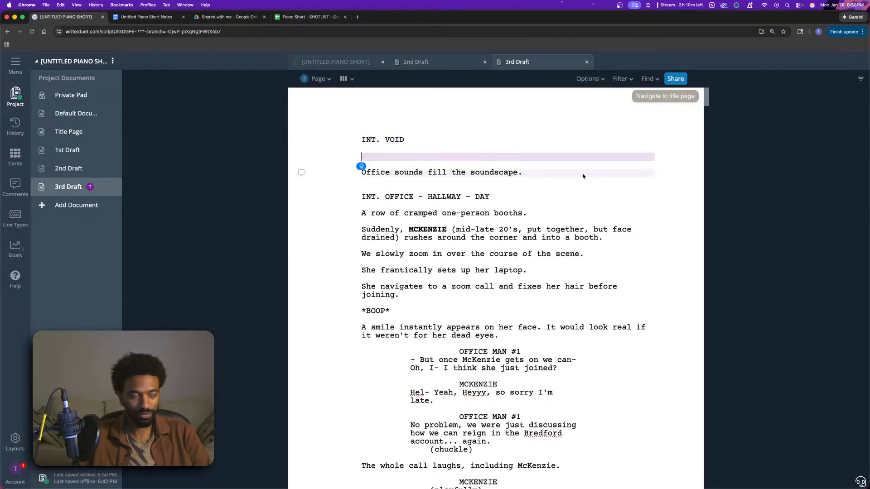
- Delete the line "Office sounds fill the soundscape." from the opening scene, leaving one empty action line
{"action": "left_click_drag", "start_coordinate": [540, 173], "coordinate": [329, 175]}
{"action": "key", "text": "BackSpace"}
{"action": "key", "text": "BackSpace"}
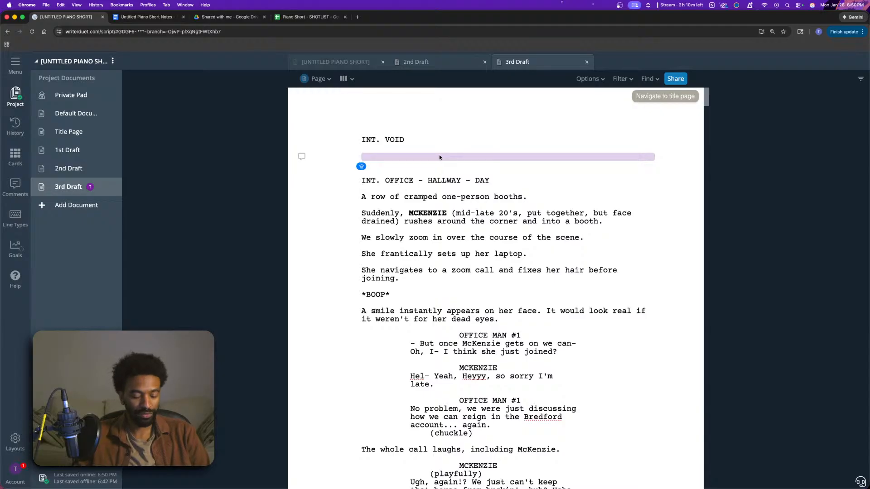
- Write the void scene's action line "The sound of a piano twinkles in the mauve darkness."
{"action": "type", "text": "The "}
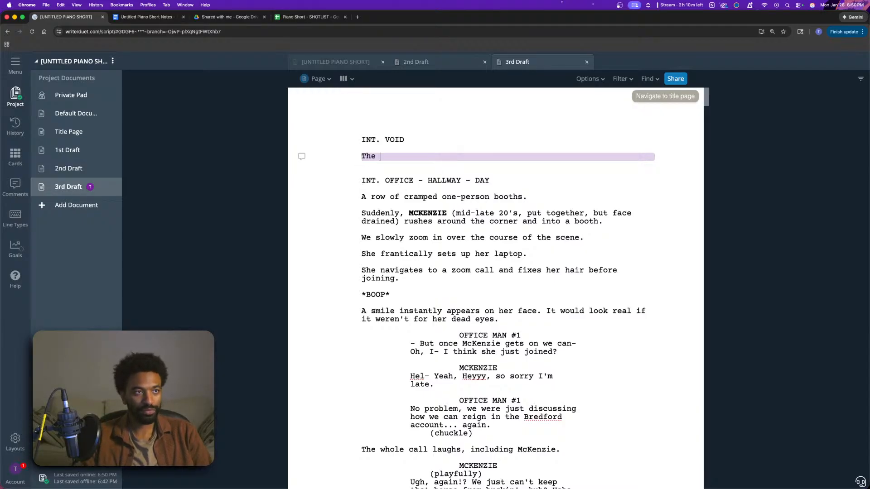
{"action": "type", "text": "sound of a pia"}
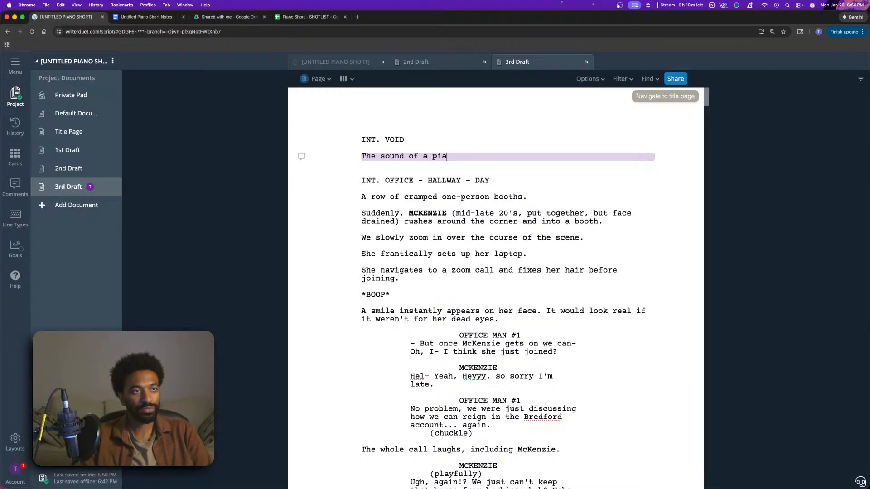
{"action": "type", "text": "no twinkle"}
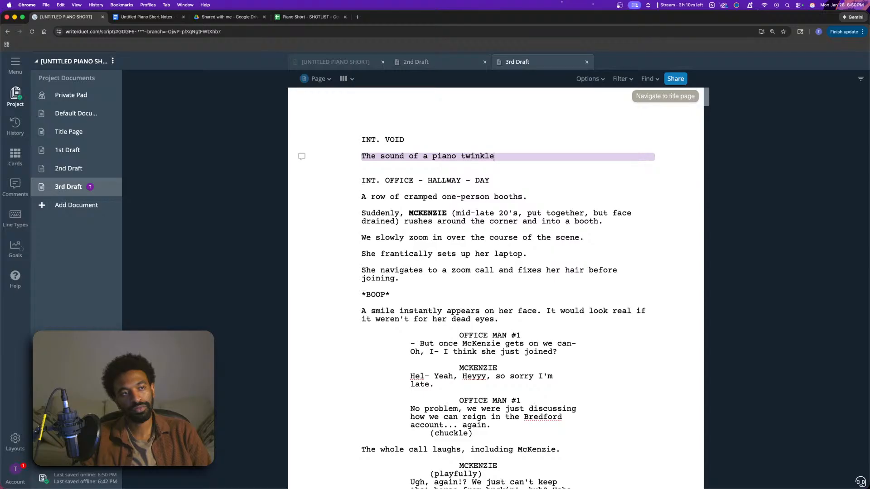
{"action": "type", "text": "s in the mauve darkness."}
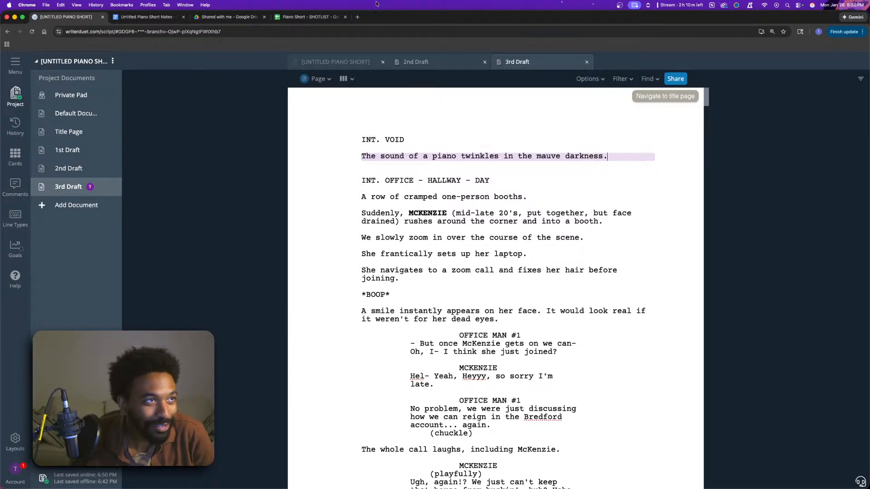
- Look up the colour "mauve" on Google in a separate tab and return to the script
{"action": "left_click", "coordinate": [359, 19]}
{"action": "type", "text": "mauve"}
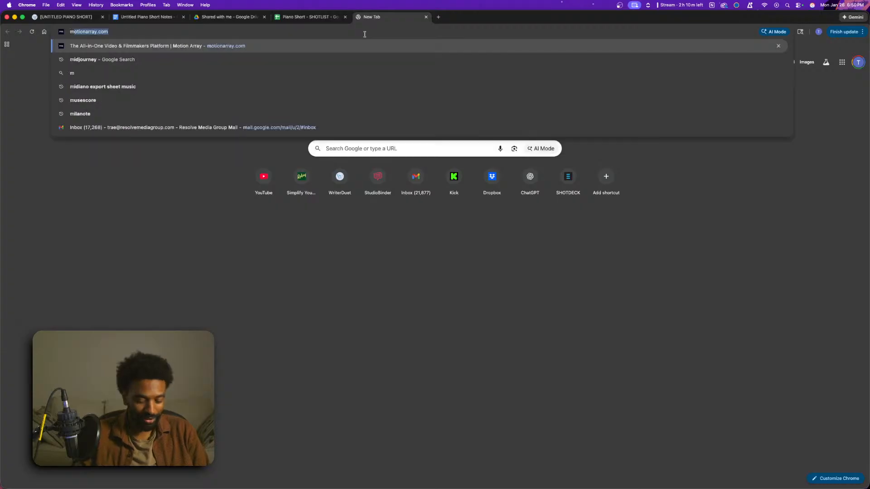
{"action": "key", "text": "Return"}
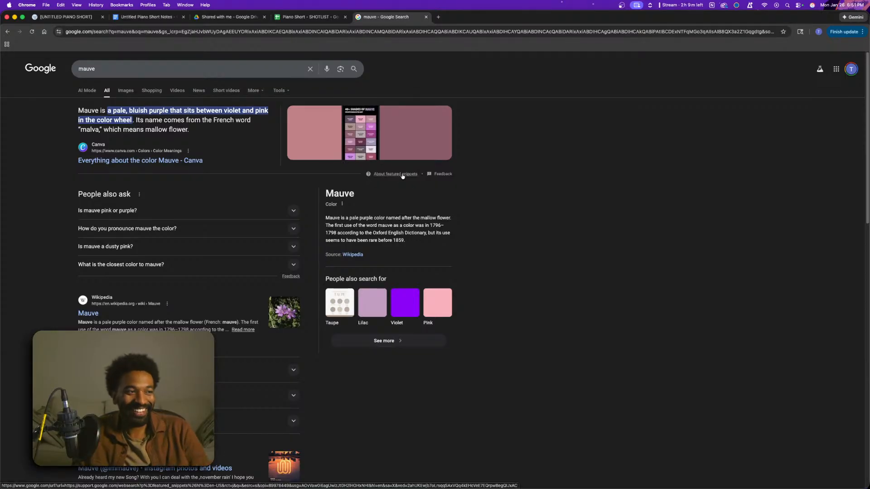
{"action": "left_click", "coordinate": [425, 17]}
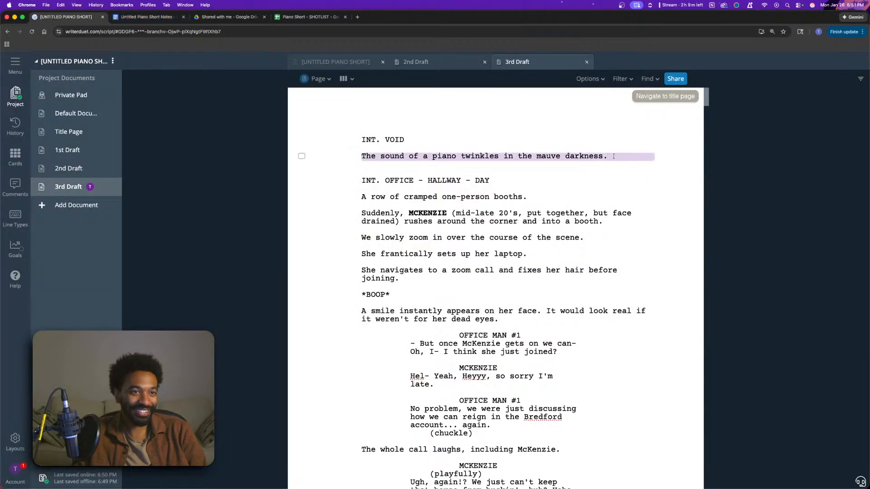
- Search Google for "shades of purple" in a new tab
{"action": "left_click", "coordinate": [357, 17]}
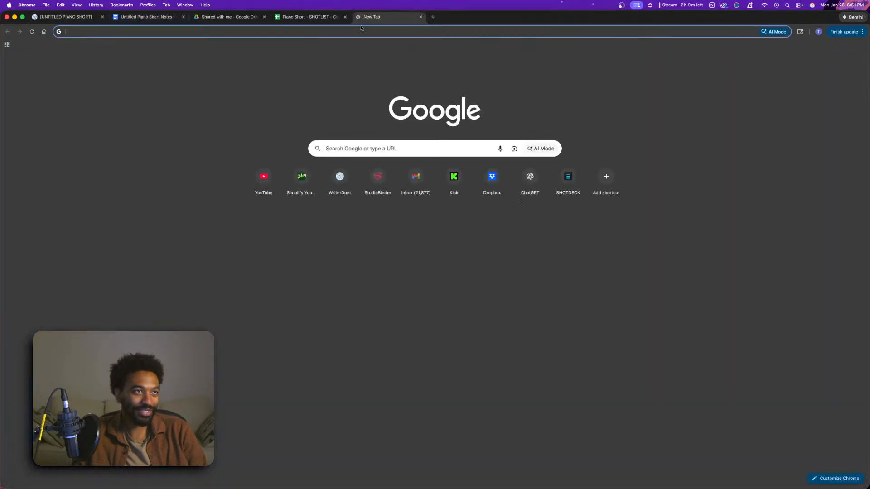
{"action": "type", "text": "pu"}
{"action": "key", "text": "BackSpace"}
{"action": "key", "text": "BackSpace"}
{"action": "type", "text": "sha"}
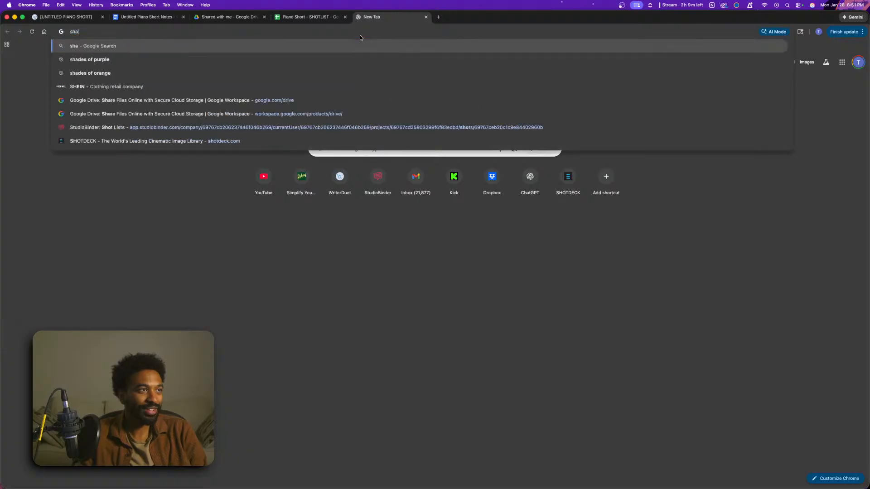
{"action": "type", "text": "des of purple"}
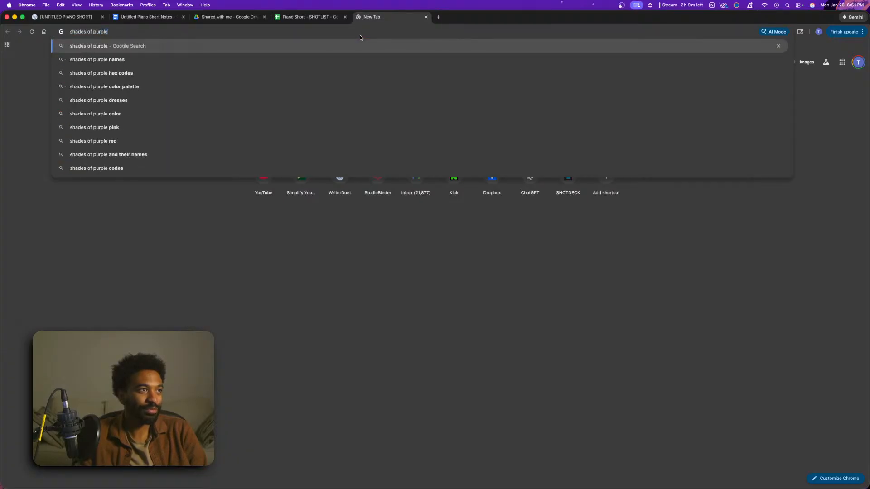
{"action": "key", "text": "Return"}
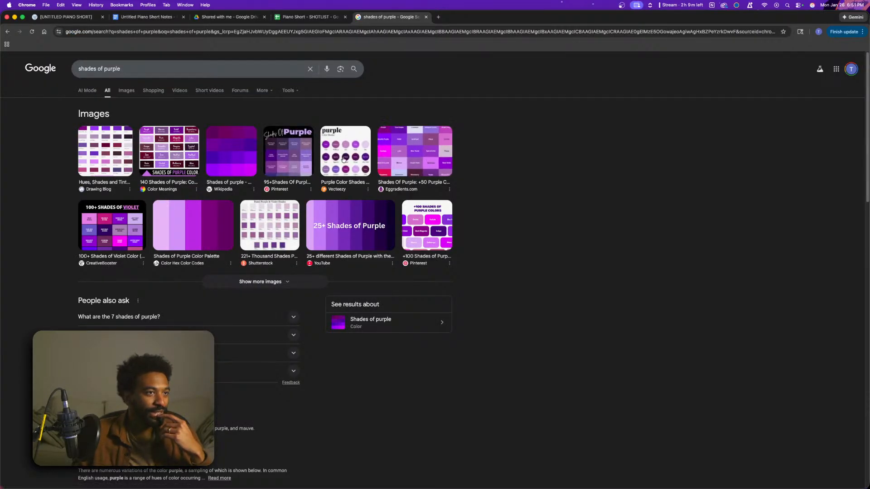
- Examine several named purple colour charts in the image results, including the Pinterest, Facebook, Shutterstock and Color Meanings ones
{"action": "left_click", "coordinate": [289, 152]}
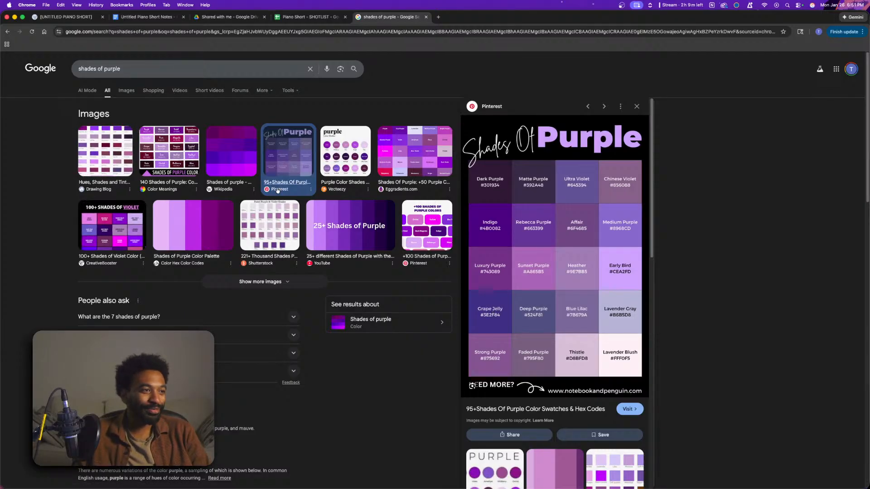
{"action": "scroll", "coordinate": [589, 303], "scroll_direction": "down", "scroll_amount": 3}
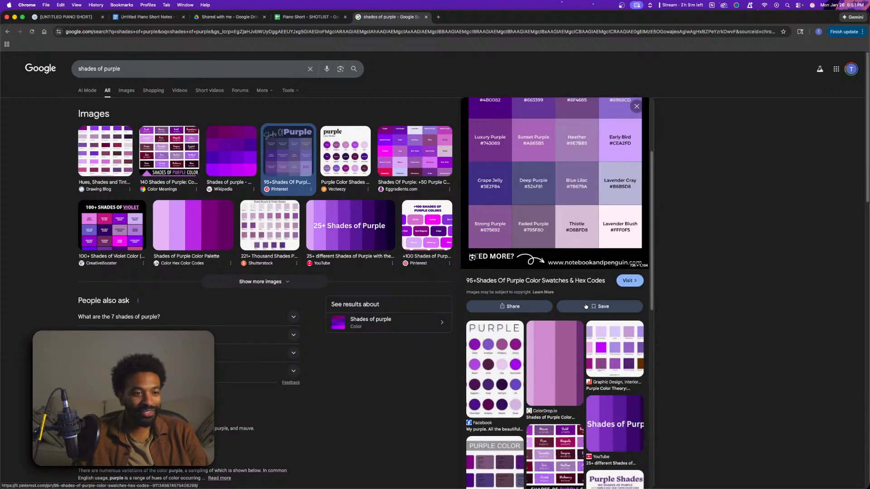
{"action": "scroll", "coordinate": [508, 315], "scroll_direction": "up", "scroll_amount": 3}
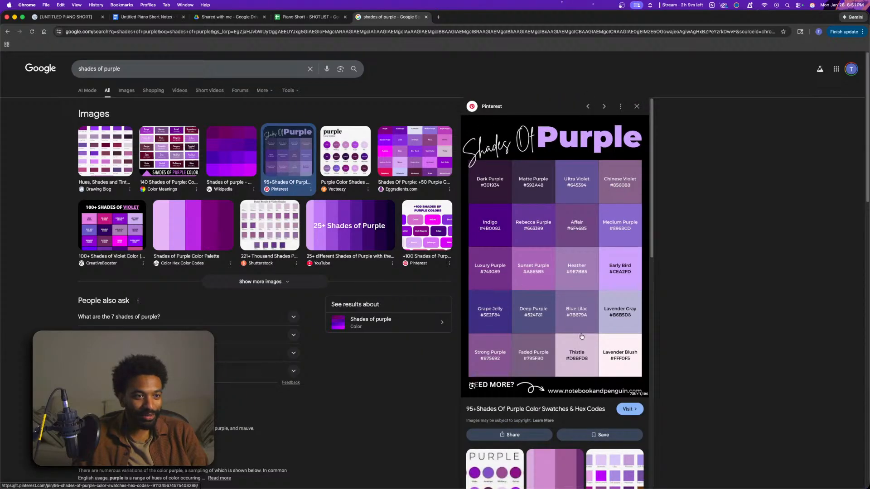
{"action": "scroll", "coordinate": [545, 313], "scroll_direction": "down", "scroll_amount": 3}
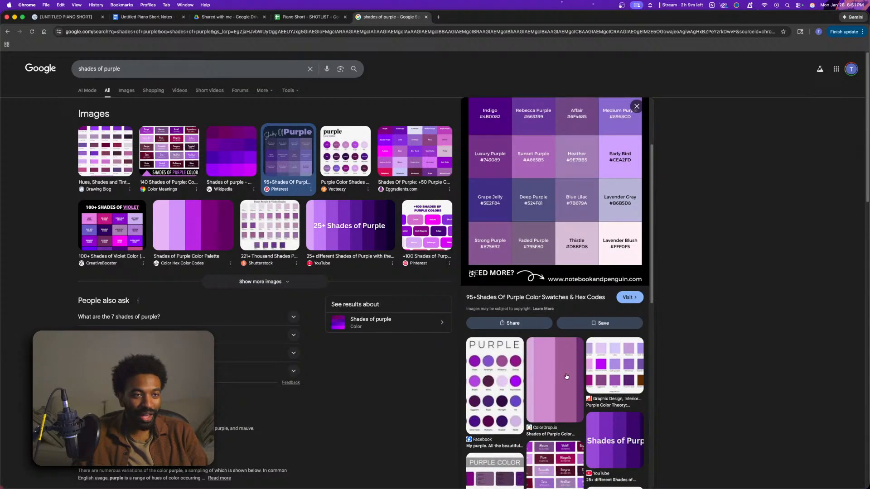
{"action": "left_click", "coordinate": [512, 366]}
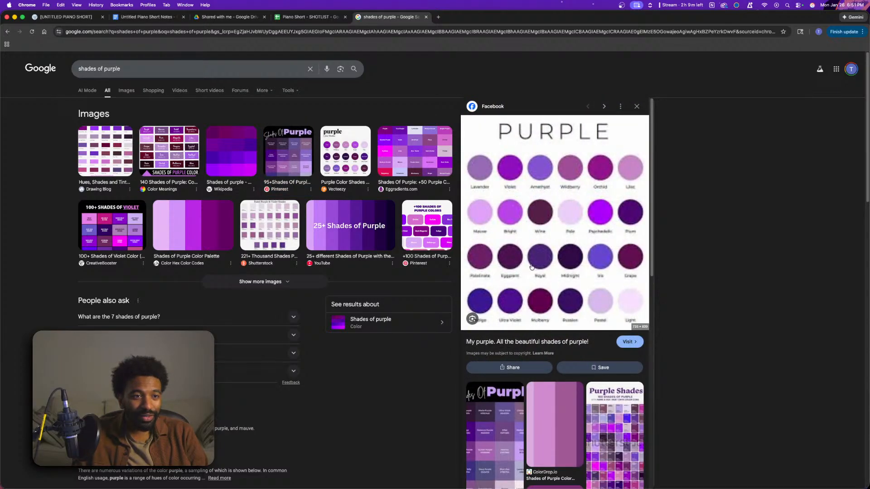
{"action": "scroll", "coordinate": [616, 395], "scroll_direction": "down", "scroll_amount": 2}
{"action": "left_click", "coordinate": [616, 396]}
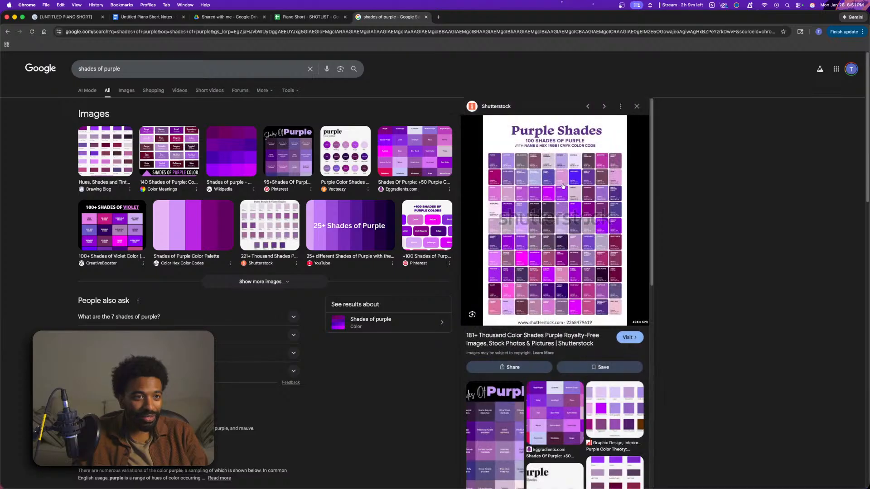
{"action": "scroll", "coordinate": [561, 289], "scroll_direction": "down", "scroll_amount": 2}
{"action": "scroll", "coordinate": [561, 289], "scroll_direction": "up", "scroll_amount": 2}
{"action": "left_click", "coordinate": [181, 159]}
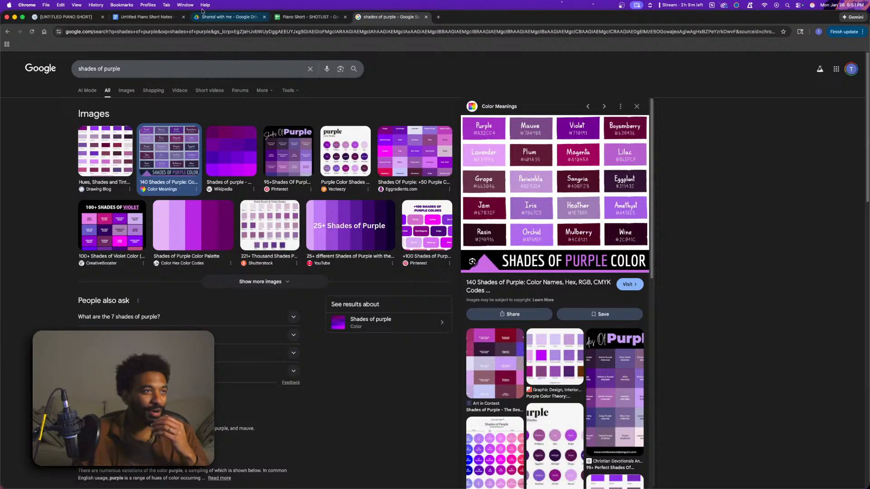
- Return to the WriterDuet script and insert "We slowly push in on two distant figures sitting at a grand piano." above the piano-sound line
{"action": "key", "text": "super+1"}
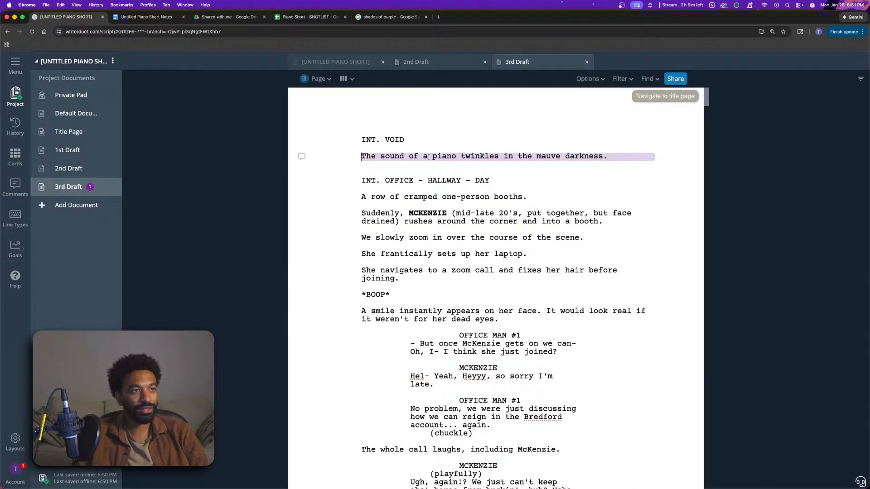
{"action": "key", "text": "Return"}
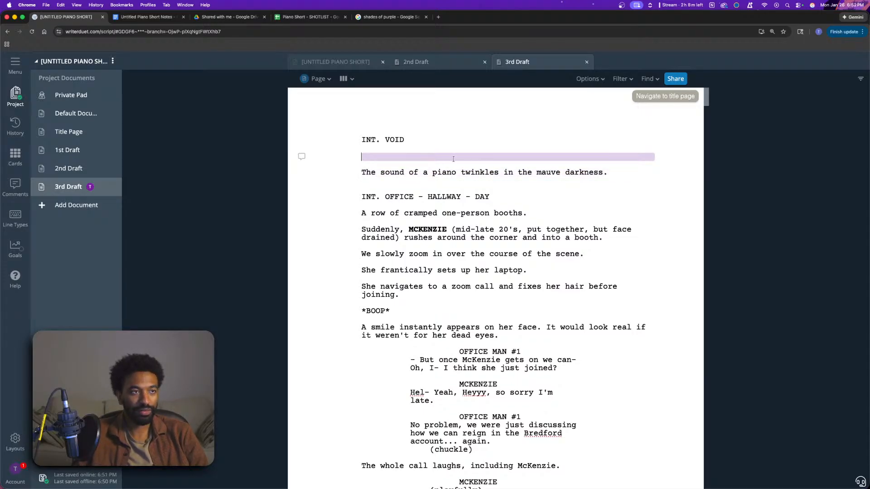
{"action": "type", "text": "We slowly push in on "}
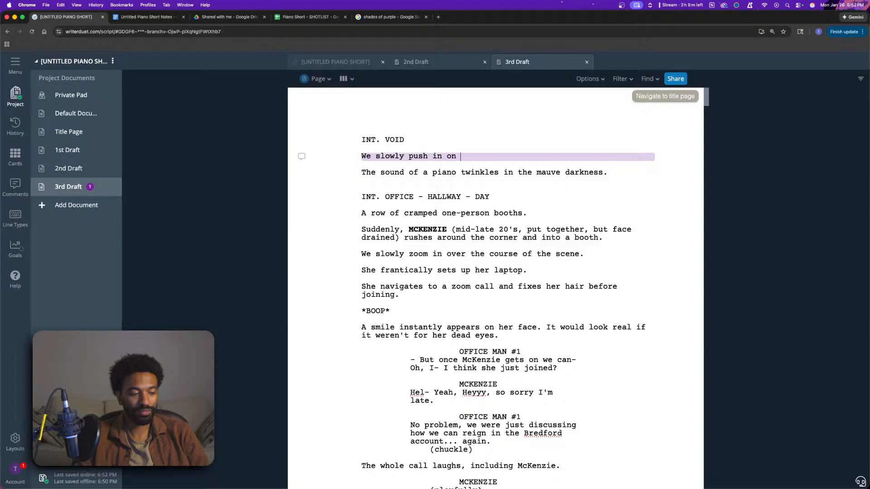
{"action": "type", "text": "two distant figures si"}
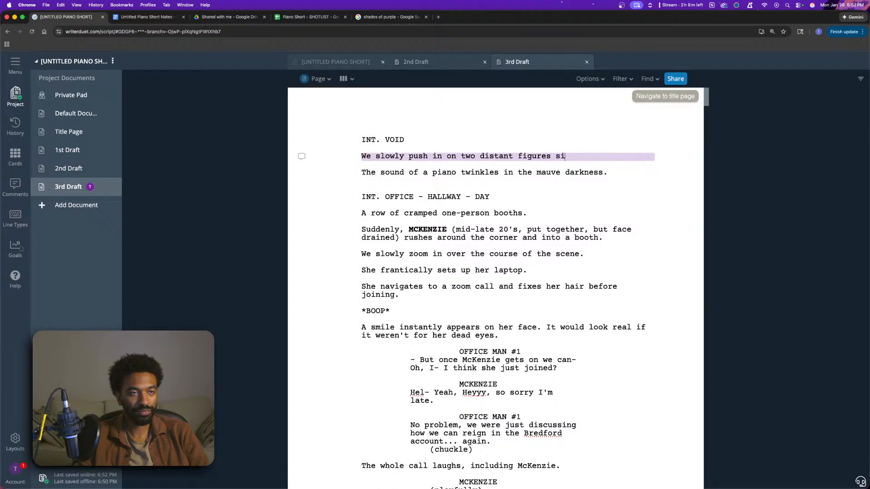
{"action": "type", "text": "tting at t grand piano."}
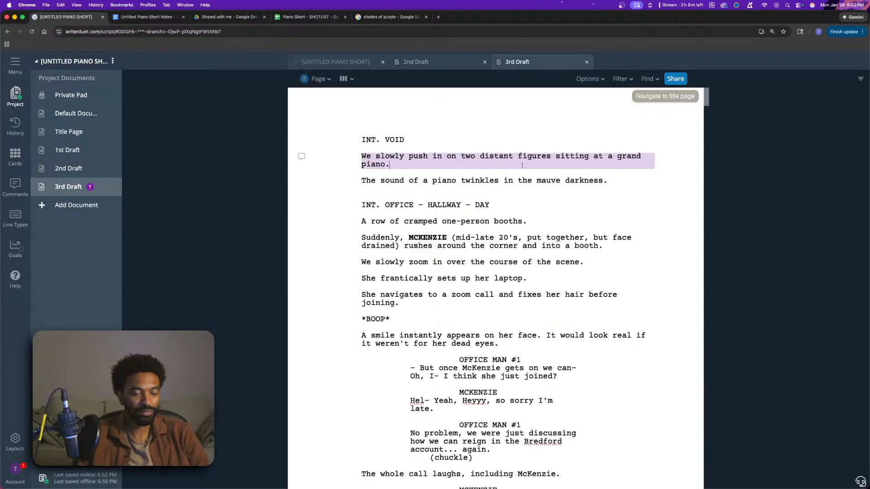
- Add the action line "A little girl next to an elderly woman." directly beneath the grand piano line
{"action": "left_click", "coordinate": [625, 181]}
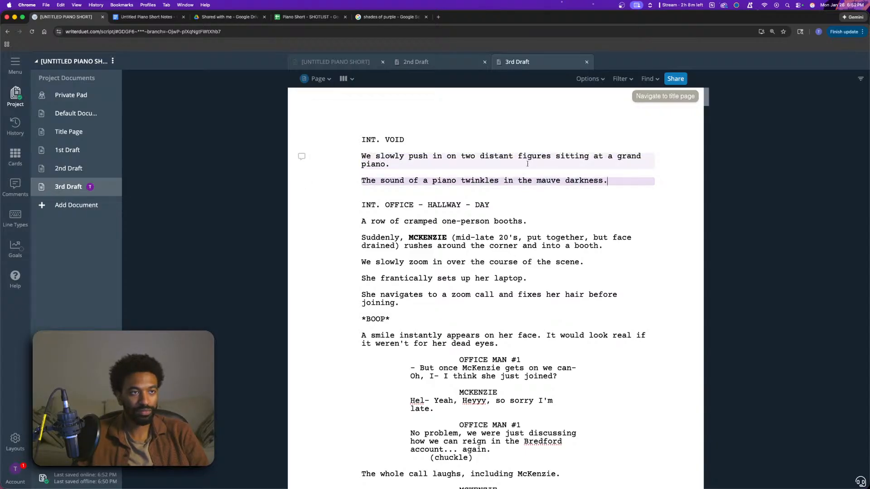
{"action": "left_click", "coordinate": [441, 165]}
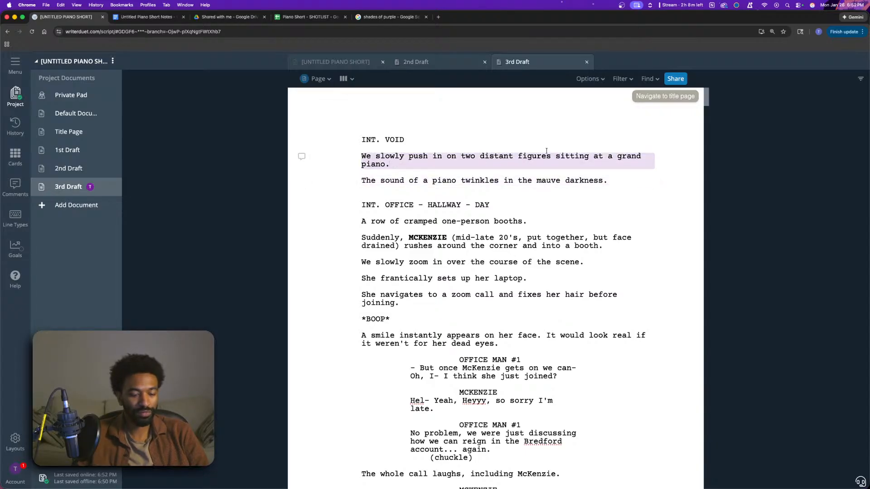
{"action": "key", "text": "Return"}
{"action": "type", "text": "A little "}
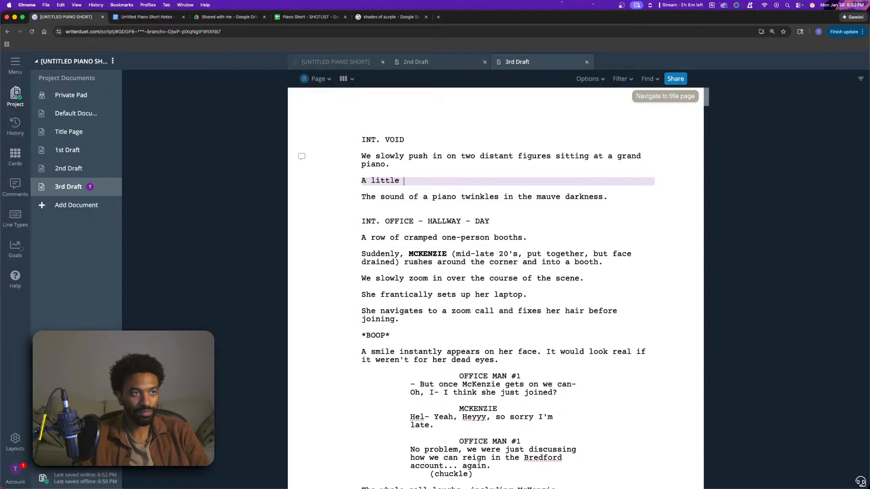
{"action": "type", "text": "girl next to "}
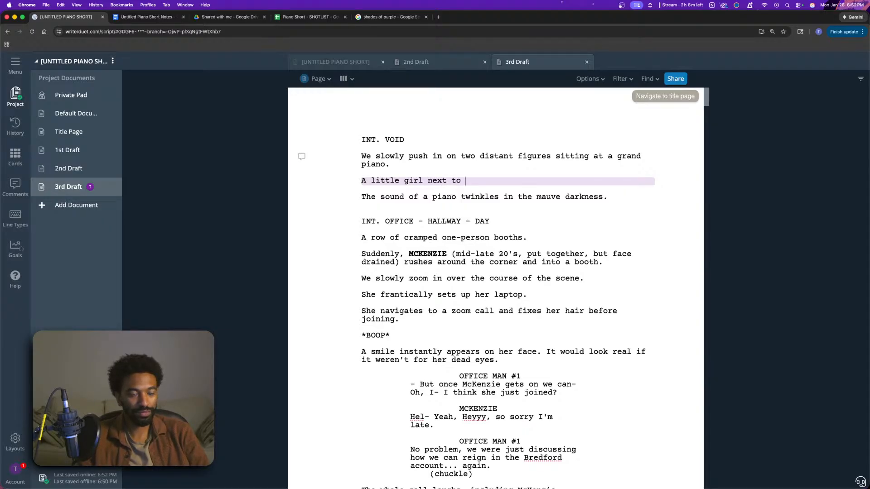
{"action": "type", "text": "an elderly woman."}
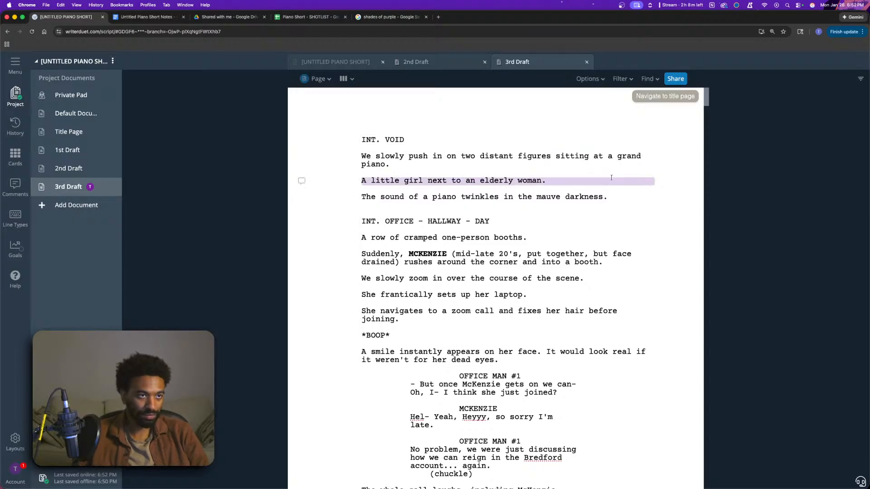
- Append "An elementary tune." to the action line about the piano twinkling in the mauve darkness
{"action": "scroll", "coordinate": [614, 203], "scroll_direction": "down", "scroll_amount": 2}
{"action": "left_click", "coordinate": [468, 153]}
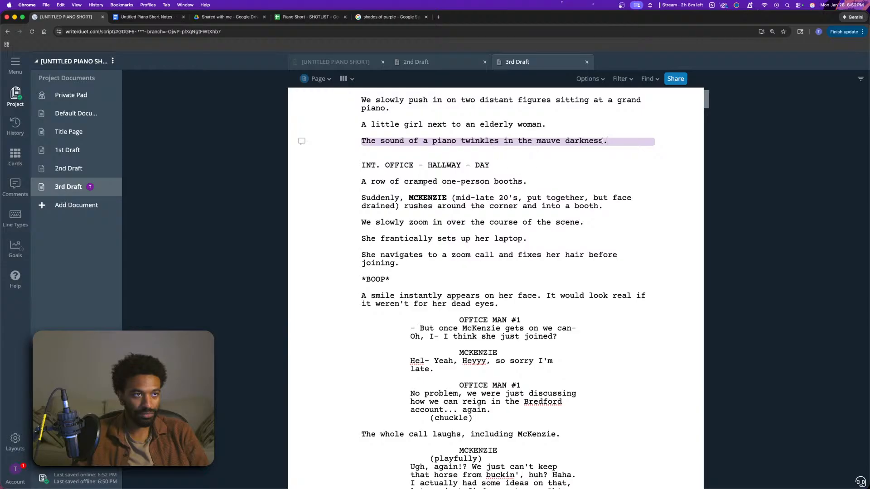
{"action": "type", "text": "An el"}
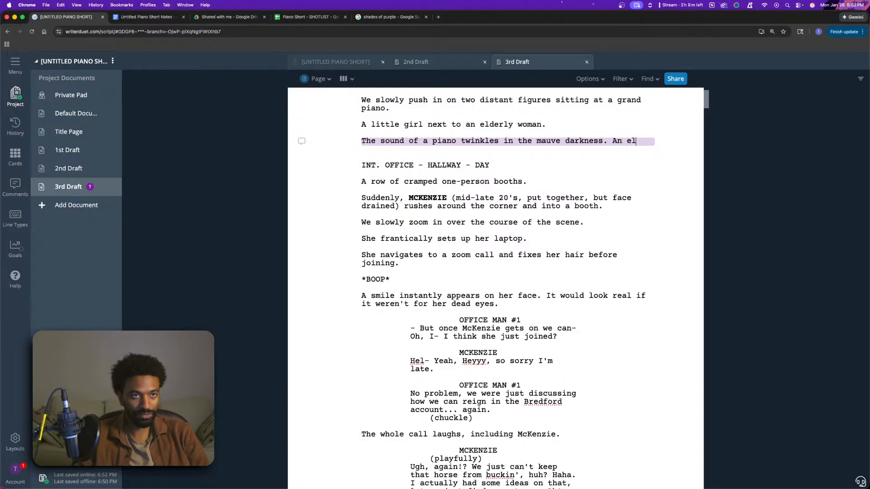
{"action": "type", "text": "ementary t"}
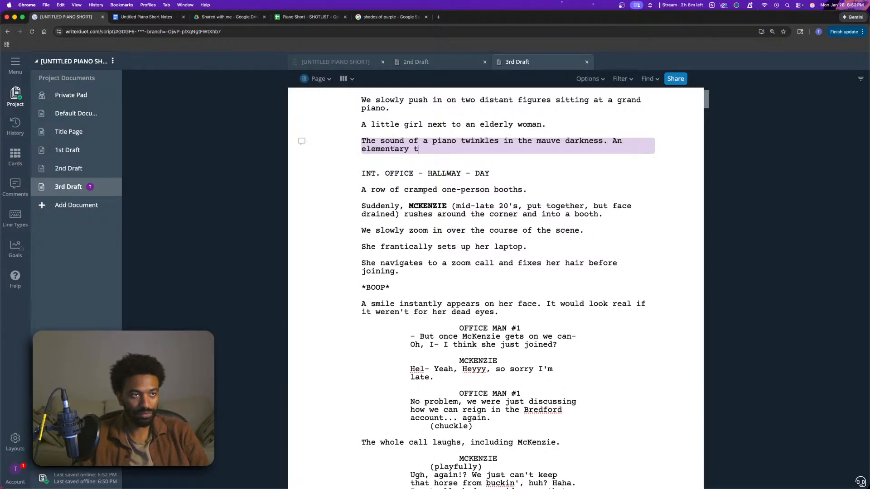
{"action": "type", "text": "une."}
- Add the bracketed note "[A primitive version of the final song]" on a new line beneath the elementary tune line
{"action": "key", "text": "Return"}
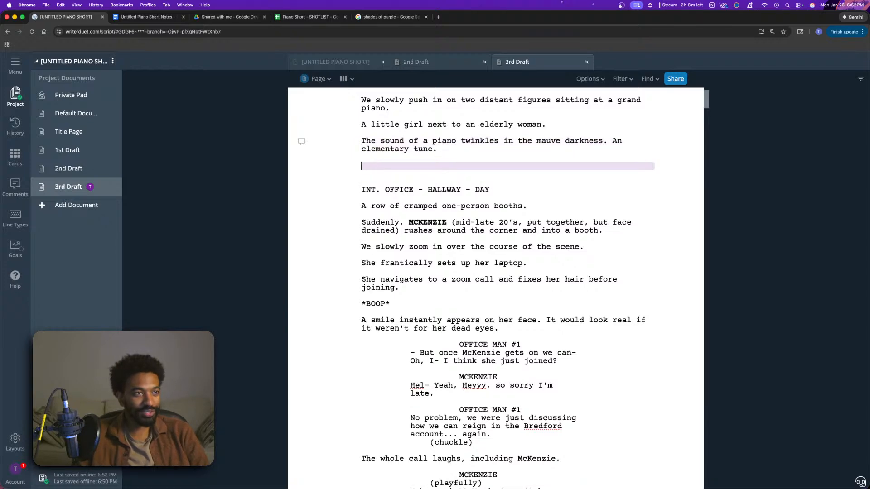
{"action": "type", "text": "[]"}
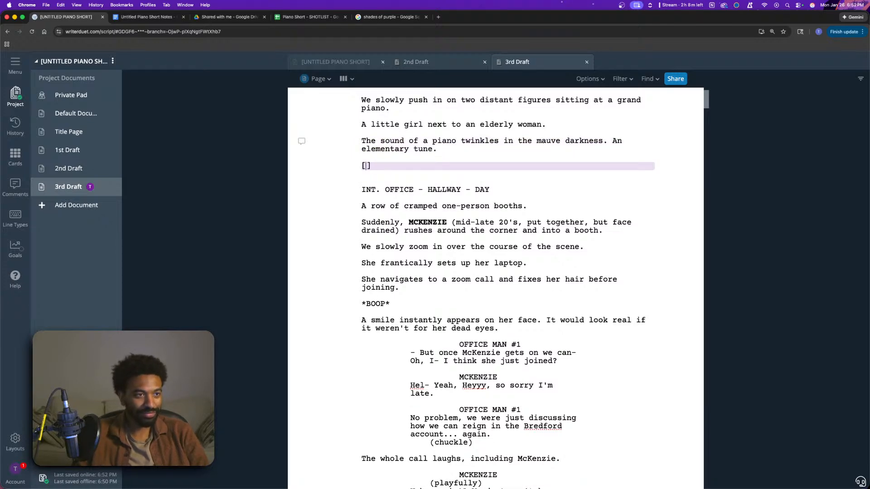
{"action": "scroll", "coordinate": [690, 398], "scroll_direction": "down", "scroll_amount": 5}
{"action": "scroll", "coordinate": [631, 346], "scroll_direction": "up", "scroll_amount": 7}
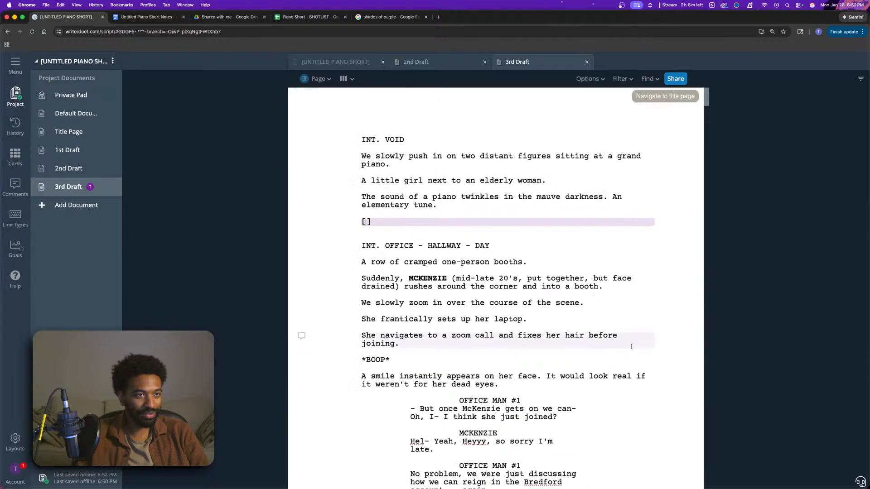
{"action": "type", "text": "A prim"}
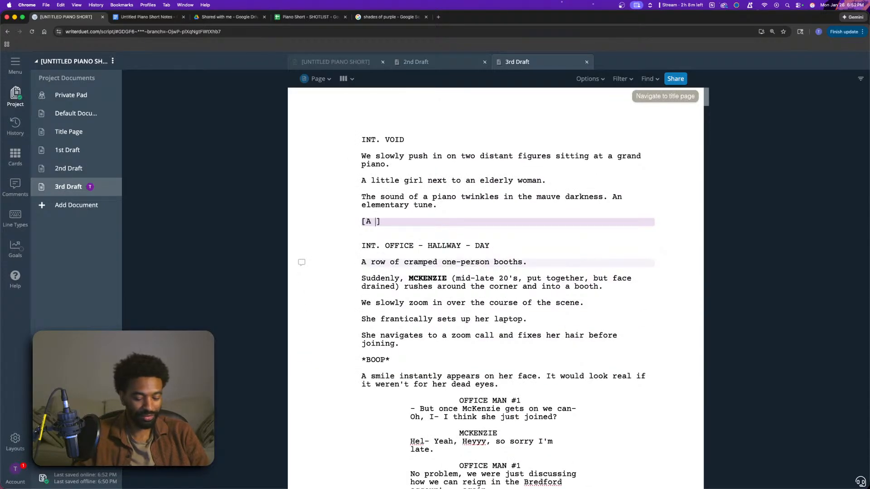
{"action": "type", "text": "itive version"}
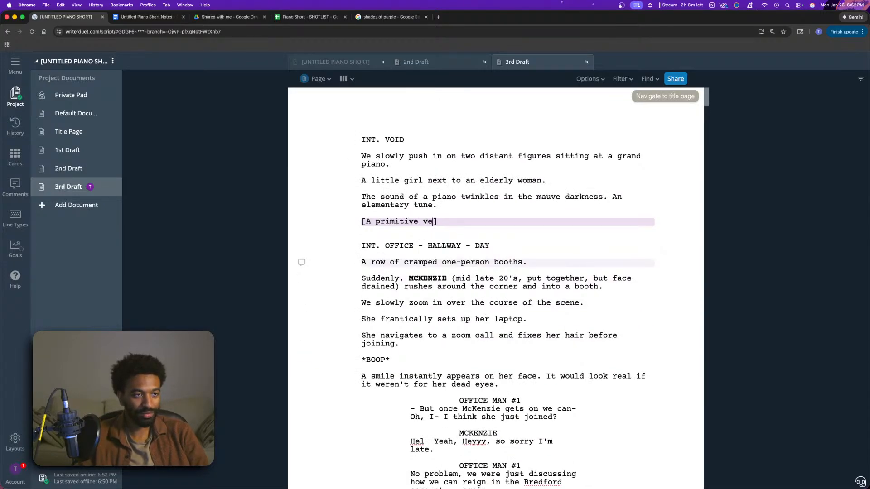
{"action": "type", "text": " of the"}
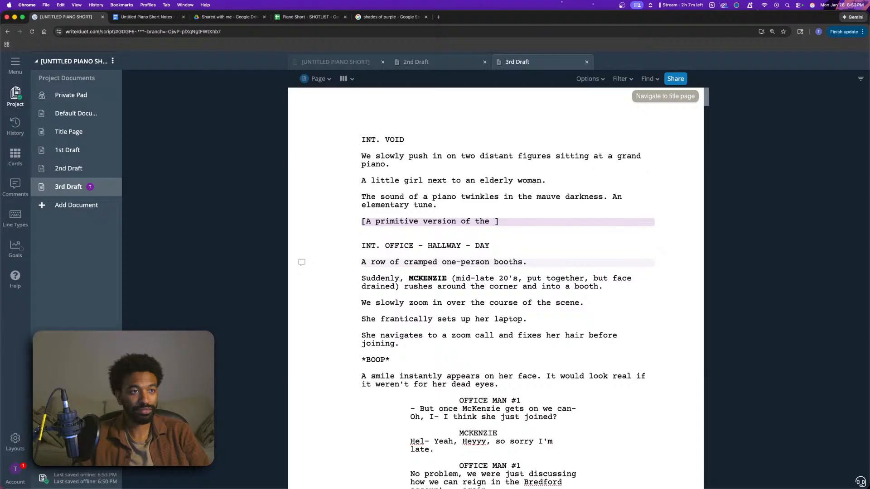
{"action": "type", "text": "final song"}
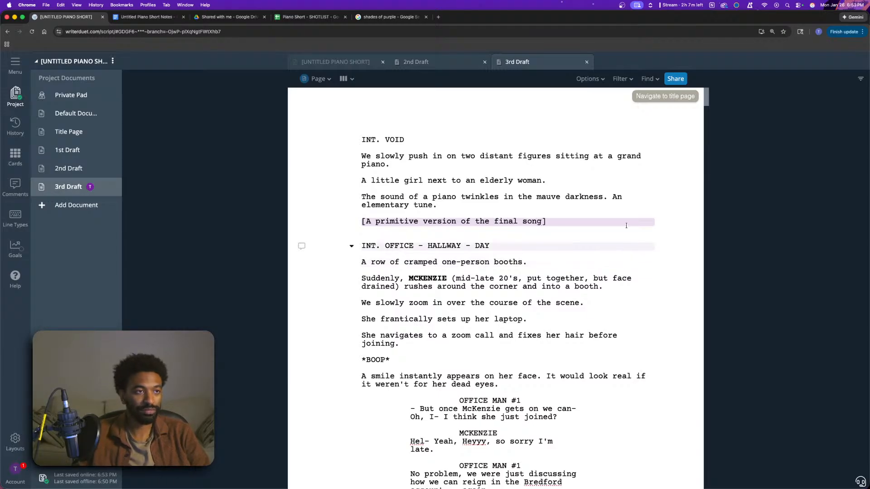
{"action": "scroll", "coordinate": [608, 198], "scroll_direction": "down", "scroll_amount": 1}
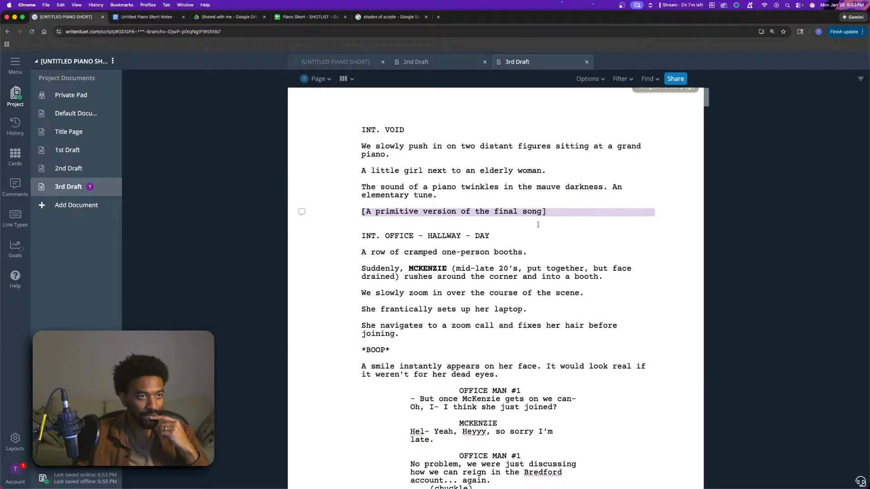
{"action": "scroll", "coordinate": [521, 224], "scroll_direction": "down", "scroll_amount": 1}
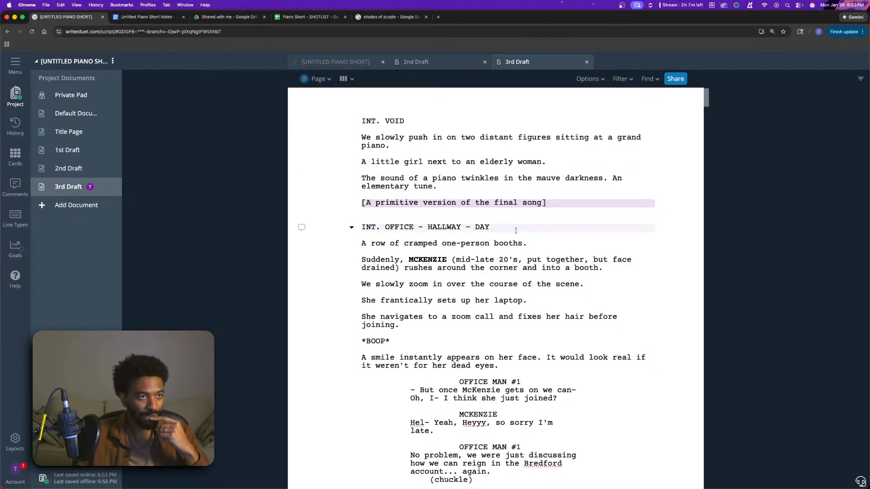
{"action": "key", "text": "Down"}
{"action": "key", "text": "Down"}
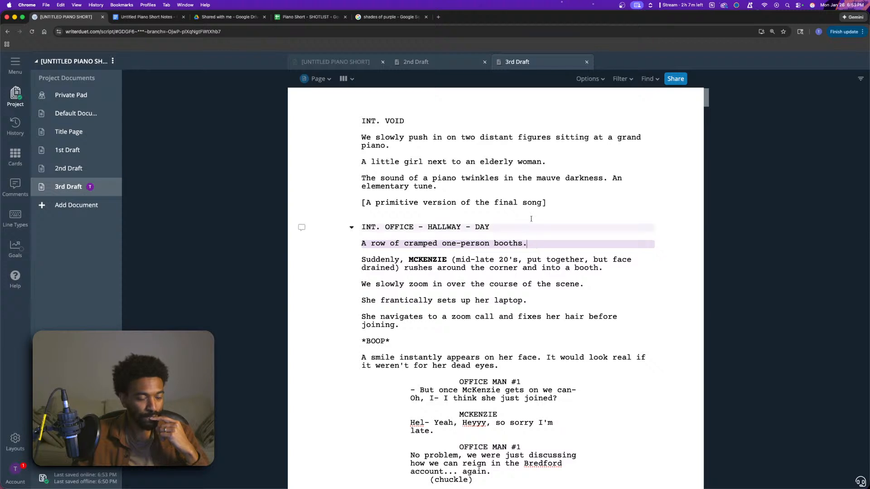
- Add the action line "Suddenly, the little girl starts to hit the same note over and over." beneath the bracketed song note
{"action": "left_click", "coordinate": [557, 205]}
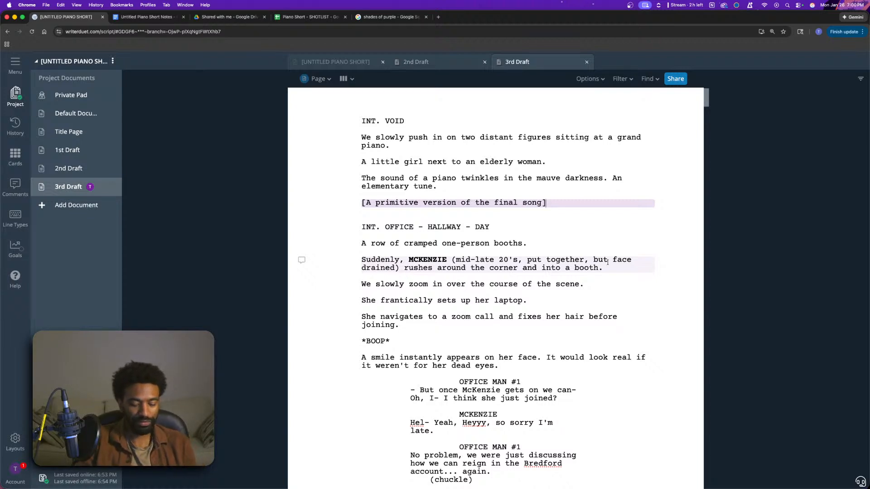
{"action": "left_click", "coordinate": [555, 204]}
{"action": "key", "text": "Return"}
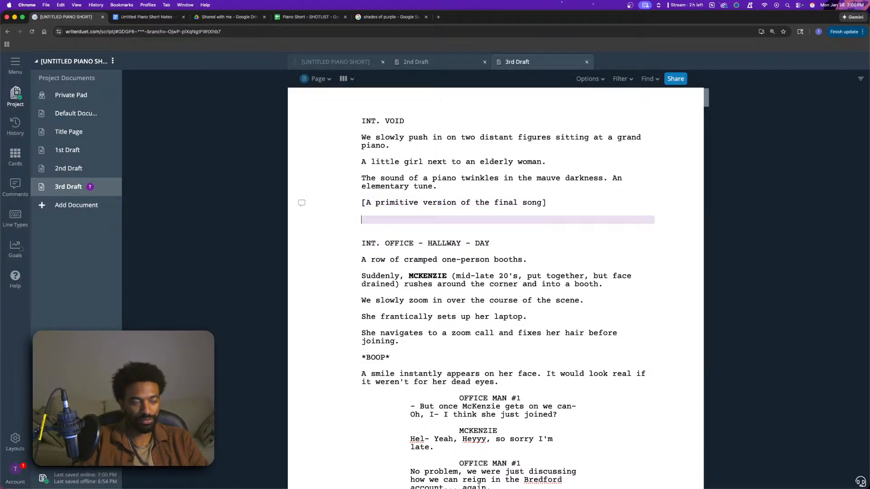
{"action": "type", "text": "Su"}
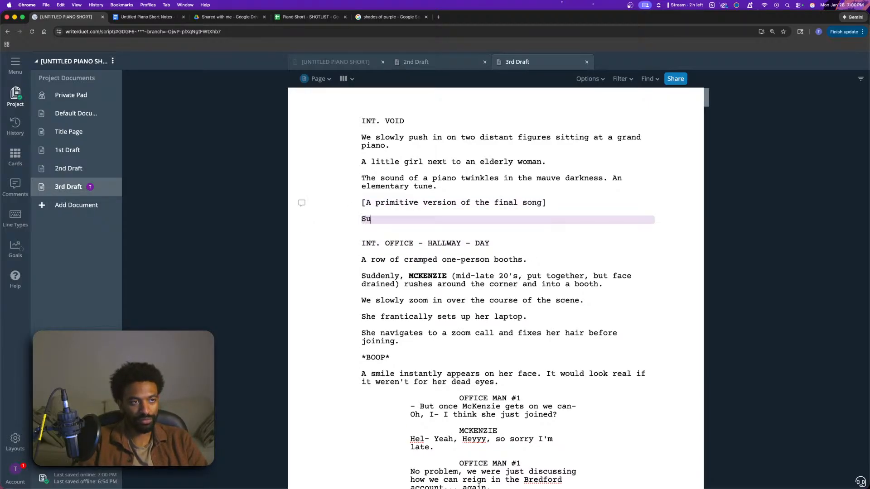
{"action": "type", "text": "ddenly she "}
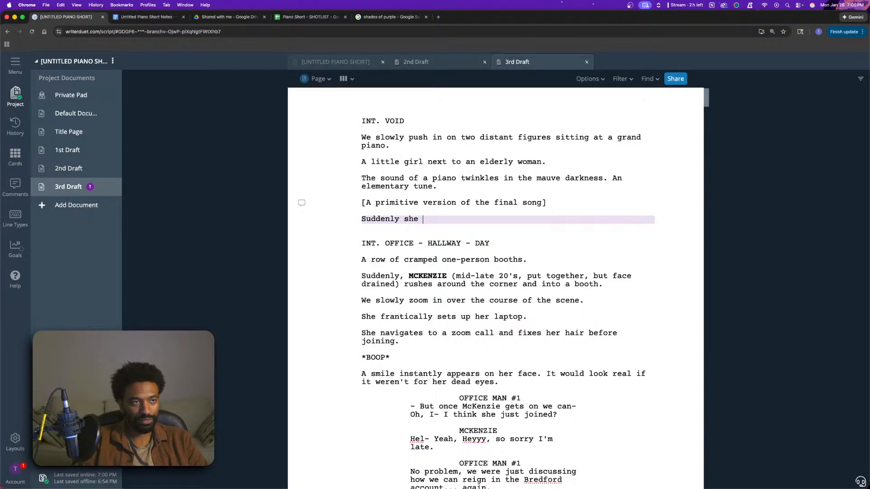
{"action": "type", "text": "starts to hit"}
{"action": "key", "text": "BackSpace"}
{"action": "key", "text": "BackSpace"}
{"action": "key", "text": "BackSpace"}
{"action": "key", "text": "BackSpace"}
{"action": "key", "text": "BackSpace"}
{"action": "key", "text": "BackSpace"}
{"action": "key", "text": "BackSpace"}
{"action": "key", "text": "BackSpace"}
{"action": "key", "text": "BackSpace"}
{"action": "key", "text": "BackSpace"}
{"action": "key", "text": "BackSpace"}
{"action": "key", "text": "BackSpace"}
{"action": "key", "text": "BackSpace"}
{"action": "key", "text": "BackSpace"}
{"action": "key", "text": "BackSpace"}
{"action": "key", "text": "BackSpace"}
{"action": "key", "text": "BackSpace"}
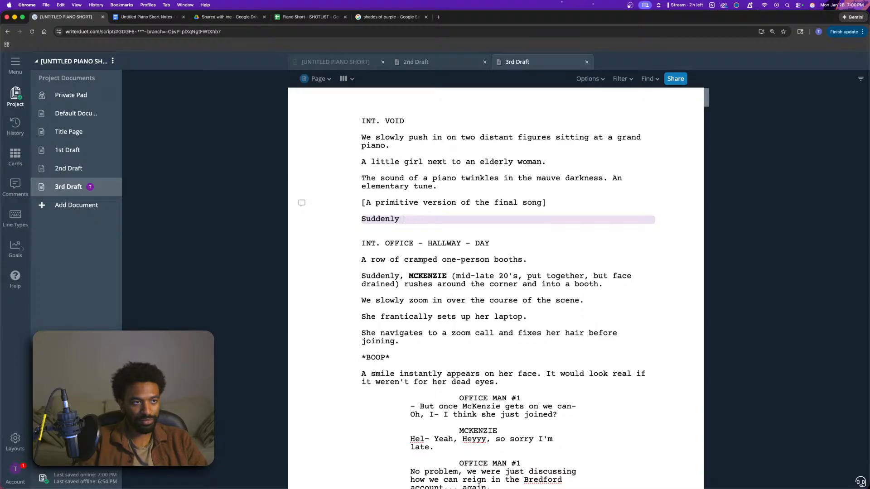
{"action": "type", "text": "the little girl starts to hit the"}
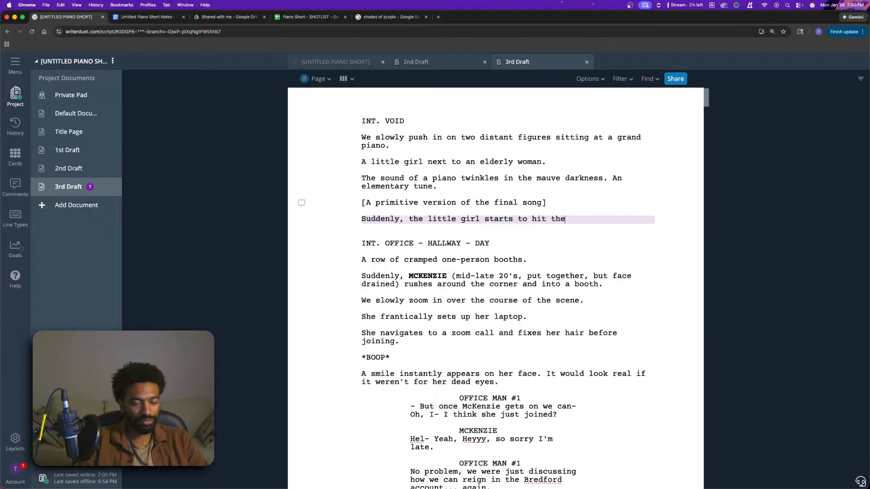
{"action": "type", "text": " same note over and over."}
- Add the sound line "*PING* *PING* *PING*" beneath the line about the girl hitting the same note
{"action": "key", "text": "Return"}
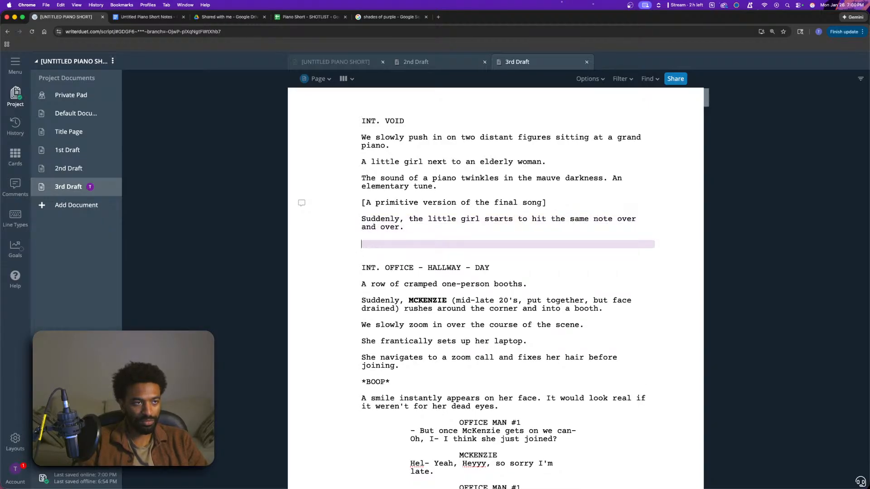
{"action": "type", "text": "*P"}
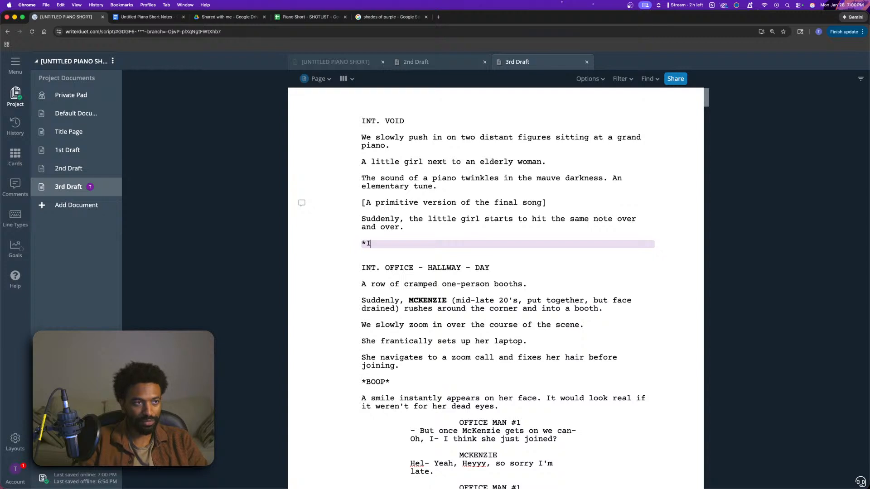
{"action": "type", "text": "ING*"}
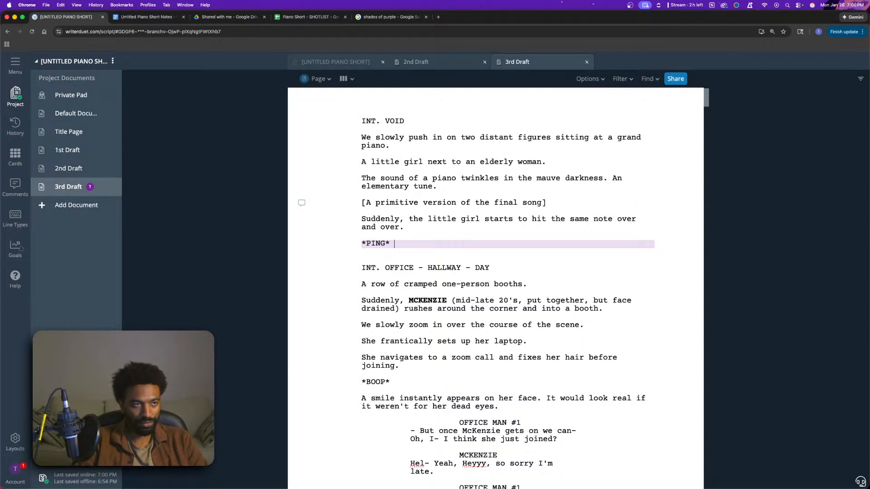
{"action": "type", "text": " *PING*"}
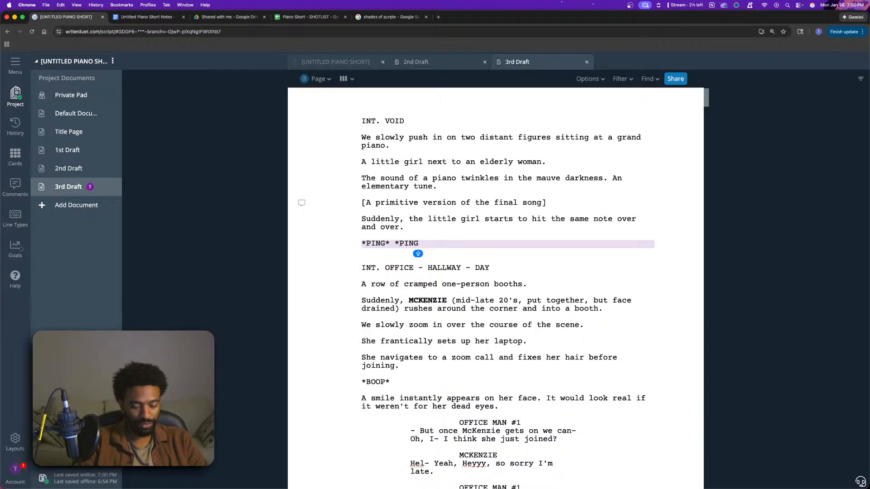
{"action": "type", "text": " *PIN"}
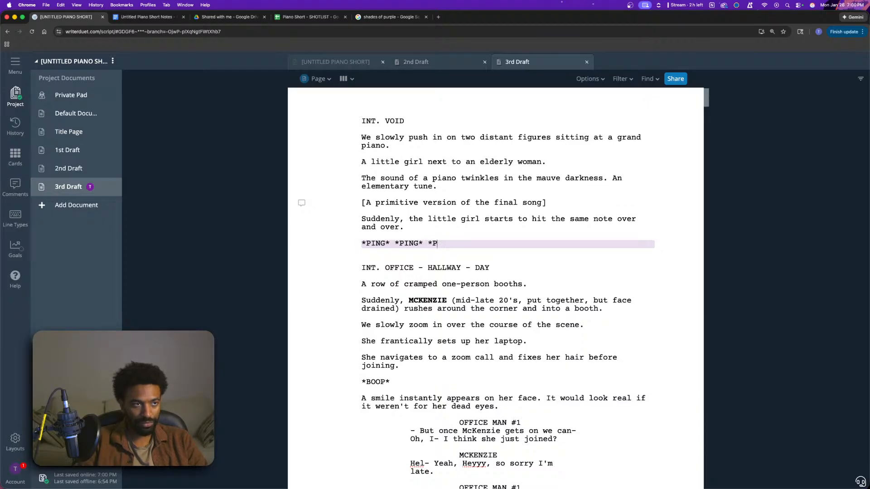
{"action": "type", "text": "G*"}
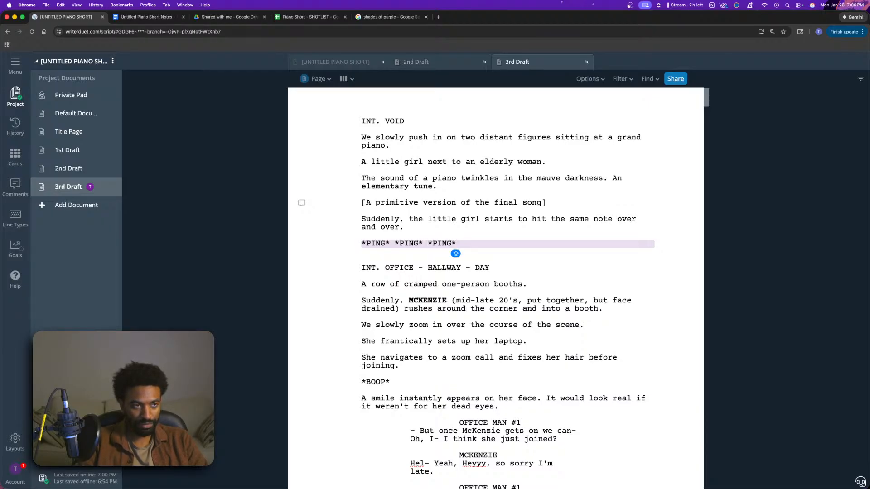
- Add the action line "It's like she's stuck." directly beneath the PING sound line
{"action": "key", "text": "Return"}
{"action": "type", "text": "It"}
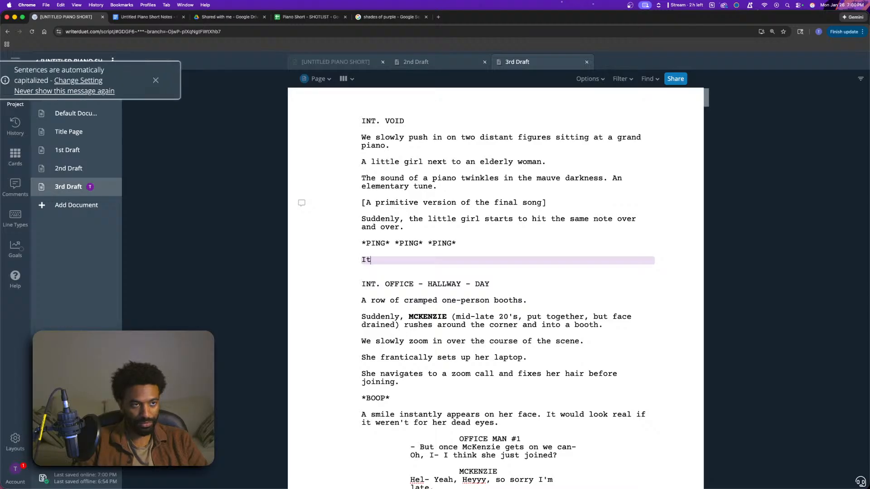
{"action": "type", "text": "'s like she's s"}
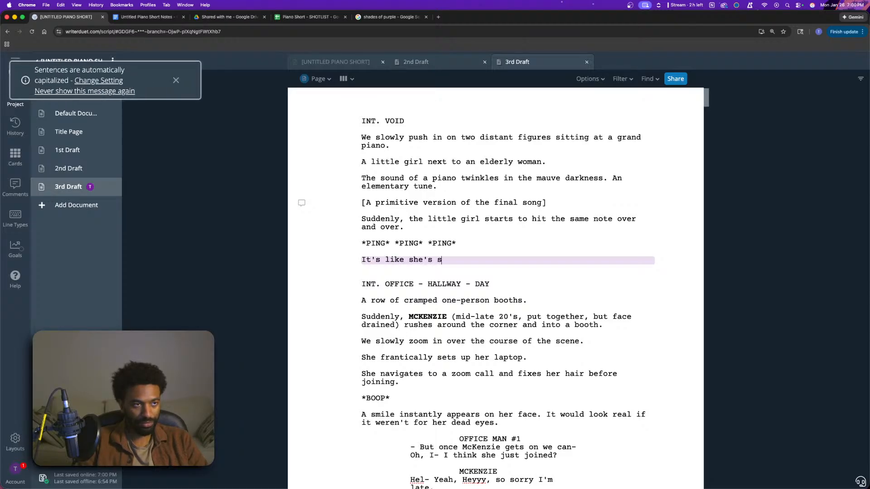
{"action": "type", "text": "tuck."}
- Duplicate the "*PING* *PING* *PING*" line onto a new line beneath "It's like she's stuck."
{"action": "key", "text": "Return"}
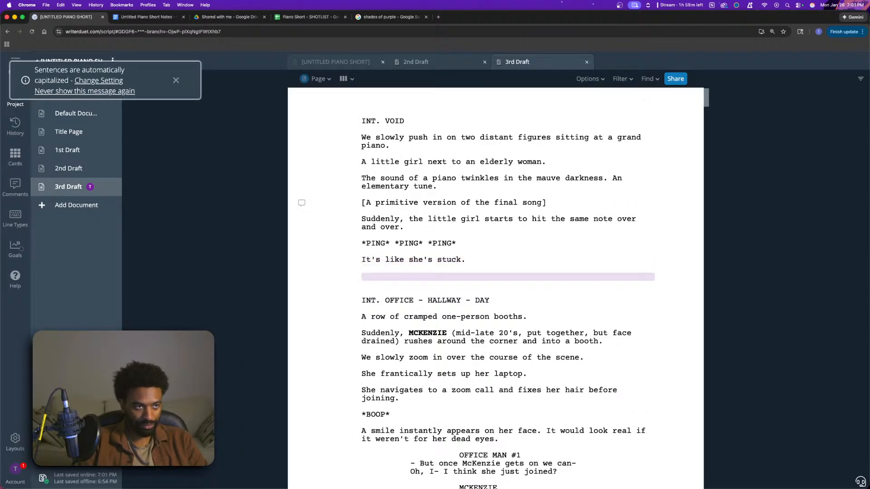
{"action": "left_click_drag", "start_coordinate": [457, 243], "coordinate": [364, 237]}
{"action": "key", "text": "super+c"}
{"action": "left_click", "coordinate": [437, 284]}
{"action": "key", "text": "super+v"}
- Append "It grows louder" to the action line "It's like she's stuck."
{"action": "left_click", "coordinate": [464, 259]}
{"action": "type", "text": "It groes"}
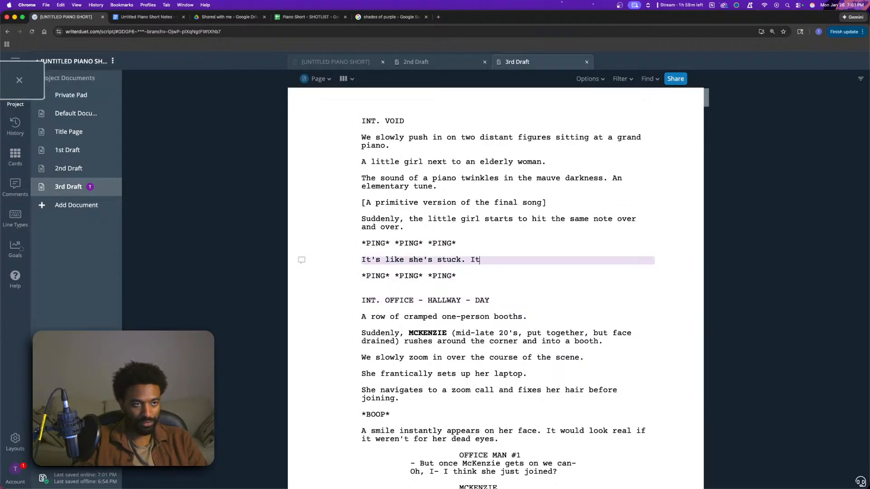
{"action": "key", "text": "BackSpace"}
{"action": "key", "text": "BackSpace"}
{"action": "type", "text": "ws louder"}
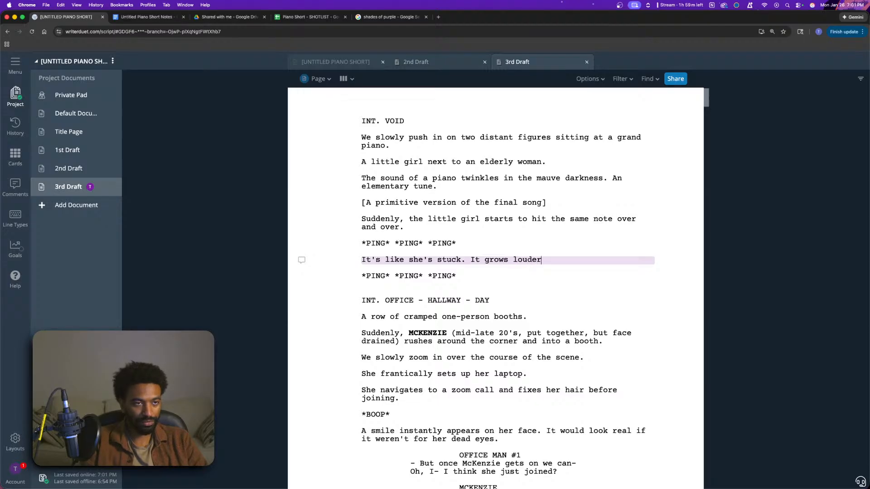
- Add the action line "It rises into..." beneath the second PING sound line
{"action": "left_click", "coordinate": [478, 277]}
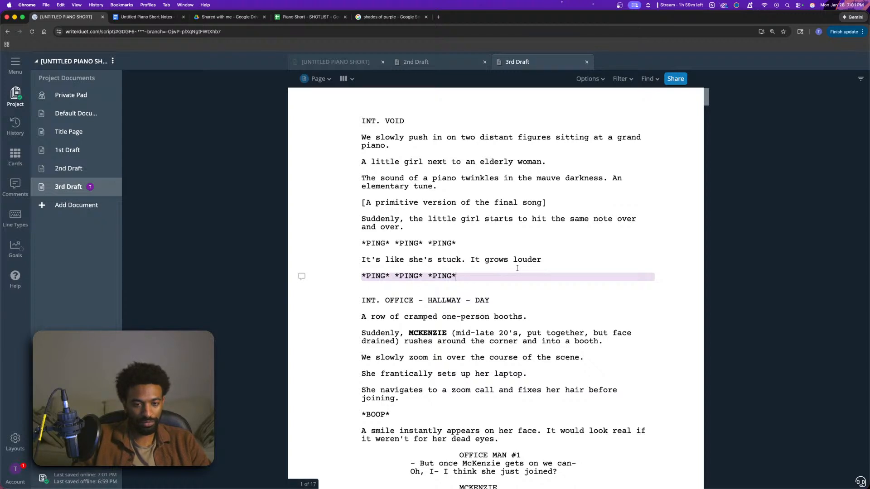
{"action": "key", "text": "Return"}
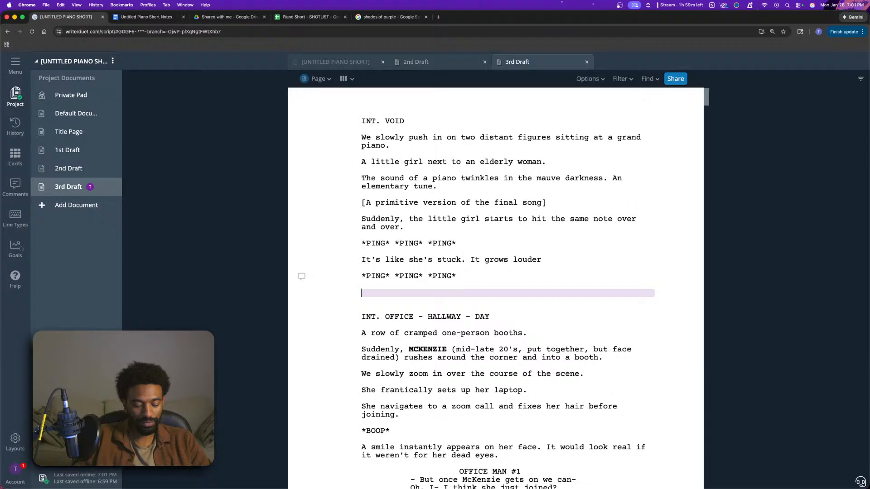
{"action": "type", "text": "It rises"}
{"action": "key", "text": "BackSpace"}
{"action": "key", "text": "BackSpace"}
{"action": "key", "text": "BackSpace"}
{"action": "key", "text": "BackSpace"}
{"action": "key", "text": "BackSpace"}
{"action": "key", "text": "BackSpace"}
{"action": "key", "text": "BackSpace"}
{"action": "key", "text": "BackSpace"}
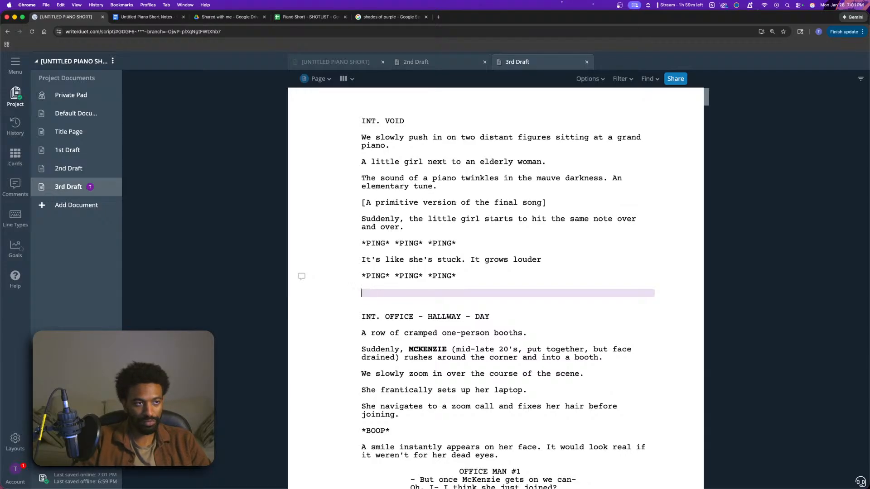
{"action": "type", "text": "It rises into..."}
- Insert the scene heading "INT. OFFICE - SHARED OFFICE - DAY" before the office hallway scene, with an empty action line beneath it
{"action": "key", "text": "Return"}
{"action": "type", "text": "INT. OF"}
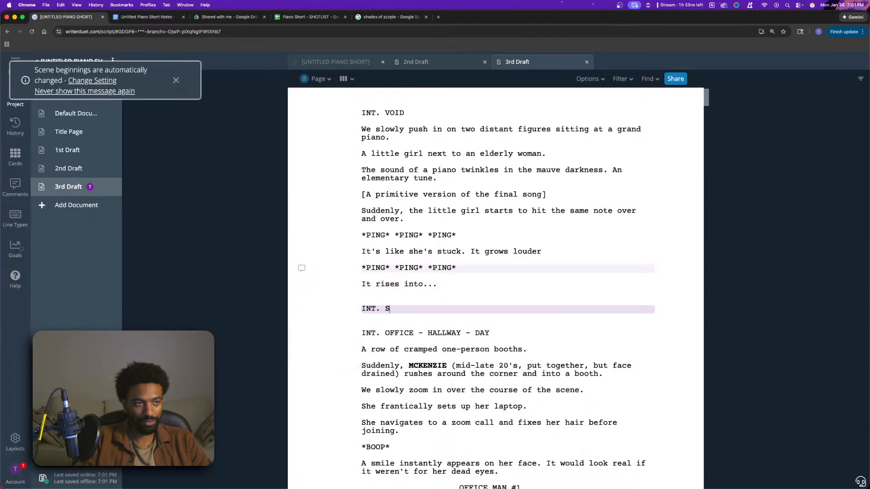
{"action": "type", "text": "FICE - SHA"}
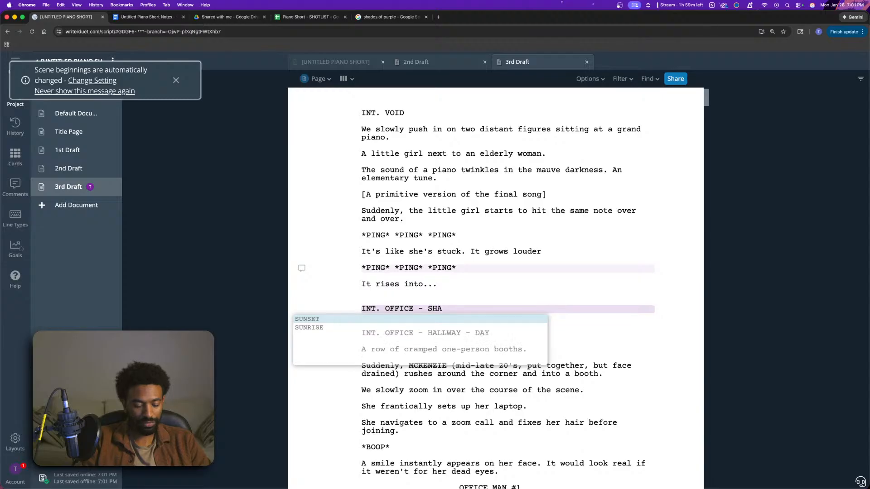
{"action": "type", "text": "RED OFFICE - DAY"}
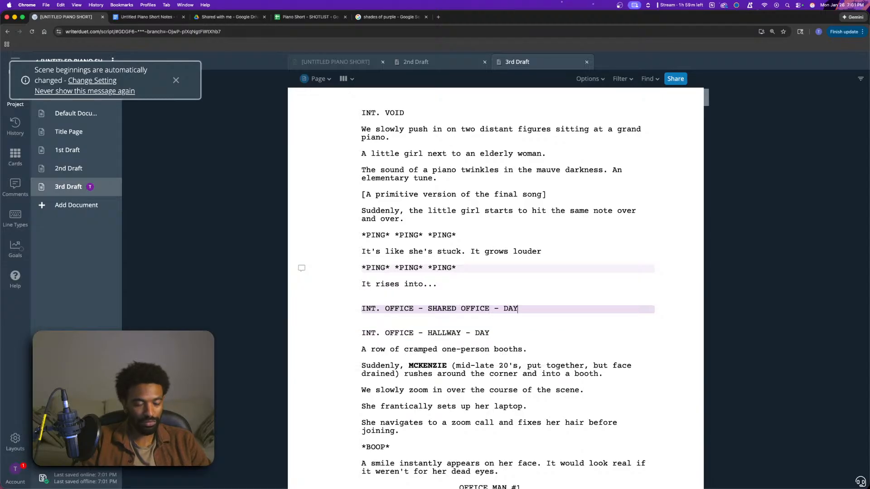
{"action": "key", "text": "Return"}
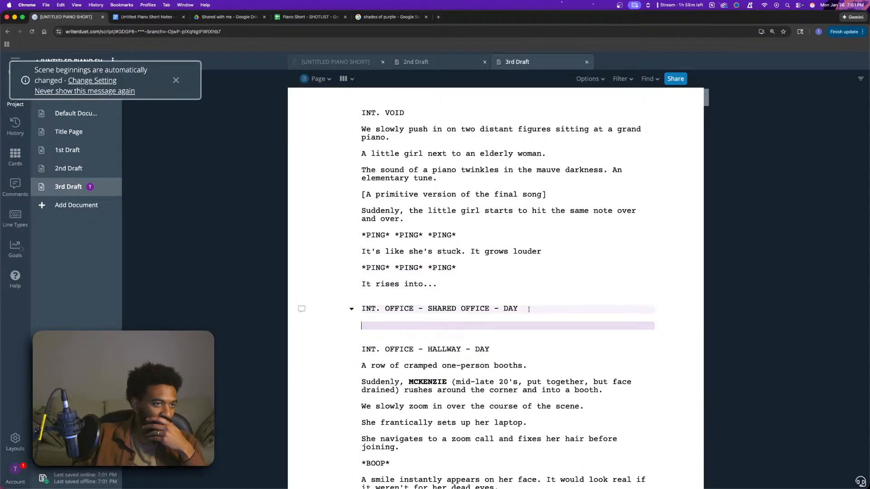
{"action": "scroll", "coordinate": [556, 304], "scroll_direction": "up", "scroll_amount": 1}
{"action": "scroll", "coordinate": [580, 317], "scroll_direction": "down", "scroll_amount": 2}
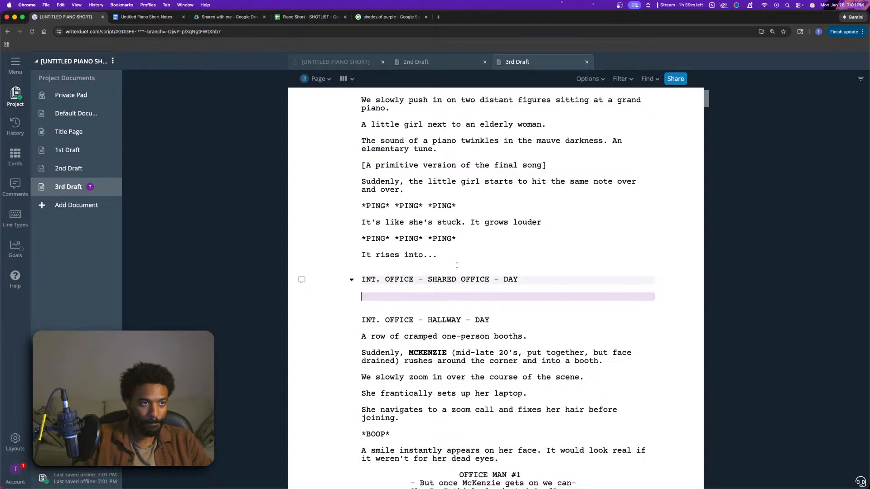
- Copy the "*PING* *PING* *PING*" line into the empty action line under the shared office heading
{"action": "left_click_drag", "start_coordinate": [458, 239], "coordinate": [358, 239]}
{"action": "key", "text": "super+c"}
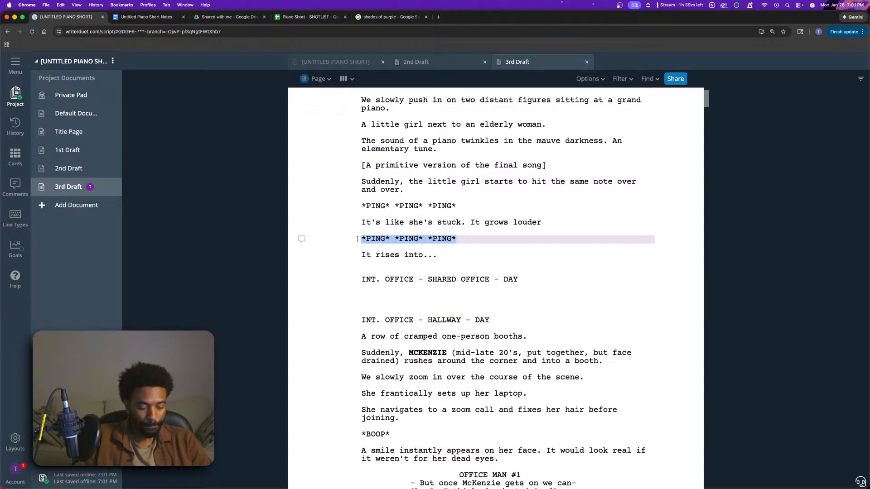
{"action": "left_click", "coordinate": [413, 295]}
{"action": "key", "text": "super+v"}
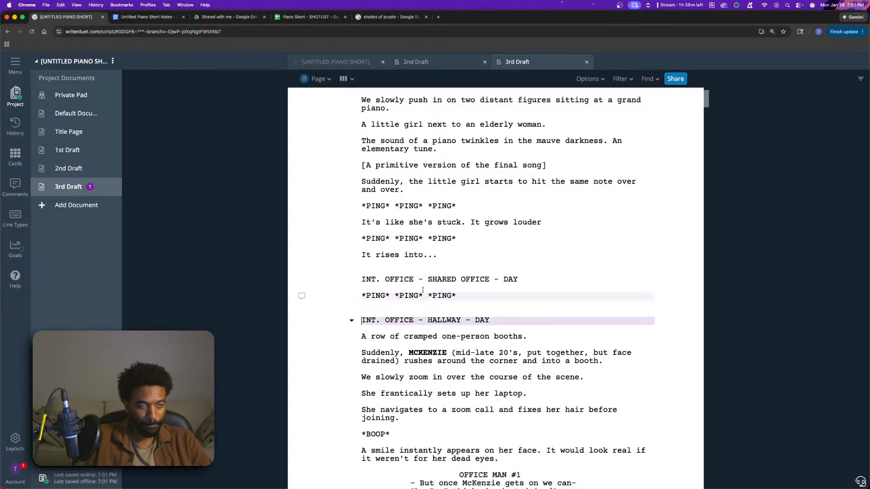
{"action": "left_click", "coordinate": [469, 296]}
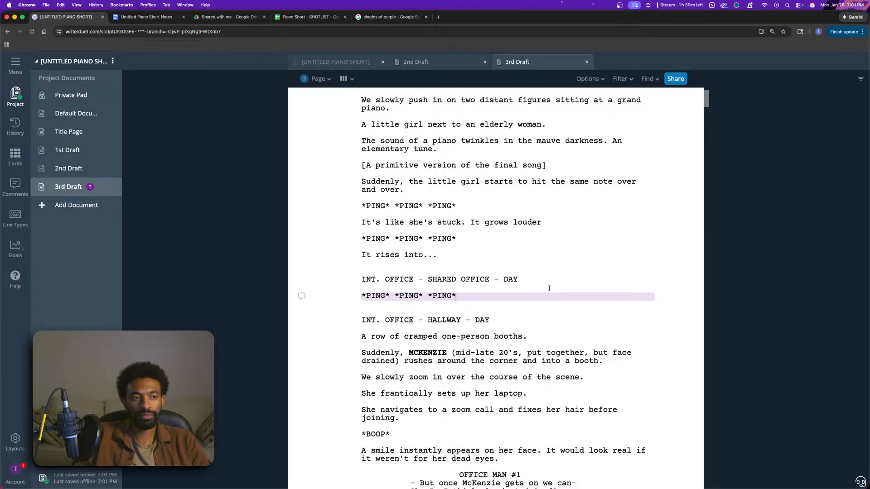
- Copy McKenzie's bold introduction with its parenthetical from the hallway action line, and replace it there with plain "McKenzie"
{"action": "mouse_move", "coordinate": [409, 353]}
{"action": "left_mouse_down"}
{"action": "mouse_move", "coordinate": [456, 356]}
{"action": "mouse_move", "coordinate": [403, 361]}
{"action": "left_mouse_up"}
{"action": "key", "text": "super+c"}
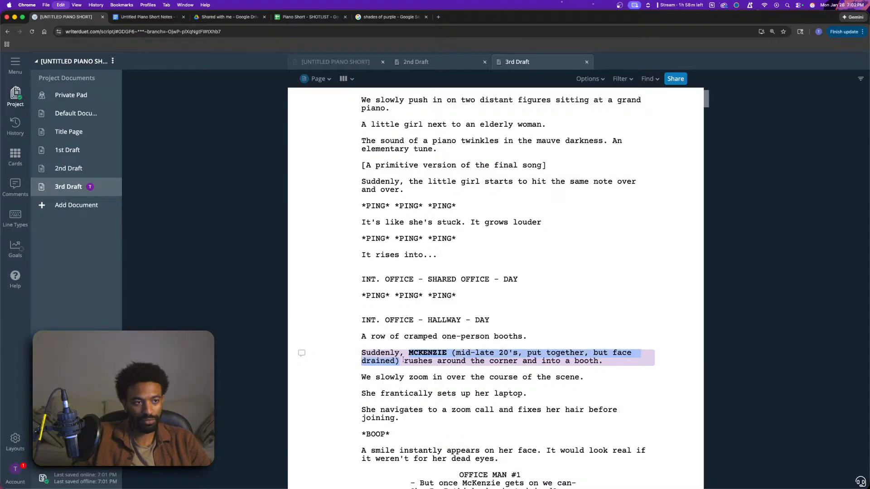
{"action": "key", "text": "BackSpace"}
{"action": "type", "text": "she"}
{"action": "key", "text": "BackSpace"}
{"action": "key", "text": "BackSpace"}
{"action": "key", "text": "BackSpace"}
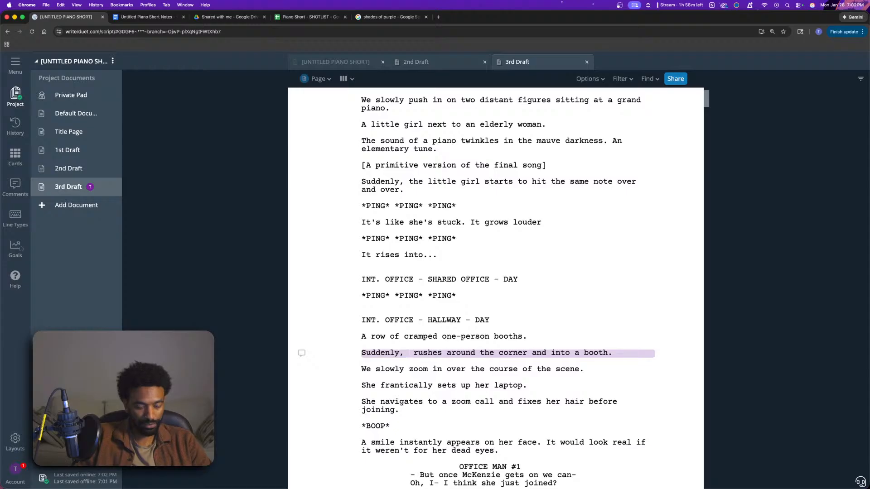
{"action": "type", "text": "she"}
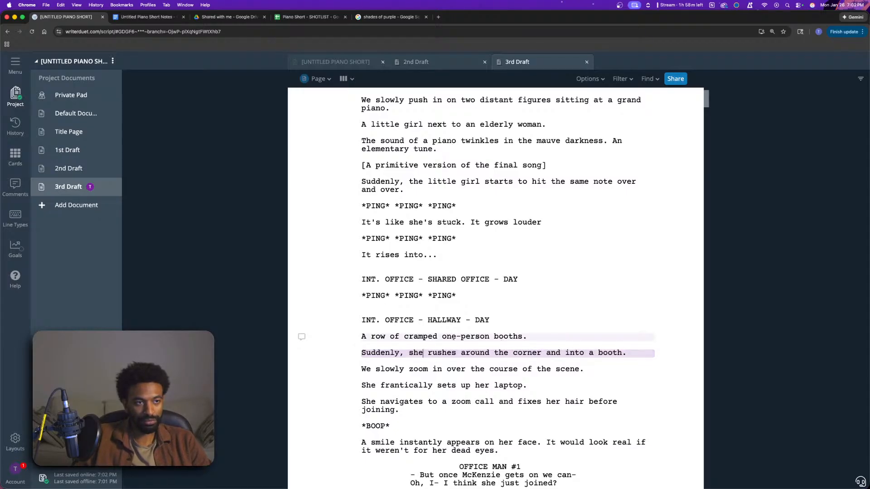
{"action": "key", "text": "BackSpace"}
{"action": "key", "text": "BackSpace"}
{"action": "key", "text": "BackSpace"}
{"action": "type", "text": "McKenzie"}
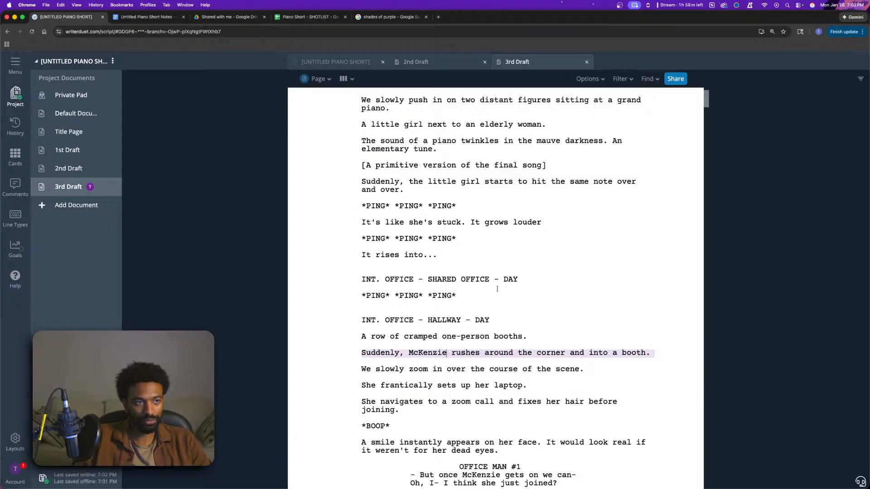
- Add the action line "A phone is blowing up." beneath the PING line in the shared office scene
{"action": "left_click", "coordinate": [569, 295]}
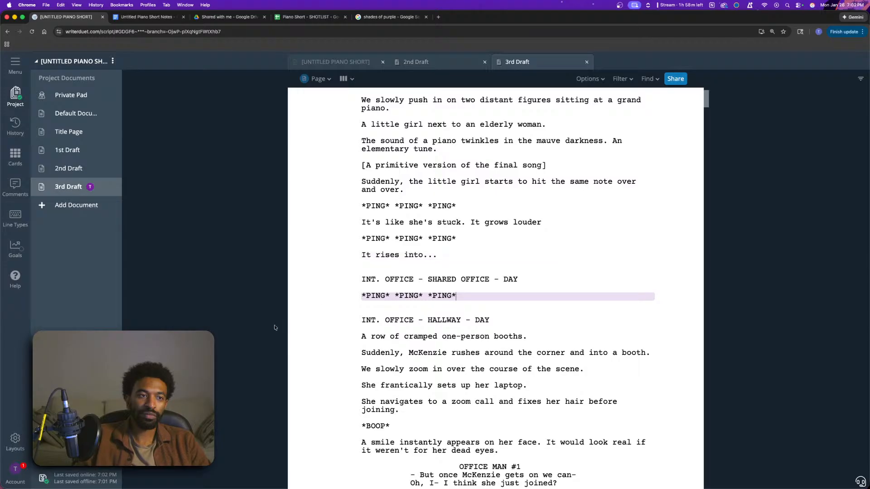
{"action": "key", "text": "Return"}
{"action": "type", "text": "A ph"}
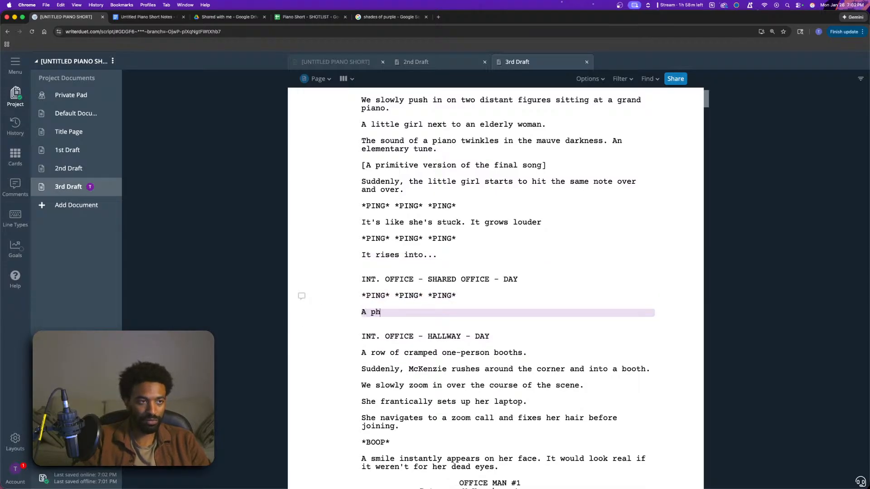
{"action": "type", "text": "one is blowing up."}
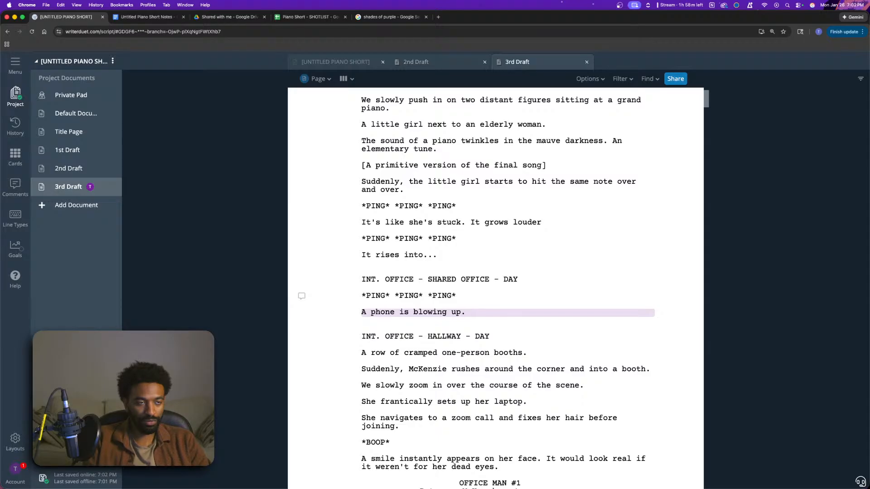
- Add an action line beginning "We rise to find", followed by McKenzie's copied introduction with its parenthetical
{"action": "key", "text": "Return"}
{"action": "type", "text": "We rise to"}
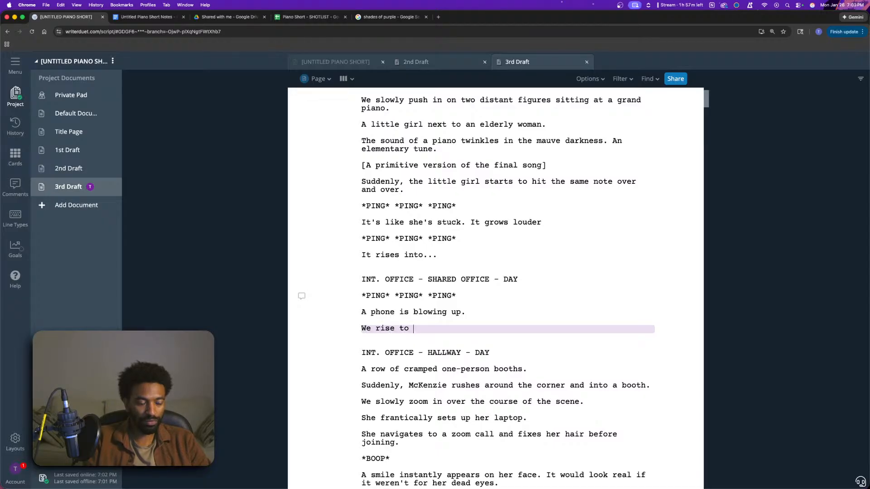
{"action": "type", "text": "find"}
{"action": "key", "text": "super+v"}
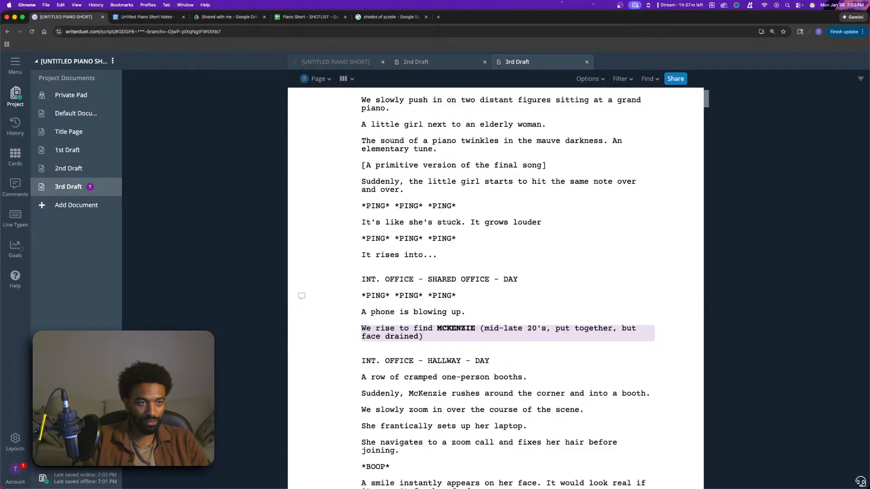
{"action": "type", "text": ". Her"}
{"action": "key", "text": "BackSpace"}
{"action": "key", "text": "BackSpace"}
{"action": "key", "text": "BackSpace"}
{"action": "type", "text": "Lost"}
{"action": "key", "text": "BackSpace"}
{"action": "key", "text": "BackSpace"}
{"action": "key", "text": "BackSpace"}
{"action": "key", "text": "BackSpace"}
{"action": "key", "text": "BackSpace"}
{"action": "key", "text": "BackSpace"}
{"action": "type", "text": "lost"}
{"action": "key", "text": "BackSpace"}
{"action": "key", "text": "BackSpace"}
{"action": "key", "text": "BackSpace"}
{"action": "key", "text": "BackSpace"}
{"action": "key", "text": "BackSpace"}
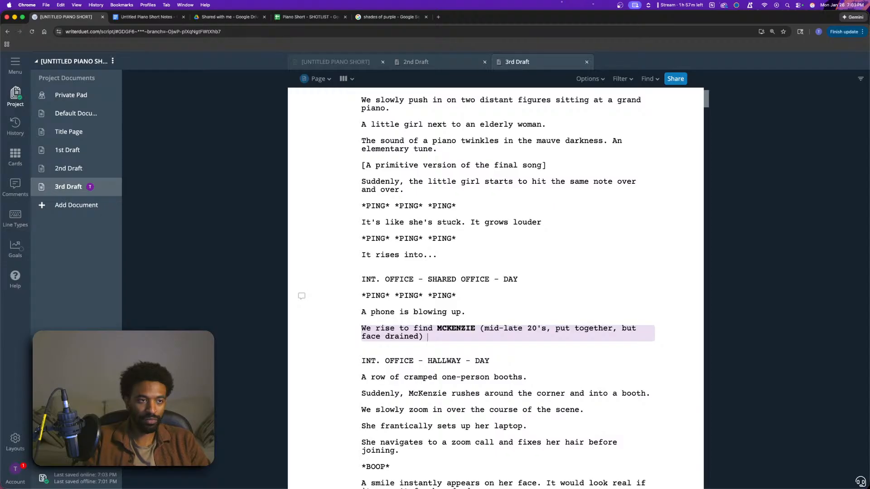
- Complete McKenzie's introduction line with ", fingers on the keyboard and lost in thought." and open a new action line beneath it
{"action": "type", "text": ", fingers on the keyboard"}
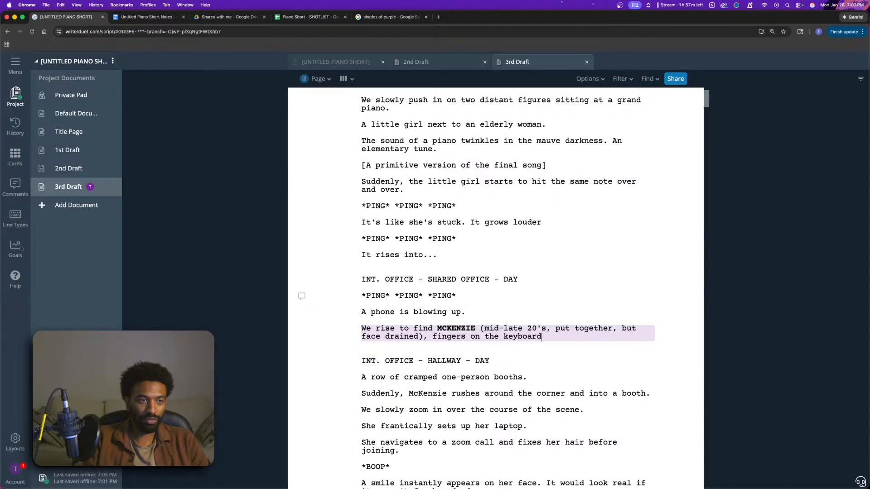
{"action": "type", "text": " and lost in thought."}
{"action": "key", "text": "Return"}
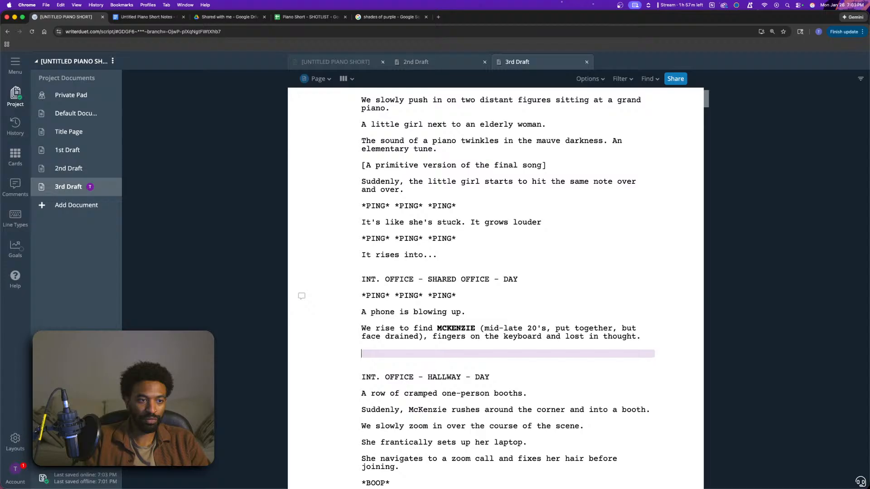
- Enter a single "*PING*" on the empty action line and start the line beneath it with "Finally, it"
{"action": "type", "text": "*PING*"}
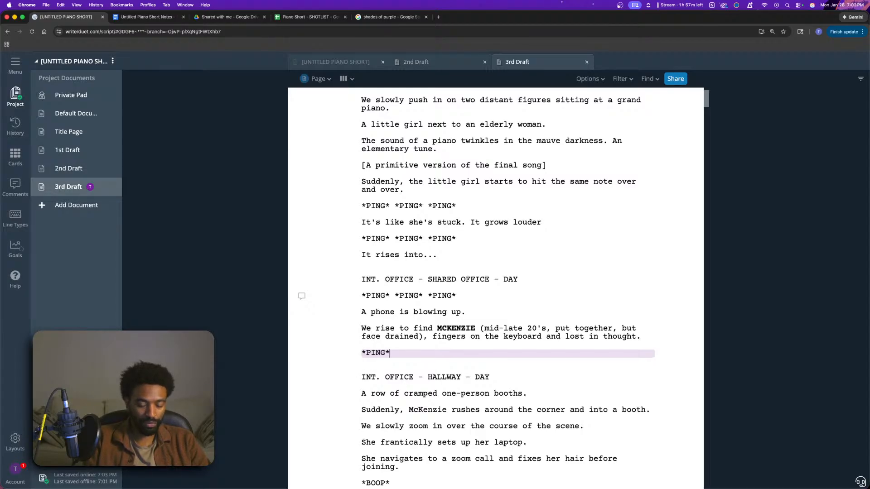
{"action": "key", "text": "Return"}
{"action": "type", "text": "Finally, it"}
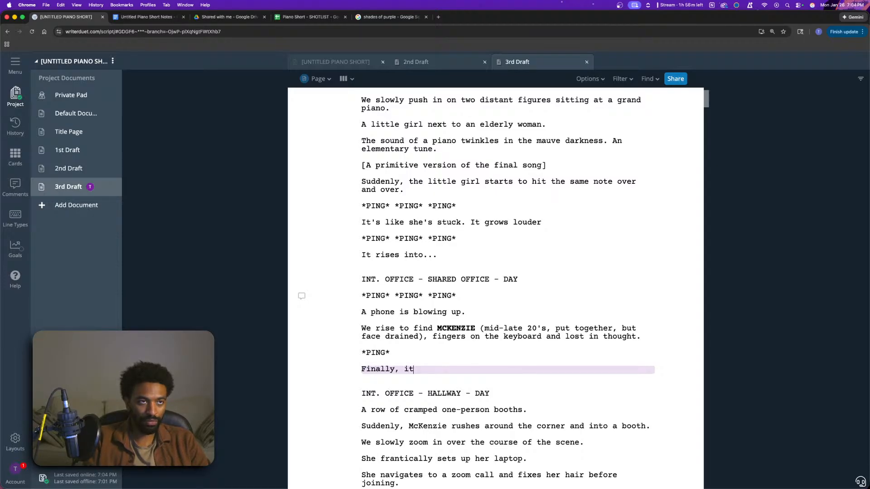
- Insert the action line "The pinging pauses..." between McKenzie's introduction and the single "*PING*" line
{"action": "left_click", "coordinate": [640, 337]}
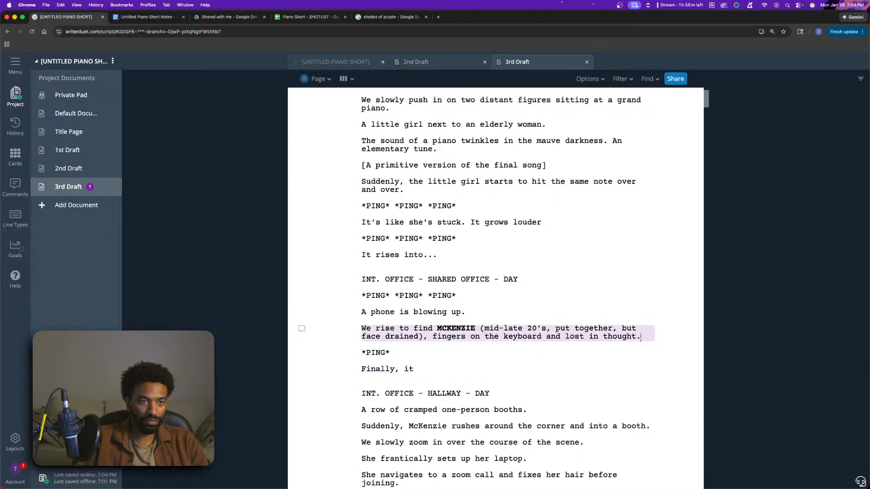
{"action": "key", "text": "Return"}
{"action": "type", "text": "The "}
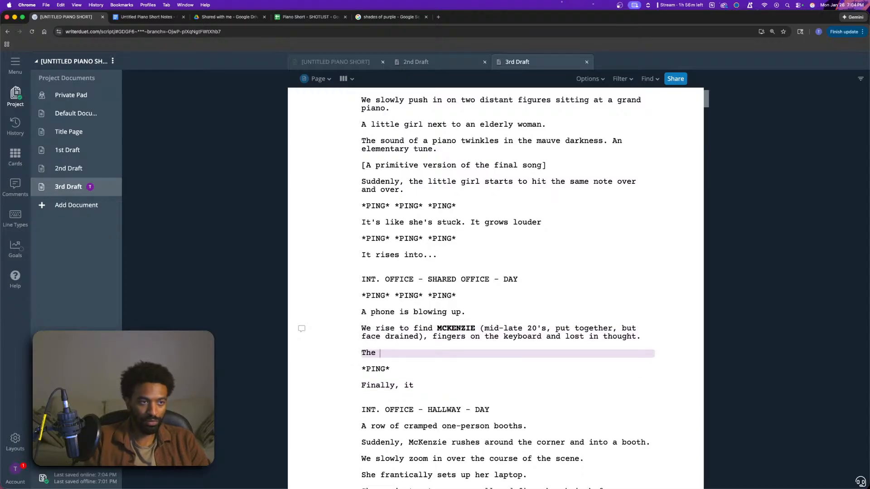
{"action": "type", "text": "pinging pauses."}
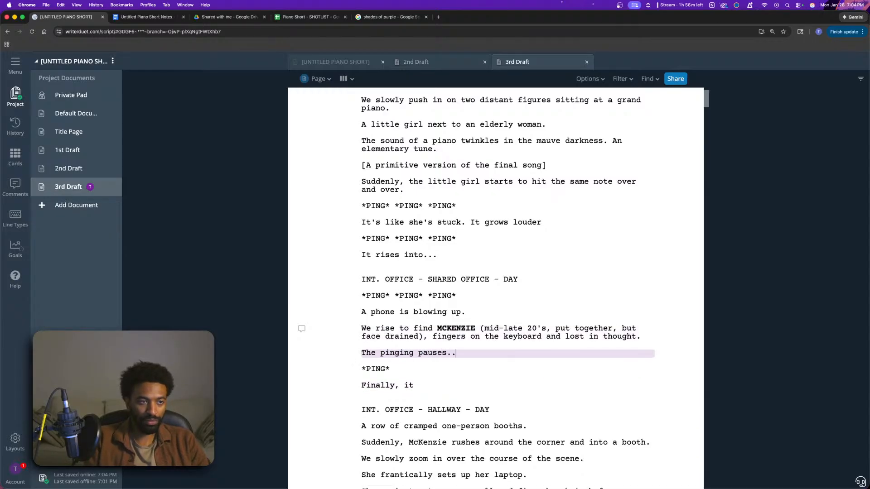
{"action": "type", "text": ".."}
- Continue the "Finally, it" line with "gets her attention. She turns and looks at the phone- then gasps."
{"action": "scroll", "coordinate": [444, 336], "scroll_direction": "down", "scroll_amount": 2}
{"action": "left_click", "coordinate": [443, 337]}
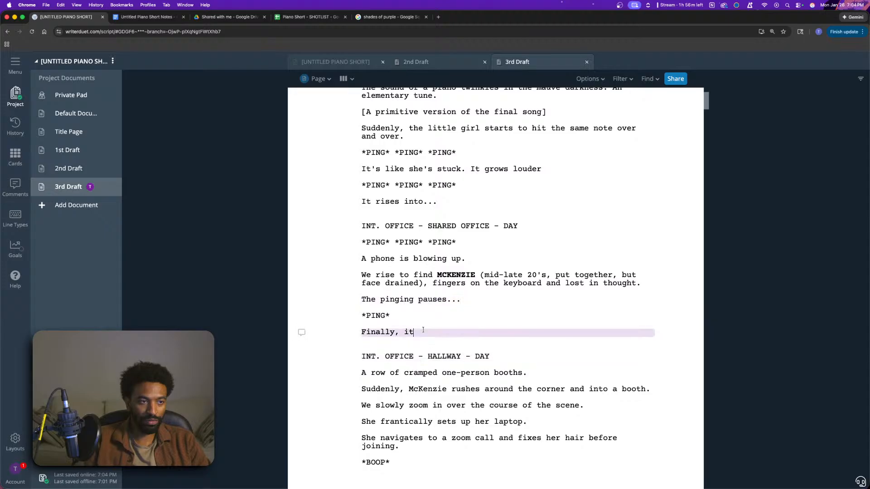
{"action": "type", "text": "gets her"}
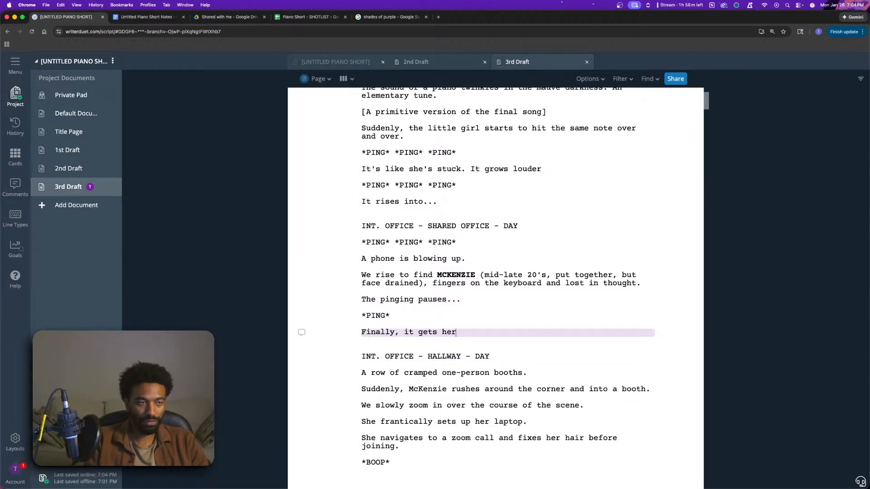
{"action": "type", "text": " attention."}
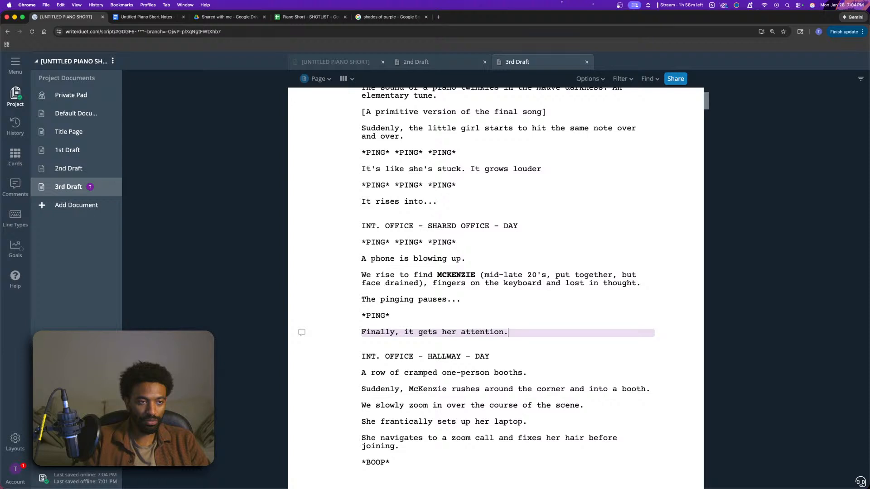
{"action": "type", "text": " She turns and looks at the phone"}
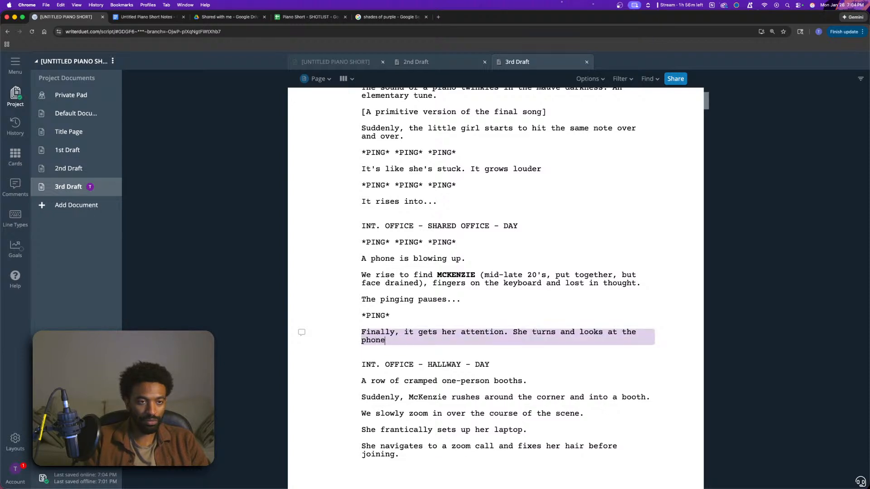
{"action": "type", "text": "- then gasps"}
{"action": "type", "text": "."}
- Add the closing action line "She jumps out of her chair and out of the room." to the shared office scene
{"action": "key", "text": "Return"}
{"action": "type", "text": "She jump"}
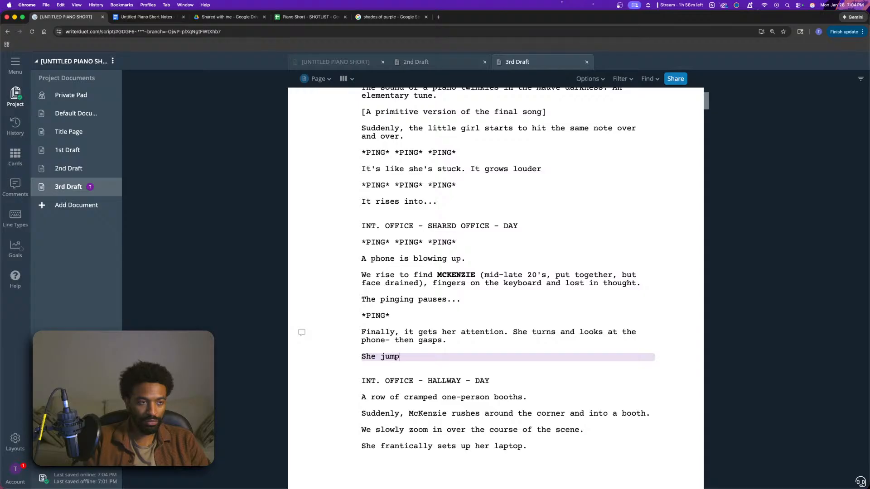
{"action": "type", "text": "s out of her chair and"}
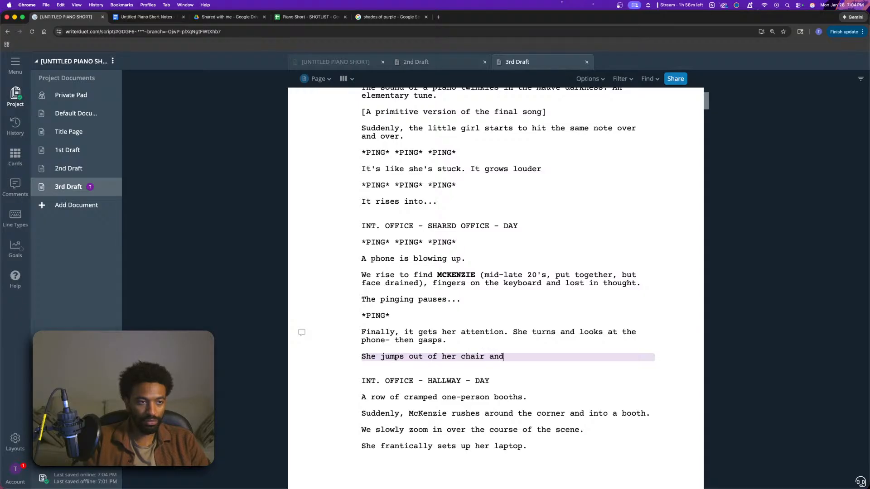
{"action": "type", "text": " out of the room."}
- Reword the opening of the hallway scene to "We push in on a row of cramped one-person booths."
{"action": "scroll", "coordinate": [484, 359], "scroll_direction": "down", "scroll_amount": 4}
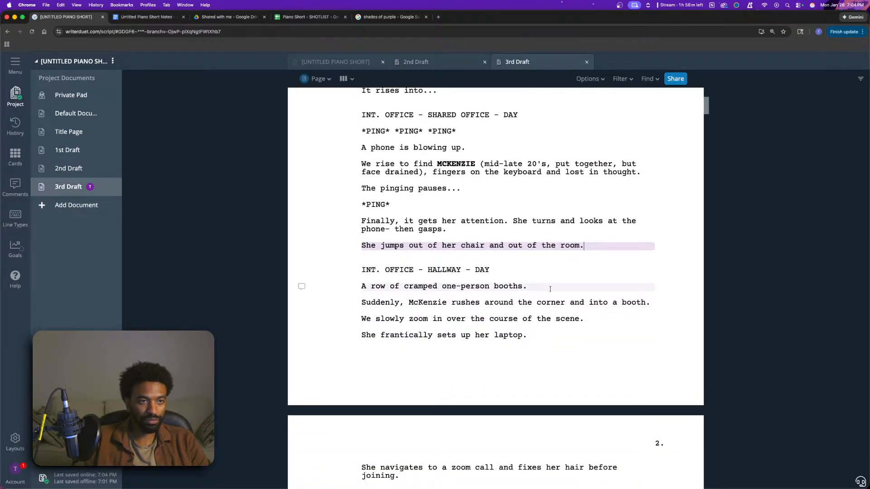
{"action": "left_click_drag", "start_coordinate": [547, 287], "coordinate": [356, 283]}
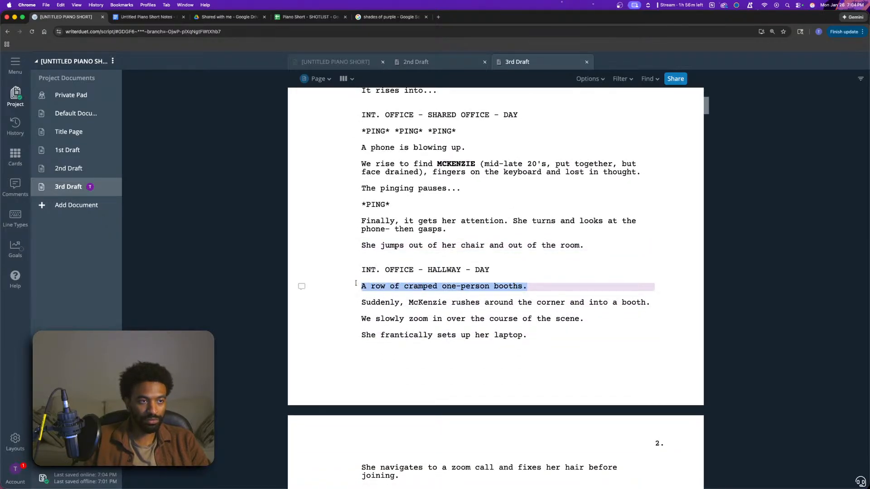
{"action": "left_click", "coordinate": [367, 287]}
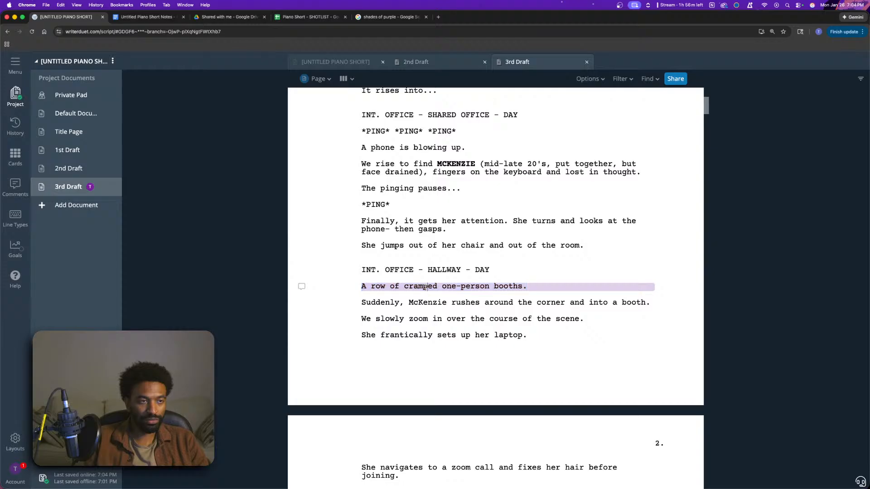
{"action": "key", "text": "BackSpace"}
{"action": "type", "text": "We push in on"}
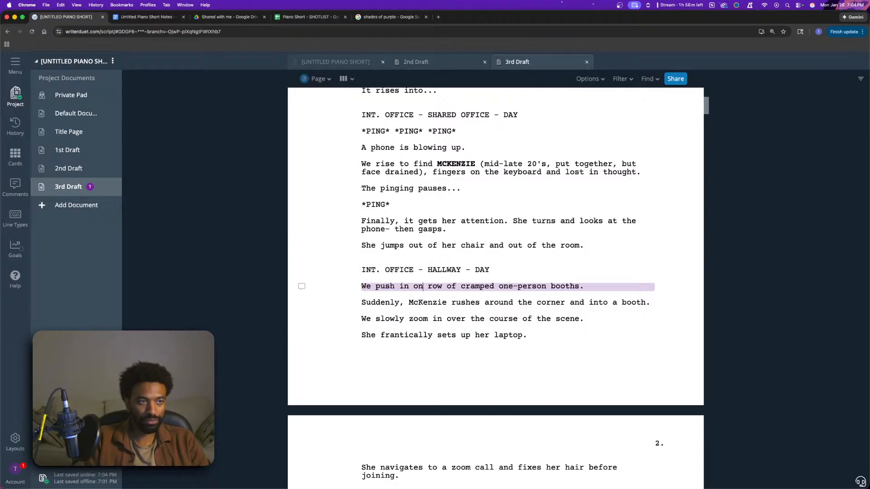
{"action": "type", "text": " a"}
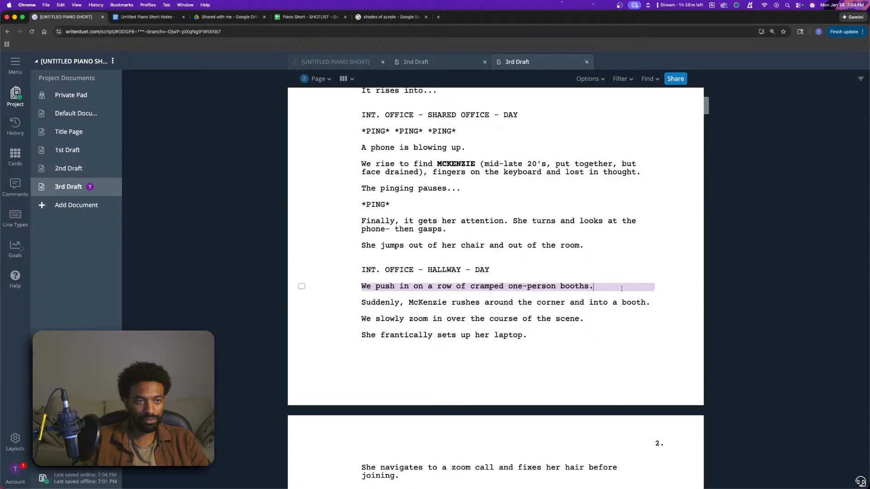
- Reread the hallway action lines and the new opening, from the void scene through the shared office scene
{"action": "scroll", "coordinate": [552, 302], "scroll_direction": "down", "scroll_amount": 1}
{"action": "key", "text": "Down"}
{"action": "key", "text": "Down"}
{"action": "key", "text": "Down"}
{"action": "key", "text": "Down"}
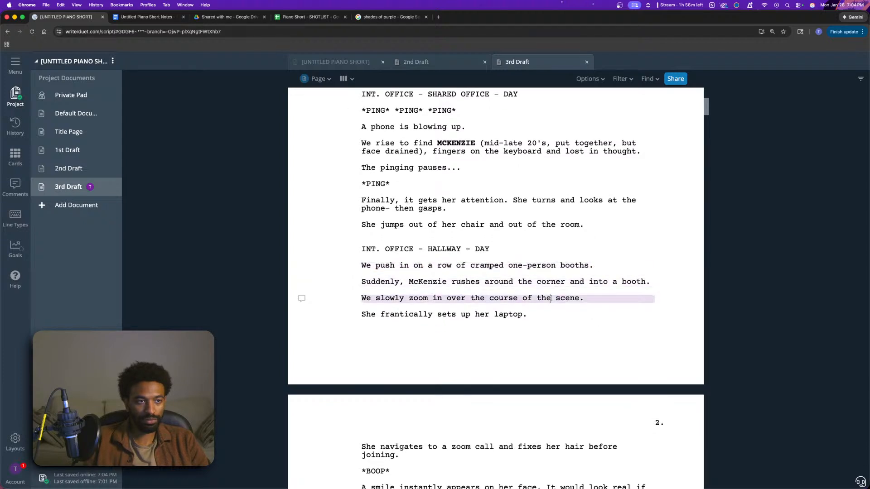
{"action": "scroll", "coordinate": [554, 318], "scroll_direction": "up", "scroll_amount": 5}
{"action": "left_click", "coordinate": [580, 310]}
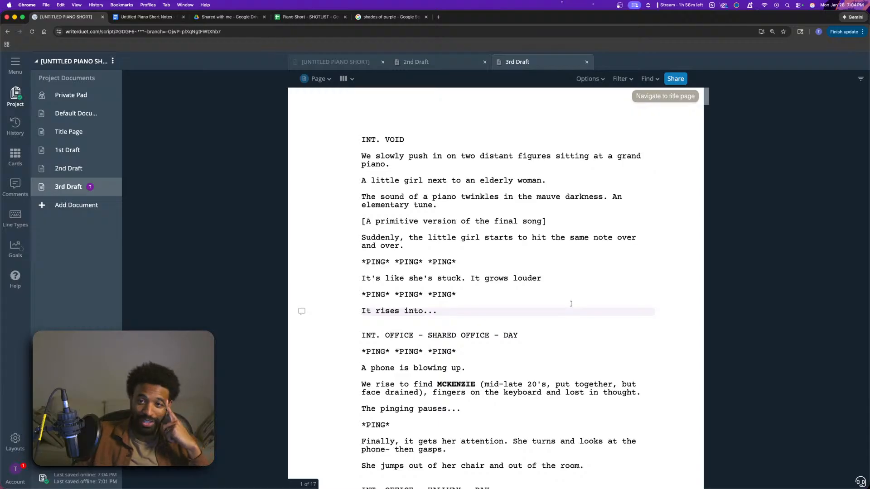
{"action": "key", "text": "Up"}
{"action": "key", "text": "Up"}
{"action": "key", "text": "Up"}
{"action": "key", "text": "Up"}
{"action": "key", "text": "Up"}
{"action": "key", "text": "Up"}
{"action": "key", "text": "Up"}
{"action": "key", "text": "Up"}
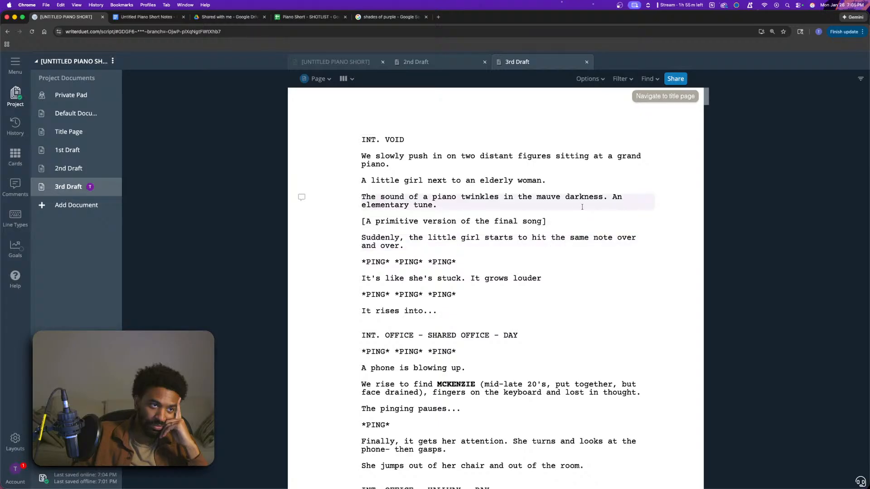
- Reword the end of the piano-sound line in the void scene to "The girl taps out an elementary tune."
{"action": "left_click", "coordinate": [616, 198]}
{"action": "type", "text": "The"}
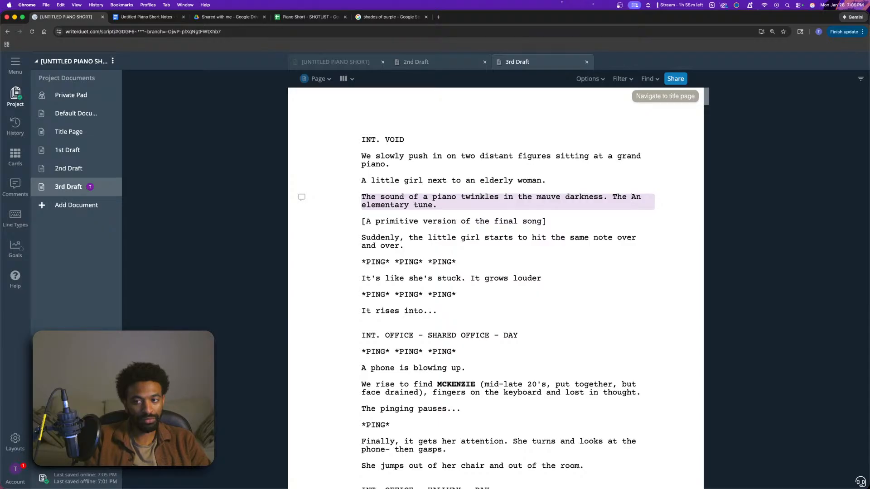
{"action": "type", "text": "little "}
{"action": "type", "text": "gir"}
{"action": "key", "text": "BackSpace"}
{"action": "key", "text": "BackSpace"}
{"action": "key", "text": "BackSpace"}
{"action": "key", "text": "BackSpace"}
{"action": "key", "text": "BackSpace"}
{"action": "key", "text": "BackSpace"}
{"action": "key", "text": "BackSpace"}
{"action": "key", "text": "BackSpace"}
{"action": "key", "text": "BackSpace"}
{"action": "key", "text": "BackSpace"}
{"action": "type", "text": "girl plays"}
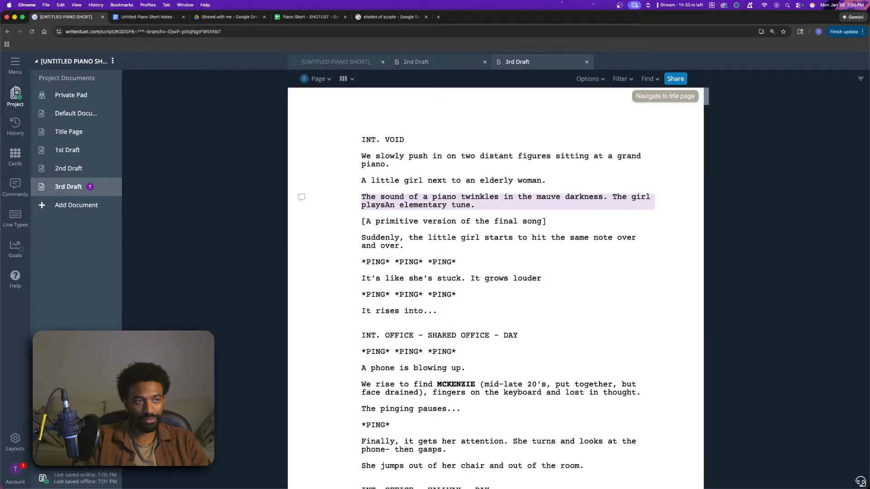
{"action": "key", "text": "BackSpace"}
{"action": "key", "text": "BackSpace"}
{"action": "key", "text": "BackSpace"}
{"action": "key", "text": "BackSpace"}
{"action": "key", "text": "BackSpace"}
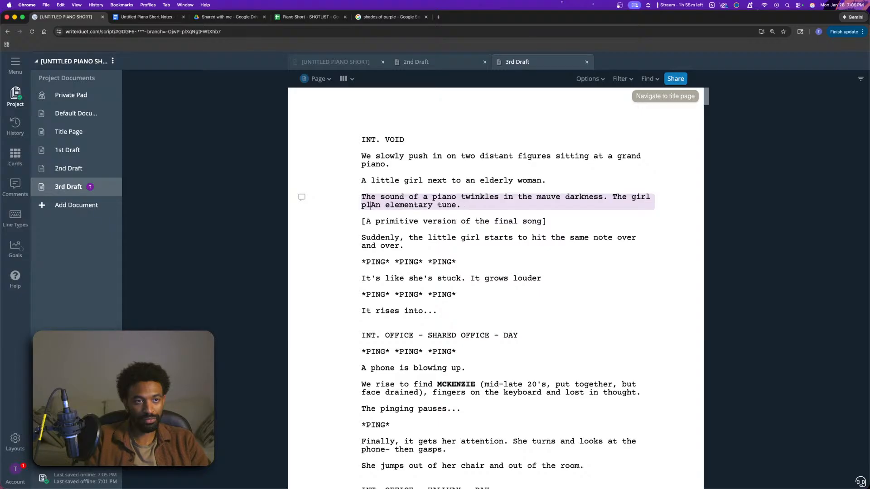
{"action": "type", "text": "taps out"}
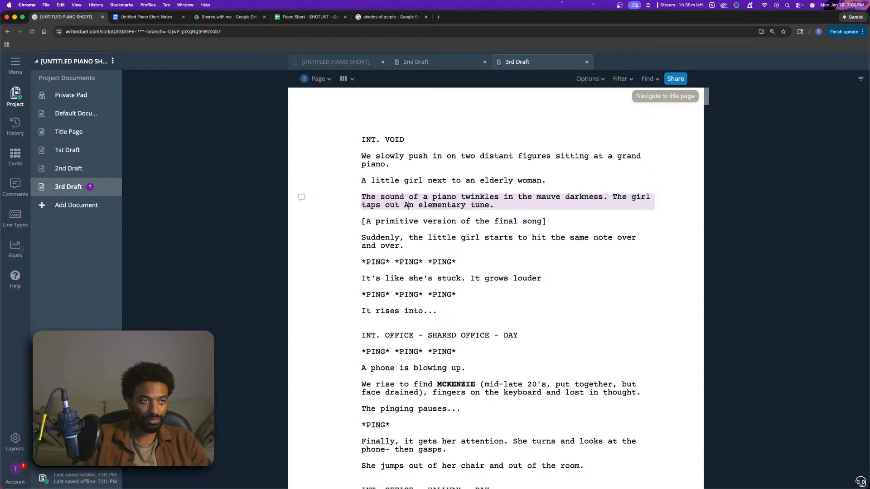
{"action": "key", "text": "Delete"}
{"action": "type", "text": "a"}
{"action": "left_click", "coordinate": [596, 238]}
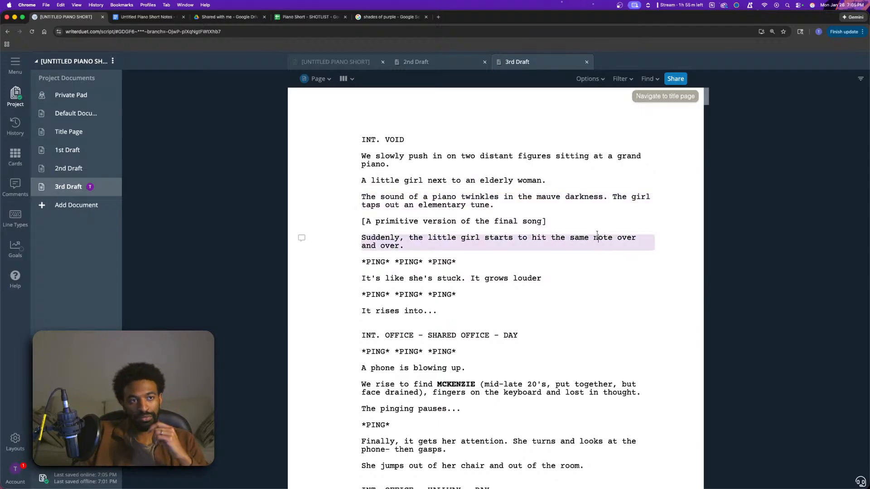
- Add the missing period after "It grows louder" in the void scene
{"action": "left_click", "coordinate": [543, 212]}
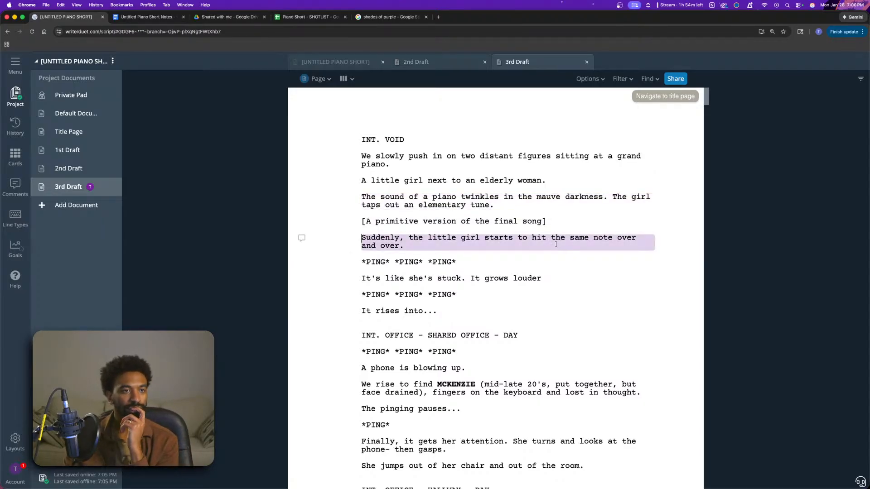
{"action": "left_click", "coordinate": [538, 263]}
{"action": "left_click", "coordinate": [542, 278]}
{"action": "left_click", "coordinate": [483, 296]}
{"action": "left_click", "coordinate": [548, 281]}
{"action": "type", "text": "."}
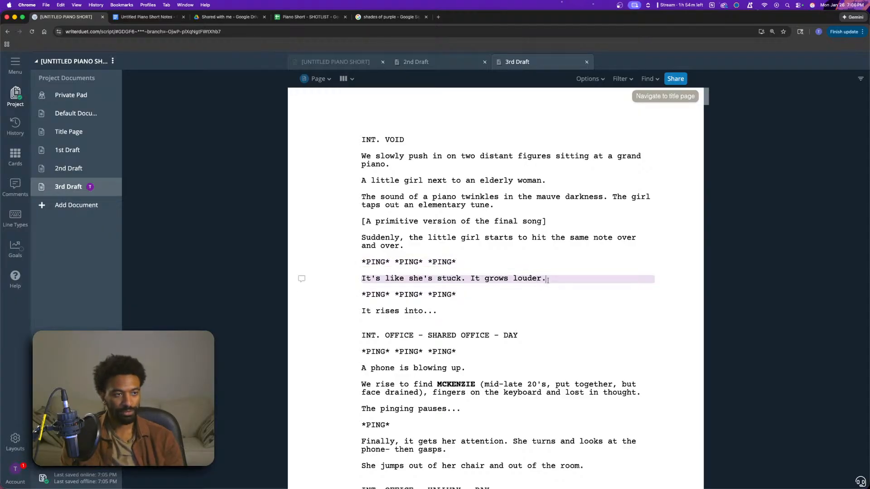
- Reread the draft from the void scene through the shared office scene to the hallway scene's action lines
{"action": "left_click", "coordinate": [552, 310]}
{"action": "scroll", "coordinate": [552, 307], "scroll_direction": "down", "scroll_amount": 5}
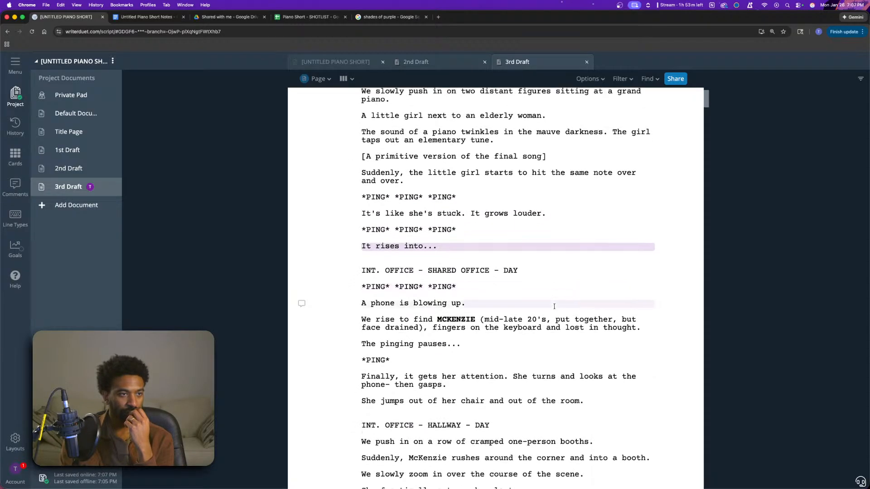
{"action": "left_click", "coordinate": [410, 272]}
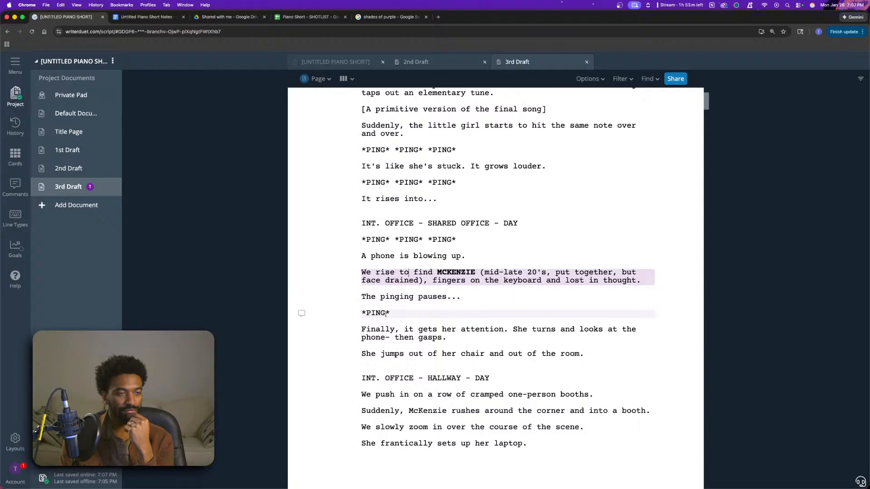
{"action": "scroll", "coordinate": [452, 313], "scroll_direction": "down", "scroll_amount": 2}
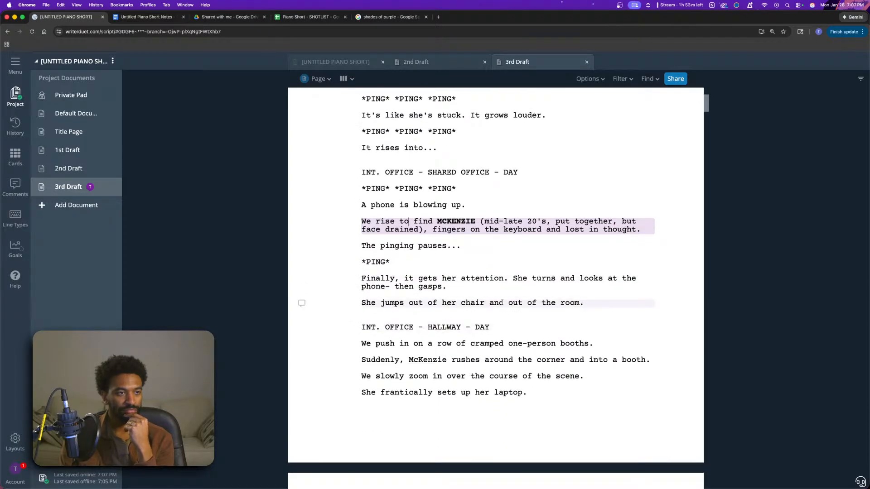
{"action": "scroll", "coordinate": [431, 299], "scroll_direction": "down", "scroll_amount": 4}
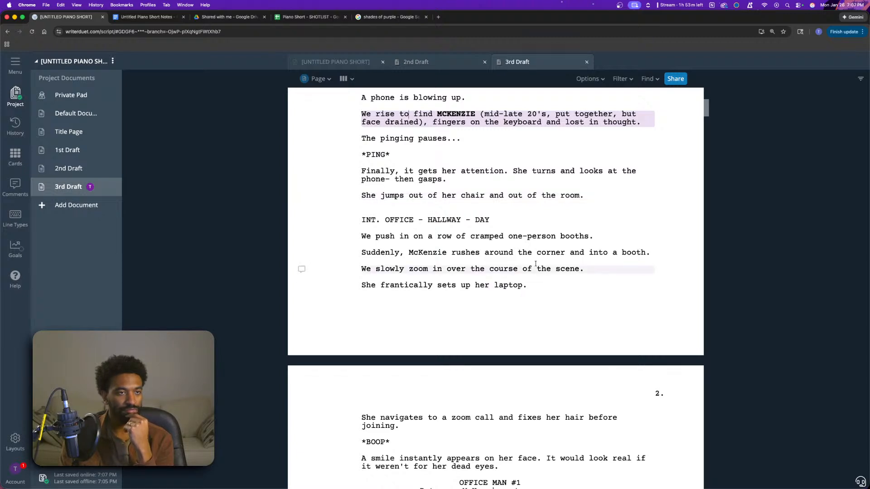
{"action": "scroll", "coordinate": [537, 265], "scroll_direction": "down", "scroll_amount": 2}
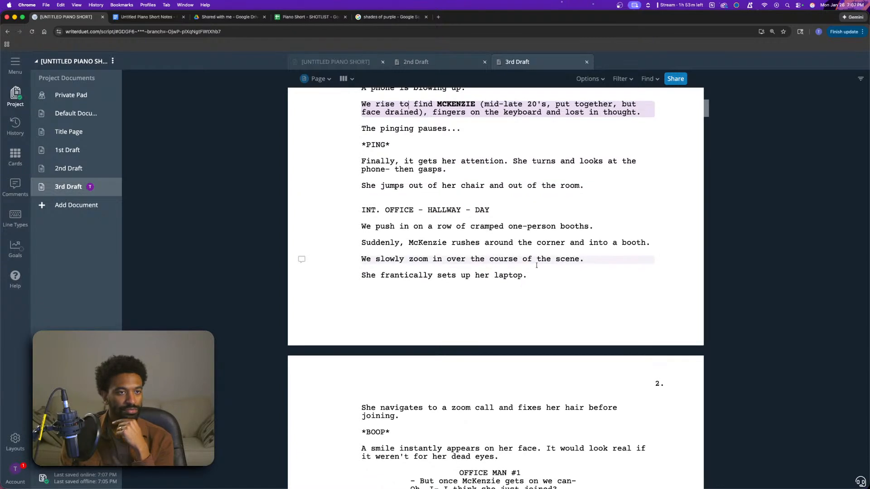
{"action": "scroll", "coordinate": [537, 265], "scroll_direction": "down", "scroll_amount": 3}
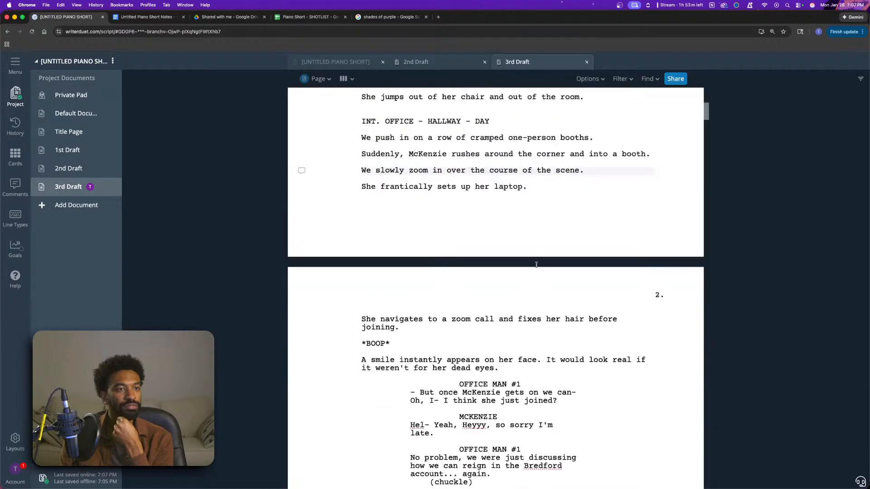
{"action": "scroll", "coordinate": [535, 266], "scroll_direction": "up", "scroll_amount": 5}
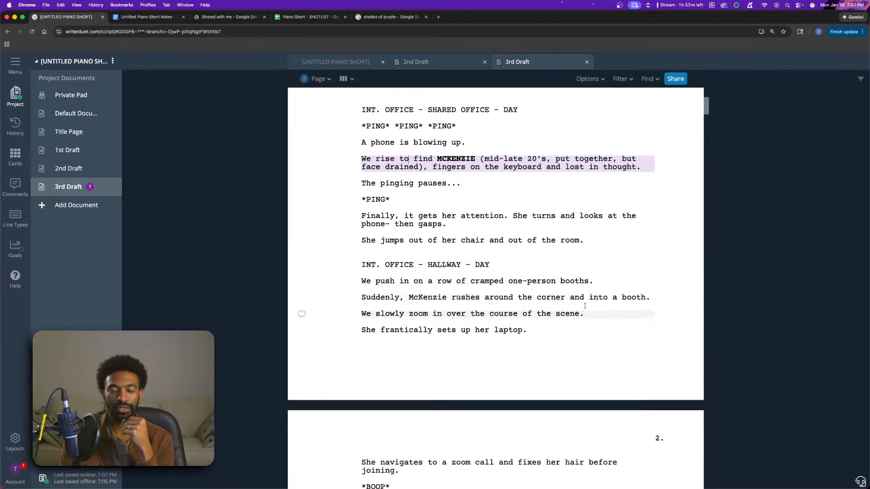
{"action": "scroll", "coordinate": [583, 310], "scroll_direction": "down", "scroll_amount": 1}
{"action": "scroll", "coordinate": [582, 309], "scroll_direction": "up", "scroll_amount": 5}
{"action": "scroll", "coordinate": [582, 308], "scroll_direction": "down", "scroll_amount": 1}
{"action": "scroll", "coordinate": [581, 308], "scroll_direction": "up", "scroll_amount": 5}
{"action": "scroll", "coordinate": [581, 309], "scroll_direction": "down", "scroll_amount": 5}
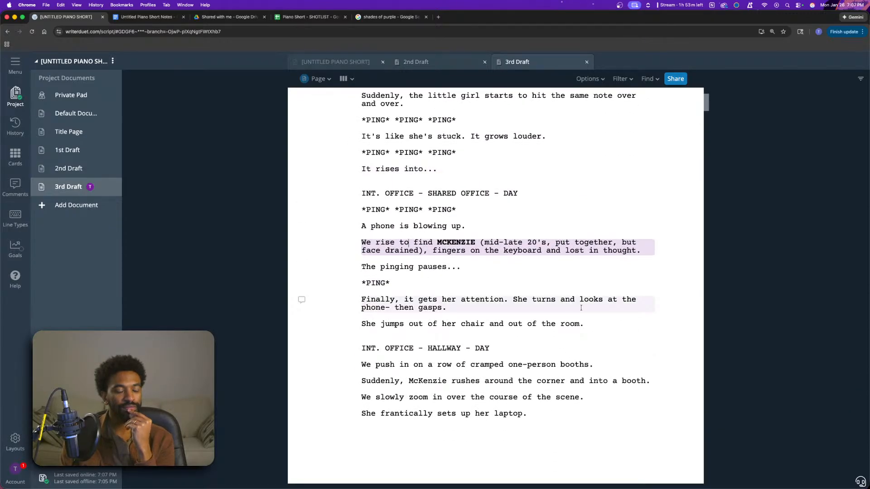
{"action": "scroll", "coordinate": [582, 308], "scroll_direction": "down", "scroll_amount": 2}
{"action": "scroll", "coordinate": [581, 308], "scroll_direction": "down", "scroll_amount": 4}
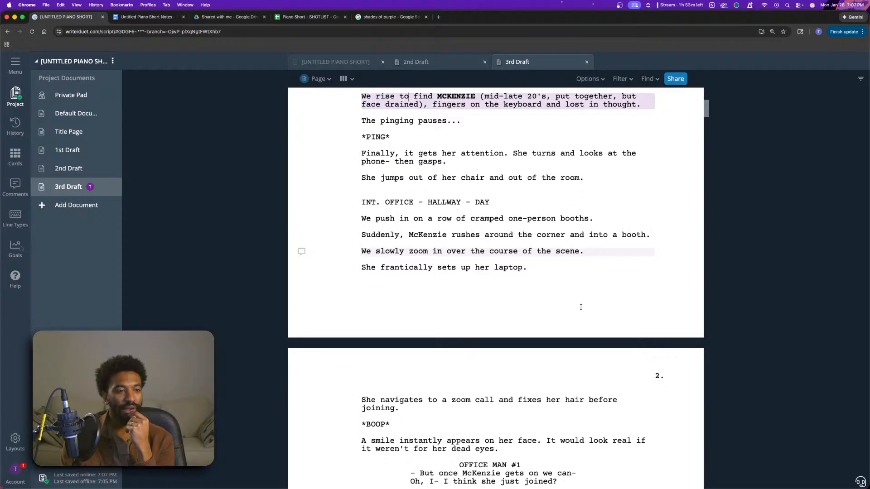
{"action": "scroll", "coordinate": [580, 307], "scroll_direction": "up", "scroll_amount": 7}
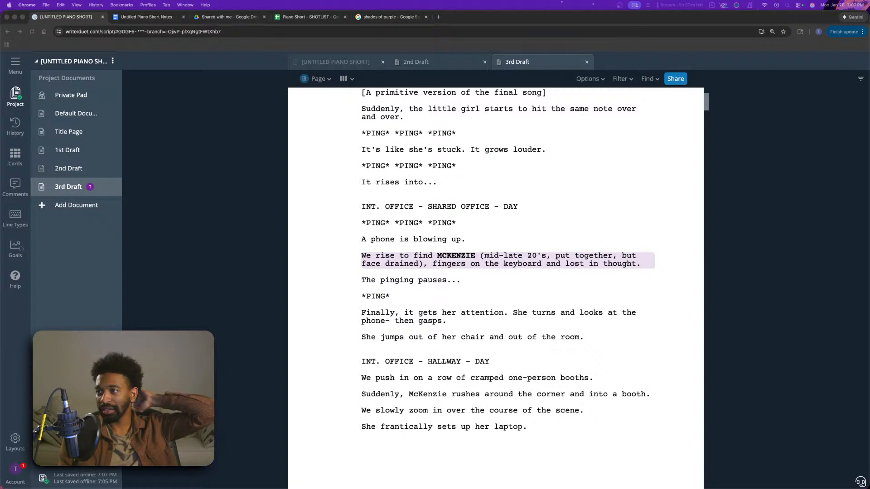
{"action": "left_click", "coordinate": [520, 286]}
{"action": "scroll", "coordinate": [510, 287], "scroll_direction": "down", "scroll_amount": 5}
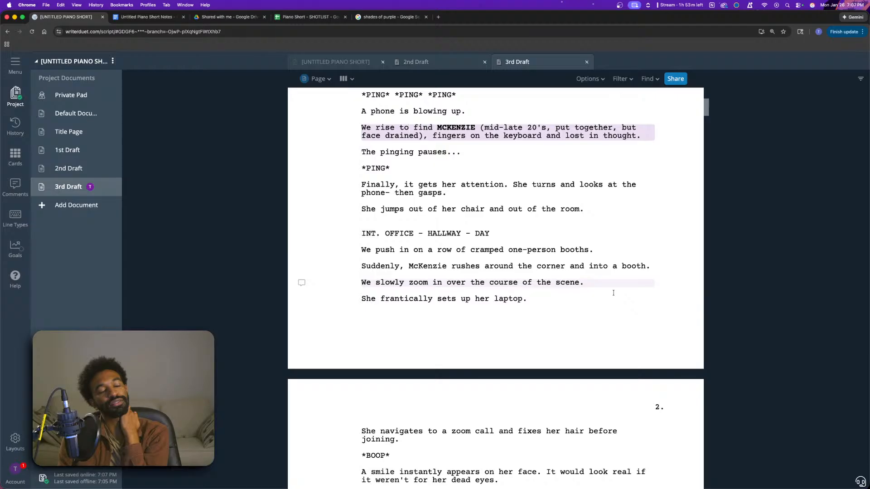
{"action": "scroll", "coordinate": [613, 293], "scroll_direction": "up", "scroll_amount": 5}
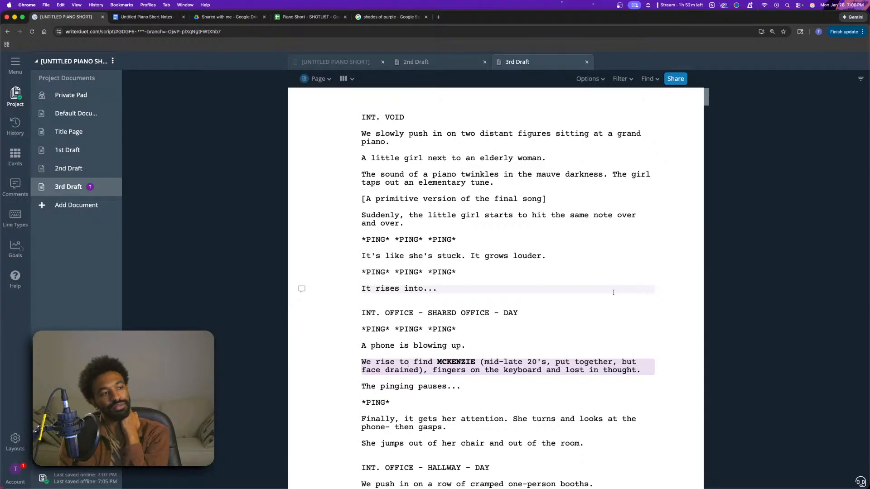
{"action": "scroll", "coordinate": [613, 293], "scroll_direction": "up", "scroll_amount": 1}
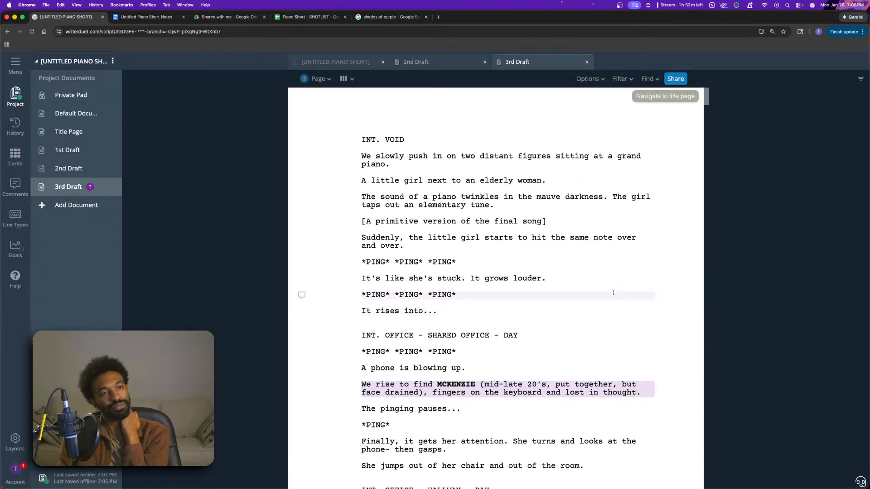
{"action": "scroll", "coordinate": [613, 293], "scroll_direction": "down", "scroll_amount": 5}
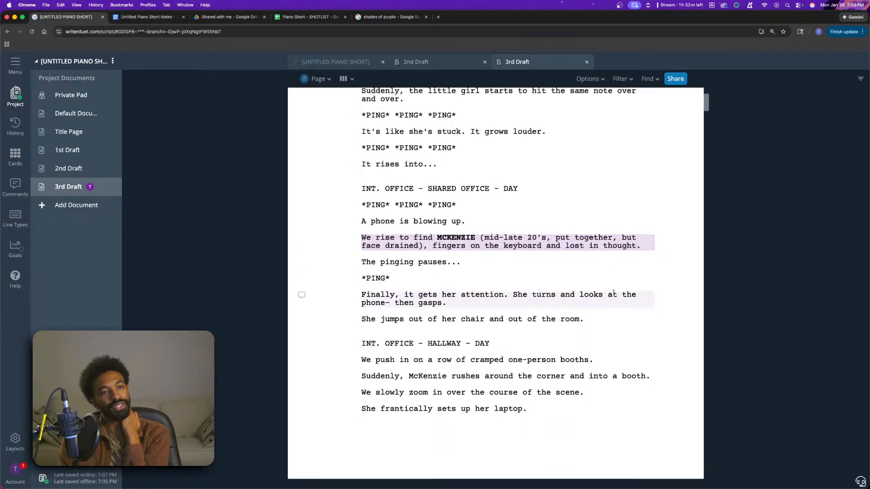
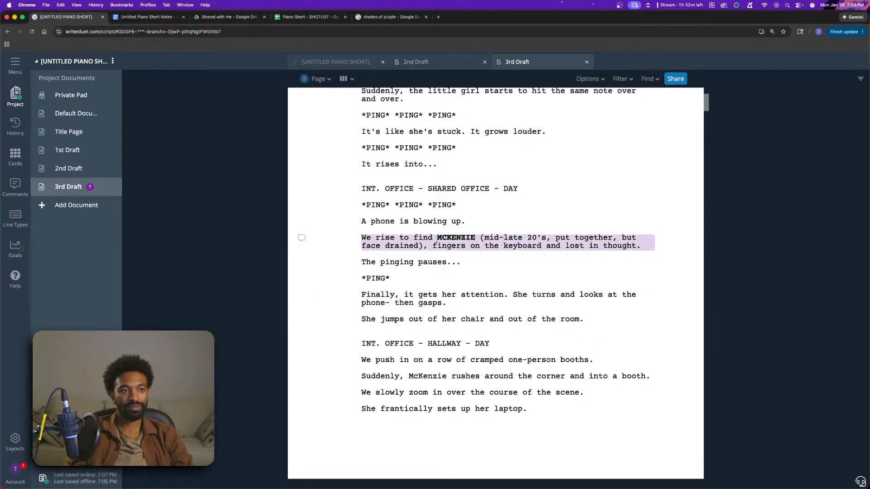
- Remove "We rise to find" from McKenzie's introduction and add "sits next to it," after her description
{"action": "left_click_drag", "start_coordinate": [437, 237], "coordinate": [359, 233]}
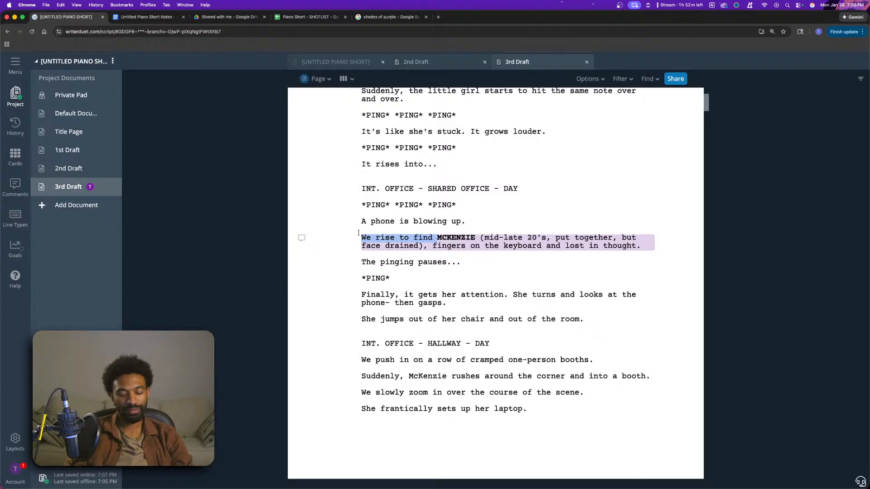
{"action": "key", "text": "BackSpace"}
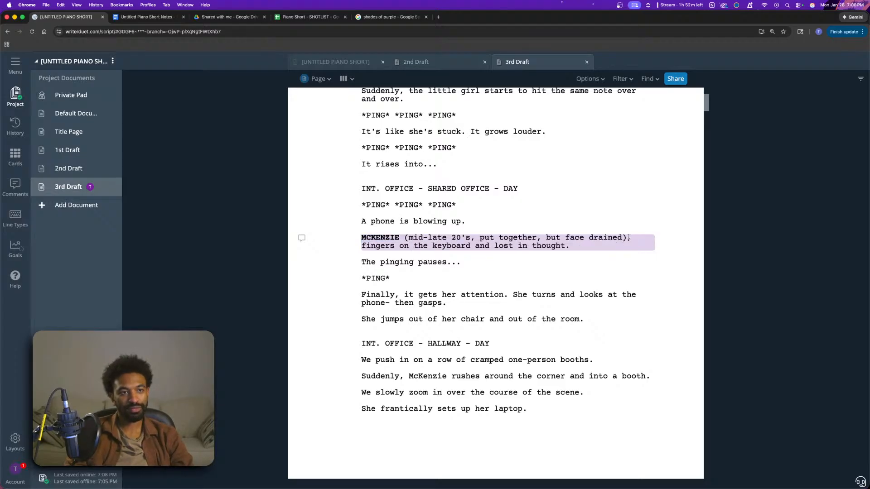
{"action": "key", "text": "BackSpace"}
{"action": "type", "text": "sits next to it "}
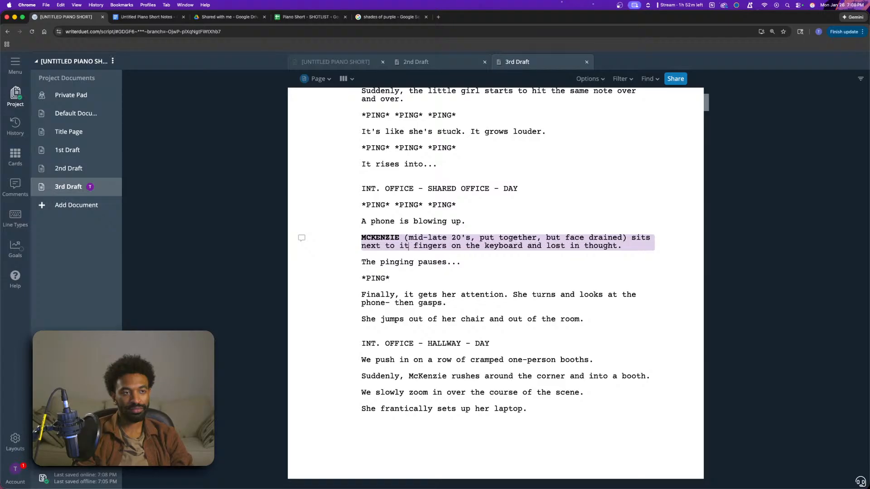
{"action": "type", "text": ","}
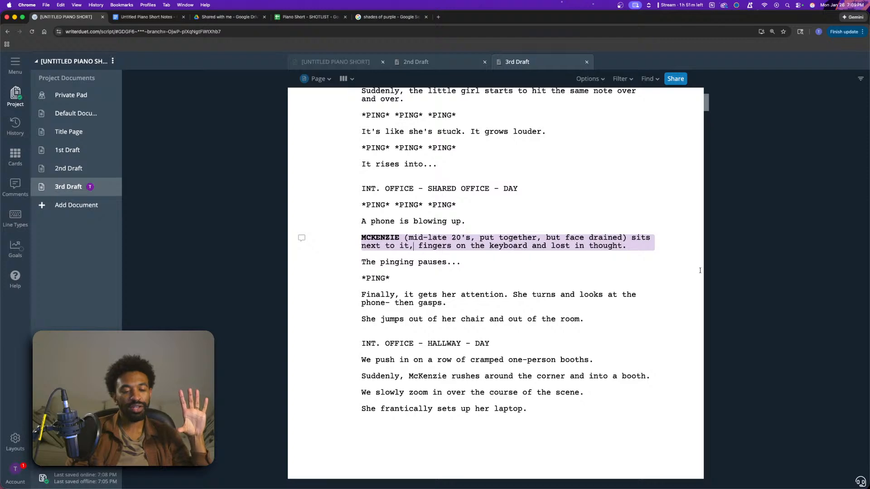
- Switch to the Untitled Piano Short Notes document and color the "Open with Void" note bright green
{"action": "scroll", "coordinate": [625, 294], "scroll_direction": "down", "scroll_amount": 6}
{"action": "scroll", "coordinate": [617, 302], "scroll_direction": "down", "scroll_amount": 10}
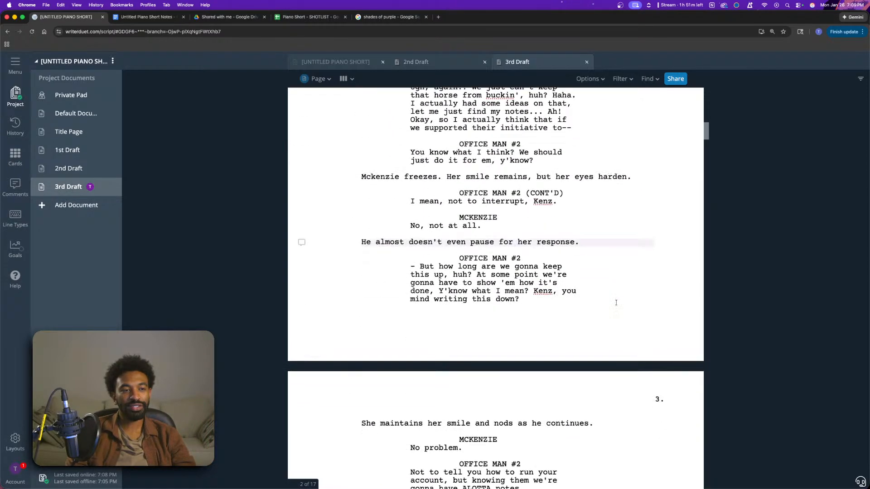
{"action": "scroll", "coordinate": [616, 303], "scroll_direction": "down", "scroll_amount": 5}
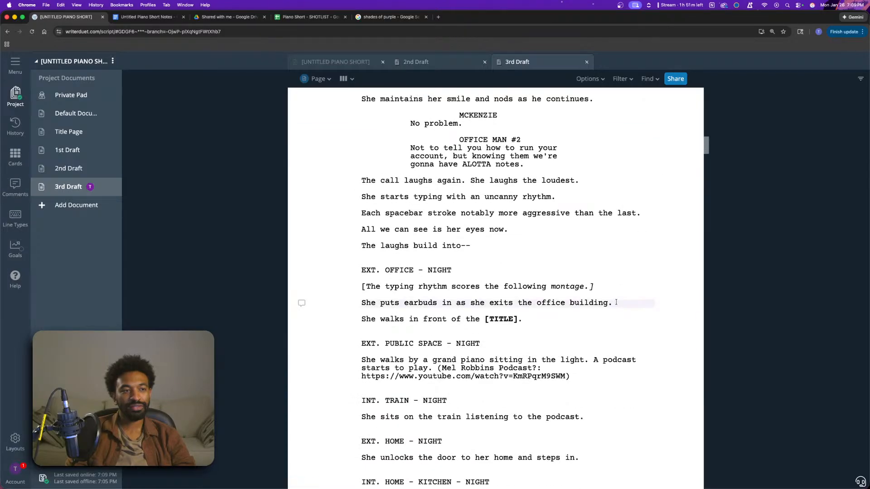
{"action": "scroll", "coordinate": [615, 303], "scroll_direction": "down", "scroll_amount": 1}
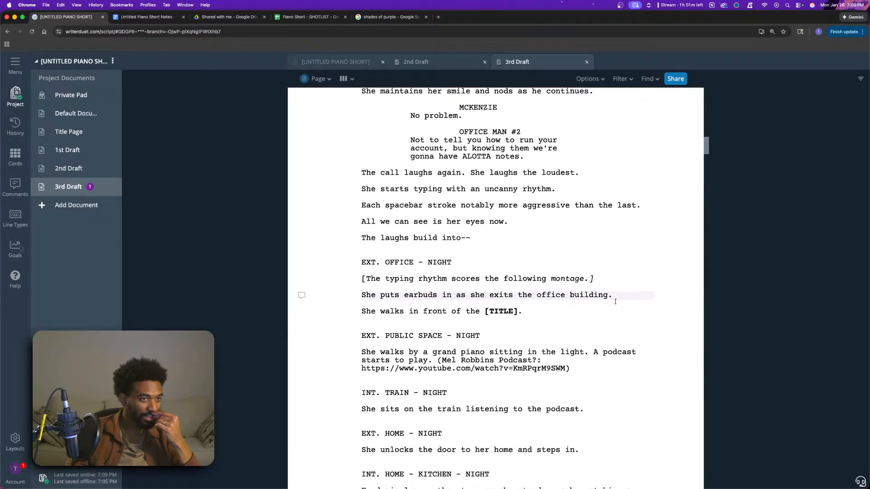
{"action": "left_click", "coordinate": [146, 18]}
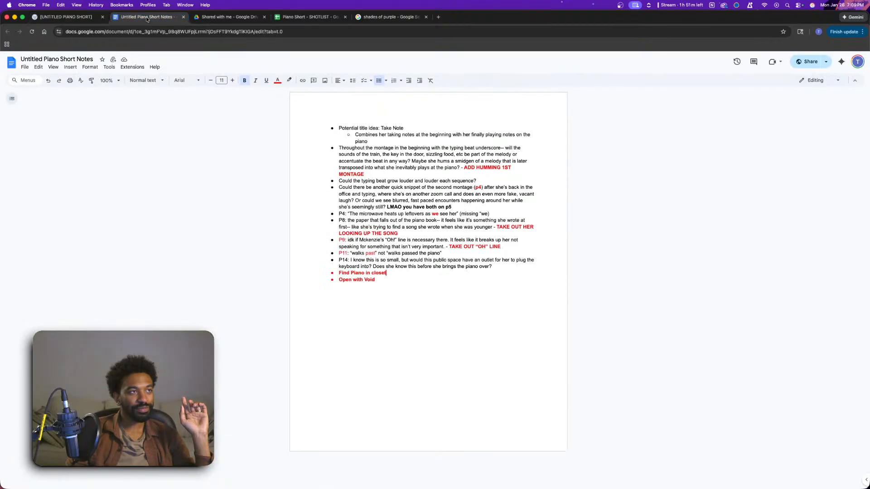
{"action": "left_click_drag", "start_coordinate": [393, 282], "coordinate": [301, 272]}
{"action": "left_click", "coordinate": [386, 283]}
{"action": "left_click_drag", "start_coordinate": [377, 281], "coordinate": [334, 280]}
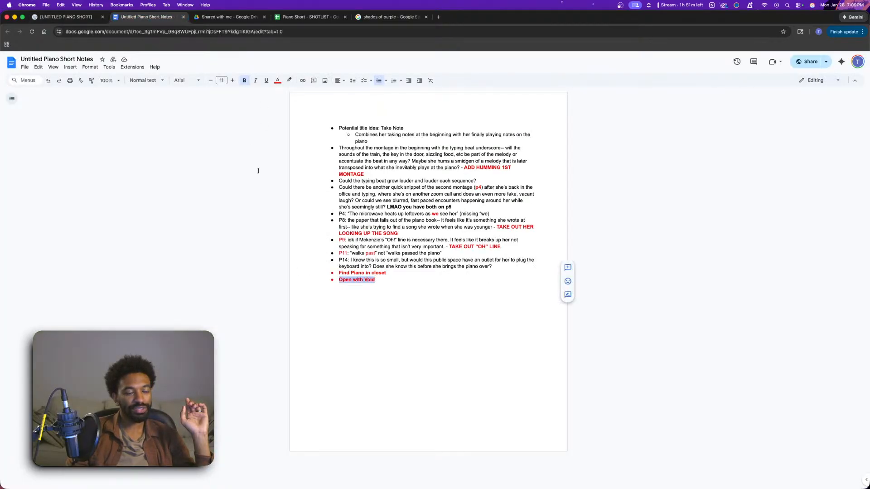
{"action": "left_click", "coordinate": [274, 83]}
{"action": "left_click", "coordinate": [310, 103]}
{"action": "left_click", "coordinate": [389, 284]}
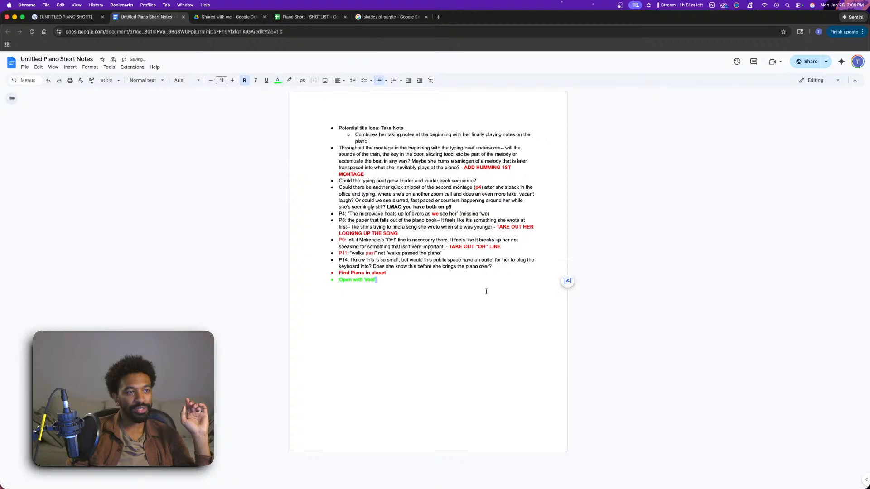
- Change the "Open with Void" note's text color to dark green and return to the 3rd draft in WriterDuet
{"action": "left_click_drag", "start_coordinate": [377, 280], "coordinate": [339, 280]}
{"action": "left_click", "coordinate": [278, 80]}
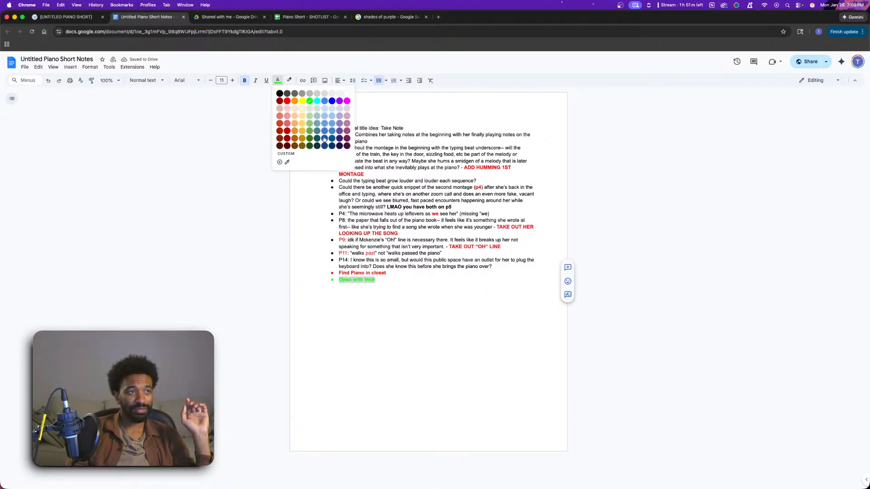
{"action": "left_click", "coordinate": [310, 139]}
{"action": "left_click", "coordinate": [442, 313]}
{"action": "left_click", "coordinate": [402, 275]}
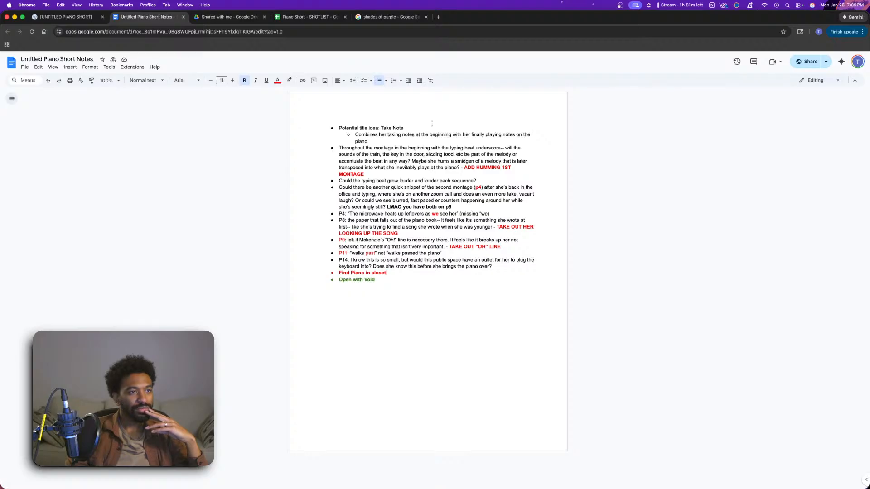
{"action": "left_click", "coordinate": [78, 17]}
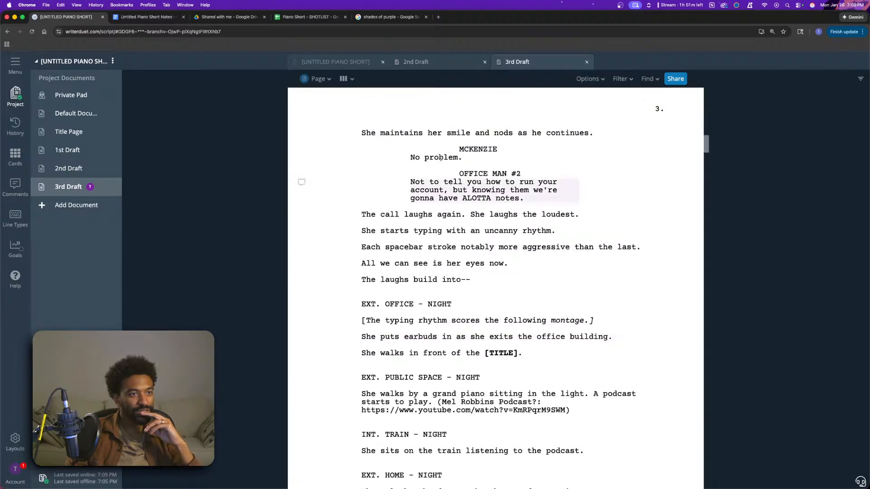
- Review page 3 of the 3rd draft from the end of the office call through the first night montage scenes
{"action": "scroll", "coordinate": [423, 256], "scroll_direction": "down", "scroll_amount": 3}
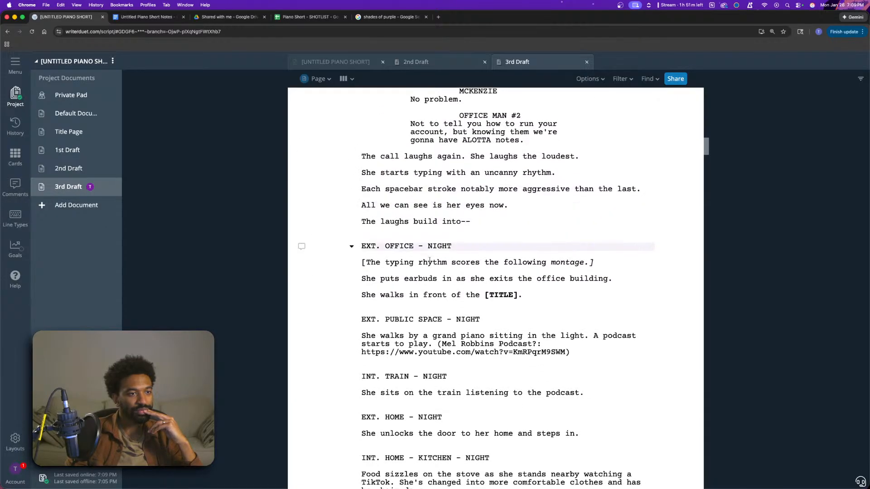
{"action": "scroll", "coordinate": [503, 301], "scroll_direction": "down", "scroll_amount": 3}
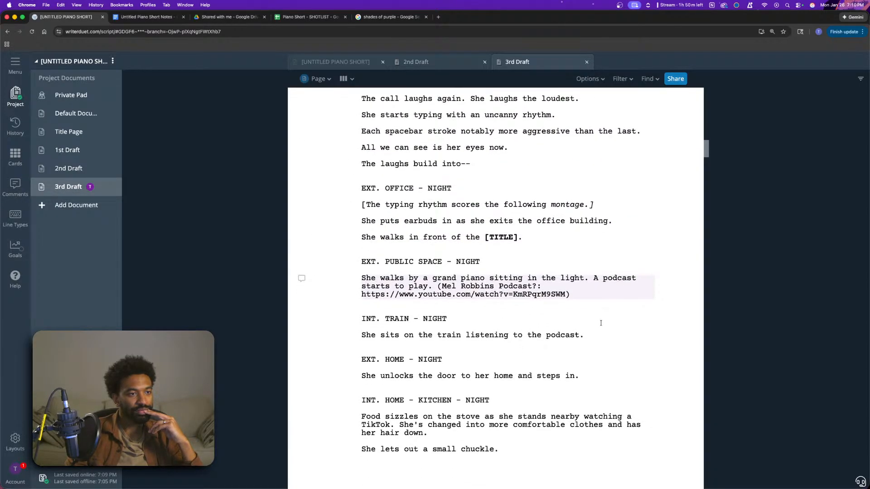
{"action": "scroll", "coordinate": [600, 323], "scroll_direction": "down", "scroll_amount": 4}
{"action": "scroll", "coordinate": [589, 273], "scroll_direction": "down", "scroll_amount": 2}
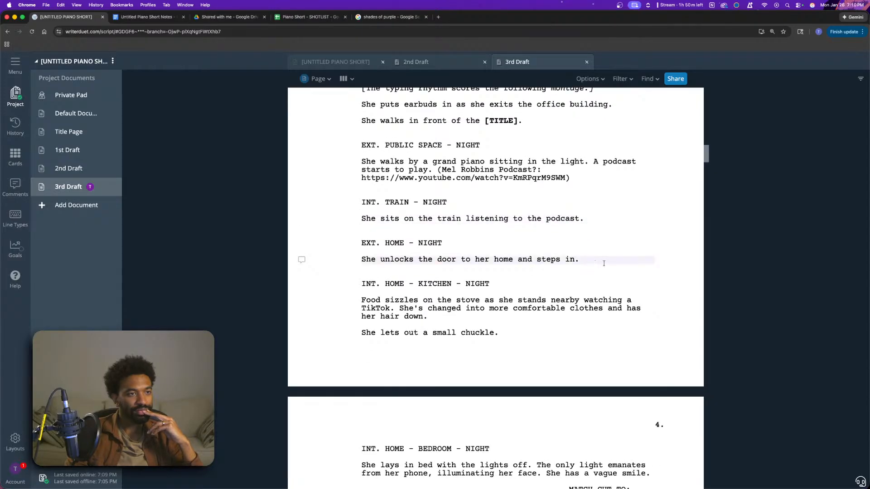
{"action": "scroll", "coordinate": [602, 263], "scroll_direction": "down", "scroll_amount": 2}
{"action": "scroll", "coordinate": [571, 289], "scroll_direction": "up", "scroll_amount": 7}
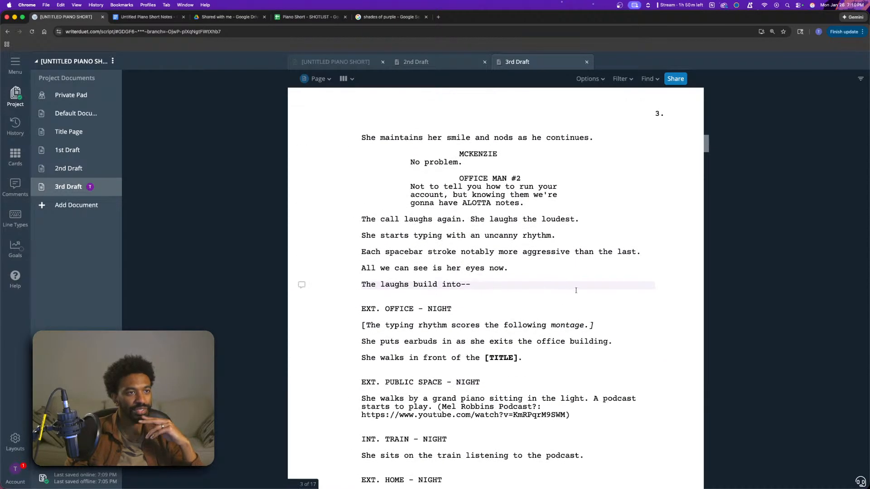
{"action": "scroll", "coordinate": [521, 200], "scroll_direction": "down", "scroll_amount": 1}
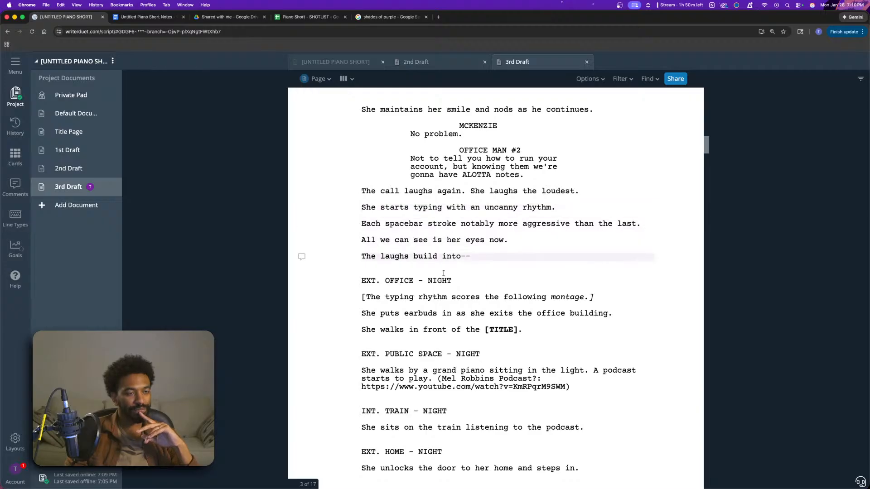
{"action": "scroll", "coordinate": [476, 279], "scroll_direction": "down", "scroll_amount": 2}
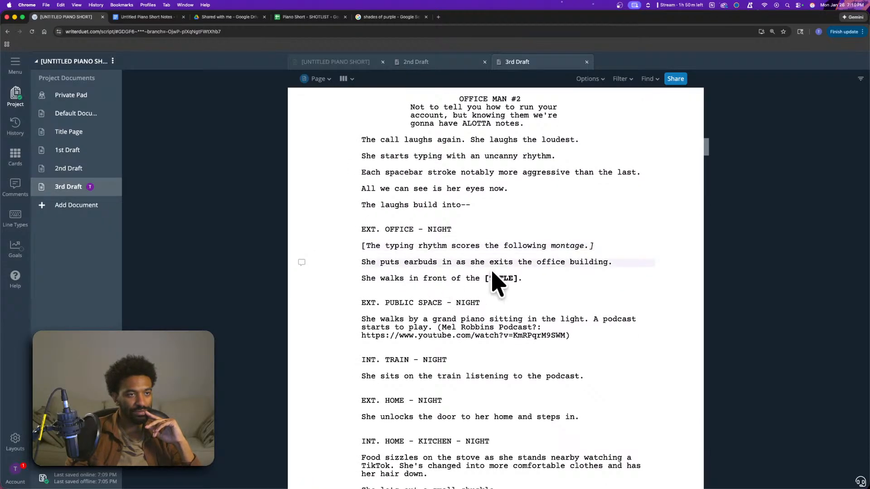
{"action": "scroll", "coordinate": [627, 288], "scroll_direction": "down", "scroll_amount": 2}
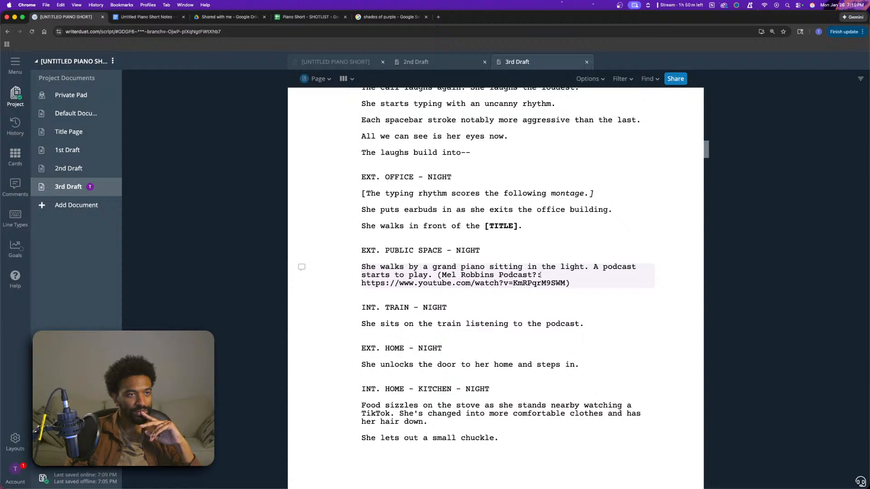
- Reread the montage from the title shot through the night train, home and bedroom scenes to the next day's commute
{"action": "left_click", "coordinate": [531, 228]}
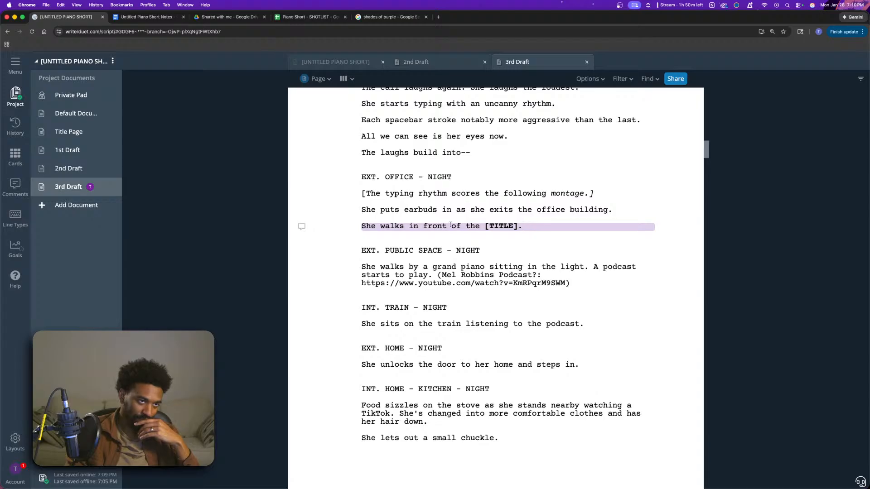
{"action": "scroll", "coordinate": [518, 254], "scroll_direction": "down", "scroll_amount": 2}
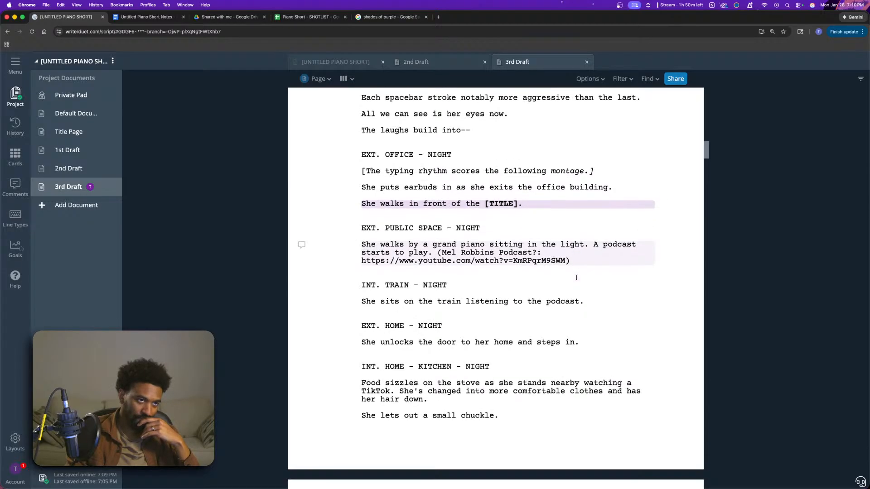
{"action": "left_click_drag", "start_coordinate": [409, 227], "coordinate": [560, 229]}
{"action": "left_click", "coordinate": [582, 266]}
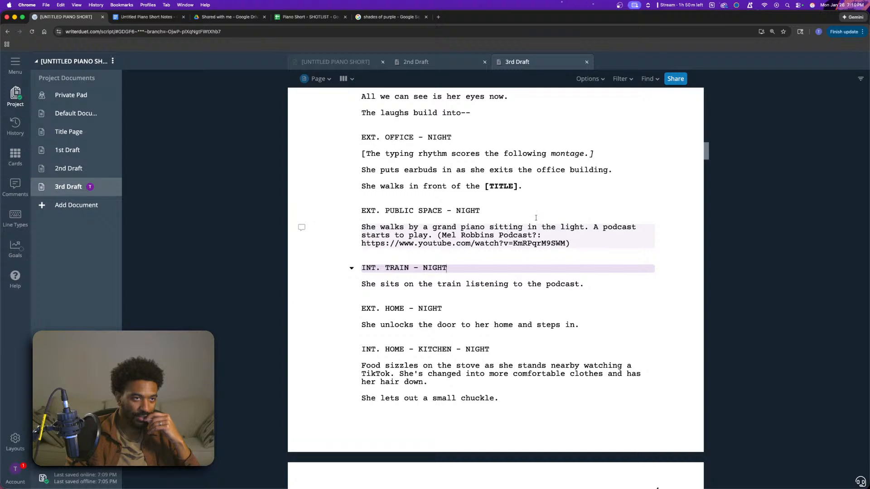
{"action": "scroll", "coordinate": [536, 267], "scroll_direction": "up", "scroll_amount": 2}
{"action": "scroll", "coordinate": [535, 272], "scroll_direction": "up", "scroll_amount": 1}
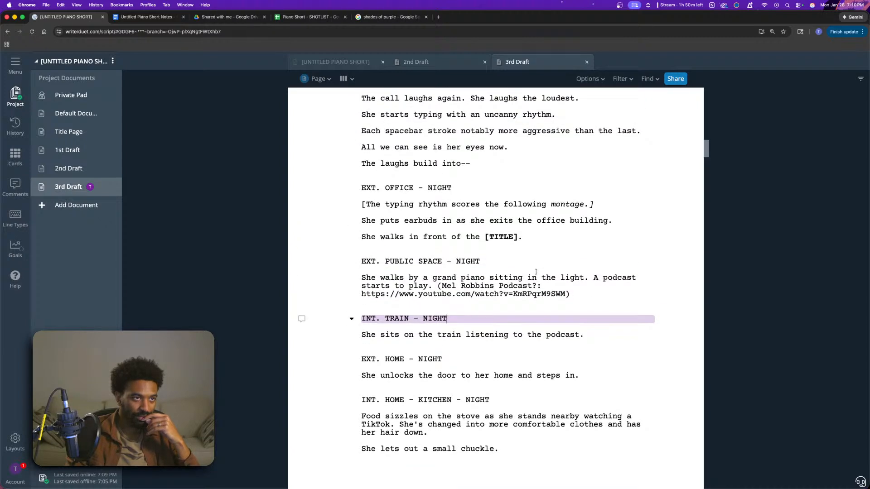
{"action": "scroll", "coordinate": [584, 272], "scroll_direction": "down", "scroll_amount": 5}
{"action": "left_click", "coordinate": [584, 241]}
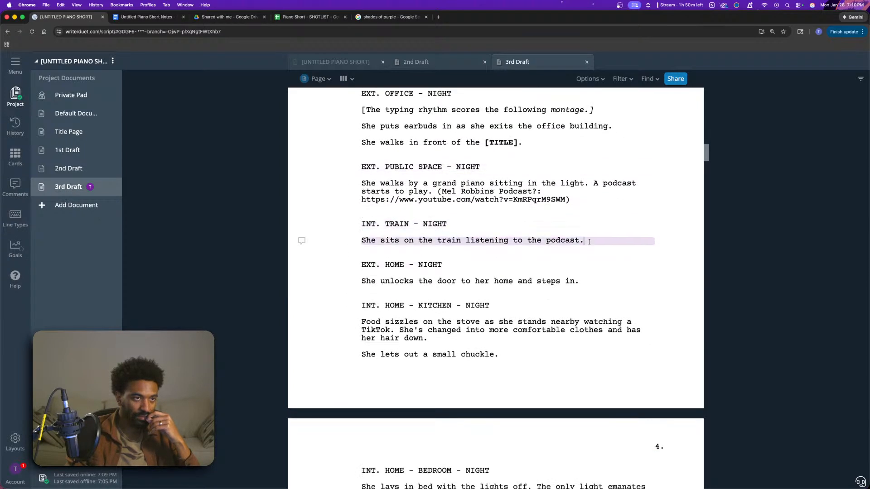
{"action": "left_click", "coordinate": [610, 282]}
{"action": "scroll", "coordinate": [610, 287], "scroll_direction": "down", "scroll_amount": 3}
{"action": "scroll", "coordinate": [610, 292], "scroll_direction": "down", "scroll_amount": 1}
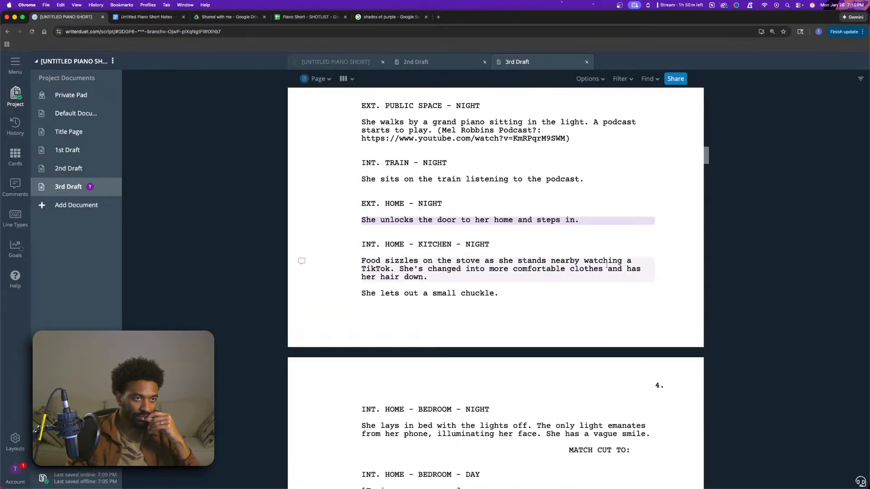
{"action": "scroll", "coordinate": [607, 265], "scroll_direction": "down", "scroll_amount": 8}
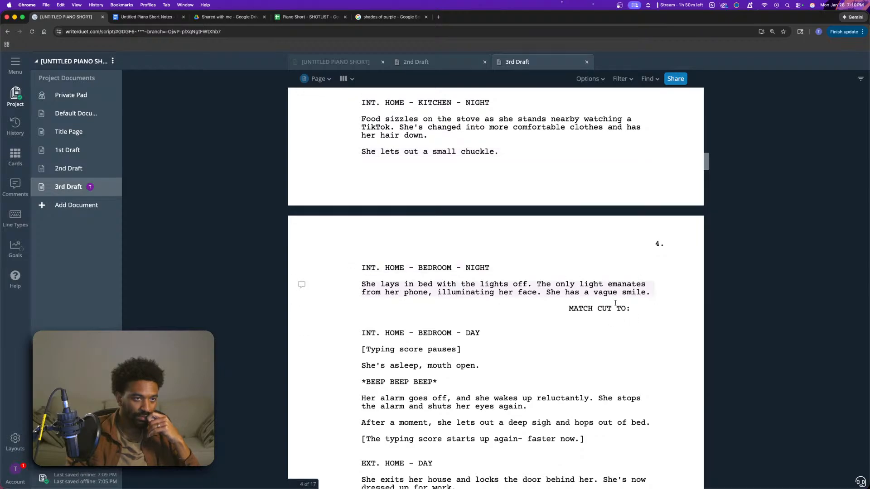
{"action": "scroll", "coordinate": [615, 303], "scroll_direction": "down", "scroll_amount": 6}
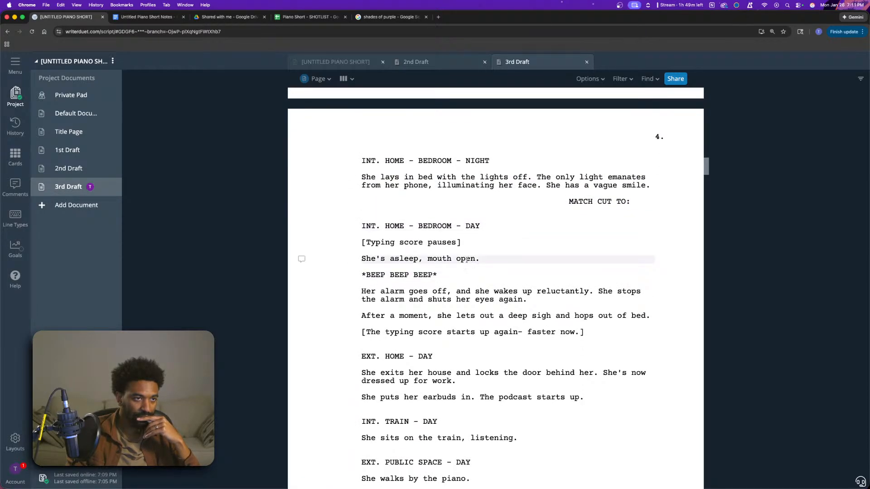
{"action": "scroll", "coordinate": [535, 272], "scroll_direction": "down", "scroll_amount": 3}
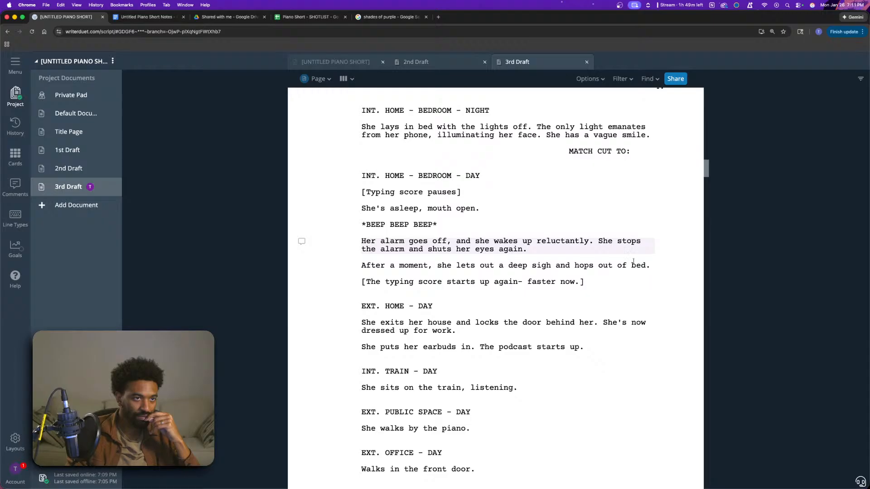
{"action": "scroll", "coordinate": [623, 256], "scroll_direction": "down", "scroll_amount": 6}
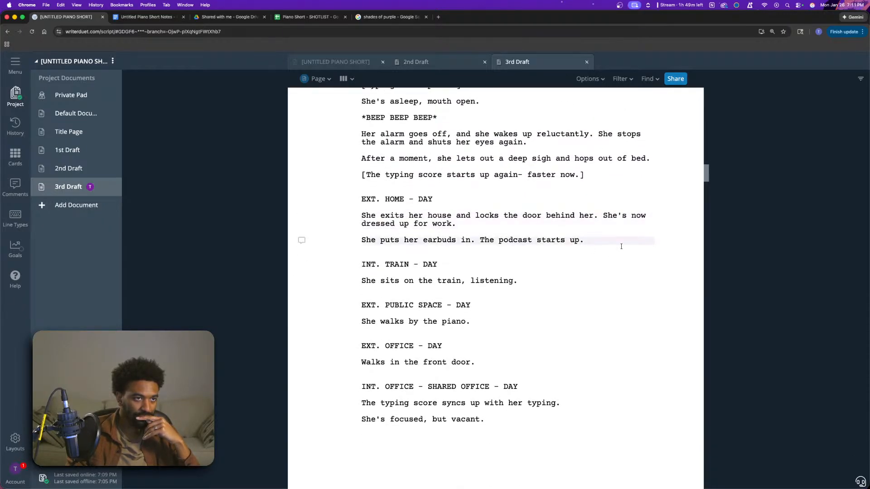
- Add the action line "She hums a little tune to herself." before she puts her earbuds in, in the EXT. HOME - DAY scene
{"action": "scroll", "coordinate": [508, 227], "scroll_direction": "down", "scroll_amount": 2}
{"action": "left_click", "coordinate": [458, 214]}
{"action": "key", "text": "Up"}
{"action": "key", "text": "Return"}
{"action": "type", "text": "She hym"}
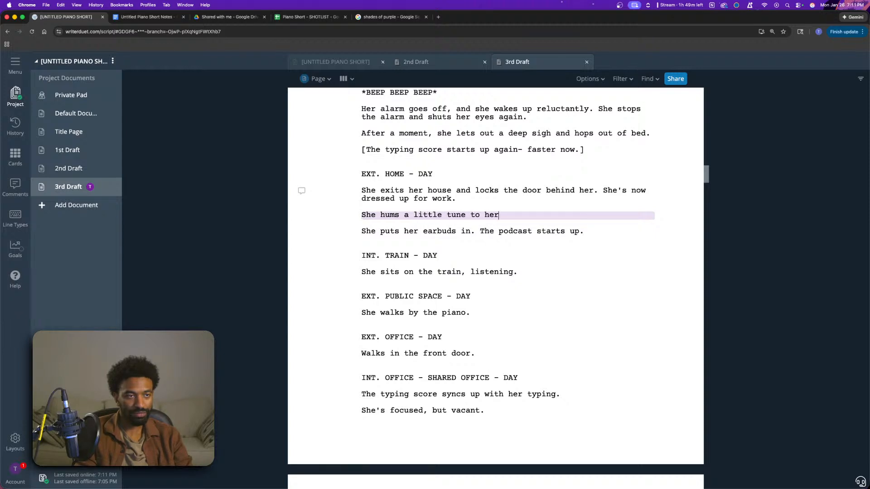
{"action": "type", "text": "f."}
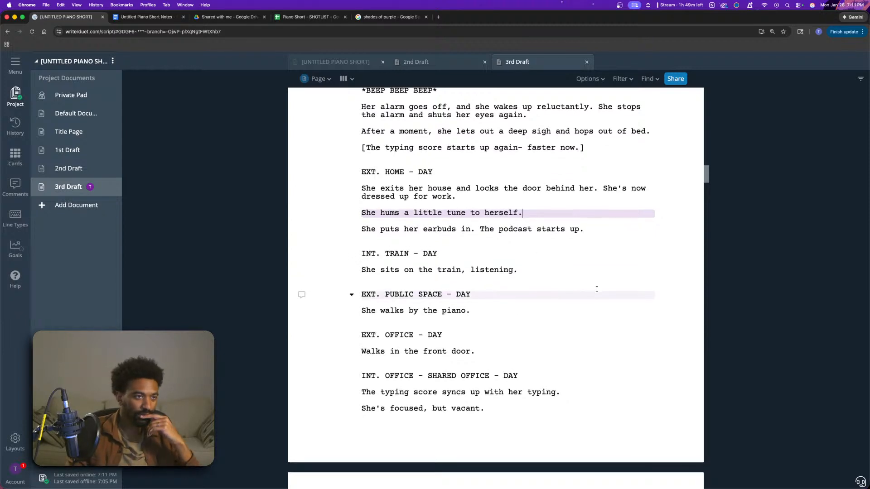
- Read on from the daytime commute through the second night's scenes to the office hallway timelapse on page 5
{"action": "scroll", "coordinate": [596, 289], "scroll_direction": "down", "scroll_amount": 1}
{"action": "scroll", "coordinate": [597, 288], "scroll_direction": "down", "scroll_amount": 1}
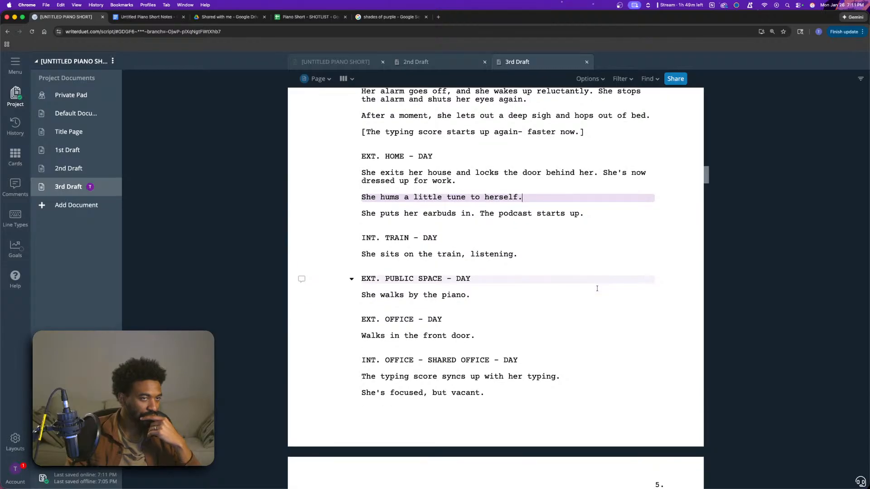
{"action": "scroll", "coordinate": [597, 289], "scroll_direction": "down", "scroll_amount": 4}
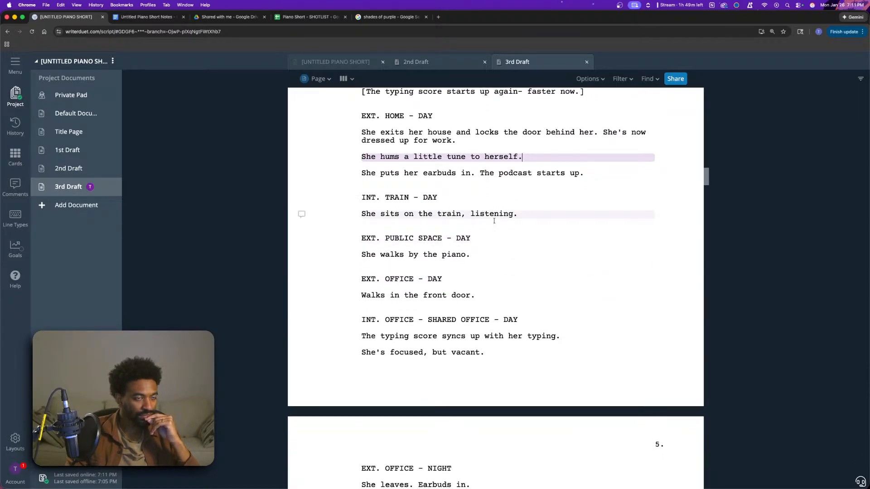
{"action": "scroll", "coordinate": [528, 252], "scroll_direction": "down", "scroll_amount": 8}
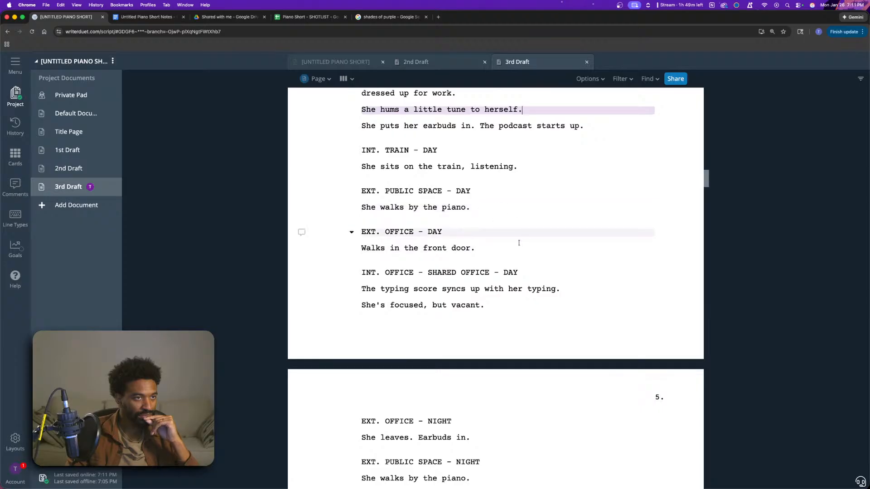
{"action": "scroll", "coordinate": [544, 256], "scroll_direction": "down", "scroll_amount": 5}
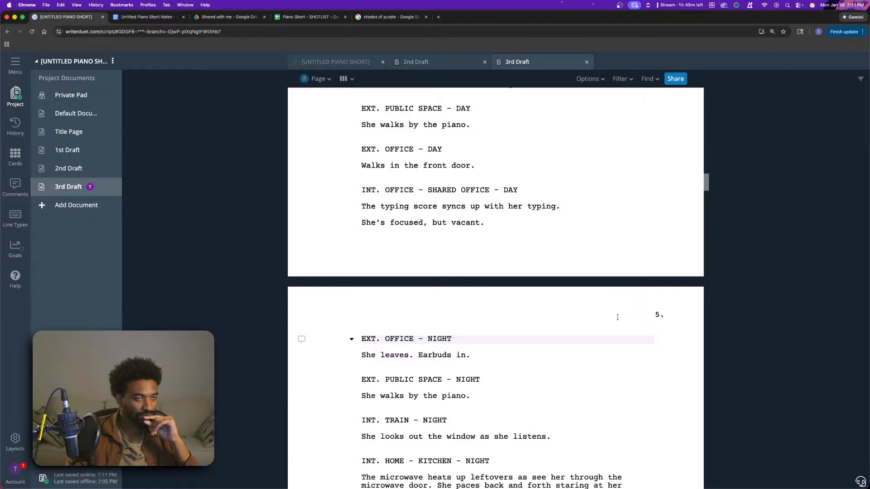
{"action": "scroll", "coordinate": [617, 317], "scroll_direction": "down", "scroll_amount": 3}
{"action": "scroll", "coordinate": [617, 317], "scroll_direction": "down", "scroll_amount": 3}
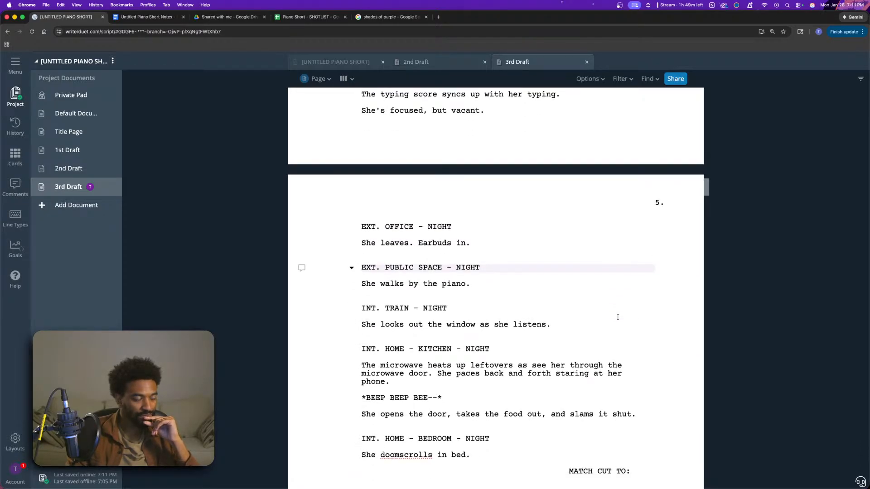
{"action": "scroll", "coordinate": [557, 301], "scroll_direction": "up", "scroll_amount": 5}
{"action": "scroll", "coordinate": [556, 301], "scroll_direction": "down", "scroll_amount": 5}
{"action": "scroll", "coordinate": [555, 301], "scroll_direction": "up", "scroll_amount": 5}
{"action": "scroll", "coordinate": [553, 301], "scroll_direction": "down", "scroll_amount": 5}
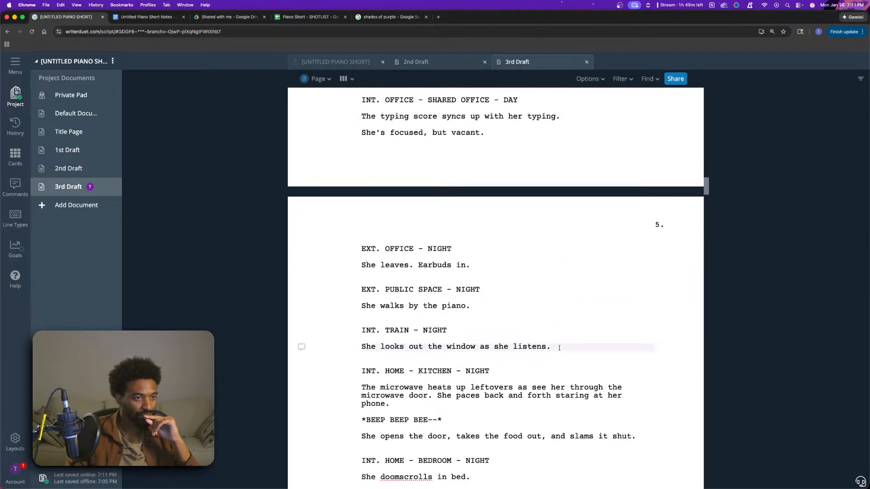
{"action": "scroll", "coordinate": [566, 364], "scroll_direction": "down", "scroll_amount": 2}
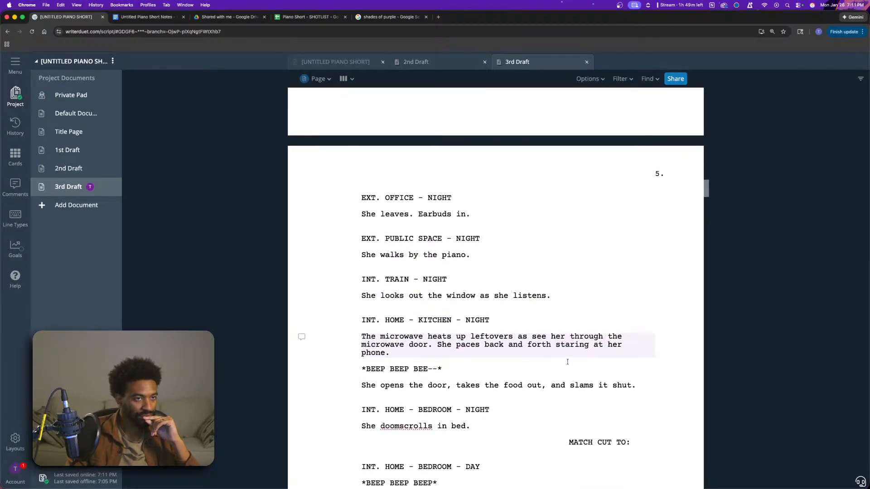
{"action": "scroll", "coordinate": [567, 361], "scroll_direction": "down", "scroll_amount": 5}
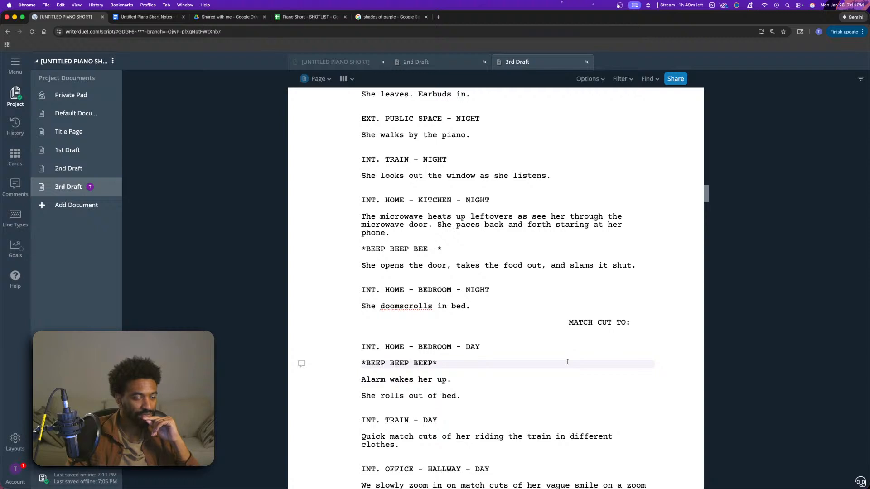
{"action": "scroll", "coordinate": [567, 361], "scroll_direction": "down", "scroll_amount": 2}
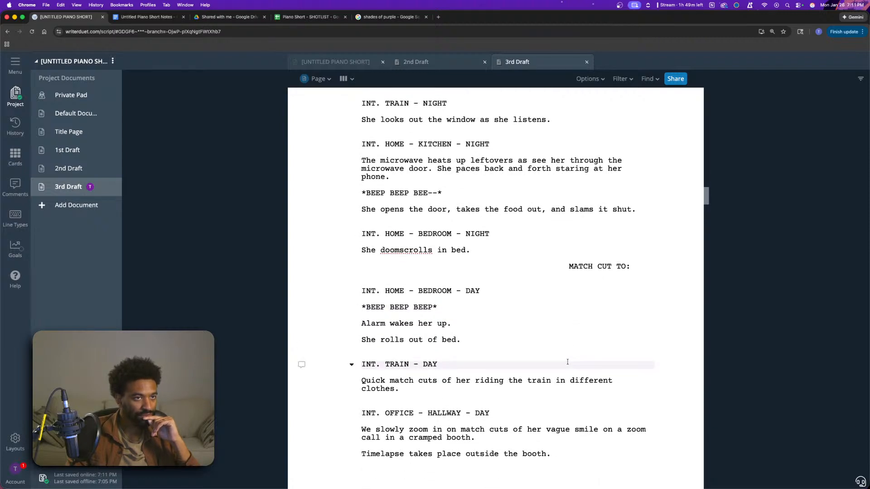
{"action": "scroll", "coordinate": [567, 362], "scroll_direction": "down", "scroll_amount": 2}
{"action": "scroll", "coordinate": [567, 362], "scroll_direction": "down", "scroll_amount": 5}
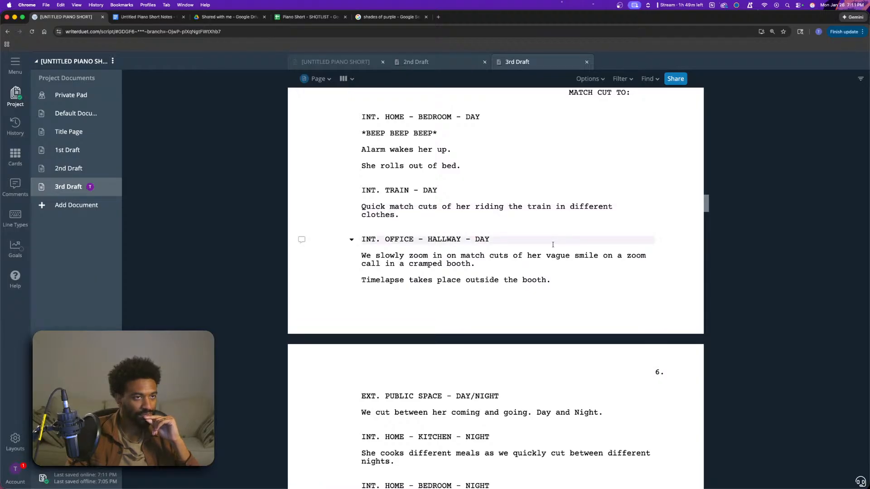
- Recheck the montage from the hallway timelapse back to the first office exit, focusing on the public space, train and home scenes
{"action": "scroll", "coordinate": [553, 245], "scroll_direction": "up", "scroll_amount": 3}
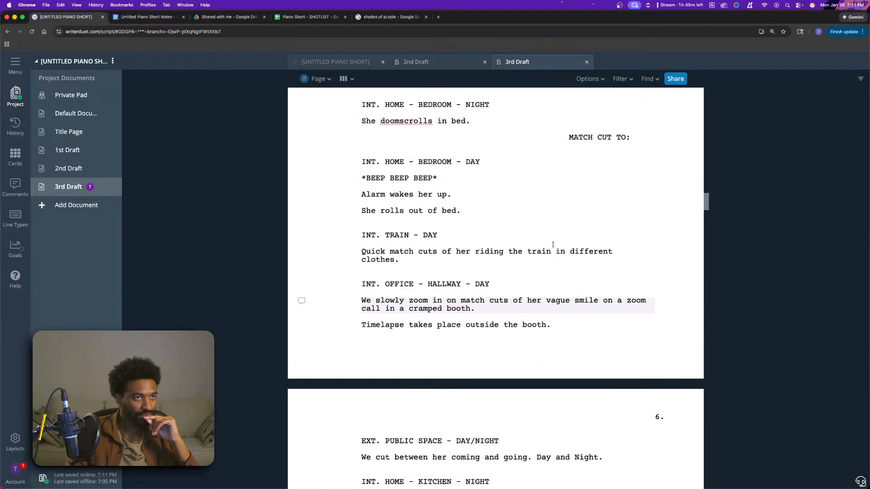
{"action": "scroll", "coordinate": [553, 245], "scroll_direction": "up", "scroll_amount": 6}
{"action": "scroll", "coordinate": [599, 275], "scroll_direction": "up", "scroll_amount": 15}
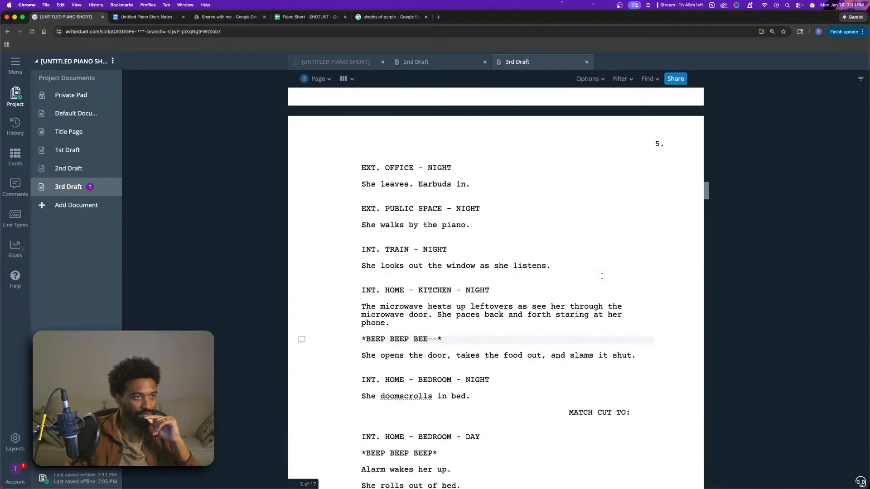
{"action": "scroll", "coordinate": [599, 275], "scroll_direction": "up", "scroll_amount": 20}
{"action": "scroll", "coordinate": [579, 262], "scroll_direction": "down", "scroll_amount": 15}
{"action": "scroll", "coordinate": [579, 263], "scroll_direction": "down", "scroll_amount": 3}
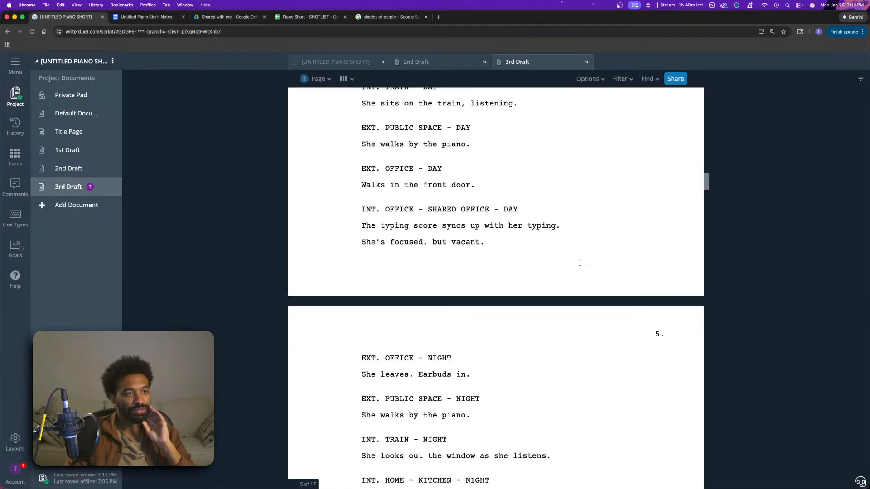
{"action": "scroll", "coordinate": [579, 263], "scroll_direction": "up", "scroll_amount": 20}
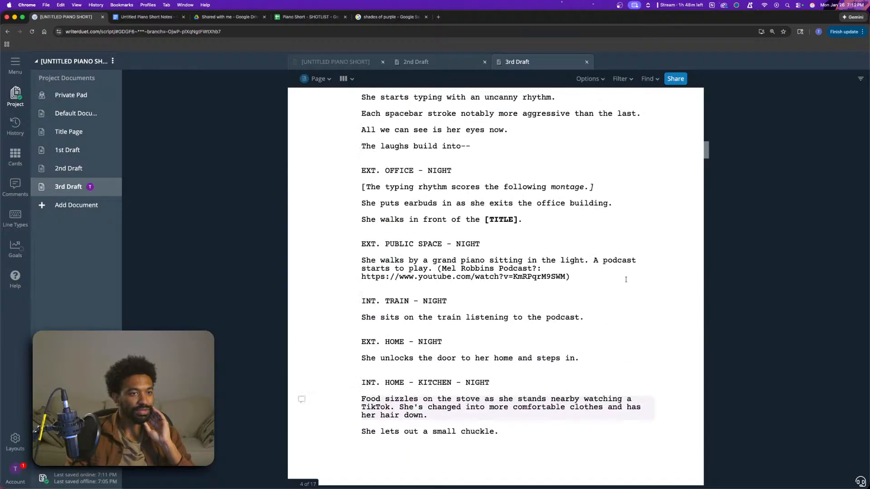
{"action": "scroll", "coordinate": [634, 276], "scroll_direction": "down", "scroll_amount": 5}
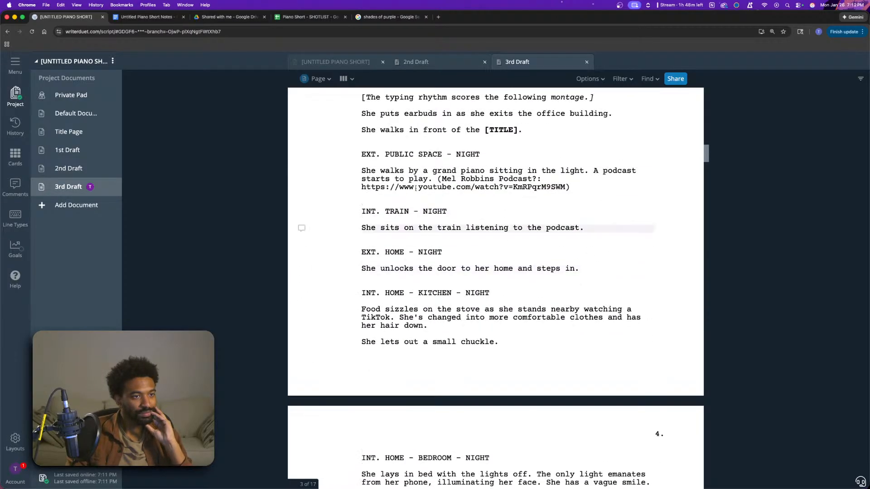
{"action": "scroll", "coordinate": [589, 253], "scroll_direction": "down", "scroll_amount": 2}
{"action": "scroll", "coordinate": [608, 257], "scroll_direction": "up", "scroll_amount": 5}
{"action": "scroll", "coordinate": [608, 259], "scroll_direction": "up", "scroll_amount": 4}
{"action": "scroll", "coordinate": [642, 254], "scroll_direction": "down", "scroll_amount": 7}
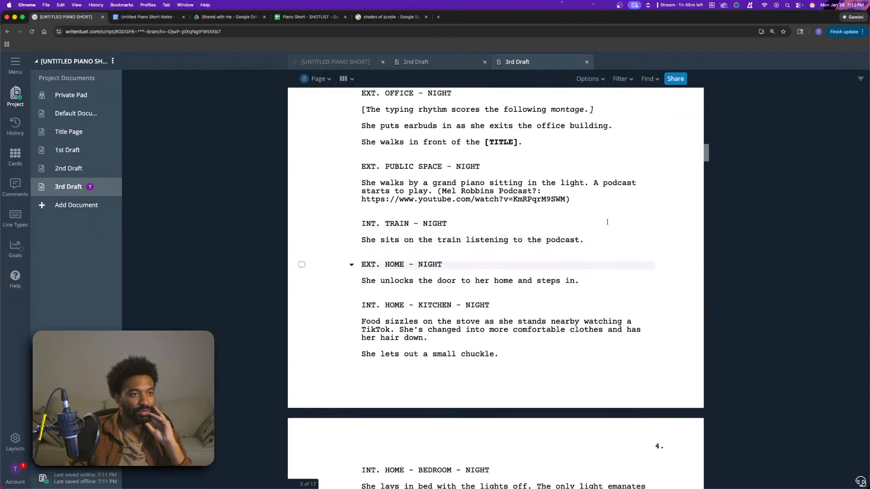
- Reread the montage from the first night's train ride through the home and daytime commute scenes to the second office exit on page 5
{"action": "scroll", "coordinate": [576, 264], "scroll_direction": "down", "scroll_amount": 7}
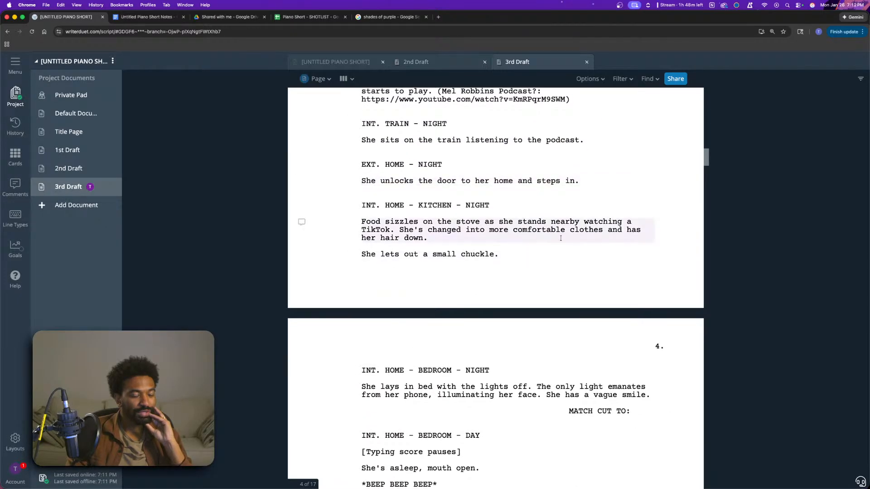
{"action": "scroll", "coordinate": [591, 256], "scroll_direction": "down", "scroll_amount": 2}
{"action": "scroll", "coordinate": [633, 185], "scroll_direction": "down", "scroll_amount": 2}
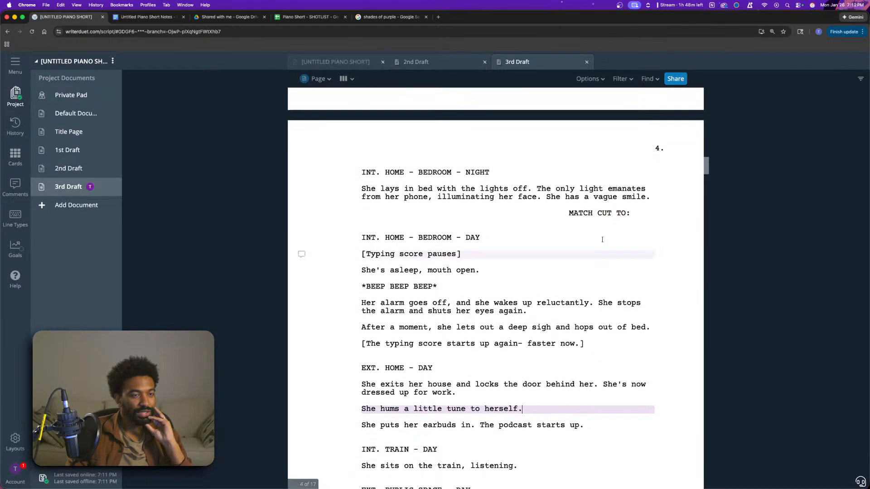
{"action": "scroll", "coordinate": [664, 234], "scroll_direction": "down", "scroll_amount": 3}
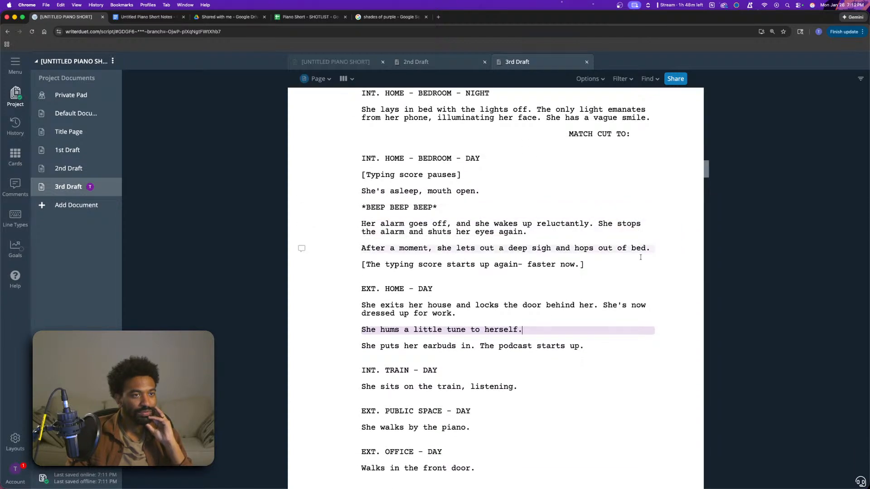
{"action": "scroll", "coordinate": [641, 257], "scroll_direction": "down", "scroll_amount": 3}
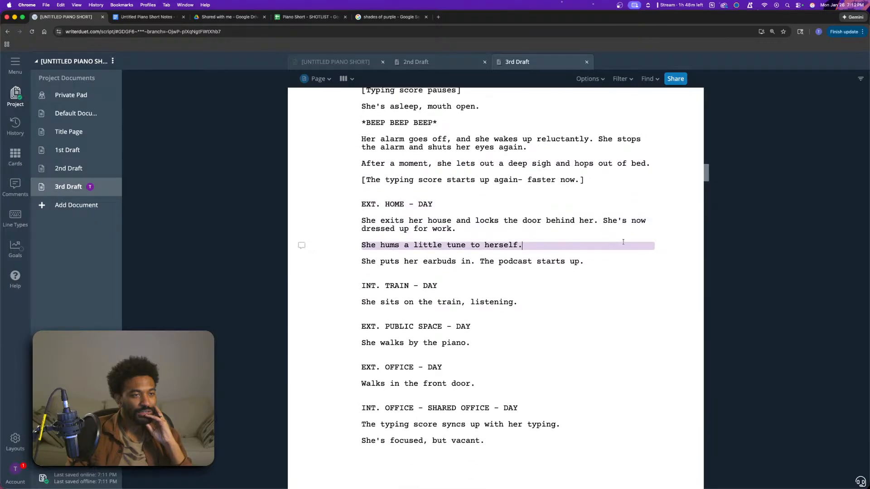
{"action": "scroll", "coordinate": [579, 237], "scroll_direction": "down", "scroll_amount": 3}
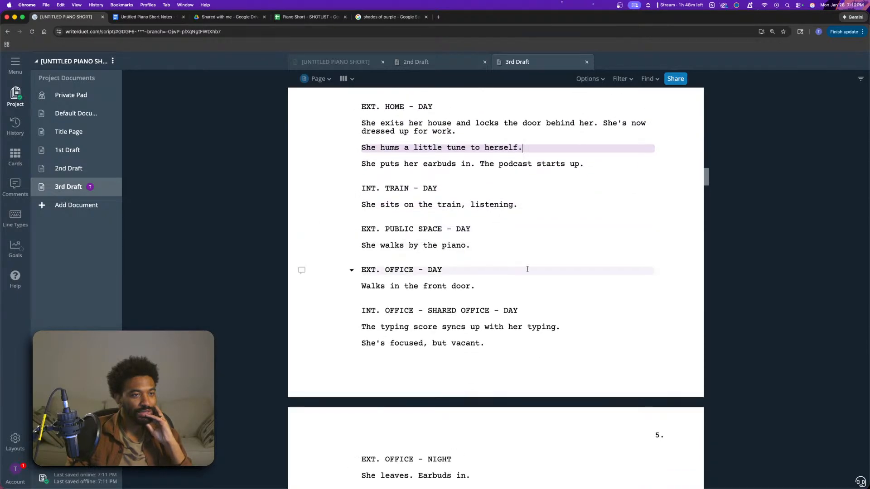
{"action": "scroll", "coordinate": [508, 235], "scroll_direction": "down", "scroll_amount": 3}
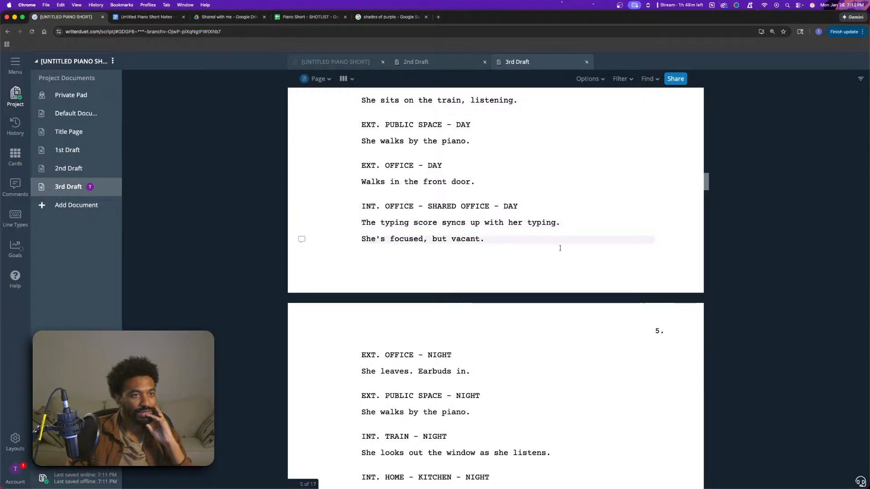
{"action": "scroll", "coordinate": [562, 245], "scroll_direction": "down", "scroll_amount": 1}
{"action": "scroll", "coordinate": [629, 256], "scroll_direction": "down", "scroll_amount": 2}
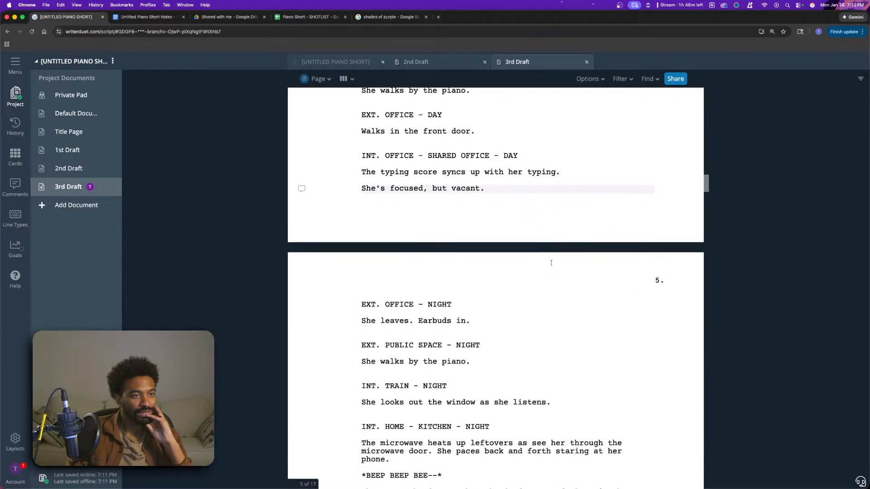
{"action": "scroll", "coordinate": [542, 288], "scroll_direction": "down", "scroll_amount": 1}
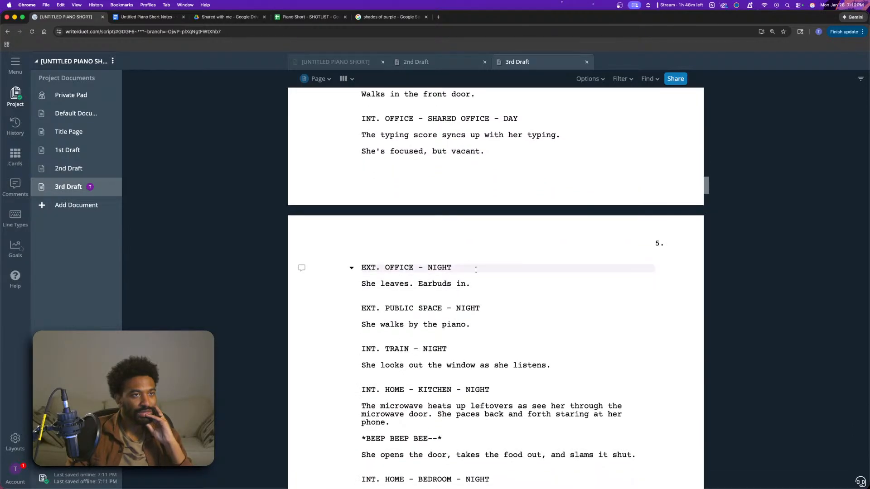
{"action": "left_click", "coordinate": [484, 164]}
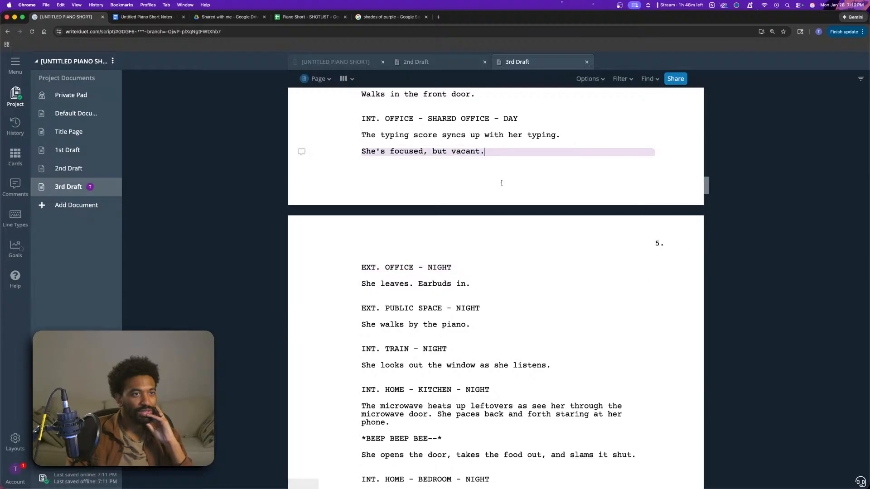
- Compare the daytime commute and shared office scenes on page 4 with the second night's office exit and train ride
{"action": "scroll", "coordinate": [592, 368], "scroll_direction": "up", "scroll_amount": 5}
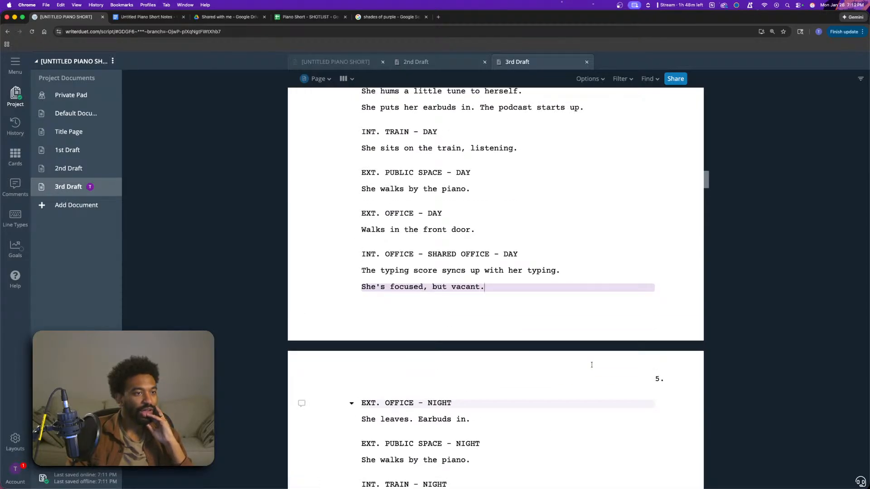
{"action": "scroll", "coordinate": [583, 321], "scroll_direction": "up", "scroll_amount": 4}
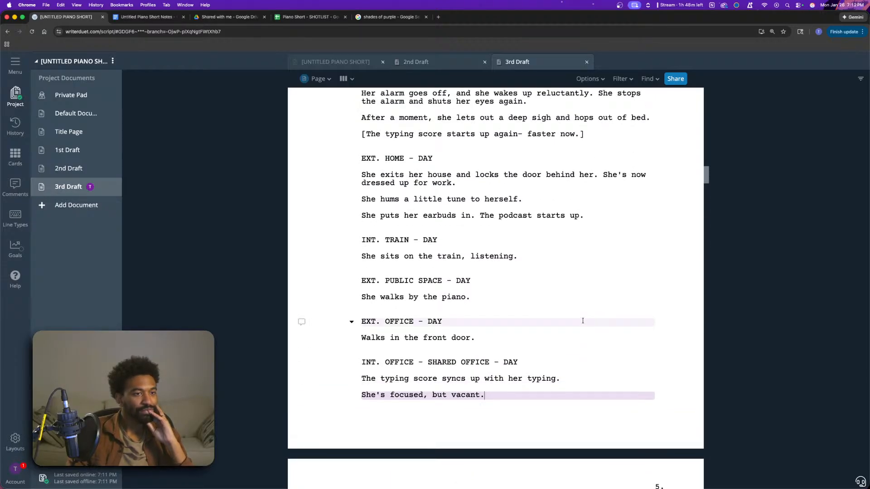
{"action": "scroll", "coordinate": [572, 342], "scroll_direction": "down", "scroll_amount": 5}
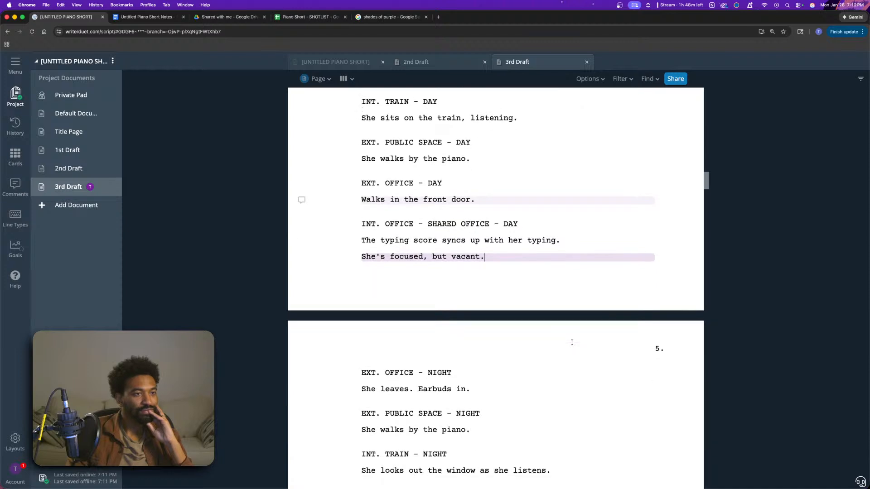
{"action": "scroll", "coordinate": [572, 342], "scroll_direction": "down", "scroll_amount": 4}
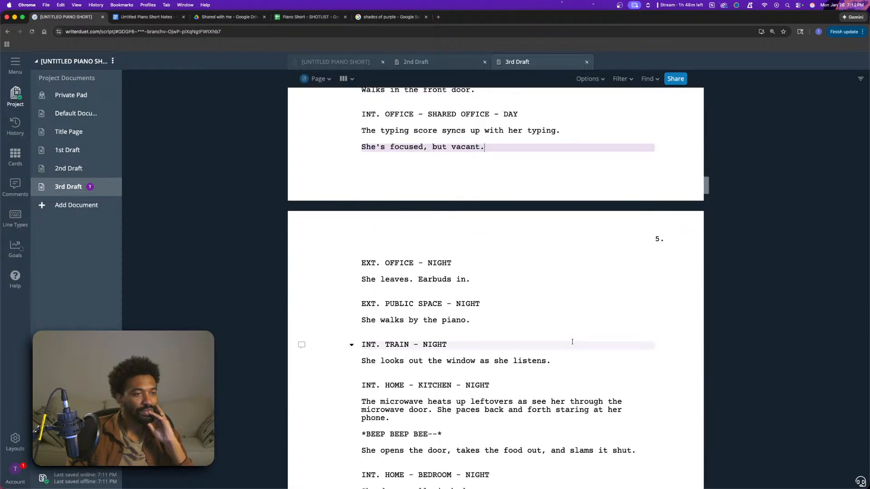
{"action": "scroll", "coordinate": [572, 342], "scroll_direction": "down", "scroll_amount": 1}
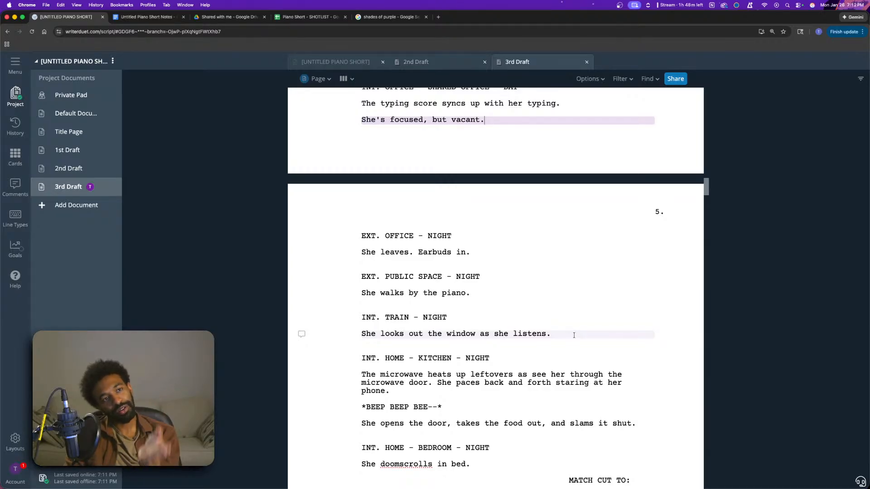
{"action": "scroll", "coordinate": [521, 324], "scroll_direction": "up", "scroll_amount": 4}
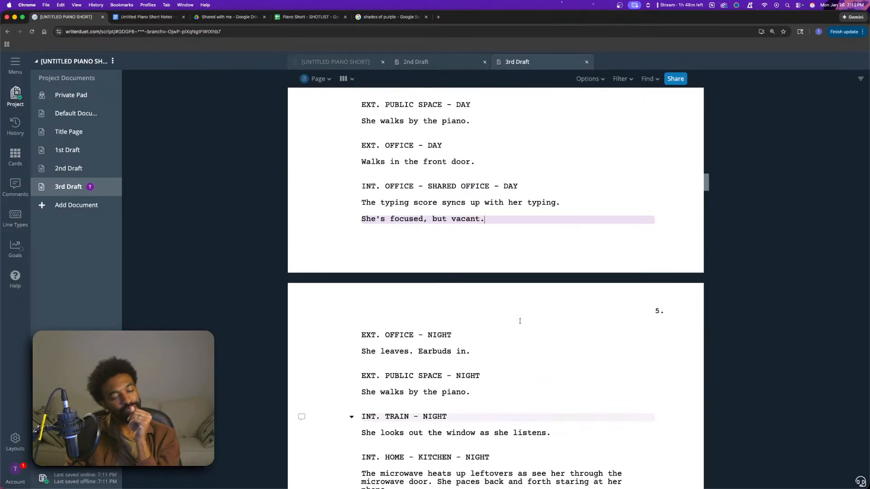
{"action": "scroll", "coordinate": [520, 321], "scroll_direction": "down", "scroll_amount": 4}
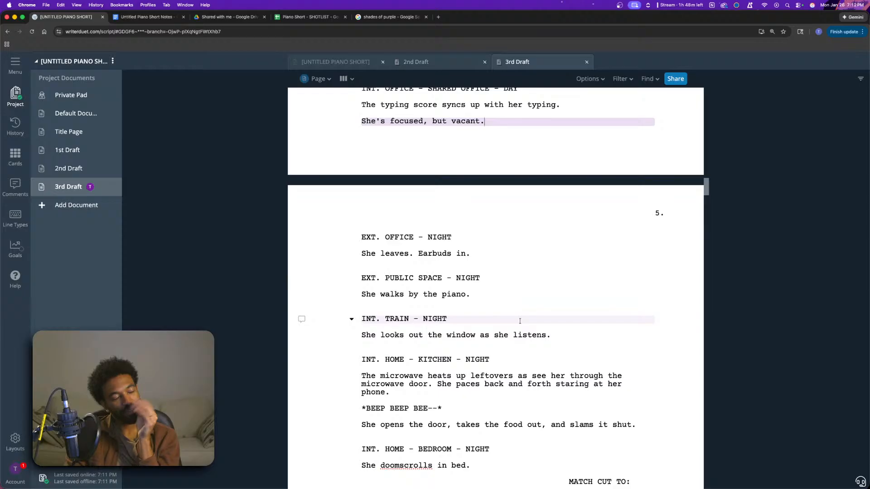
- Review the second night's kitchen and bedroom scenes, the following morning and the office hallway timelapse
{"action": "scroll", "coordinate": [519, 322], "scroll_direction": "down", "scroll_amount": 7}
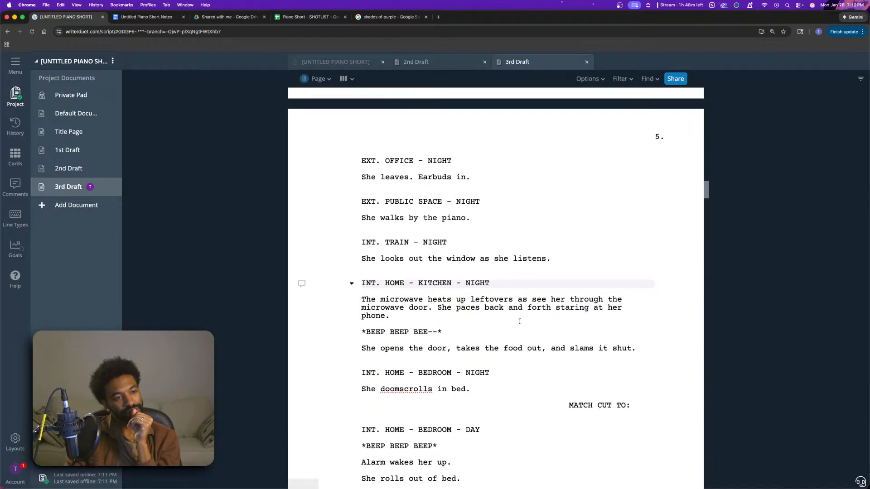
{"action": "scroll", "coordinate": [519, 320], "scroll_direction": "down", "scroll_amount": 1}
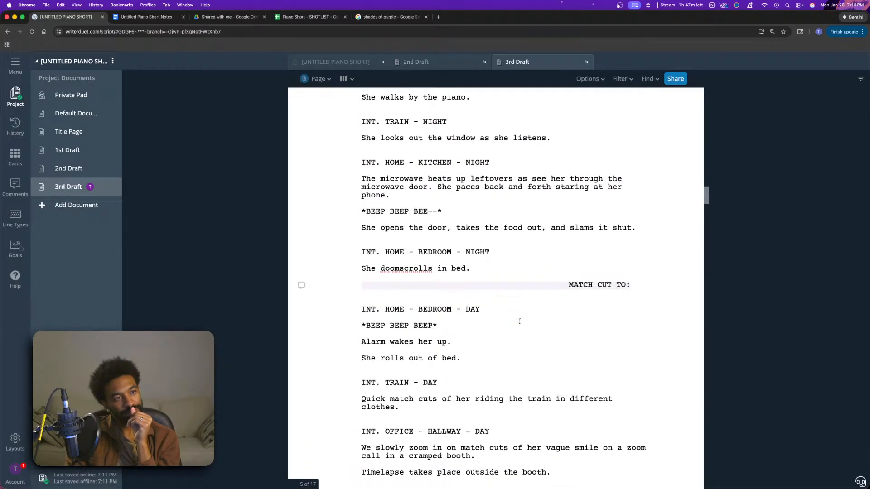
{"action": "scroll", "coordinate": [520, 317], "scroll_direction": "up", "scroll_amount": 2}
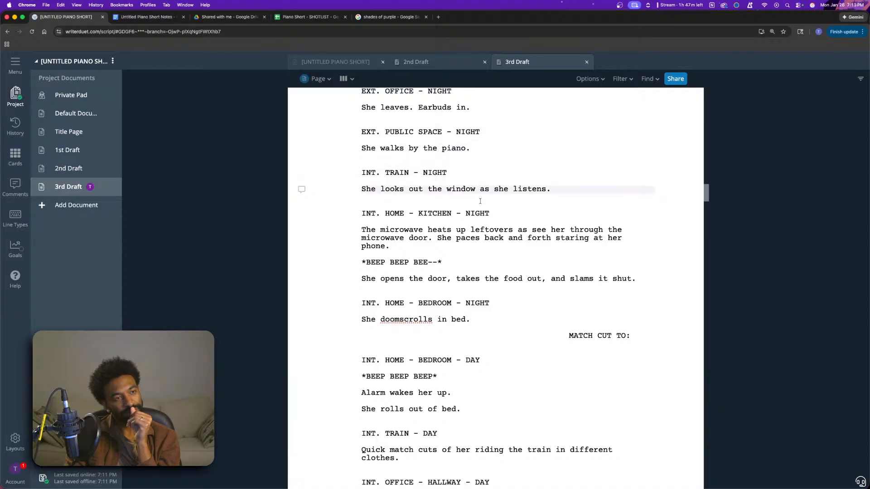
{"action": "scroll", "coordinate": [490, 234], "scroll_direction": "down", "scroll_amount": 2}
{"action": "scroll", "coordinate": [490, 235], "scroll_direction": "down", "scroll_amount": 3}
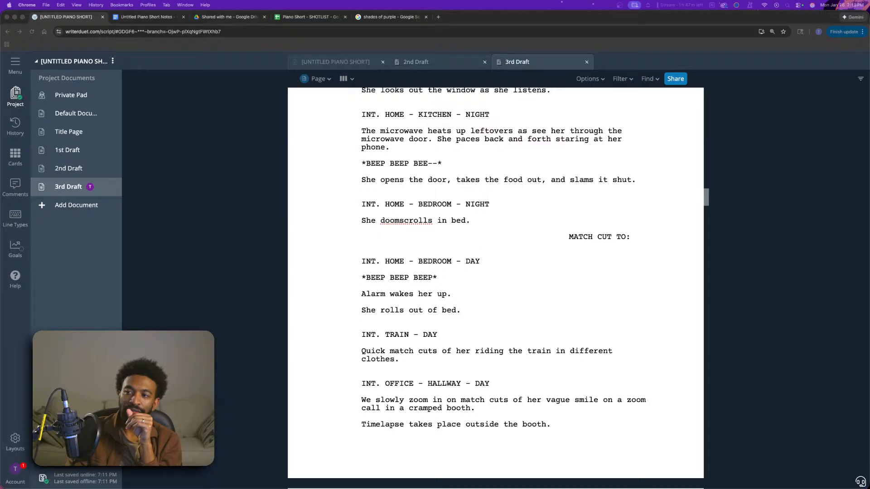
{"action": "left_click", "coordinate": [628, 320]}
{"action": "scroll", "coordinate": [613, 322], "scroll_direction": "down", "scroll_amount": 2}
{"action": "scroll", "coordinate": [625, 322], "scroll_direction": "down", "scroll_amount": 4}
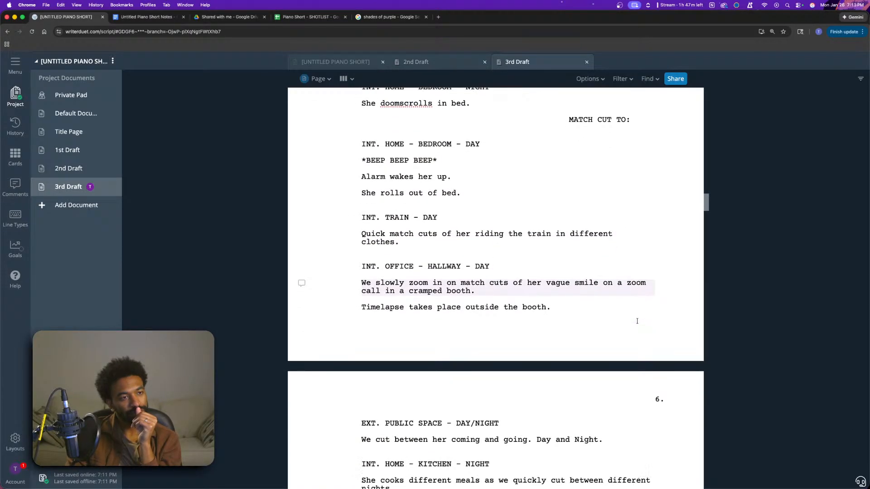
- Read the page 6 montage from the day/night public space scene to the birthday cupcake scene and the start of page 7
{"action": "scroll", "coordinate": [637, 321], "scroll_direction": "down", "scroll_amount": 4}
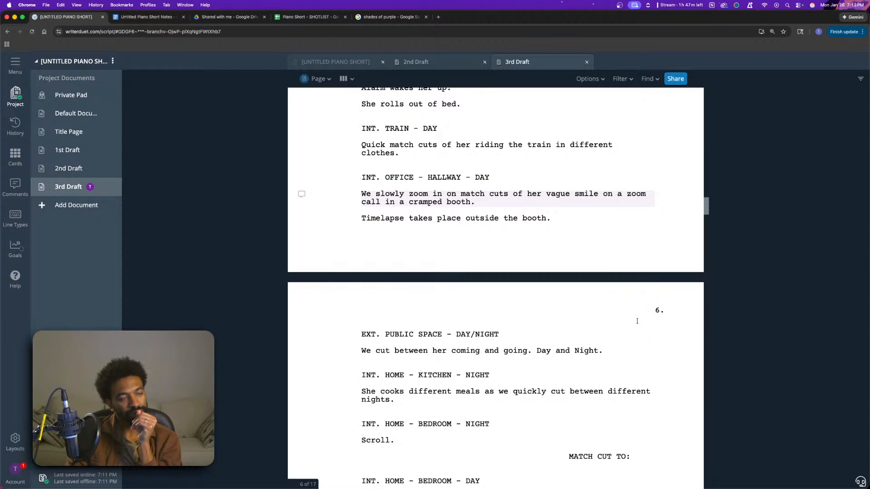
{"action": "scroll", "coordinate": [637, 321], "scroll_direction": "down", "scroll_amount": 4}
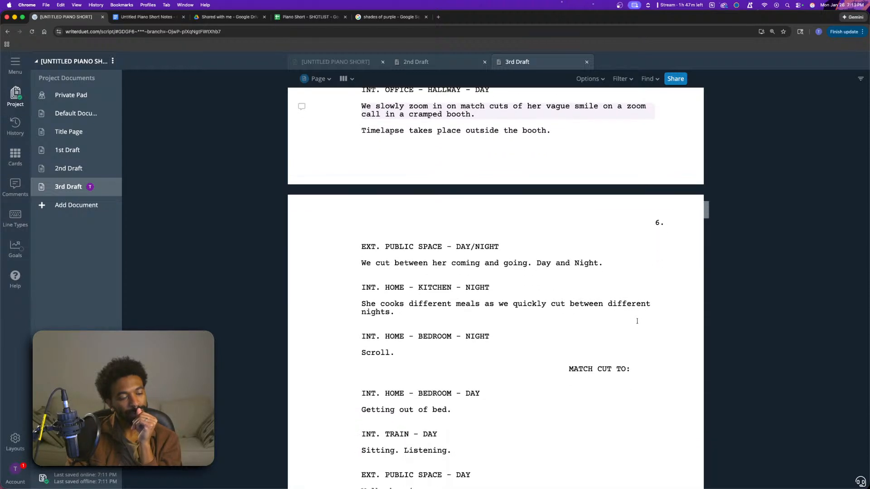
{"action": "scroll", "coordinate": [637, 321], "scroll_direction": "down", "scroll_amount": 3}
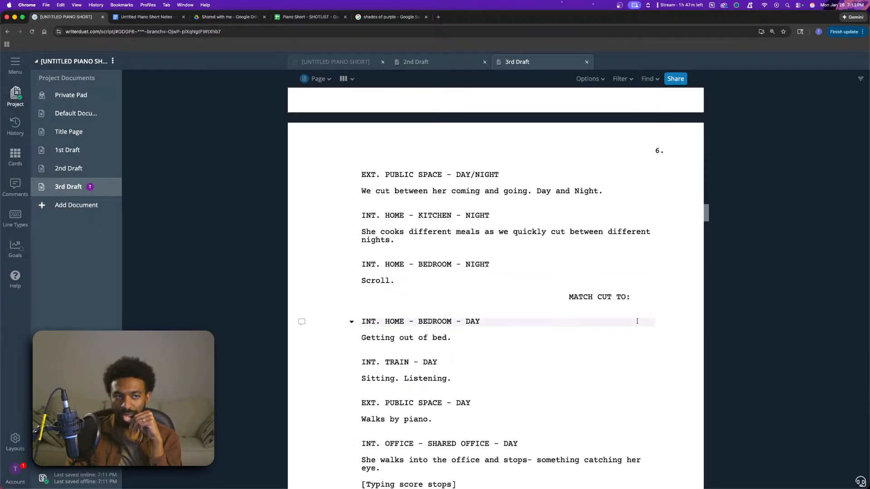
{"action": "scroll", "coordinate": [637, 321], "scroll_direction": "down", "scroll_amount": 1}
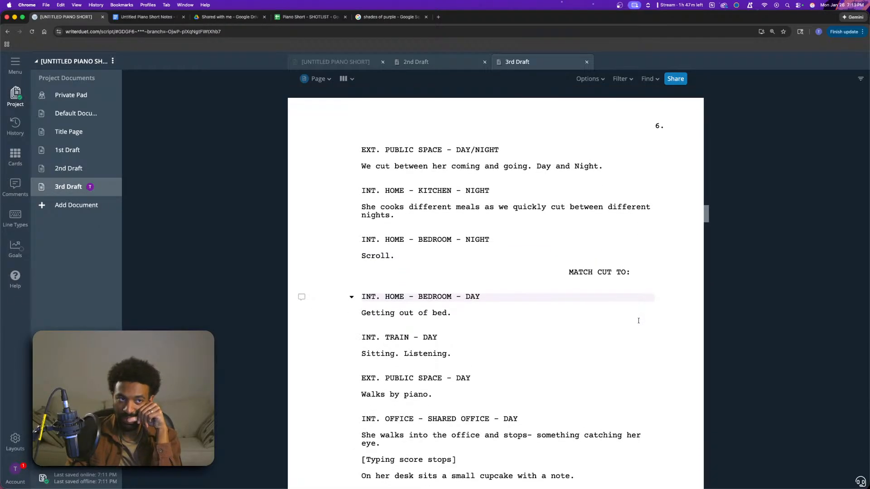
{"action": "scroll", "coordinate": [638, 320], "scroll_direction": "down", "scroll_amount": 2}
{"action": "scroll", "coordinate": [639, 321], "scroll_direction": "down", "scroll_amount": 3}
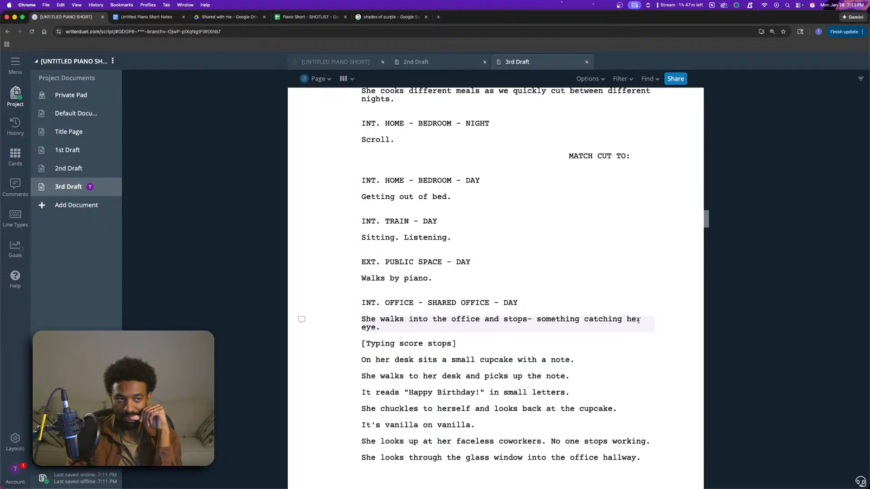
{"action": "scroll", "coordinate": [638, 321], "scroll_direction": "down", "scroll_amount": 2}
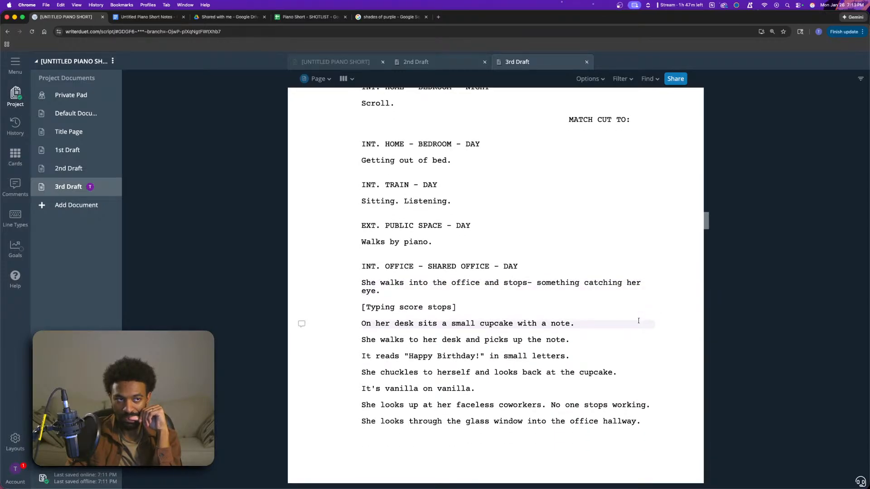
{"action": "scroll", "coordinate": [638, 321], "scroll_direction": "down", "scroll_amount": 4}
{"action": "scroll", "coordinate": [638, 320], "scroll_direction": "down", "scroll_amount": 1}
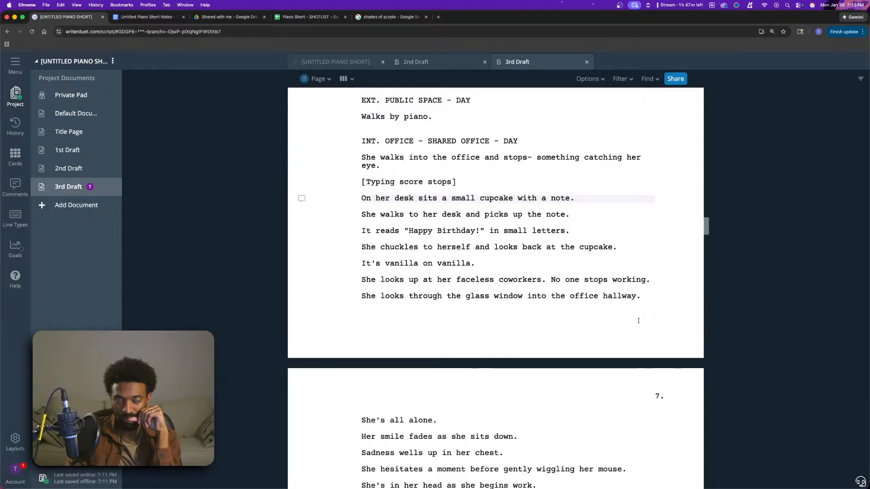
- Recheck the montage backwards from the cupcake scene to page 4's daytime shared office scene, and place the cursor in its typing score line
{"action": "scroll", "coordinate": [638, 321], "scroll_direction": "up", "scroll_amount": 15}
{"action": "scroll", "coordinate": [638, 321], "scroll_direction": "up", "scroll_amount": 9}
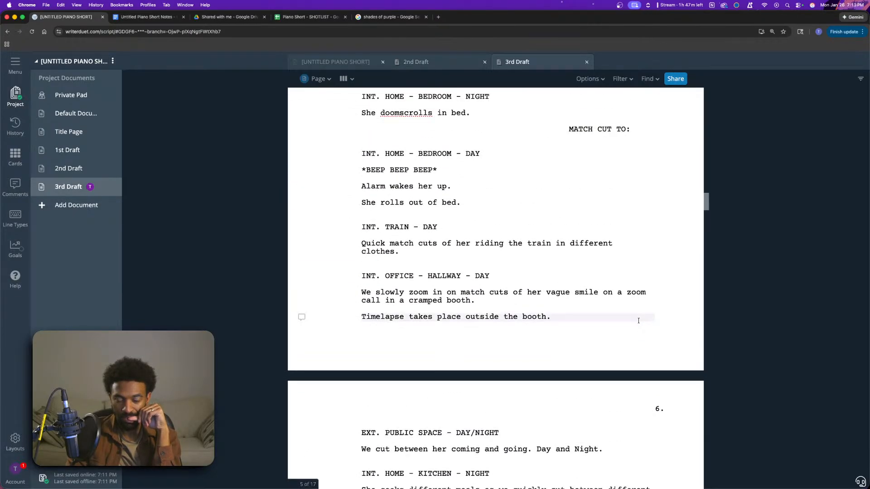
{"action": "scroll", "coordinate": [638, 321], "scroll_direction": "up", "scroll_amount": 8}
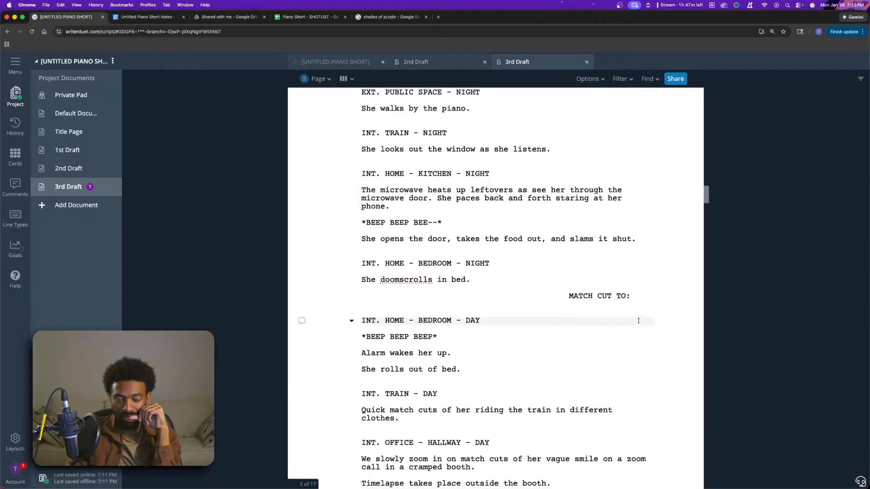
{"action": "scroll", "coordinate": [638, 320], "scroll_direction": "up", "scroll_amount": 3}
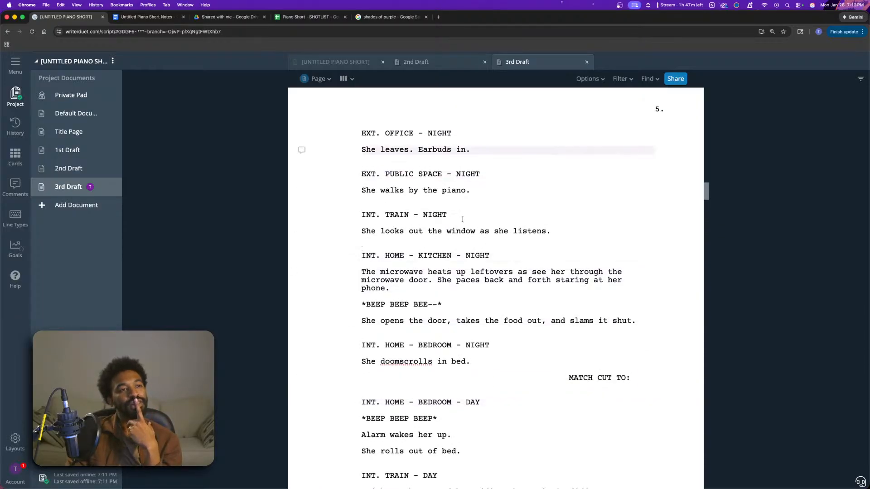
{"action": "scroll", "coordinate": [589, 358], "scroll_direction": "up", "scroll_amount": 3}
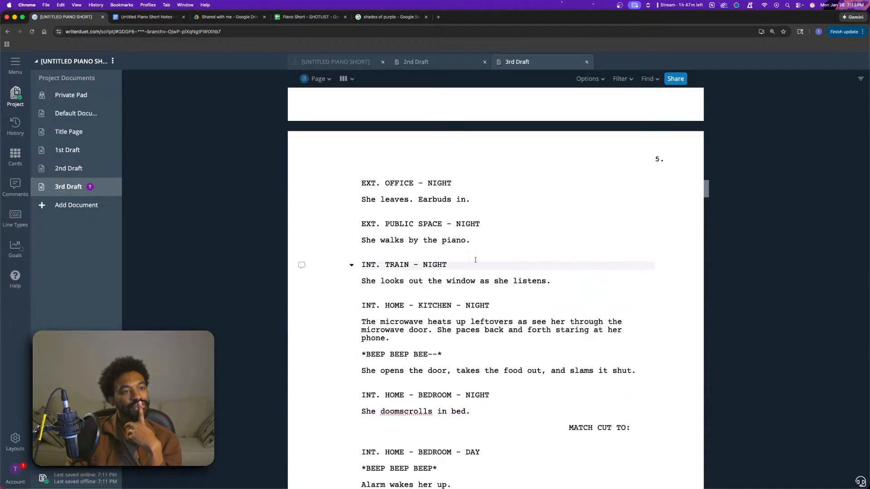
{"action": "scroll", "coordinate": [588, 335], "scroll_direction": "up", "scroll_amount": 9}
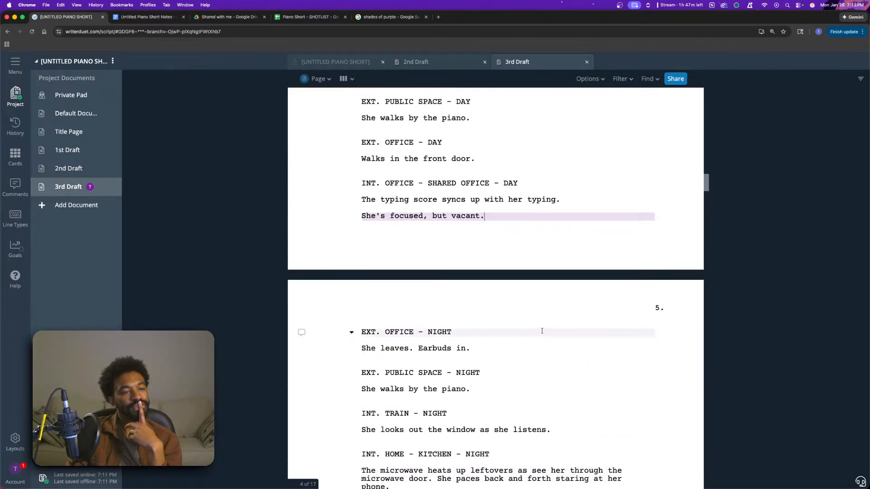
{"action": "scroll", "coordinate": [580, 335], "scroll_direction": "up", "scroll_amount": 5}
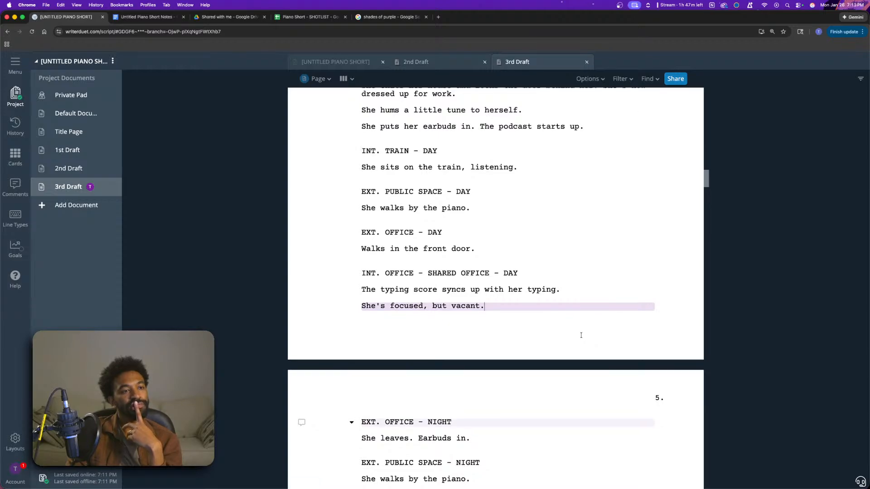
{"action": "scroll", "coordinate": [575, 333], "scroll_direction": "up", "scroll_amount": 1}
{"action": "left_click", "coordinate": [398, 309]}
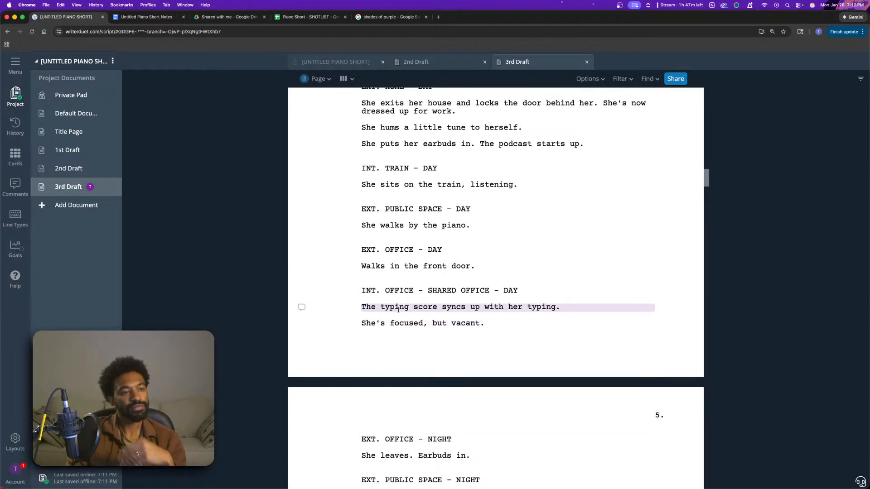
- Insert the action line "She walks in." above the typing score line in page 4's daytime shared office scene
{"action": "key", "text": "Return"}
{"action": "key", "text": "Up"}
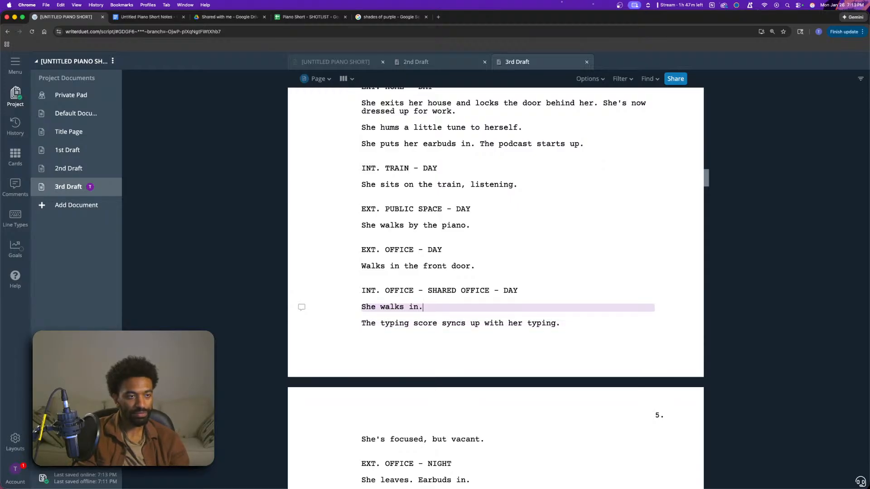
- Reread the montage between page 4's shared office scene and page 6's hallway scene, and check the humming note in the feedback document
{"action": "scroll", "coordinate": [407, 308], "scroll_direction": "down", "scroll_amount": 10}
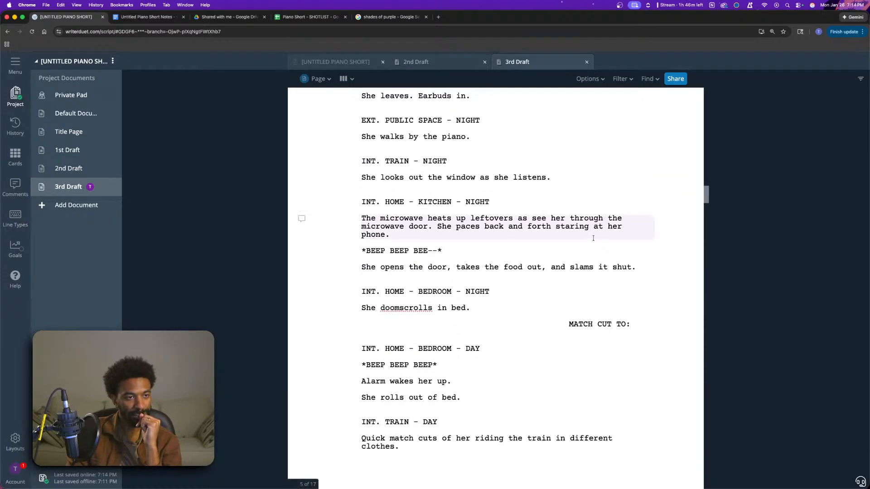
{"action": "scroll", "coordinate": [593, 238], "scroll_direction": "down", "scroll_amount": 4}
{"action": "scroll", "coordinate": [592, 237], "scroll_direction": "up", "scroll_amount": 14}
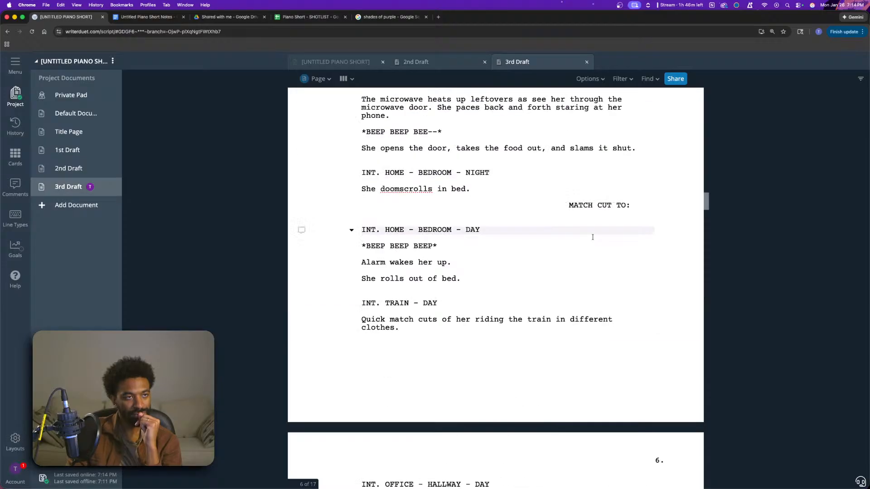
{"action": "scroll", "coordinate": [596, 238], "scroll_direction": "up", "scroll_amount": 2}
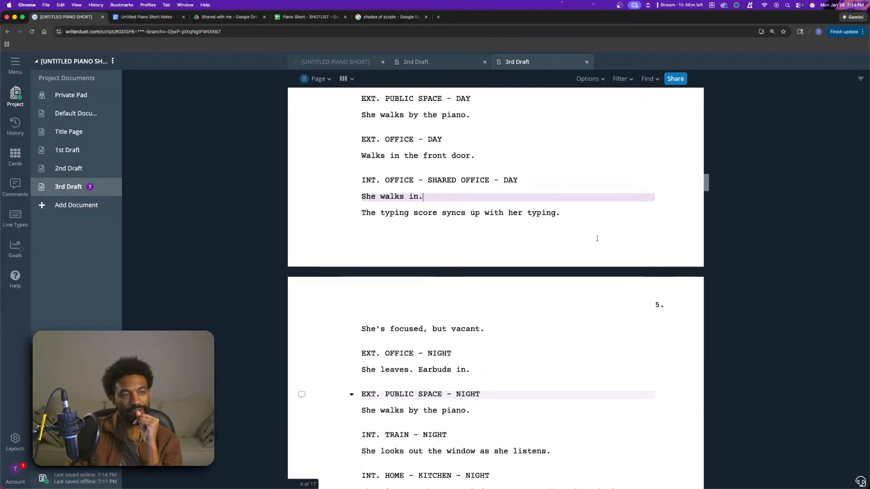
{"action": "scroll", "coordinate": [577, 244], "scroll_direction": "down", "scroll_amount": 2}
{"action": "scroll", "coordinate": [559, 328], "scroll_direction": "down", "scroll_amount": 12}
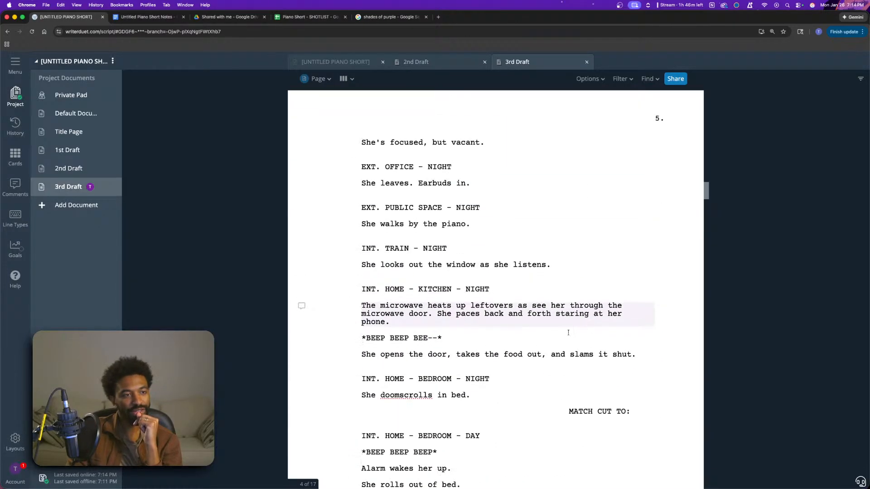
{"action": "scroll", "coordinate": [589, 333], "scroll_direction": "down", "scroll_amount": 2}
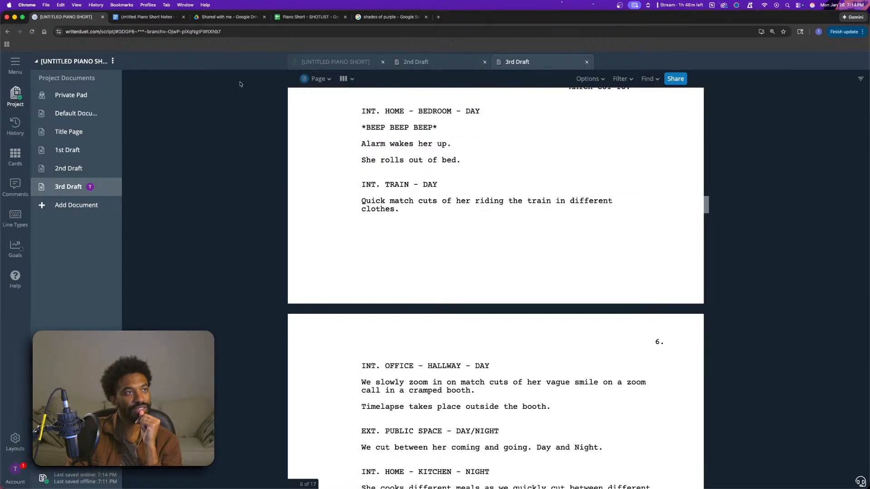
{"action": "key", "text": "ctrl+Tab"}
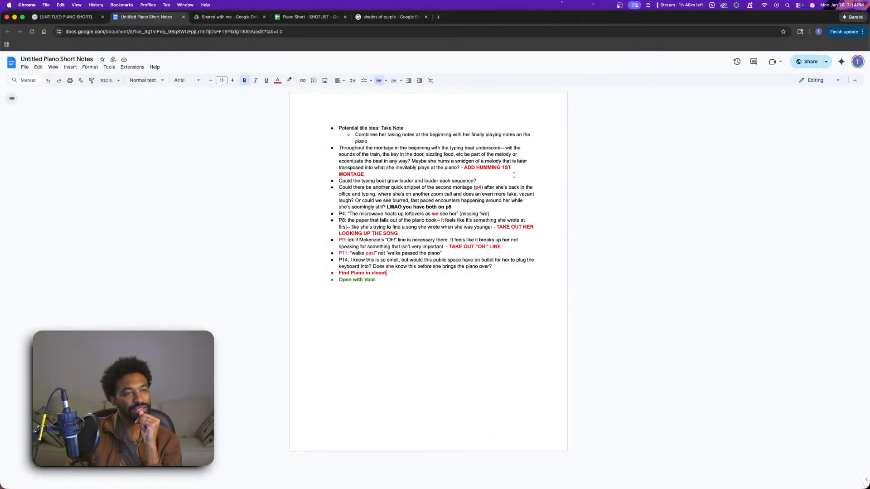
{"action": "left_click", "coordinate": [109, 20]}
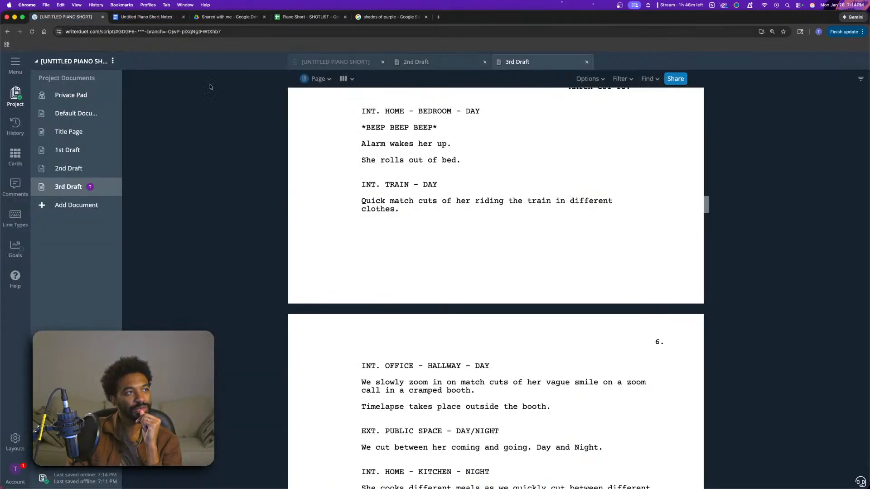
{"action": "scroll", "coordinate": [571, 324], "scroll_direction": "up", "scroll_amount": 4}
{"action": "scroll", "coordinate": [572, 324], "scroll_direction": "up", "scroll_amount": 5}
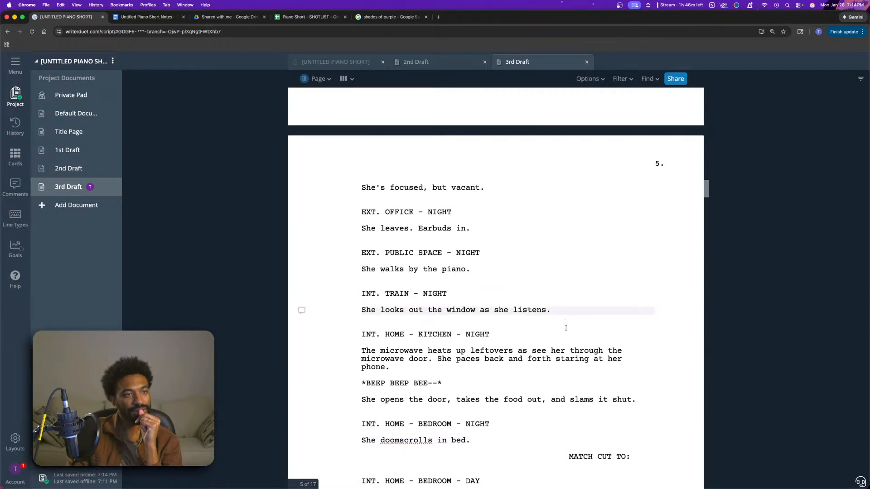
{"action": "scroll", "coordinate": [547, 281], "scroll_direction": "up", "scroll_amount": 4}
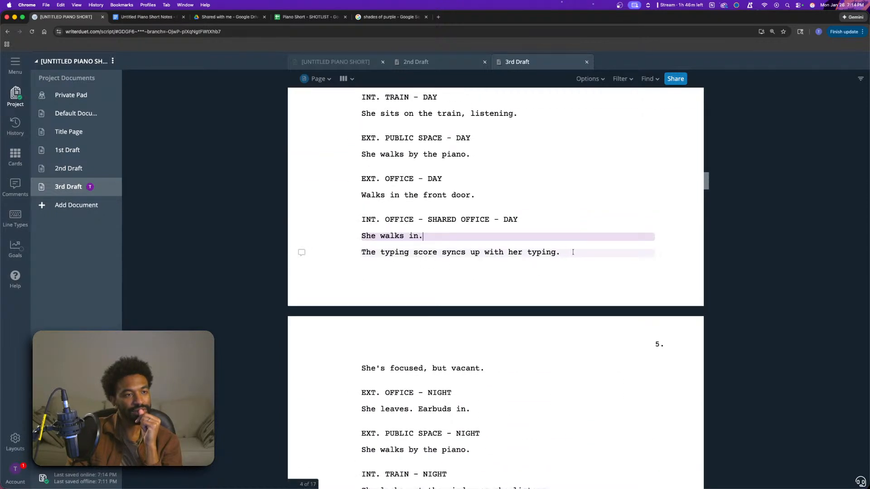
- Add the action line "She hums a little tune." after "She's focused, but vacant." in the daytime shared office scene
{"action": "left_click", "coordinate": [496, 368]}
{"action": "key", "text": "Return"}
{"action": "type", "text": "She huy"}
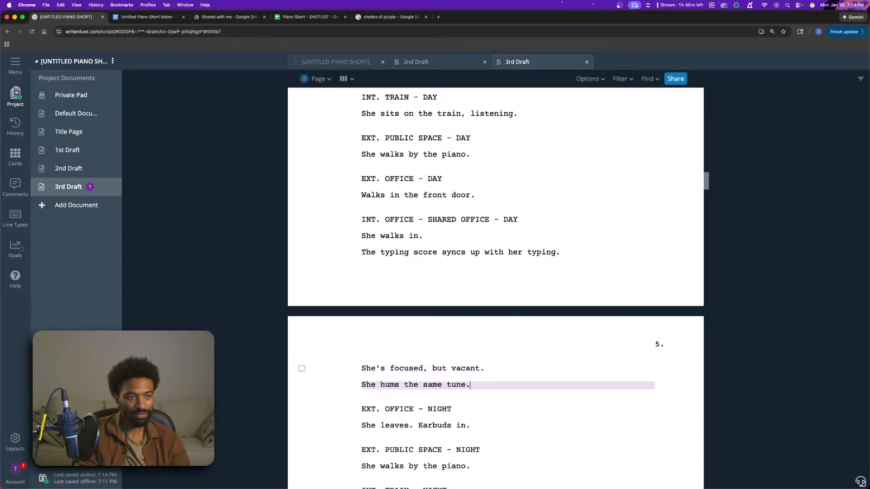
{"action": "scroll", "coordinate": [623, 335], "scroll_direction": "up", "scroll_amount": 2}
{"action": "scroll", "coordinate": [624, 334], "scroll_direction": "up", "scroll_amount": 2}
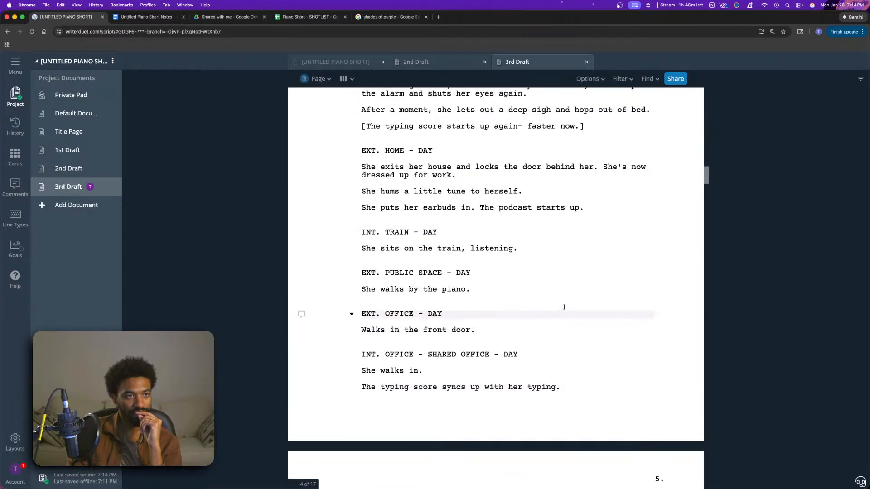
{"action": "scroll", "coordinate": [564, 307], "scroll_direction": "down", "scroll_amount": 3}
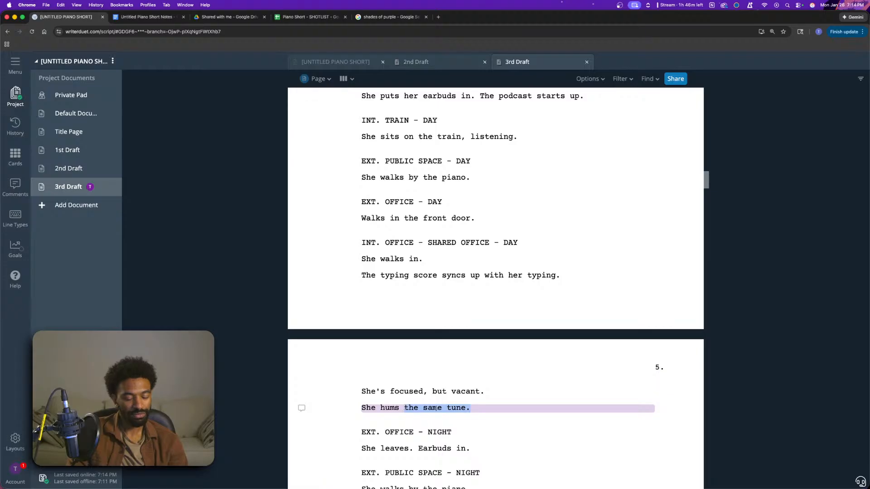
{"action": "type", "text": "a littl"}
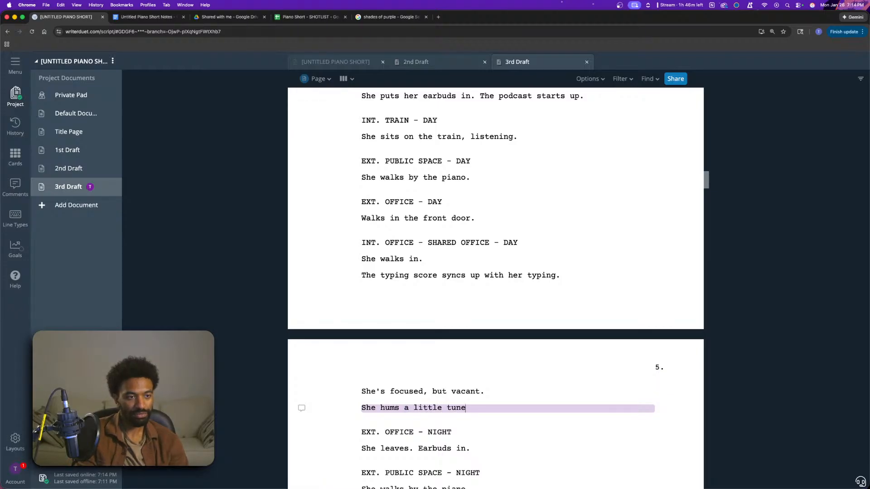
- Delete the line "She hums a little tune to herself." from the EXT. HOME - DAY scene on page 4
{"action": "scroll", "coordinate": [498, 253], "scroll_direction": "up", "scroll_amount": 4}
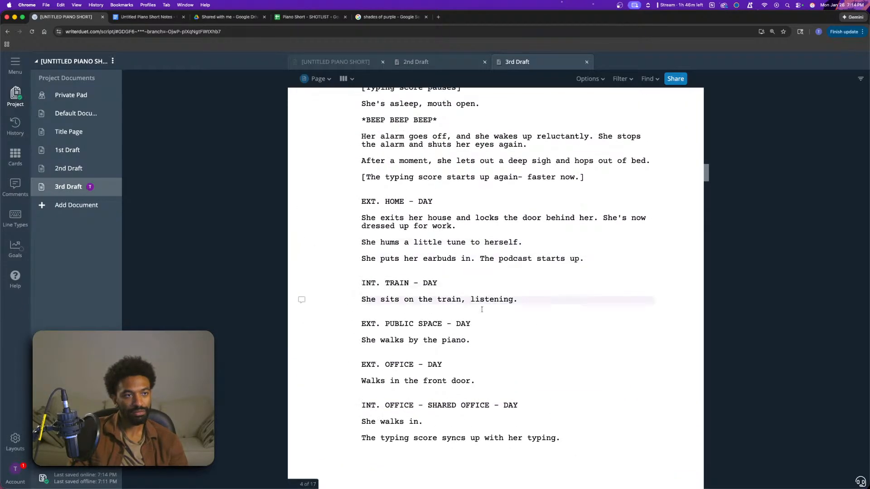
{"action": "left_click_drag", "start_coordinate": [522, 243], "coordinate": [355, 245]}
{"action": "key", "text": "BackSpace"}
{"action": "key", "text": "BackSpace"}
- Extend the shared office humming line to read "She hums a little tune to herself."
{"action": "scroll", "coordinate": [548, 297], "scroll_direction": "down", "scroll_amount": 5}
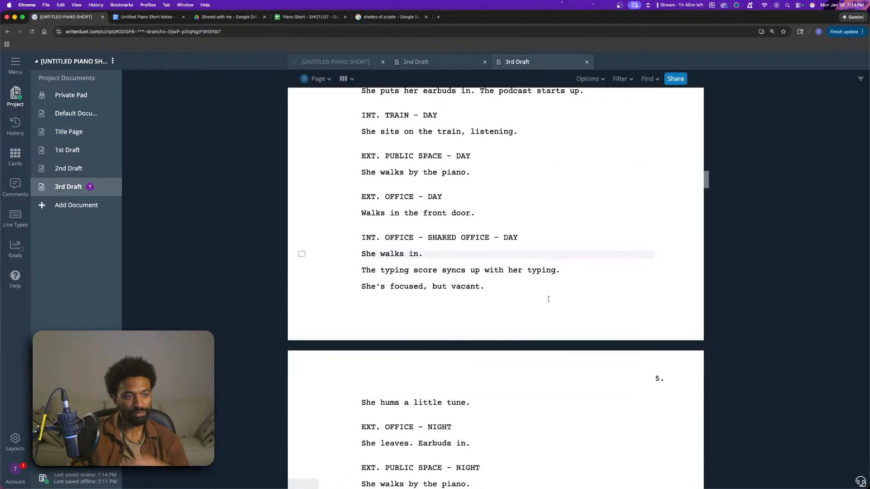
{"action": "scroll", "coordinate": [549, 297], "scroll_direction": "down", "scroll_amount": 3}
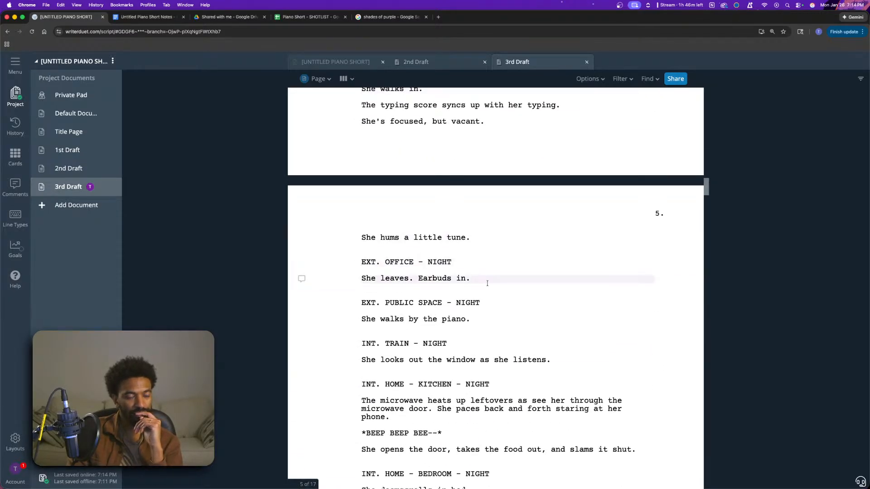
{"action": "left_click", "coordinate": [473, 238]}
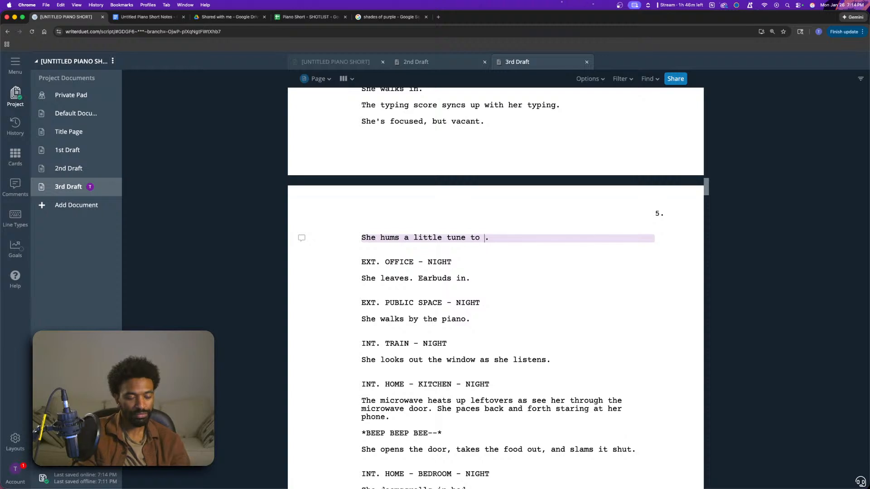
{"action": "type", "text": "to herself"}
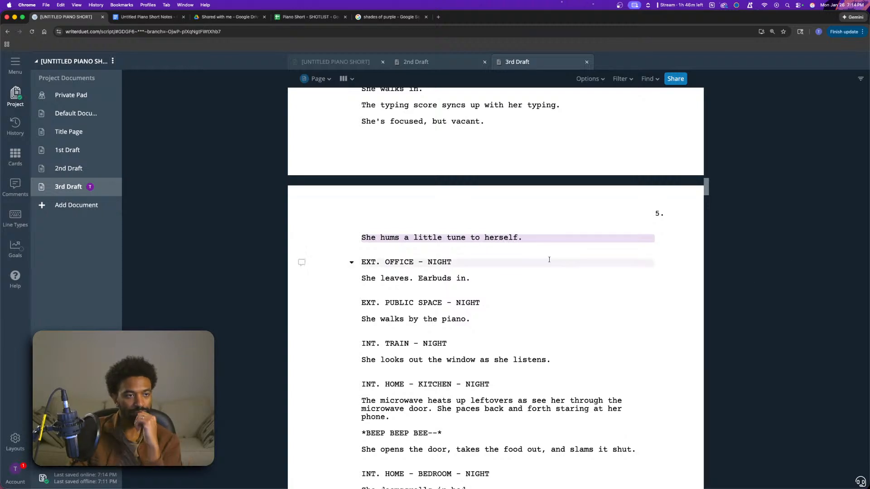
- Read the montage from the night office exit on page 5 through the birthday cupcake scene to the start of page 7
{"action": "scroll", "coordinate": [567, 261], "scroll_direction": "down", "scroll_amount": 3}
{"action": "scroll", "coordinate": [590, 261], "scroll_direction": "down", "scroll_amount": 2}
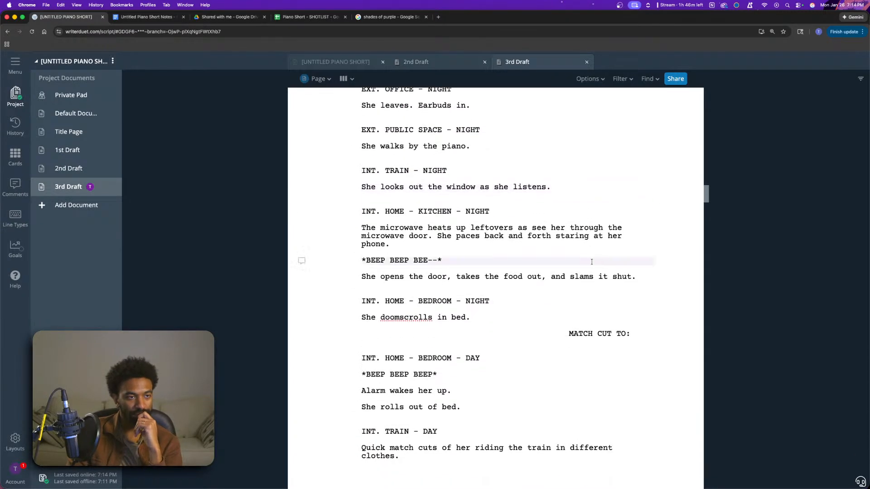
{"action": "scroll", "coordinate": [547, 267], "scroll_direction": "down", "scroll_amount": 2}
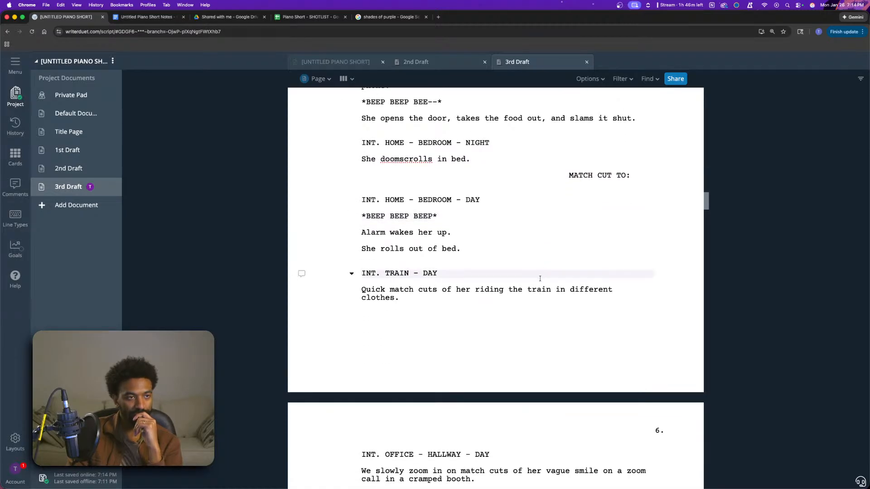
{"action": "scroll", "coordinate": [540, 277], "scroll_direction": "down", "scroll_amount": 1}
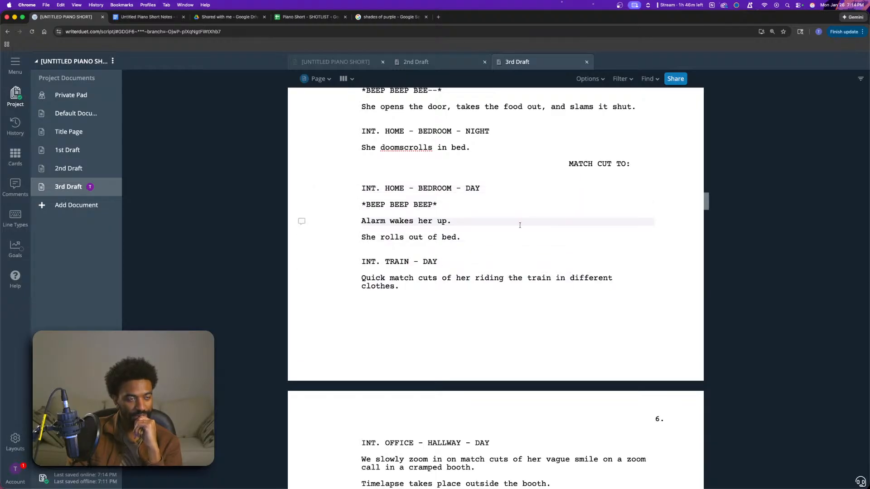
{"action": "scroll", "coordinate": [512, 225], "scroll_direction": "down", "scroll_amount": 8}
{"action": "scroll", "coordinate": [593, 241], "scroll_direction": "down", "scroll_amount": 14}
{"action": "scroll", "coordinate": [602, 261], "scroll_direction": "down", "scroll_amount": 6}
{"action": "scroll", "coordinate": [602, 260], "scroll_direction": "down", "scroll_amount": 5}
{"action": "scroll", "coordinate": [585, 258], "scroll_direction": "down", "scroll_amount": 5}
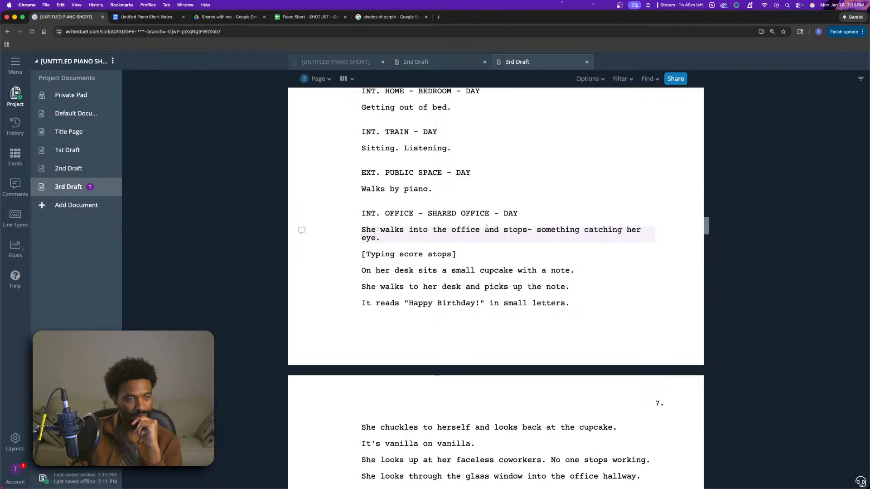
{"action": "scroll", "coordinate": [492, 227], "scroll_direction": "down", "scroll_amount": 3}
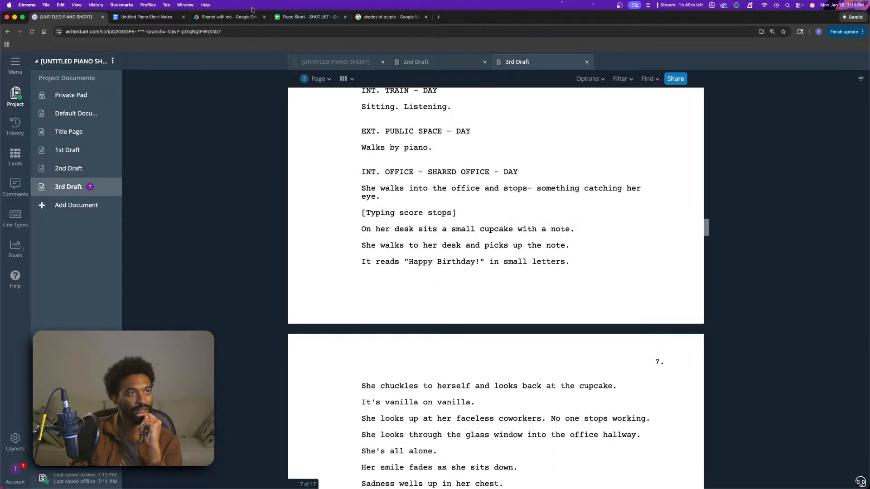
- Check the P4 feedback note and insert the missing "we" before "see her" in the night kitchen's microwave description
{"action": "left_click", "coordinate": [146, 17]}
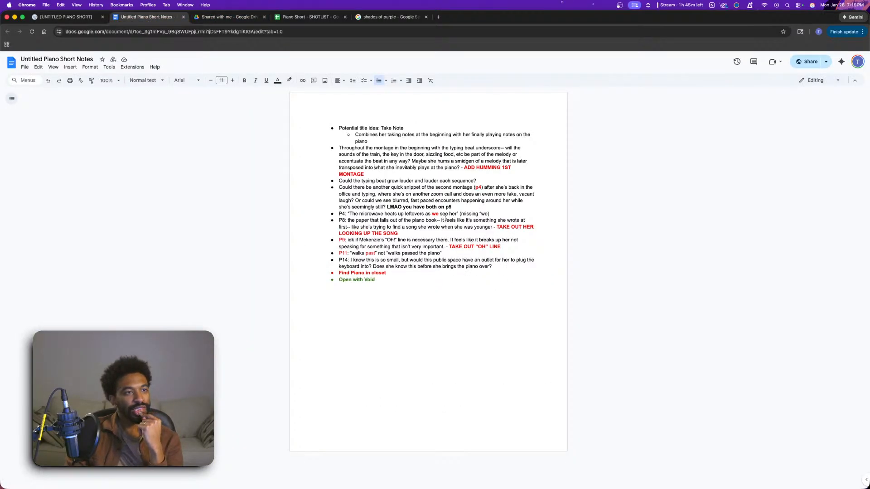
{"action": "left_click", "coordinate": [71, 17]}
{"action": "scroll", "coordinate": [537, 244], "scroll_direction": "up", "scroll_amount": 5}
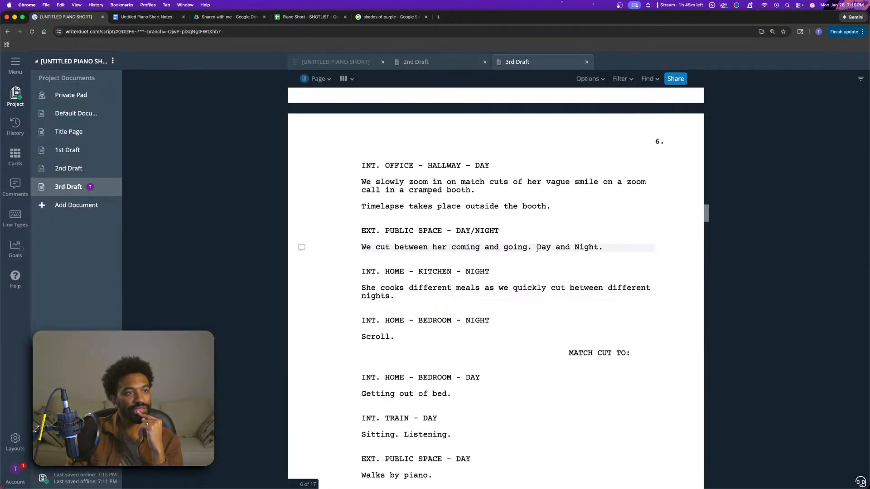
{"action": "scroll", "coordinate": [537, 245], "scroll_direction": "up", "scroll_amount": 10}
{"action": "scroll", "coordinate": [531, 263], "scroll_direction": "up", "scroll_amount": 5}
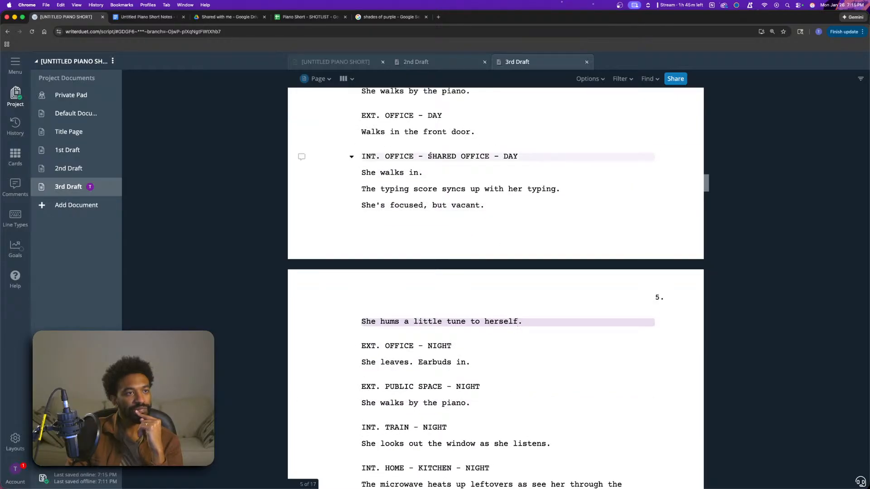
{"action": "scroll", "coordinate": [500, 372], "scroll_direction": "down", "scroll_amount": 3}
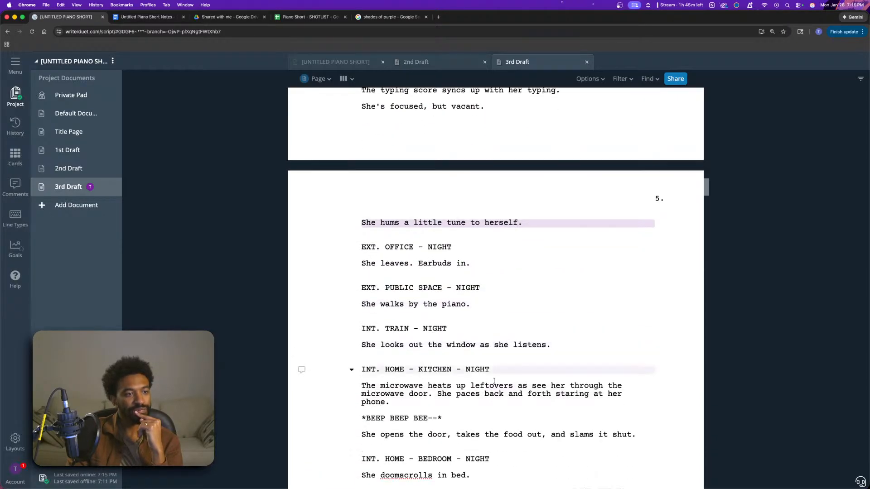
{"action": "left_click", "coordinate": [526, 386]}
{"action": "type", "text": "we"}
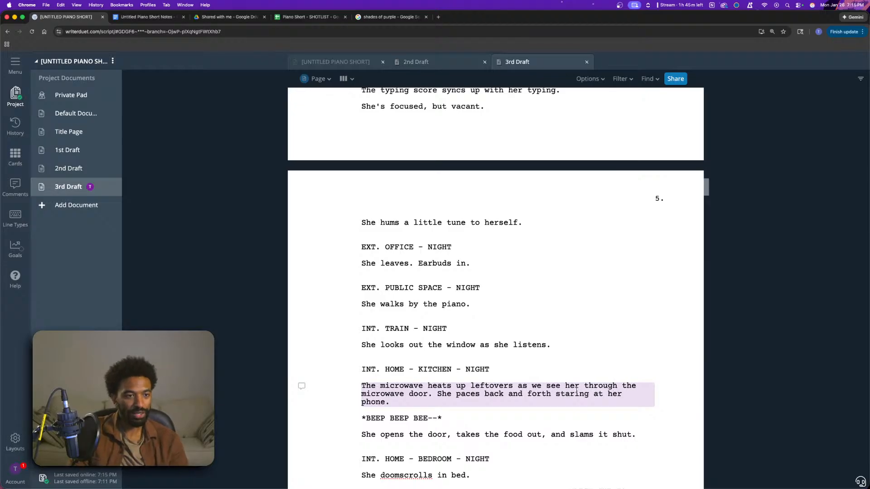
- Switch to the feedback notes document and recolor the word "we" in the P4 microwave note dark green
{"action": "left_click", "coordinate": [146, 17]}
{"action": "double_click", "coordinate": [434, 214]}
{"action": "key", "text": "ctrl+b"}
{"action": "left_click", "coordinate": [438, 214]}
{"action": "double_click", "coordinate": [435, 214]}
{"action": "left_click", "coordinate": [278, 80]}
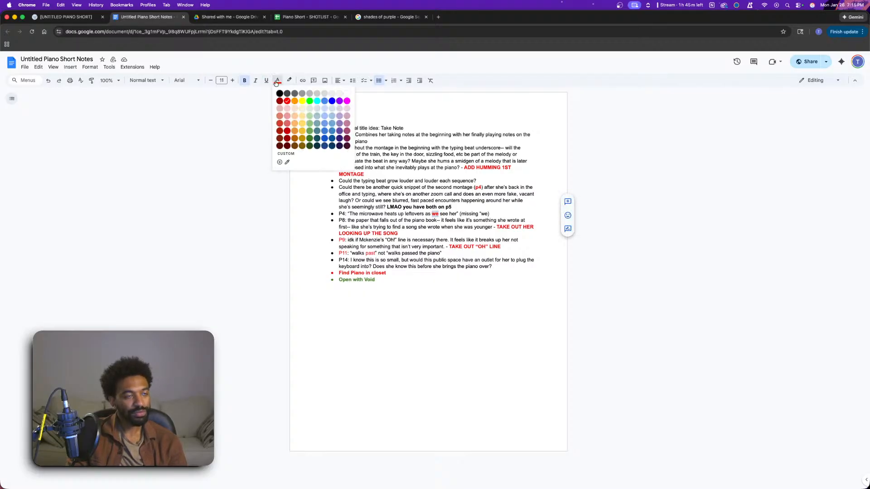
{"action": "left_click", "coordinate": [310, 141]}
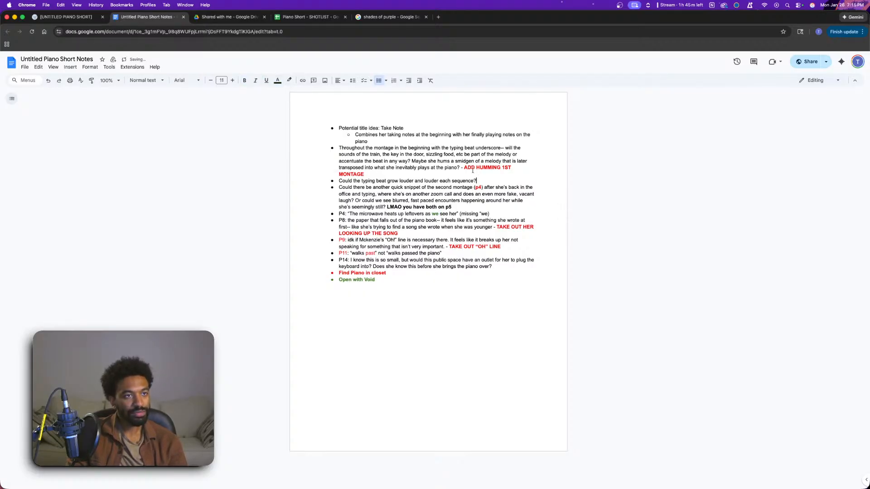
- Recolor the "ADD HUMMING 1ST MONTAGE" note dark green
{"action": "key", "text": "shift+Down"}
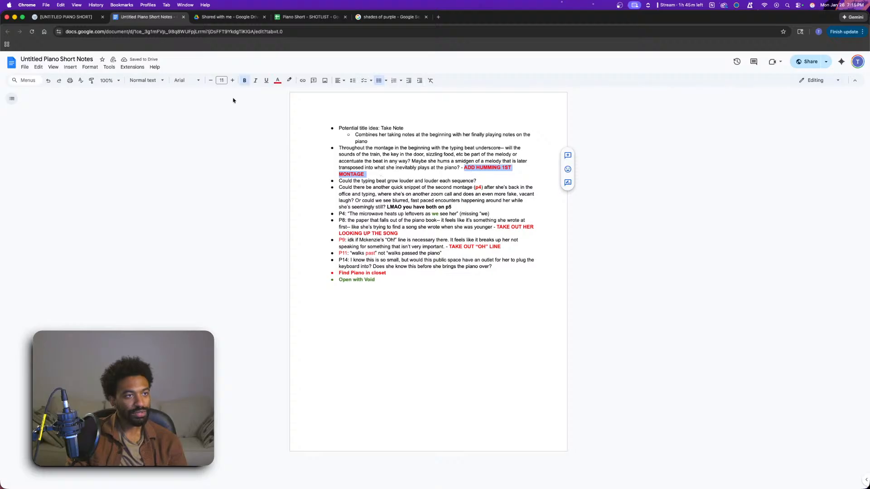
{"action": "left_click", "coordinate": [277, 80]}
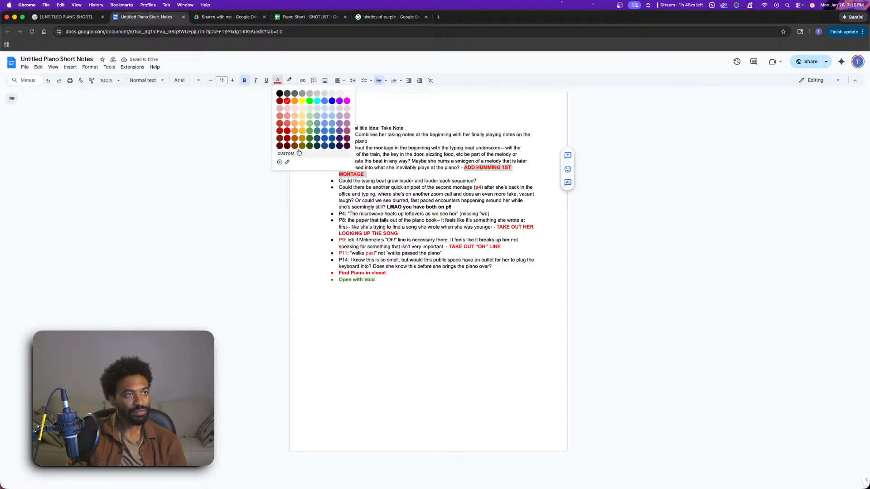
{"action": "left_click", "coordinate": [309, 139]}
{"action": "left_click", "coordinate": [453, 187]}
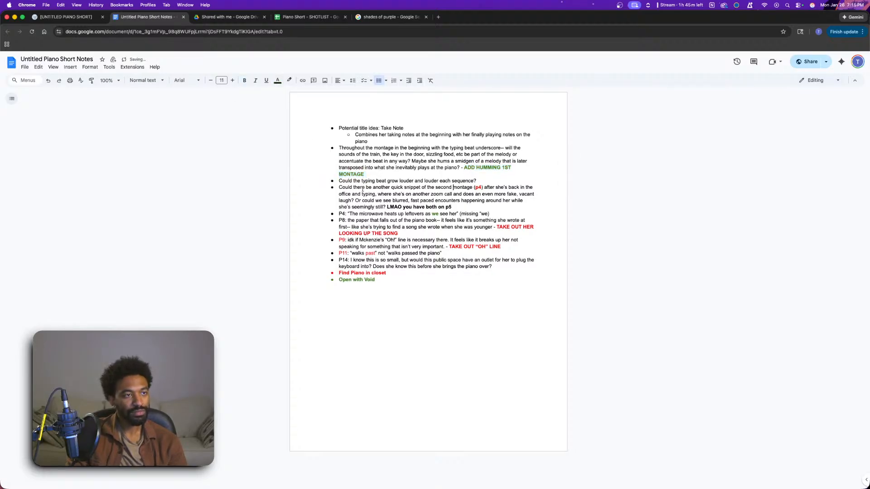
- Read the feedback notes about the second montage snippet and the P8 piano book paper
{"action": "left_click_drag", "start_coordinate": [351, 187], "coordinate": [529, 188]}
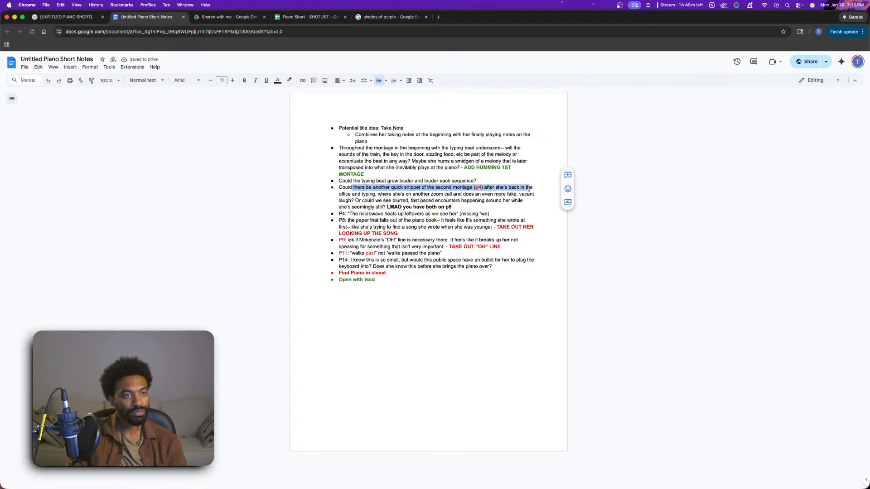
{"action": "left_click_drag", "start_coordinate": [354, 194], "coordinate": [532, 200]}
{"action": "left_click_drag", "start_coordinate": [361, 201], "coordinate": [496, 202]}
{"action": "left_click", "coordinate": [461, 209]}
{"action": "left_click", "coordinate": [455, 221]}
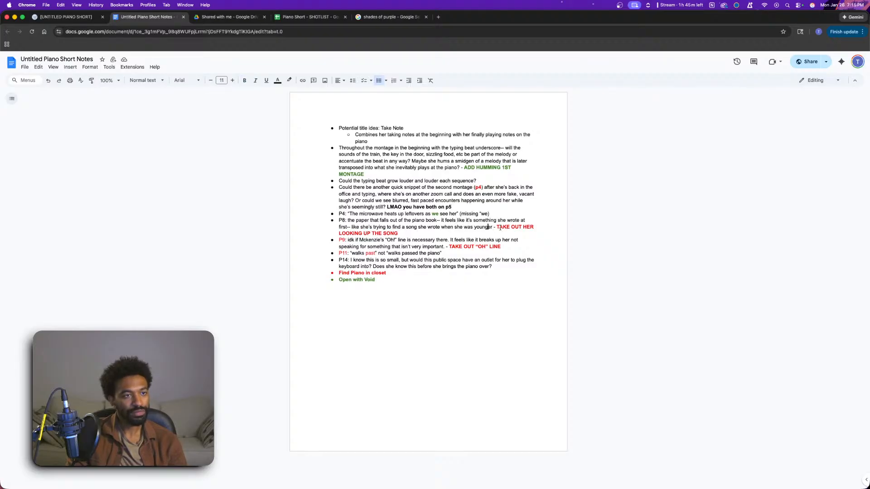
- Switch to the WriterDuet script and delete "[A weird oscillating tone comes in]" together with the whole INT. PAWN SHOP - NIGHT scene
{"action": "left_click", "coordinate": [92, 16]}
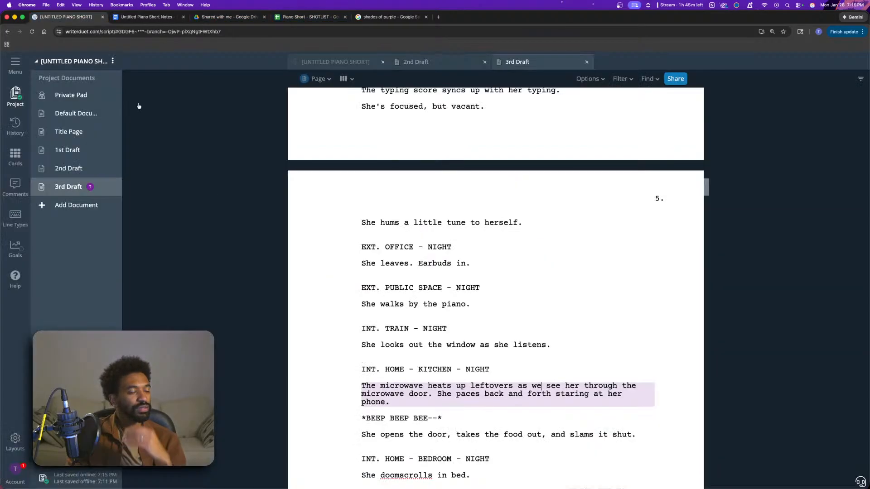
{"action": "scroll", "coordinate": [542, 330], "scroll_direction": "down", "scroll_amount": 10}
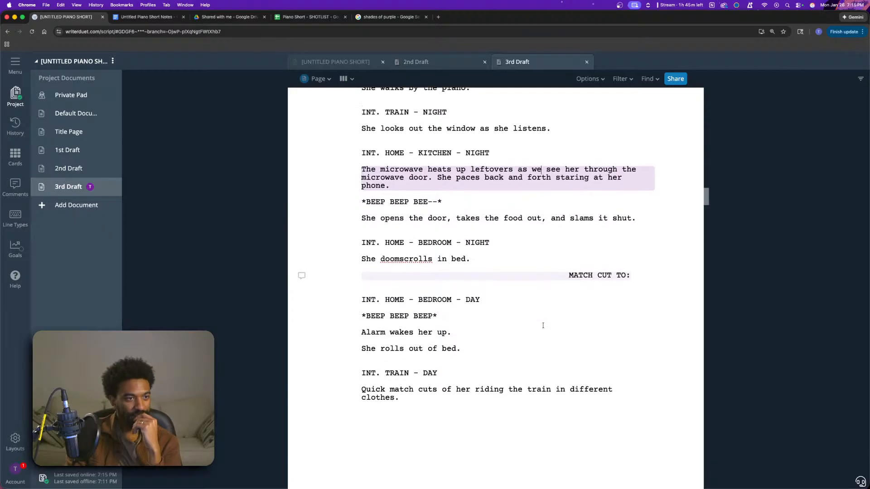
{"action": "scroll", "coordinate": [543, 325], "scroll_direction": "down", "scroll_amount": 20}
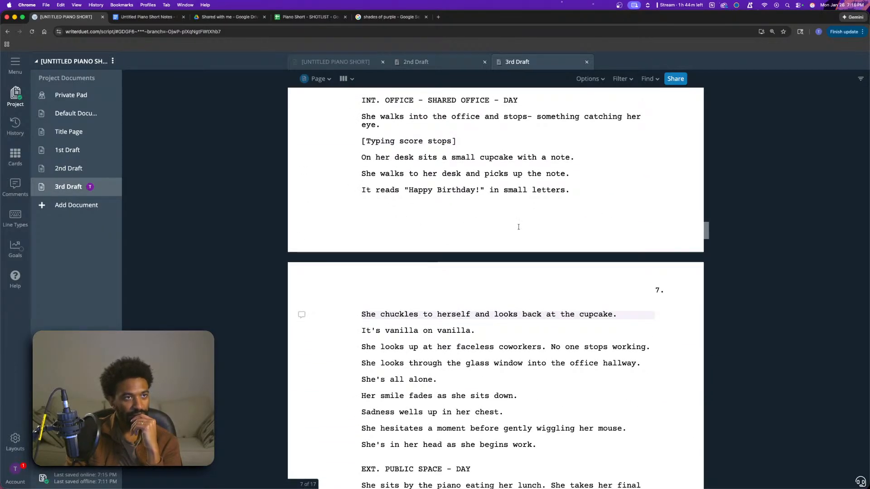
{"action": "scroll", "coordinate": [510, 225], "scroll_direction": "down", "scroll_amount": 3}
{"action": "scroll", "coordinate": [509, 225], "scroll_direction": "down", "scroll_amount": 10}
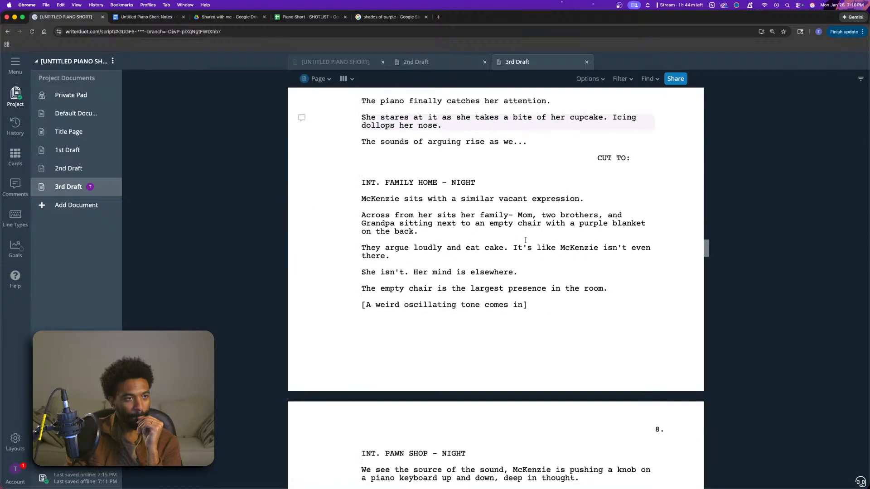
{"action": "scroll", "coordinate": [541, 264], "scroll_direction": "down", "scroll_amount": 4}
{"action": "scroll", "coordinate": [490, 204], "scroll_direction": "up", "scroll_amount": 2}
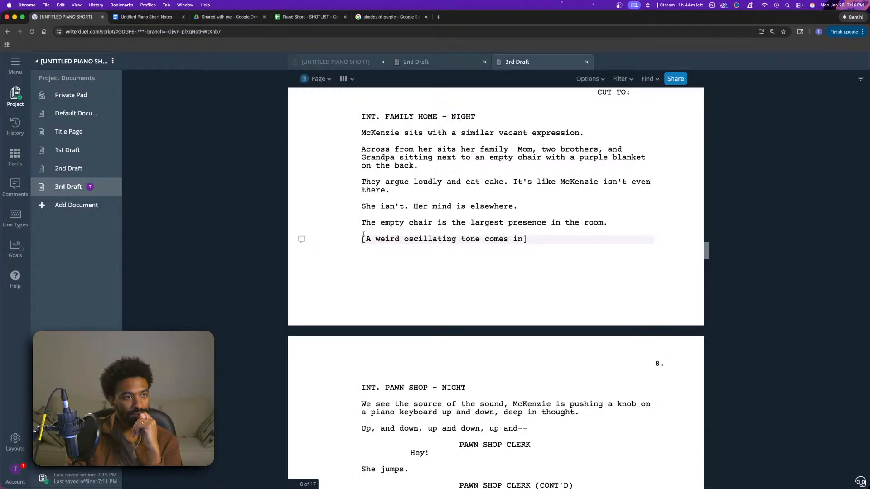
{"action": "left_click_drag", "start_coordinate": [364, 235], "coordinate": [538, 334]}
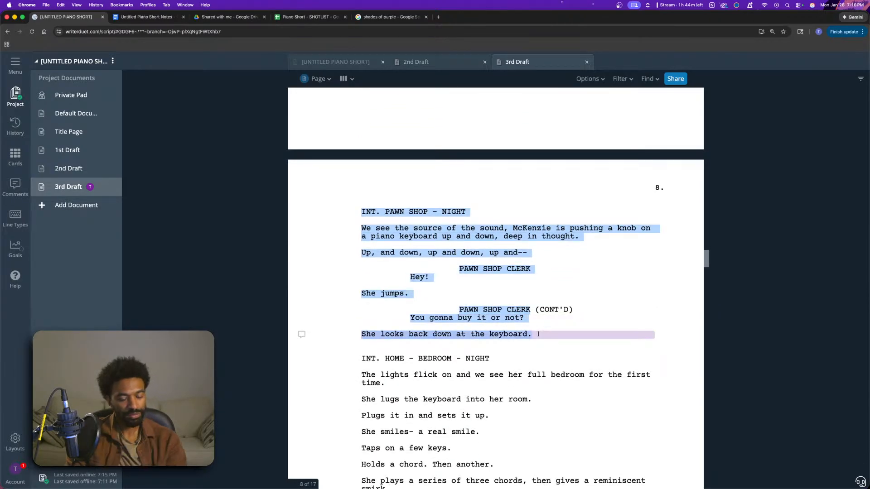
{"action": "key", "text": "BackSpace"}
- Delete the line "The empty chair is the largest presence in the room." from the family home scene
{"action": "scroll", "coordinate": [566, 334], "scroll_direction": "up", "scroll_amount": 3}
{"action": "left_click", "coordinate": [622, 272]}
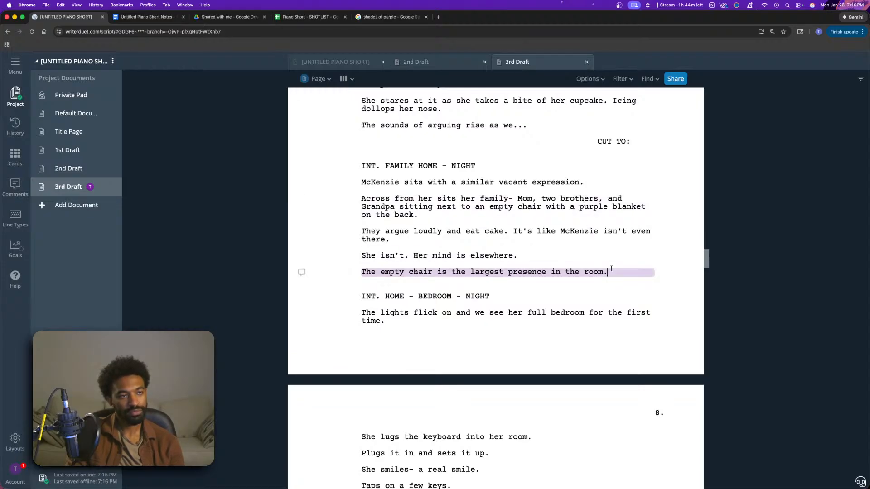
{"action": "left_click_drag", "start_coordinate": [608, 272], "coordinate": [356, 272]}
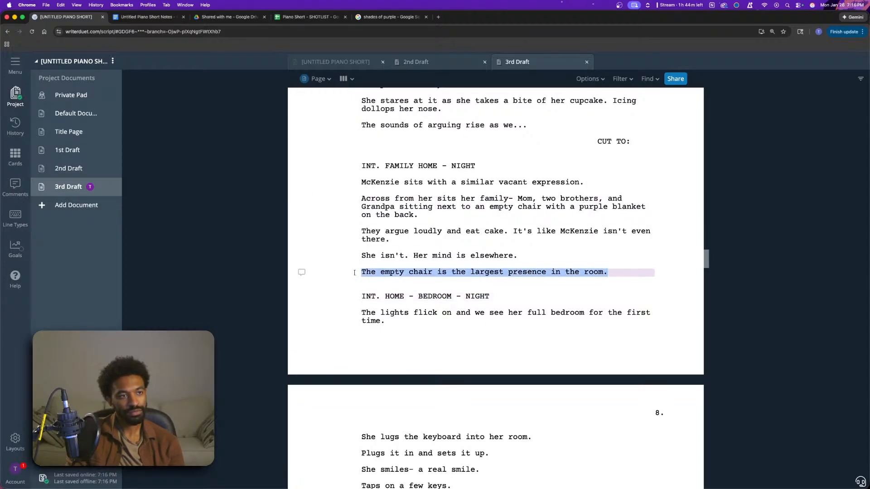
{"action": "key", "text": "BackSpace"}
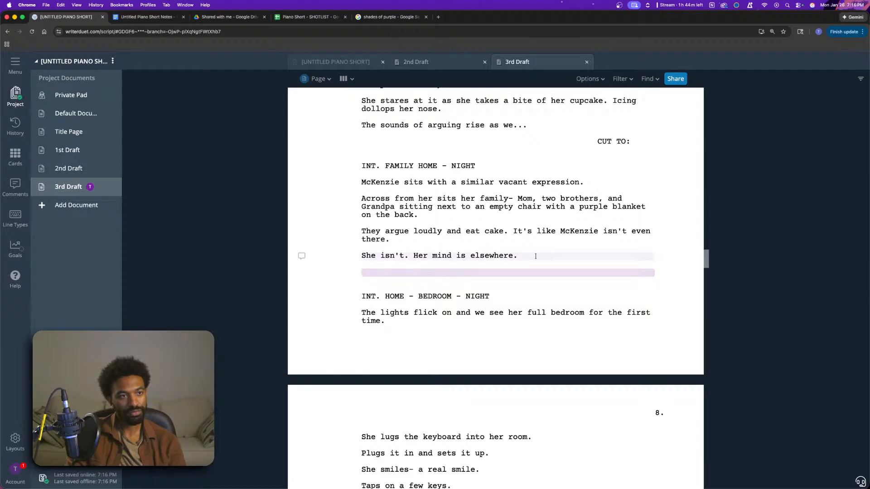
{"action": "left_click", "coordinate": [537, 254]}
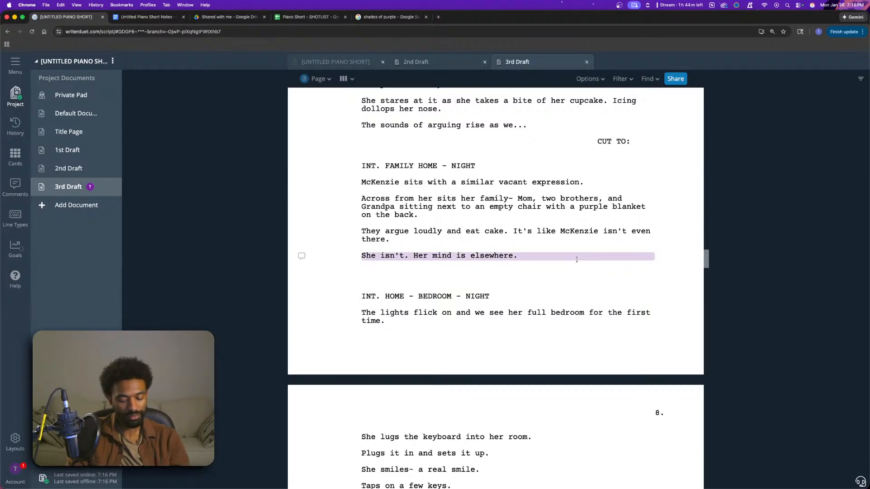
- Review page 7 and add "Then she remembers something." after "Her mind is elsewhere." in the family home scene
{"action": "scroll", "coordinate": [576, 260], "scroll_direction": "up", "scroll_amount": 8}
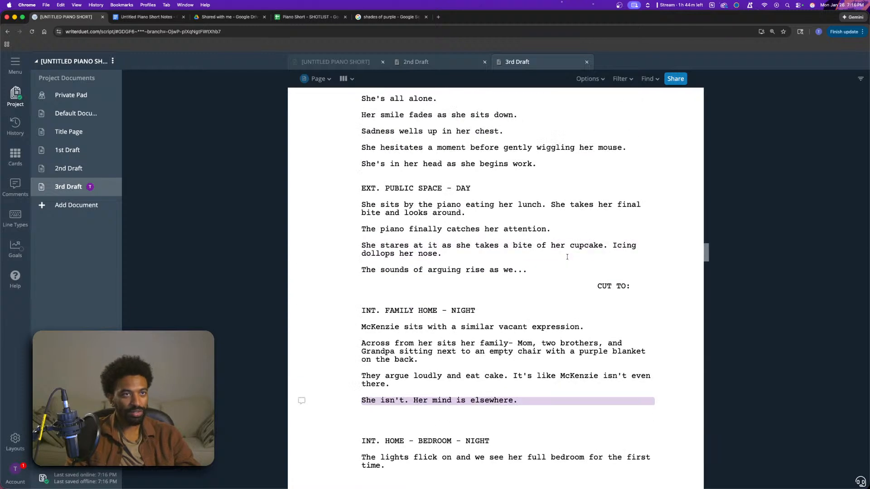
{"action": "scroll", "coordinate": [571, 262], "scroll_direction": "up", "scroll_amount": 1}
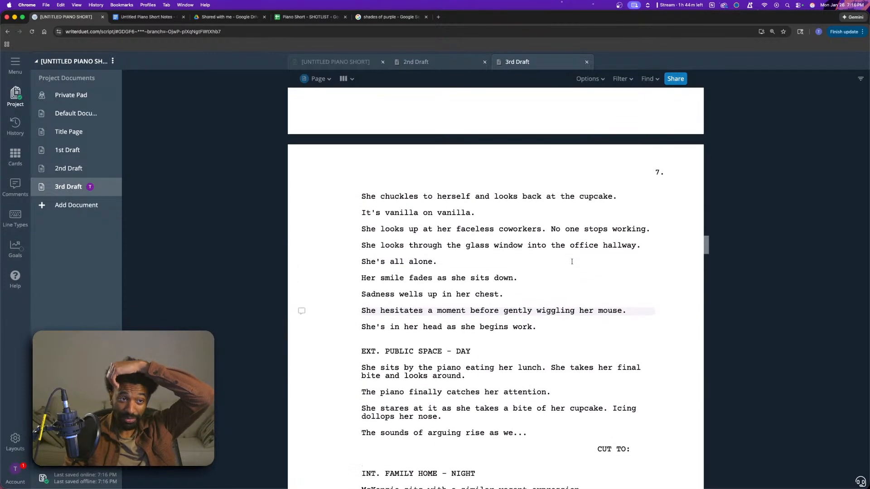
{"action": "scroll", "coordinate": [572, 261], "scroll_direction": "up", "scroll_amount": 1}
{"action": "scroll", "coordinate": [572, 263], "scroll_direction": "down", "scroll_amount": 2}
{"action": "scroll", "coordinate": [571, 262], "scroll_direction": "down", "scroll_amount": 4}
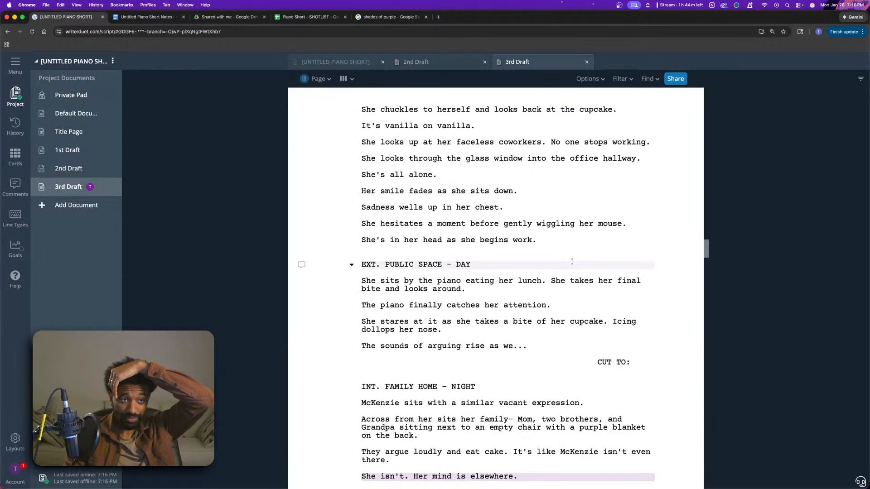
{"action": "scroll", "coordinate": [572, 261], "scroll_direction": "down", "scroll_amount": 1}
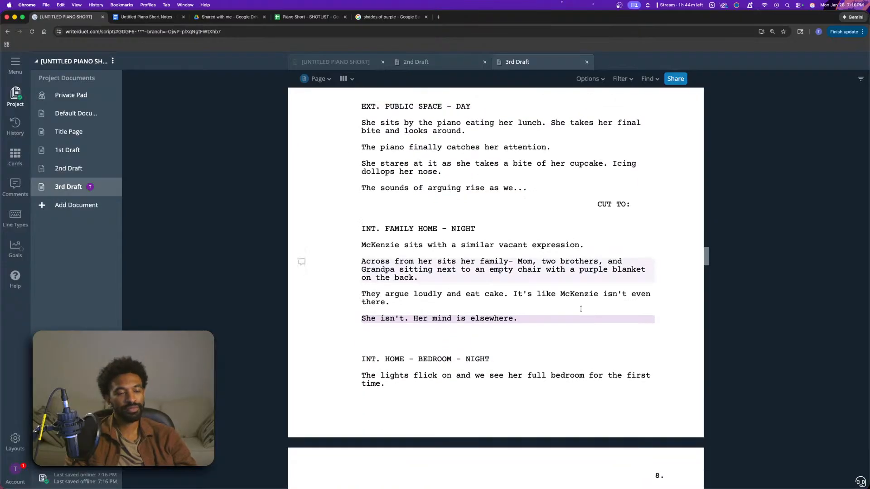
{"action": "left_click", "coordinate": [520, 335]}
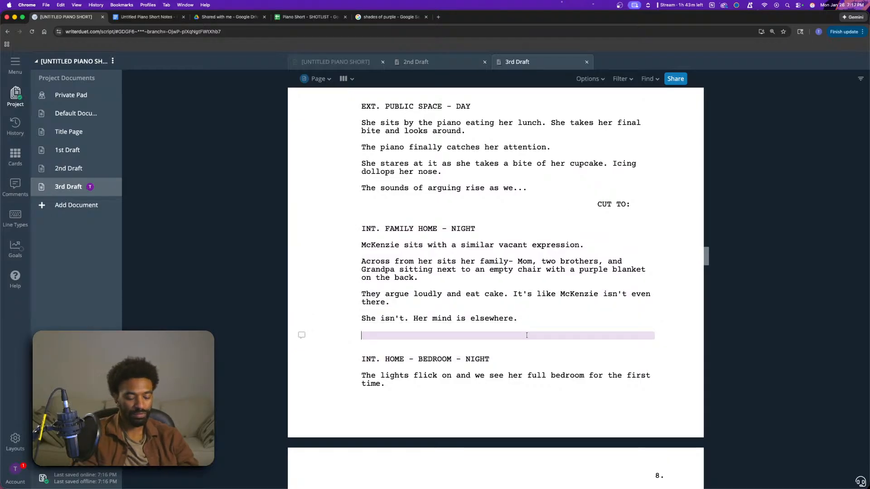
{"action": "left_click", "coordinate": [532, 320]}
{"action": "type", "text": "The"}
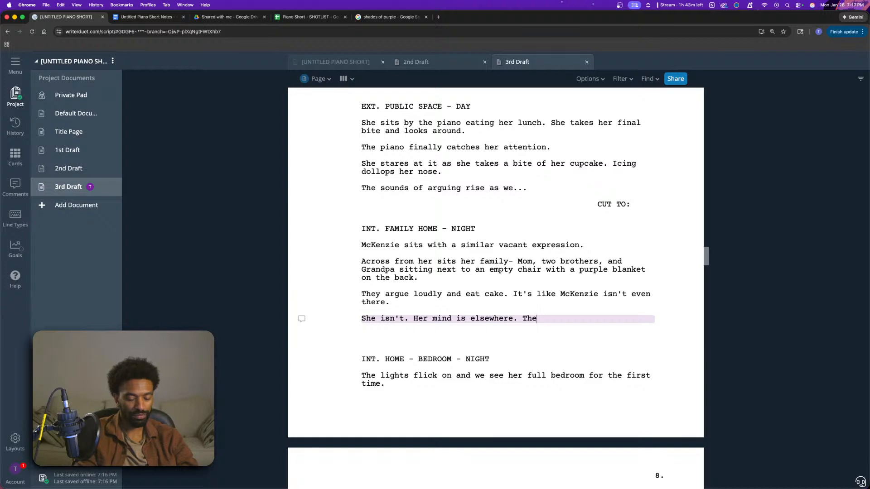
{"action": "type", "text": "n she remembers something"}
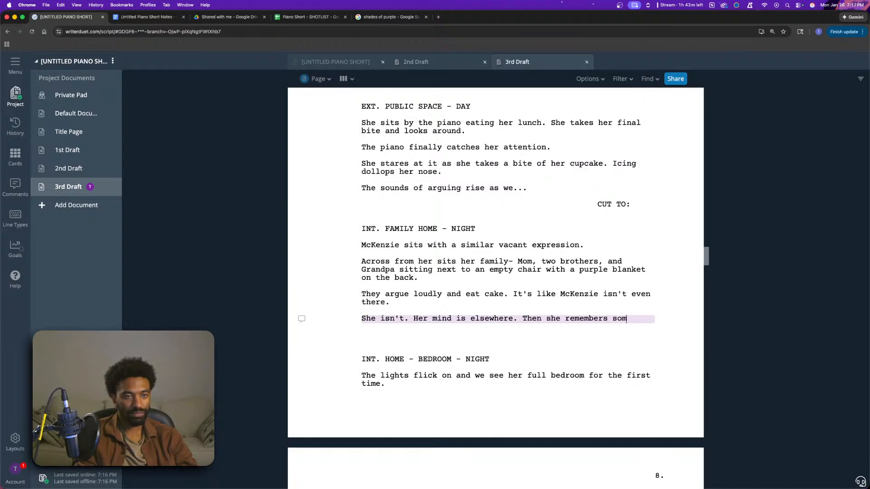
{"action": "key", "text": "BackSpace"}
{"action": "key", "text": "BackSpace"}
{"action": "key", "text": "BackSpace"}
{"action": "key", "text": "BackSpace"}
{"action": "key", "text": "BackSpace"}
{"action": "key", "text": "BackSpace"}
{"action": "key", "text": "BackSpace"}
{"action": "key", "text": "BackSpace"}
{"action": "key", "text": "BackSpace"}
{"action": "type", "text": "something."}
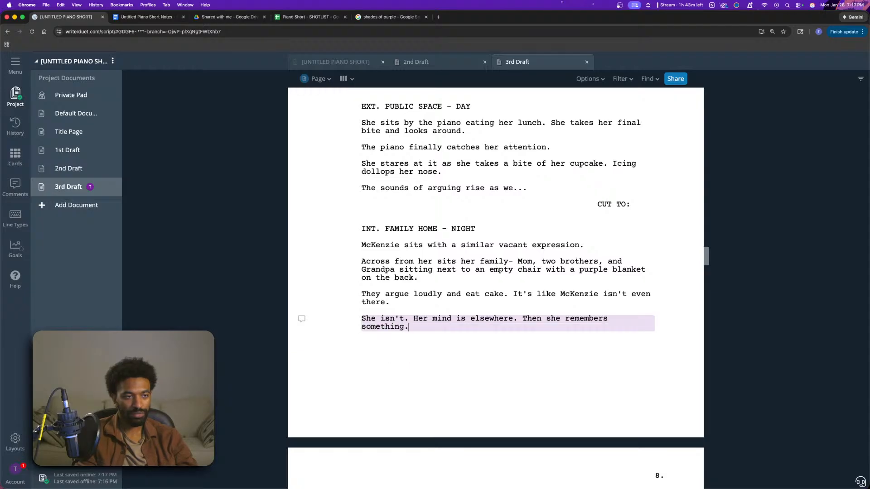
- Try shortening the added sentence to "Then she remembers." and put the word "something" back
{"action": "key", "text": "BackSpace"}
{"action": "key", "text": "BackSpace"}
{"action": "key", "text": "BackSpace"}
{"action": "key", "text": "BackSpace"}
{"action": "key", "text": "BackSpace"}
{"action": "key", "text": "BackSpace"}
{"action": "key", "text": "BackSpace"}
{"action": "key", "text": "BackSpace"}
{"action": "key", "text": "BackSpace"}
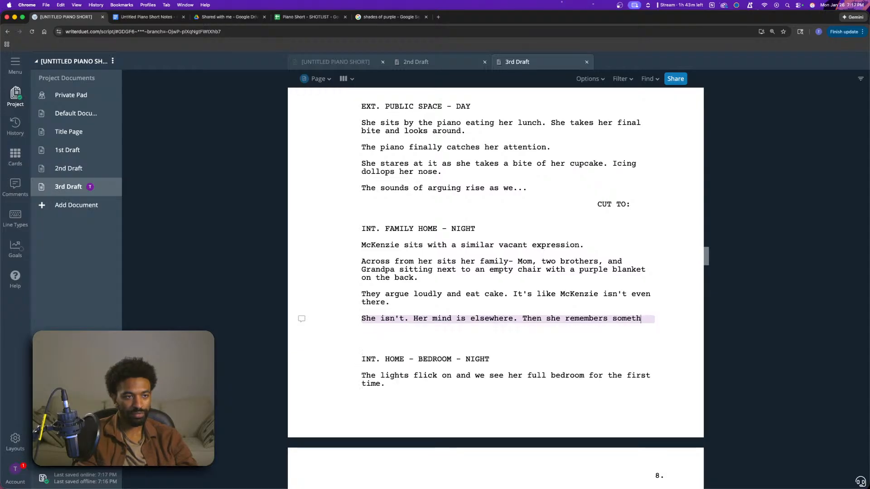
{"action": "type", "text": "."}
{"action": "key", "text": "Return"}
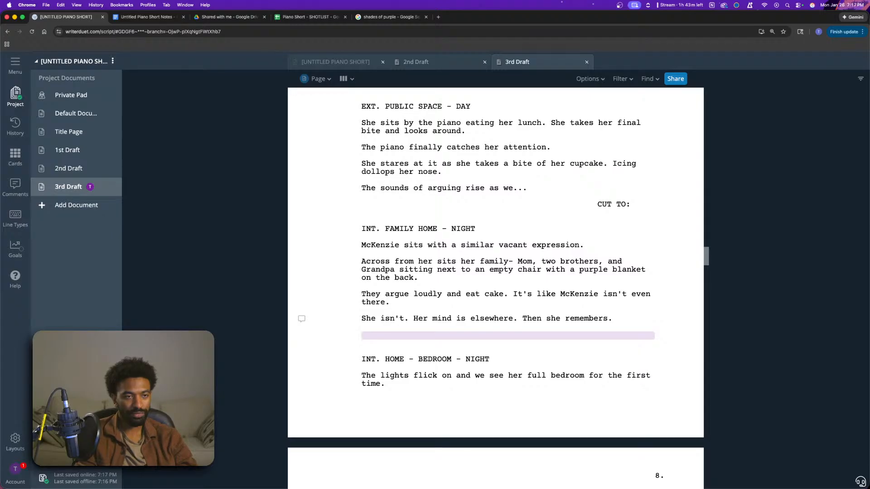
{"action": "key", "text": "BackSpace"}
{"action": "key", "text": "BackSpace"}
{"action": "type", "text": "somet"}
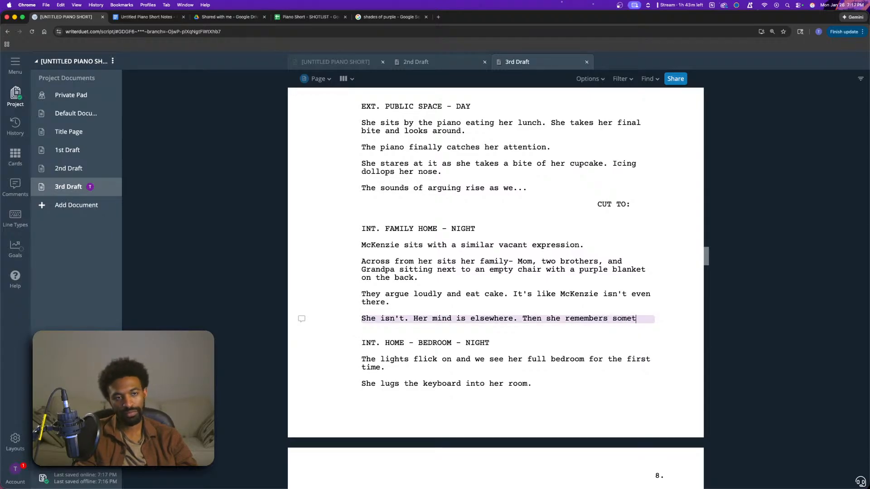
{"action": "type", "text": "hing."}
- Add a new action line below it reading "She stands up and leaves the room"
{"action": "key", "text": "Return"}
{"action": "type", "text": "She s"}
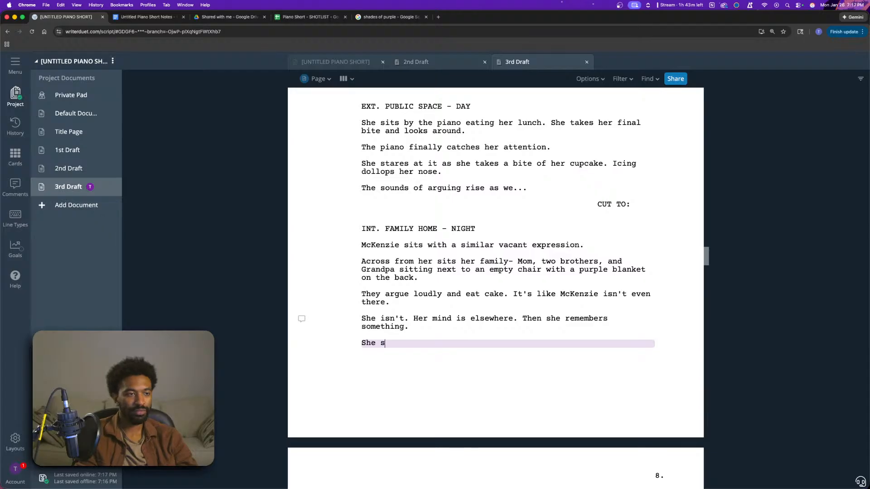
{"action": "type", "text": "tands up and leave"}
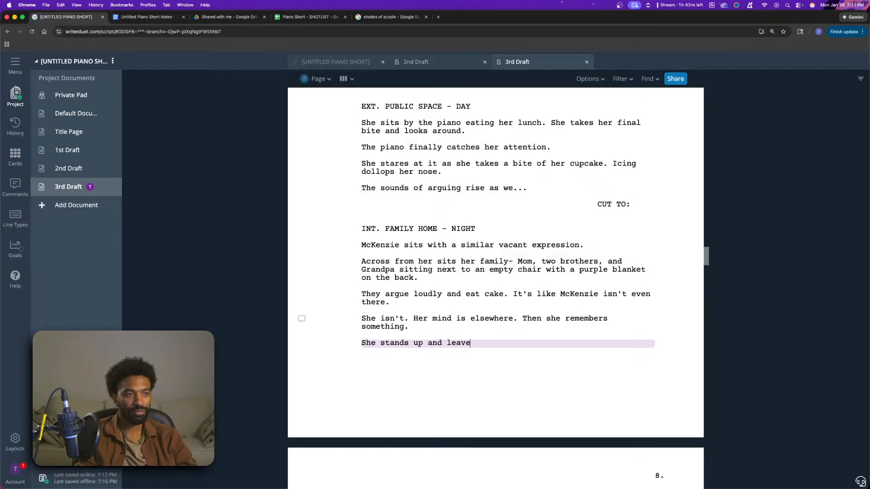
{"action": "type", "text": "s the room"}
- Change the family home scene heading to "INT. FAMILY HOME - DINING ROOM - NIGHT"
{"action": "left_click", "coordinate": [451, 229]}
{"action": "type", "text": "DINING RO"}
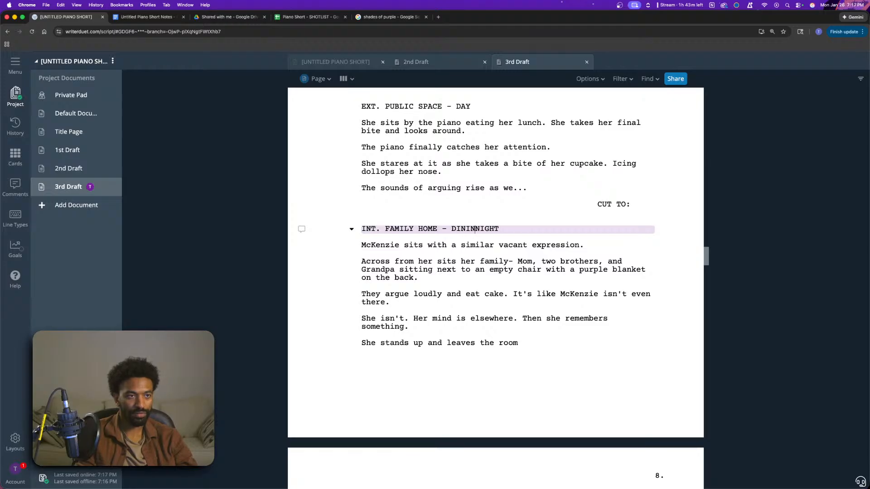
{"action": "type", "text": "OM -"}
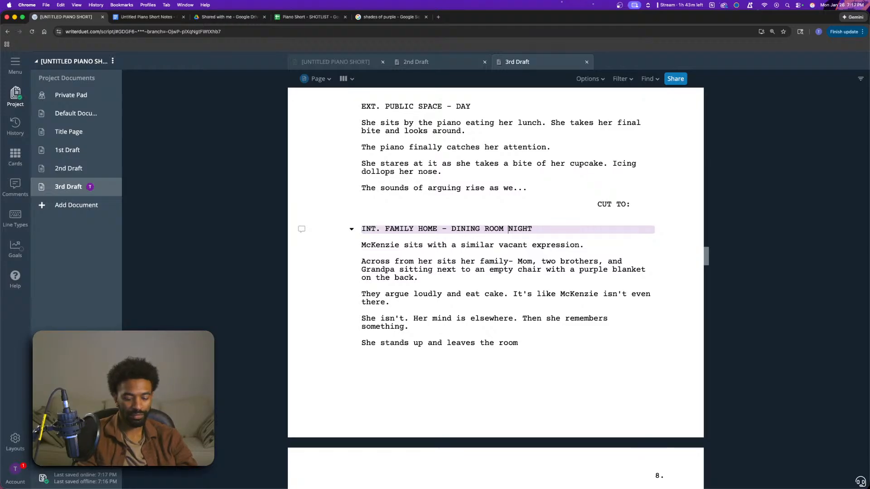
- Complete the line about her leaving the room with a period and the sentence "The family doesn't even notice."
{"action": "scroll", "coordinate": [539, 317], "scroll_direction": "down", "scroll_amount": 2}
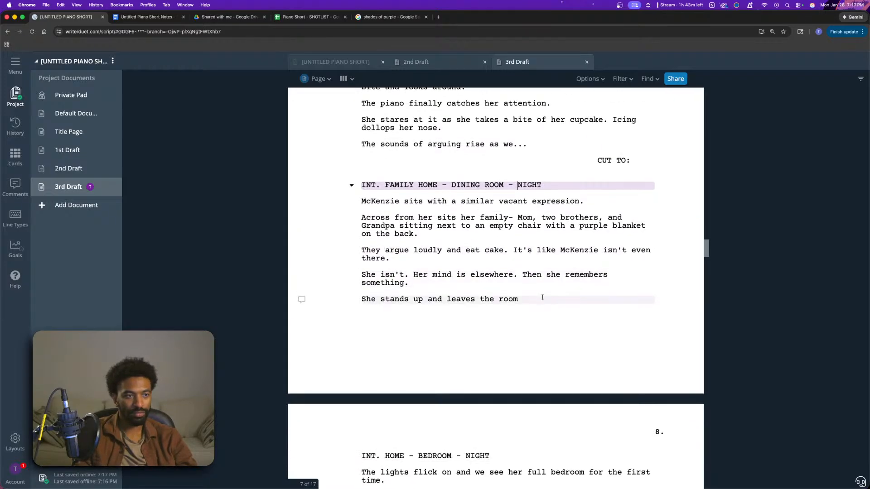
{"action": "left_click", "coordinate": [541, 299]}
{"action": "type", "text": ". The fa"}
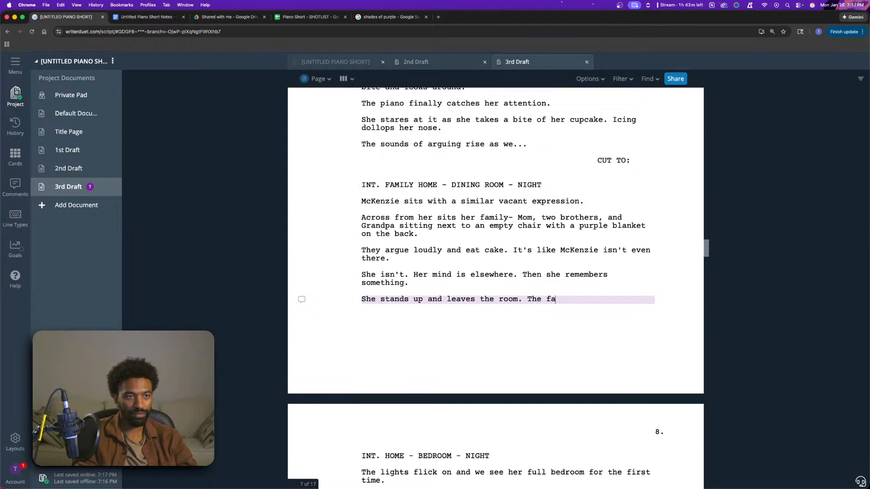
{"action": "type", "text": "mily keeps"}
{"action": "key", "text": "BackSpace"}
{"action": "key", "text": "BackSpace"}
{"action": "key", "text": "BackSpace"}
{"action": "key", "text": "BackSpace"}
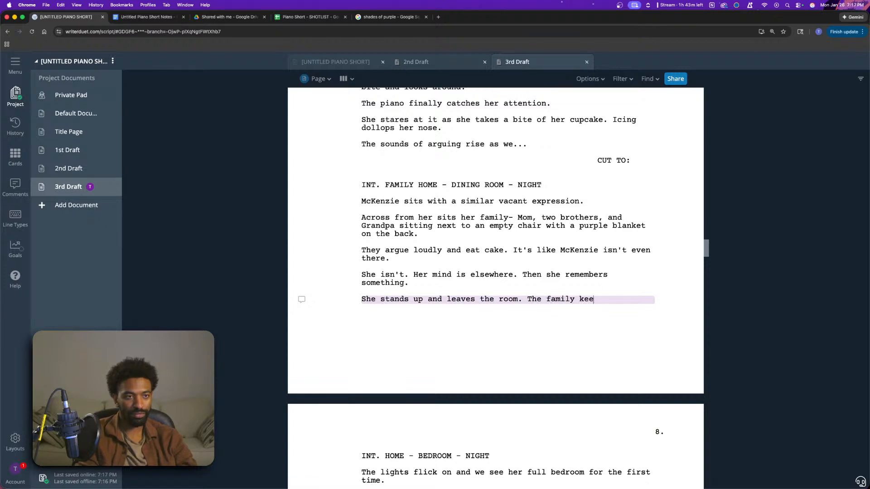
{"action": "key", "text": "BackSpace"}
{"action": "type", "text": "doesn't"}
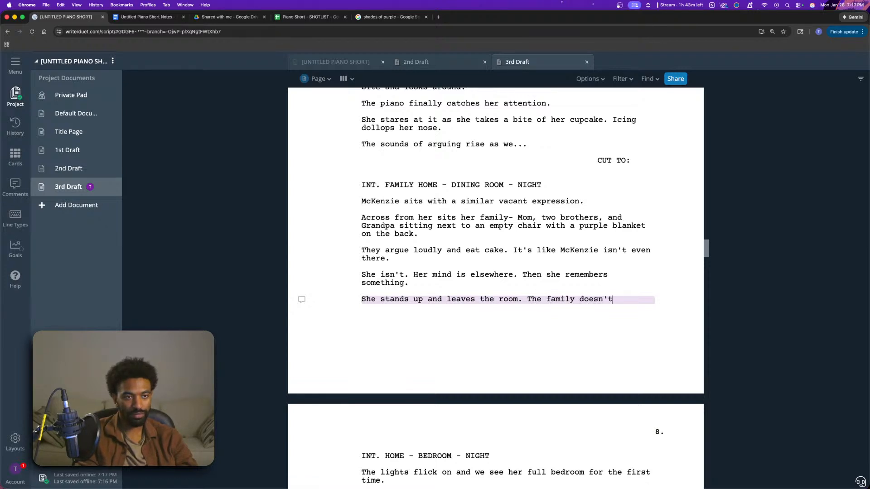
{"action": "type", "text": " even notice."}
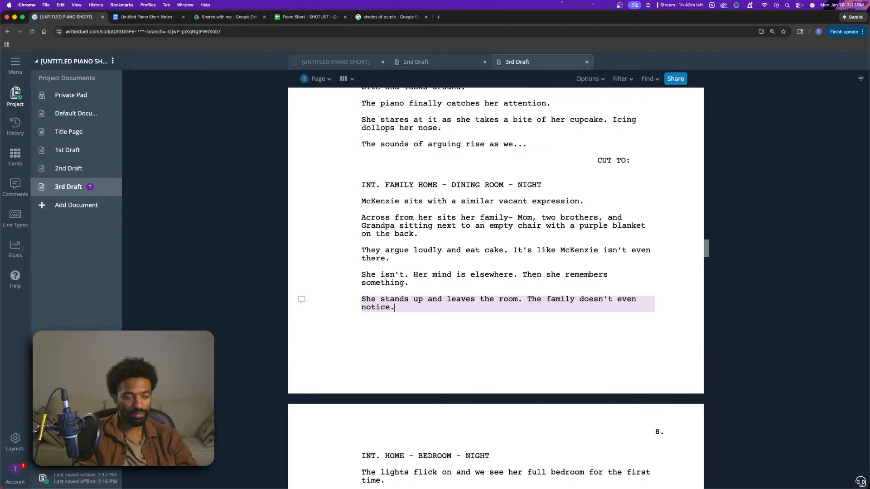
- Add the scene heading "INT. FAMILY HOME - CLOSET - NIGHT" after the line about the family not noticing
{"action": "key", "text": "Return"}
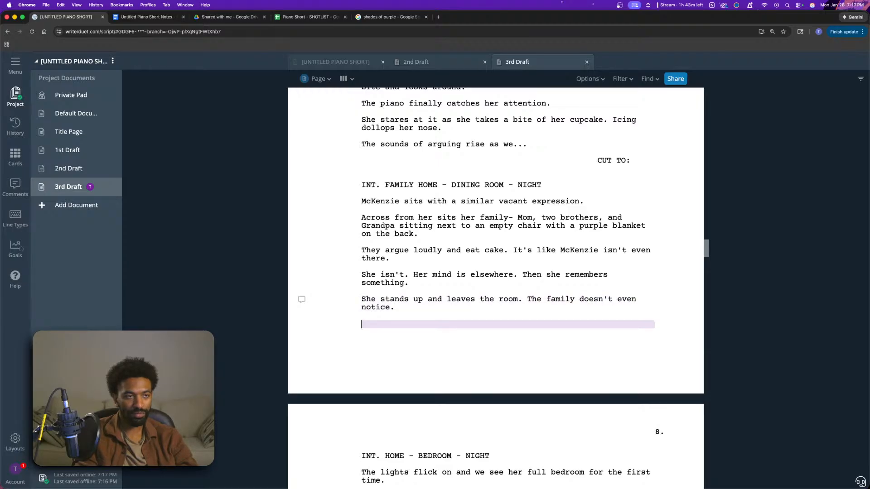
{"action": "type", "text": "INT. FAMILY HOME - CLOSET - NIGHT"}
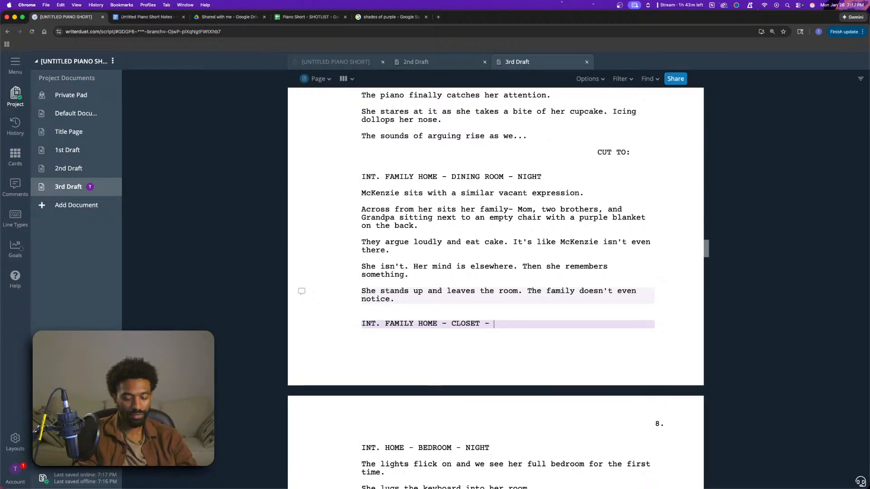
{"action": "key", "text": "Return"}
- Write the closet scene's action line "A door opens revealing McKenzie staring down at something in the foreground."
{"action": "type", "text": "A door opens "}
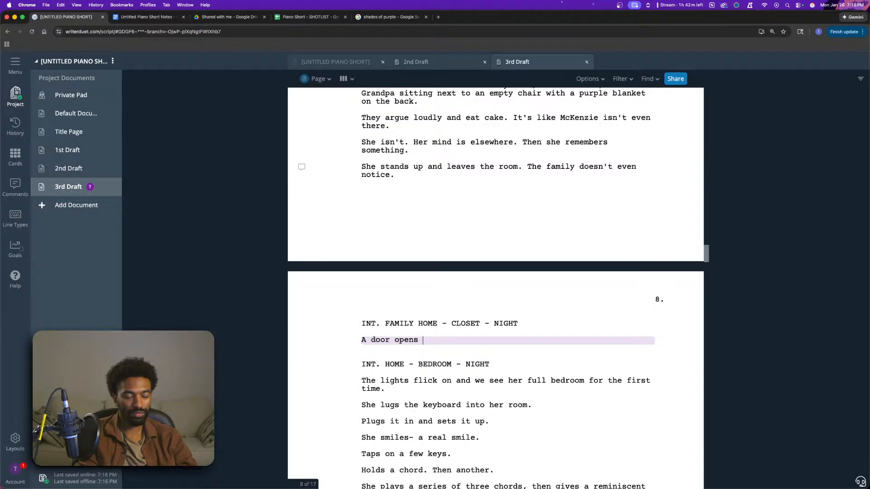
{"action": "type", "text": "revealing McK"}
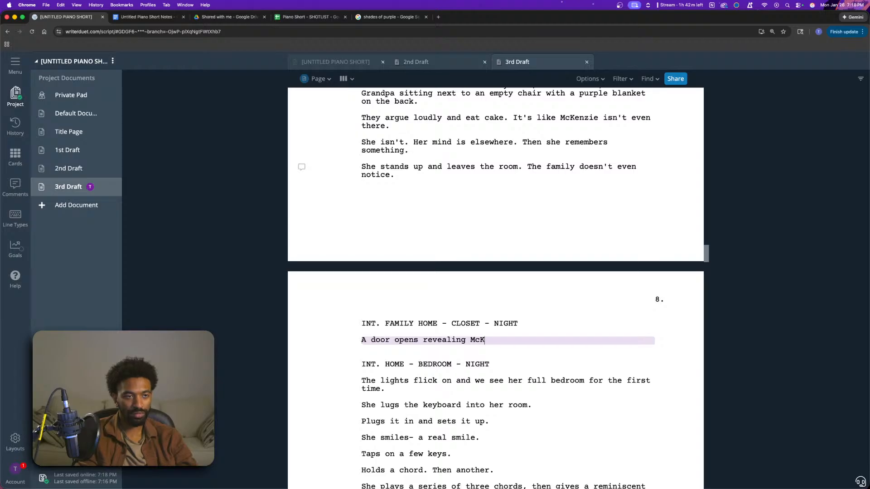
{"action": "type", "text": "enzie staring down"}
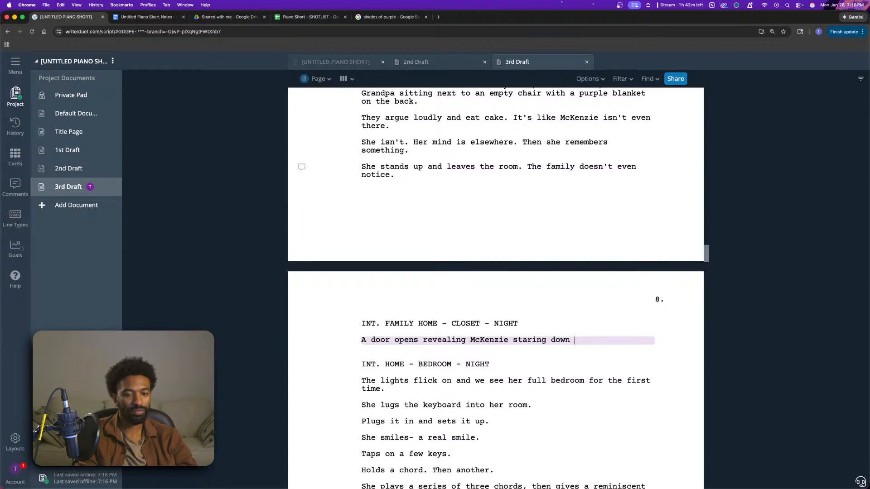
{"action": "type", "text": "at some"}
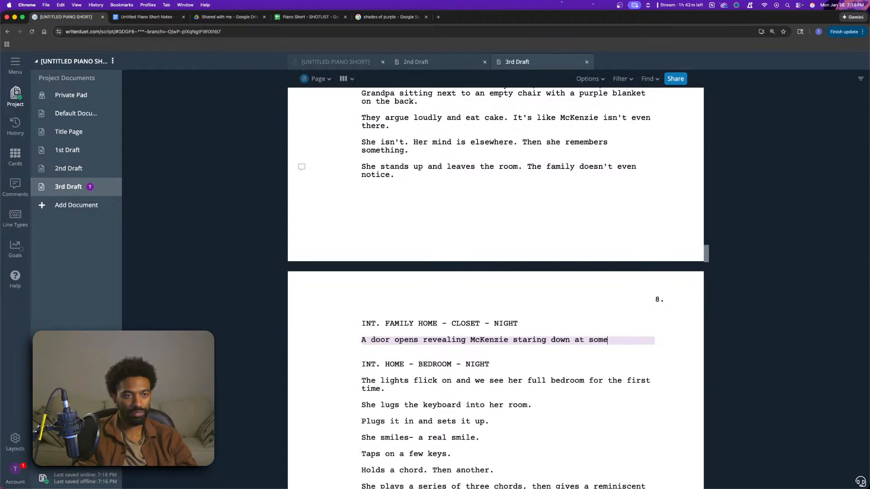
{"action": "type", "text": "thing in the foreground"}
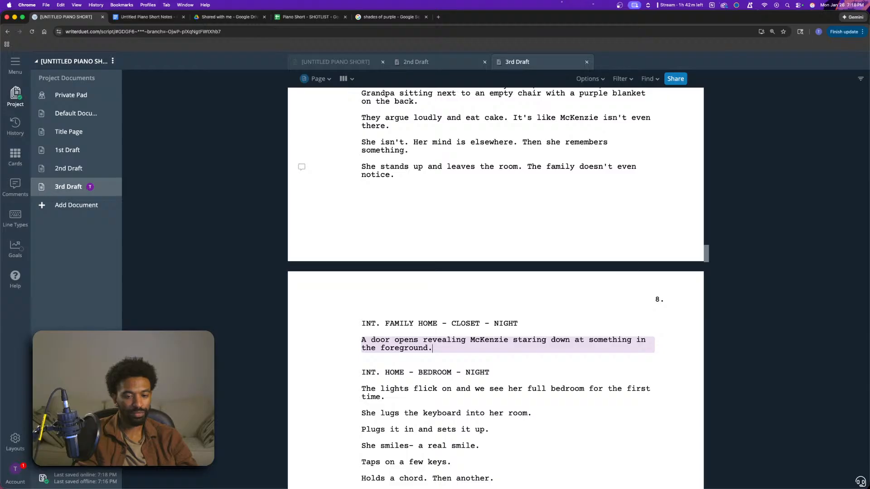
{"action": "type", "text": ". She smiles"}
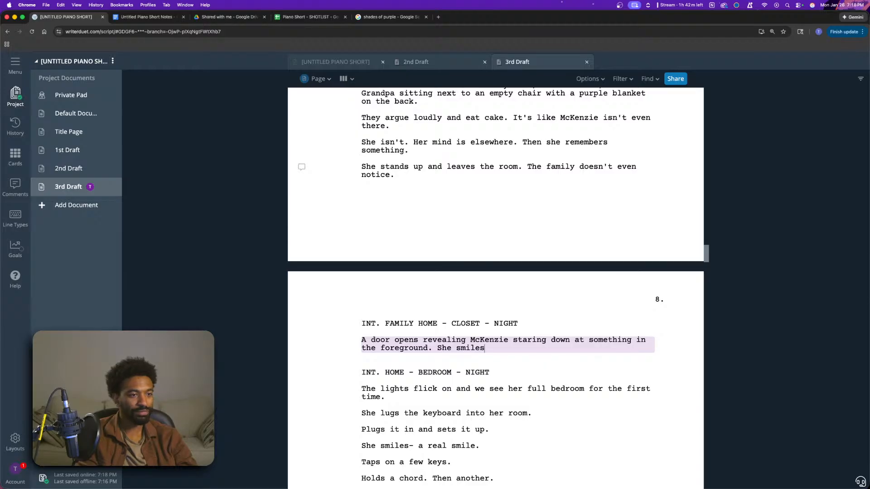
{"action": "key", "text": "BackSpace"}
{"action": "key", "text": "BackSpace"}
{"action": "key", "text": "BackSpace"}
{"action": "key", "text": "BackSpace"}
{"action": "key", "text": "BackSpace"}
{"action": "key", "text": "BackSpace"}
{"action": "key", "text": "BackSpace"}
{"action": "key", "text": "BackSpace"}
{"action": "key", "text": "BackSpace"}
{"action": "key", "text": "BackSpace"}
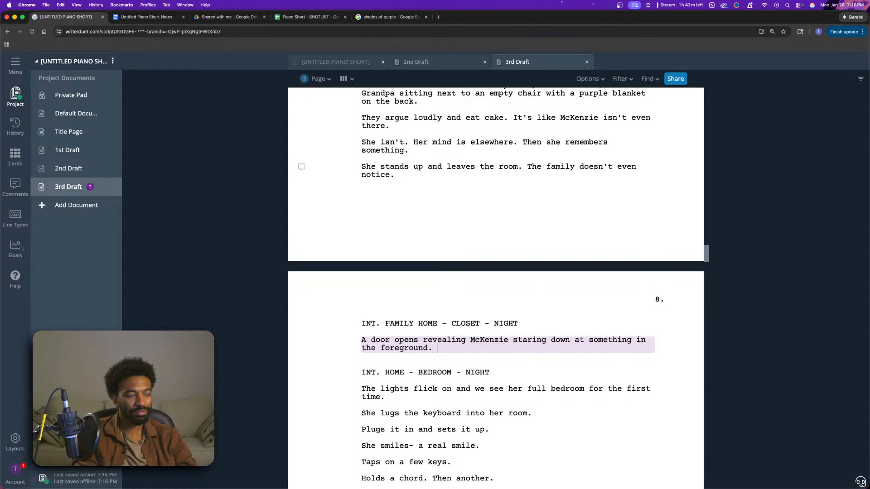
{"action": "type", "text": "She"}
{"action": "key", "text": "BackSpace"}
{"action": "key", "text": "BackSpace"}
{"action": "key", "text": "BackSpace"}
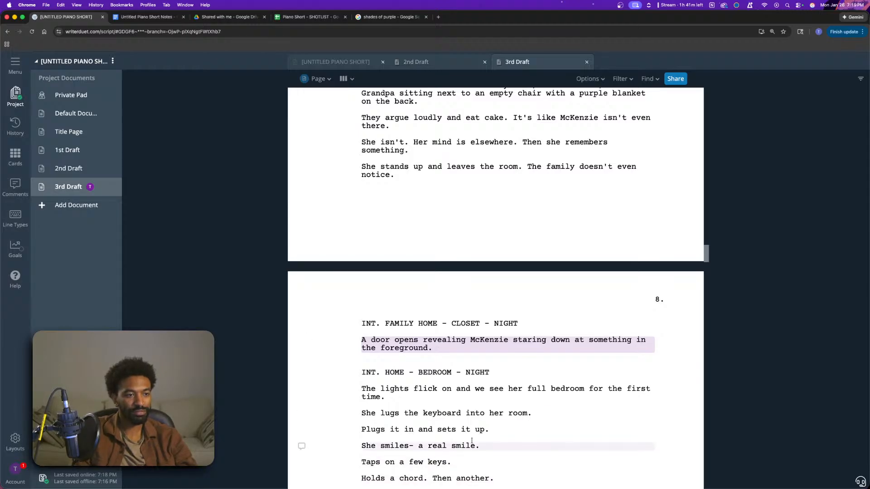
- Move the line "She smiles- a real smile." from the bedroom scene to its own action line at the end of the closet scene
{"action": "left_click_drag", "start_coordinate": [481, 447], "coordinate": [361, 447]}
{"action": "key", "text": "super+c"}
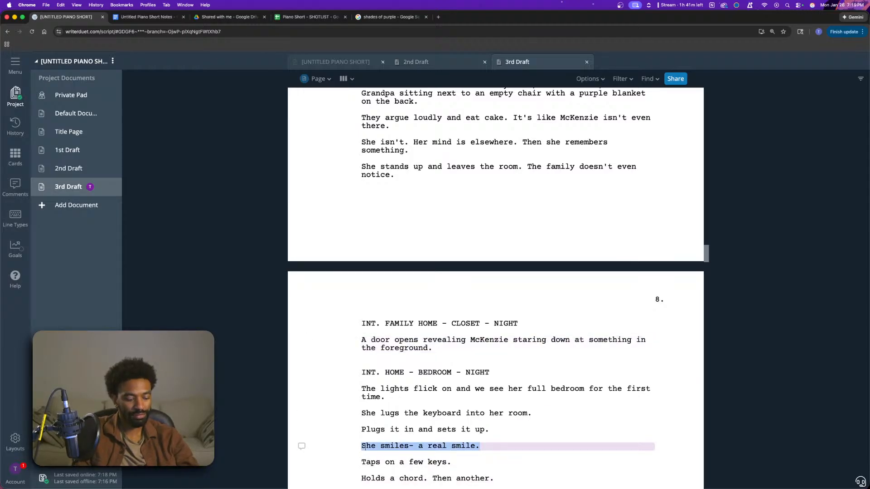
{"action": "key", "text": "BackSpace"}
{"action": "key", "text": "BackSpace"}
{"action": "left_click", "coordinate": [471, 348]}
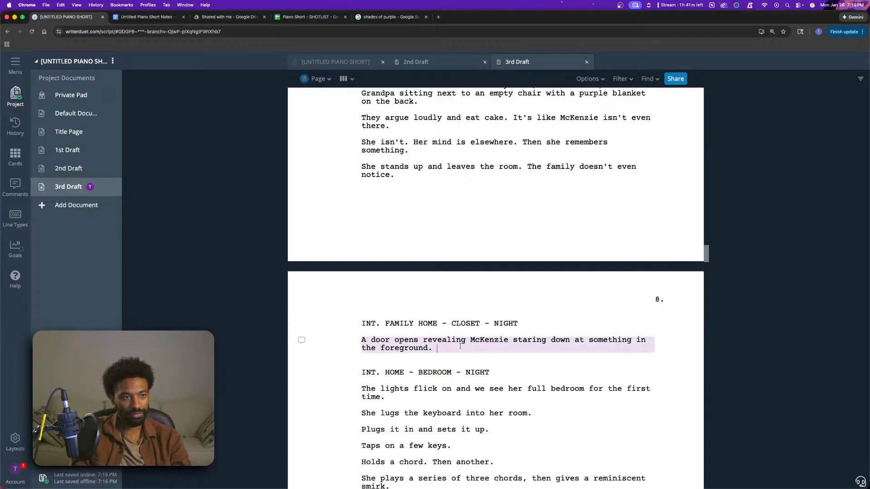
{"action": "key", "text": "Return"}
{"action": "key", "text": "super+v"}
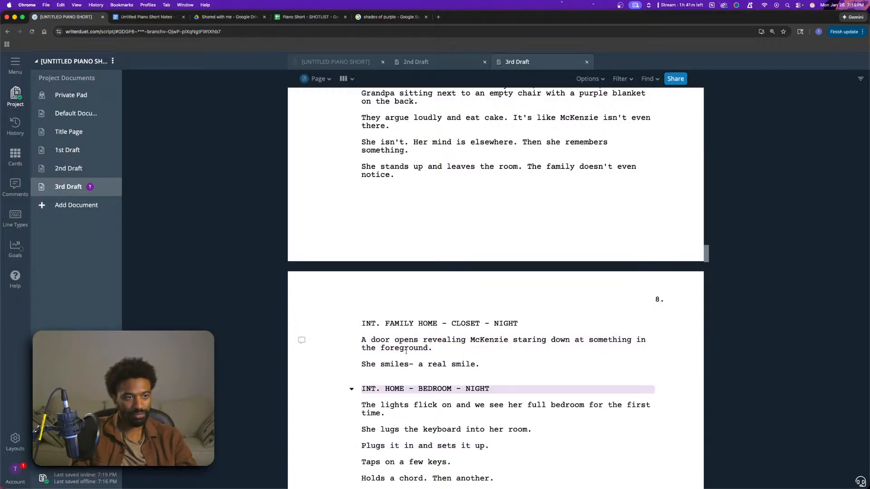
{"action": "key", "text": "Up"}
- Shorten the bedroom scene line "Plugs it in and sets it up." to "Sets it up."
{"action": "scroll", "coordinate": [508, 361], "scroll_direction": "down", "scroll_amount": 5}
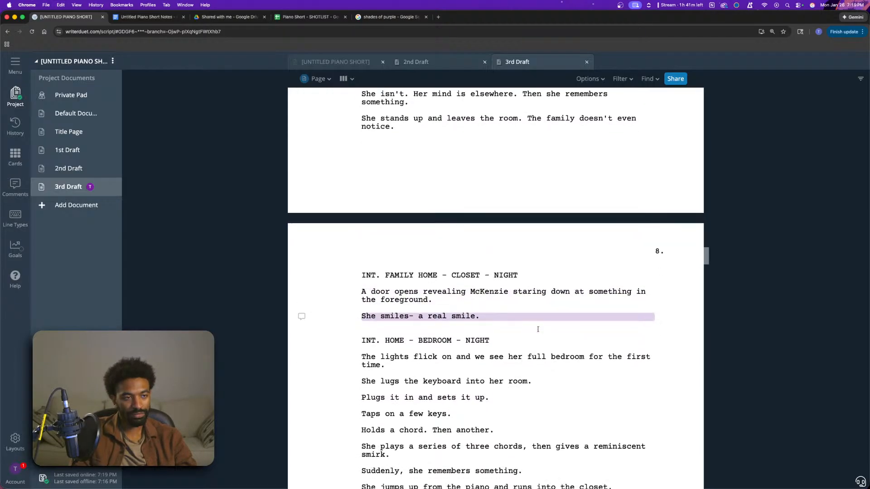
{"action": "scroll", "coordinate": [627, 285], "scroll_direction": "up", "scroll_amount": 10}
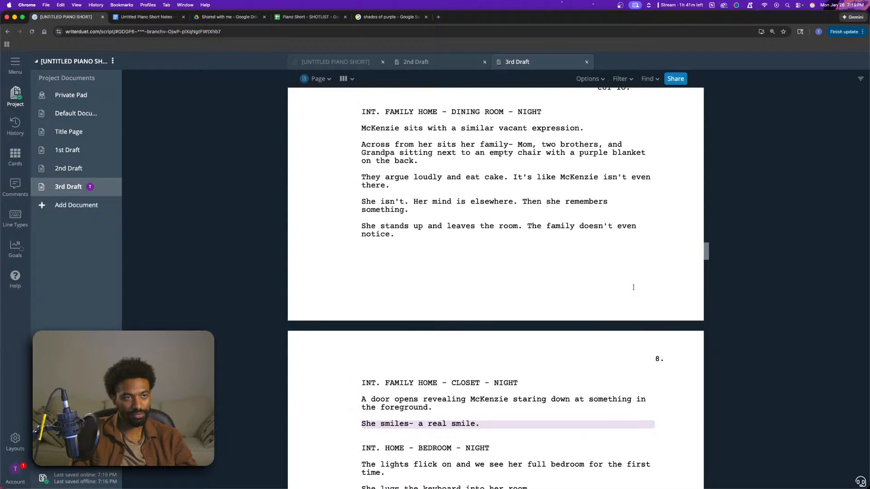
{"action": "scroll", "coordinate": [633, 288], "scroll_direction": "up", "scroll_amount": 2}
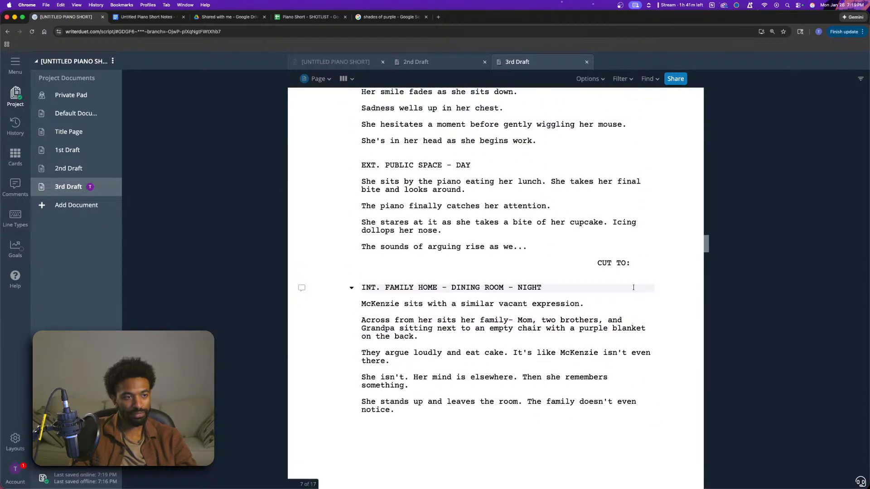
{"action": "scroll", "coordinate": [633, 287], "scroll_direction": "down", "scroll_amount": 10}
{"action": "left_click", "coordinate": [429, 322]}
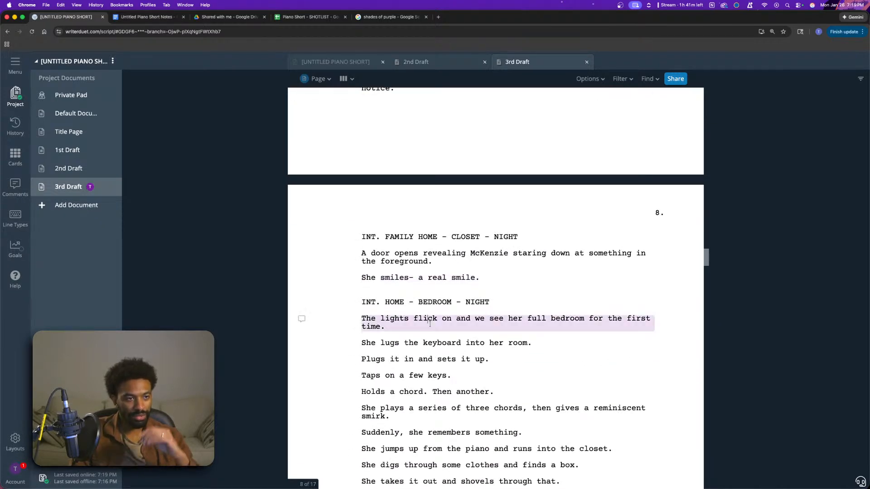
{"action": "left_click", "coordinate": [536, 344]}
{"action": "left_click", "coordinate": [495, 355]}
{"action": "scroll", "coordinate": [490, 336], "scroll_direction": "down", "scroll_amount": 2}
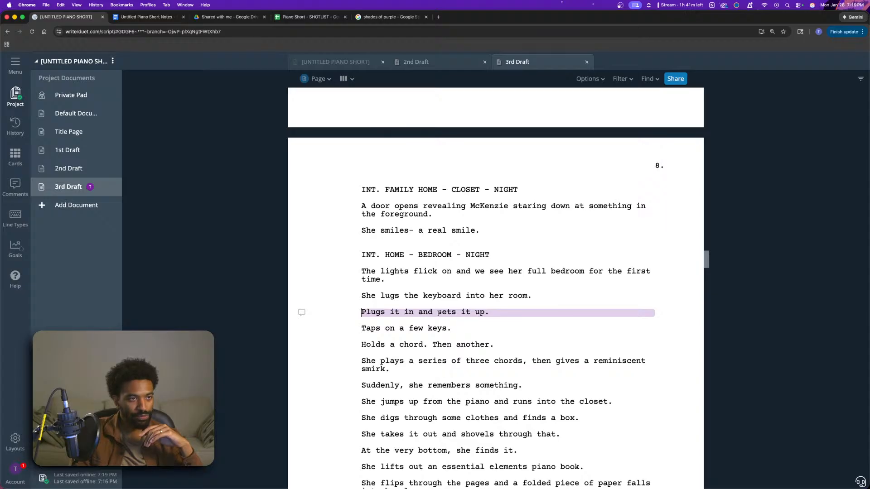
{"action": "left_click_drag", "start_coordinate": [438, 312], "coordinate": [361, 312]}
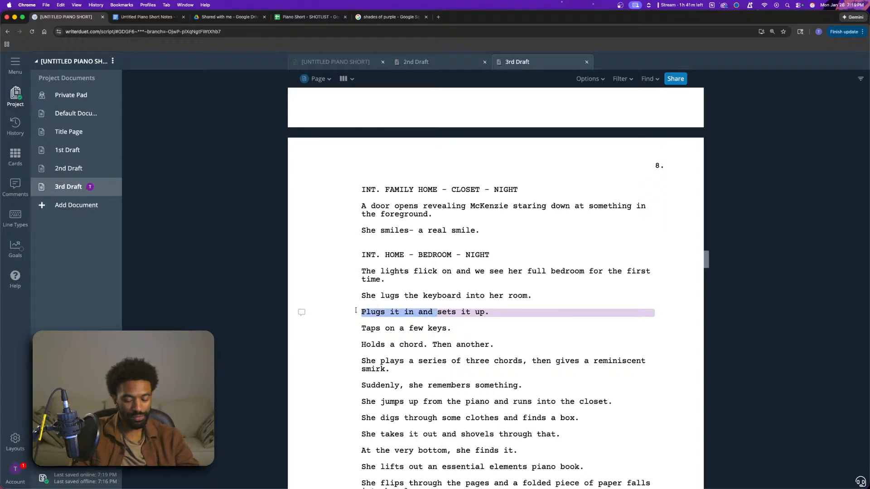
{"action": "key", "text": "BackSpace"}
{"action": "key", "text": "Delete"}
{"action": "type", "text": "S"}
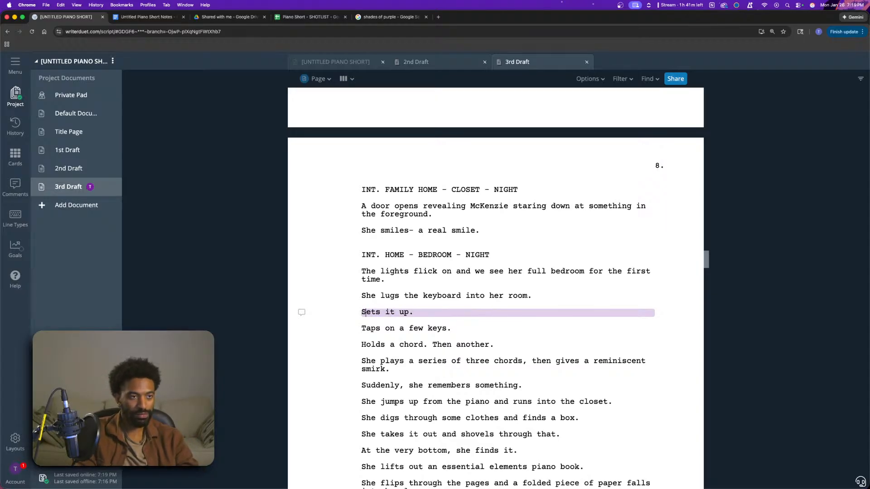
- Read through the bedroom scene's action lines, from tapping the keys to McKenzie suddenly remembering something
{"action": "left_click", "coordinate": [474, 328]}
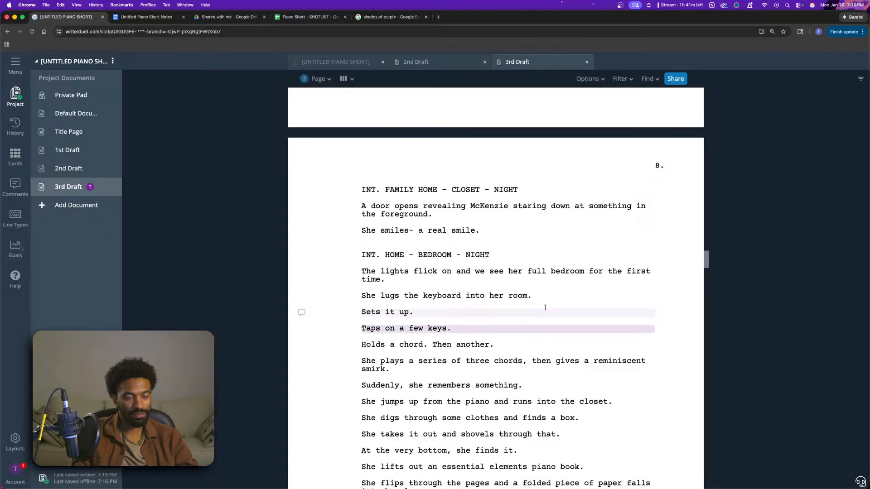
{"action": "scroll", "coordinate": [509, 306], "scroll_direction": "down", "scroll_amount": 1}
{"action": "left_click", "coordinate": [509, 306]}
{"action": "left_click", "coordinate": [503, 328]}
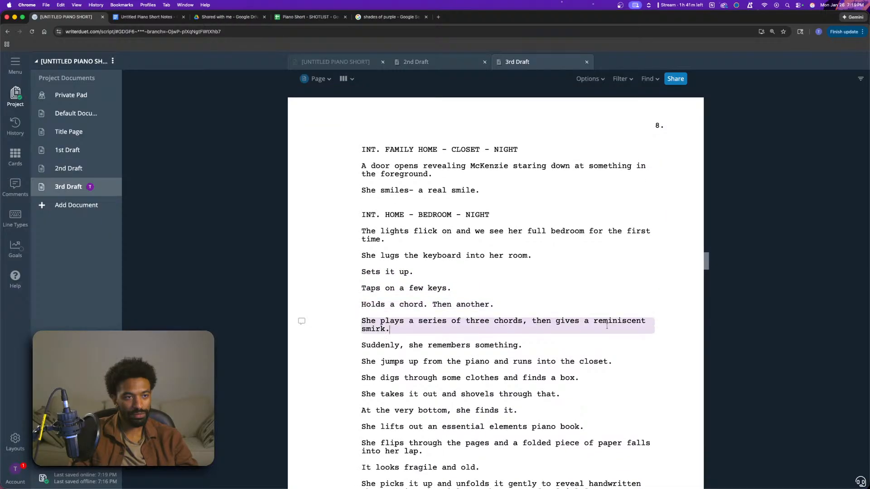
{"action": "left_click", "coordinate": [546, 361]}
{"action": "left_click", "coordinate": [546, 345]}
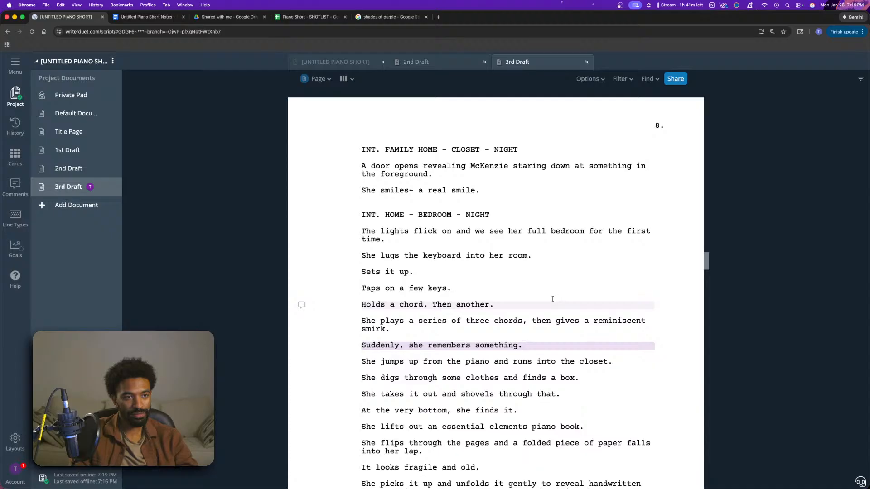
{"action": "scroll", "coordinate": [554, 300], "scroll_direction": "down", "scroll_amount": 1}
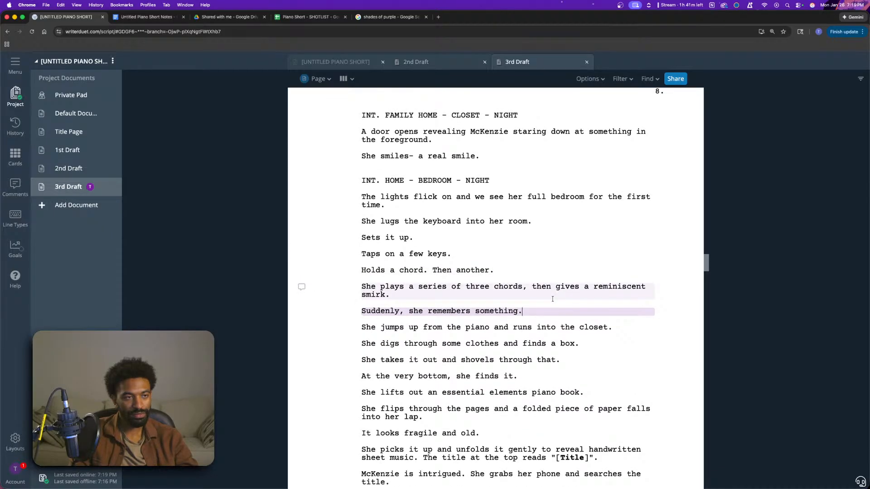
- Reword the dining room sentence "Then she remembers something." to "Then- a revelation."
{"action": "scroll", "coordinate": [552, 298], "scroll_direction": "up", "scroll_amount": 7}
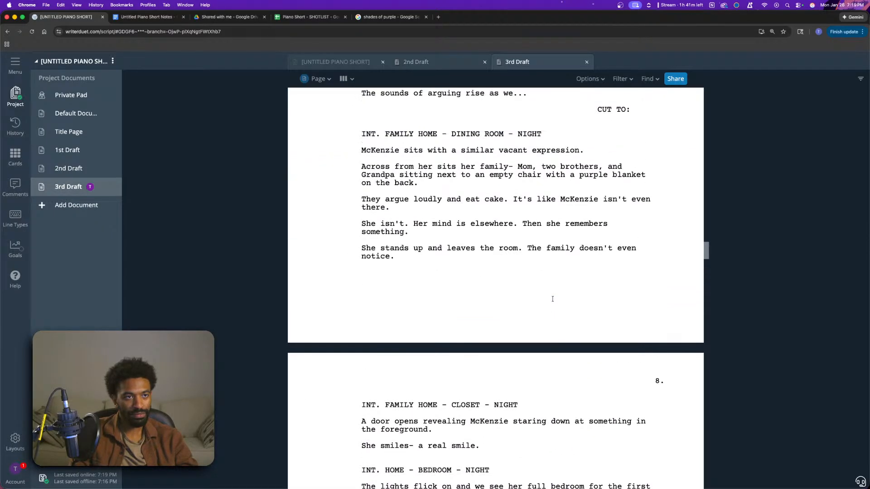
{"action": "left_click", "coordinate": [521, 290]}
{"action": "left_click", "coordinate": [414, 238]}
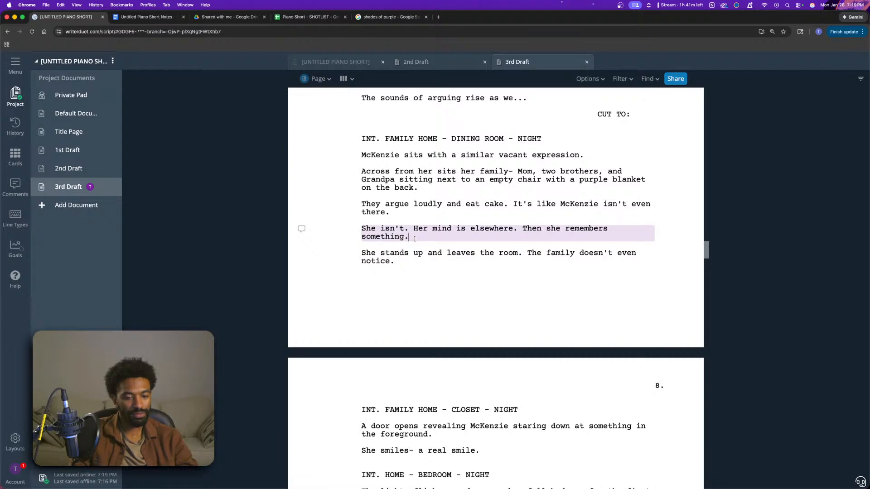
{"action": "left_click_drag", "start_coordinate": [519, 236], "coordinate": [546, 228]}
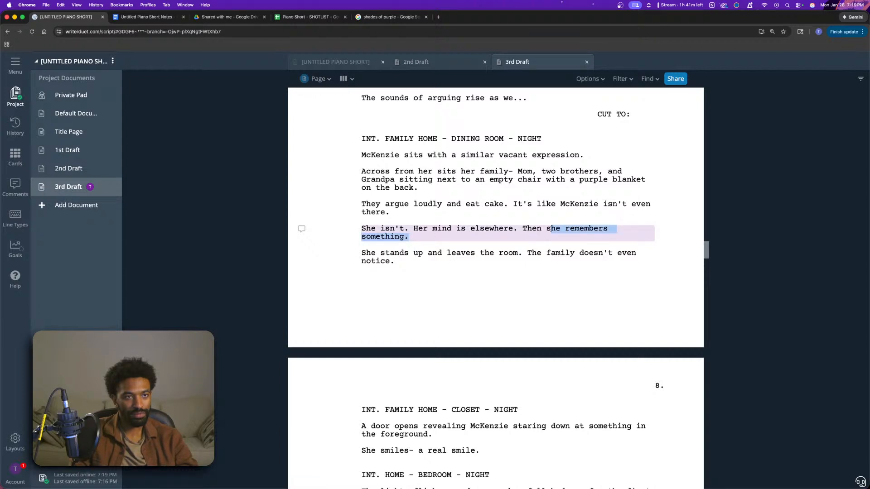
{"action": "type", "text": "a revelation."}
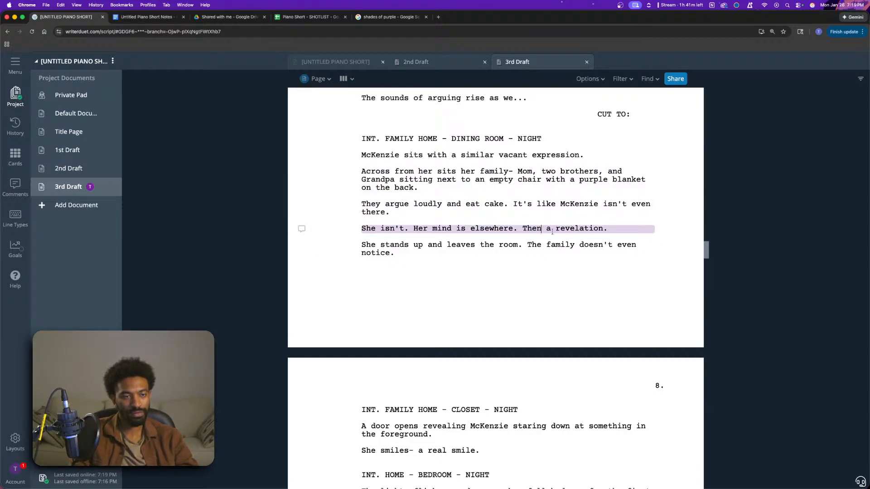
{"action": "type", "text": "-"}
{"action": "key", "text": "End"}
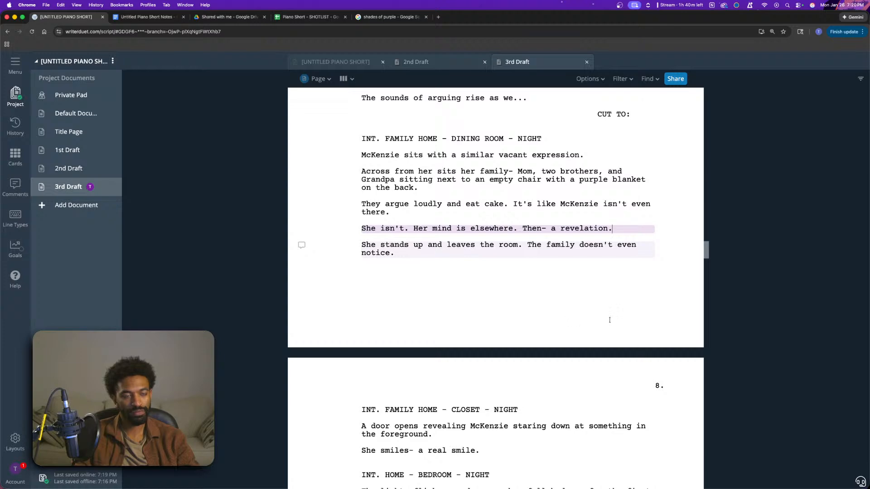
{"action": "scroll", "coordinate": [612, 320], "scroll_direction": "down", "scroll_amount": 5}
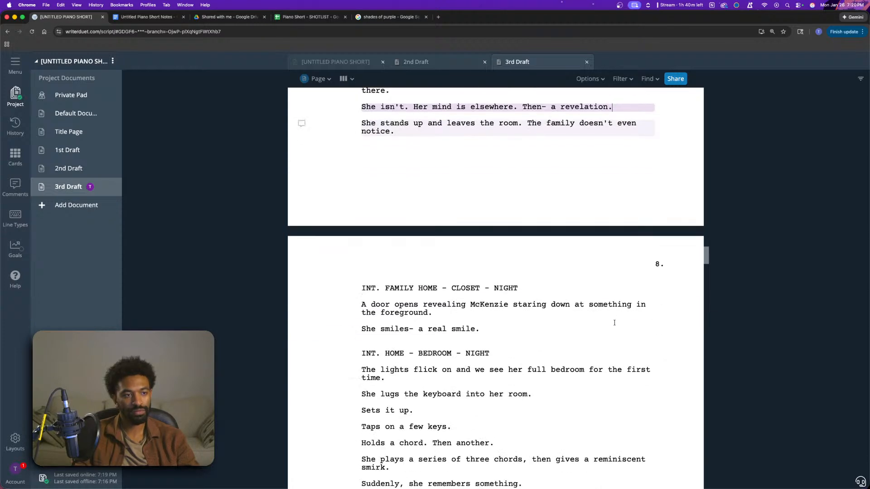
- Delete the page 8 action lines from the phone search for the title through "She looks back at the keyboard."
{"action": "scroll", "coordinate": [615, 322], "scroll_direction": "up", "scroll_amount": 8}
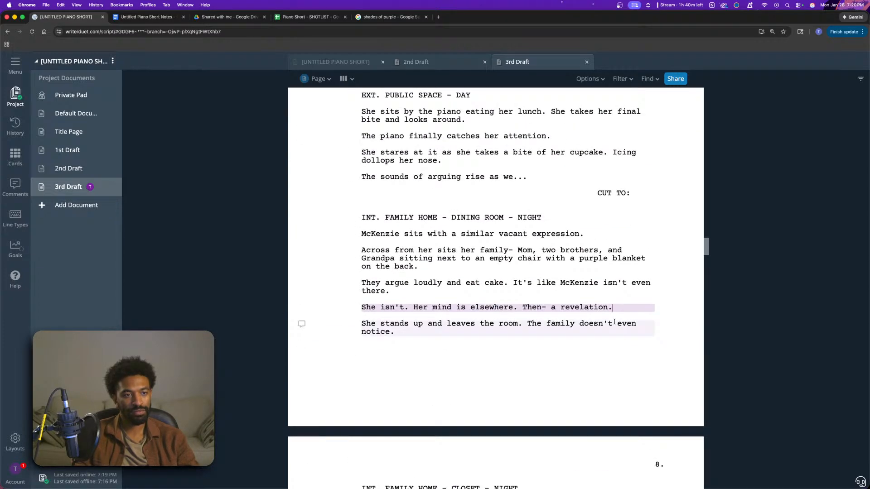
{"action": "scroll", "coordinate": [615, 323], "scroll_direction": "down", "scroll_amount": 10}
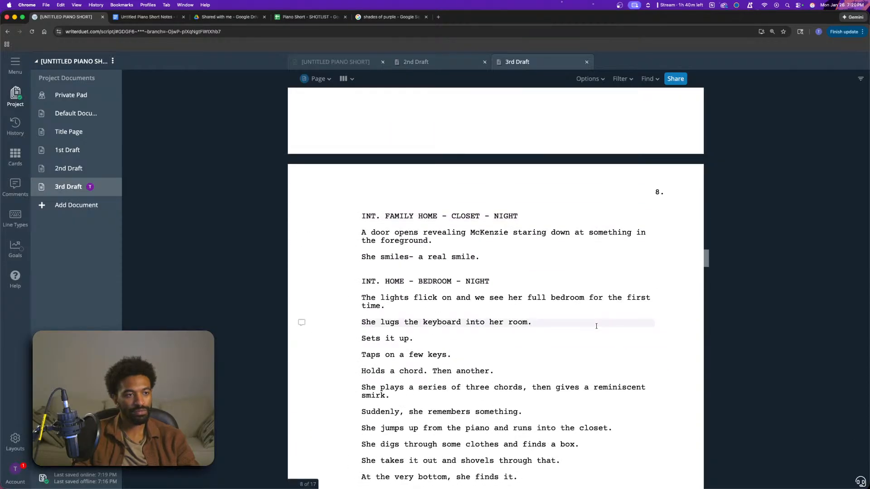
{"action": "scroll", "coordinate": [597, 326], "scroll_direction": "down", "scroll_amount": 2}
{"action": "scroll", "coordinate": [597, 326], "scroll_direction": "down", "scroll_amount": 6}
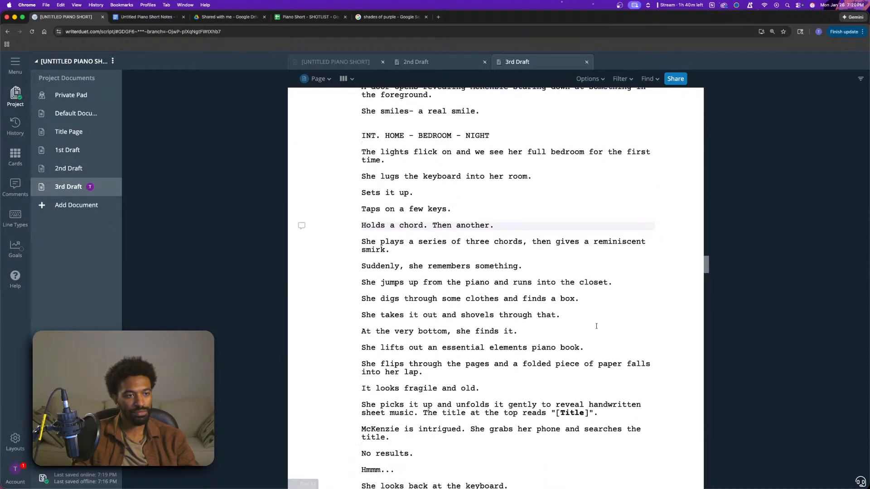
{"action": "scroll", "coordinate": [596, 326], "scroll_direction": "down", "scroll_amount": 1}
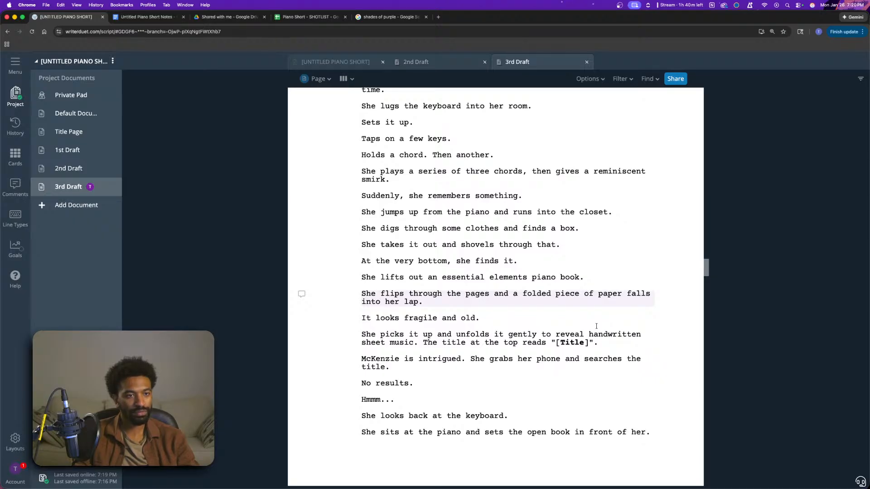
{"action": "scroll", "coordinate": [596, 326], "scroll_direction": "down", "scroll_amount": 1}
{"action": "scroll", "coordinate": [372, 308], "scroll_direction": "down", "scroll_amount": 2}
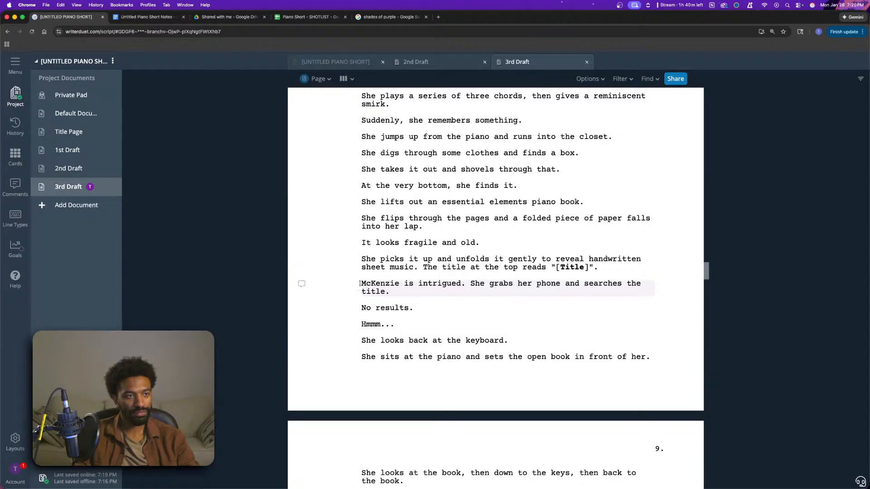
{"action": "left_click_drag", "start_coordinate": [361, 284], "coordinate": [391, 292]}
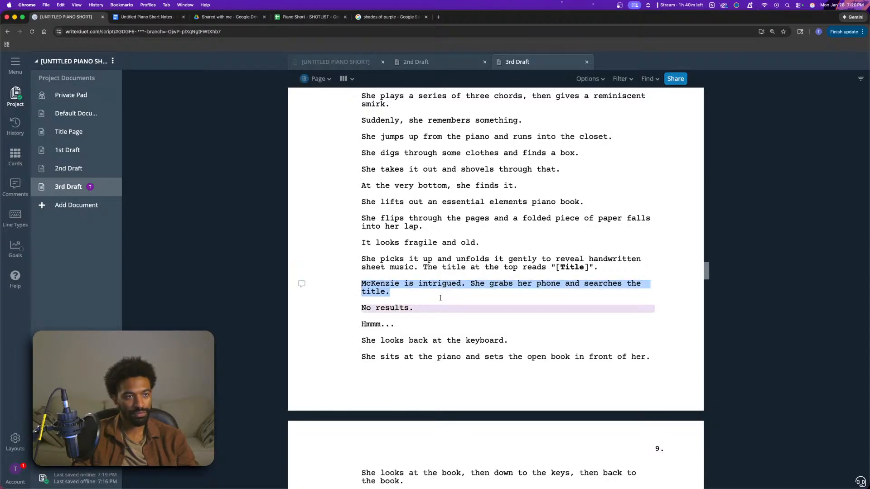
{"action": "left_click_drag", "start_coordinate": [453, 302], "coordinate": [515, 343]}
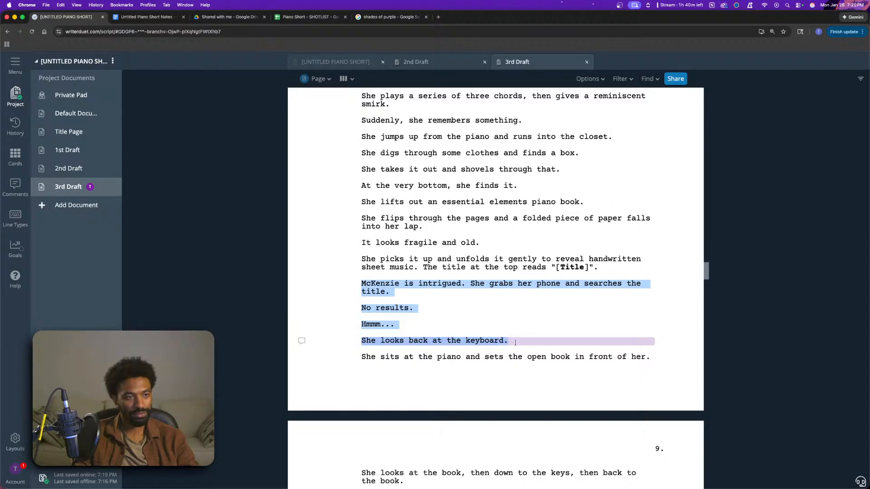
{"action": "key", "text": "BackSpace"}
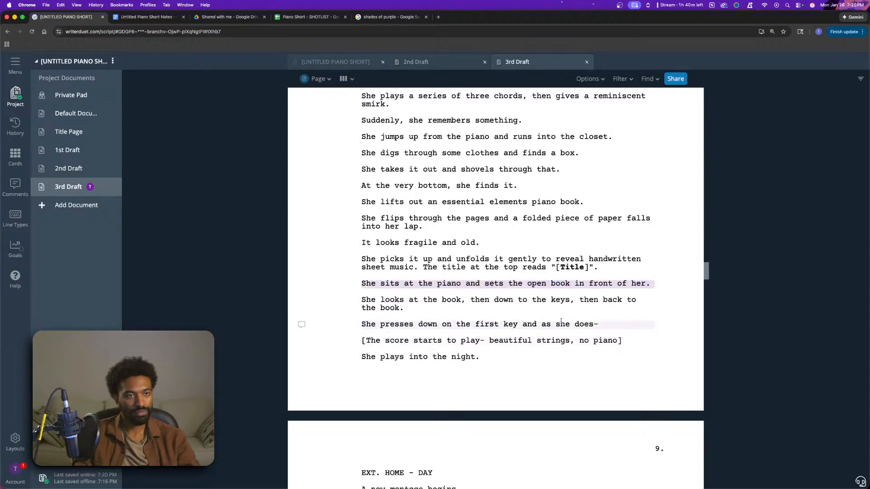
- In the Untitled Piano Short Notes document in Google Docs, colour the "TAKE OUT HER LOOKING UP THE SONG" comment dark green
{"action": "scroll", "coordinate": [630, 298], "scroll_direction": "down", "scroll_amount": 4}
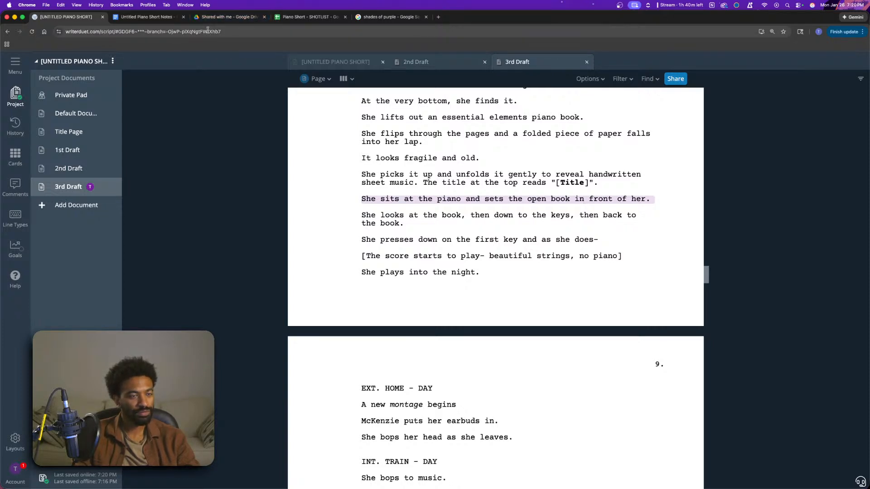
{"action": "left_click", "coordinate": [144, 17]}
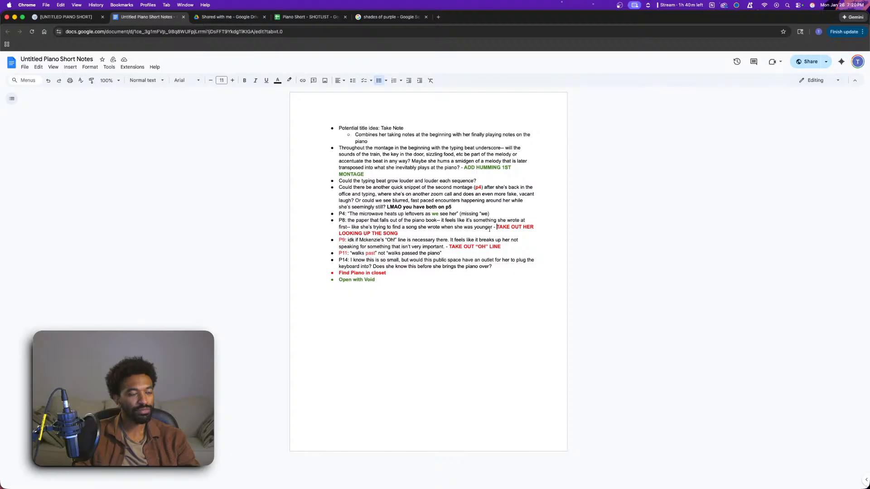
{"action": "left_click_drag", "start_coordinate": [496, 228], "coordinate": [400, 233]}
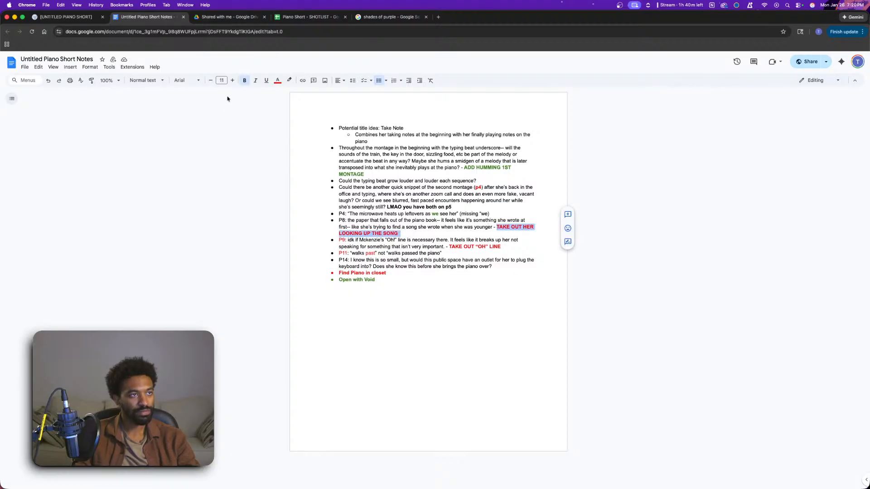
{"action": "left_click", "coordinate": [278, 80]}
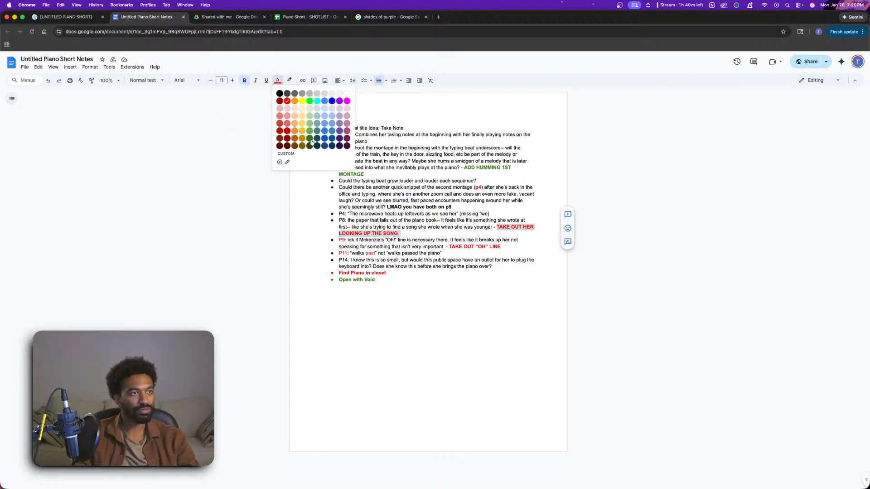
{"action": "left_click", "coordinate": [311, 142]}
- Back in the WriterDuet script, delete the "Oh!" dialogue and its character name after the alarm on page 10
{"action": "key", "text": "ctrl+shift+Tab"}
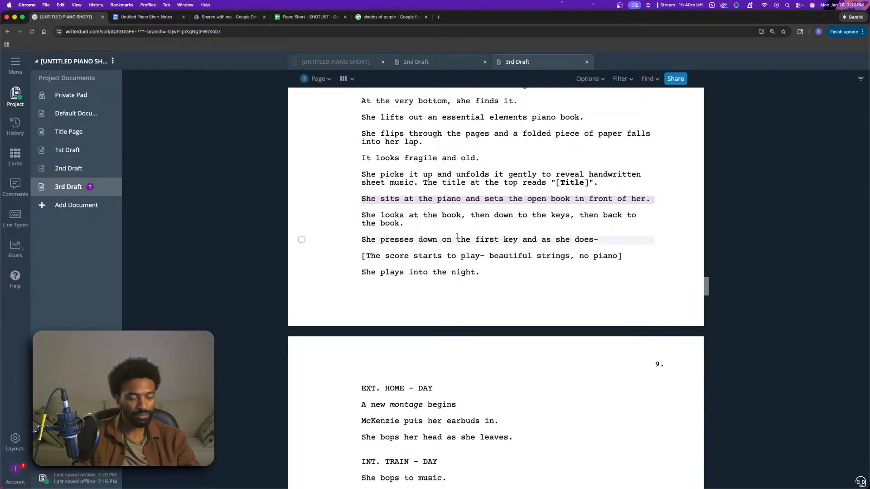
{"action": "scroll", "coordinate": [456, 236], "scroll_direction": "down", "scroll_amount": 5}
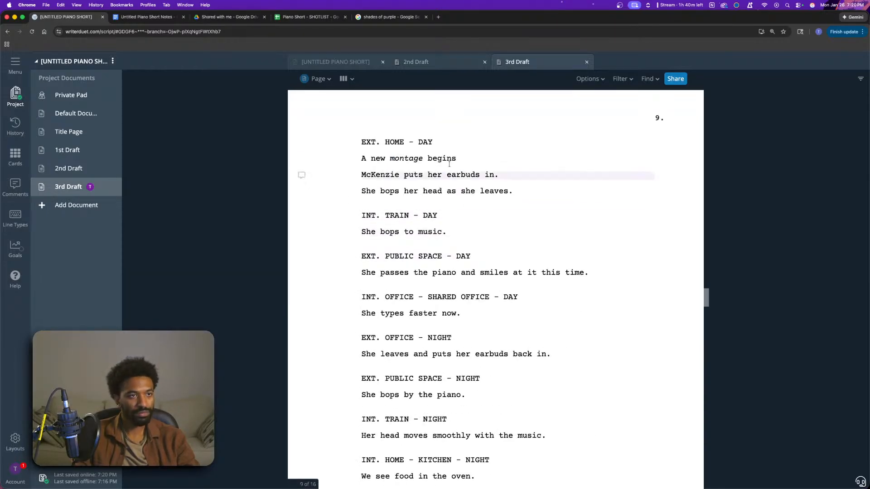
{"action": "scroll", "coordinate": [543, 249], "scroll_direction": "down", "scroll_amount": 7}
{"action": "scroll", "coordinate": [541, 253], "scroll_direction": "down", "scroll_amount": 3}
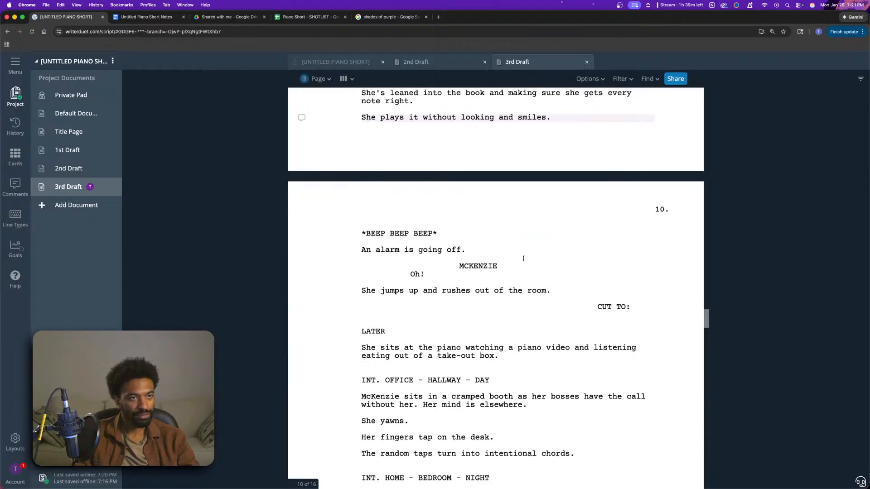
{"action": "scroll", "coordinate": [523, 259], "scroll_direction": "down", "scroll_amount": 1}
{"action": "left_click_drag", "start_coordinate": [454, 223], "coordinate": [398, 212]}
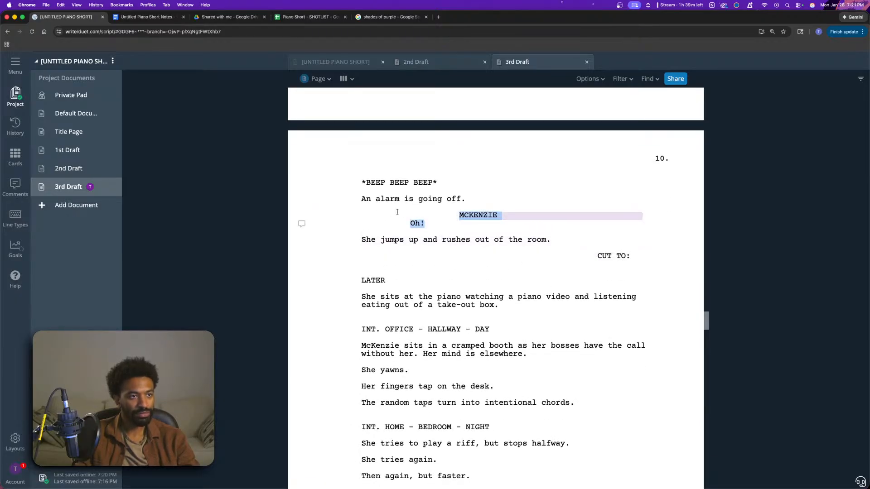
{"action": "key", "text": "BackSpace"}
{"action": "left_click", "coordinate": [570, 229]}
{"action": "left_click", "coordinate": [569, 212]}
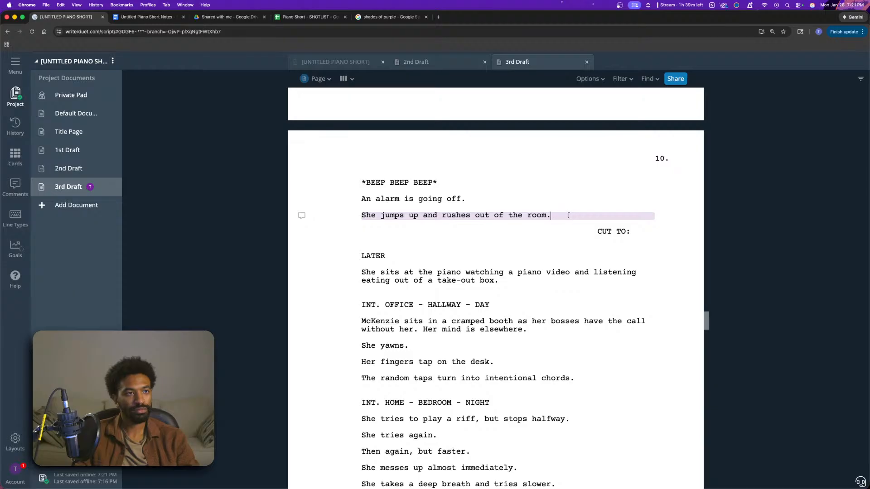
- Reword the alarm line on page 10 to read "An alarm goes off."
{"action": "scroll", "coordinate": [502, 224], "scroll_direction": "up", "scroll_amount": 3}
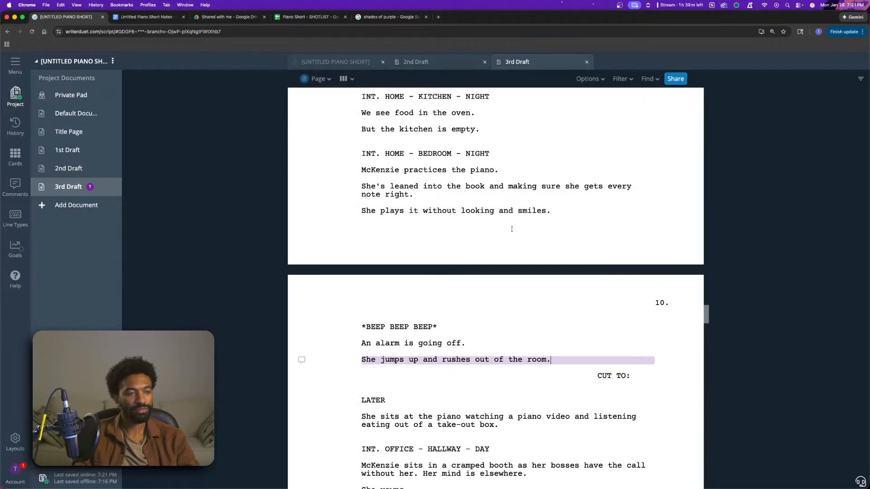
{"action": "scroll", "coordinate": [518, 241], "scroll_direction": "down", "scroll_amount": 2}
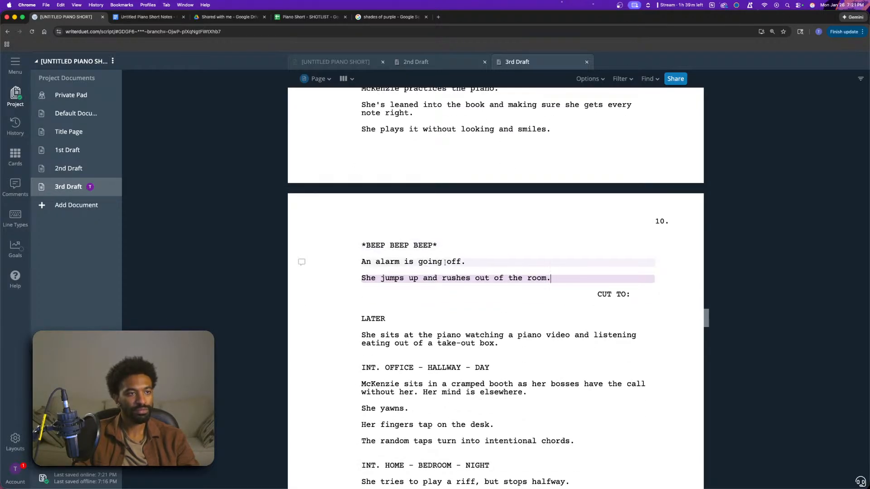
{"action": "left_click_drag", "start_coordinate": [461, 262], "coordinate": [405, 262]}
{"action": "type", "text": "goes off"}
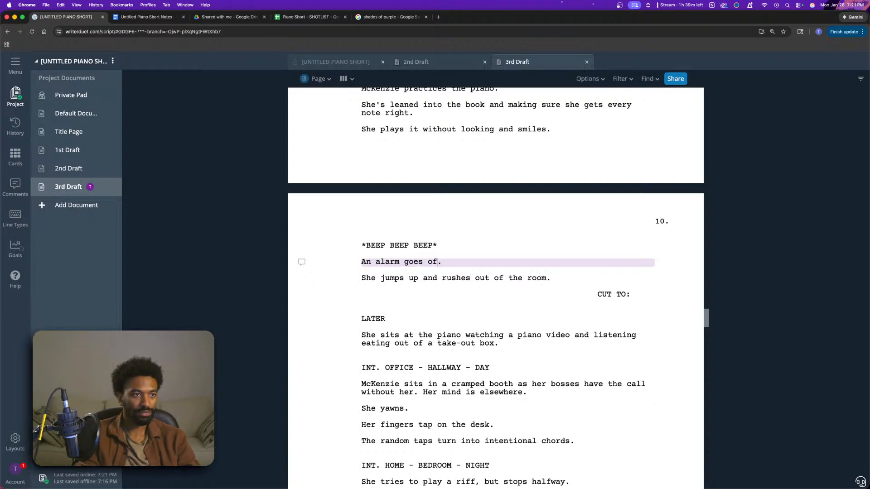
- In the Google Docs notes, colour the "Find Piano in closet" bullet text dark green
{"action": "left_click", "coordinate": [143, 17]}
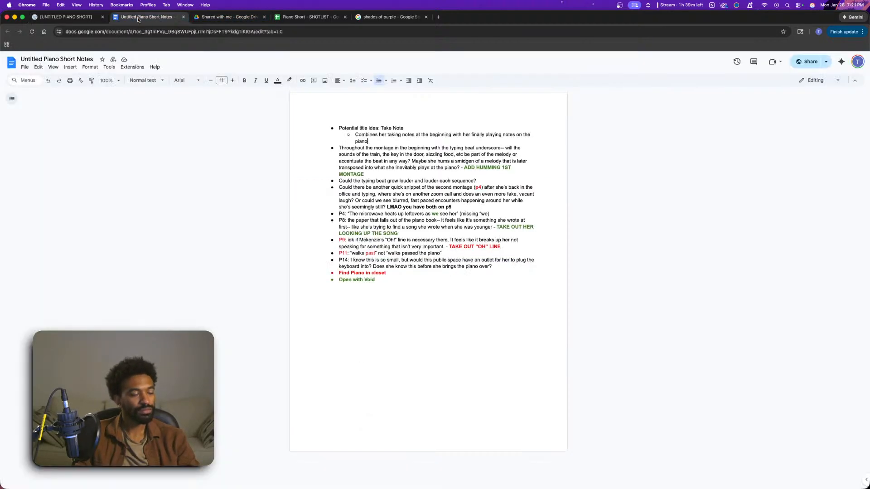
{"action": "left_click_drag", "start_coordinate": [392, 276], "coordinate": [338, 273]}
{"action": "left_click", "coordinate": [277, 80]}
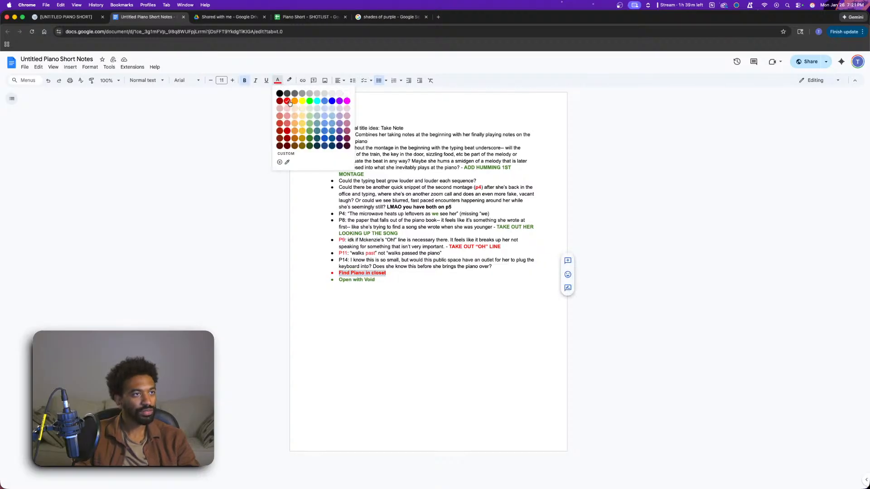
{"action": "left_click", "coordinate": [310, 138]}
{"action": "left_click", "coordinate": [414, 279]}
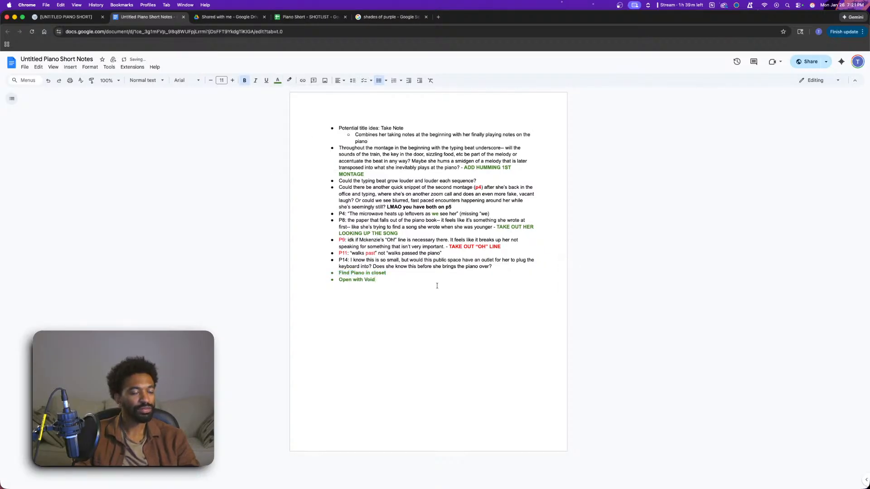
- Colour the "P9" label and its "TAKE OUT "OH" LINE" comment dark green
{"action": "double_click", "coordinate": [340, 241]}
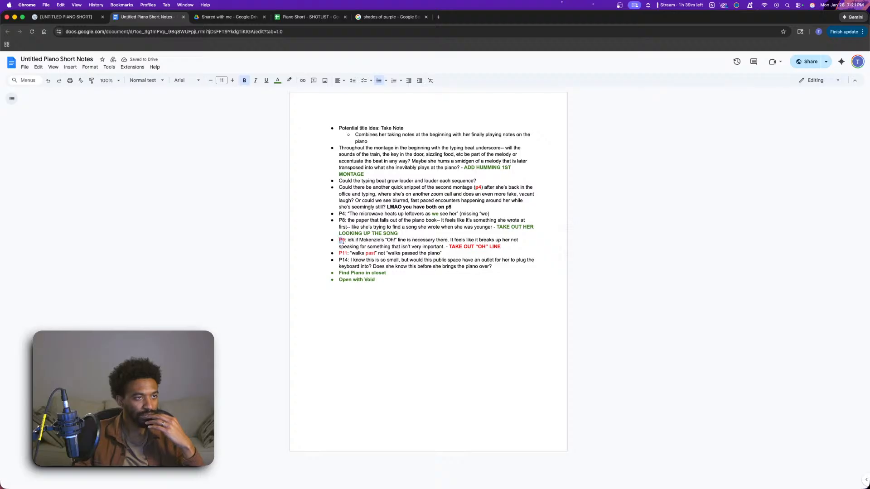
{"action": "left_click", "coordinate": [277, 81]}
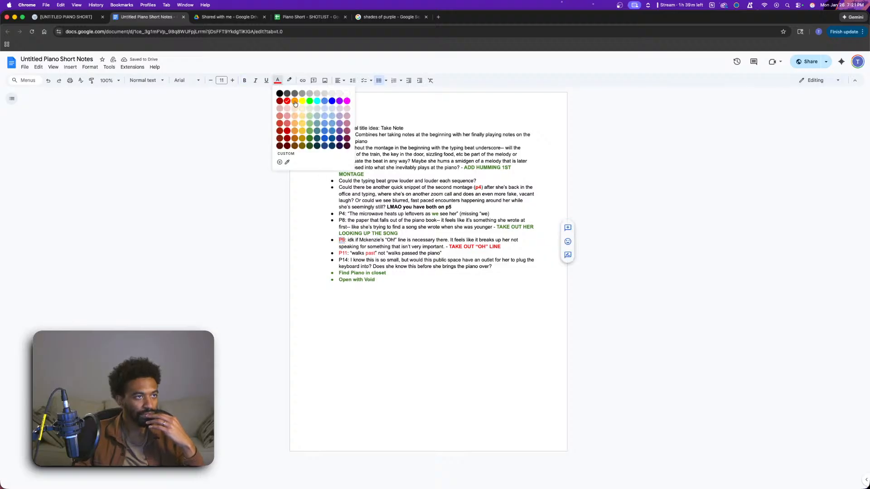
{"action": "left_click", "coordinate": [310, 139]}
{"action": "left_click", "coordinate": [485, 321]}
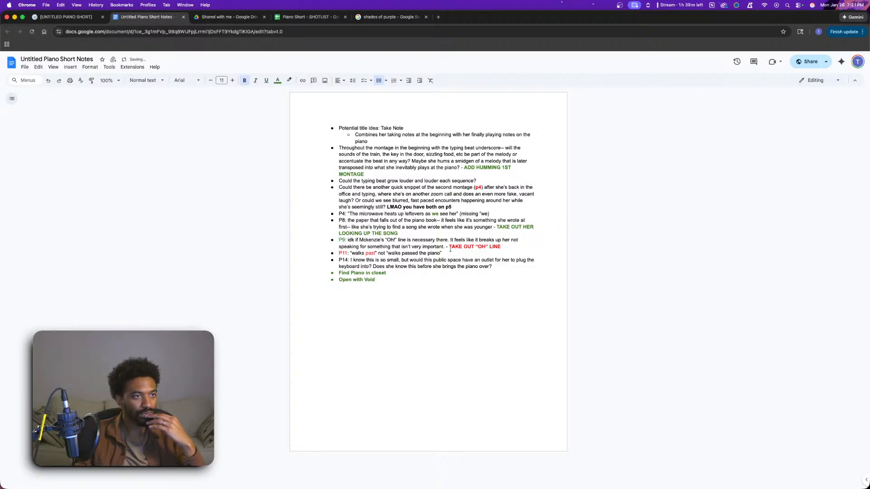
{"action": "left_click_drag", "start_coordinate": [449, 246], "coordinate": [501, 246]}
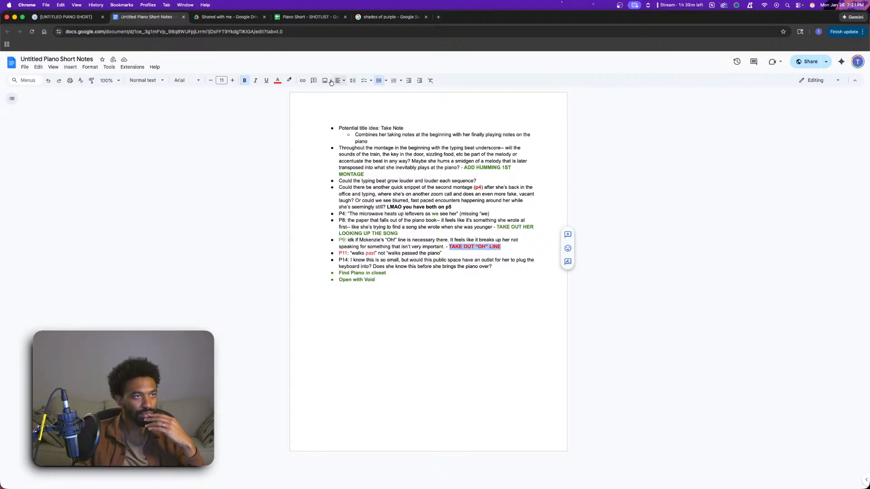
{"action": "left_click", "coordinate": [278, 80]}
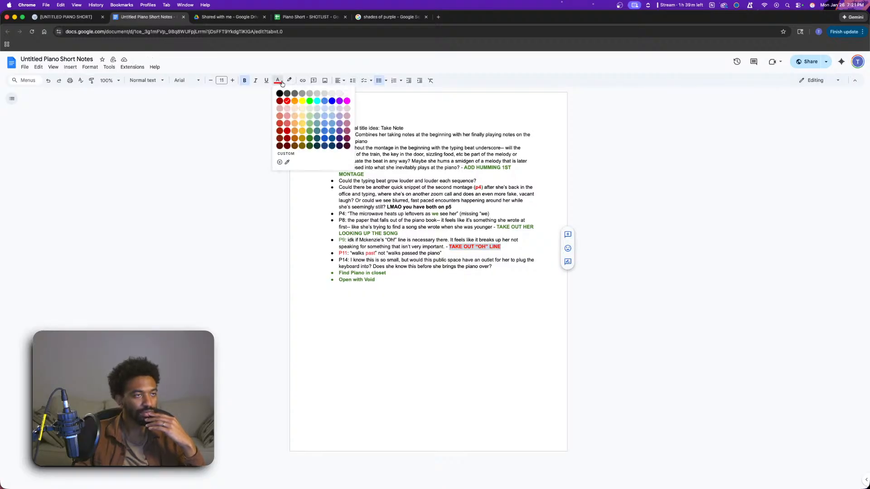
{"action": "left_click", "coordinate": [310, 139]}
{"action": "left_click", "coordinate": [446, 321]}
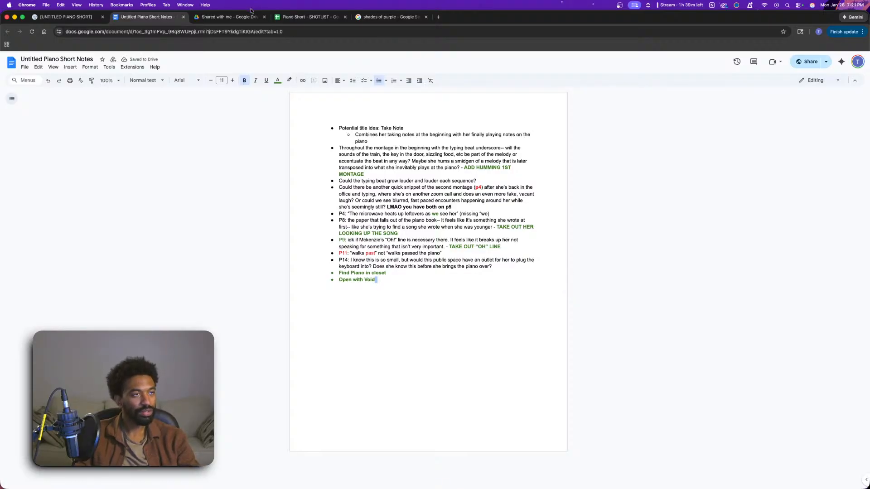
- Return to the WriterDuet script and correct the page 11 public space line to "She walks past the piano."
{"action": "left_click", "coordinate": [68, 17]}
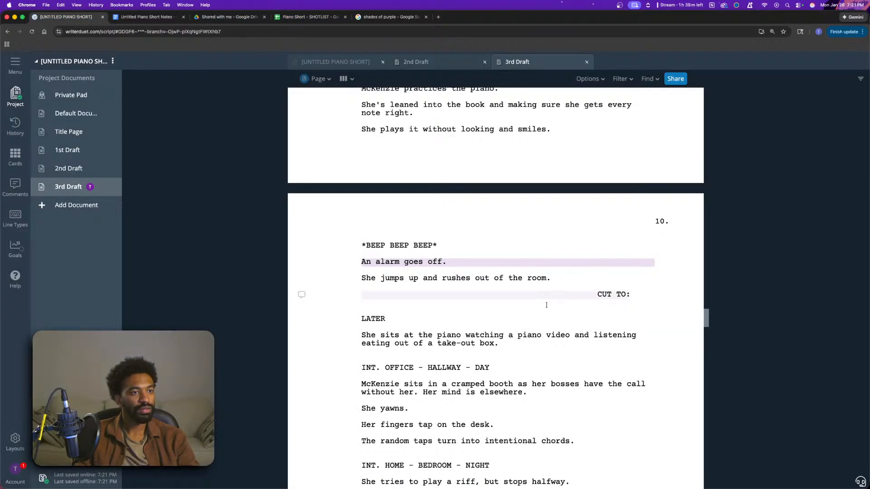
{"action": "scroll", "coordinate": [544, 305], "scroll_direction": "down", "scroll_amount": 10}
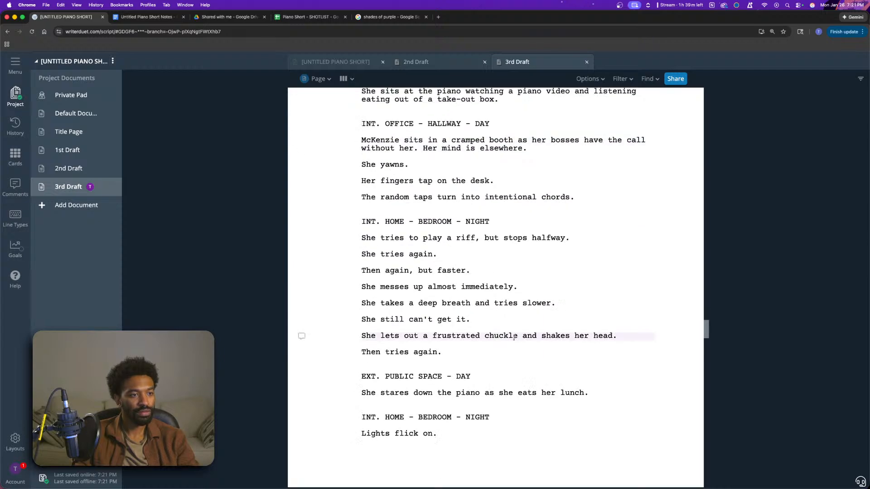
{"action": "scroll", "coordinate": [510, 336], "scroll_direction": "down", "scroll_amount": 12}
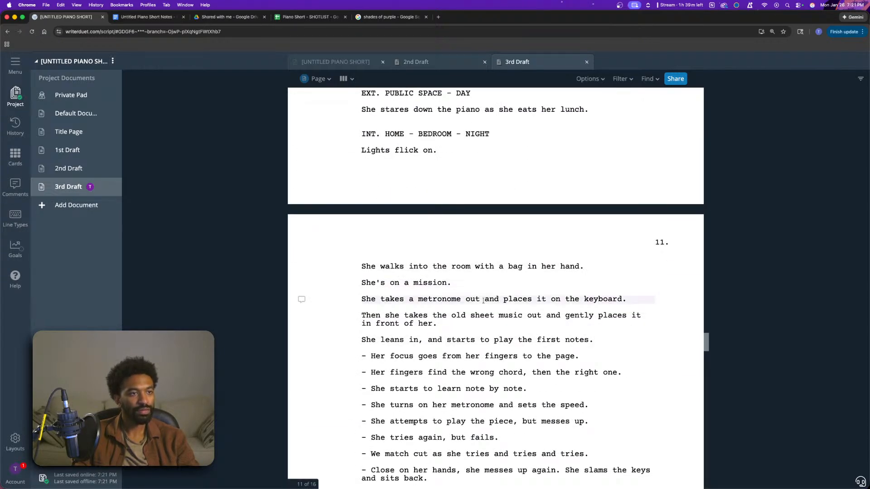
{"action": "scroll", "coordinate": [602, 316], "scroll_direction": "down", "scroll_amount": 5}
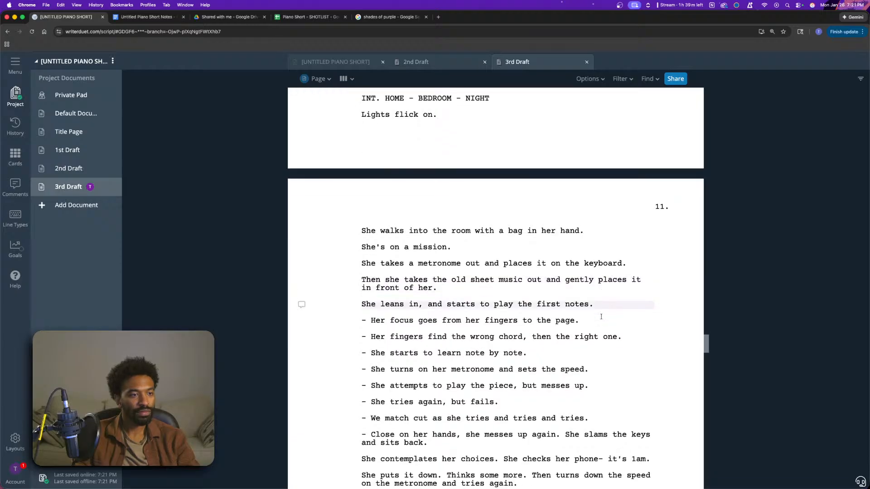
{"action": "scroll", "coordinate": [583, 318], "scroll_direction": "down", "scroll_amount": 2}
{"action": "double_click", "coordinate": [419, 358]}
{"action": "type", "text": "past"}
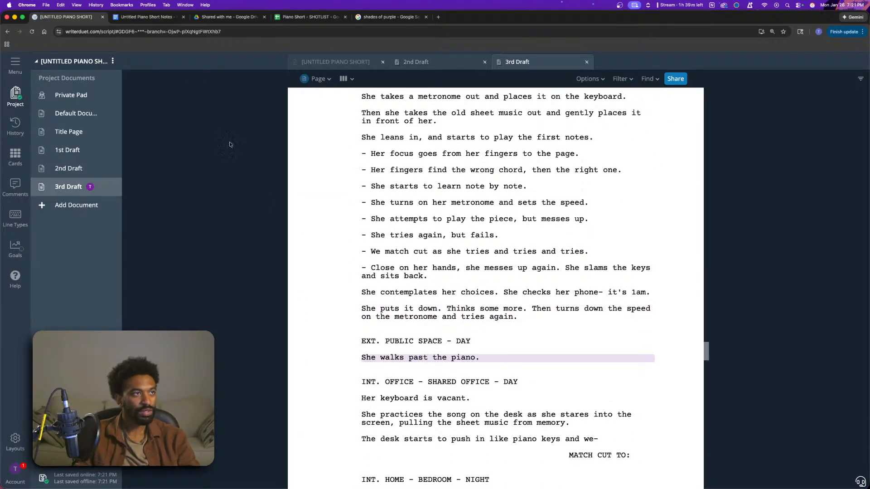
- In the Google Docs notes, colour the word "past" and the "P11" label dark green
{"action": "left_click", "coordinate": [145, 17]}
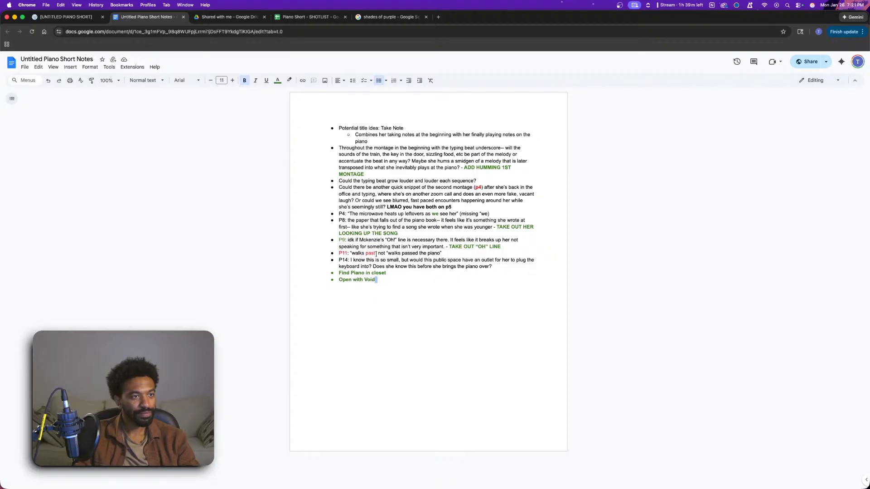
{"action": "double_click", "coordinate": [370, 253]}
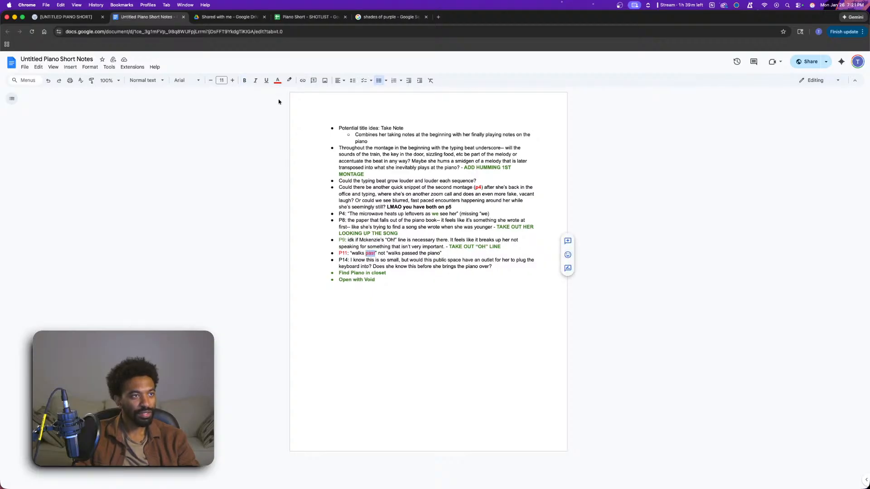
{"action": "left_click", "coordinate": [278, 82]}
{"action": "left_click", "coordinate": [311, 138]}
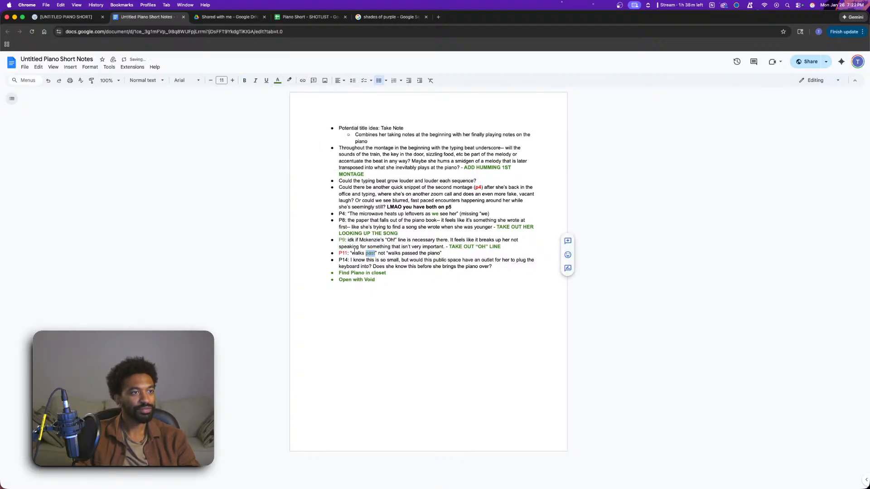
{"action": "left_click", "coordinate": [278, 83]}
{"action": "left_click", "coordinate": [309, 137]}
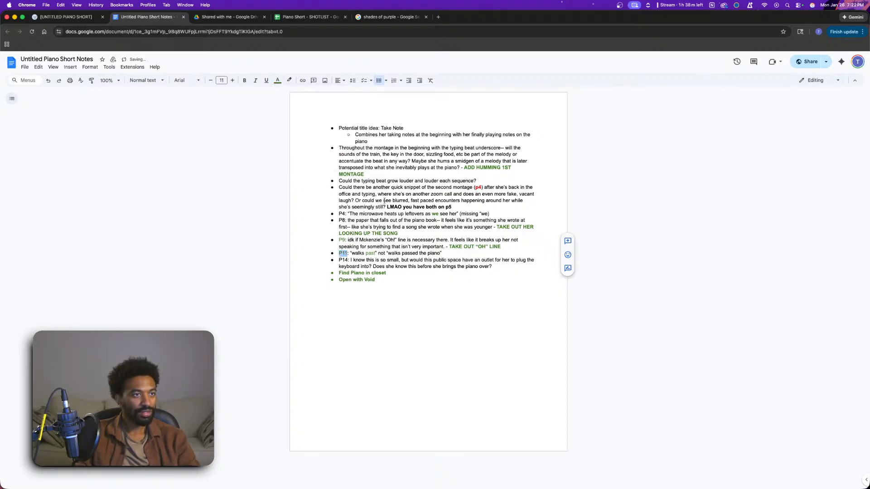
{"action": "left_click", "coordinate": [458, 291]}
- Colour the bold "p4" reference in the second montage note dark green
{"action": "double_click", "coordinate": [478, 187]}
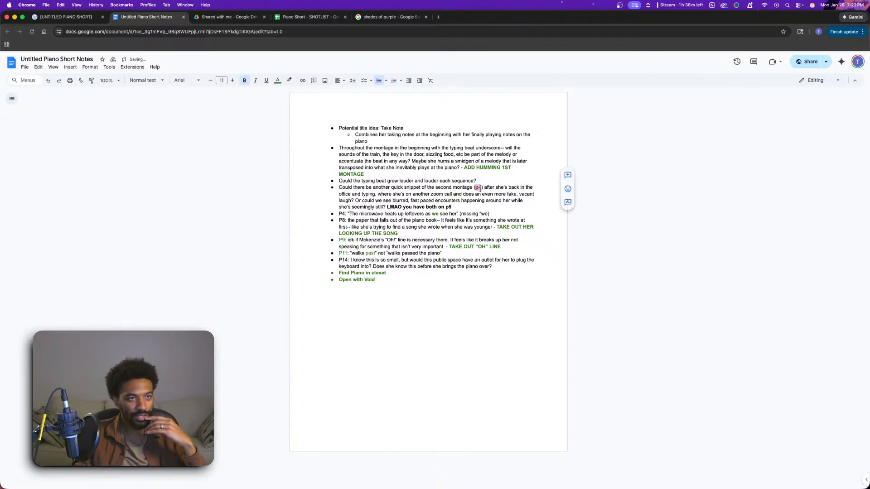
{"action": "left_click", "coordinate": [277, 81]}
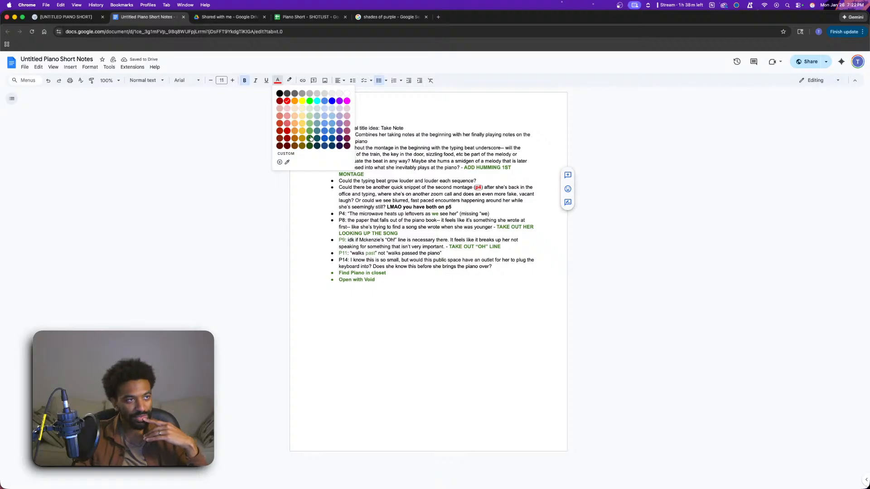
{"action": "left_click", "coordinate": [311, 138]}
{"action": "left_click", "coordinate": [490, 260]}
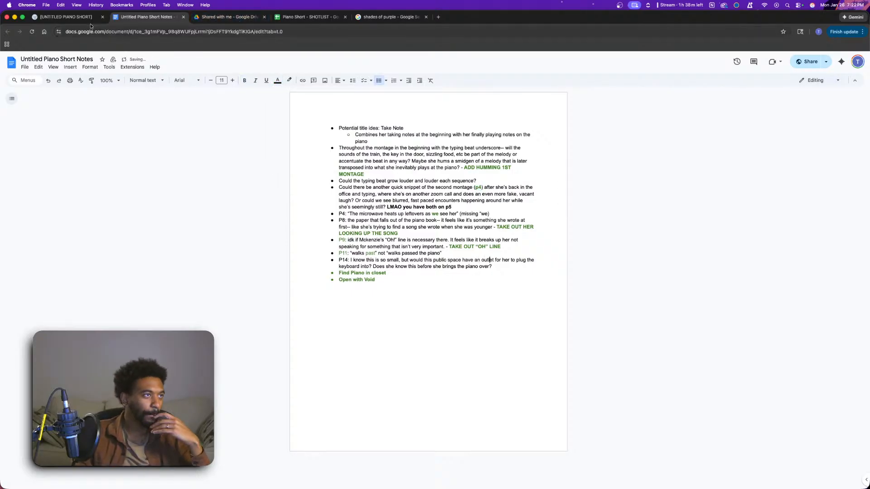
- Return to the WriterDuet script and skim the third draft through the end credits and back to the opening scene
{"action": "left_click", "coordinate": [79, 16]}
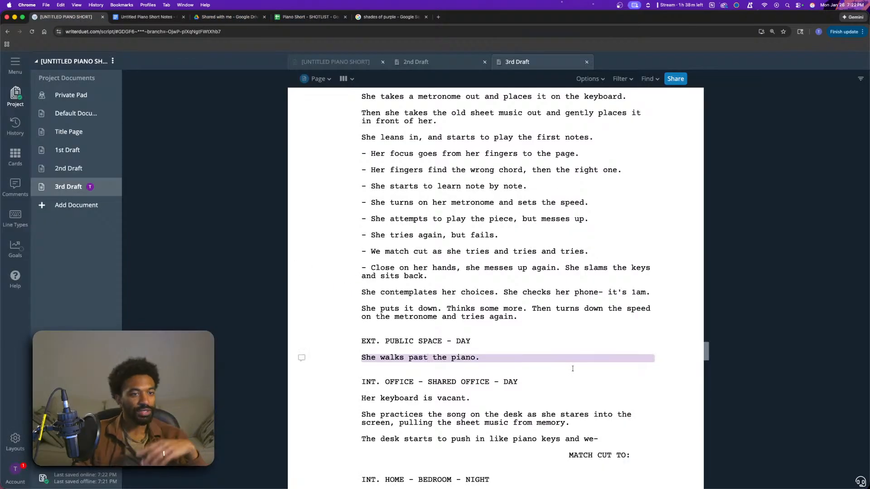
{"action": "scroll", "coordinate": [572, 366], "scroll_direction": "down", "scroll_amount": 20}
{"action": "scroll", "coordinate": [572, 369], "scroll_direction": "down", "scroll_amount": 9}
{"action": "scroll", "coordinate": [572, 369], "scroll_direction": "up", "scroll_amount": 3}
{"action": "scroll", "coordinate": [571, 370], "scroll_direction": "down", "scroll_amount": 3}
{"action": "scroll", "coordinate": [572, 370], "scroll_direction": "down", "scroll_amount": 1}
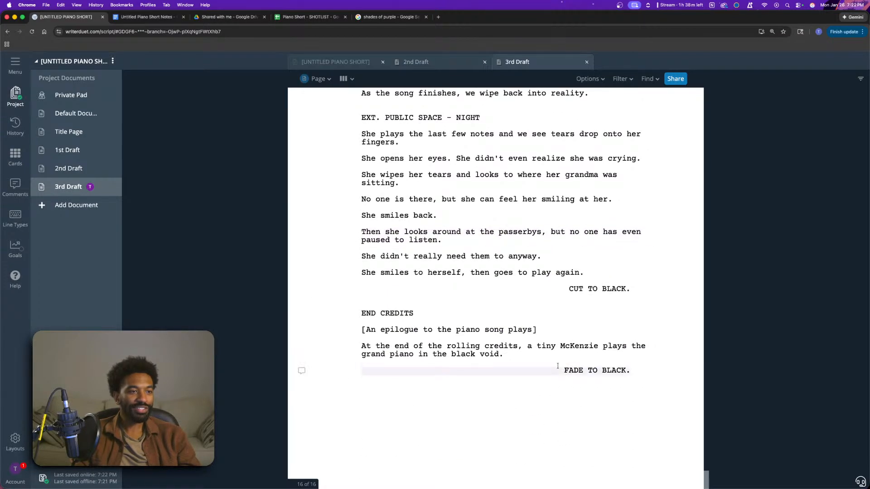
{"action": "scroll", "coordinate": [558, 364], "scroll_direction": "up", "scroll_amount": 15}
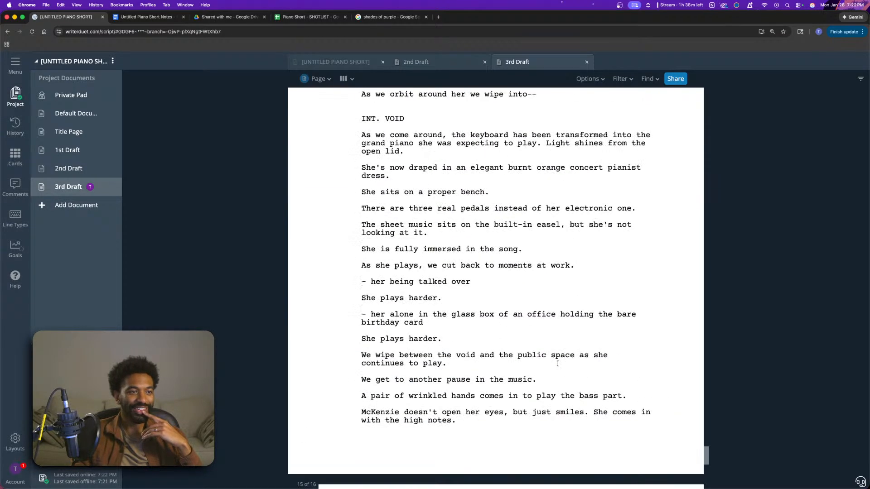
{"action": "scroll", "coordinate": [558, 364], "scroll_direction": "up", "scroll_amount": 20}
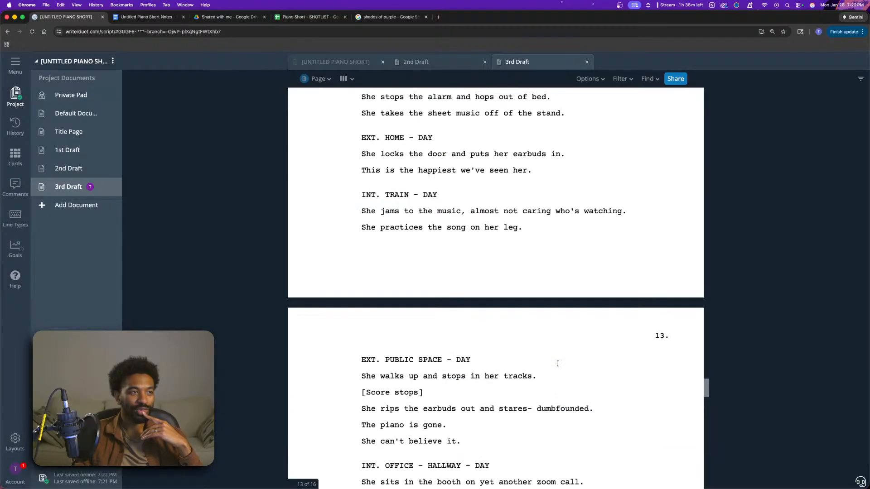
{"action": "scroll", "coordinate": [558, 364], "scroll_direction": "up", "scroll_amount": 20}
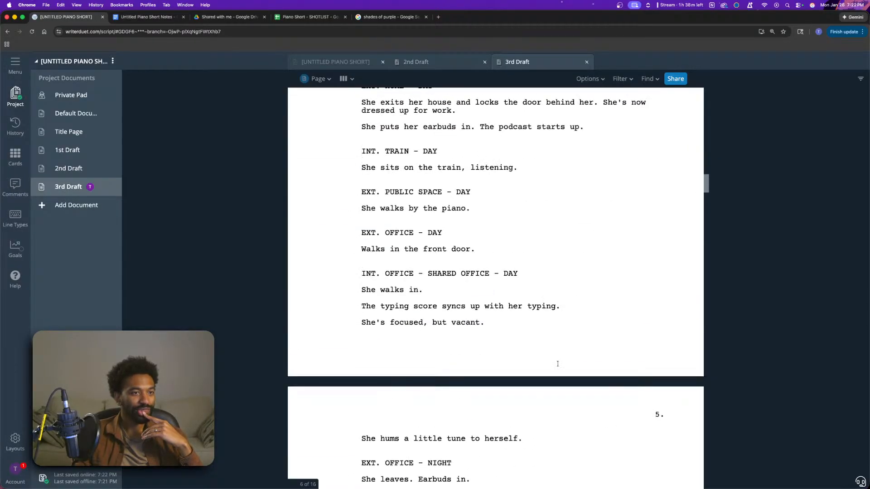
{"action": "scroll", "coordinate": [557, 364], "scroll_direction": "up", "scroll_amount": 12}
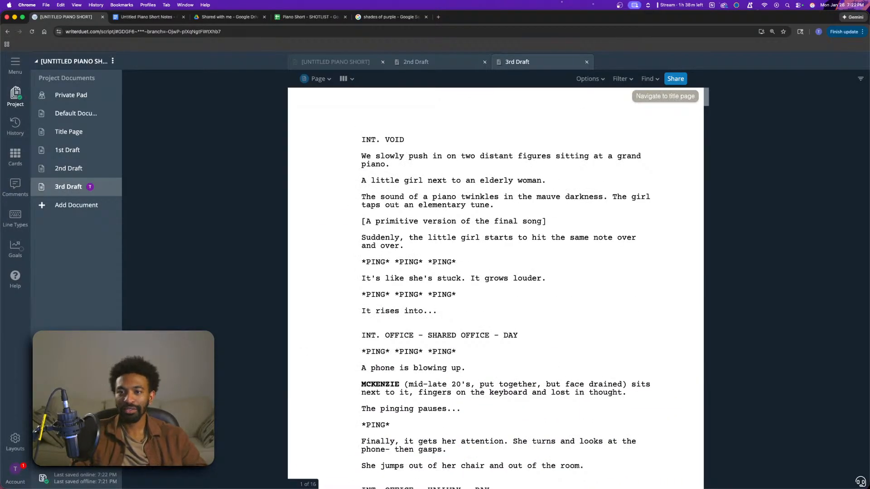
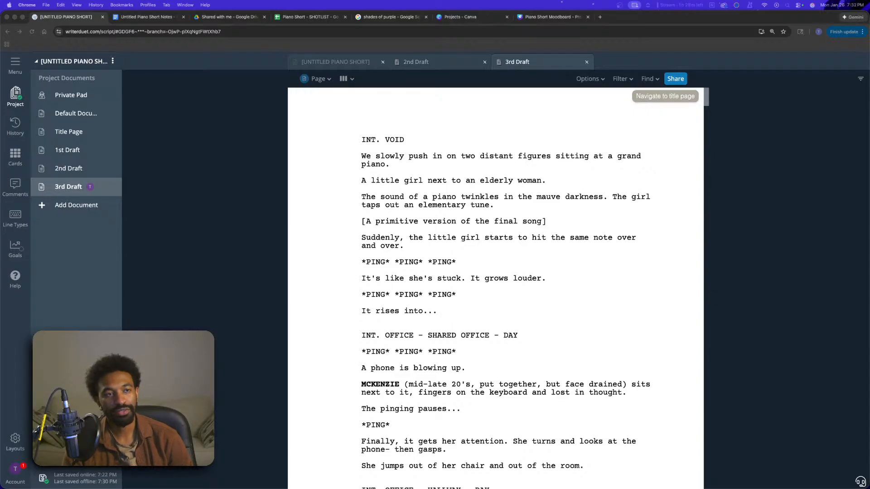
- Change "a piano" to "the piano" in the opening void scene's line about the twinkling sound
{"action": "left_click", "coordinate": [428, 197]}
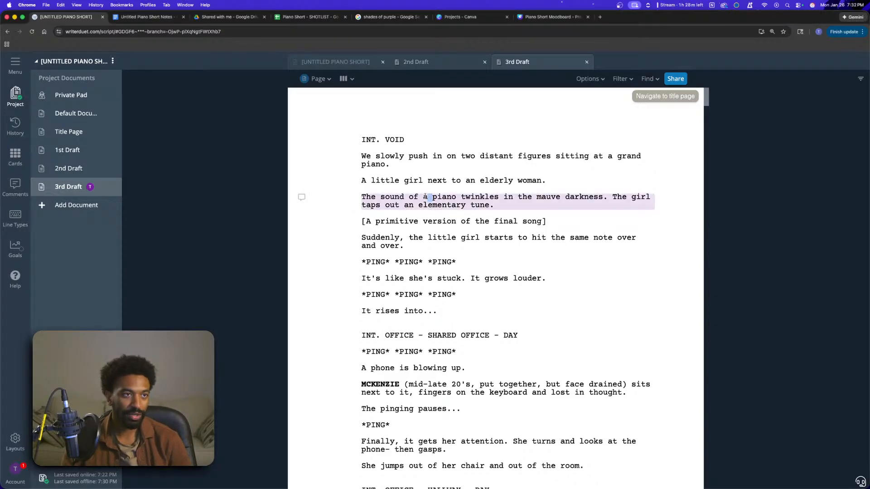
{"action": "key", "text": "BackSpace"}
{"action": "type", "text": "the"}
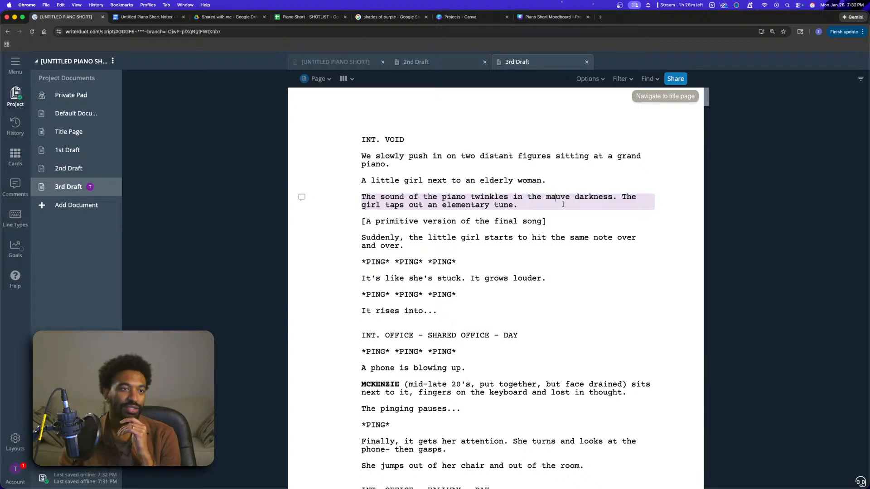
- Reword the first action line of the office hallway scene to "We zoom in on a row of cramped one-person booths."
{"action": "scroll", "coordinate": [632, 267], "scroll_direction": "down", "scroll_amount": 1}
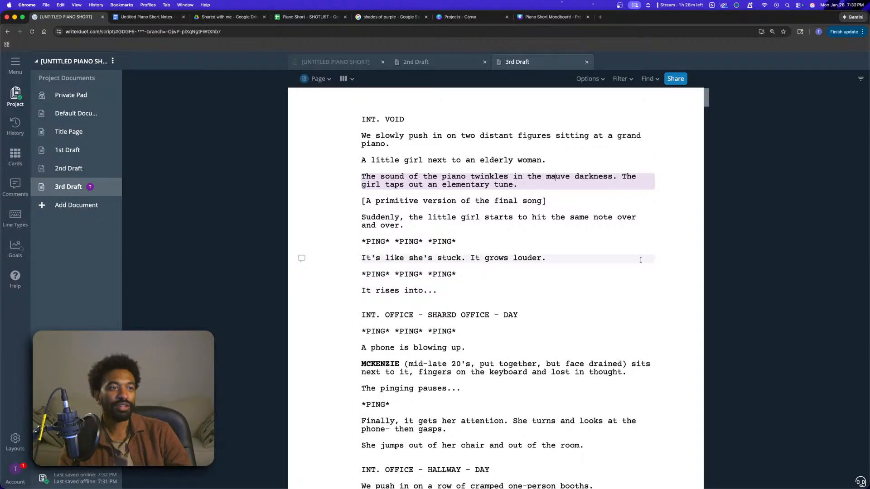
{"action": "scroll", "coordinate": [640, 259], "scroll_direction": "down", "scroll_amount": 6}
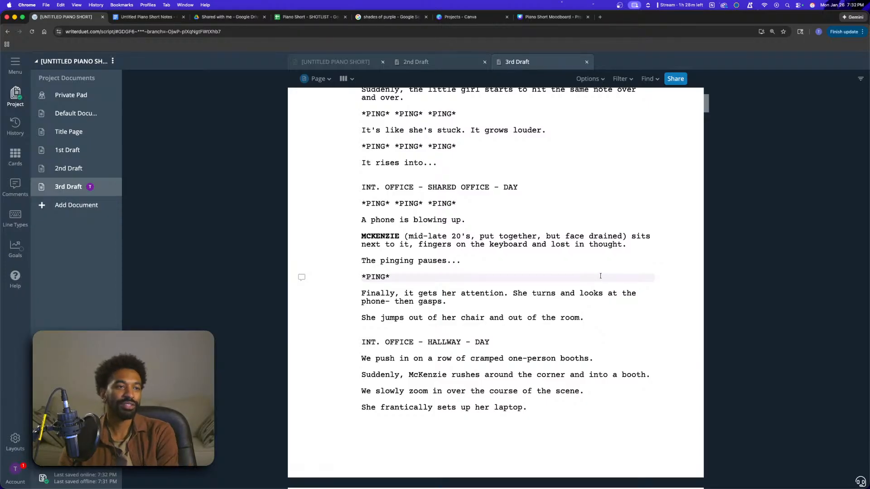
{"action": "scroll", "coordinate": [600, 276], "scroll_direction": "down", "scroll_amount": 2}
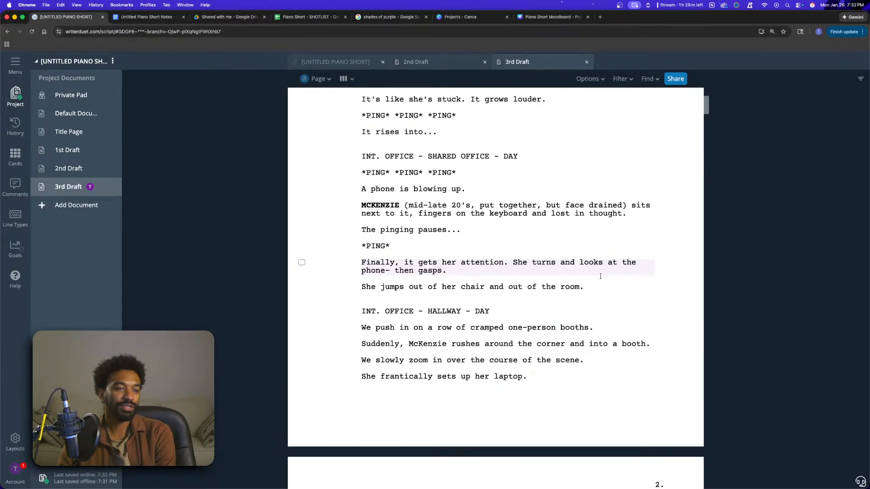
{"action": "scroll", "coordinate": [600, 276], "scroll_direction": "down", "scroll_amount": 3}
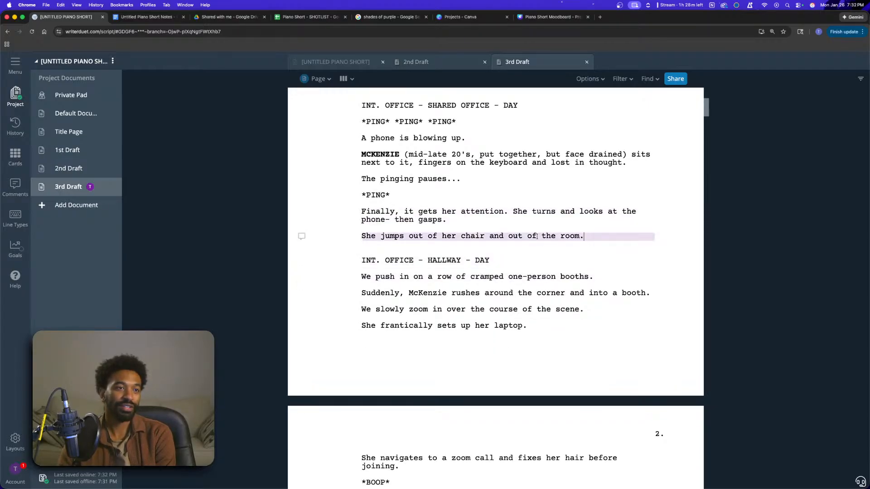
{"action": "scroll", "coordinate": [537, 236], "scroll_direction": "down", "scroll_amount": 3}
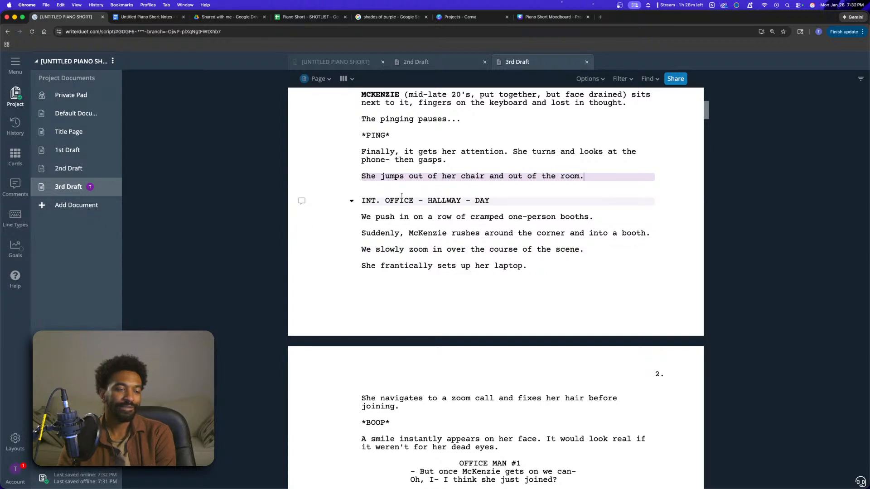
{"action": "left_click", "coordinate": [513, 202]}
{"action": "scroll", "coordinate": [521, 208], "scroll_direction": "down", "scroll_amount": 2}
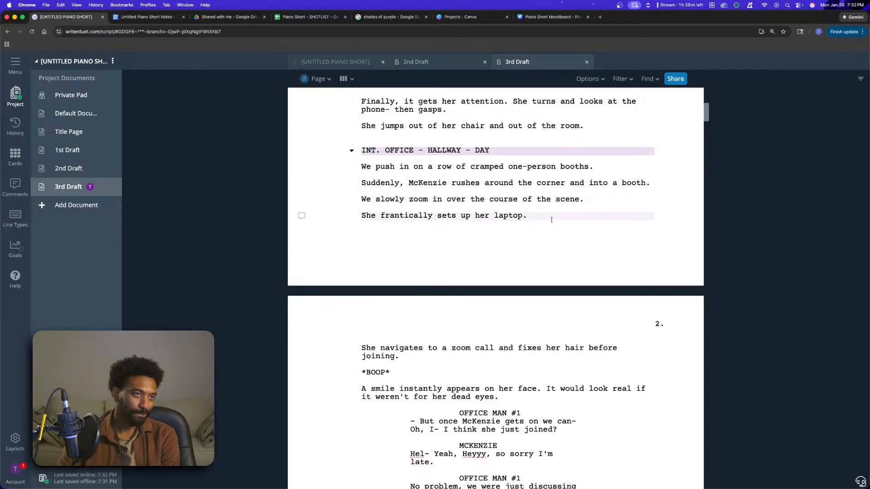
{"action": "scroll", "coordinate": [560, 232], "scroll_direction": "down", "scroll_amount": 1}
{"action": "scroll", "coordinate": [566, 235], "scroll_direction": "down", "scroll_amount": 1}
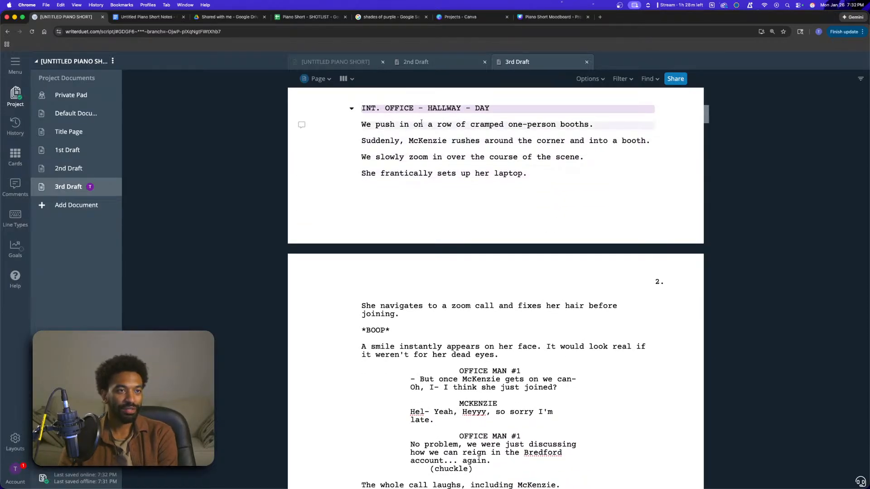
{"action": "left_click", "coordinate": [389, 124]}
{"action": "double_click", "coordinate": [383, 124]}
{"action": "type", "text": "zoom"}
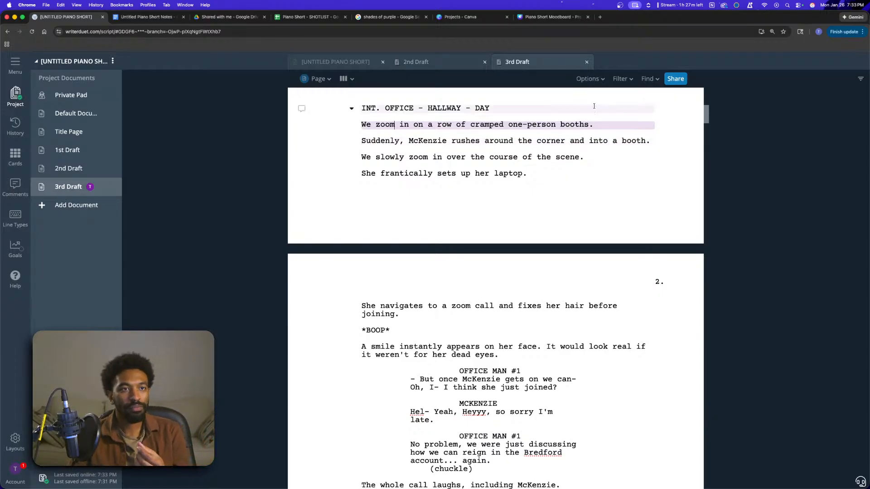
- Replace "booth" with "one" at the end of the line about McKenzie rushing around the corner
{"action": "double_click", "coordinate": [635, 141]}
{"action": "type", "text": "is"}
{"action": "key", "text": "BackSpace"}
{"action": "key", "text": "BackSpace"}
{"action": "type", "text": "one"}
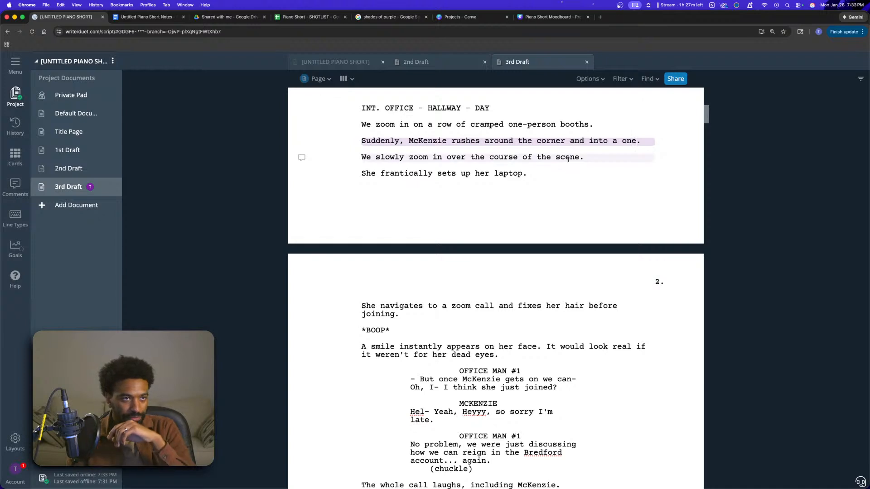
{"action": "left_click", "coordinate": [586, 156]}
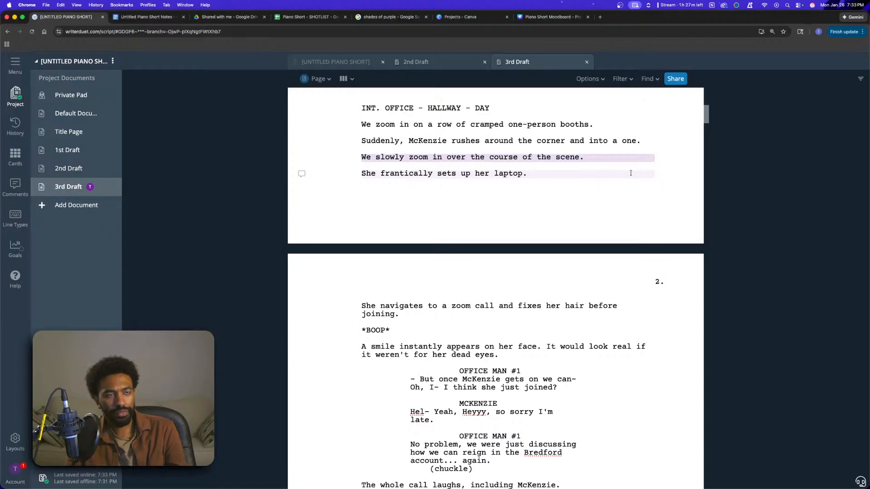
- Read through the zoom call scene on page 2, checking the dialogue between McKenzie and the office men
{"action": "scroll", "coordinate": [546, 187], "scroll_direction": "down", "scroll_amount": 2}
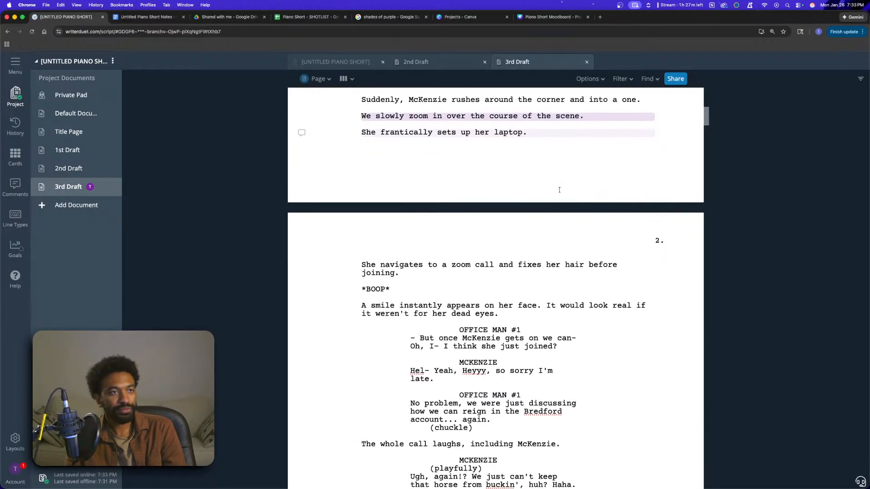
{"action": "scroll", "coordinate": [622, 200], "scroll_direction": "down", "scroll_amount": 5}
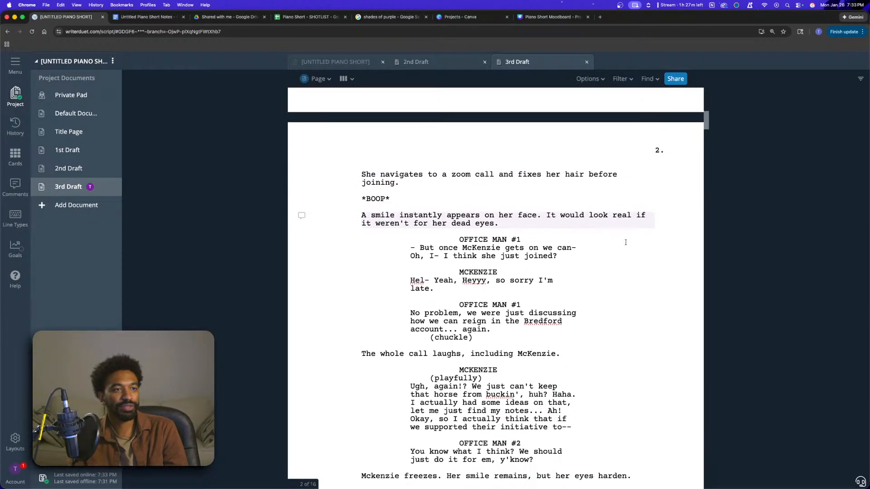
{"action": "scroll", "coordinate": [659, 308], "scroll_direction": "down", "scroll_amount": 2}
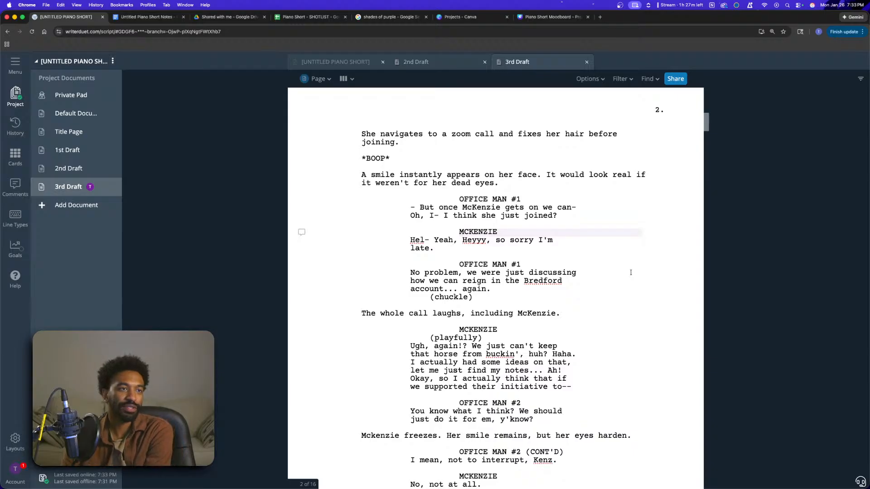
{"action": "scroll", "coordinate": [627, 273], "scroll_direction": "down", "scroll_amount": 2}
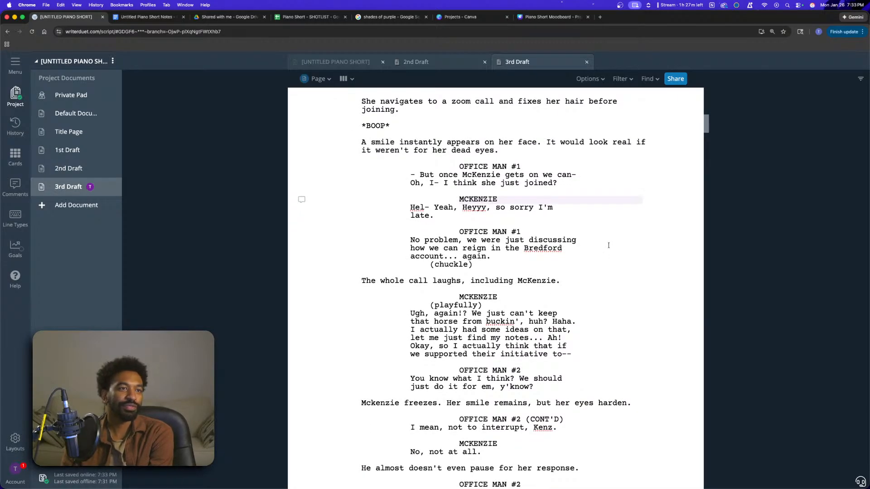
{"action": "scroll", "coordinate": [609, 249], "scroll_direction": "down", "scroll_amount": 1}
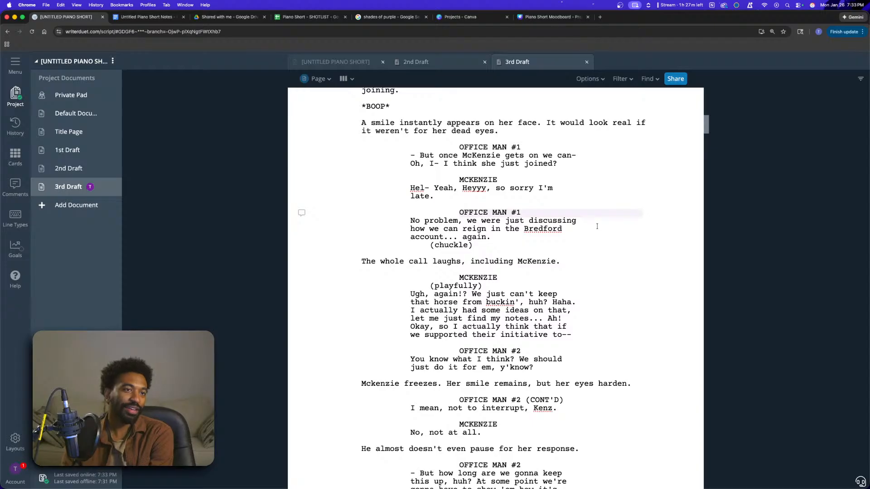
{"action": "scroll", "coordinate": [598, 227], "scroll_direction": "down", "scroll_amount": 2}
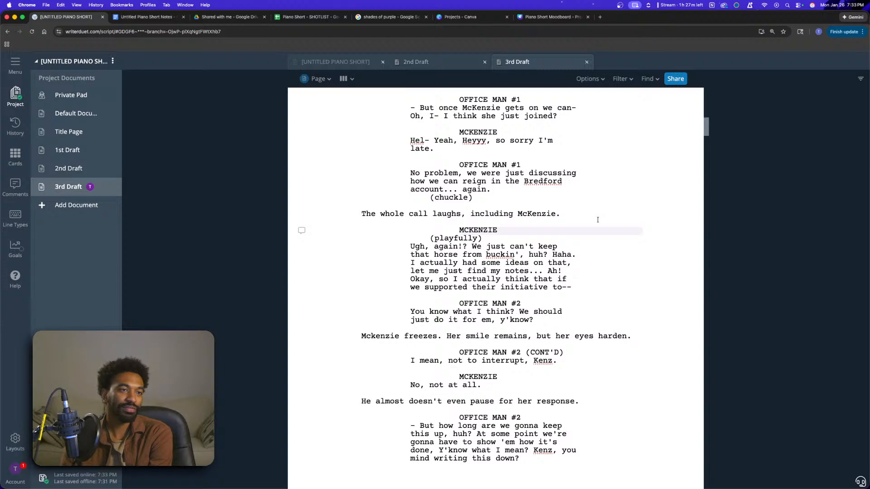
{"action": "scroll", "coordinate": [597, 220], "scroll_direction": "down", "scroll_amount": 3}
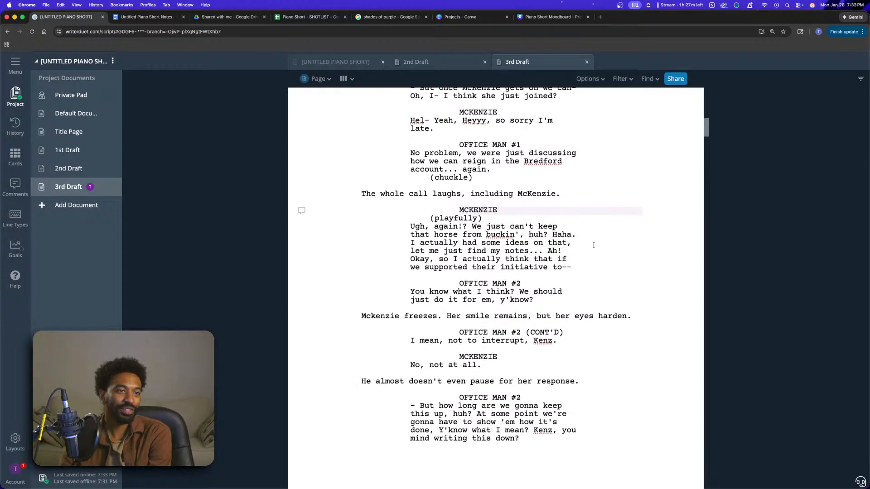
{"action": "scroll", "coordinate": [594, 245], "scroll_direction": "down", "scroll_amount": 1}
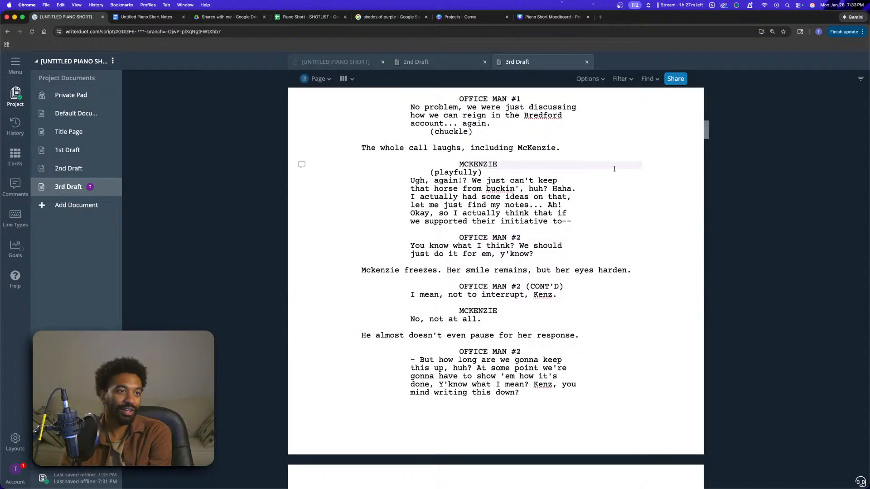
{"action": "scroll", "coordinate": [606, 215], "scroll_direction": "down", "scroll_amount": 2}
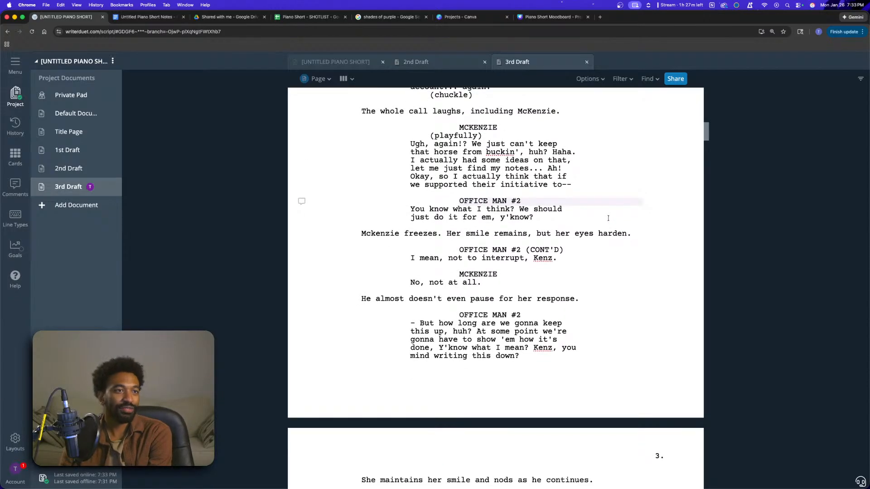
- Read through the rest of the zoom call scene, from Office Man #2's interruption to the laughs building on page 3
{"action": "scroll", "coordinate": [607, 218], "scroll_direction": "down", "scroll_amount": 2}
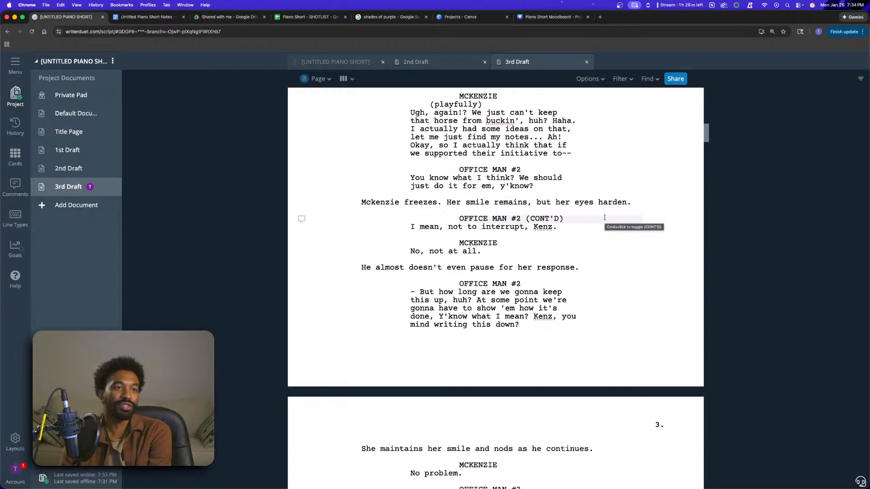
{"action": "scroll", "coordinate": [606, 219], "scroll_direction": "down", "scroll_amount": 3}
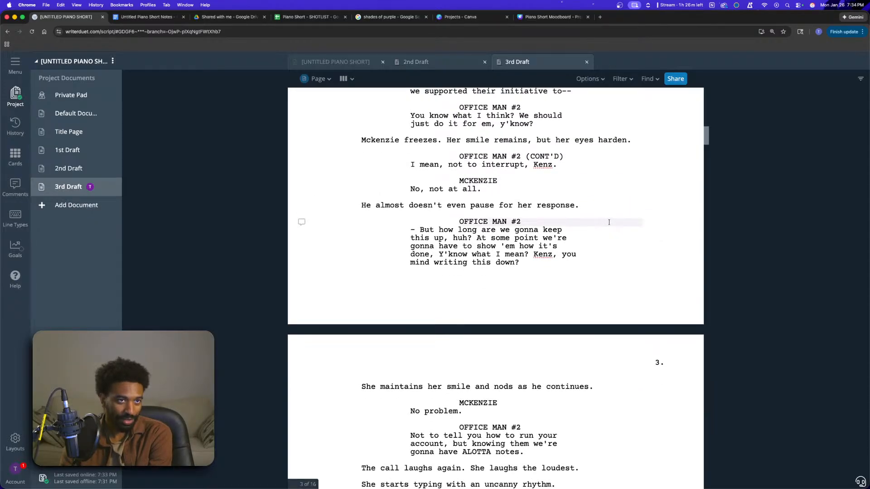
{"action": "scroll", "coordinate": [609, 222], "scroll_direction": "up", "scroll_amount": 1}
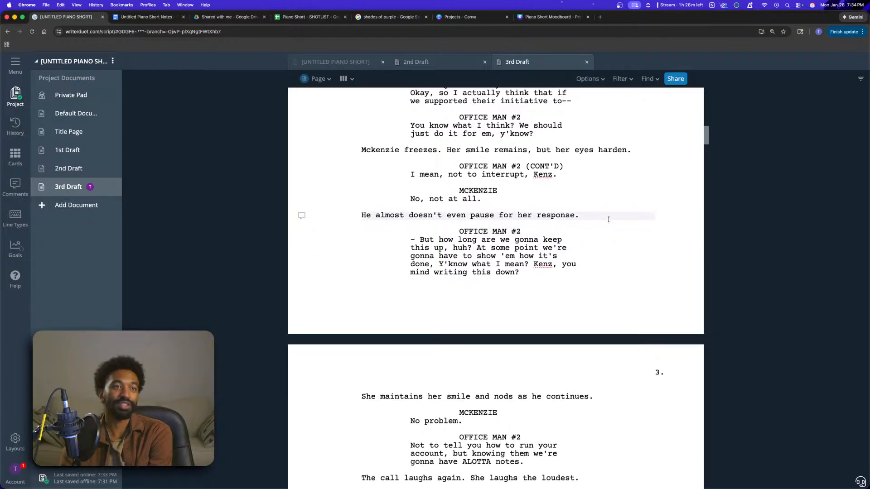
{"action": "scroll", "coordinate": [608, 220], "scroll_direction": "down", "scroll_amount": 5}
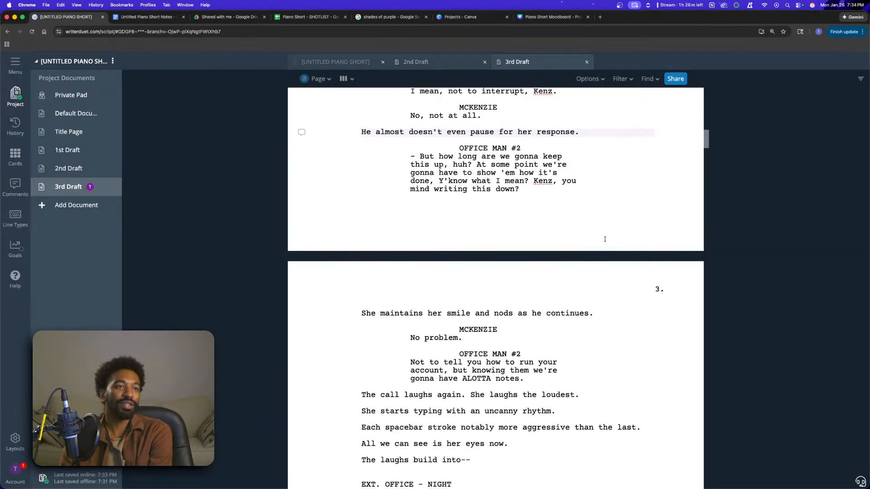
{"action": "scroll", "coordinate": [605, 239], "scroll_direction": "down", "scroll_amount": 1}
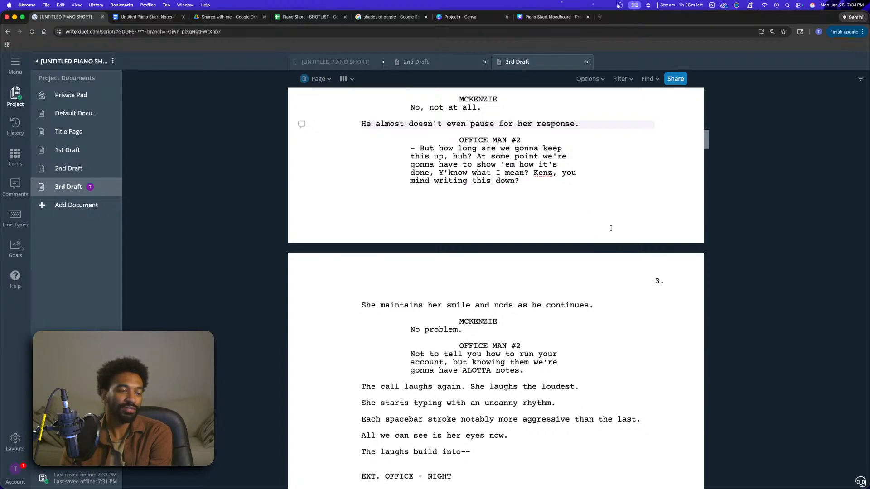
{"action": "scroll", "coordinate": [606, 227], "scroll_direction": "down", "scroll_amount": 5}
{"action": "scroll", "coordinate": [630, 250], "scroll_direction": "down", "scroll_amount": 2}
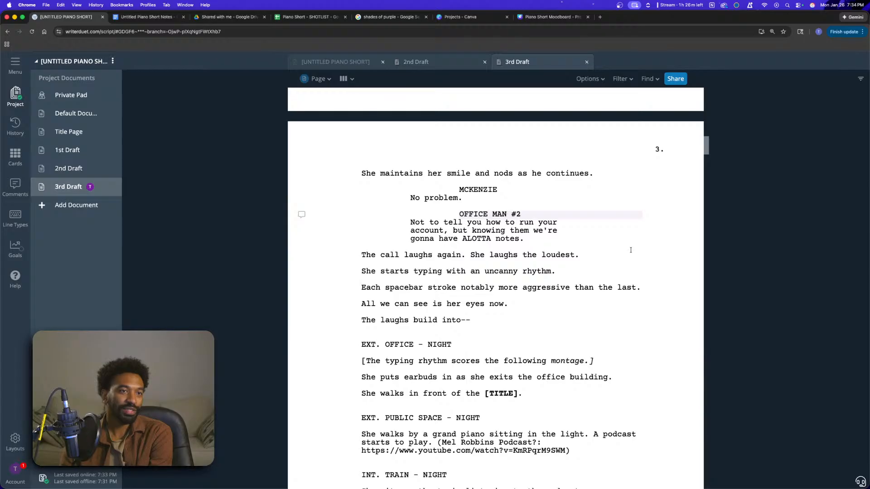
{"action": "scroll", "coordinate": [631, 250], "scroll_direction": "down", "scroll_amount": 3}
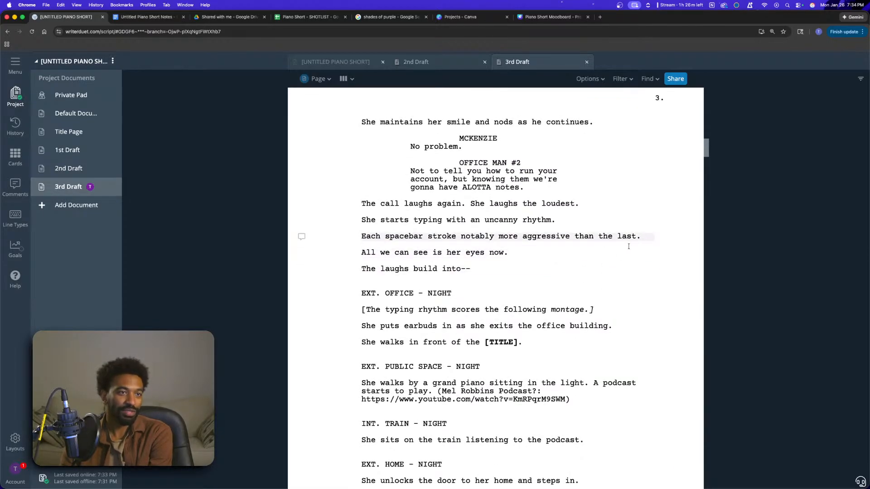
{"action": "scroll", "coordinate": [628, 238], "scroll_direction": "down", "scroll_amount": 3}
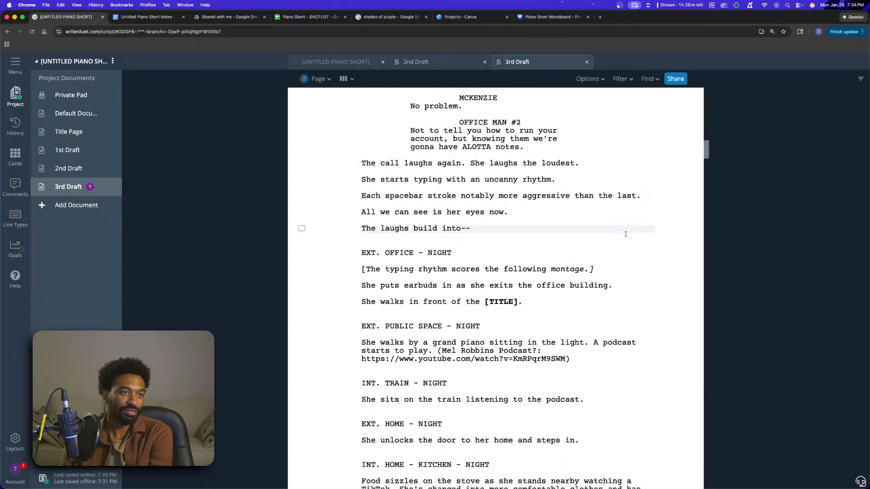
{"action": "scroll", "coordinate": [623, 232], "scroll_direction": "down", "scroll_amount": 3}
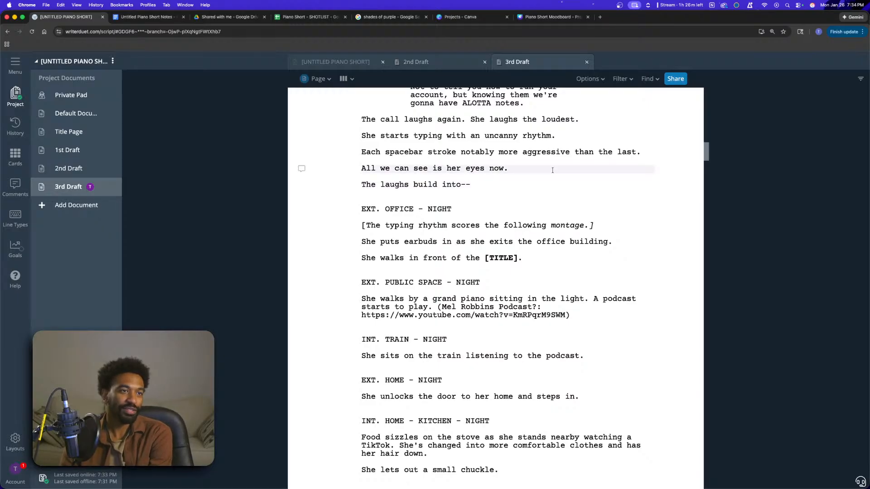
{"action": "scroll", "coordinate": [616, 245], "scroll_direction": "down", "scroll_amount": 2}
{"action": "scroll", "coordinate": [616, 245], "scroll_direction": "up", "scroll_amount": 5}
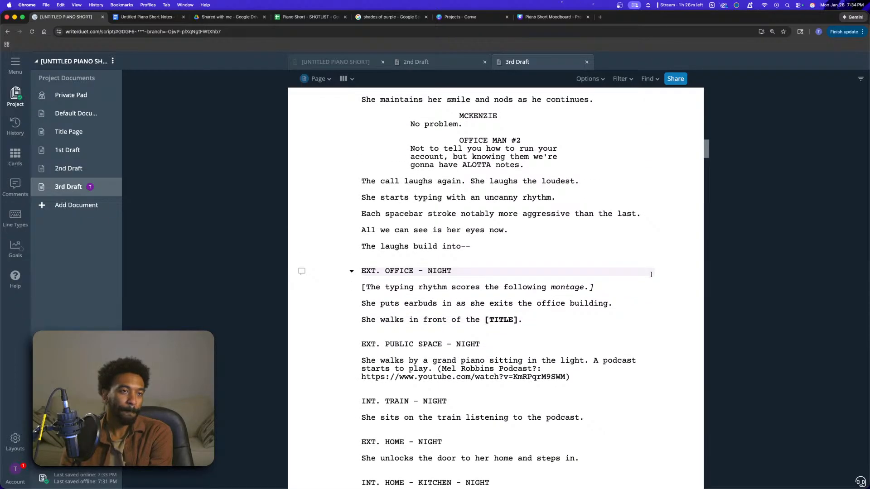
- Read through the night montage on page 3, from McKenzie's office exit to the kitchen scene, checking its action lines
{"action": "scroll", "coordinate": [635, 258], "scroll_direction": "down", "scroll_amount": 5}
{"action": "scroll", "coordinate": [634, 254], "scroll_direction": "up", "scroll_amount": 2}
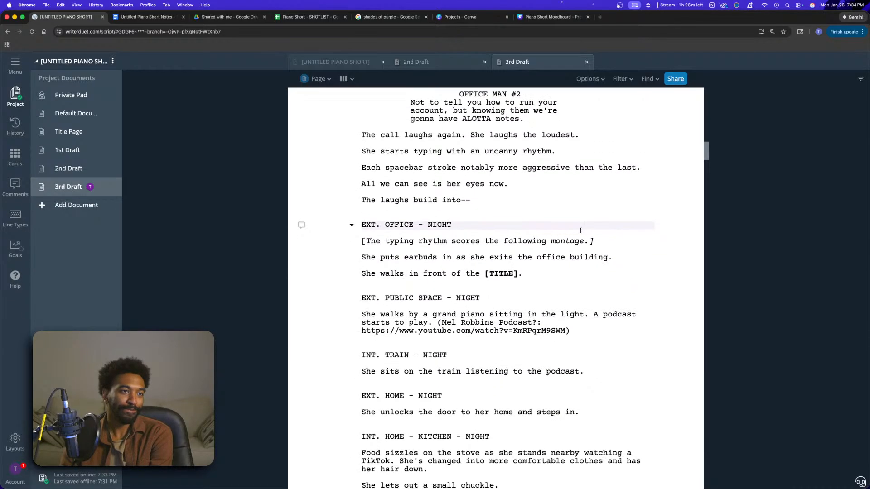
{"action": "scroll", "coordinate": [651, 243], "scroll_direction": "down", "scroll_amount": 2}
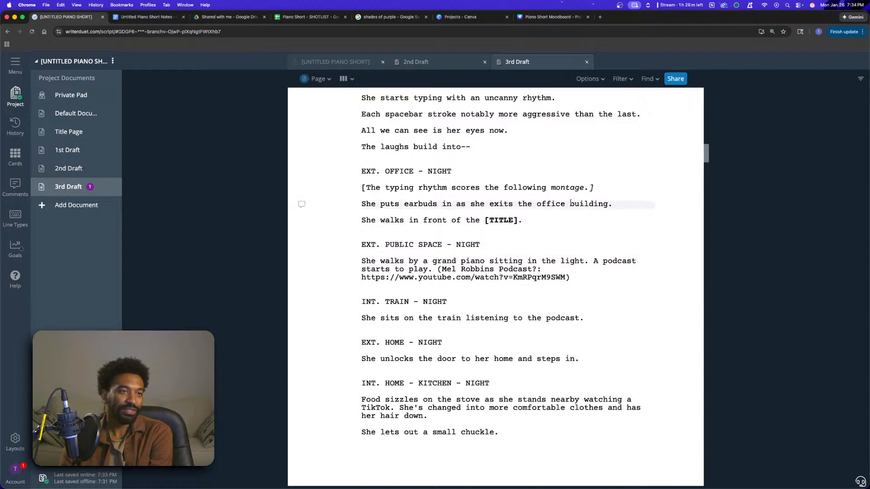
{"action": "scroll", "coordinate": [654, 214], "scroll_direction": "down", "scroll_amount": 1}
{"action": "scroll", "coordinate": [652, 214], "scroll_direction": "down", "scroll_amount": 1}
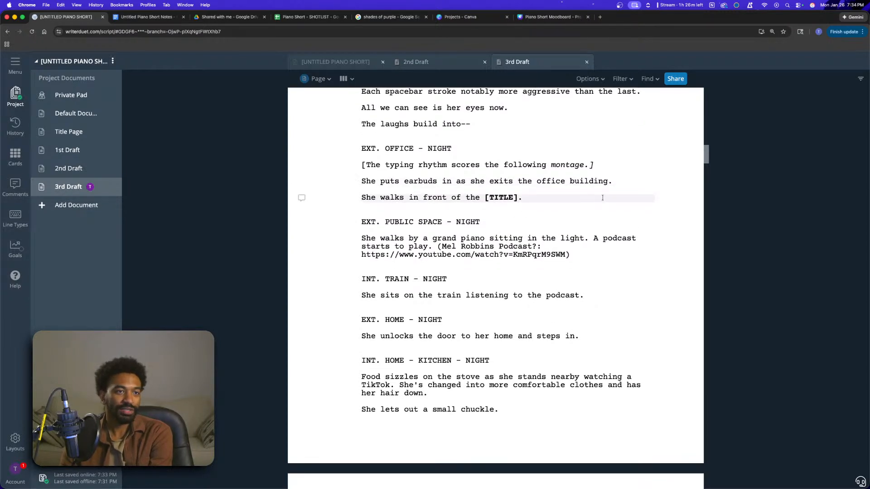
{"action": "scroll", "coordinate": [620, 190], "scroll_direction": "down", "scroll_amount": 3}
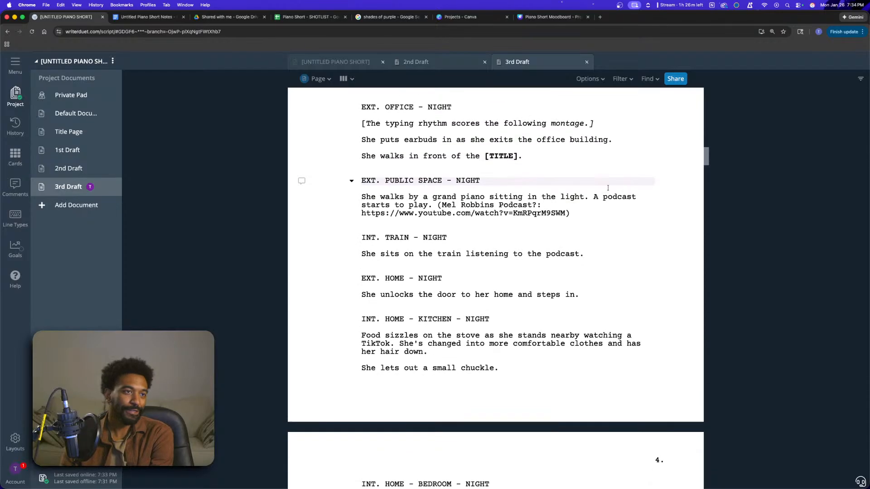
{"action": "scroll", "coordinate": [669, 177], "scroll_direction": "down", "scroll_amount": 2}
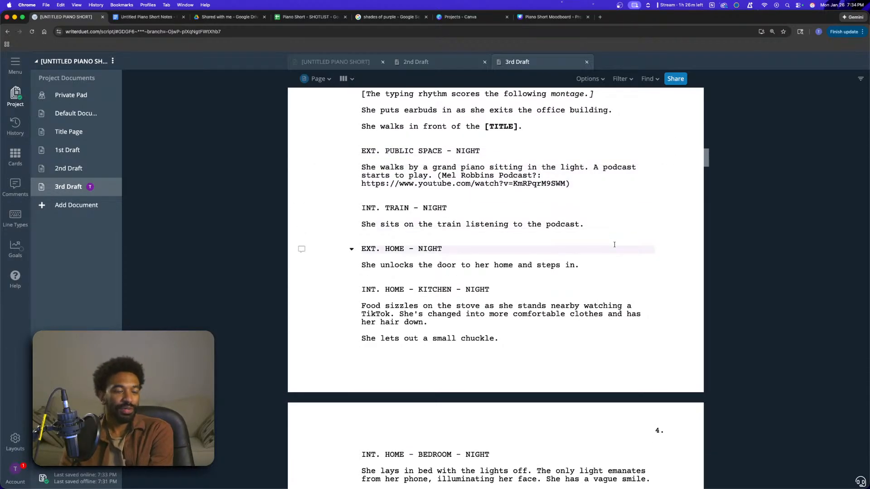
{"action": "scroll", "coordinate": [622, 231], "scroll_direction": "down", "scroll_amount": 6}
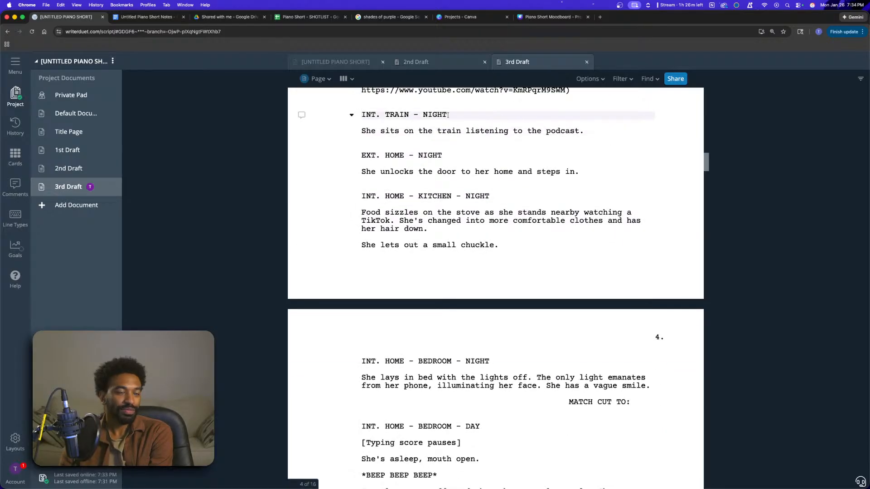
{"action": "scroll", "coordinate": [478, 213], "scroll_direction": "down", "scroll_amount": 3}
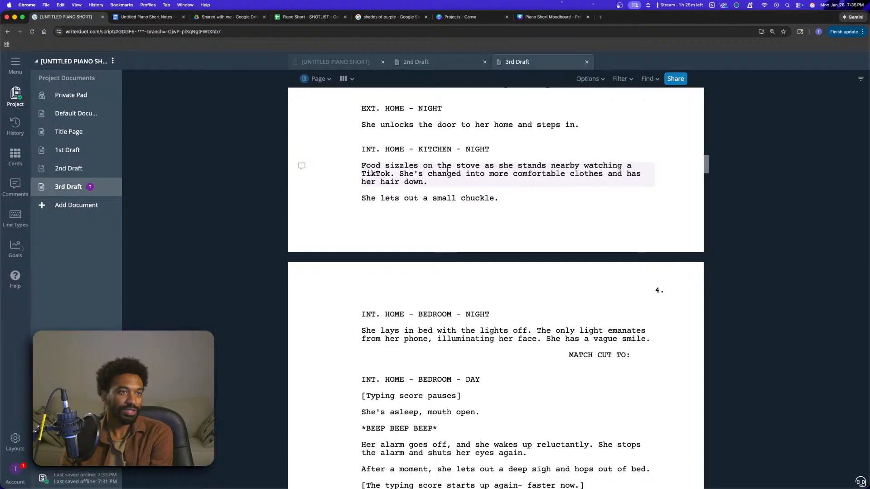
{"action": "right_click", "coordinate": [595, 189]}
{"action": "left_click", "coordinate": [554, 173]}
{"action": "left_click", "coordinate": [584, 175]}
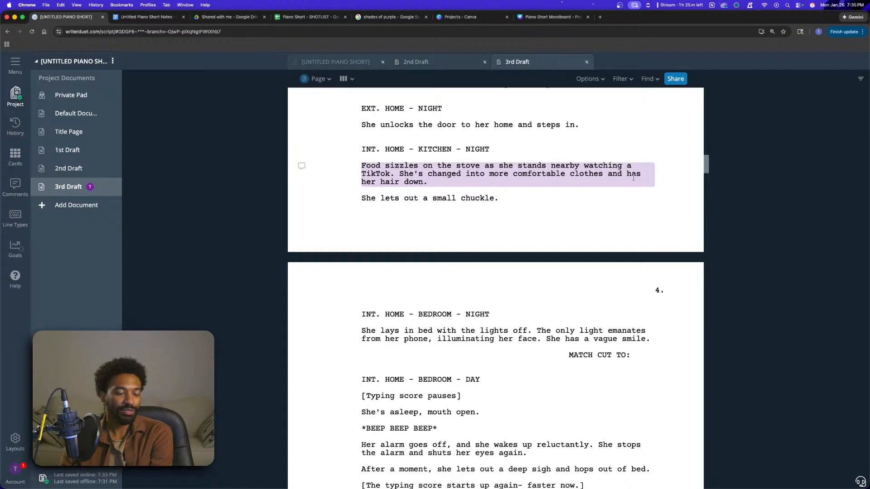
- Read through page 4, checking the action lines from the night bedroom scene to the shared office scene
{"action": "scroll", "coordinate": [584, 209], "scroll_direction": "down", "scroll_amount": 3}
{"action": "scroll", "coordinate": [584, 209], "scroll_direction": "down", "scroll_amount": 1}
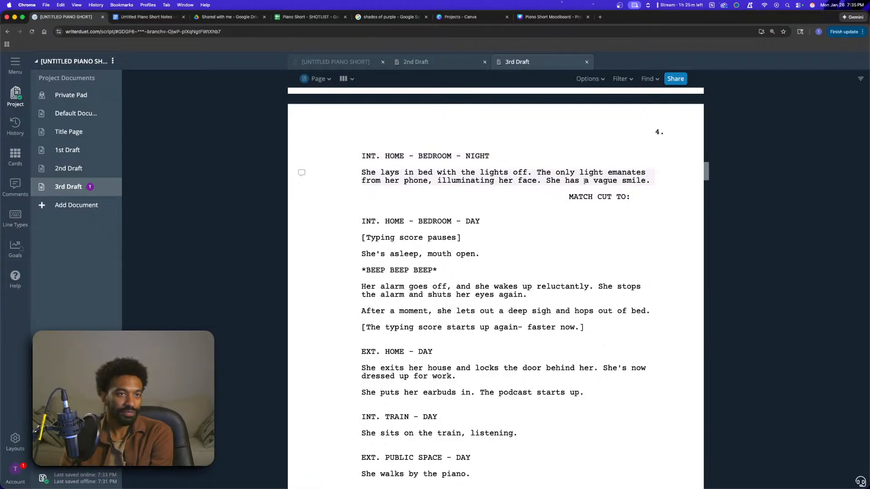
{"action": "scroll", "coordinate": [578, 184], "scroll_direction": "down", "scroll_amount": 4}
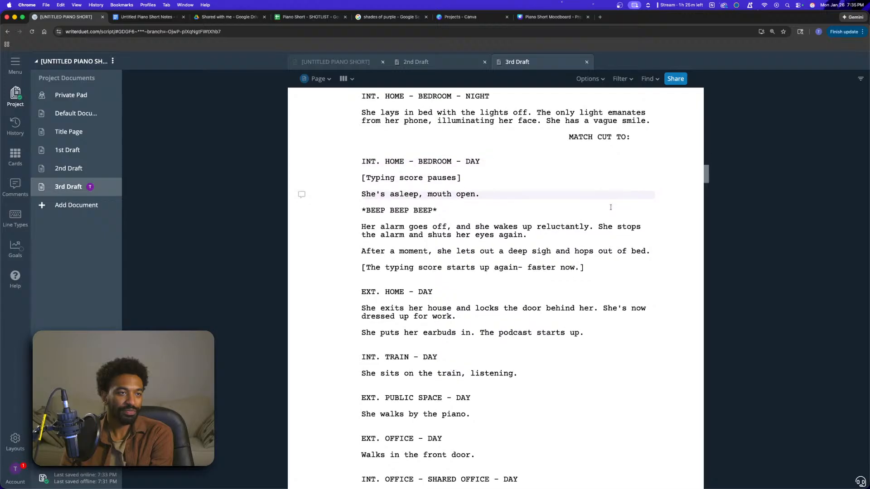
{"action": "left_click", "coordinate": [408, 127]}
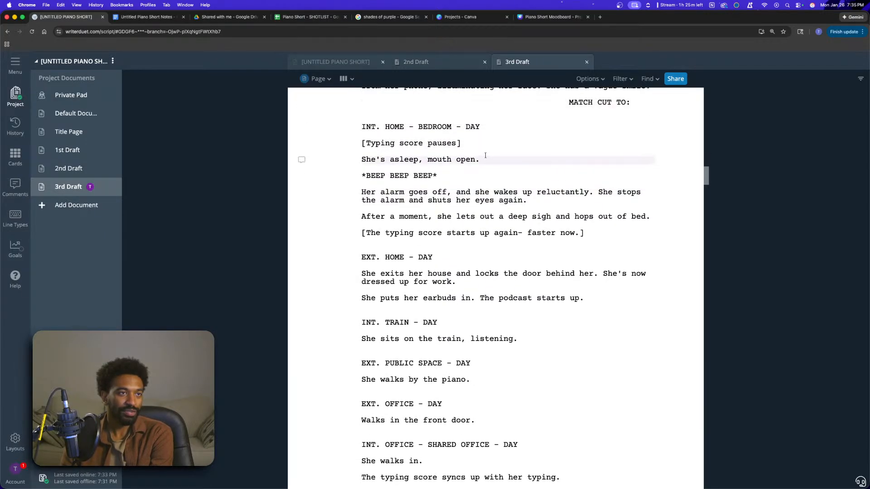
{"action": "scroll", "coordinate": [604, 159], "scroll_direction": "down", "scroll_amount": 2}
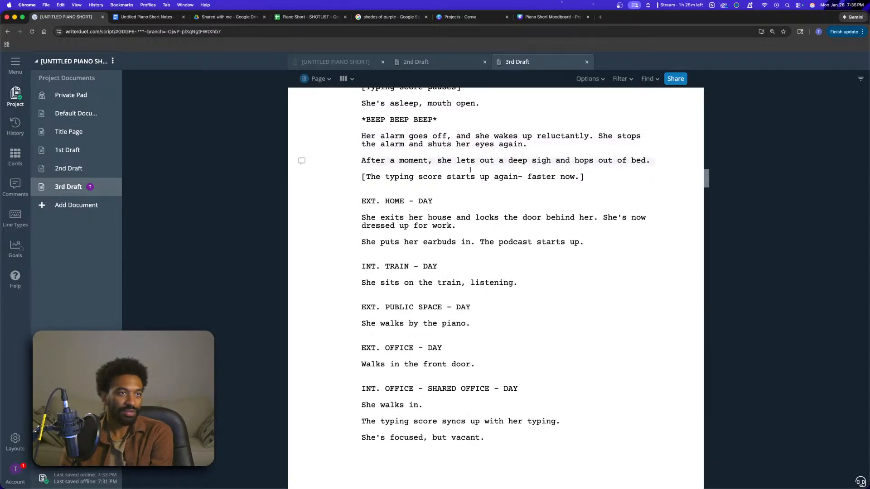
{"action": "scroll", "coordinate": [589, 163], "scroll_direction": "down", "scroll_amount": 1}
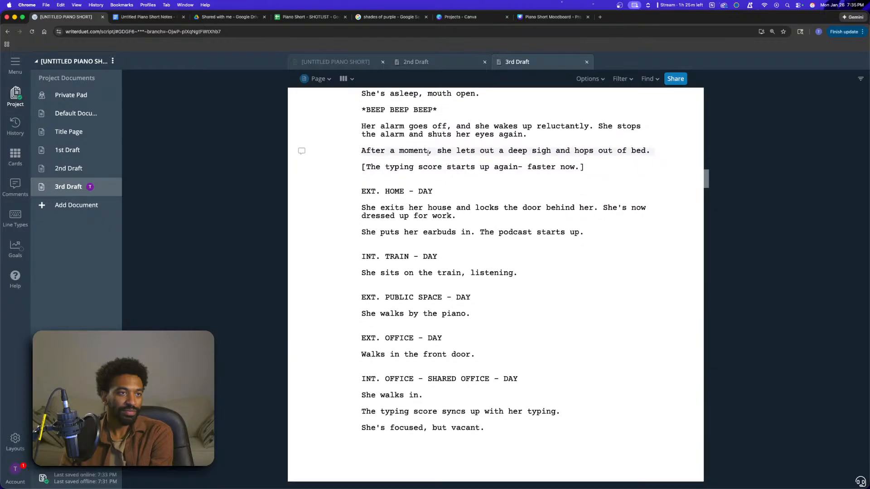
{"action": "scroll", "coordinate": [668, 159], "scroll_direction": "down", "scroll_amount": 2}
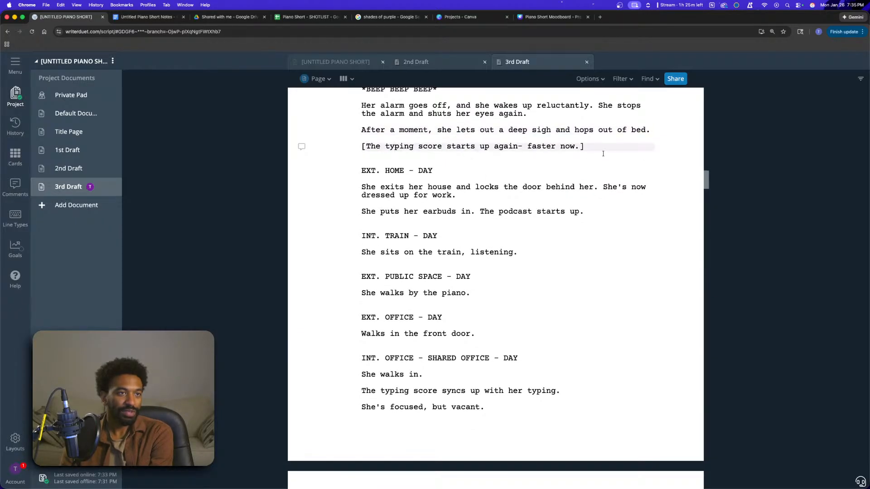
{"action": "scroll", "coordinate": [603, 154], "scroll_direction": "down", "scroll_amount": 5}
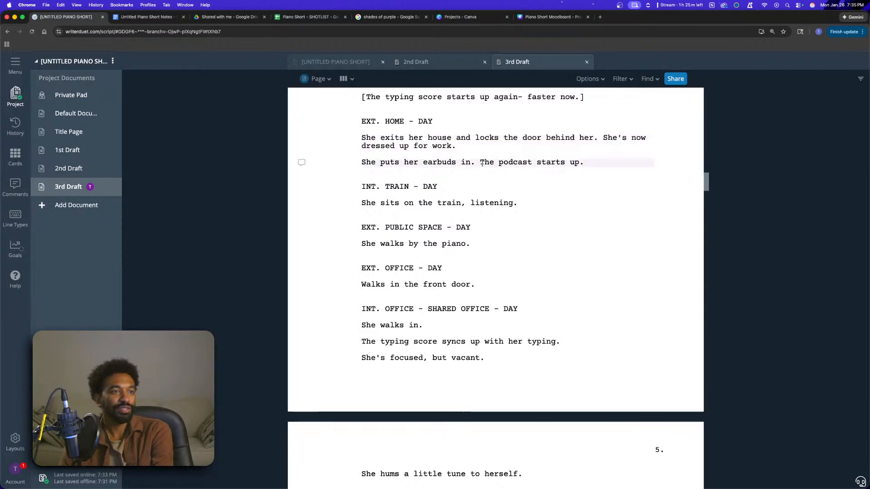
{"action": "scroll", "coordinate": [604, 202], "scroll_direction": "down", "scroll_amount": 7}
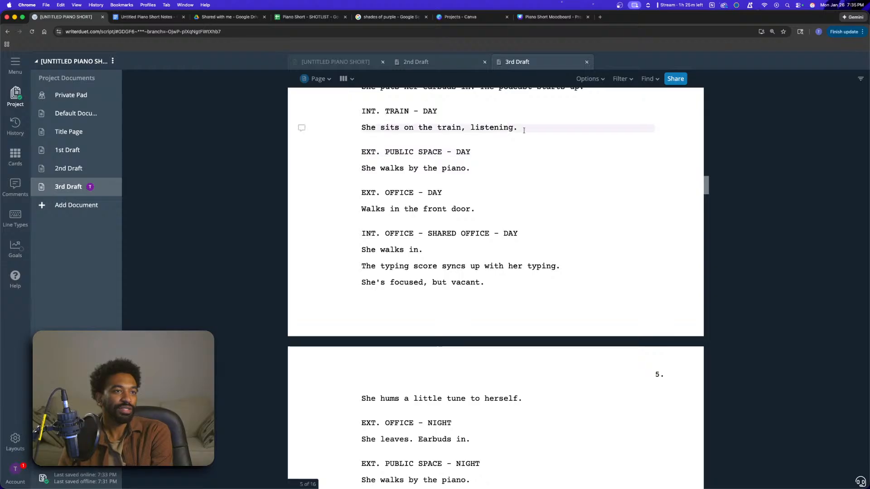
{"action": "scroll", "coordinate": [508, 204], "scroll_direction": "down", "scroll_amount": 1}
{"action": "scroll", "coordinate": [543, 224], "scroll_direction": "down", "scroll_amount": 4}
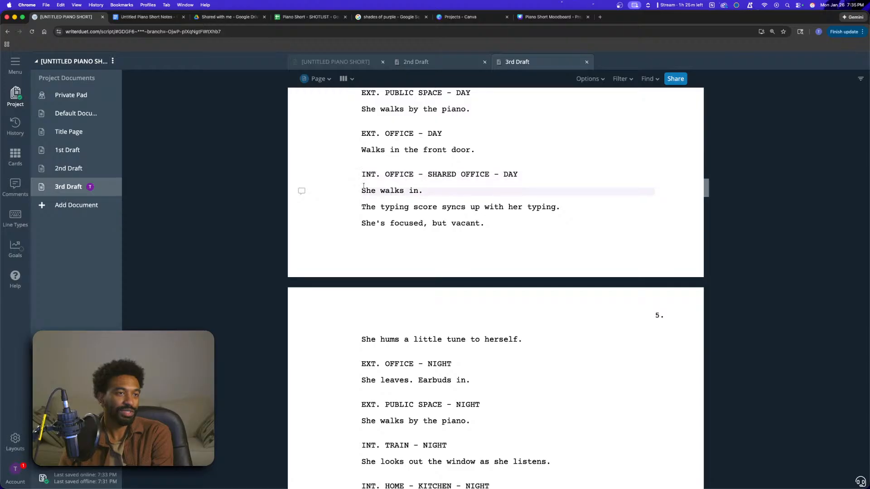
{"action": "scroll", "coordinate": [495, 200], "scroll_direction": "down", "scroll_amount": 4}
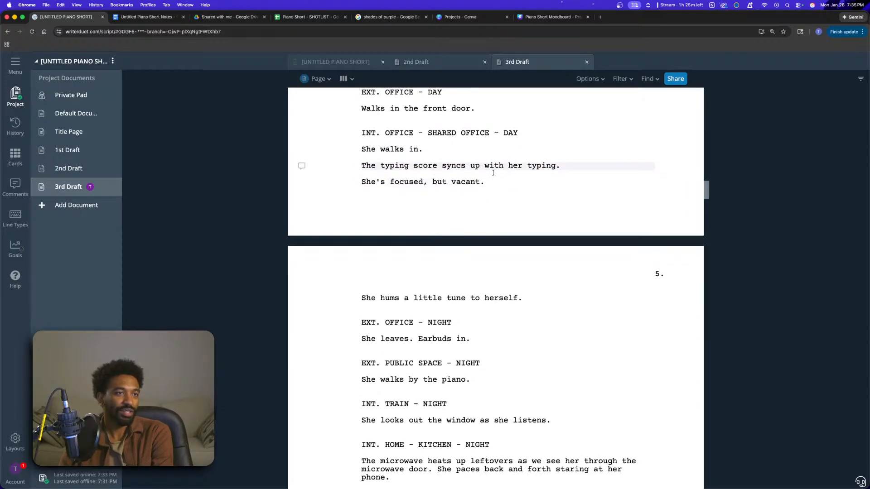
- Read through page 5, checking the second montage round from the humming line to the train match cuts
{"action": "scroll", "coordinate": [520, 135], "scroll_direction": "down", "scroll_amount": 4}
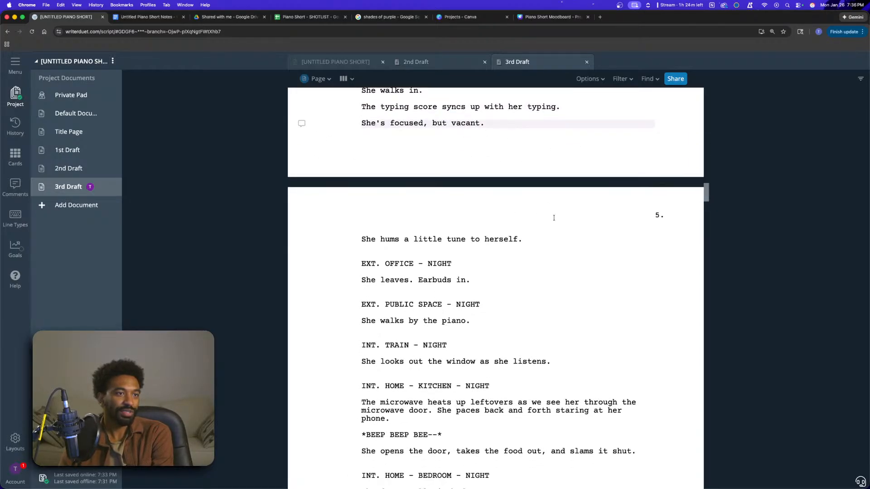
{"action": "scroll", "coordinate": [553, 212], "scroll_direction": "down", "scroll_amount": 5}
{"action": "scroll", "coordinate": [587, 203], "scroll_direction": "down", "scroll_amount": 9}
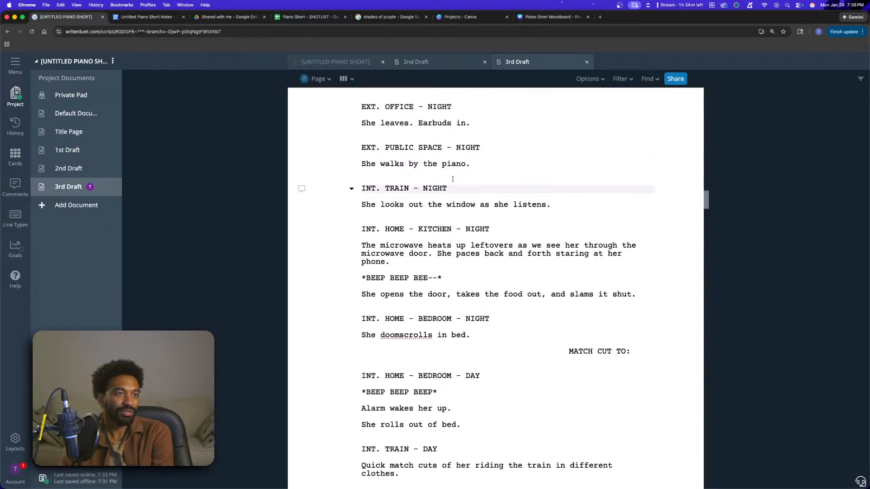
{"action": "scroll", "coordinate": [589, 204], "scroll_direction": "down", "scroll_amount": 4}
{"action": "scroll", "coordinate": [596, 205], "scroll_direction": "down", "scroll_amount": 5}
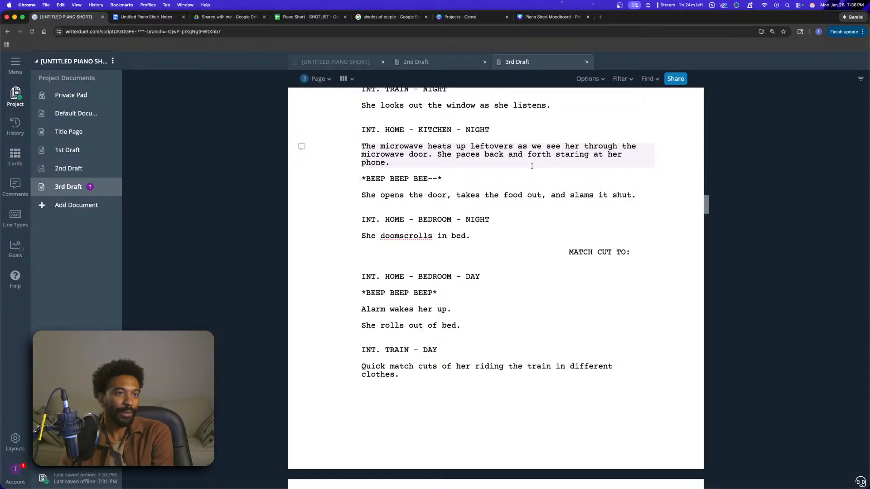
{"action": "scroll", "coordinate": [376, 192], "scroll_direction": "down", "scroll_amount": 4}
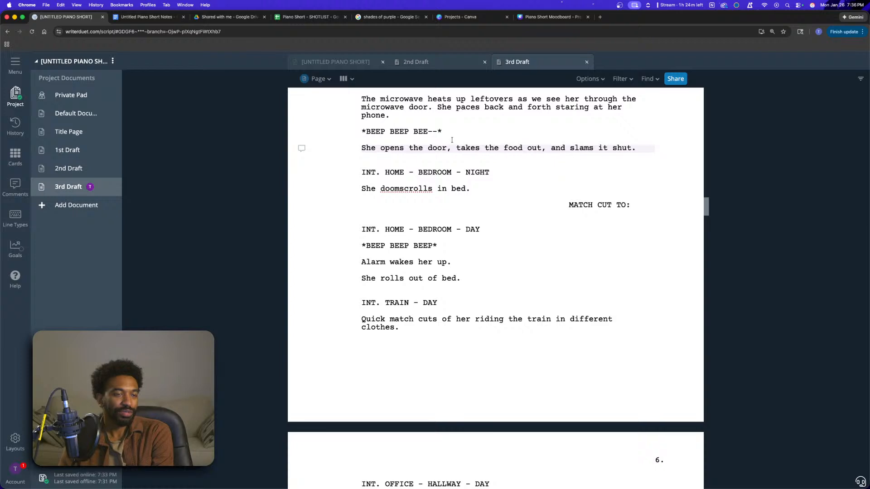
{"action": "scroll", "coordinate": [459, 199], "scroll_direction": "down", "scroll_amount": 1}
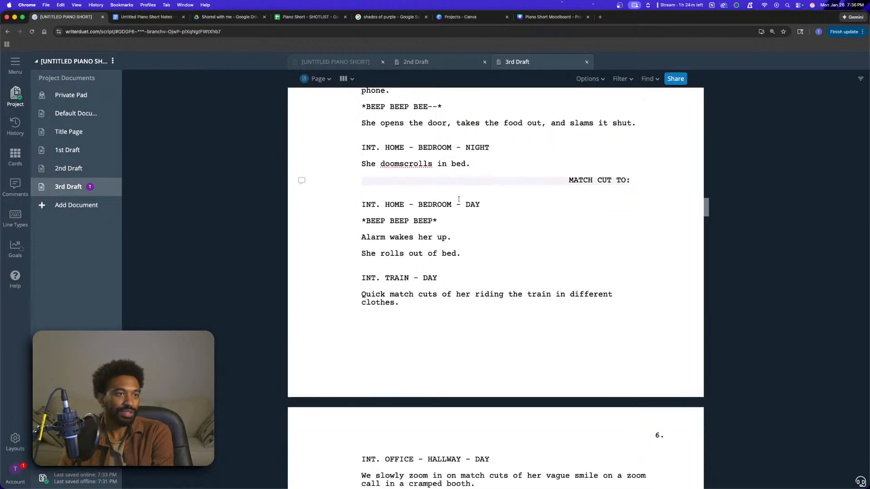
{"action": "scroll", "coordinate": [458, 199], "scroll_direction": "down", "scroll_amount": 5}
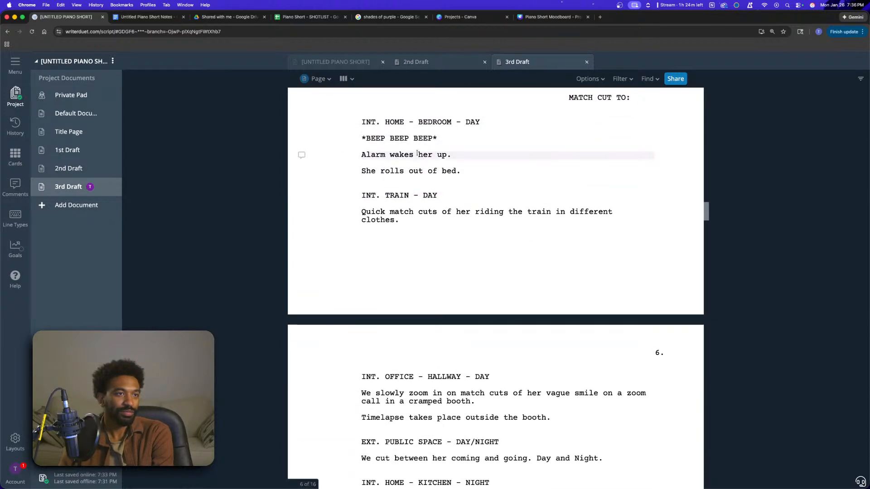
{"action": "scroll", "coordinate": [378, 161], "scroll_direction": "down", "scroll_amount": 1}
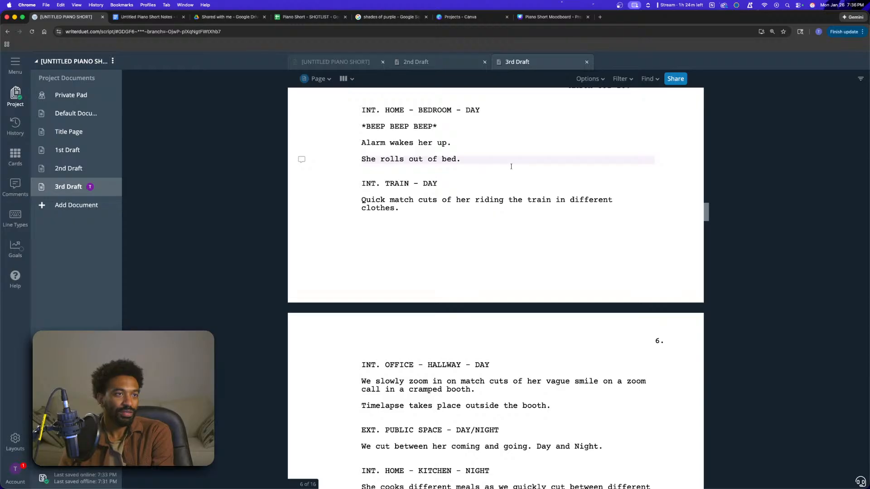
- Read through the page 6 montage, checking its action lines from the office hallway booth to the daytime walk by the piano
{"action": "scroll", "coordinate": [549, 153], "scroll_direction": "down", "scroll_amount": 3}
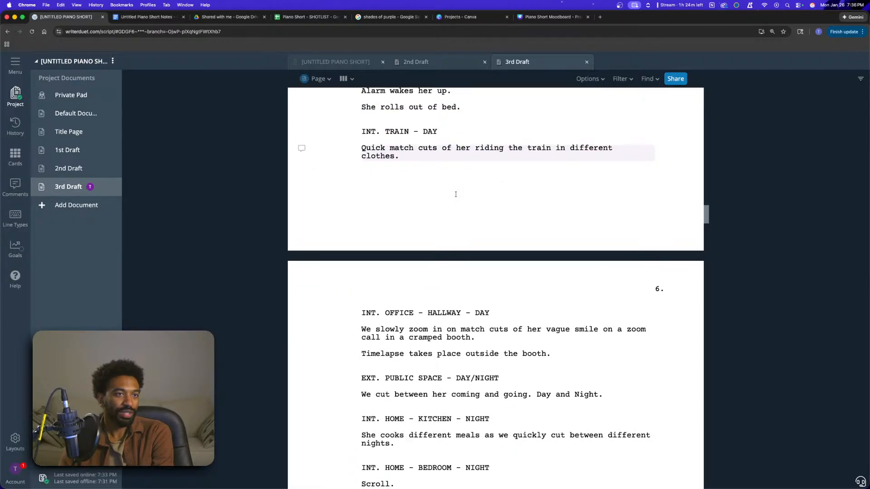
{"action": "scroll", "coordinate": [439, 189], "scroll_direction": "down", "scroll_amount": 10}
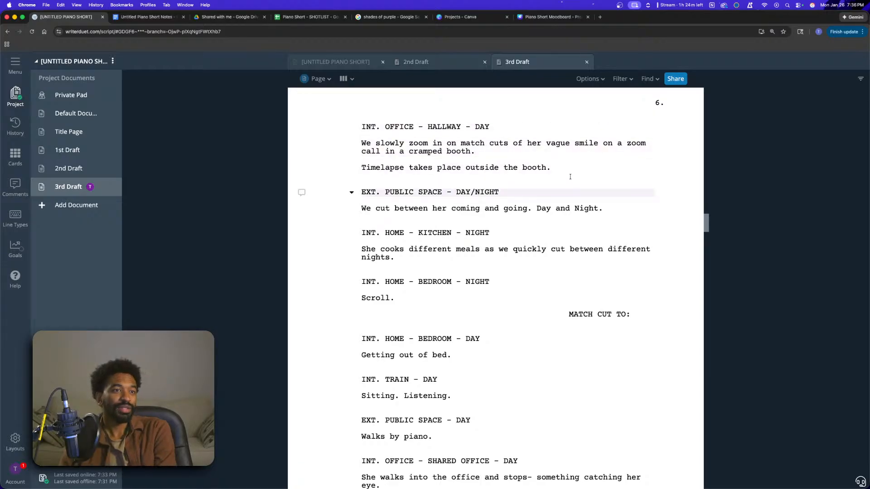
{"action": "scroll", "coordinate": [546, 186], "scroll_direction": "down", "scroll_amount": 1}
{"action": "scroll", "coordinate": [546, 186], "scroll_direction": "down", "scroll_amount": 2}
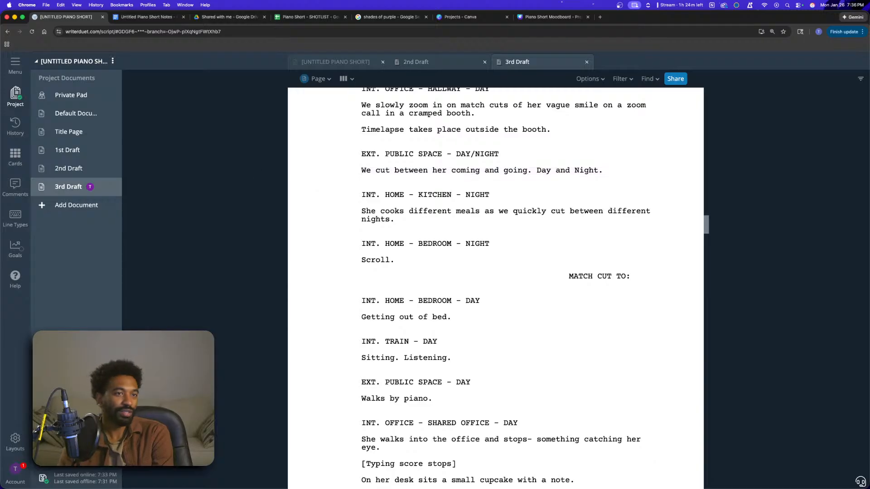
{"action": "scroll", "coordinate": [535, 169], "scroll_direction": "down", "scroll_amount": 4}
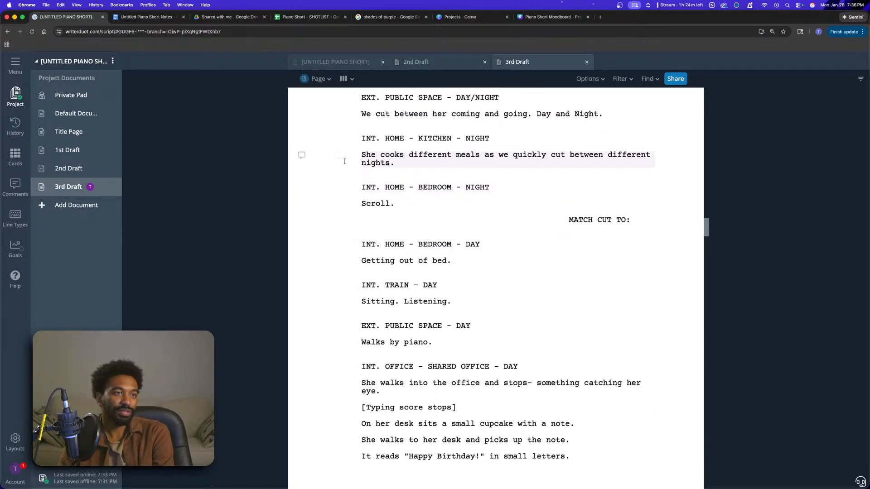
{"action": "scroll", "coordinate": [397, 152], "scroll_direction": "down", "scroll_amount": 3}
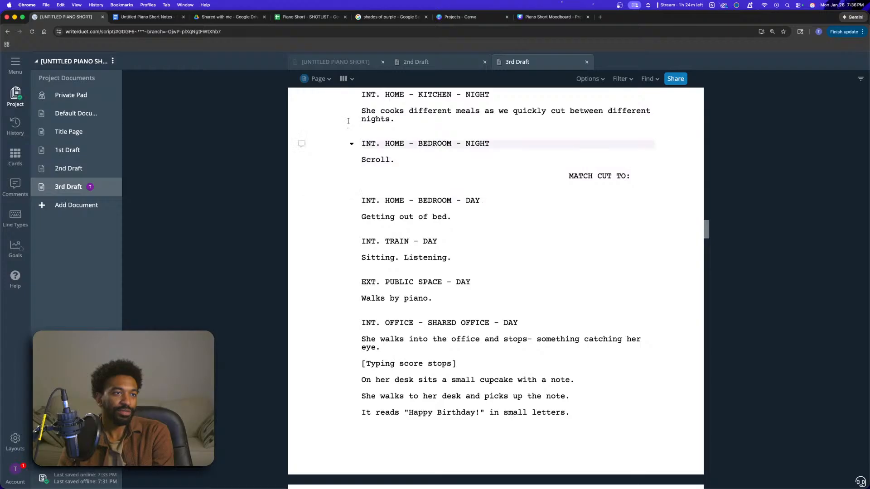
{"action": "scroll", "coordinate": [613, 180], "scroll_direction": "down", "scroll_amount": 3}
{"action": "scroll", "coordinate": [610, 181], "scroll_direction": "up", "scroll_amount": 5}
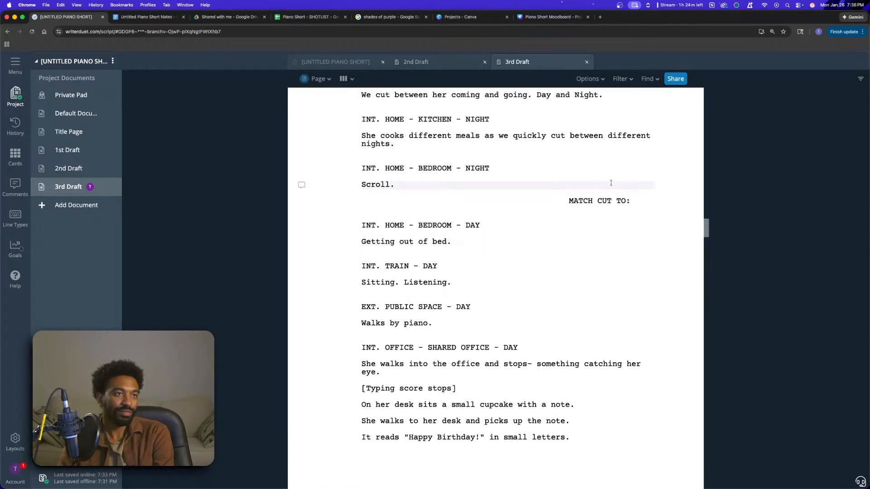
{"action": "scroll", "coordinate": [611, 183], "scroll_direction": "down", "scroll_amount": 5}
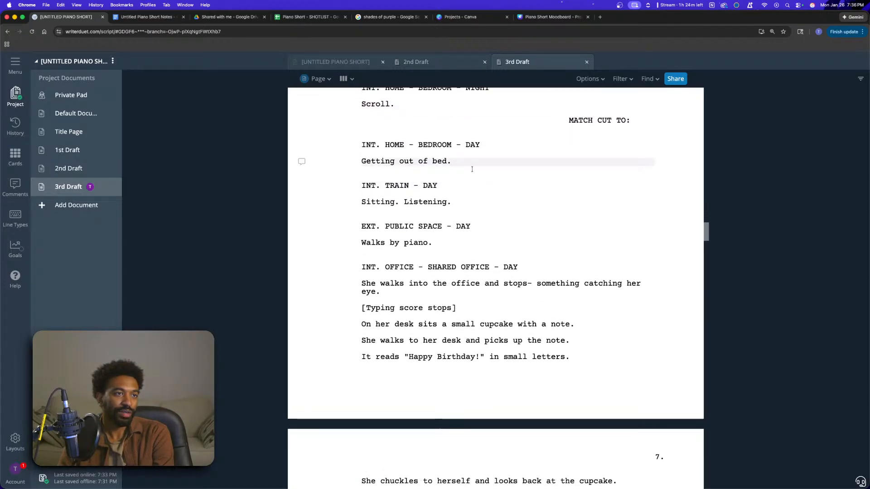
{"action": "scroll", "coordinate": [368, 158], "scroll_direction": "down", "scroll_amount": 3}
{"action": "scroll", "coordinate": [354, 181], "scroll_direction": "down", "scroll_amount": 3}
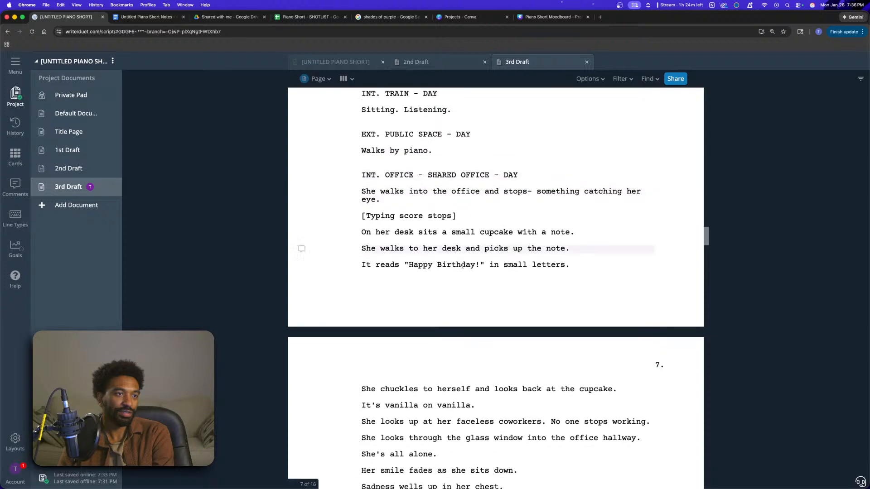
- Read through the shared office birthday scene across pages 6 and 7, from the cupcake discovery to McKenzie beginning work
{"action": "scroll", "coordinate": [390, 195], "scroll_direction": "down", "scroll_amount": 1}
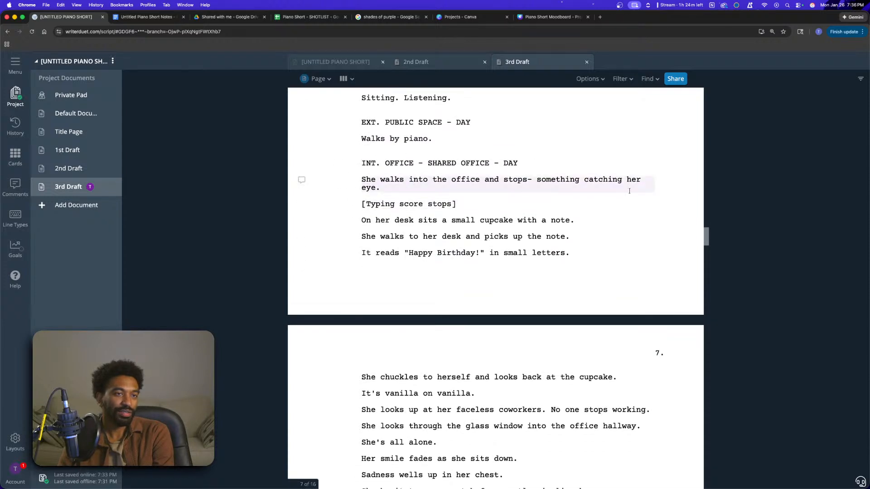
{"action": "scroll", "coordinate": [521, 182], "scroll_direction": "down", "scroll_amount": 5}
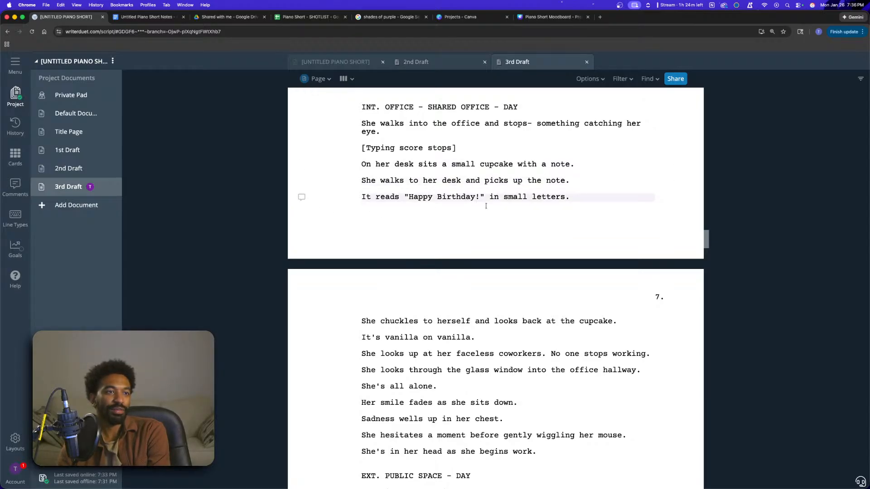
{"action": "scroll", "coordinate": [389, 201], "scroll_direction": "down", "scroll_amount": 10}
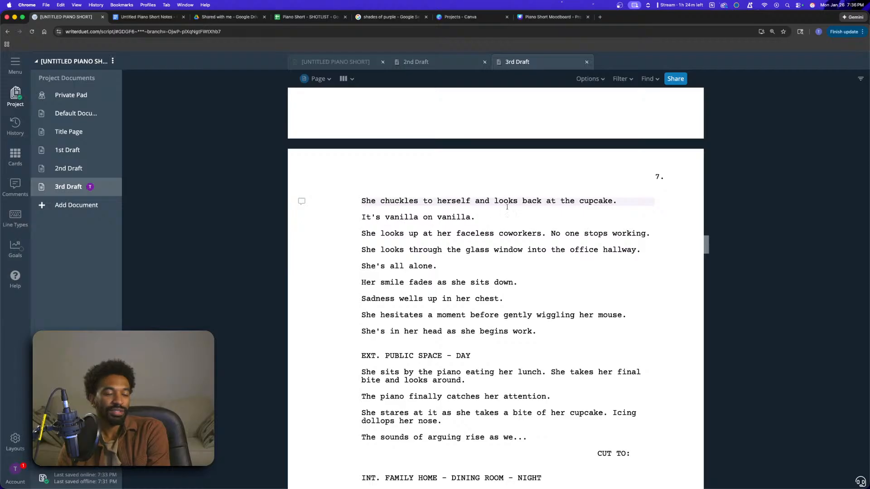
{"action": "scroll", "coordinate": [461, 208], "scroll_direction": "down", "scroll_amount": 4}
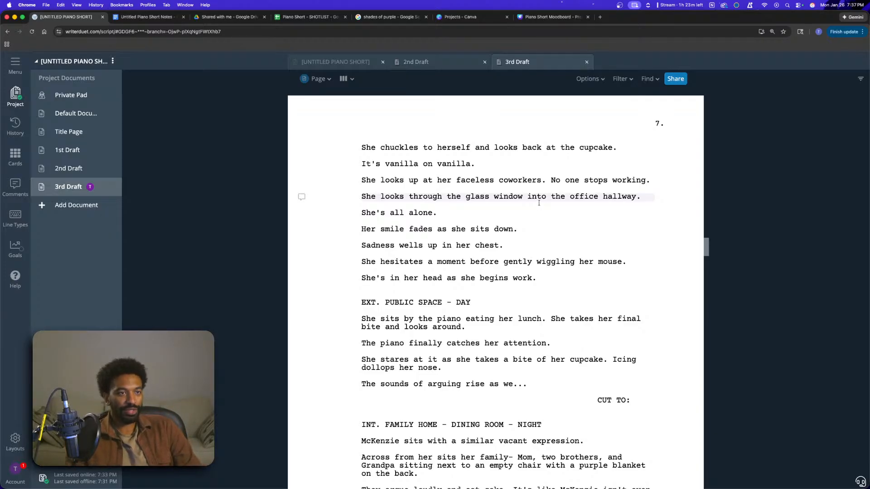
{"action": "scroll", "coordinate": [526, 211], "scroll_direction": "down", "scroll_amount": 1}
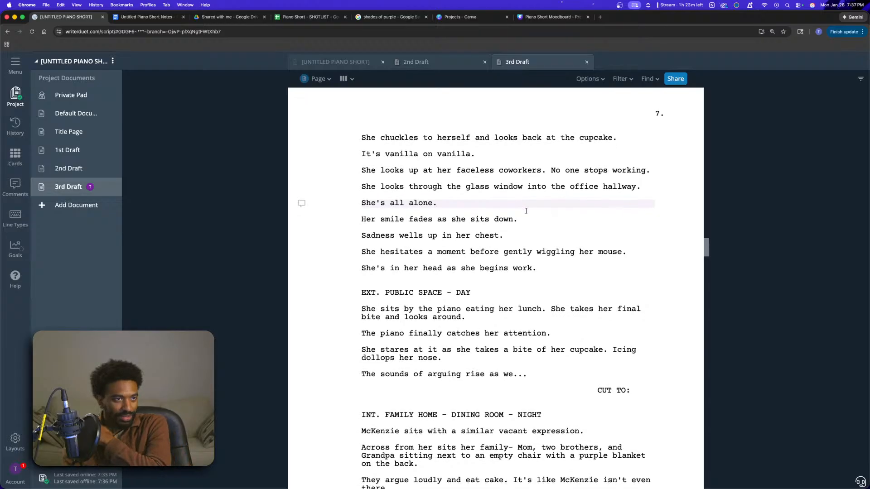
{"action": "scroll", "coordinate": [526, 211], "scroll_direction": "down", "scroll_amount": 2}
{"action": "scroll", "coordinate": [551, 213], "scroll_direction": "down", "scroll_amount": 1}
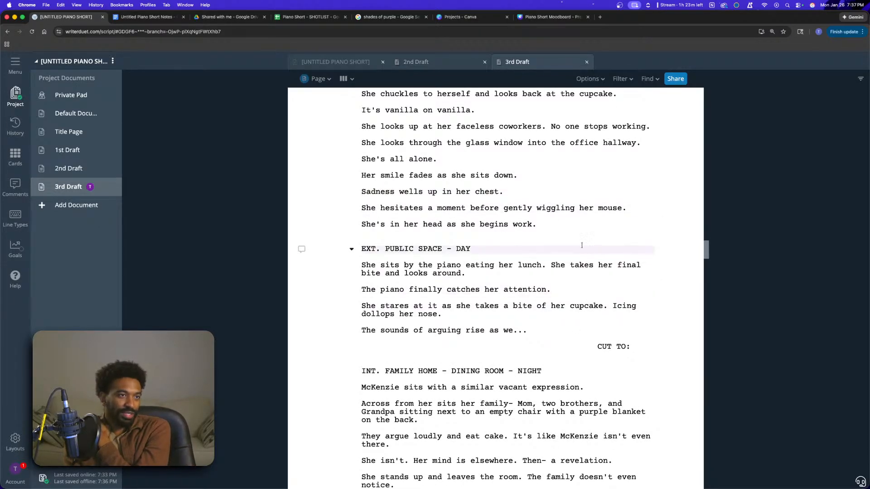
{"action": "scroll", "coordinate": [581, 250], "scroll_direction": "down", "scroll_amount": 1}
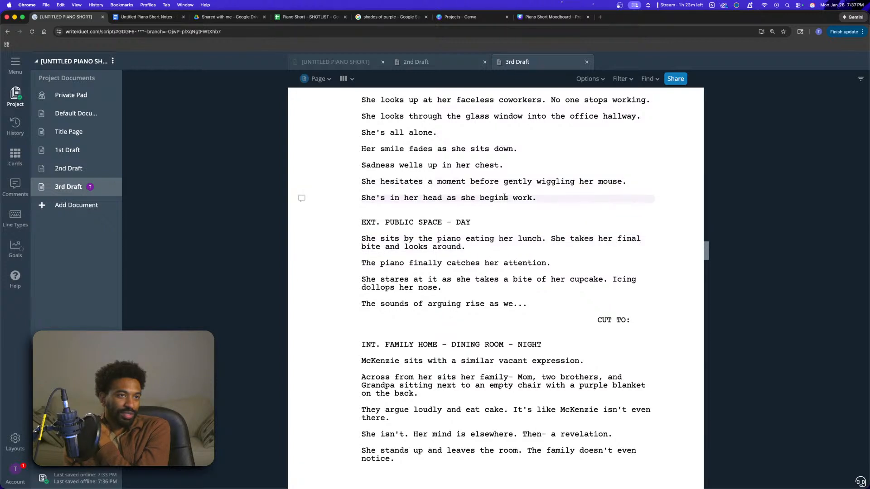
- Read through the rest of page 7, checking the lunch by the piano and the family dining room scene
{"action": "scroll", "coordinate": [584, 200], "scroll_direction": "down", "scroll_amount": 2}
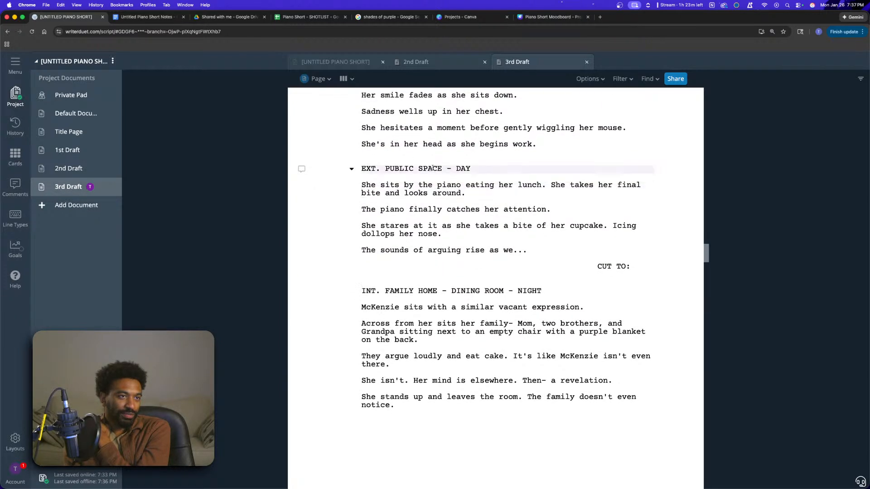
{"action": "left_click", "coordinate": [367, 186]}
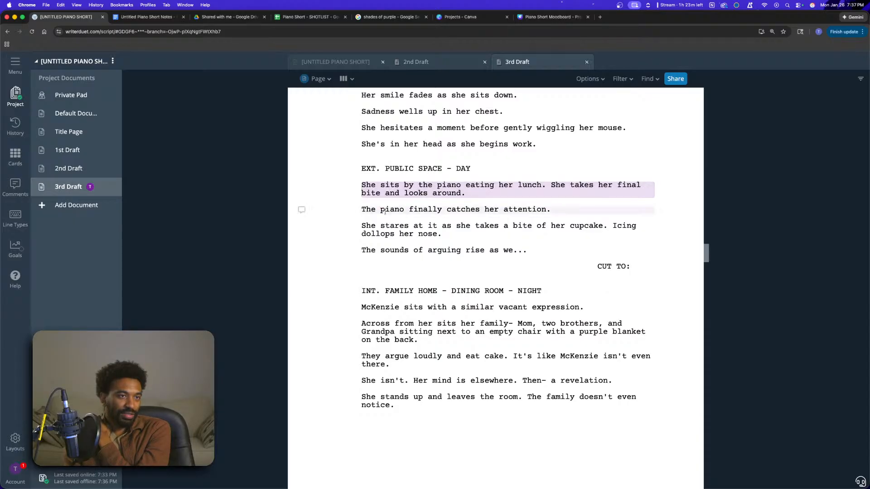
{"action": "scroll", "coordinate": [344, 209], "scroll_direction": "down", "scroll_amount": 2}
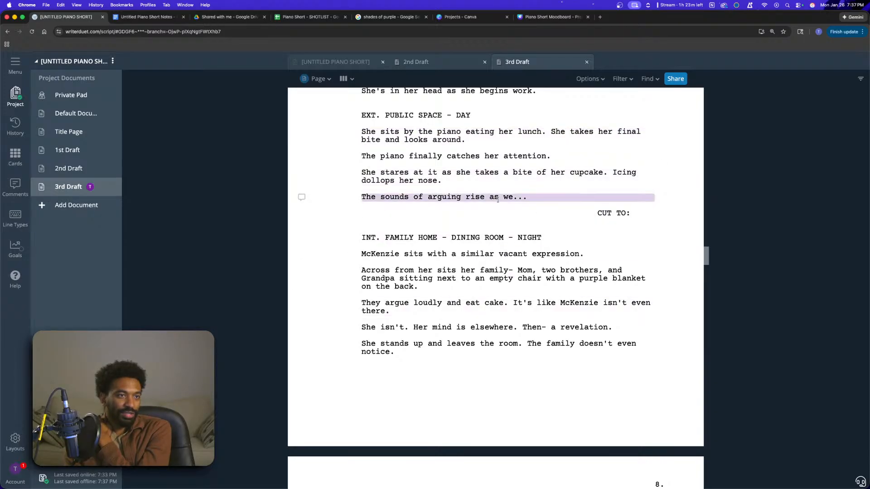
{"action": "key", "text": "Down"}
{"action": "scroll", "coordinate": [431, 159], "scroll_direction": "down", "scroll_amount": 3}
{"action": "left_click", "coordinate": [442, 141]}
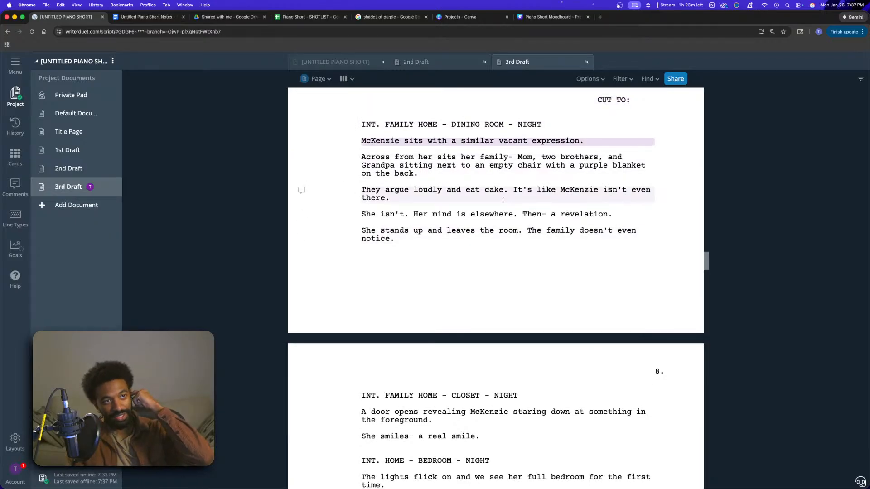
{"action": "scroll", "coordinate": [544, 206], "scroll_direction": "down", "scroll_amount": 1}
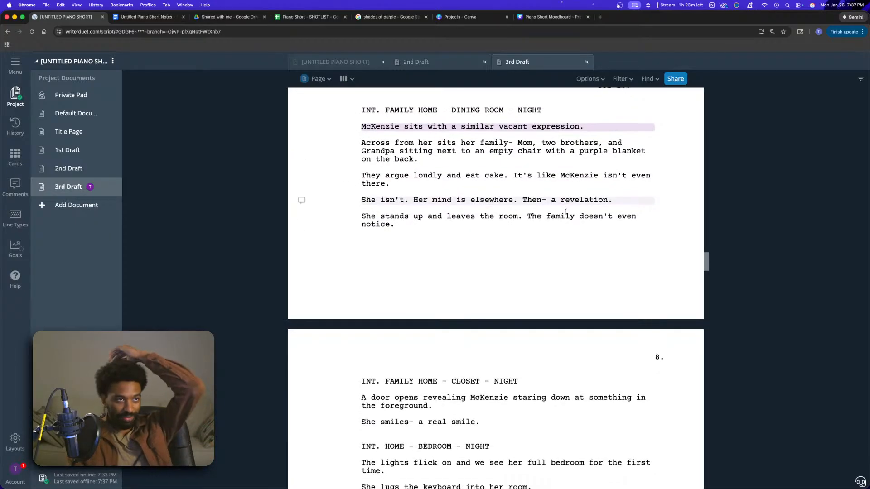
{"action": "scroll", "coordinate": [566, 212], "scroll_direction": "down", "scroll_amount": 4}
{"action": "scroll", "coordinate": [565, 211], "scroll_direction": "up", "scroll_amount": 1}
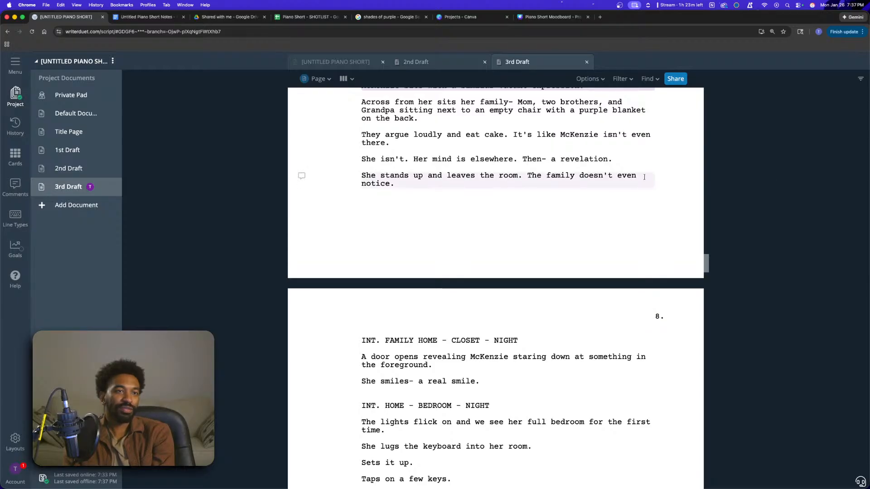
- Read through page 8, checking the closet and bedroom scenes, including the sheet music's "[Title]" placeholder and the score cue
{"action": "scroll", "coordinate": [564, 170], "scroll_direction": "down", "scroll_amount": 5}
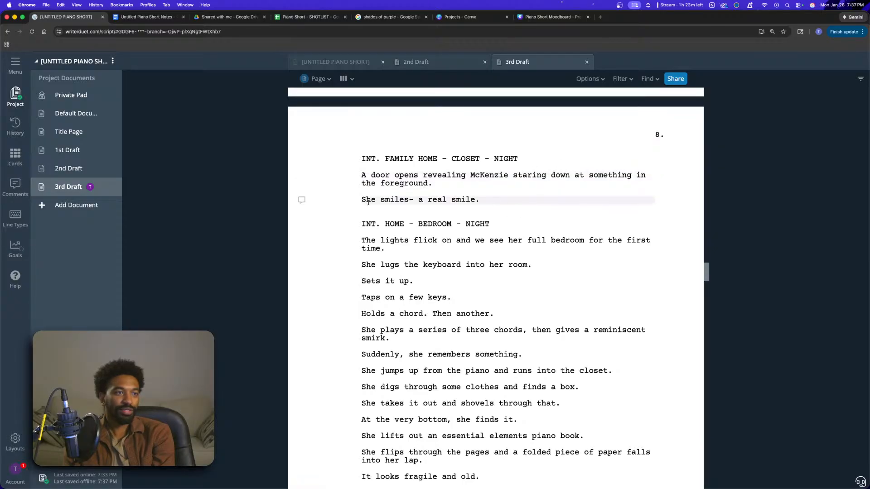
{"action": "scroll", "coordinate": [430, 213], "scroll_direction": "down", "scroll_amount": 3}
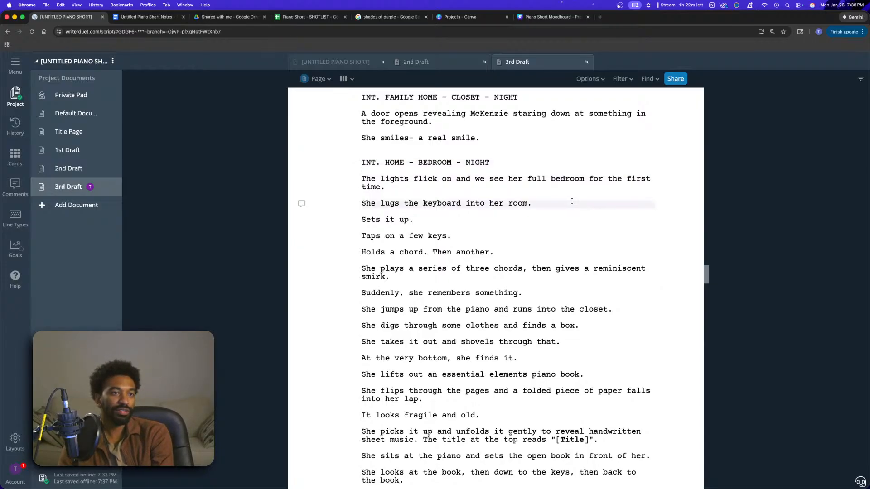
{"action": "scroll", "coordinate": [453, 208], "scroll_direction": "down", "scroll_amount": 1}
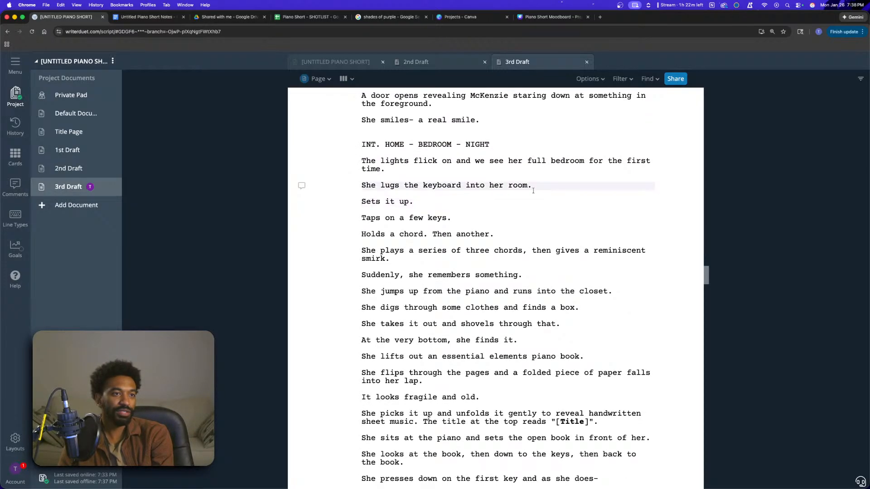
{"action": "scroll", "coordinate": [498, 203], "scroll_direction": "down", "scroll_amount": 2}
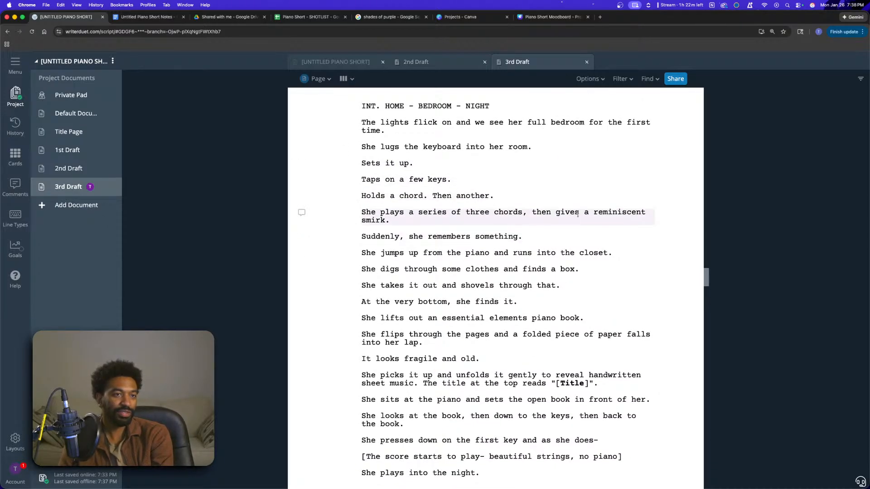
{"action": "scroll", "coordinate": [468, 234], "scroll_direction": "down", "scroll_amount": 1}
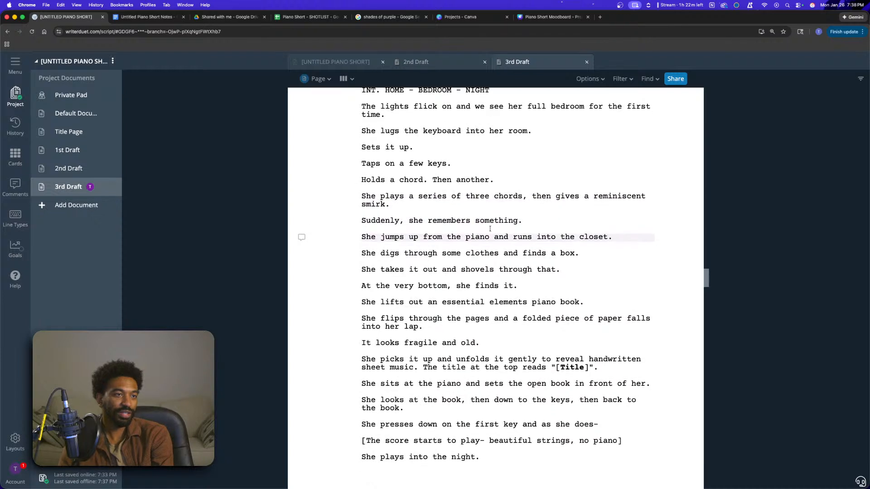
{"action": "scroll", "coordinate": [506, 225], "scroll_direction": "down", "scroll_amount": 3}
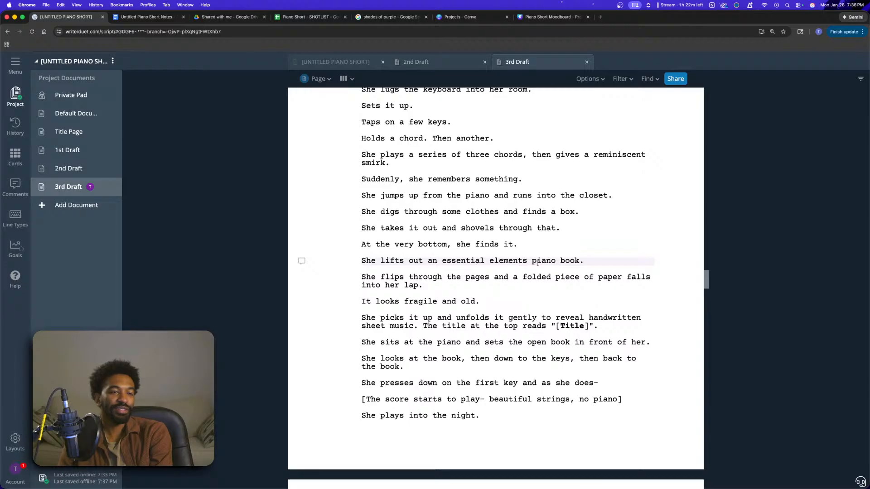
{"action": "scroll", "coordinate": [613, 267], "scroll_direction": "down", "scroll_amount": 2}
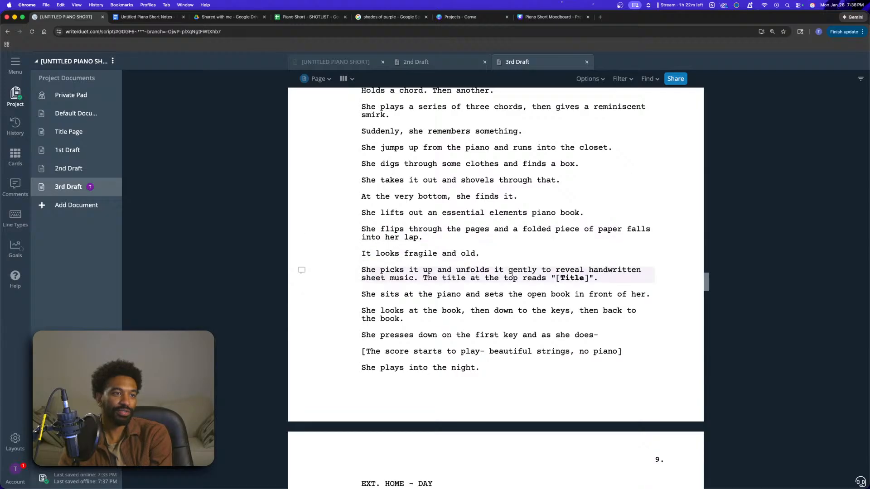
{"action": "scroll", "coordinate": [380, 261], "scroll_direction": "down", "scroll_amount": 5}
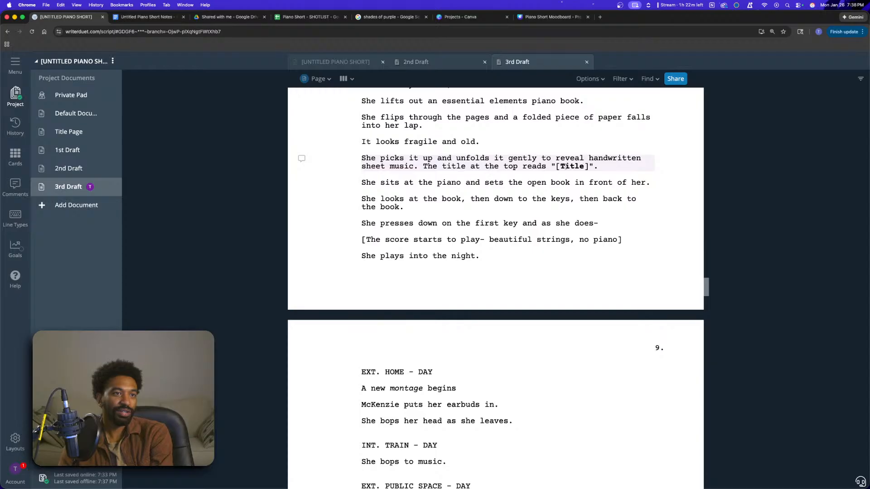
{"action": "left_click_drag", "start_coordinate": [558, 165], "coordinate": [599, 167]}
{"action": "left_click", "coordinate": [535, 175]}
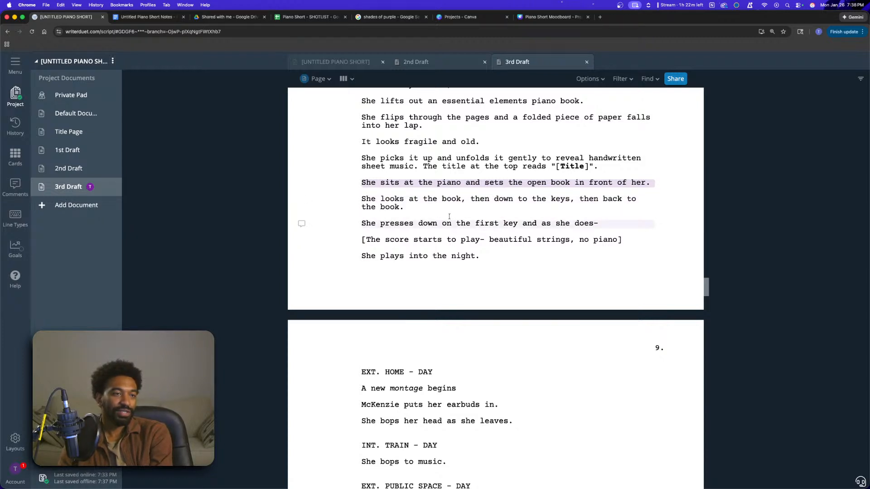
{"action": "scroll", "coordinate": [628, 227], "scroll_direction": "down", "scroll_amount": 3}
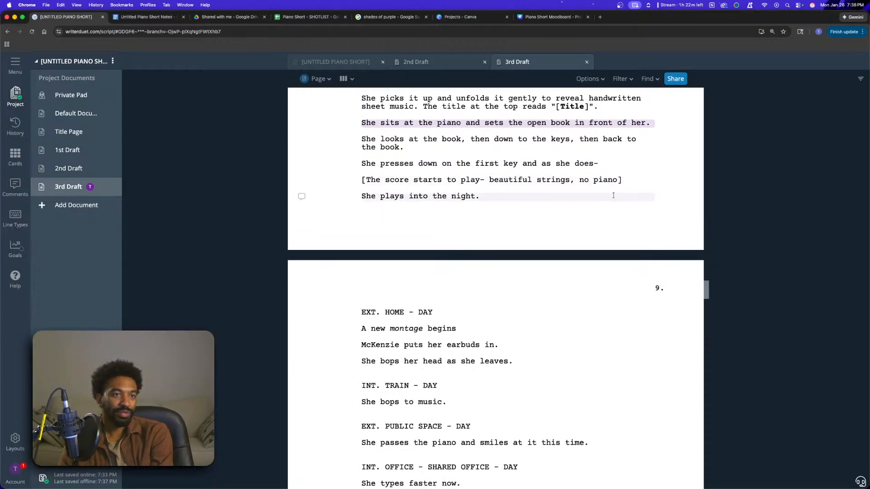
- Read through the page 9 montage, checking its action lines from McKenzie leaving home with earbuds to her bedroom piano practice
{"action": "scroll", "coordinate": [546, 251], "scroll_direction": "down", "scroll_amount": 9}
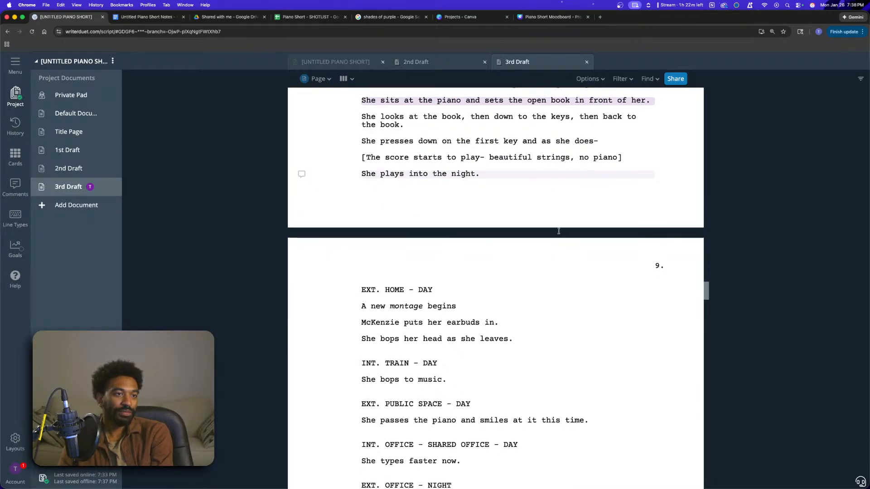
{"action": "scroll", "coordinate": [601, 252], "scroll_direction": "down", "scroll_amount": 1}
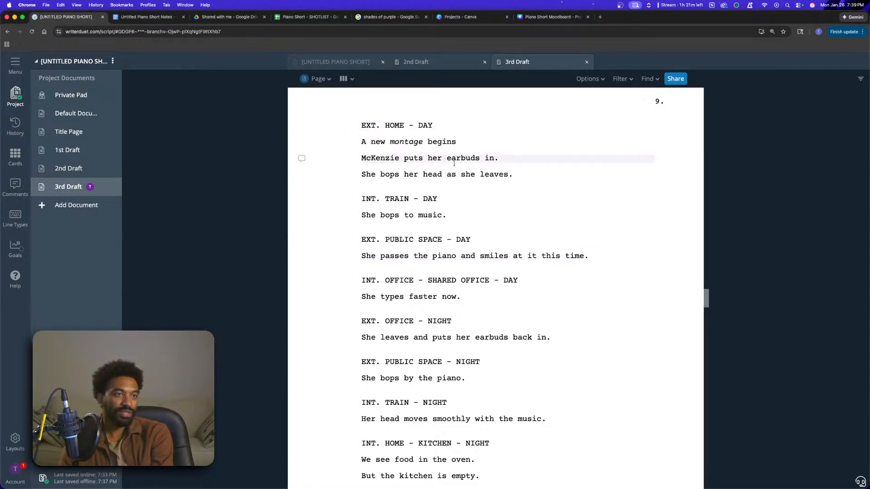
{"action": "scroll", "coordinate": [562, 181], "scroll_direction": "down", "scroll_amount": 3}
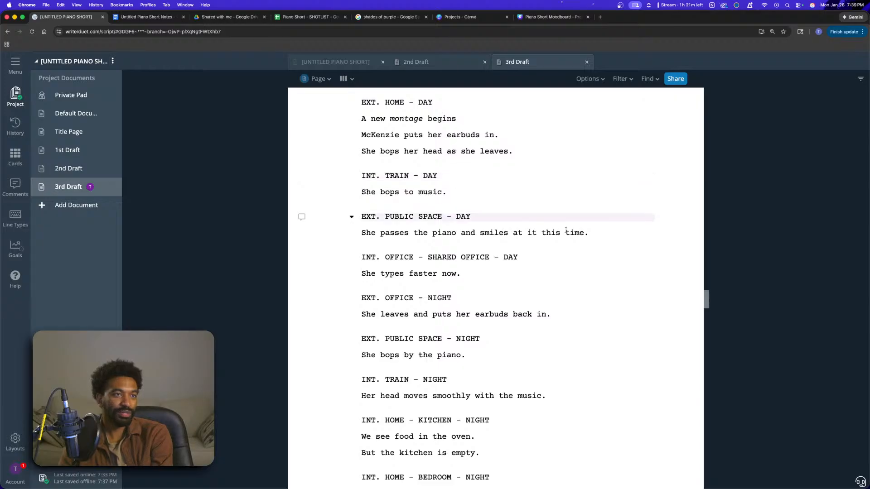
{"action": "scroll", "coordinate": [582, 225], "scroll_direction": "down", "scroll_amount": 3}
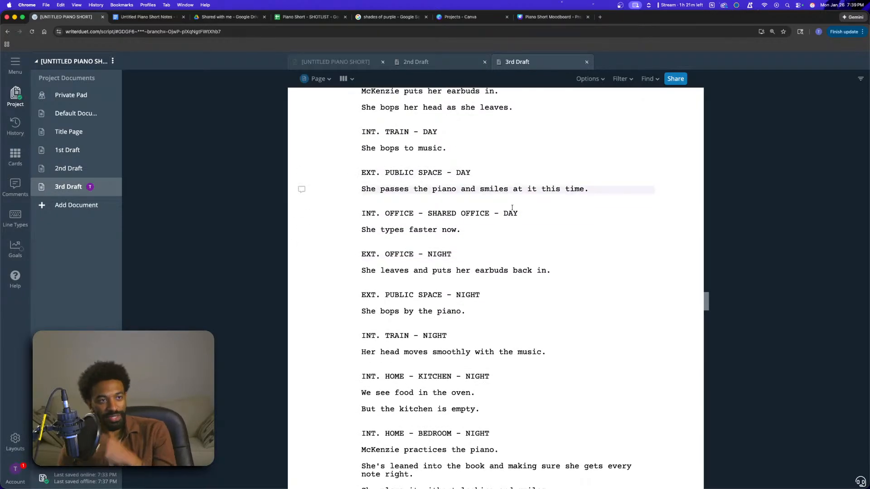
{"action": "scroll", "coordinate": [603, 218], "scroll_direction": "down", "scroll_amount": 8}
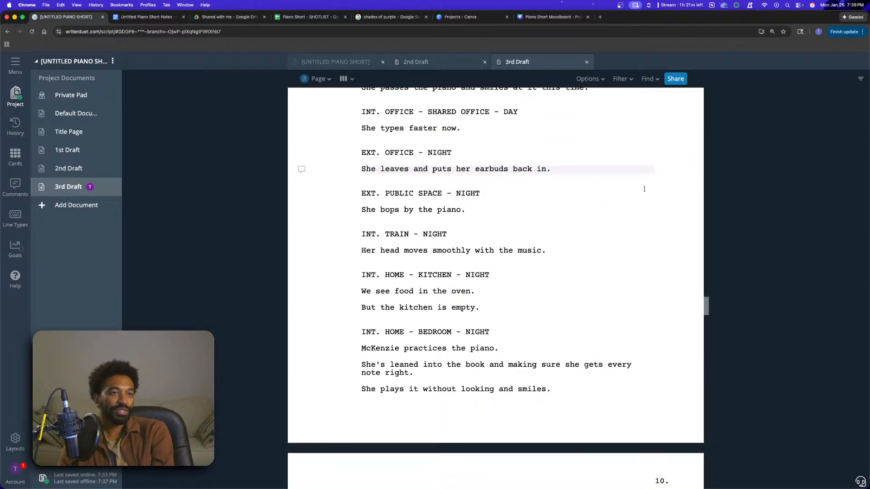
{"action": "scroll", "coordinate": [611, 256], "scroll_direction": "down", "scroll_amount": 5}
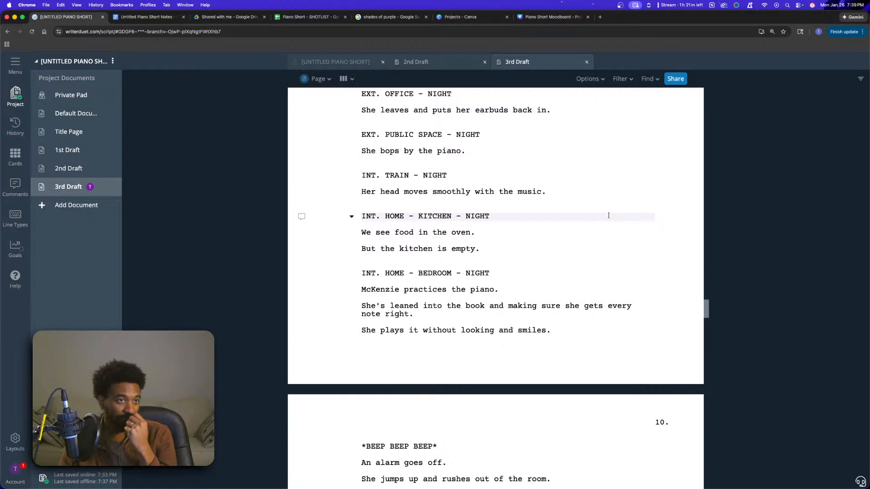
{"action": "scroll", "coordinate": [588, 222], "scroll_direction": "down", "scroll_amount": 4}
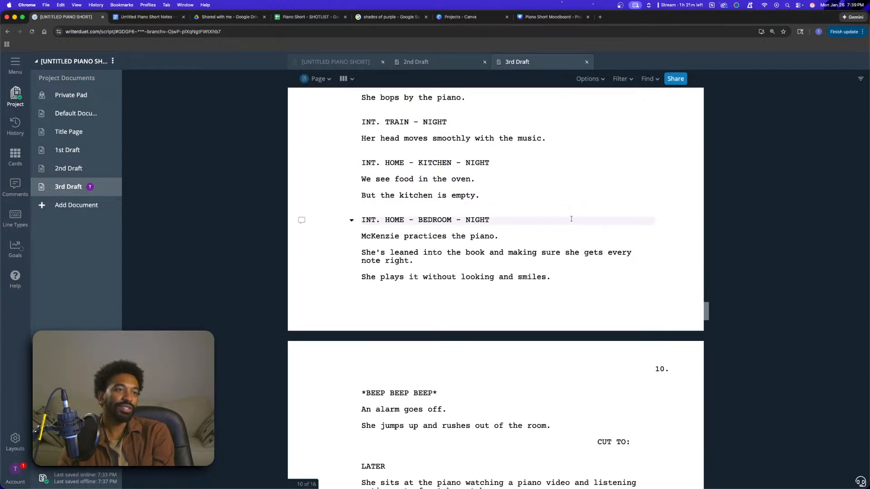
{"action": "scroll", "coordinate": [557, 219], "scroll_direction": "down", "scroll_amount": 3}
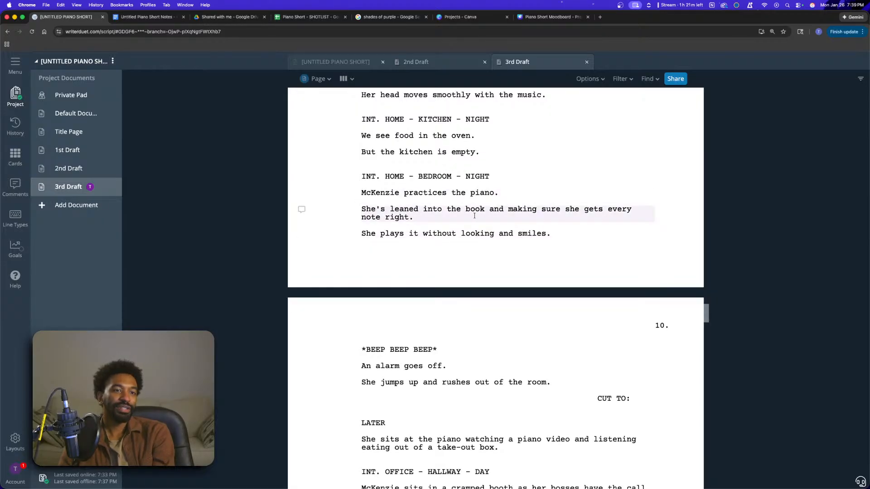
{"action": "scroll", "coordinate": [535, 228], "scroll_direction": "down", "scroll_amount": 3}
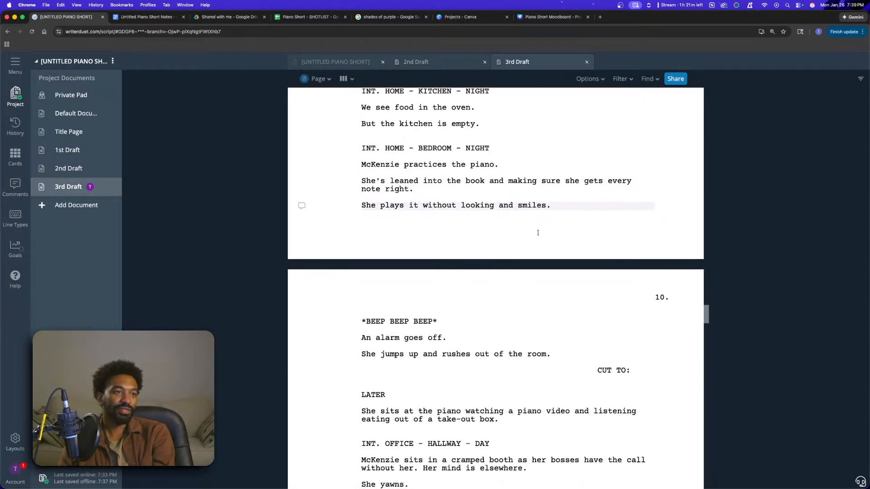
- In the LATER scene on page 10, replace "and listening" after "piano video" with a comma before "eating out of a take-out box"
{"action": "scroll", "coordinate": [617, 227], "scroll_direction": "down", "scroll_amount": 7}
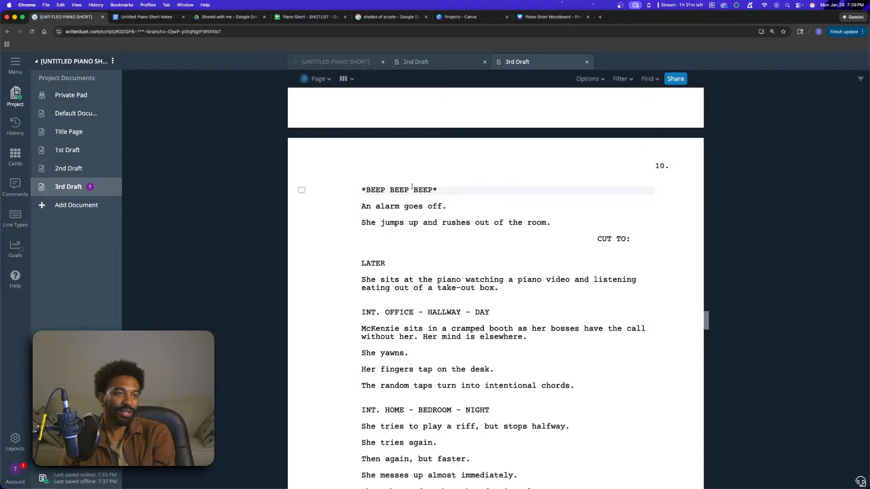
{"action": "scroll", "coordinate": [535, 284], "scroll_direction": "up", "scroll_amount": 3}
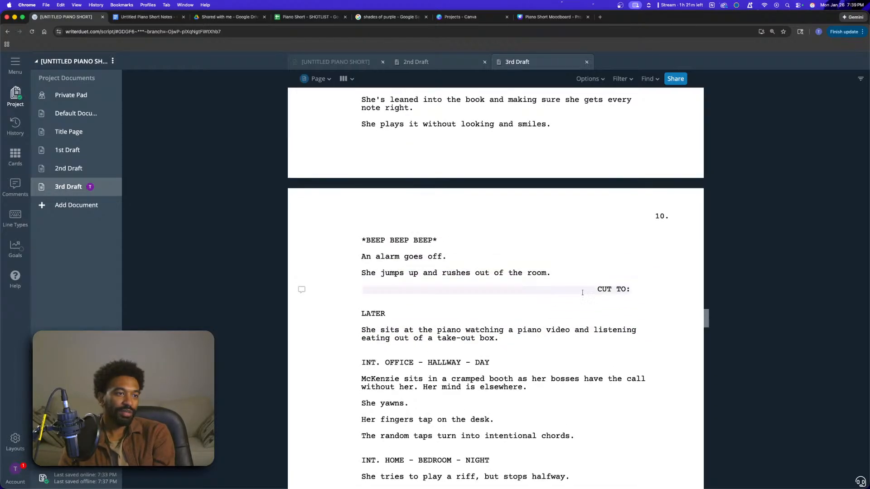
{"action": "scroll", "coordinate": [521, 272], "scroll_direction": "down", "scroll_amount": 3}
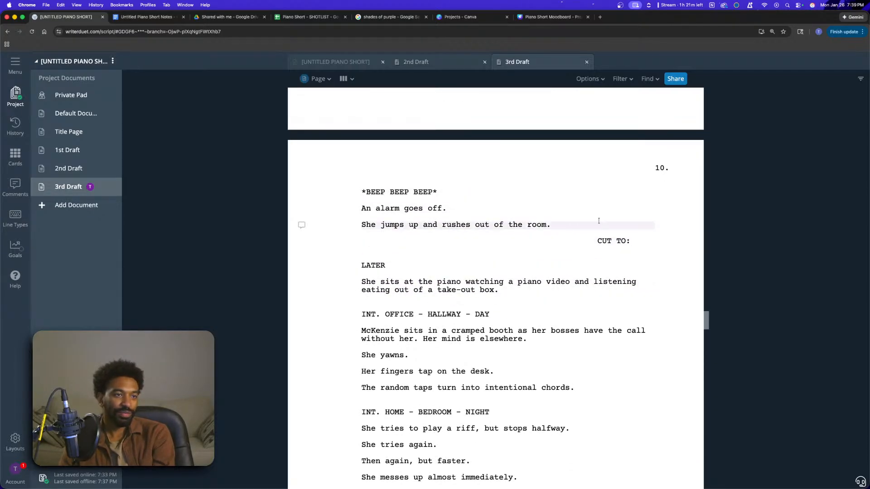
{"action": "scroll", "coordinate": [589, 231], "scroll_direction": "down", "scroll_amount": 6}
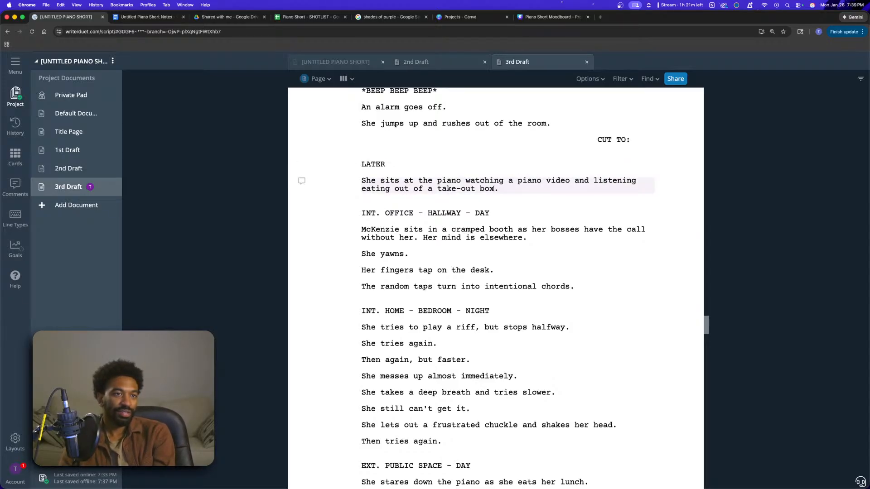
{"action": "left_click", "coordinate": [579, 183]}
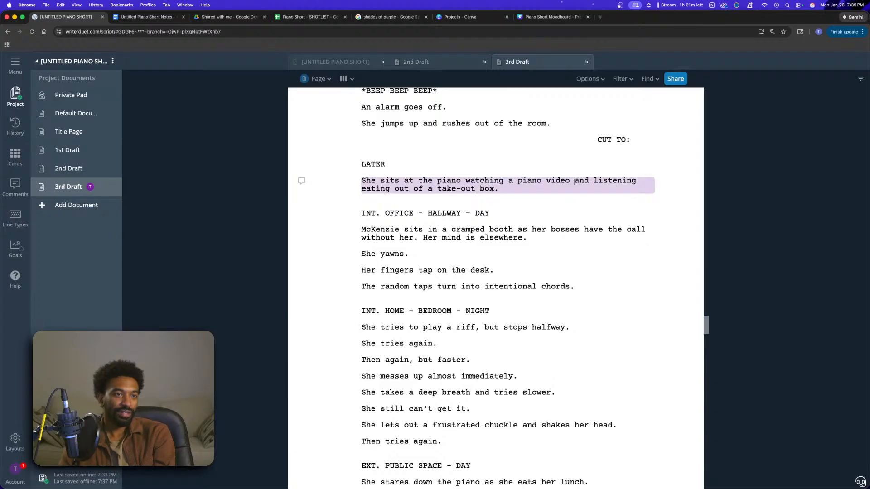
{"action": "left_click_drag", "start_coordinate": [574, 182], "coordinate": [647, 178]}
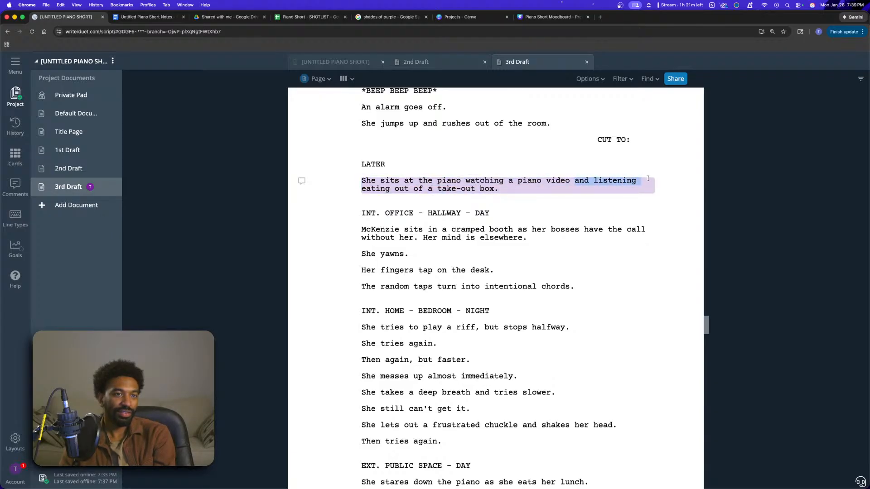
{"action": "key", "text": "BackSpace"}
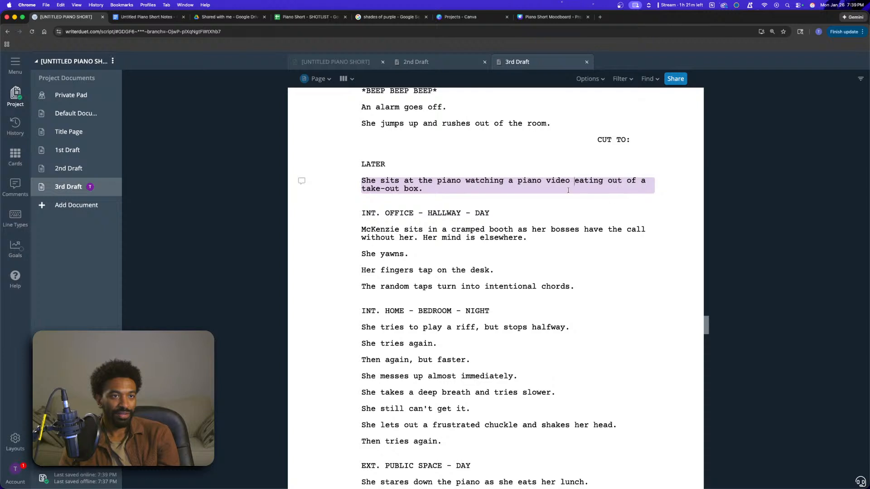
{"action": "key", "text": "BackSpace"}
{"action": "type", "text": ","}
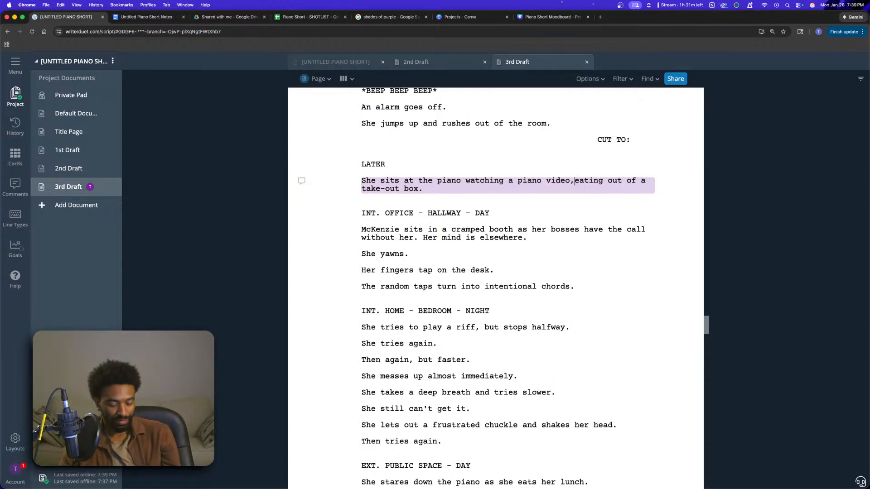
{"action": "left_click", "coordinate": [550, 213]}
- Read through the page 10 office hallway scene, checking the cramped booth call and the finger taps turning into chords
{"action": "scroll", "coordinate": [540, 190], "scroll_direction": "down", "scroll_amount": 1}
{"action": "scroll", "coordinate": [386, 185], "scroll_direction": "down", "scroll_amount": 2}
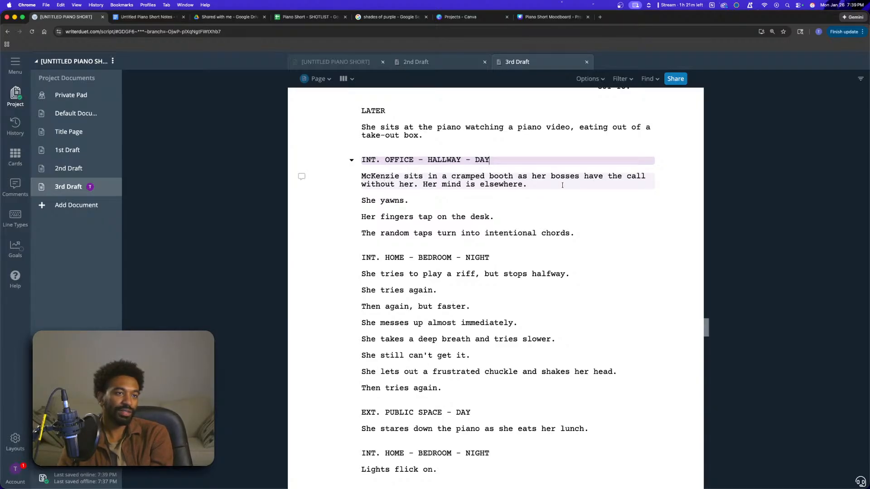
{"action": "left_click", "coordinate": [415, 200]}
{"action": "left_click", "coordinate": [502, 222]}
{"action": "scroll", "coordinate": [556, 204], "scroll_direction": "down", "scroll_amount": 2}
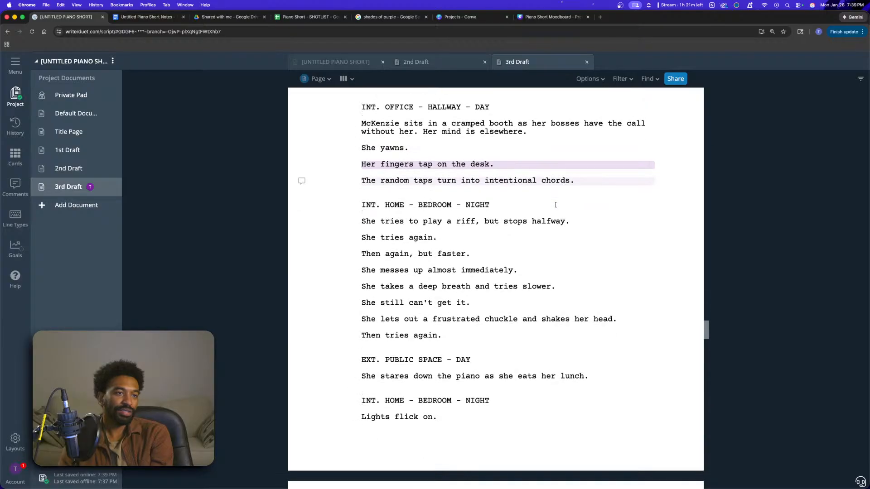
{"action": "left_click", "coordinate": [589, 183]}
- Read through the page 10 bedroom scene line by line, checking McKenzie's repeated attempts at the riff and her frustrated chuckle
{"action": "left_click", "coordinate": [607, 203]}
{"action": "scroll", "coordinate": [588, 191], "scroll_direction": "down", "scroll_amount": 2}
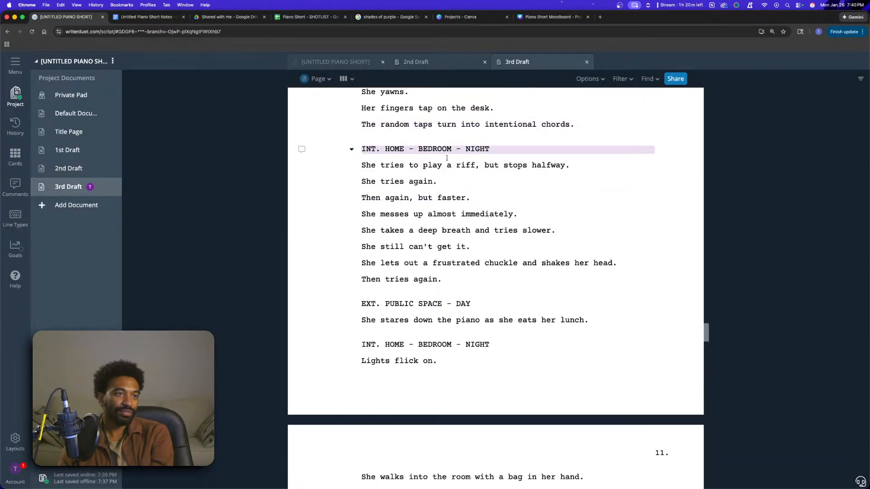
{"action": "left_click", "coordinate": [525, 178]}
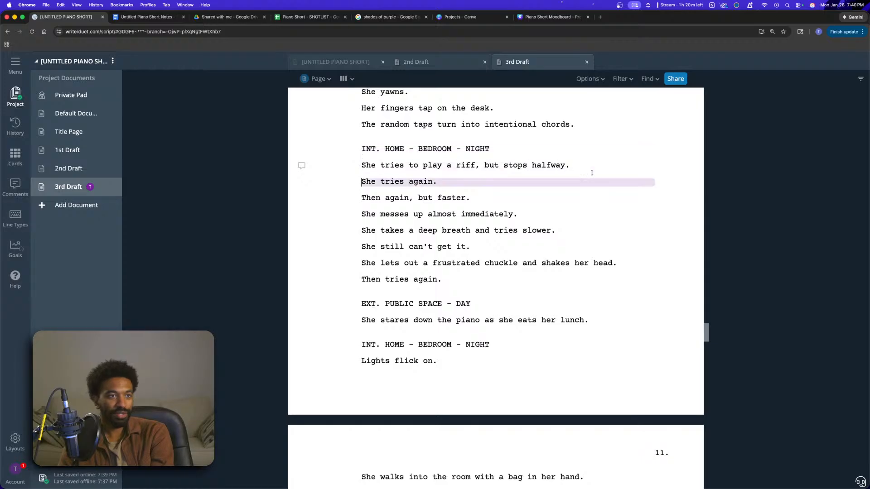
{"action": "left_click", "coordinate": [505, 203]}
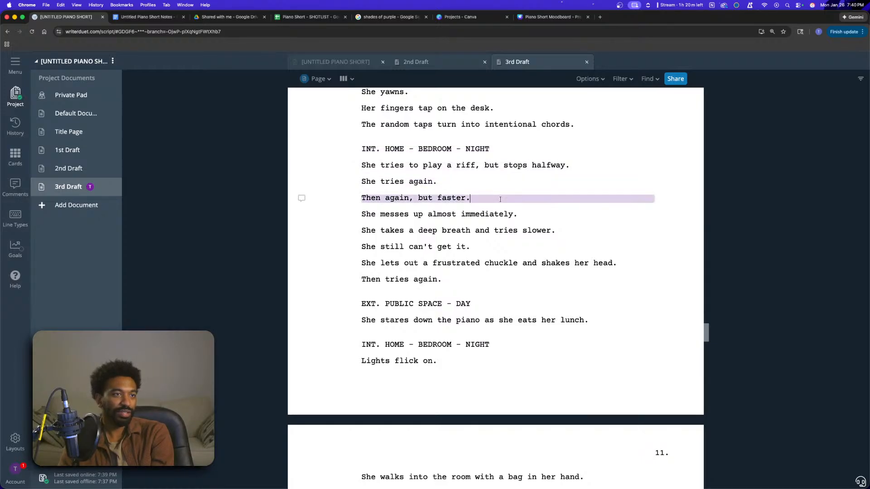
{"action": "scroll", "coordinate": [546, 213], "scroll_direction": "down", "scroll_amount": 2}
{"action": "left_click", "coordinate": [538, 167]}
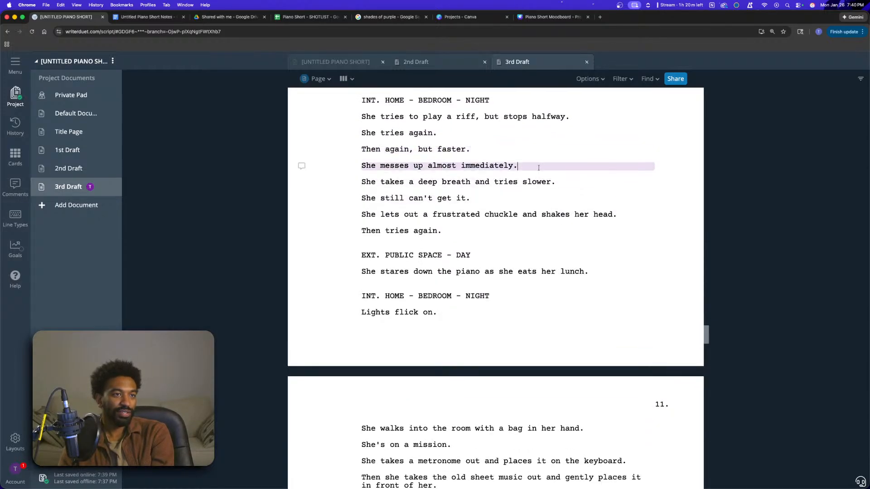
{"action": "left_click", "coordinate": [581, 183]}
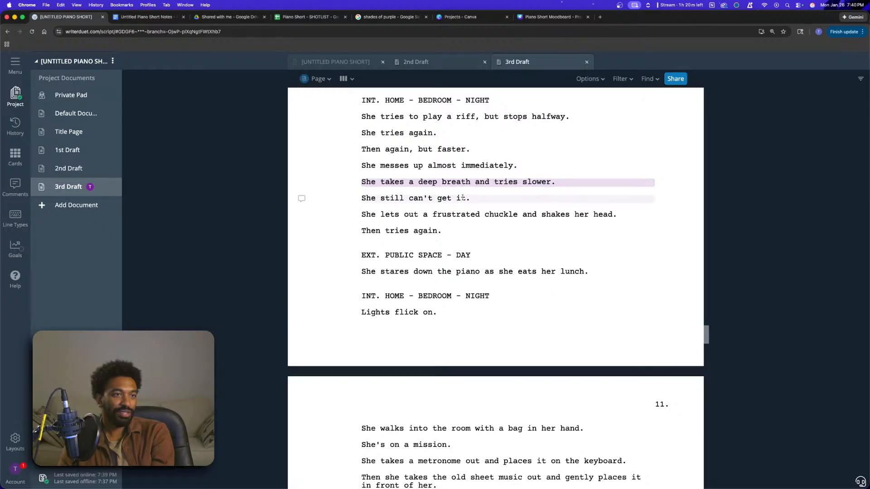
{"action": "left_click", "coordinate": [493, 197]}
{"action": "left_click", "coordinate": [617, 218]}
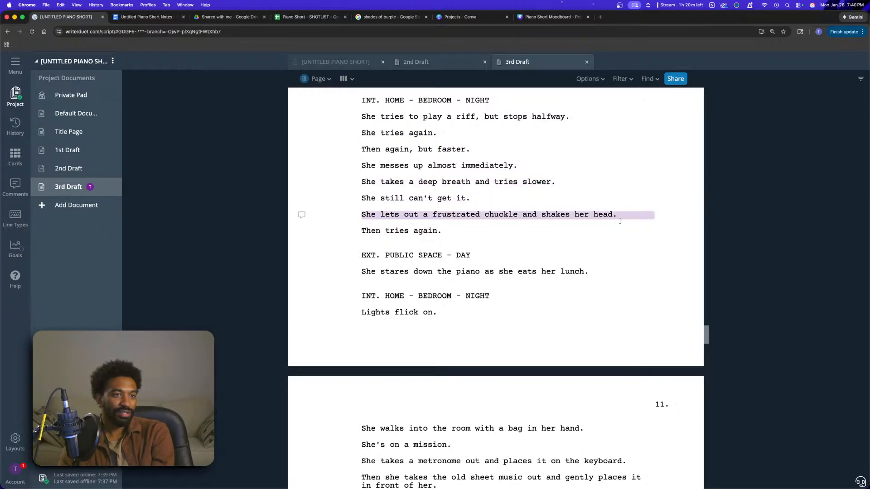
{"action": "left_click", "coordinate": [499, 227]}
{"action": "scroll", "coordinate": [561, 218], "scroll_direction": "down", "scroll_amount": 1}
- Read on from the lunch by the piano into page 11, checking the bag, metronome and old sheet music lines
{"action": "scroll", "coordinate": [561, 219], "scroll_direction": "down", "scroll_amount": 5}
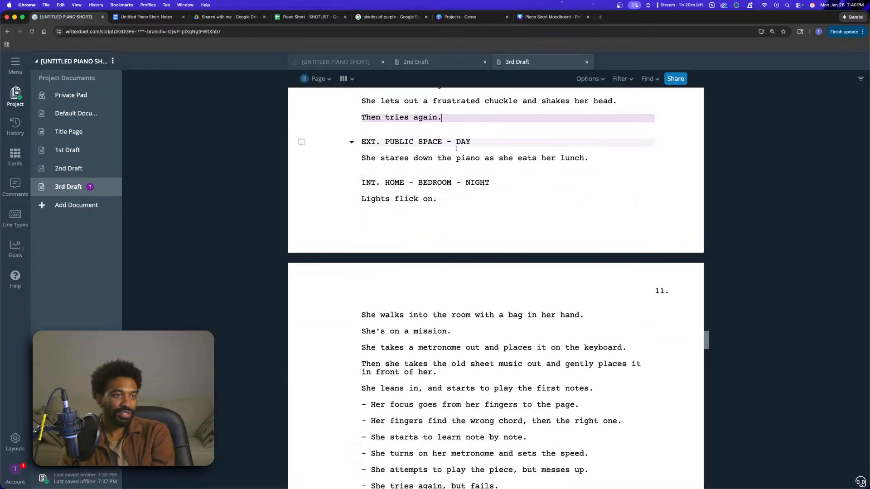
{"action": "left_click", "coordinate": [596, 155]}
{"action": "scroll", "coordinate": [518, 150], "scroll_direction": "down", "scroll_amount": 3}
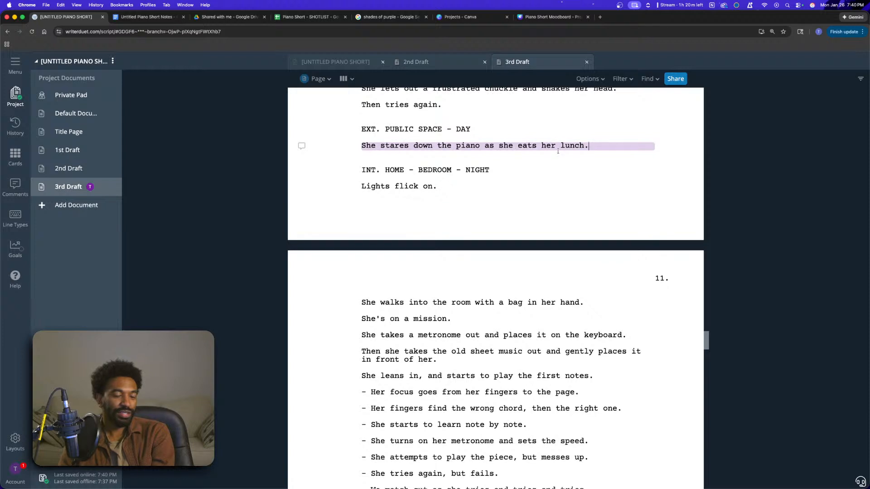
{"action": "left_click", "coordinate": [577, 137]}
{"action": "scroll", "coordinate": [577, 137], "scroll_direction": "down", "scroll_amount": 5}
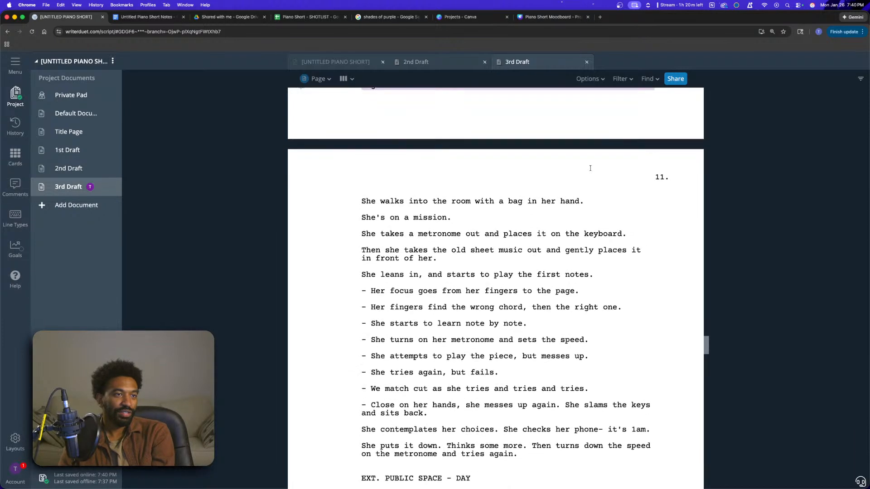
{"action": "left_click", "coordinate": [569, 145]}
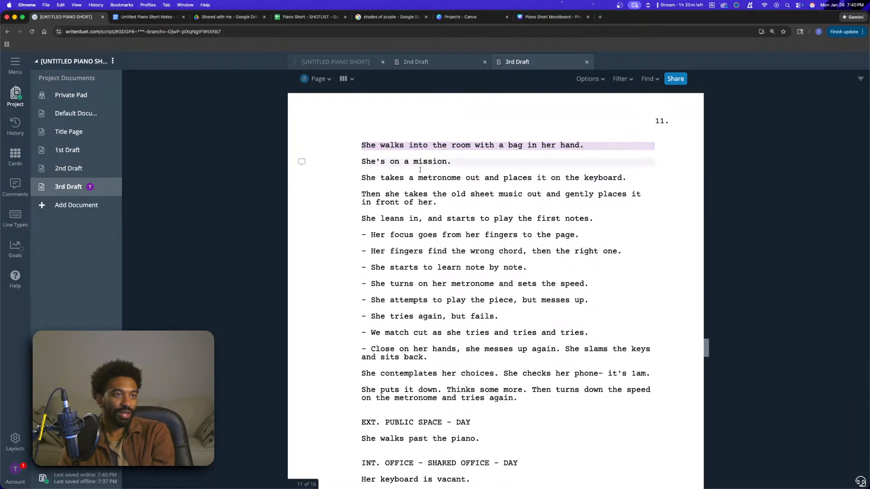
{"action": "left_click", "coordinate": [601, 179]}
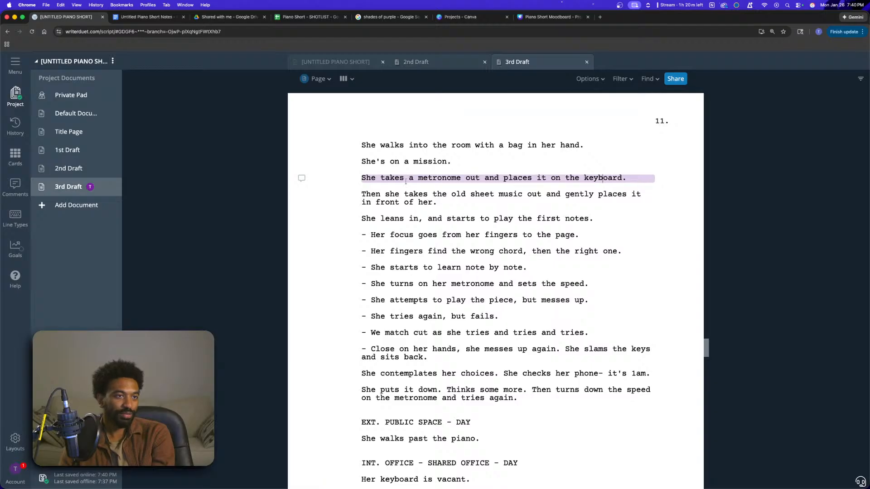
{"action": "left_click", "coordinate": [457, 202]}
{"action": "left_click_drag", "start_coordinate": [484, 204], "coordinate": [560, 195]}
{"action": "scroll", "coordinate": [566, 167], "scroll_direction": "down", "scroll_amount": 2}
{"action": "left_click", "coordinate": [512, 179]}
{"action": "left_click", "coordinate": [571, 194]}
- Read the start of the page 11 practice montage, checking her shifting focus, the wrong chord and the note-by-note learning
{"action": "scroll", "coordinate": [541, 159], "scroll_direction": "down", "scroll_amount": 1}
{"action": "scroll", "coordinate": [538, 157], "scroll_direction": "down", "scroll_amount": 1}
{"action": "left_click", "coordinate": [419, 147]}
{"action": "left_click_drag", "start_coordinate": [521, 153], "coordinate": [583, 136]}
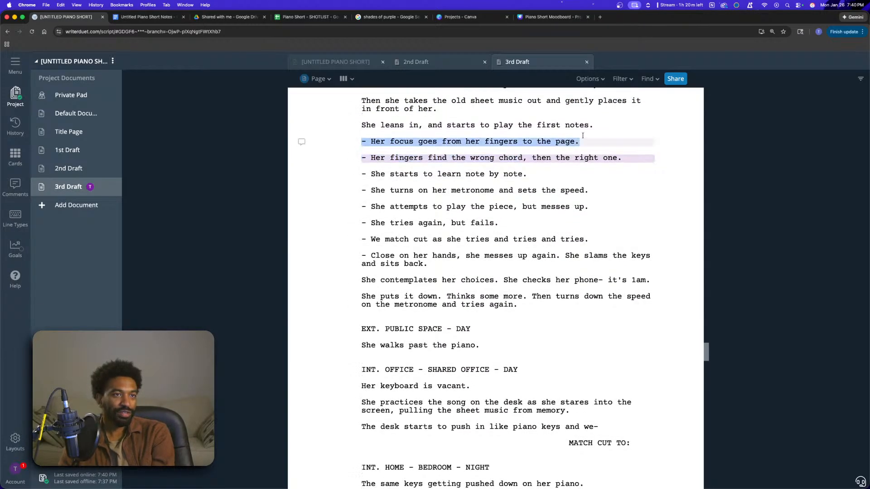
{"action": "left_click", "coordinate": [481, 166]}
{"action": "left_click", "coordinate": [521, 151]}
{"action": "left_click", "coordinate": [578, 167]}
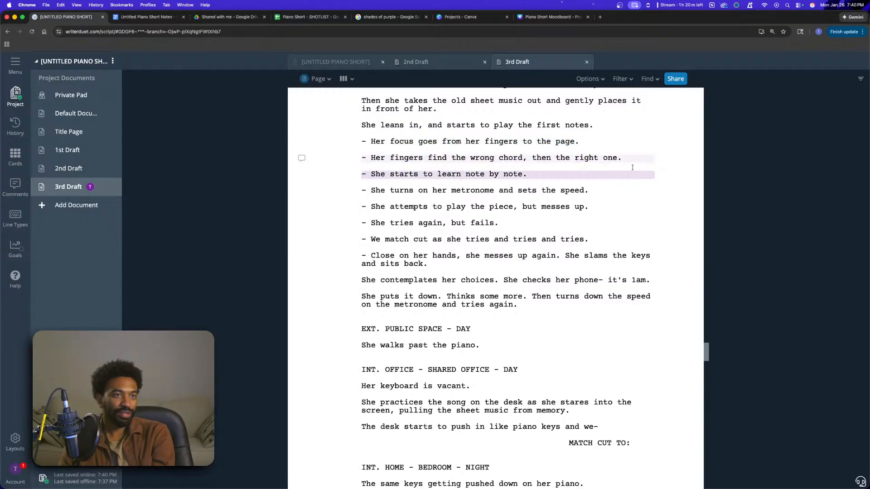
{"action": "key", "text": "Down"}
{"action": "key", "text": "Down"}
{"action": "key", "text": "Down"}
{"action": "left_click", "coordinate": [485, 175]}
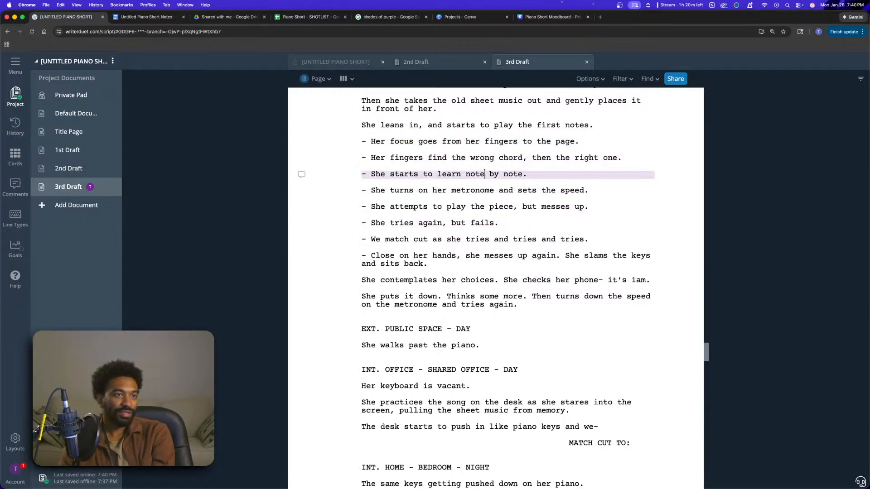
- Check the montage lines about setting the metronome speed, the failed attempts and the match cut of repeated tries
{"action": "left_click", "coordinate": [431, 190]}
{"action": "scroll", "coordinate": [604, 202], "scroll_direction": "down", "scroll_amount": 1}
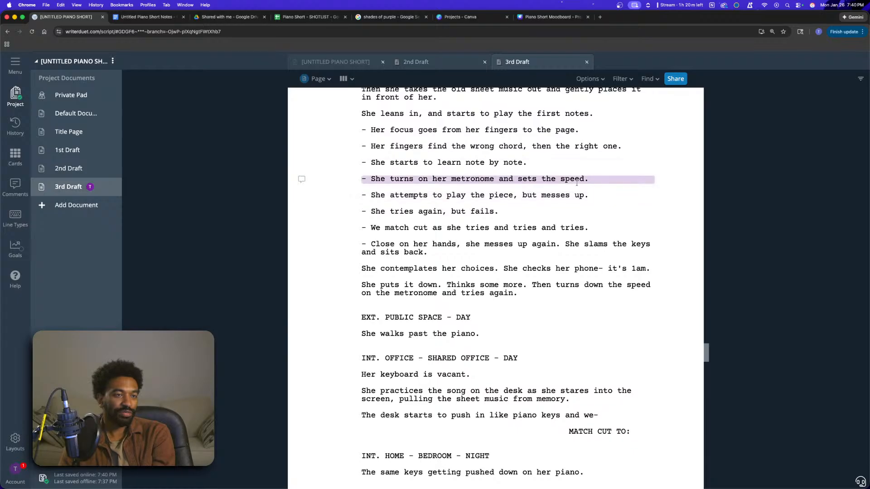
{"action": "key", "text": "Down"}
{"action": "key", "text": "Down"}
{"action": "left_click", "coordinate": [434, 198]}
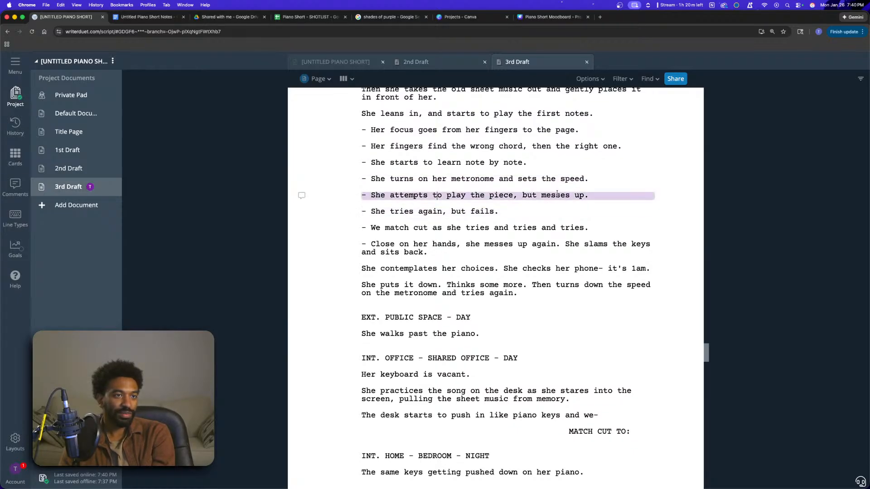
{"action": "left_click", "coordinate": [500, 216]}
{"action": "left_click", "coordinate": [501, 228]}
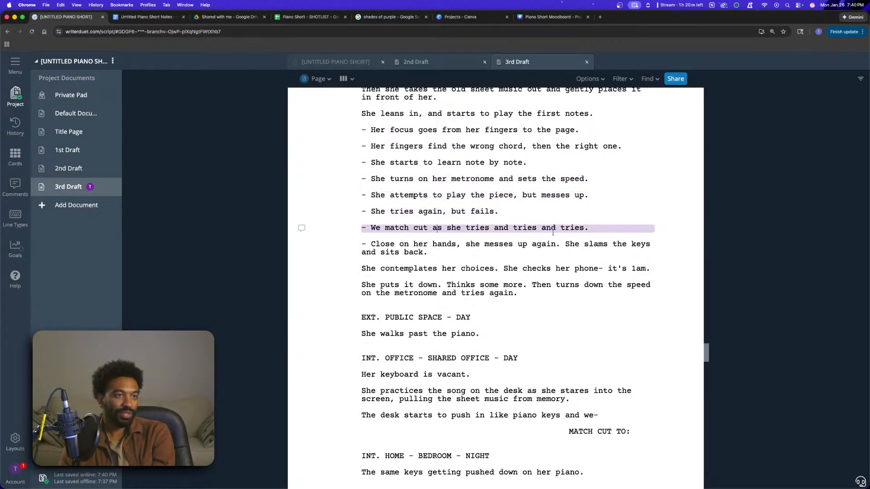
{"action": "scroll", "coordinate": [502, 218], "scroll_direction": "down", "scroll_amount": 1}
{"action": "left_click", "coordinate": [503, 188]}
{"action": "left_click", "coordinate": [504, 172]}
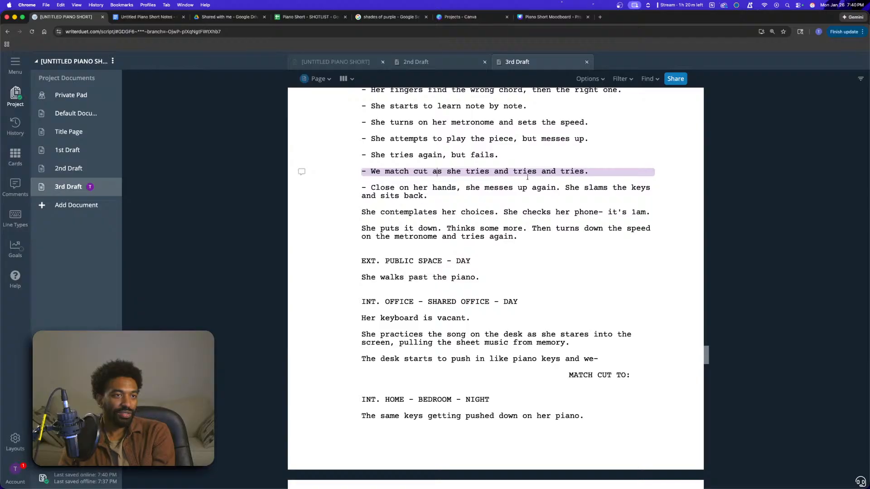
- Read the end of the page 11 practice scene, from slamming the keys and the 1am phone check to slowing the metronome
{"action": "left_click", "coordinate": [531, 183]}
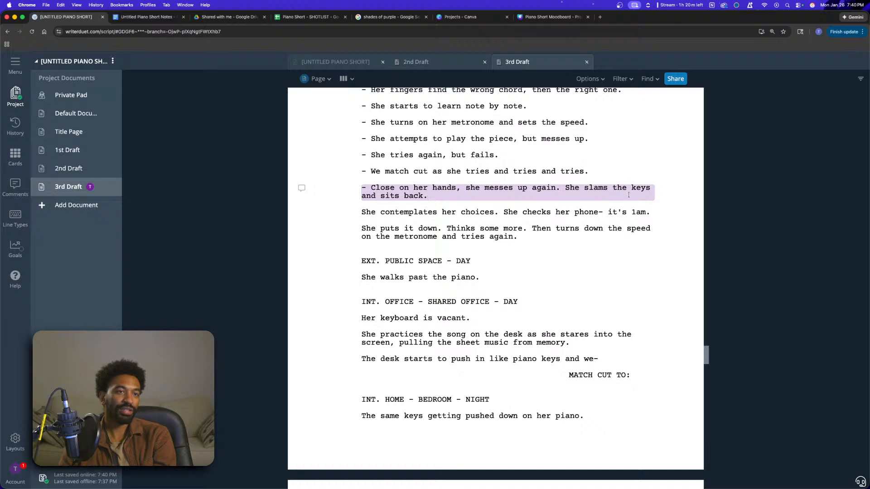
{"action": "scroll", "coordinate": [449, 188], "scroll_direction": "down", "scroll_amount": 1}
{"action": "left_click", "coordinate": [459, 192]}
{"action": "left_click", "coordinate": [556, 196]}
{"action": "left_click", "coordinate": [584, 192]}
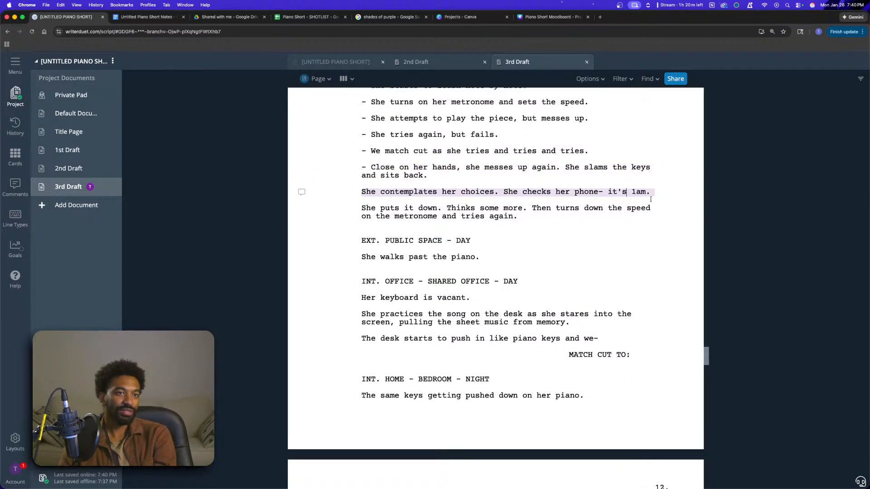
{"action": "left_click", "coordinate": [383, 209]}
{"action": "left_click", "coordinate": [612, 210]}
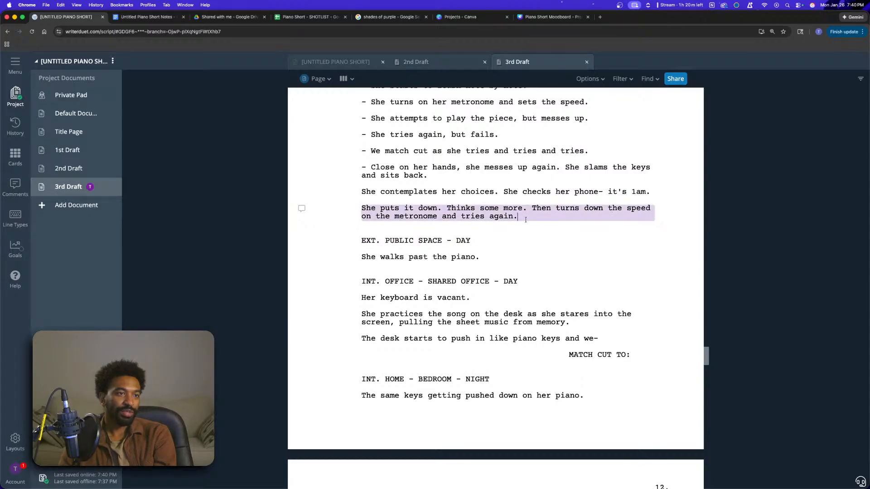
{"action": "left_click", "coordinate": [415, 240]}
- Read from the public space and desk-to-piano match cut through page 12, up to the line where she shuts her eyes
{"action": "scroll", "coordinate": [389, 181], "scroll_direction": "down", "scroll_amount": 5}
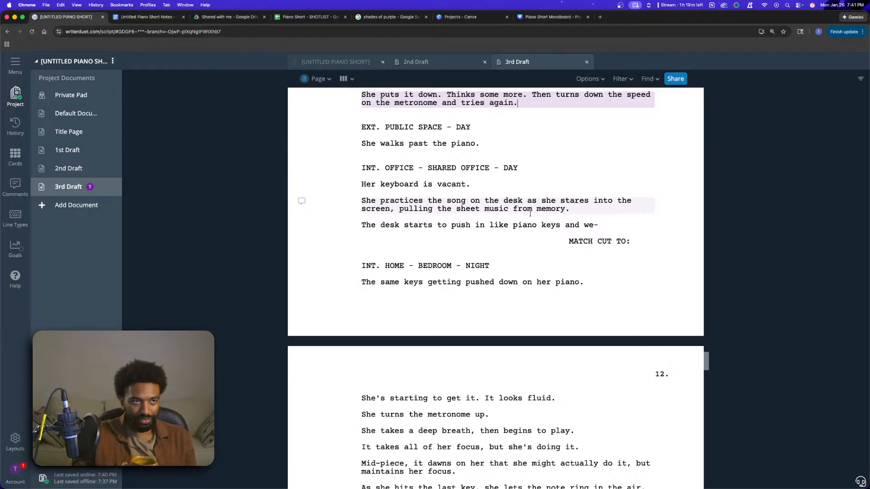
{"action": "scroll", "coordinate": [542, 210], "scroll_direction": "down", "scroll_amount": 3}
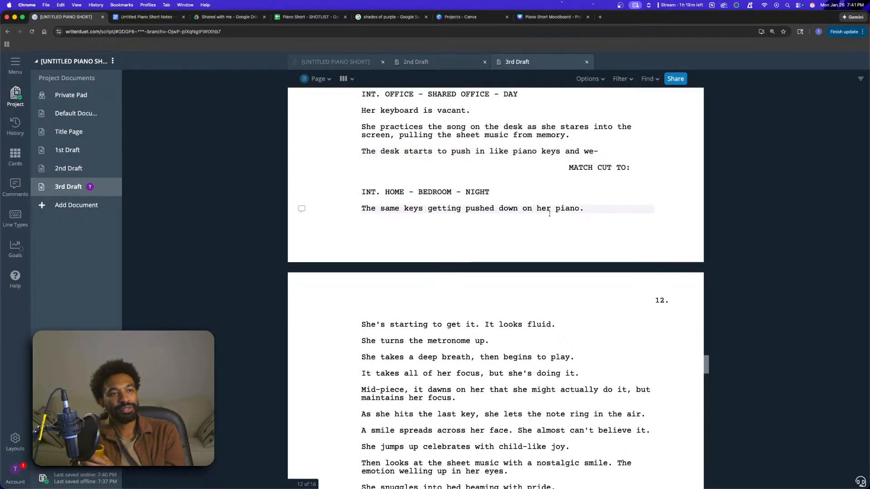
{"action": "scroll", "coordinate": [618, 185], "scroll_direction": "down", "scroll_amount": 2}
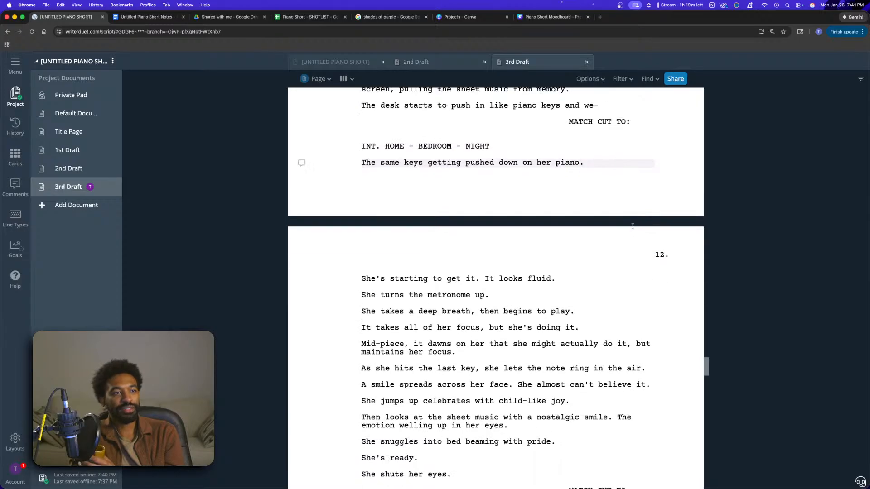
{"action": "scroll", "coordinate": [607, 222], "scroll_direction": "down", "scroll_amount": 3}
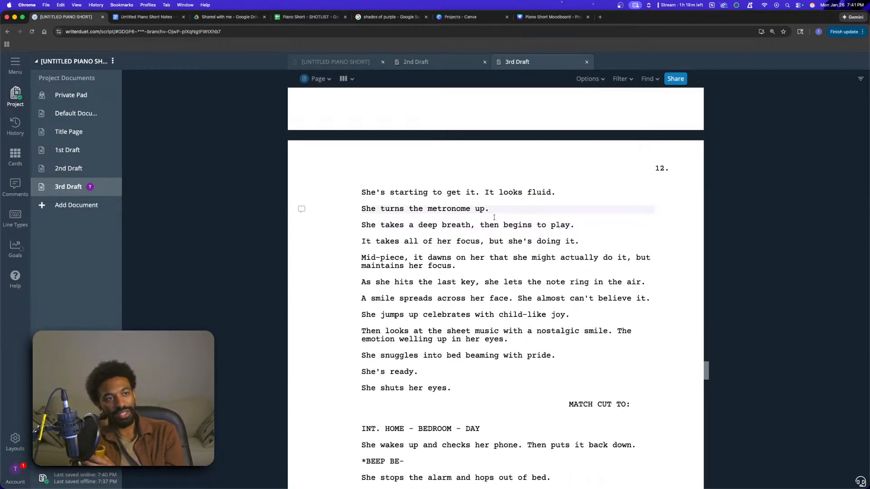
{"action": "scroll", "coordinate": [493, 224], "scroll_direction": "down", "scroll_amount": 4}
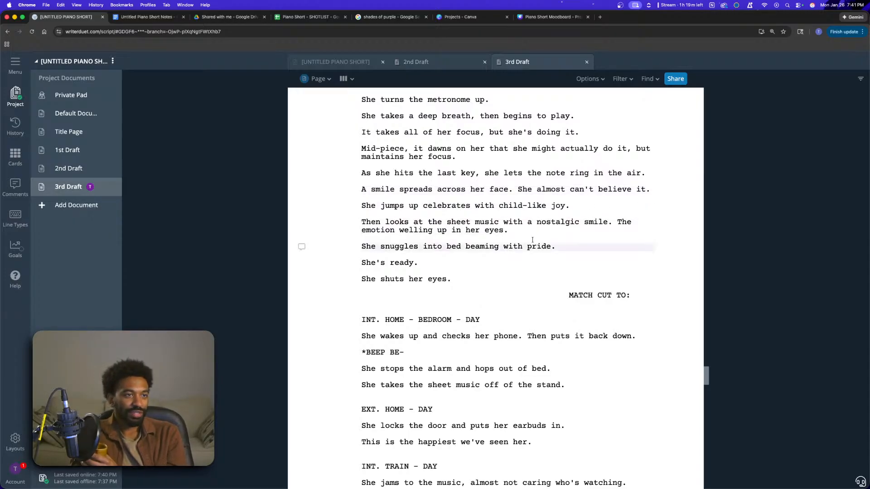
{"action": "scroll", "coordinate": [528, 245], "scroll_direction": "down", "scroll_amount": 1}
{"action": "left_click", "coordinate": [518, 221]}
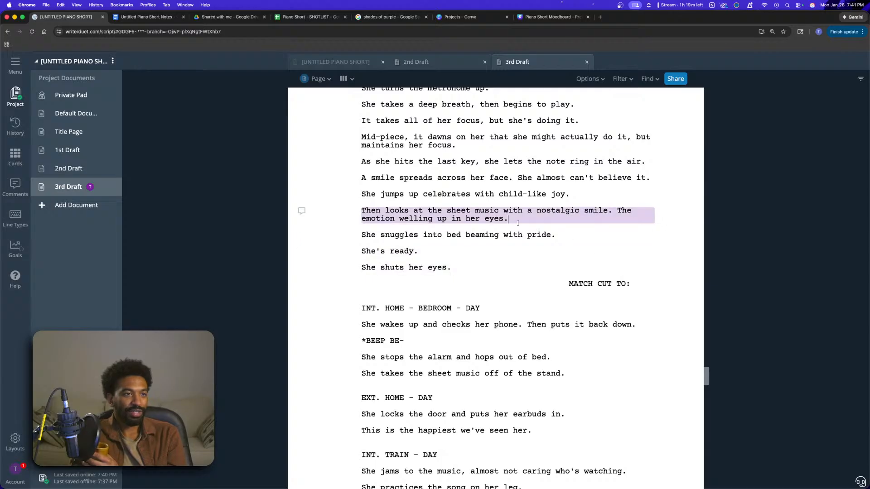
{"action": "left_click", "coordinate": [584, 243]}
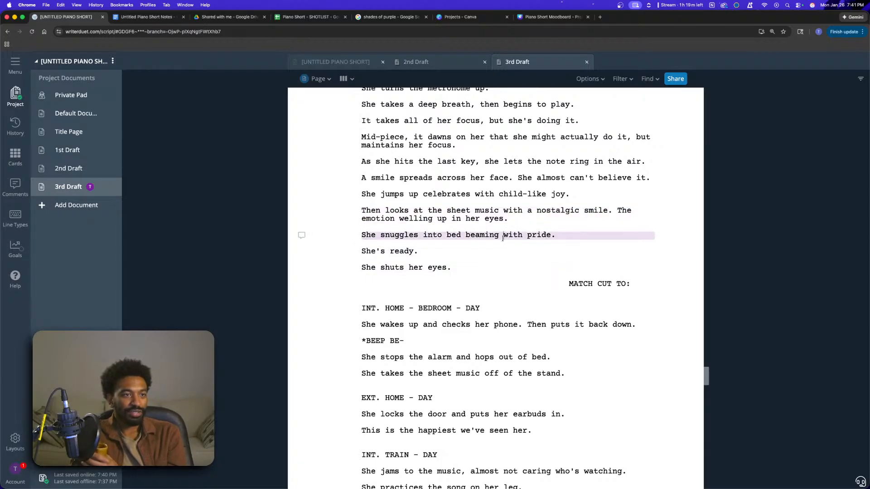
{"action": "scroll", "coordinate": [498, 247], "scroll_direction": "down", "scroll_amount": 3}
{"action": "key", "text": "Down"}
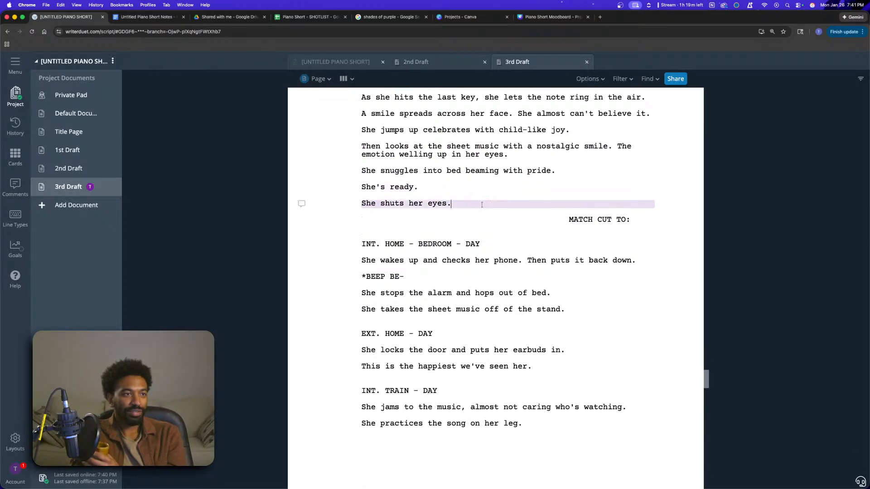
- Read the page 12 morning sequence line by line, covering the bedroom alarm, locking the door and the train ride
{"action": "scroll", "coordinate": [498, 213], "scroll_direction": "down", "scroll_amount": 2}
{"action": "key", "text": "Down"}
{"action": "left_click", "coordinate": [459, 207]}
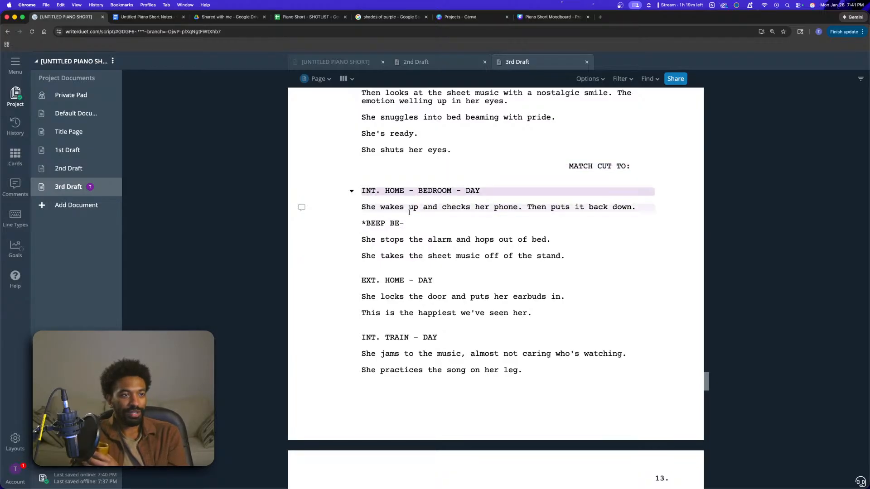
{"action": "key", "text": "Down"}
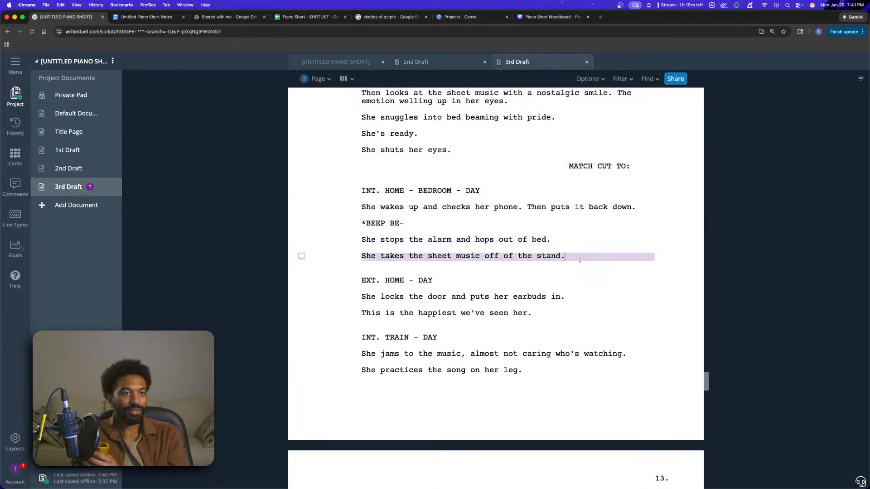
{"action": "scroll", "coordinate": [521, 234], "scroll_direction": "down", "scroll_amount": 2}
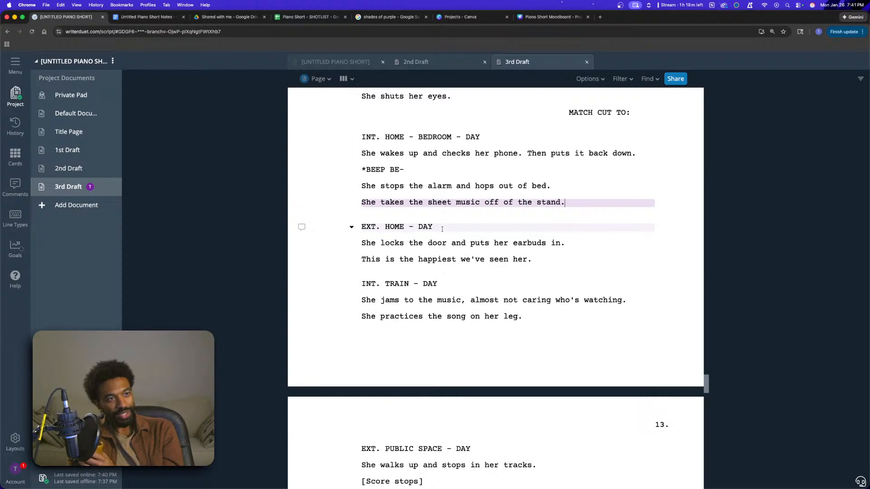
{"action": "key", "text": "Down"}
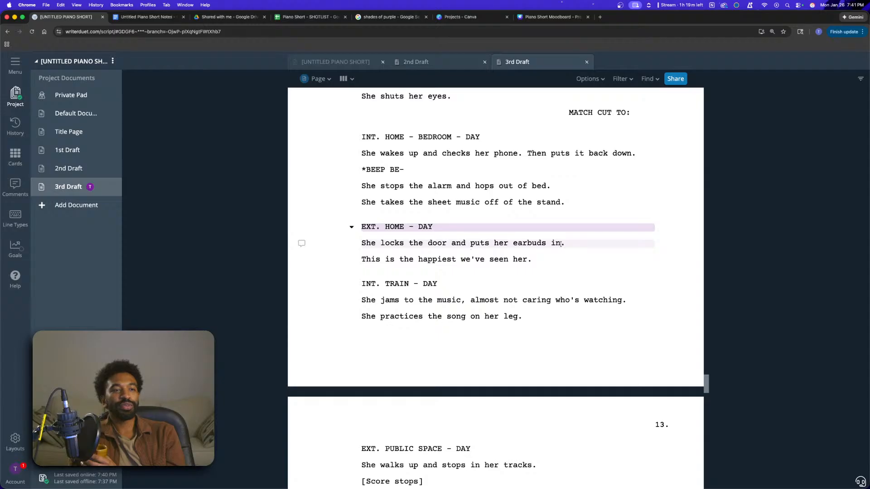
{"action": "key", "text": "Down"}
{"action": "key", "text": "Down"}
{"action": "scroll", "coordinate": [584, 260], "scroll_direction": "down", "scroll_amount": 2}
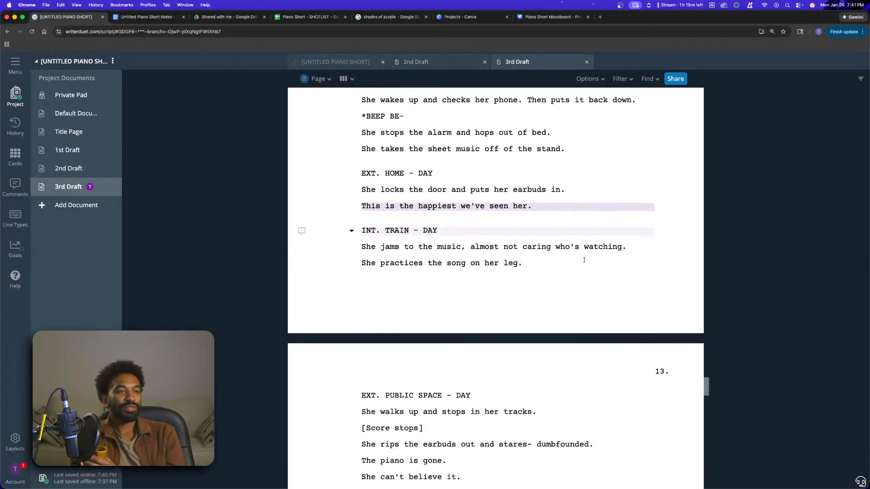
{"action": "scroll", "coordinate": [584, 259], "scroll_direction": "down", "scroll_amount": 1}
{"action": "left_click", "coordinate": [451, 234]}
{"action": "key", "text": "Down"}
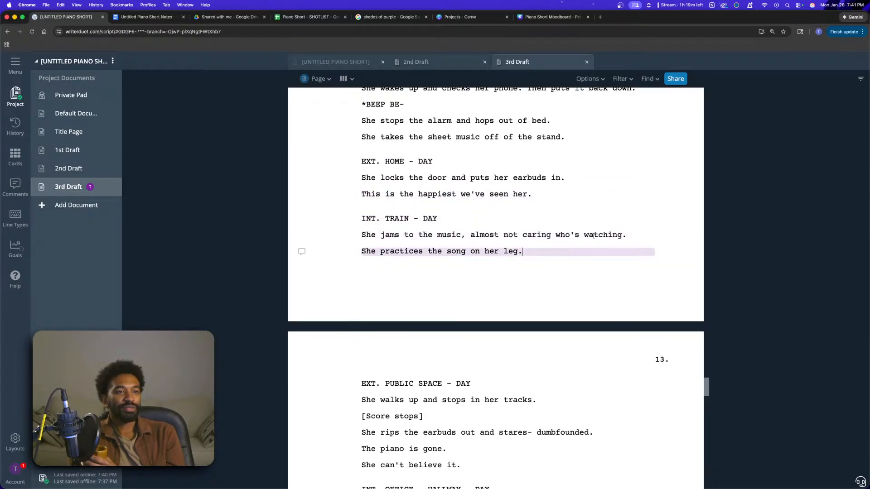
- Read through the page 13 public space scene, checking the score stop, the ripped-out earbuds and the missing piano
{"action": "scroll", "coordinate": [612, 224], "scroll_direction": "down", "scroll_amount": 2}
{"action": "key", "text": "Down"}
{"action": "scroll", "coordinate": [508, 204], "scroll_direction": "down", "scroll_amount": 4}
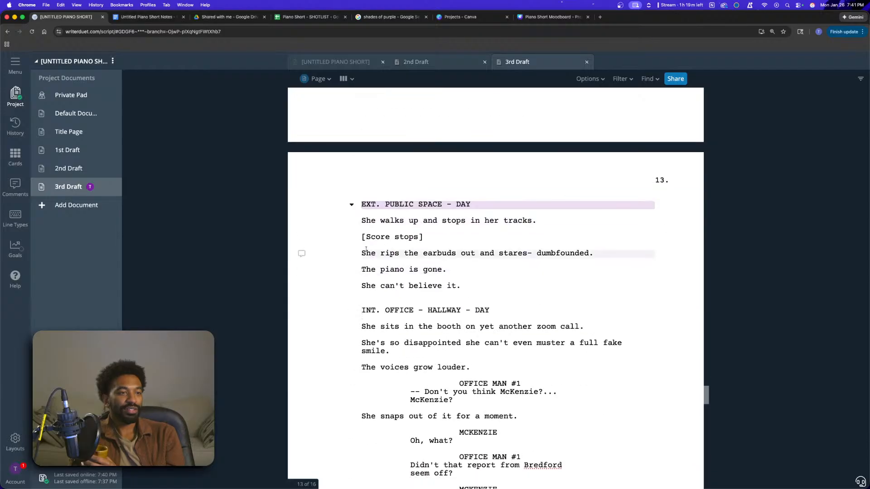
{"action": "left_click", "coordinate": [455, 220]}
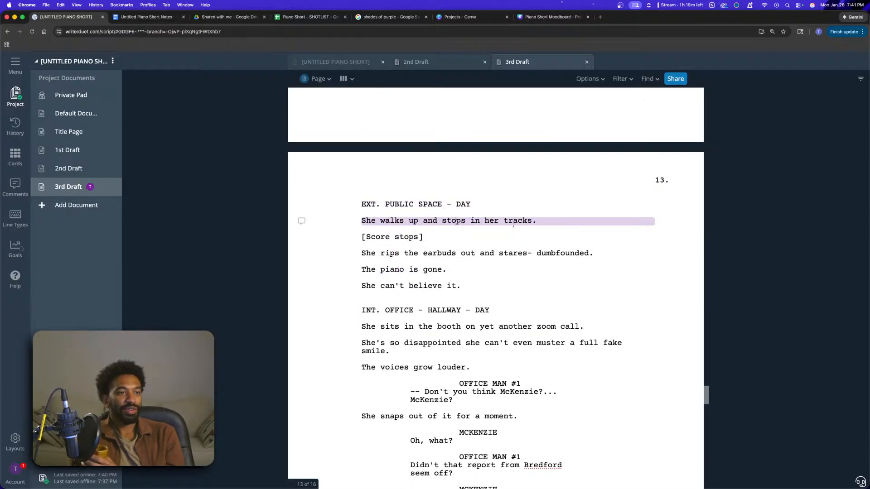
{"action": "key", "text": "Down"}
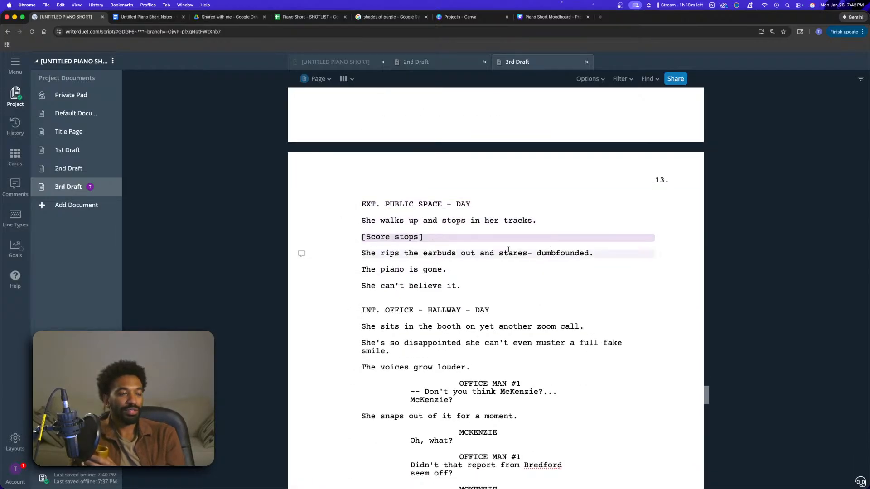
{"action": "left_click", "coordinate": [616, 255]}
{"action": "scroll", "coordinate": [624, 257], "scroll_direction": "down", "scroll_amount": 4}
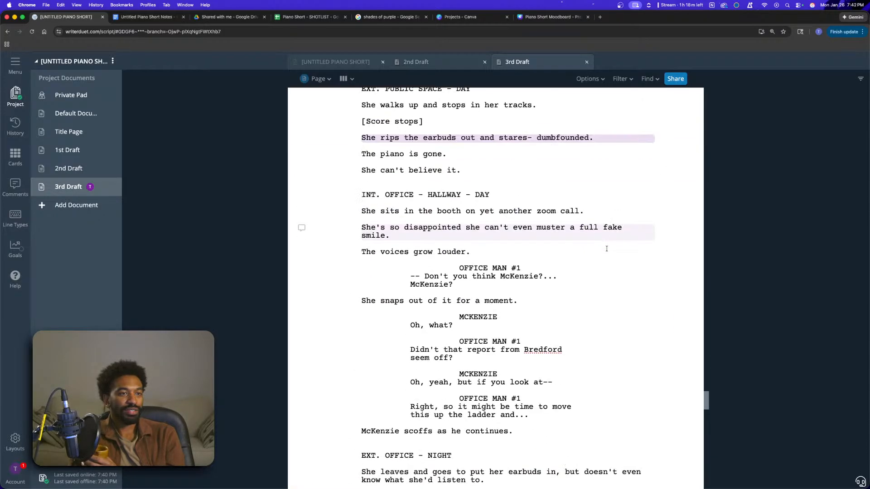
{"action": "left_click", "coordinate": [463, 154]}
{"action": "left_click", "coordinate": [499, 174]}
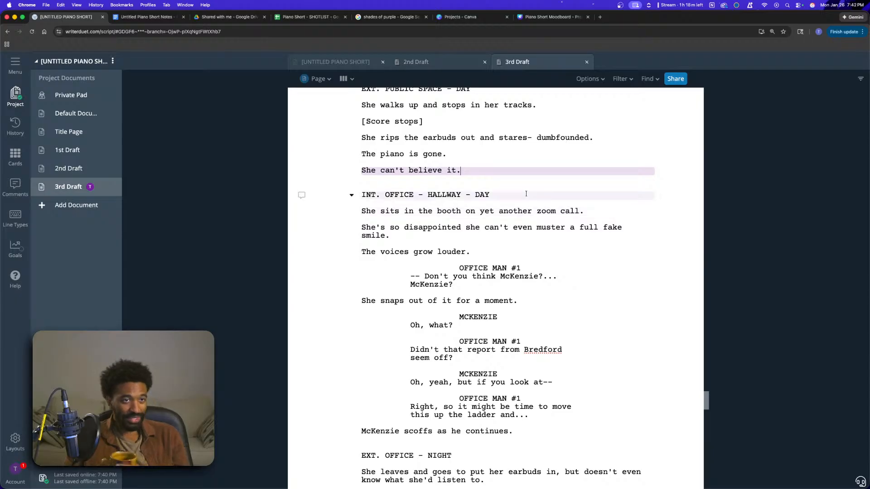
- Read the office hallway zoom call scene line by line, from her weak fake smile through the Bredford report dialogue to her scoff
{"action": "scroll", "coordinate": [539, 223], "scroll_direction": "down", "scroll_amount": 2}
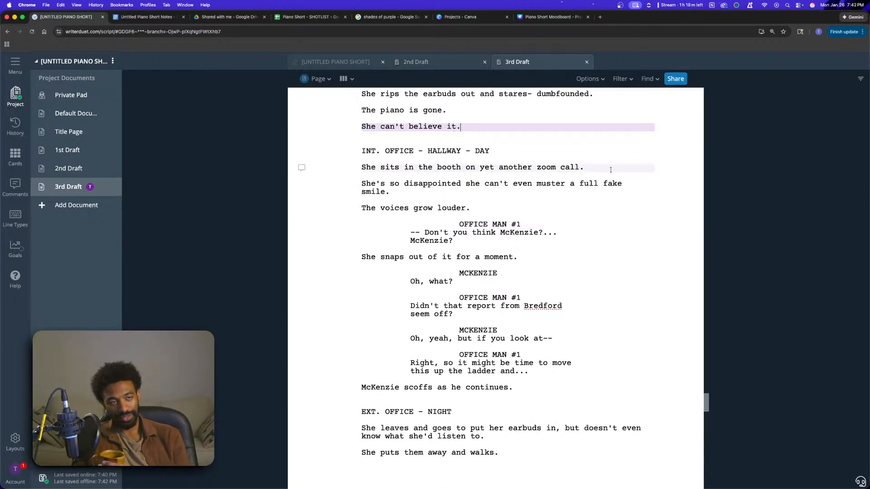
{"action": "left_click", "coordinate": [528, 193]}
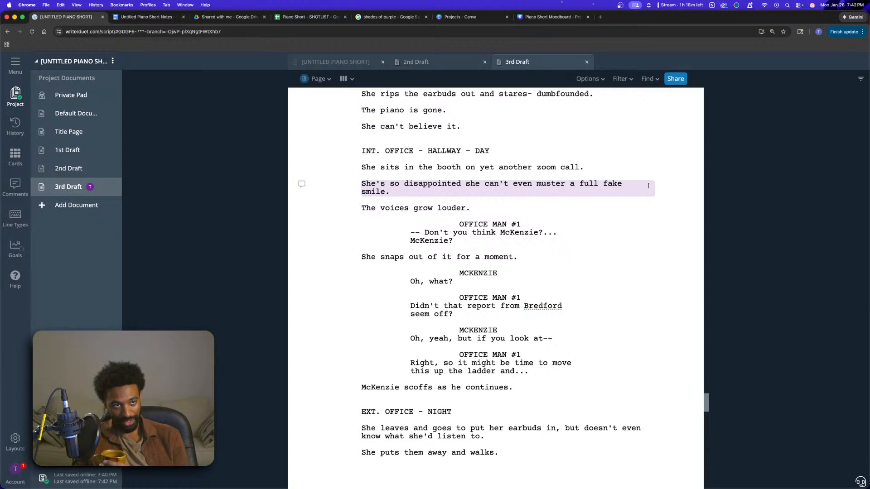
{"action": "left_click", "coordinate": [458, 205]}
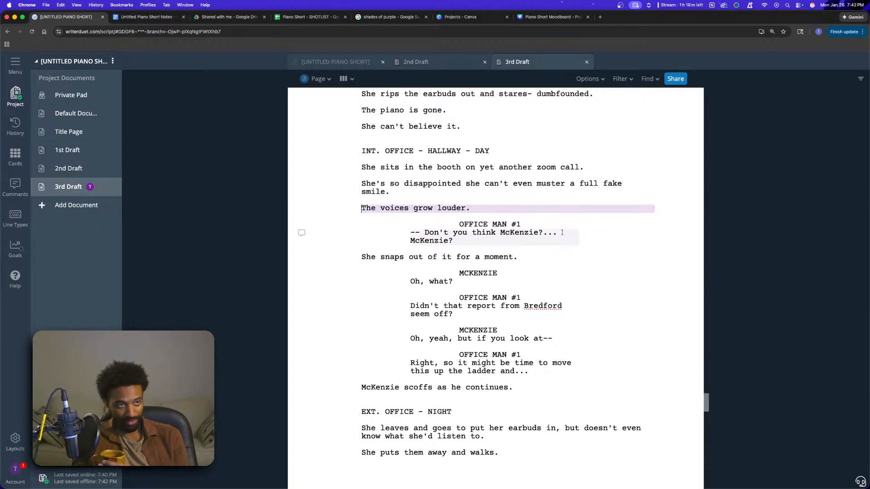
{"action": "scroll", "coordinate": [561, 233], "scroll_direction": "down", "scroll_amount": 3}
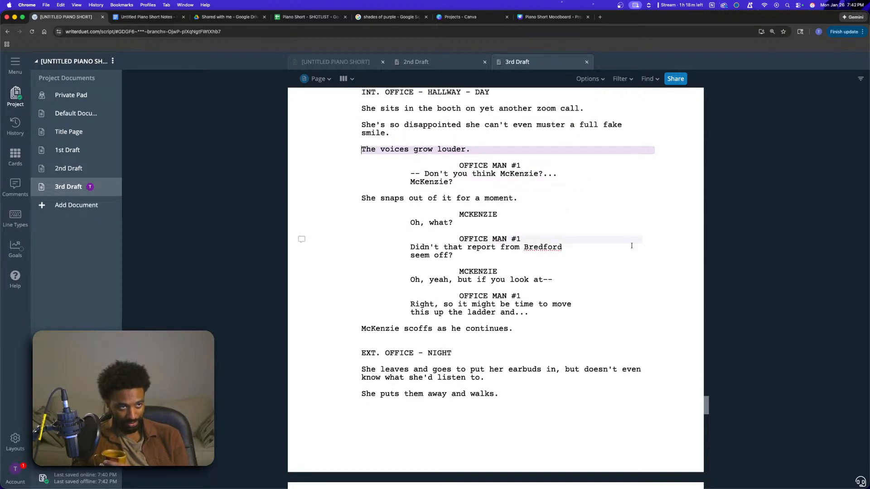
{"action": "left_click", "coordinate": [584, 198]}
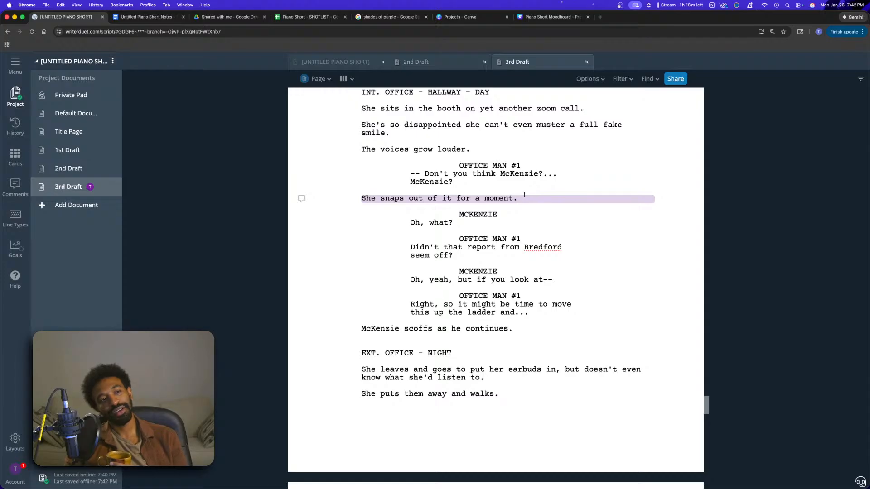
{"action": "left_click", "coordinate": [499, 257]}
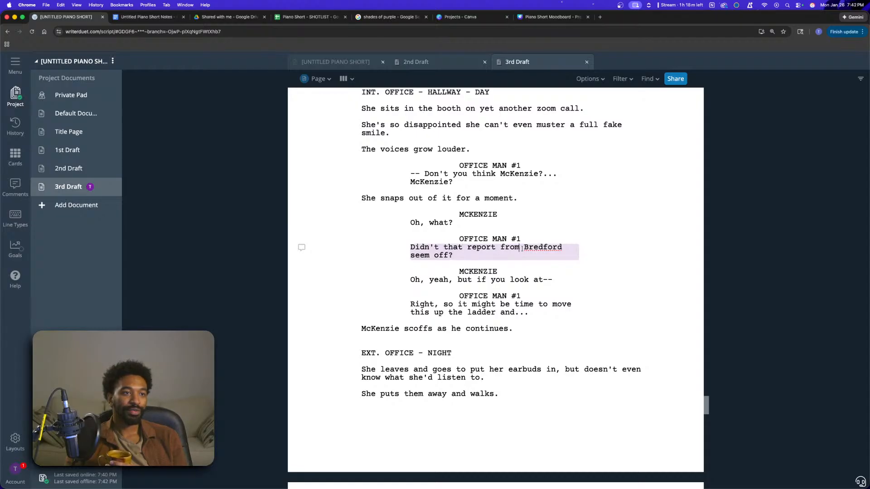
{"action": "scroll", "coordinate": [567, 271], "scroll_direction": "down", "scroll_amount": 1}
{"action": "left_click", "coordinate": [570, 248]}
{"action": "left_click", "coordinate": [569, 273]}
{"action": "scroll", "coordinate": [569, 272], "scroll_direction": "down", "scroll_amount": 1}
{"action": "left_click", "coordinate": [519, 269]}
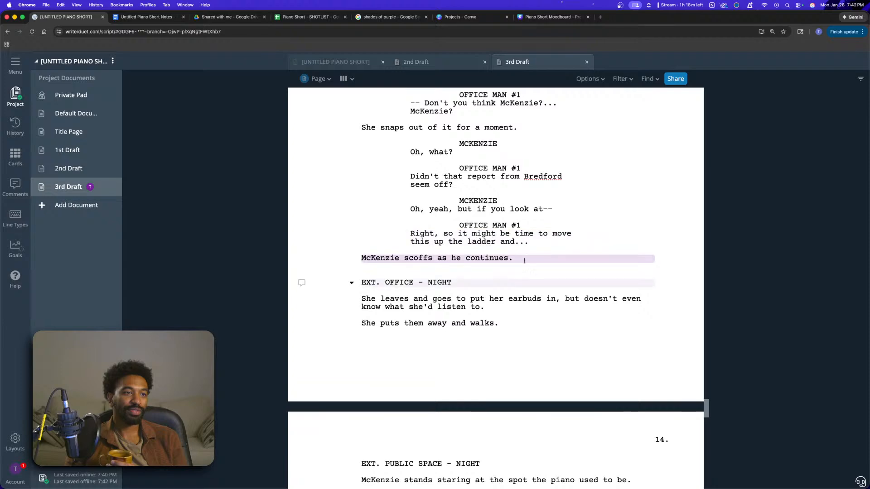
- Read the exterior office night scene and the page 14 public space scene, up to the line where she storms off
{"action": "scroll", "coordinate": [557, 276], "scroll_direction": "down", "scroll_amount": 6}
{"action": "scroll", "coordinate": [562, 268], "scroll_direction": "up", "scroll_amount": 4}
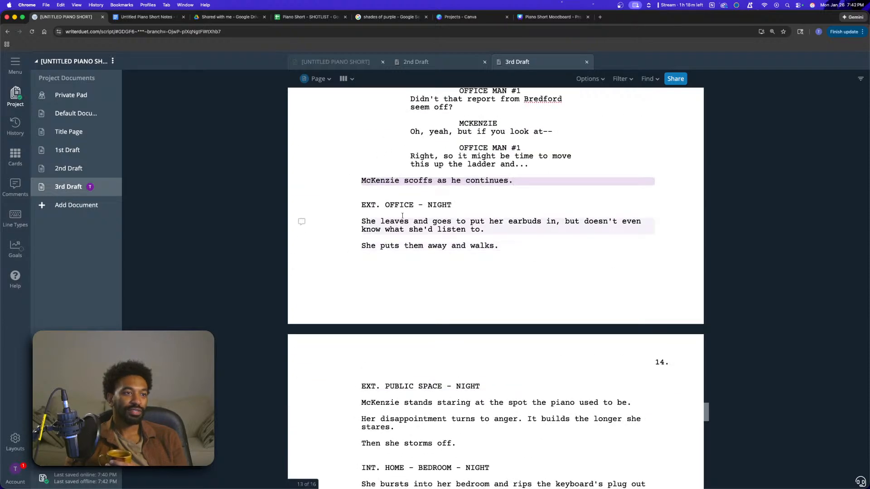
{"action": "left_click", "coordinate": [432, 222]}
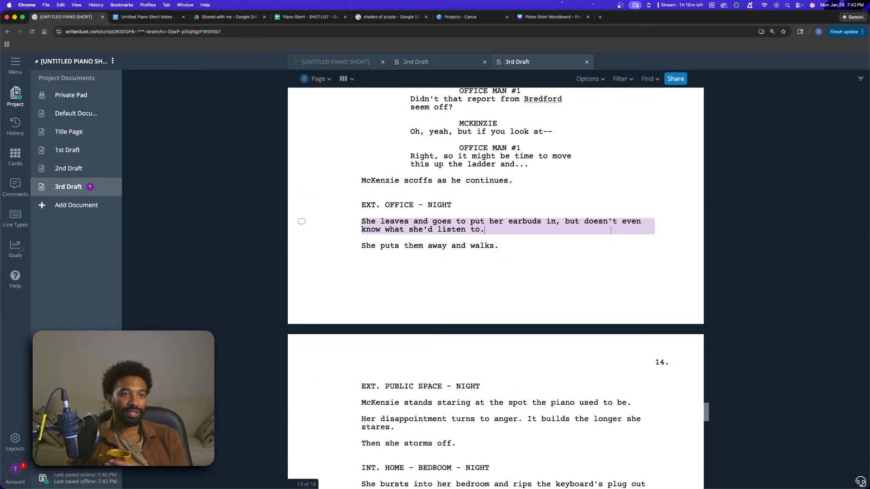
{"action": "left_click", "coordinate": [534, 256]}
{"action": "scroll", "coordinate": [558, 259], "scroll_direction": "down", "scroll_amount": 3}
{"action": "scroll", "coordinate": [575, 262], "scroll_direction": "down", "scroll_amount": 2}
{"action": "left_click", "coordinate": [438, 199]}
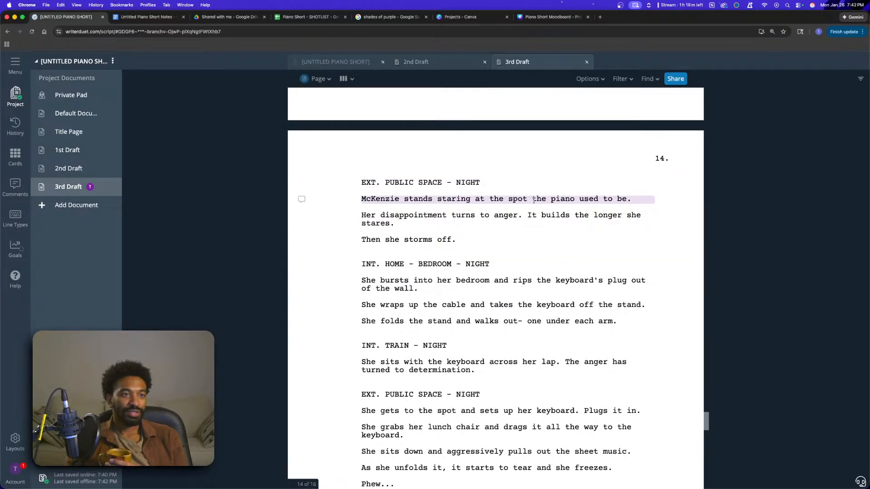
{"action": "left_click_drag", "start_coordinate": [425, 201], "coordinate": [634, 202]}
{"action": "left_click", "coordinate": [612, 200]}
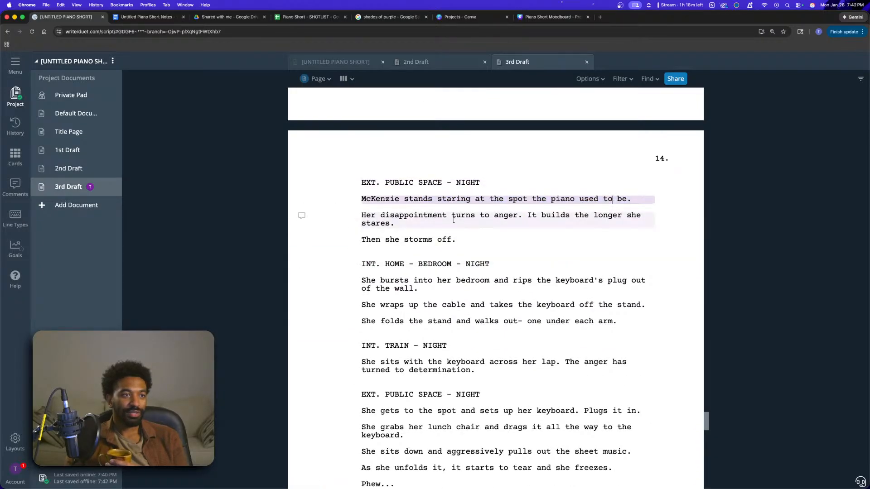
{"action": "left_click_drag", "start_coordinate": [570, 217], "coordinate": [612, 222]}
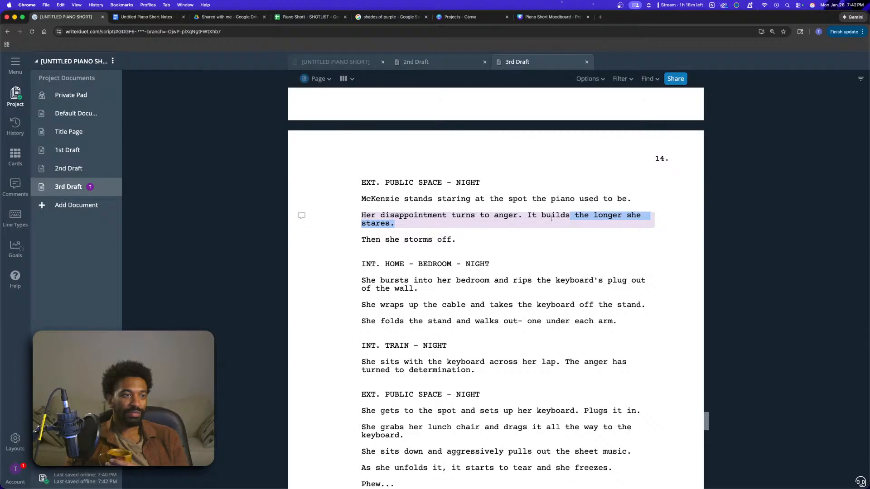
{"action": "scroll", "coordinate": [566, 227], "scroll_direction": "down", "scroll_amount": 2}
{"action": "left_click", "coordinate": [475, 189]}
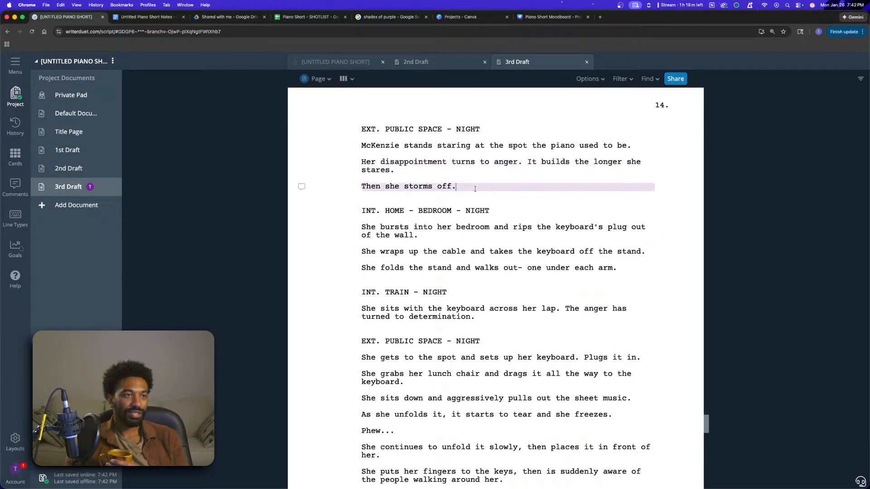
- Shorten the page 14 bedroom action by cutting the plug and cable wording, leaving "rips the keyboard off the stand."
{"action": "scroll", "coordinate": [601, 181], "scroll_direction": "down", "scroll_amount": 2}
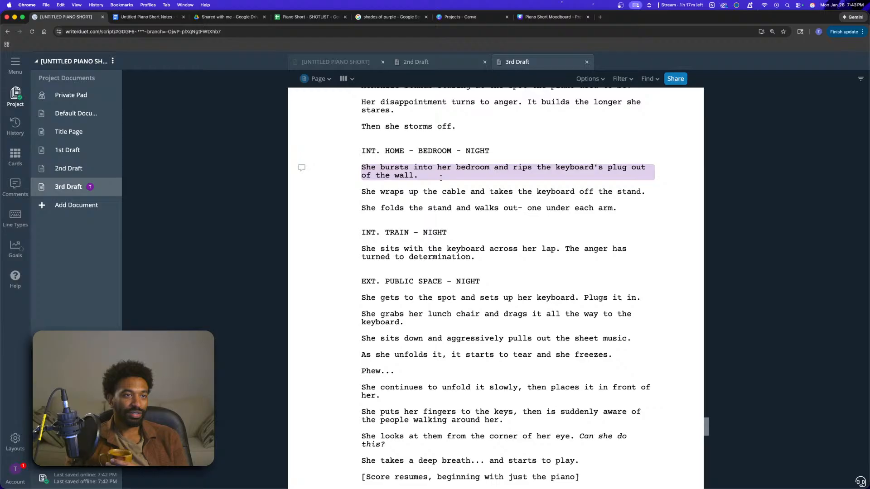
{"action": "left_click_drag", "start_coordinate": [551, 173], "coordinate": [598, 171]}
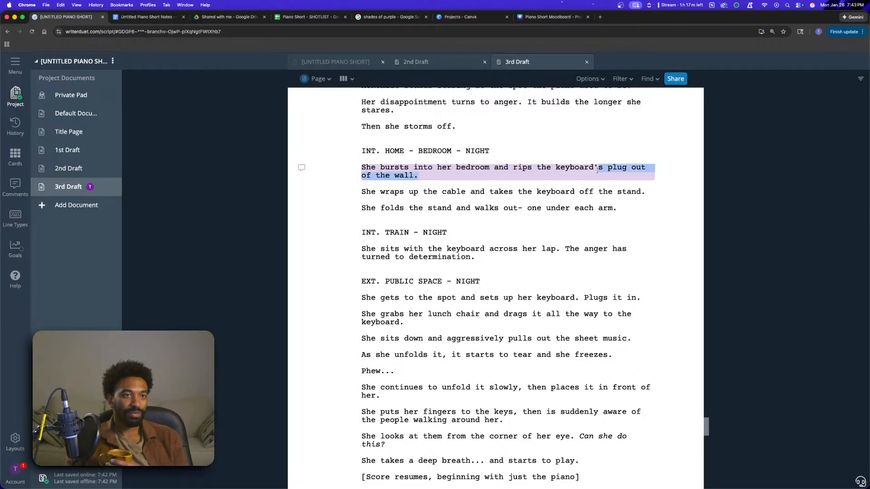
{"action": "left_click", "coordinate": [455, 173]}
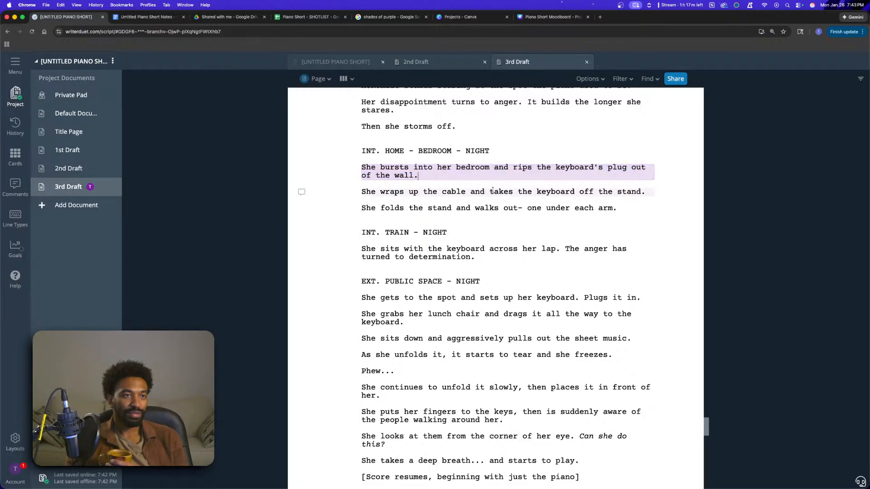
{"action": "left_click_drag", "start_coordinate": [537, 192], "coordinate": [555, 169]}
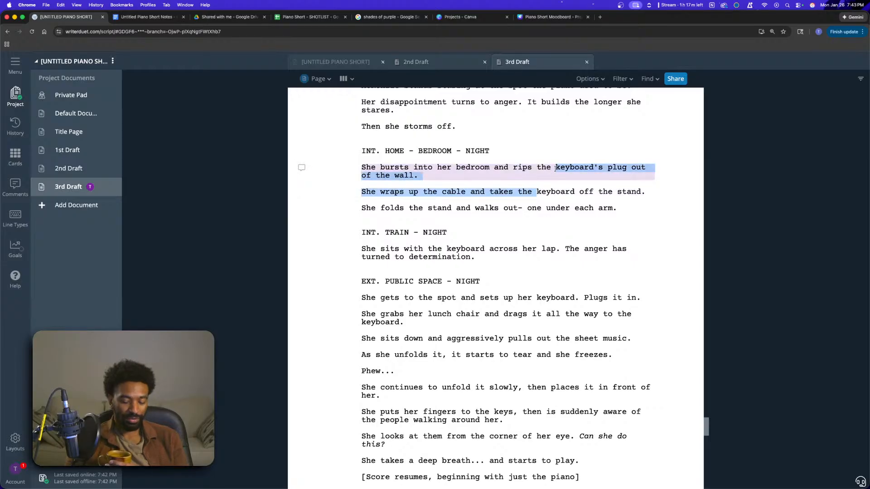
{"action": "key", "text": "BackSpace"}
- Replace the bedroom line about folding the stand and walking out with "Then storms right back out."
{"action": "left_click", "coordinate": [639, 193]}
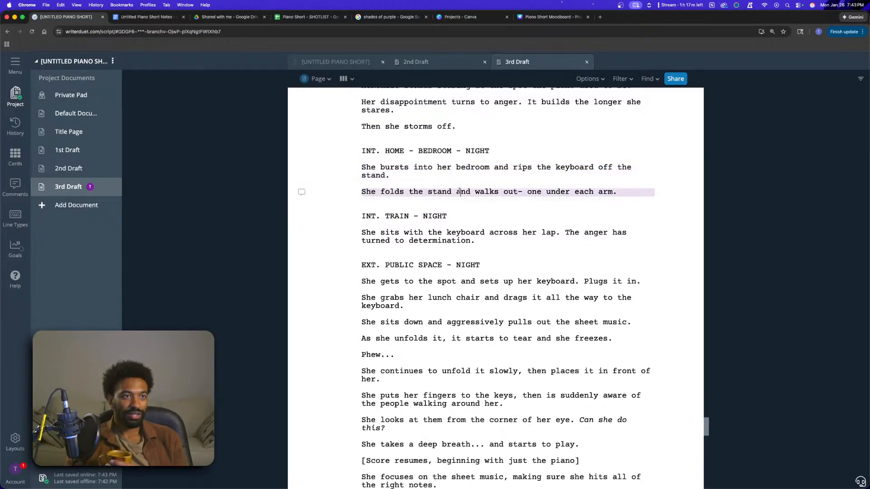
{"action": "left_click_drag", "start_coordinate": [623, 193], "coordinate": [604, 194]}
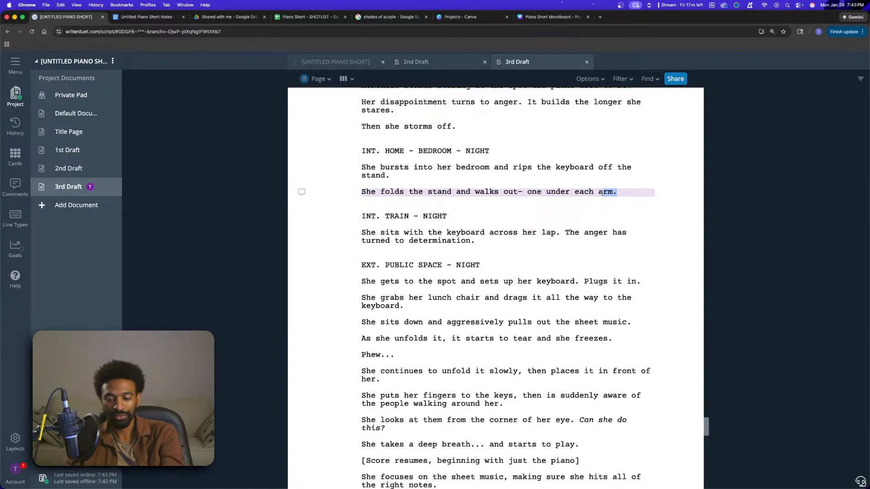
{"action": "left_click_drag", "start_coordinate": [600, 192], "coordinate": [361, 192]}
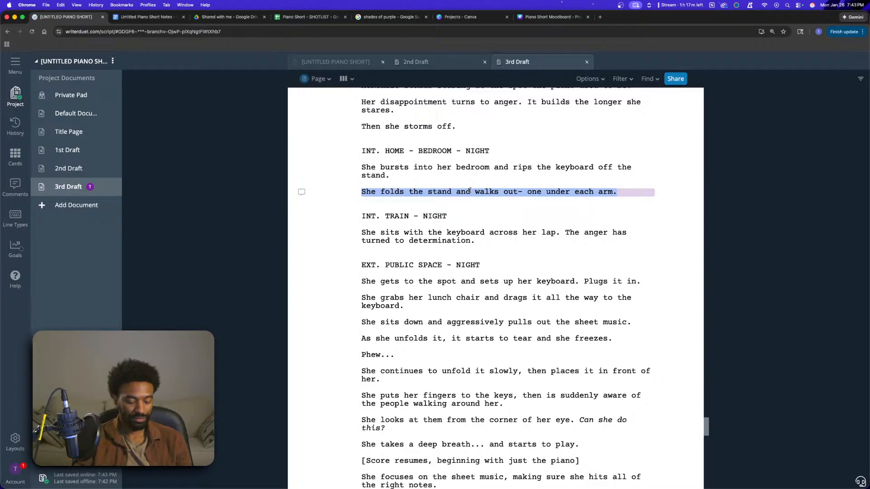
{"action": "type", "text": "Then stor"}
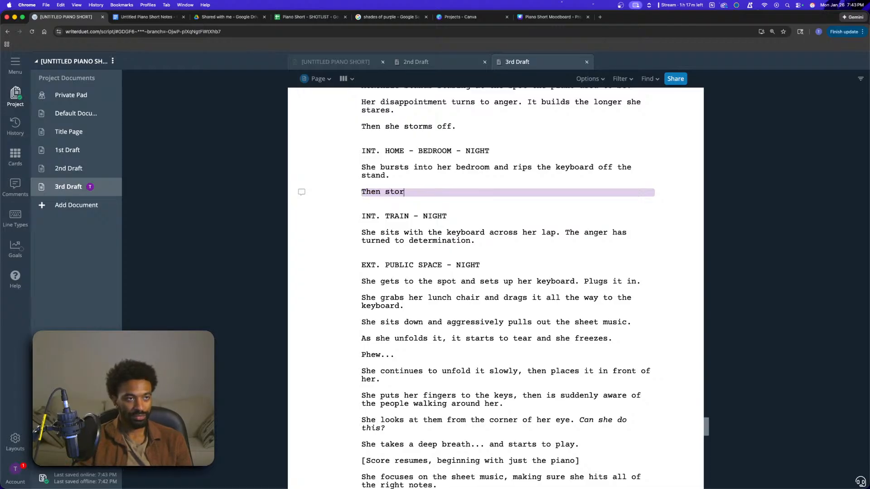
{"action": "type", "text": "ms right back out."}
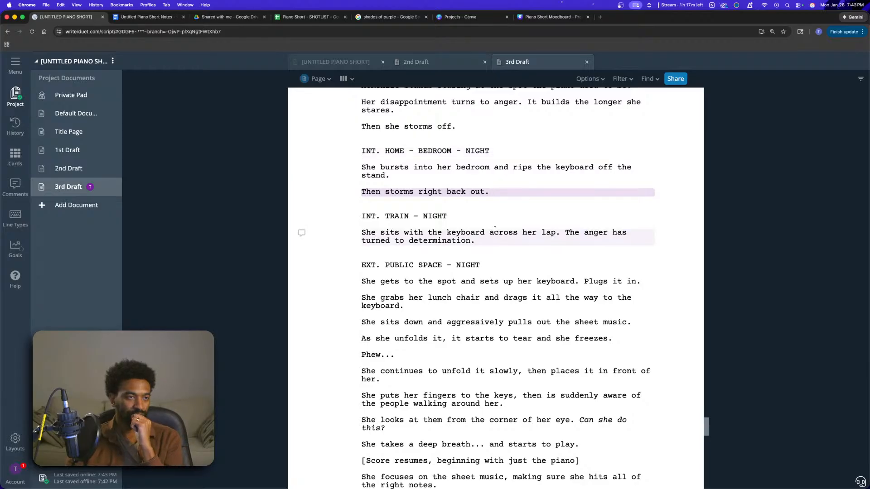
- In the page 14 public space scene's keyboard setup line, replace "Plugs it in." with "On a table."
{"action": "scroll", "coordinate": [530, 202], "scroll_direction": "down", "scroll_amount": 2}
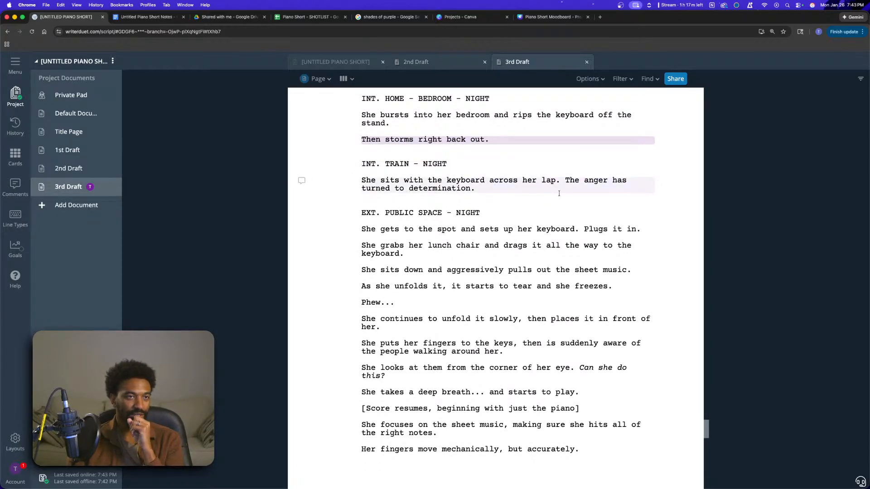
{"action": "left_click", "coordinate": [504, 190]}
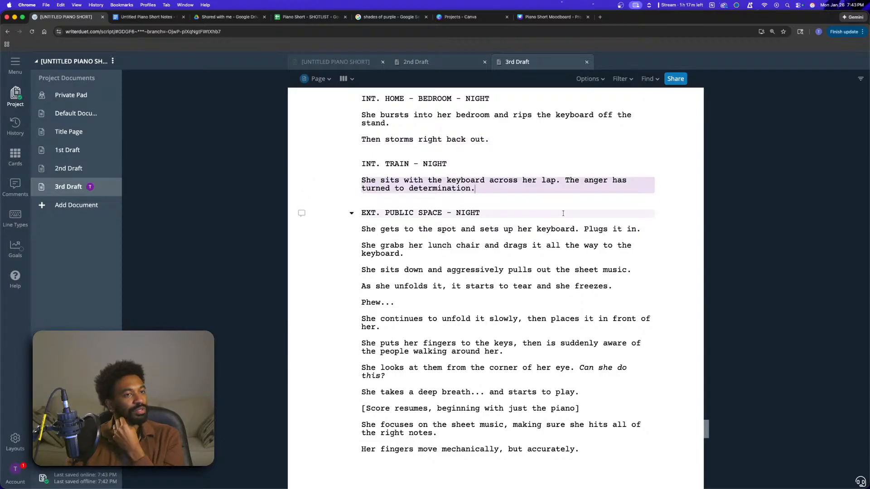
{"action": "scroll", "coordinate": [560, 214], "scroll_direction": "down", "scroll_amount": 2}
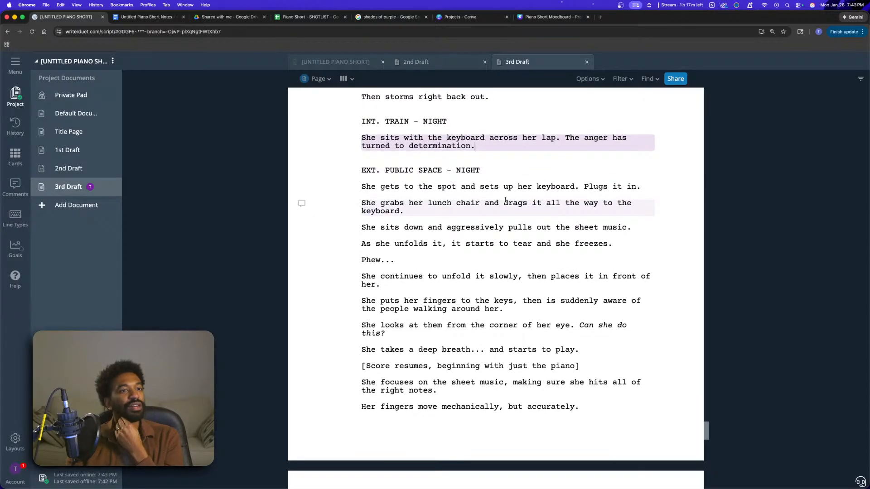
{"action": "left_click_drag", "start_coordinate": [650, 188], "coordinate": [582, 187]}
{"action": "key", "text": "BackSpace"}
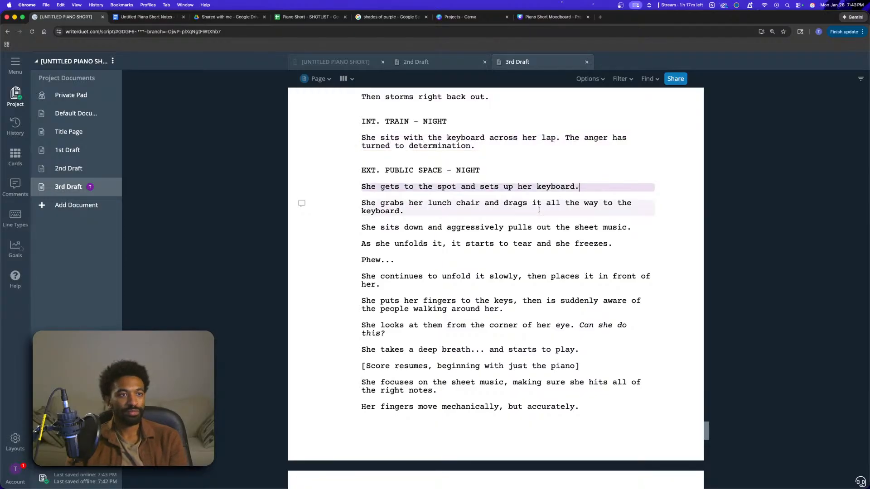
{"action": "left_click", "coordinate": [460, 203]}
{"action": "left_click", "coordinate": [517, 213]}
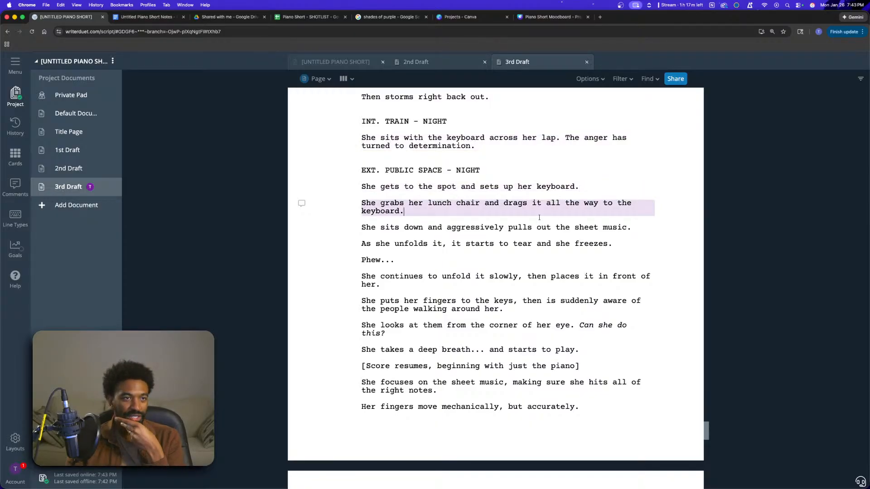
{"action": "left_click", "coordinate": [585, 186]}
{"action": "type", "text": "On a table."}
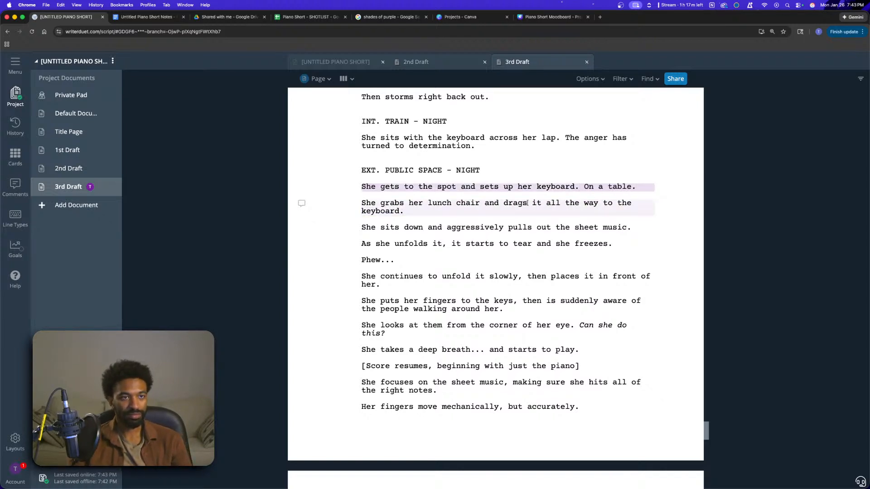
- Read the page 14 public space scene from the lunch chair line to the mechanical playing at the page's end
{"action": "left_click", "coordinate": [538, 217]}
{"action": "left_click", "coordinate": [494, 211]}
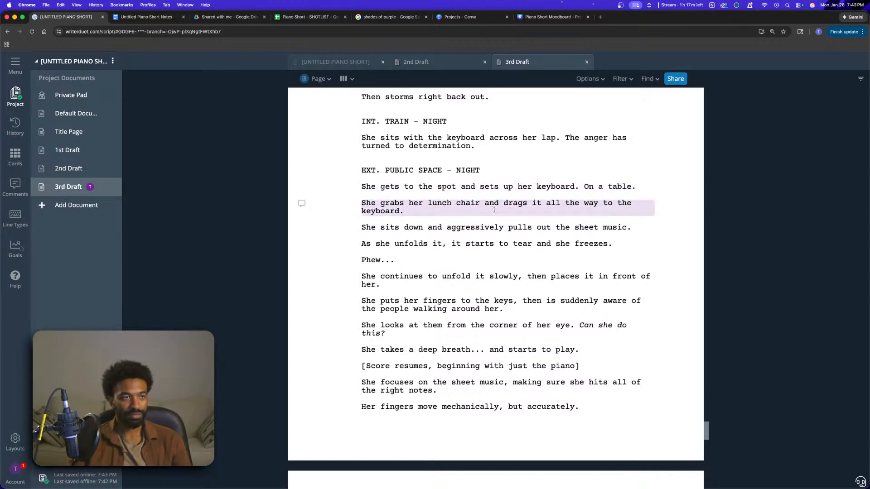
{"action": "left_click", "coordinate": [551, 227]}
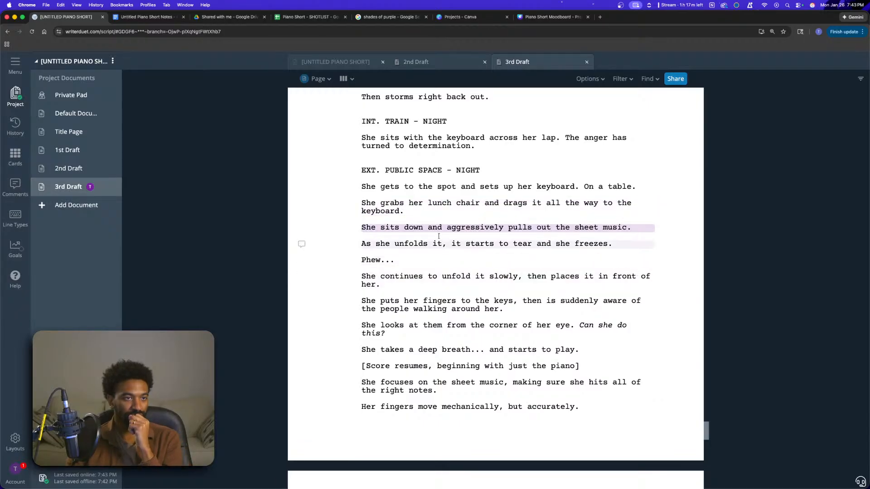
{"action": "left_click", "coordinate": [439, 264]}
{"action": "left_click", "coordinate": [453, 273]}
{"action": "scroll", "coordinate": [406, 224], "scroll_direction": "down", "scroll_amount": 2}
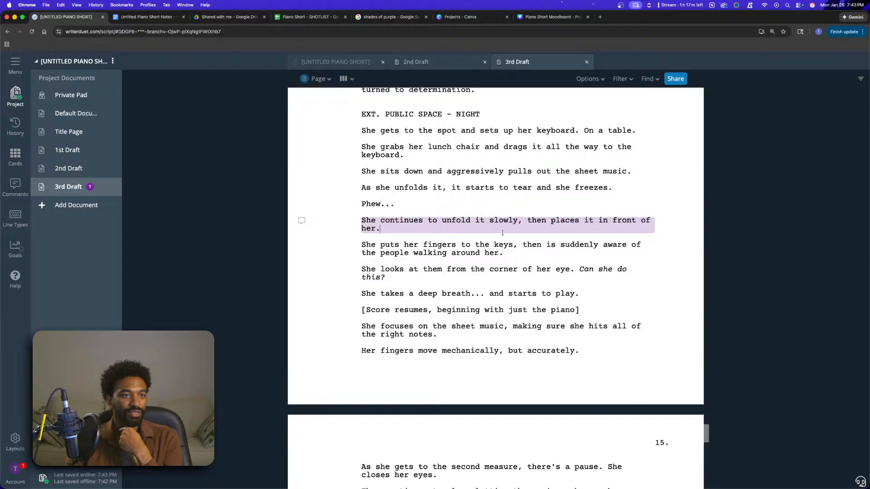
{"action": "left_click", "coordinate": [403, 248]}
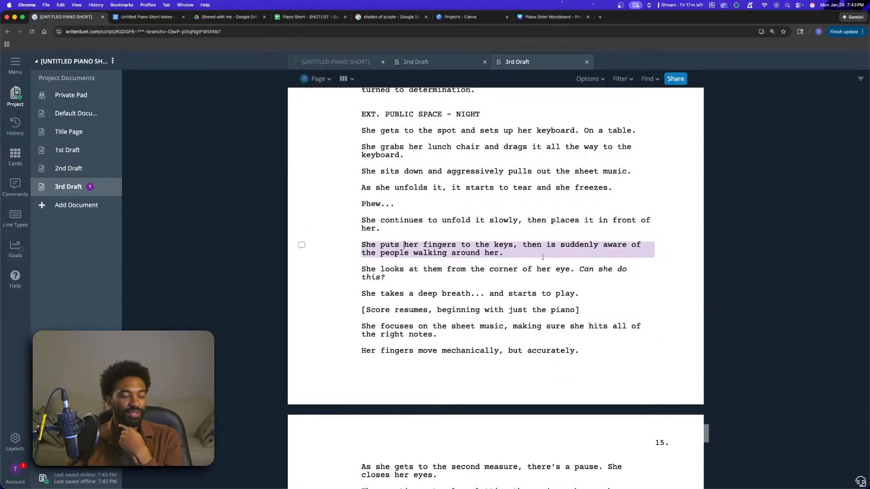
{"action": "scroll", "coordinate": [441, 221], "scroll_direction": "down", "scroll_amount": 1}
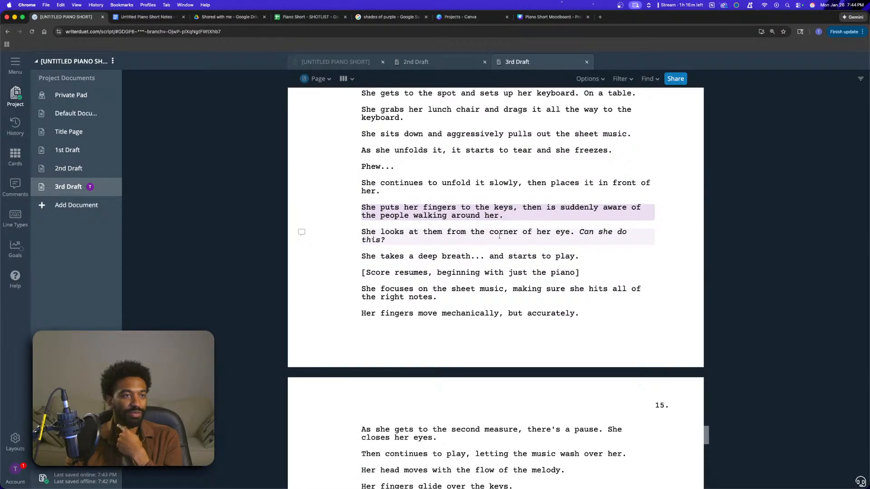
{"action": "left_click", "coordinate": [423, 239]}
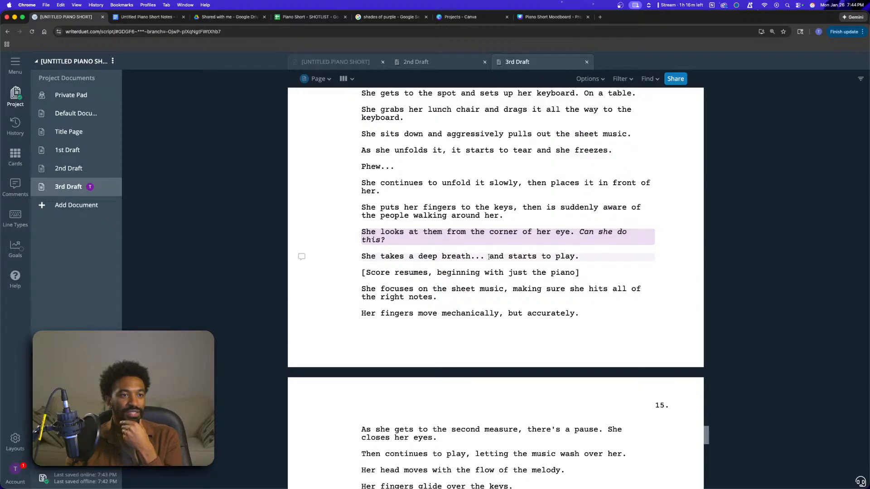
{"action": "scroll", "coordinate": [602, 269], "scroll_direction": "down", "scroll_amount": 1}
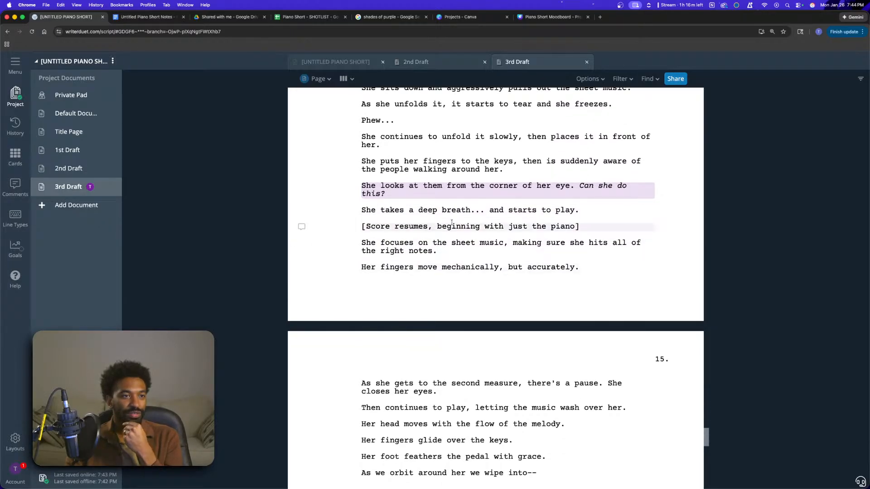
{"action": "left_click", "coordinate": [362, 227]}
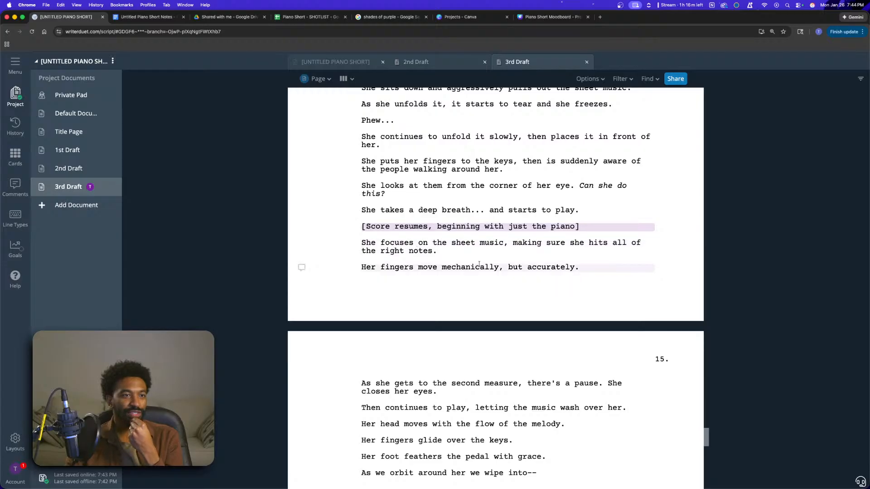
- Read page 15, from the pause at the second measure through the void scene and its cutbacks to work
{"action": "scroll", "coordinate": [554, 279], "scroll_direction": "down", "scroll_amount": 3}
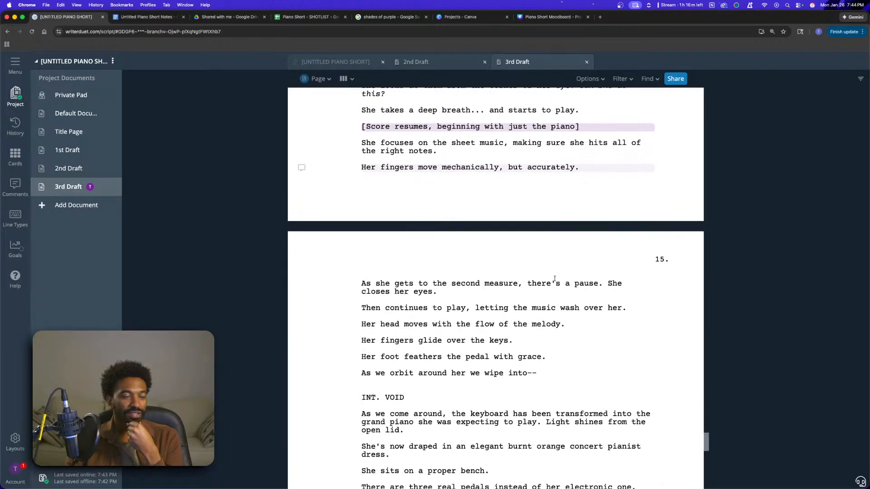
{"action": "scroll", "coordinate": [579, 182], "scroll_direction": "down", "scroll_amount": 5}
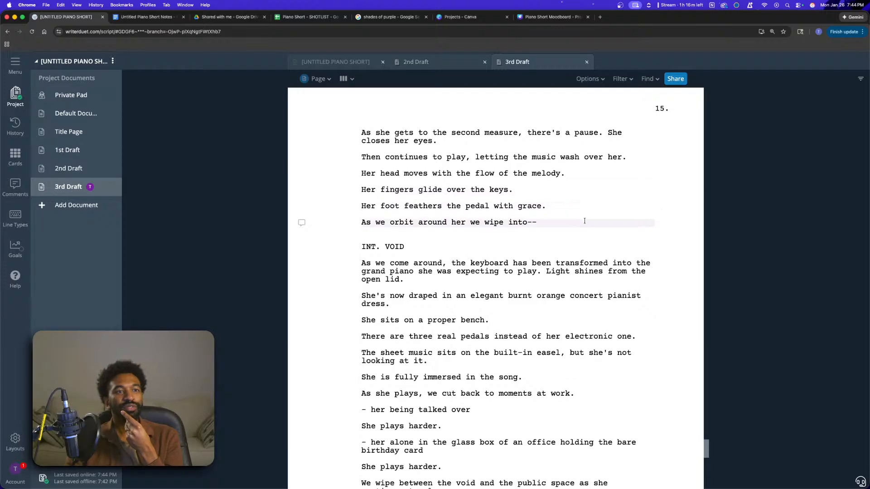
{"action": "scroll", "coordinate": [567, 224], "scroll_direction": "down", "scroll_amount": 3}
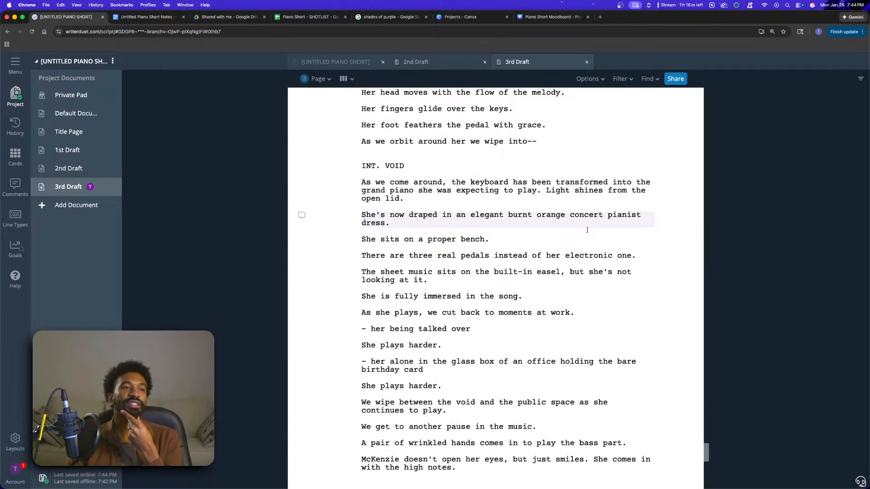
{"action": "scroll", "coordinate": [587, 230], "scroll_direction": "down", "scroll_amount": 4}
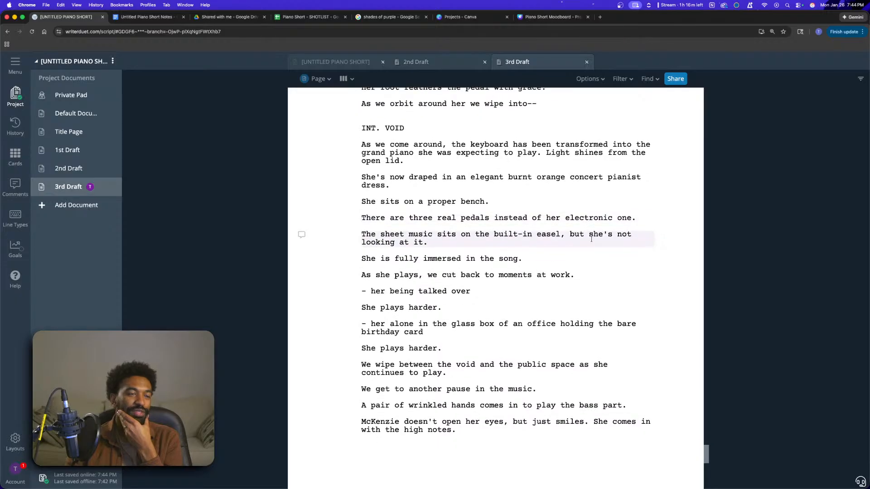
{"action": "scroll", "coordinate": [589, 260], "scroll_direction": "up", "scroll_amount": 1}
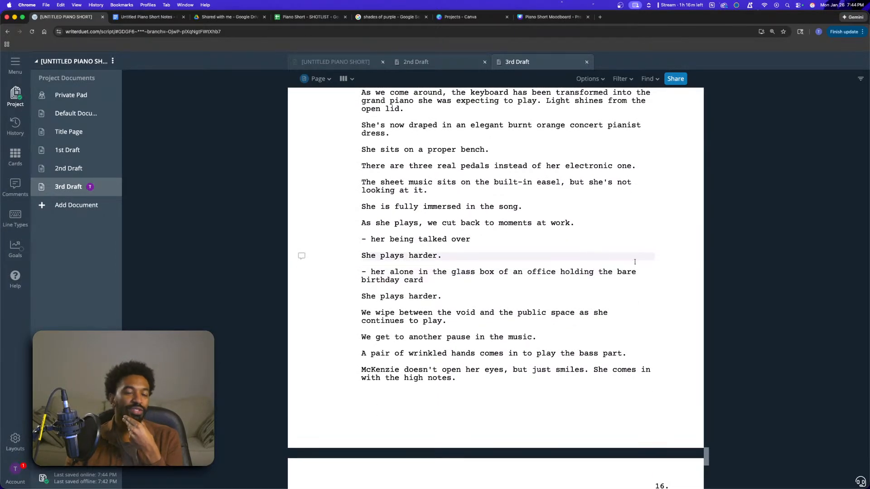
{"action": "scroll", "coordinate": [634, 267], "scroll_direction": "up", "scroll_amount": 1}
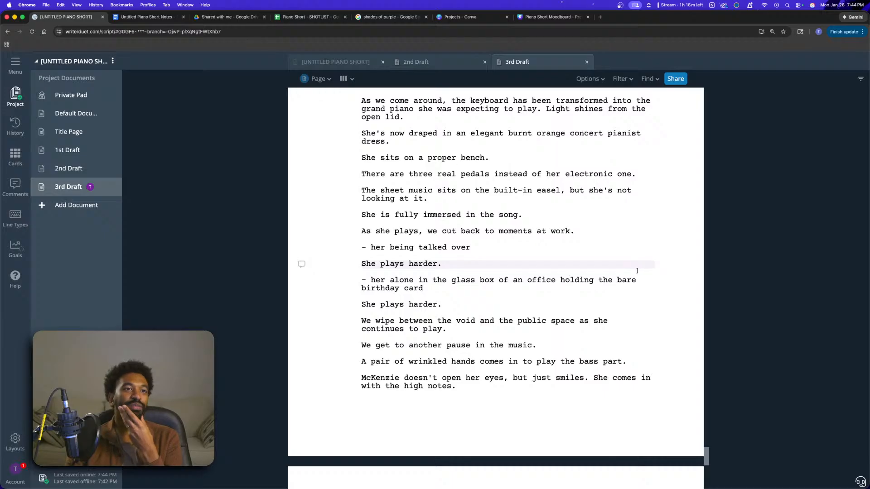
{"action": "scroll", "coordinate": [637, 270], "scroll_direction": "down", "scroll_amount": 2}
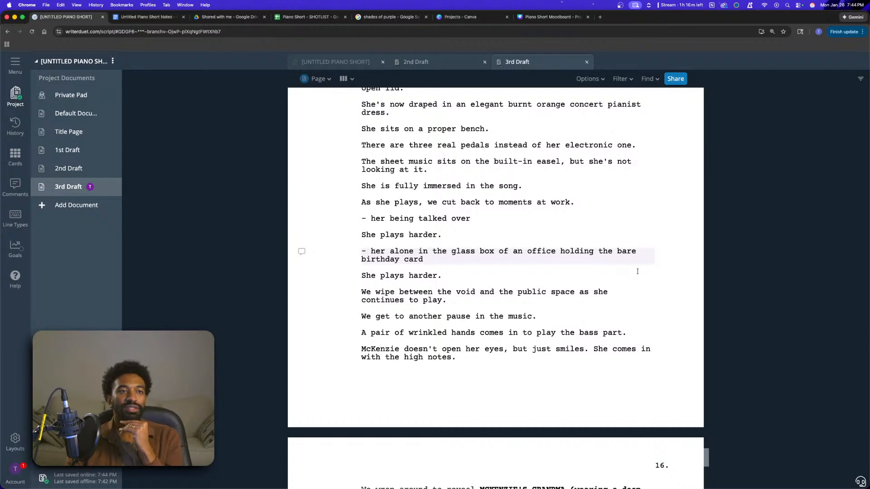
{"action": "scroll", "coordinate": [585, 241], "scroll_direction": "down", "scroll_amount": 3}
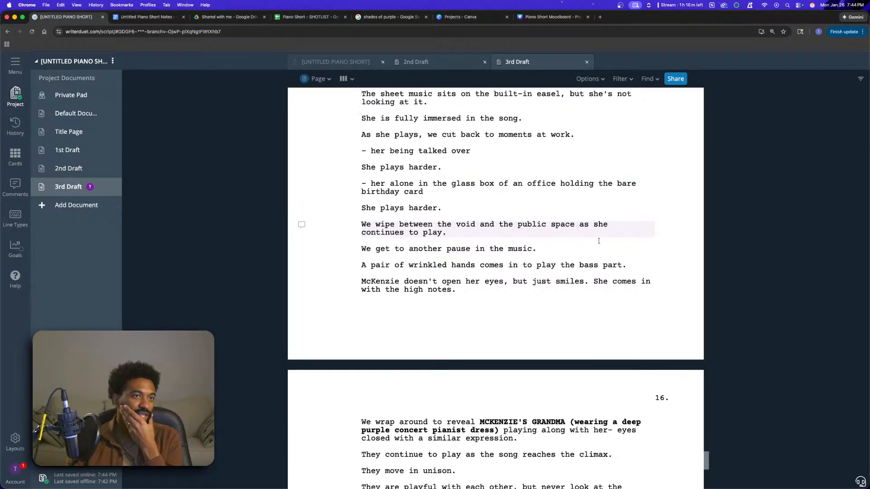
{"action": "scroll", "coordinate": [598, 241], "scroll_direction": "down", "scroll_amount": 1}
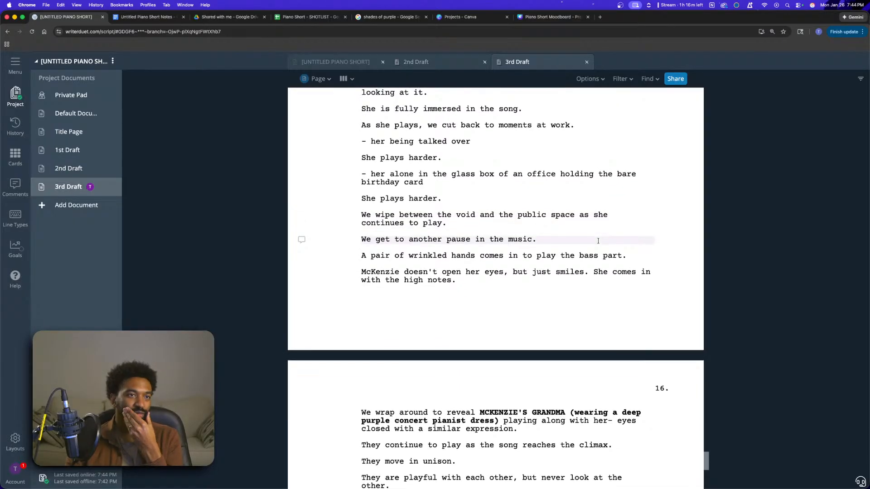
{"action": "scroll", "coordinate": [598, 240], "scroll_direction": "down", "scroll_amount": 2}
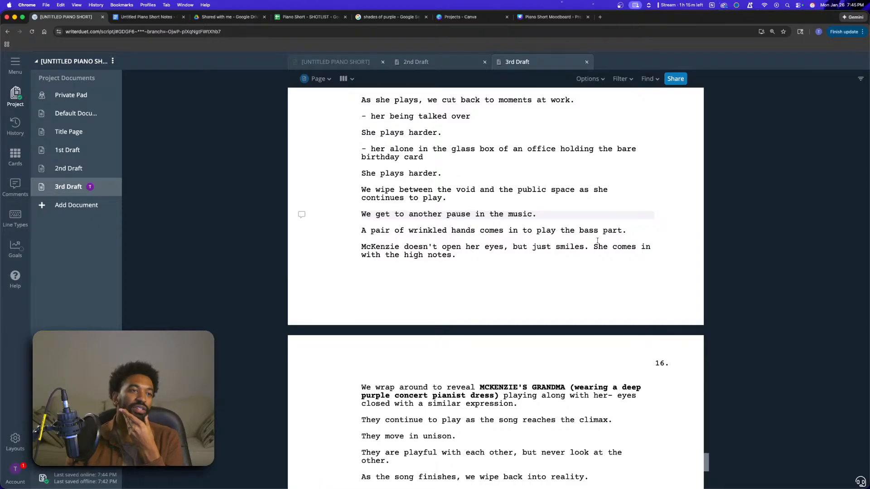
- Read page 16, from the grandma reveal through the final public space scene to the end credits
{"action": "scroll", "coordinate": [597, 241], "scroll_direction": "down", "scroll_amount": 6}
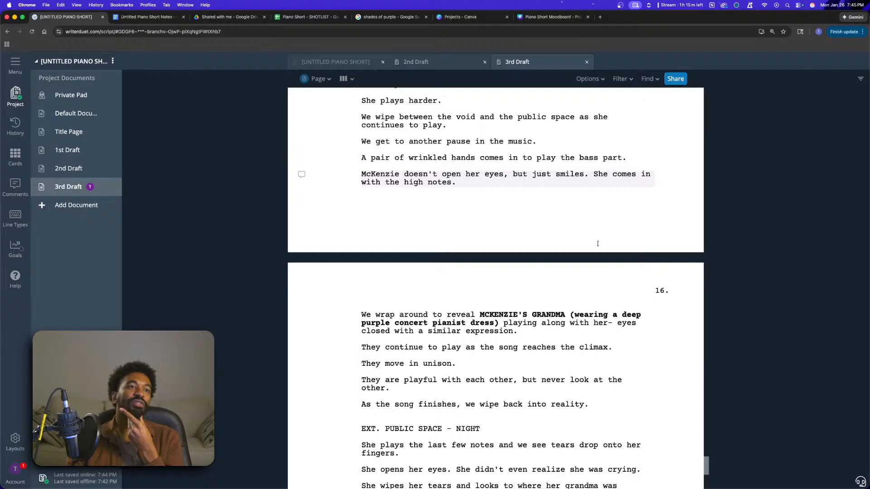
{"action": "scroll", "coordinate": [598, 243], "scroll_direction": "down", "scroll_amount": 3}
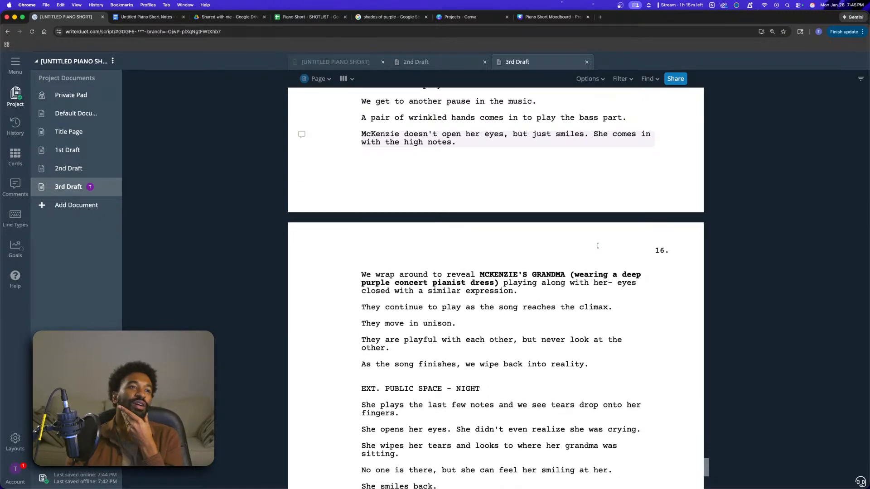
{"action": "scroll", "coordinate": [598, 246], "scroll_direction": "down", "scroll_amount": 3}
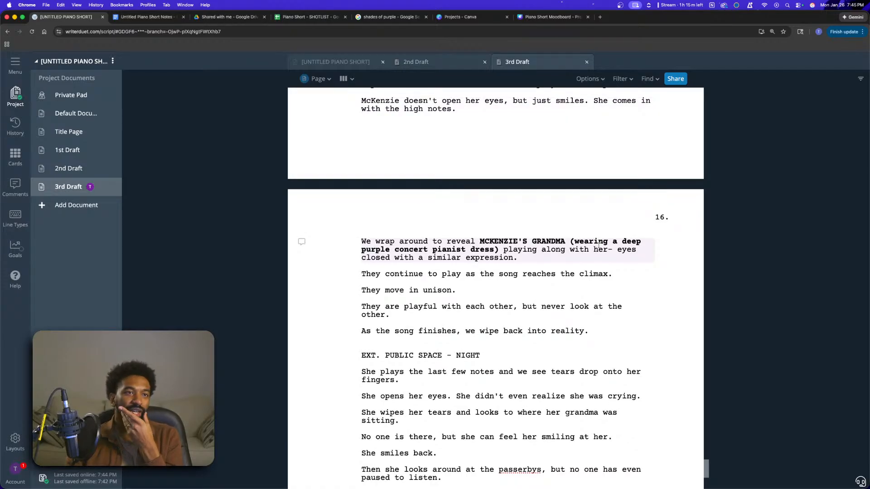
{"action": "scroll", "coordinate": [599, 245], "scroll_direction": "down", "scroll_amount": 10}
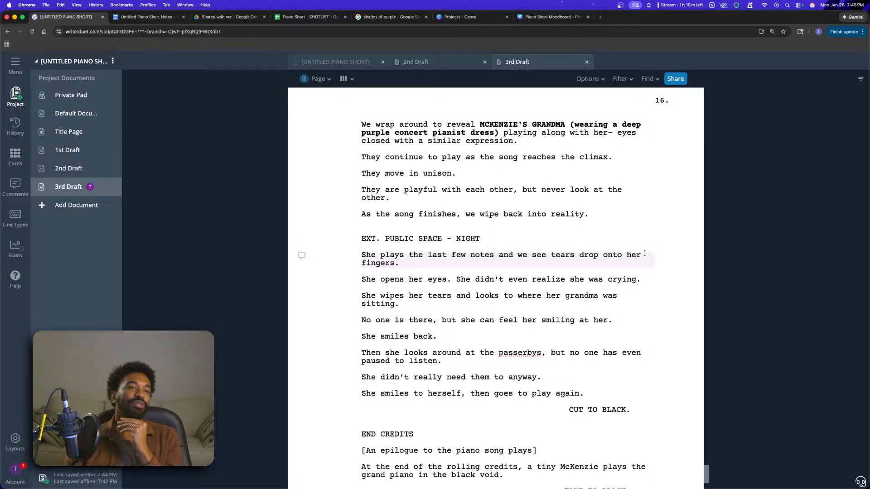
{"action": "scroll", "coordinate": [645, 254], "scroll_direction": "down", "scroll_amount": 2}
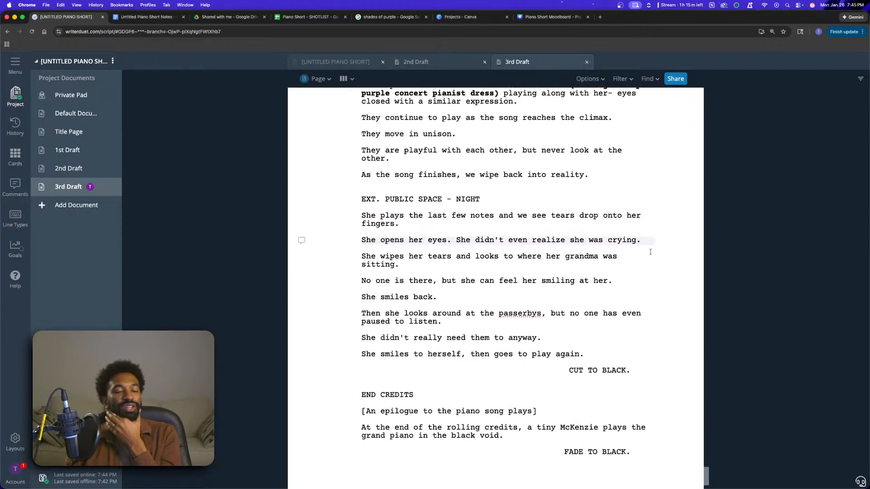
{"action": "scroll", "coordinate": [652, 252], "scroll_direction": "down", "scroll_amount": 1}
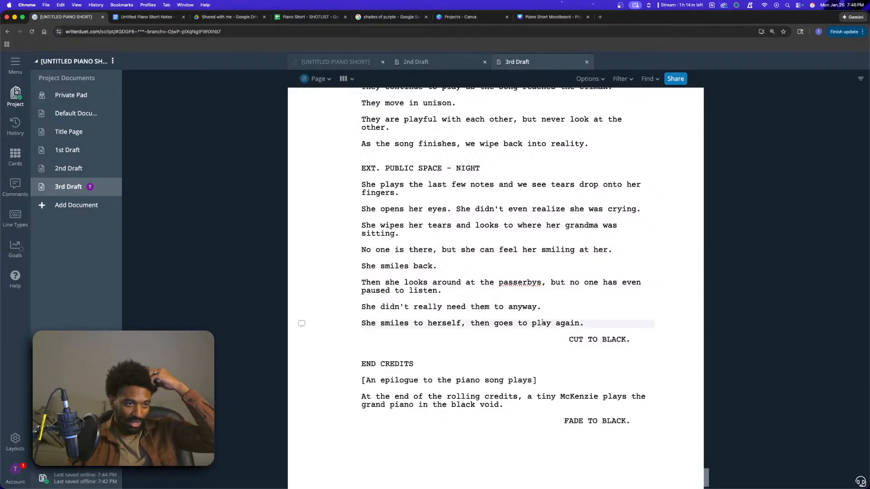
{"action": "scroll", "coordinate": [603, 326], "scroll_direction": "down", "scroll_amount": 2}
{"action": "scroll", "coordinate": [603, 330], "scroll_direction": "down", "scroll_amount": 1}
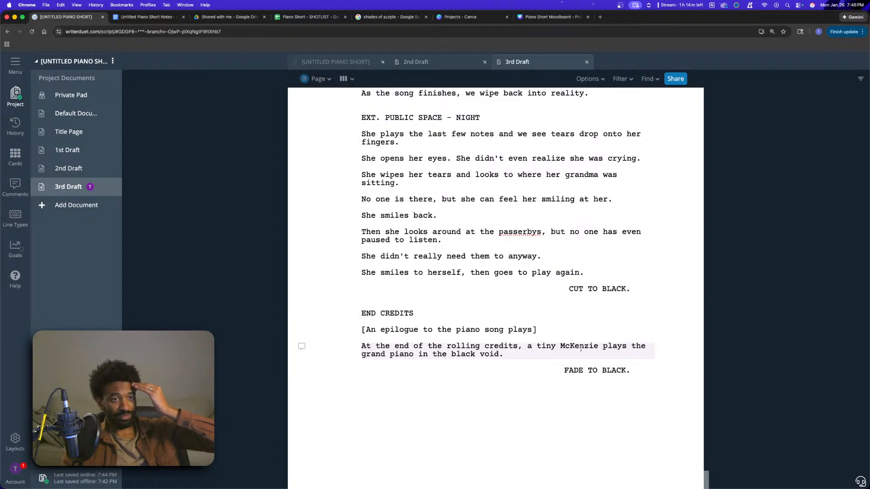
- In the end credits action line, add "and grandma" after McKenzie and change "plays" to "play"
{"action": "left_click", "coordinate": [531, 353]}
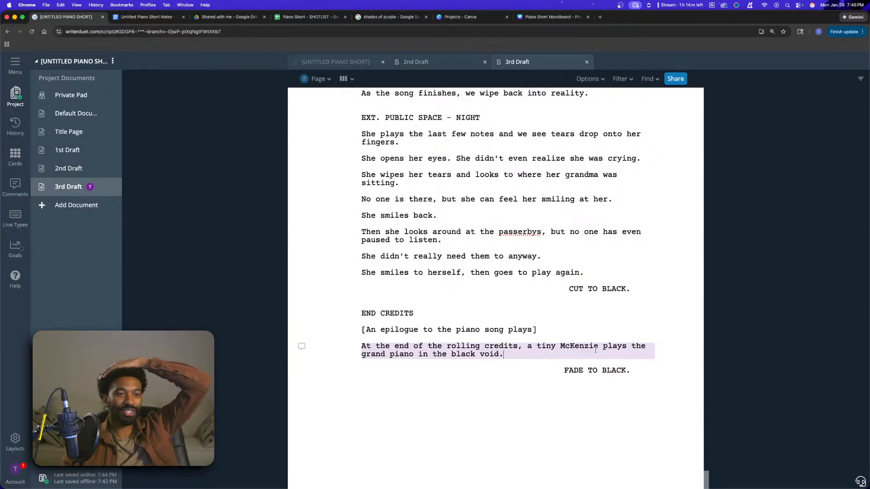
{"action": "double_click", "coordinate": [545, 347]}
{"action": "left_click", "coordinate": [598, 347]}
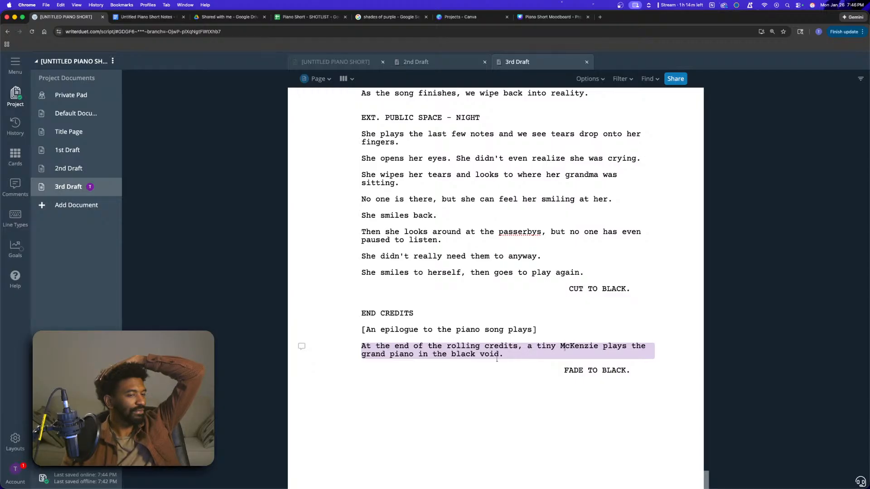
{"action": "left_click", "coordinate": [603, 349]}
{"action": "type", "text": "and grandma"}
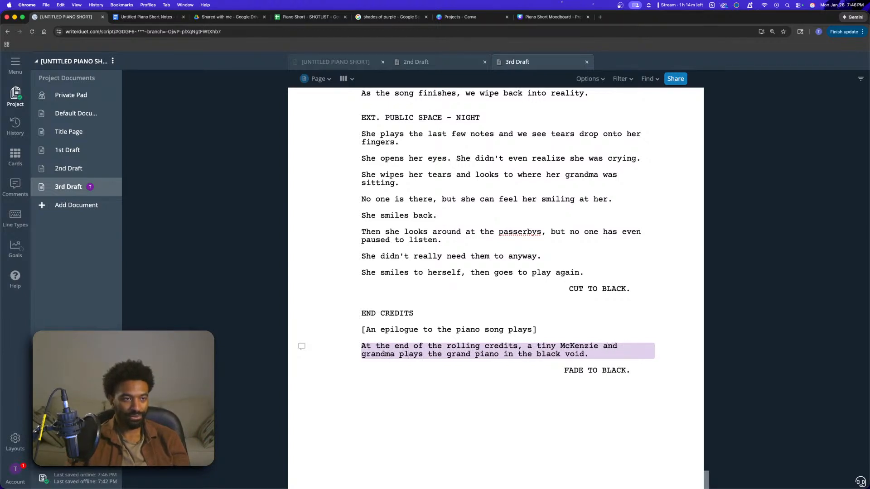
{"action": "key", "text": "BackSpace"}
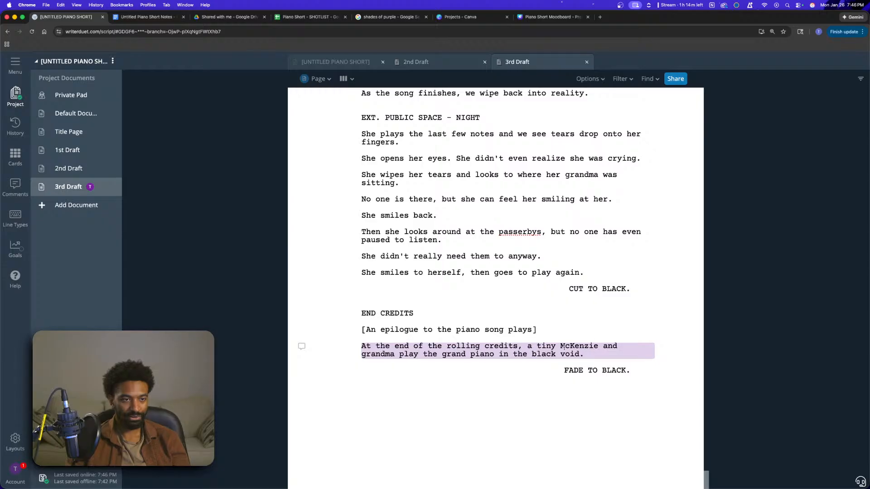
- In the same end credits line, replace "black" before "void" with "mauve" and "tiny" with "far away"
{"action": "double_click", "coordinate": [553, 354]}
{"action": "type", "text": "mauve"}
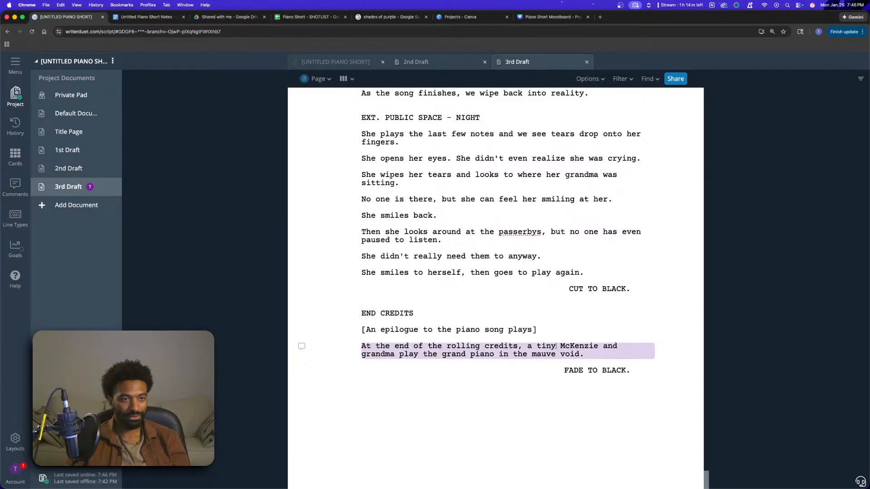
{"action": "left_click_drag", "start_coordinate": [556, 346], "coordinate": [537, 347]}
{"action": "type", "text": "far away"}
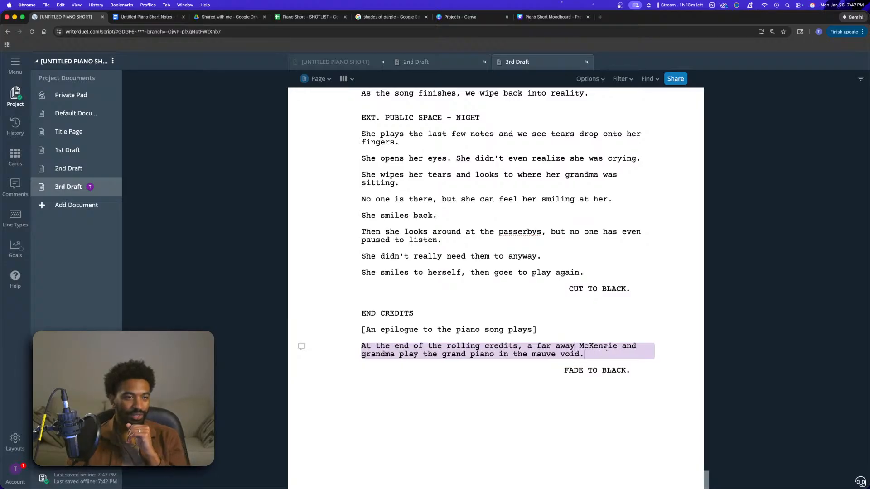
{"action": "left_click", "coordinate": [653, 370]}
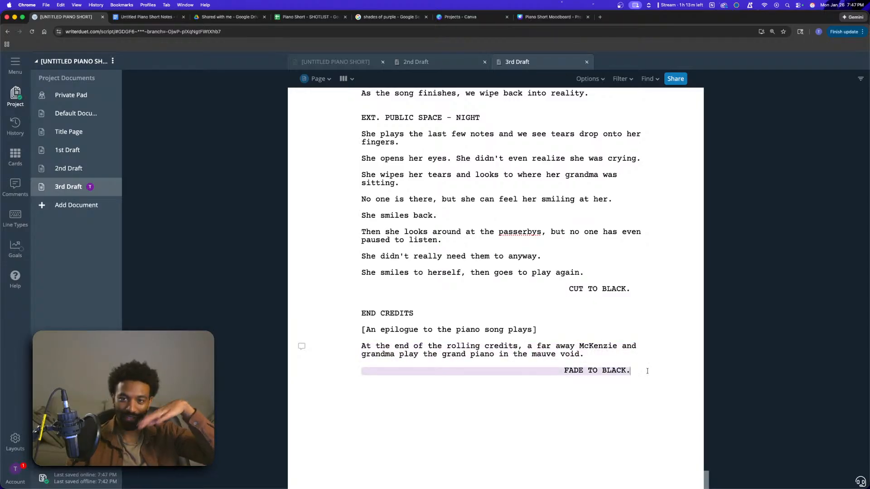
- Look back through the script from the ending to the opening image of two distant figures at the piano on page 1
{"action": "scroll", "coordinate": [535, 369], "scroll_direction": "up", "scroll_amount": 8}
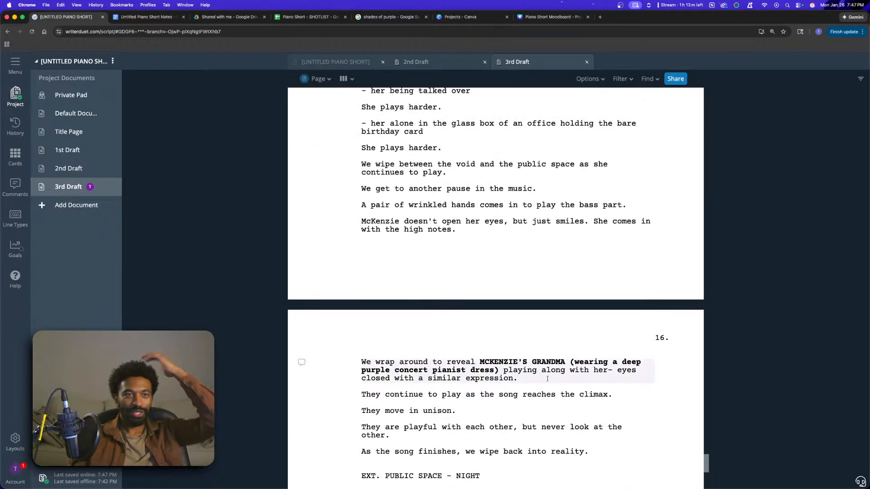
{"action": "scroll", "coordinate": [552, 378], "scroll_direction": "down", "scroll_amount": 9}
{"action": "scroll", "coordinate": [560, 383], "scroll_direction": "up", "scroll_amount": 15}
{"action": "scroll", "coordinate": [560, 384], "scroll_direction": "up", "scroll_amount": 20}
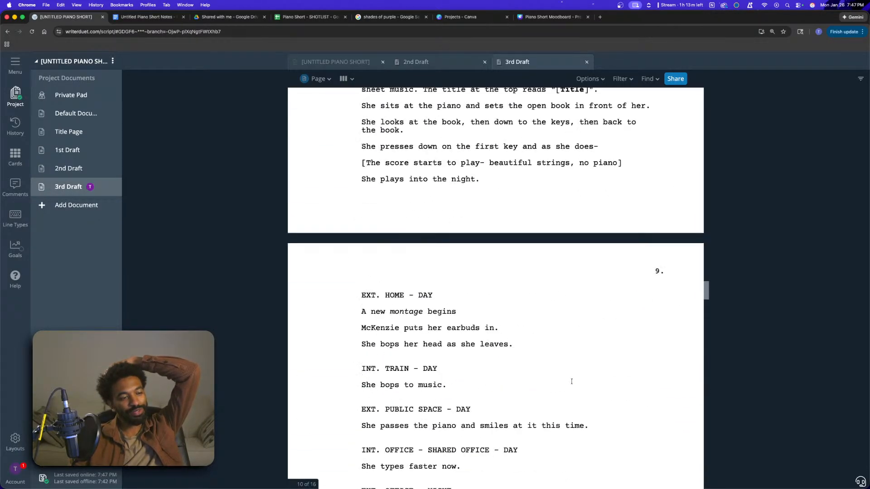
{"action": "scroll", "coordinate": [561, 380], "scroll_direction": "up", "scroll_amount": 20}
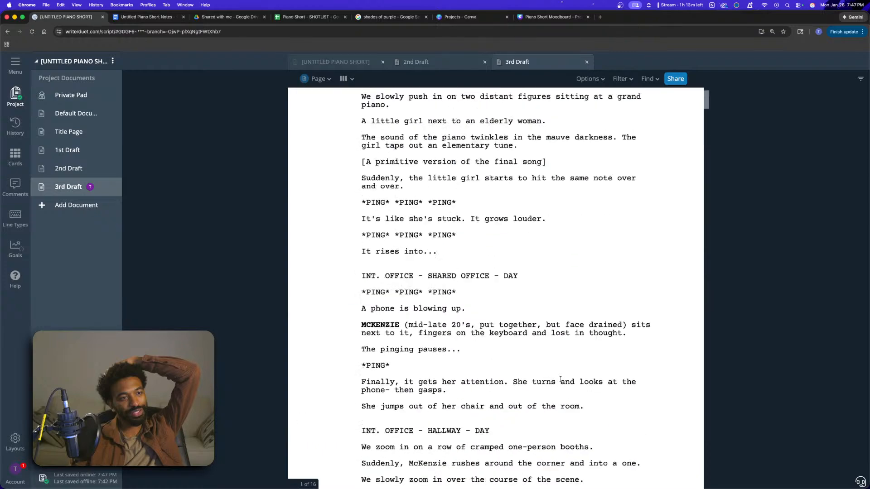
- Skim the third draft from page 1 to the keyboard setup scene on page 14 and back to the opening void scene
{"action": "scroll", "coordinate": [560, 379], "scroll_direction": "down", "scroll_amount": 20}
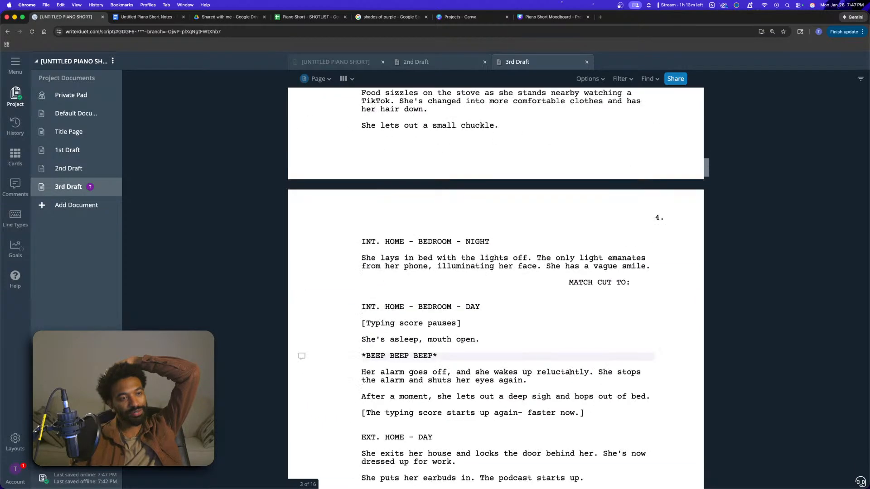
{"action": "scroll", "coordinate": [565, 370], "scroll_direction": "down", "scroll_amount": 20}
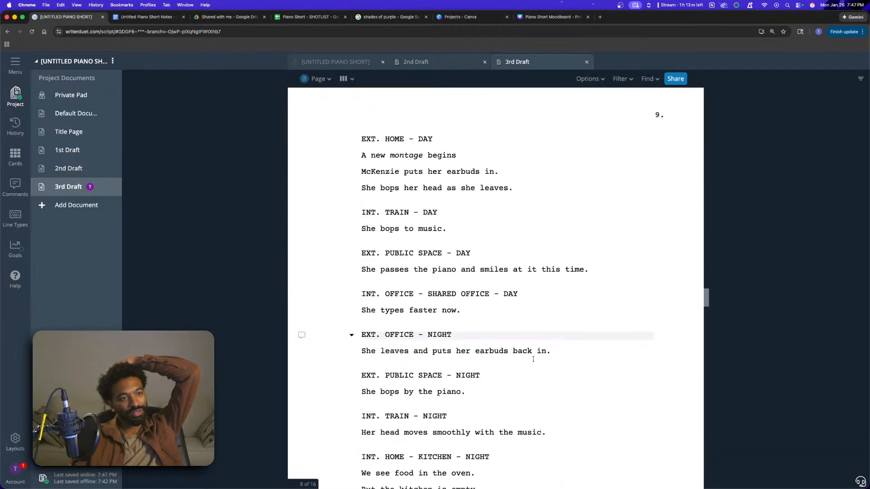
{"action": "scroll", "coordinate": [530, 366], "scroll_direction": "down", "scroll_amount": 20}
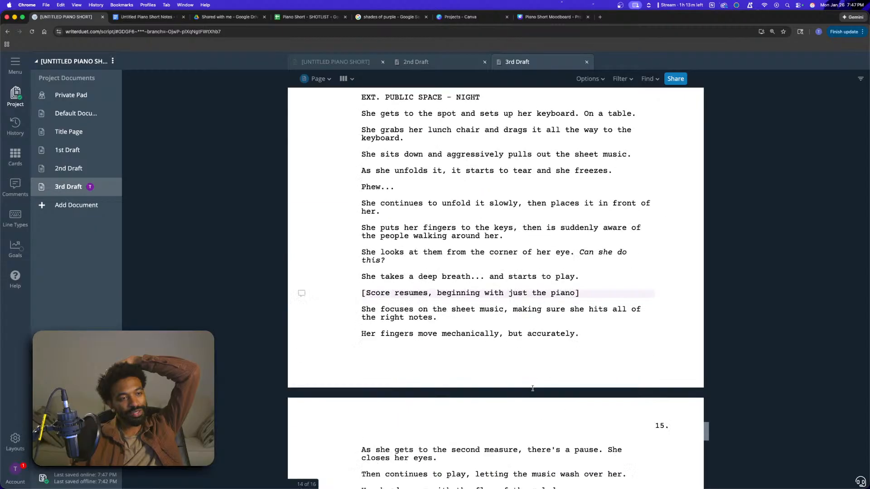
{"action": "scroll", "coordinate": [527, 382], "scroll_direction": "up", "scroll_amount": 20}
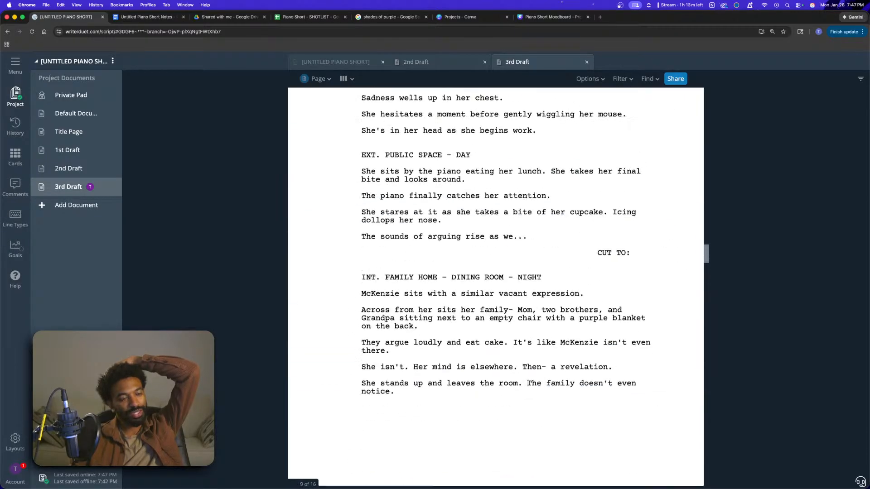
{"action": "scroll", "coordinate": [528, 382], "scroll_direction": "up", "scroll_amount": 20}
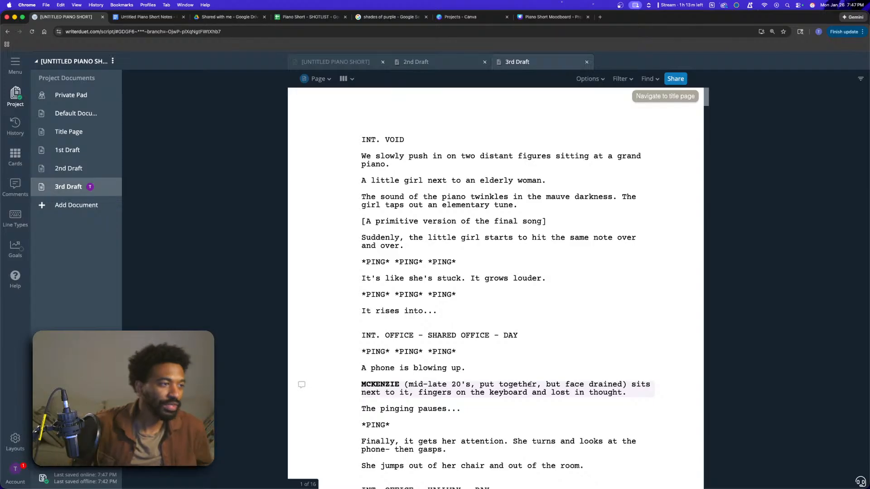
- Look through the View, layout and Format options for a way to number the scenes
{"action": "left_click", "coordinate": [15, 72]}
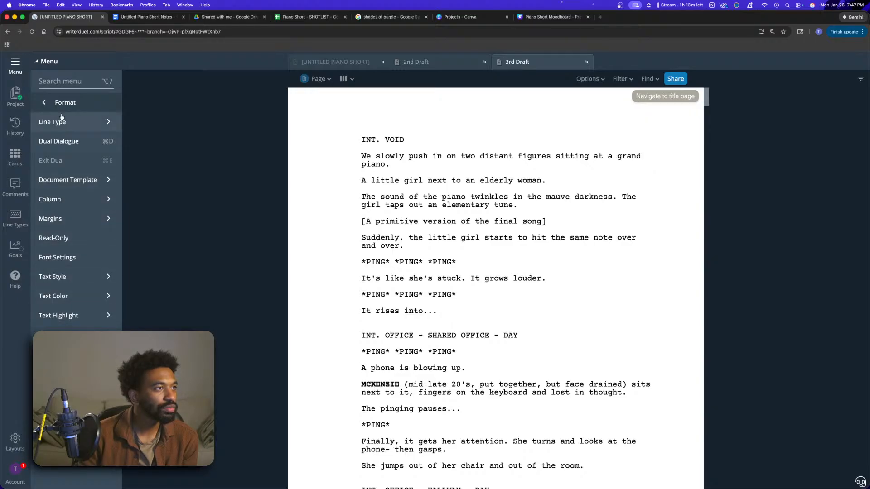
{"action": "left_click", "coordinate": [44, 102]}
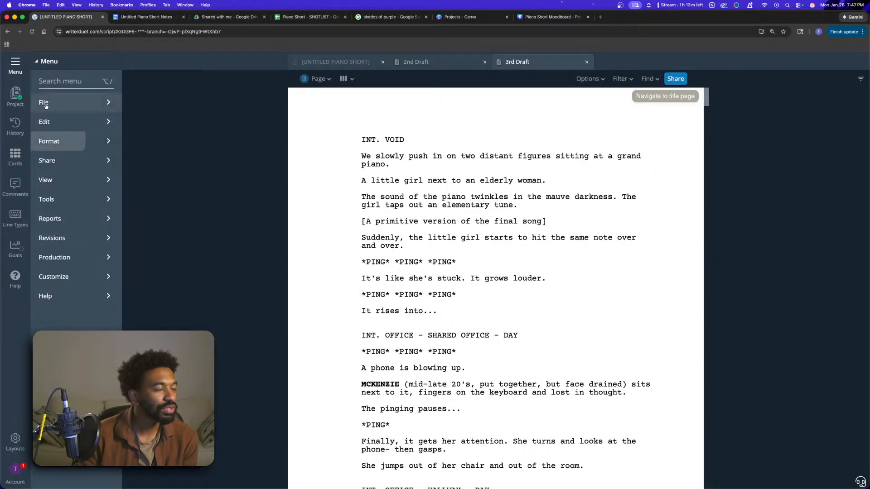
{"action": "left_click", "coordinate": [63, 184]}
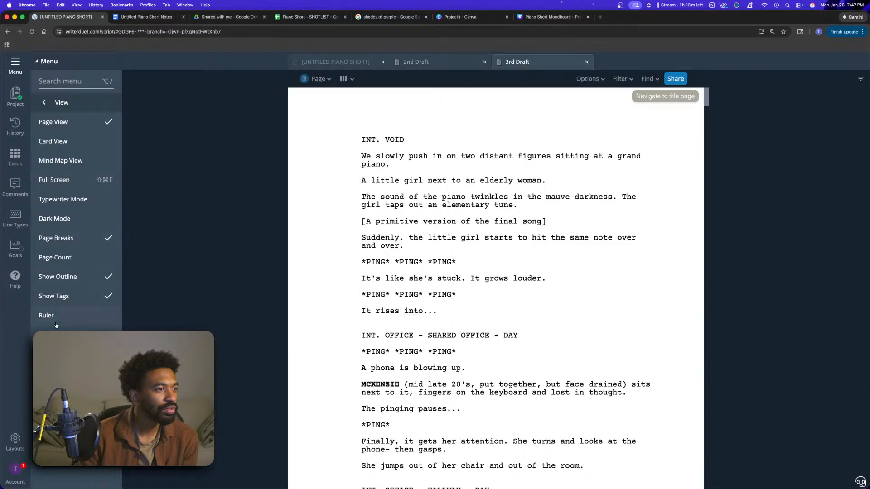
{"action": "left_click", "coordinate": [56, 354]}
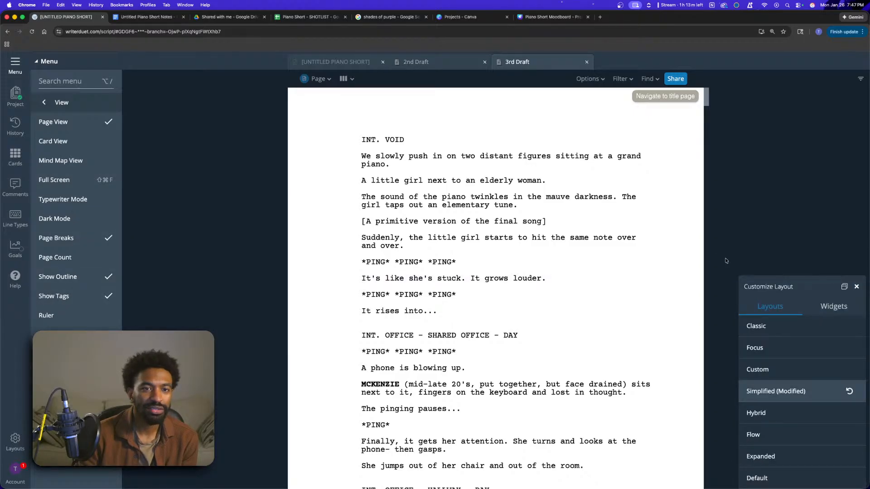
{"action": "left_click", "coordinate": [857, 287]}
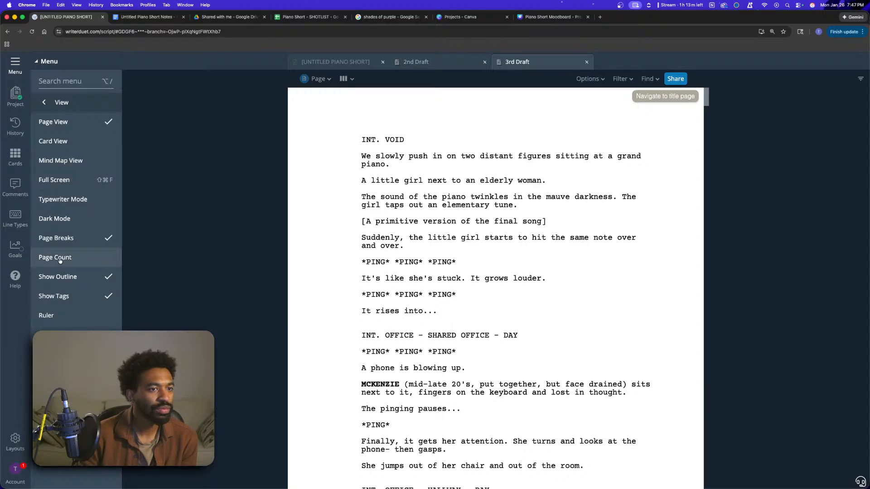
{"action": "scroll", "coordinate": [412, 336], "scroll_direction": "down", "scroll_amount": 7}
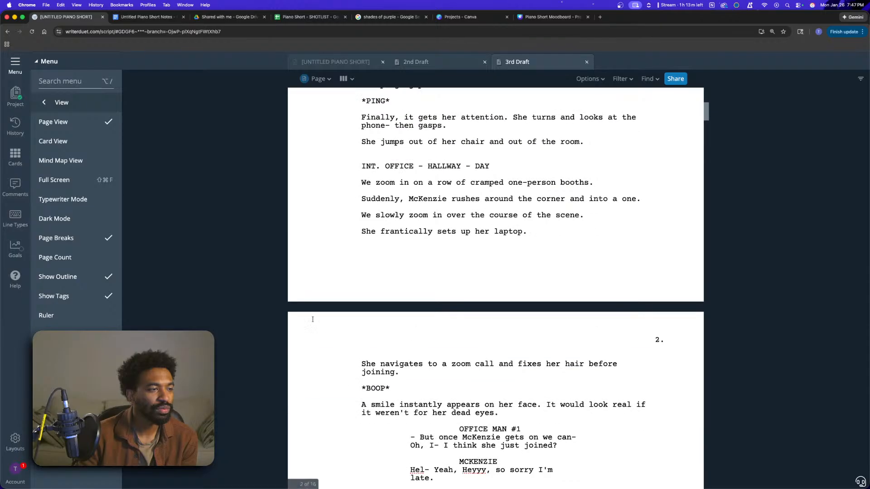
{"action": "left_click", "coordinate": [68, 264]}
{"action": "left_click", "coordinate": [68, 264]}
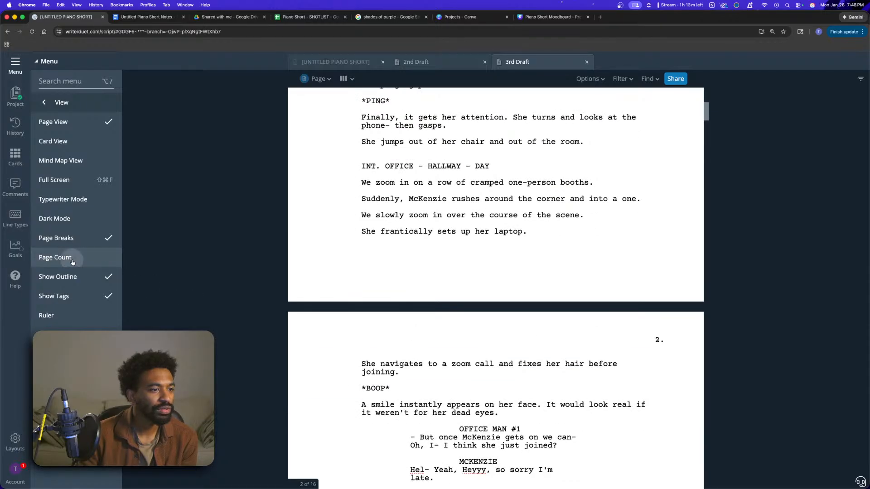
{"action": "left_click", "coordinate": [44, 104]}
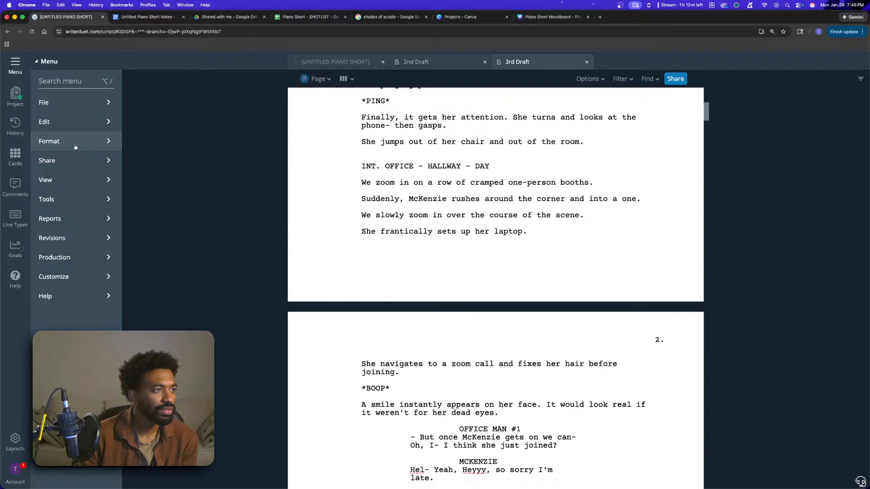
{"action": "left_click", "coordinate": [75, 146]}
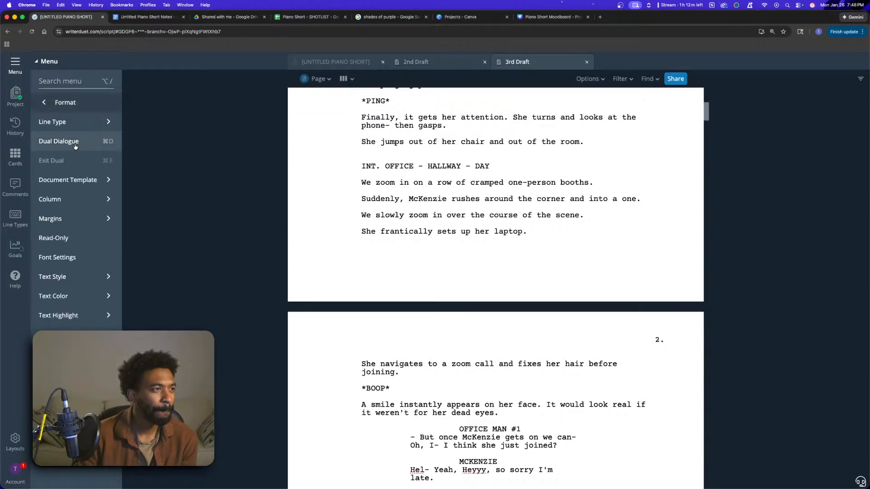
{"action": "left_click", "coordinate": [44, 104]}
- Open the Format customization settings and examine the line type, page setup and column options for scene numbering
{"action": "left_click", "coordinate": [64, 277]}
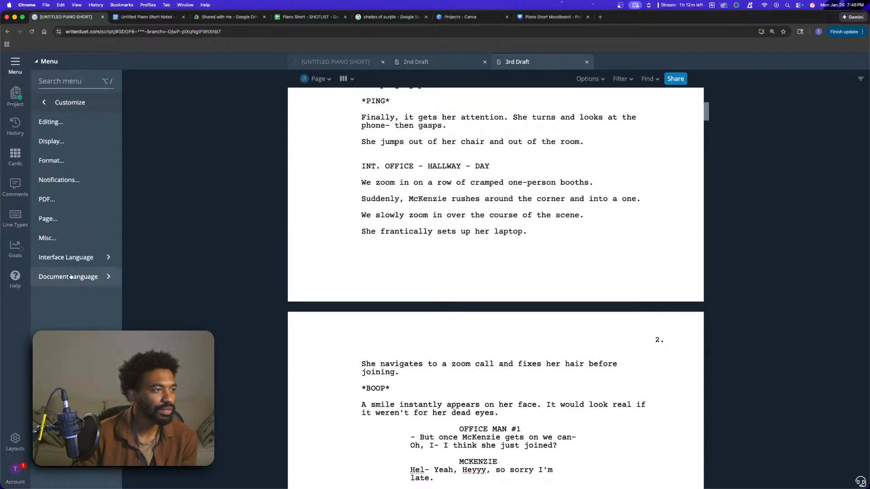
{"action": "left_click", "coordinate": [74, 162]}
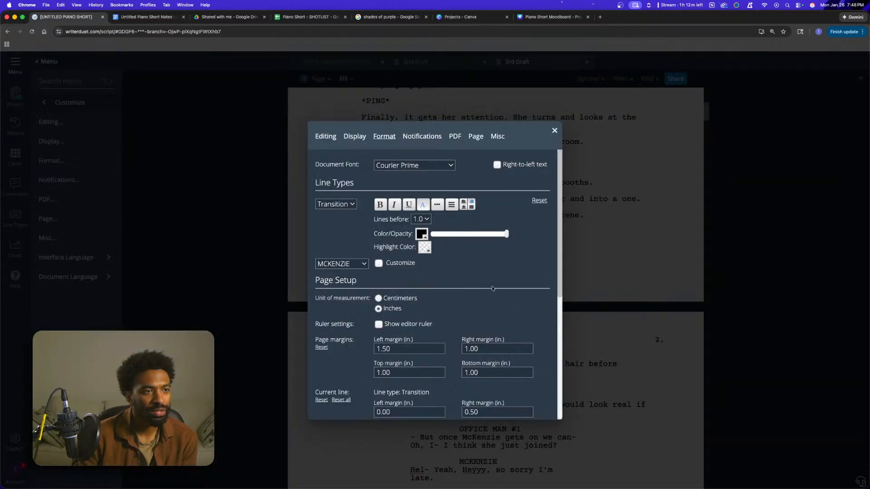
{"action": "scroll", "coordinate": [493, 288], "scroll_direction": "down", "scroll_amount": 3}
{"action": "scroll", "coordinate": [540, 362], "scroll_direction": "down", "scroll_amount": 2}
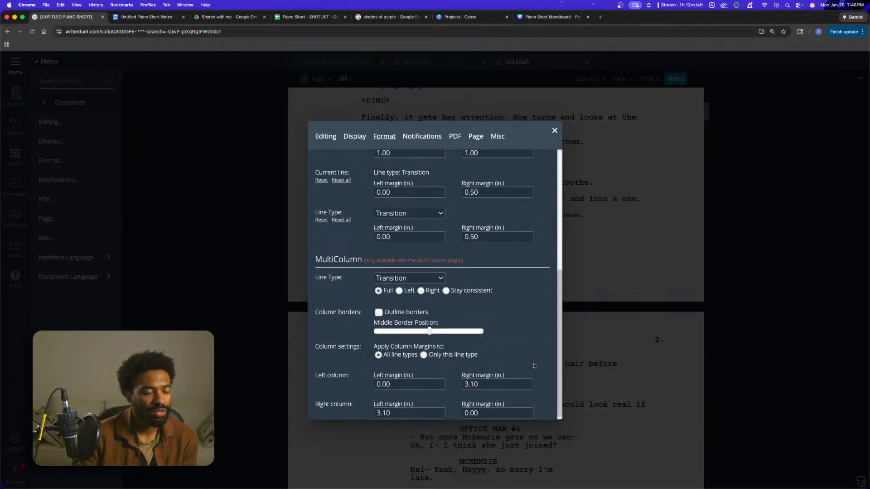
{"action": "scroll", "coordinate": [530, 362], "scroll_direction": "up", "scroll_amount": 5}
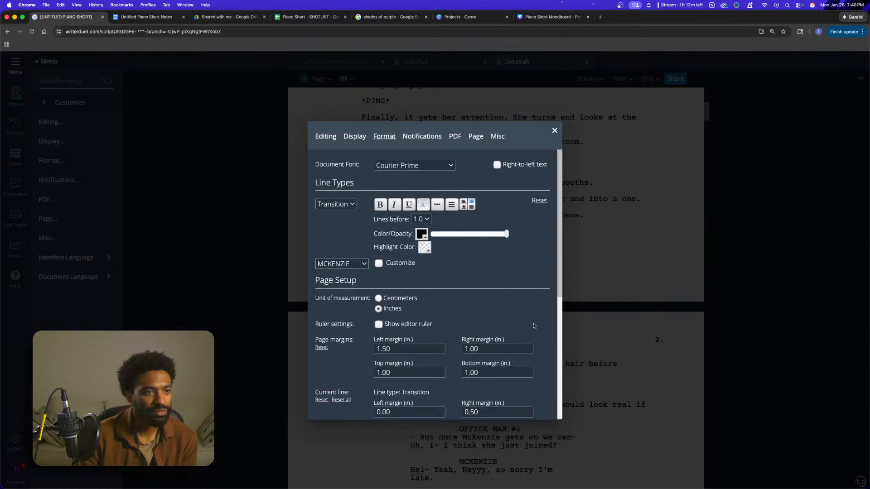
{"action": "scroll", "coordinate": [533, 326], "scroll_direction": "down", "scroll_amount": 4}
- Check the Display and Editing settings, and recheck the Format settings, for a scene numbering option
{"action": "left_click", "coordinate": [354, 136]}
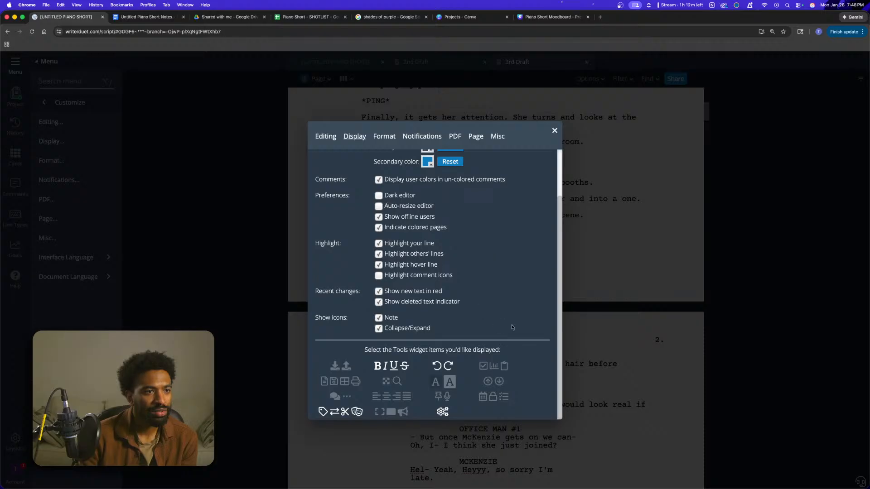
{"action": "scroll", "coordinate": [512, 325], "scroll_direction": "up", "scroll_amount": 1}
{"action": "scroll", "coordinate": [512, 325], "scroll_direction": "up", "scroll_amount": 1}
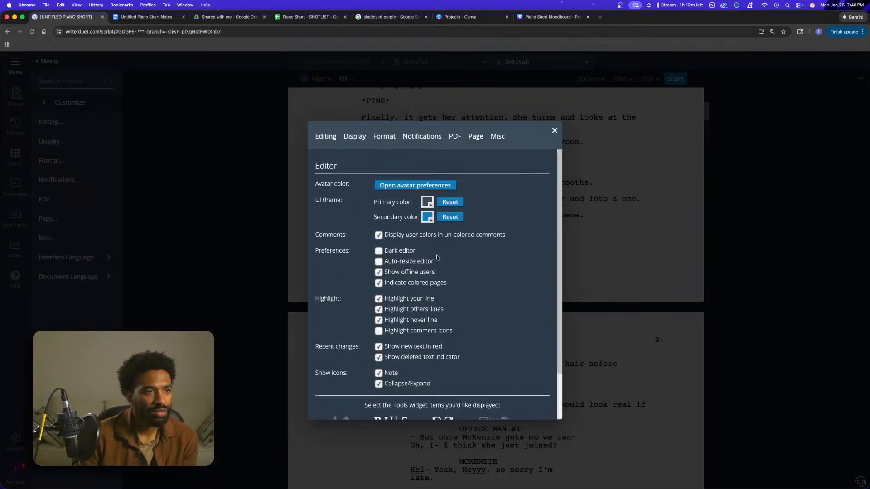
{"action": "left_click", "coordinate": [333, 140]}
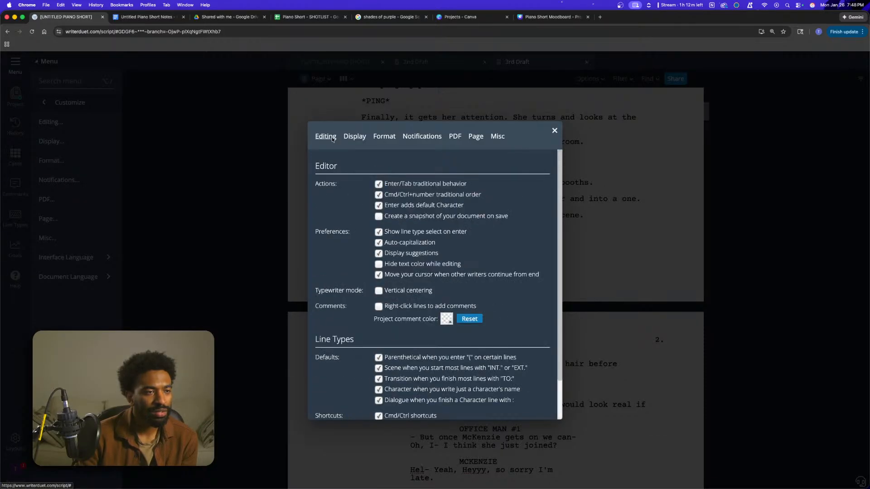
{"action": "scroll", "coordinate": [521, 266], "scroll_direction": "down", "scroll_amount": 1}
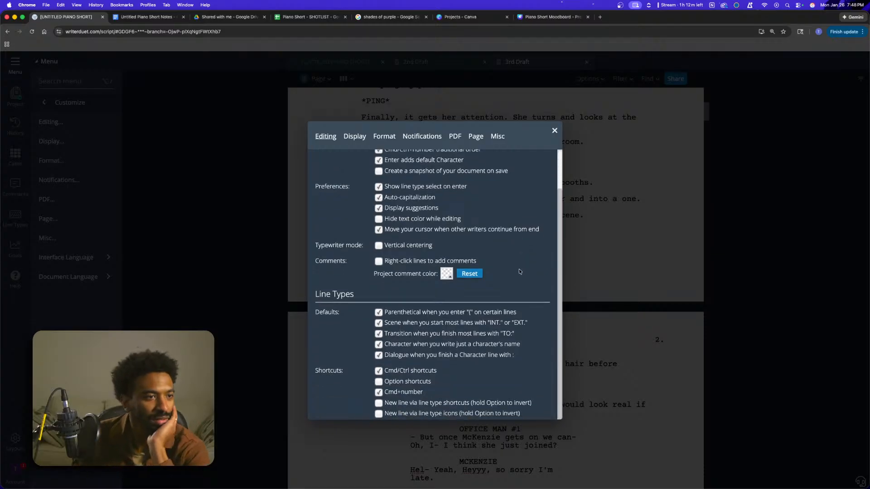
{"action": "scroll", "coordinate": [519, 270], "scroll_direction": "up", "scroll_amount": 1}
{"action": "scroll", "coordinate": [519, 272], "scroll_direction": "up", "scroll_amount": 1}
{"action": "left_click", "coordinate": [384, 136]}
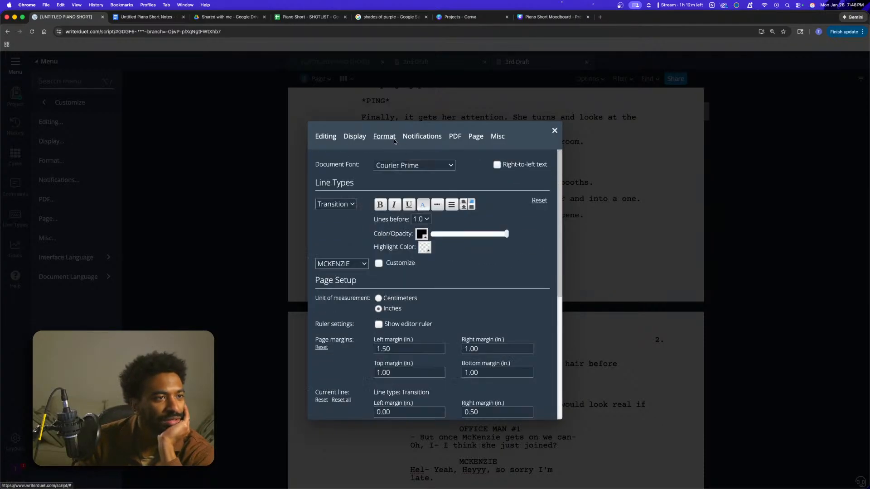
{"action": "scroll", "coordinate": [520, 312], "scroll_direction": "down", "scroll_amount": 4}
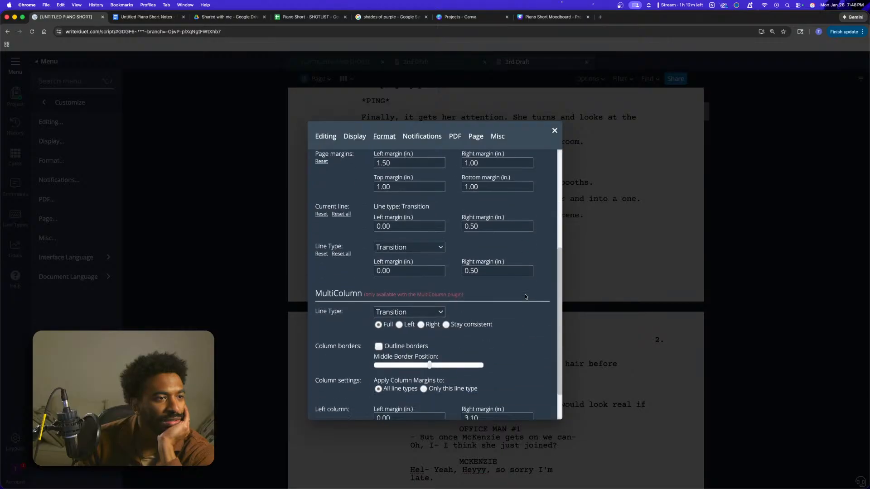
{"action": "scroll", "coordinate": [525, 296], "scroll_direction": "down", "scroll_amount": 1}
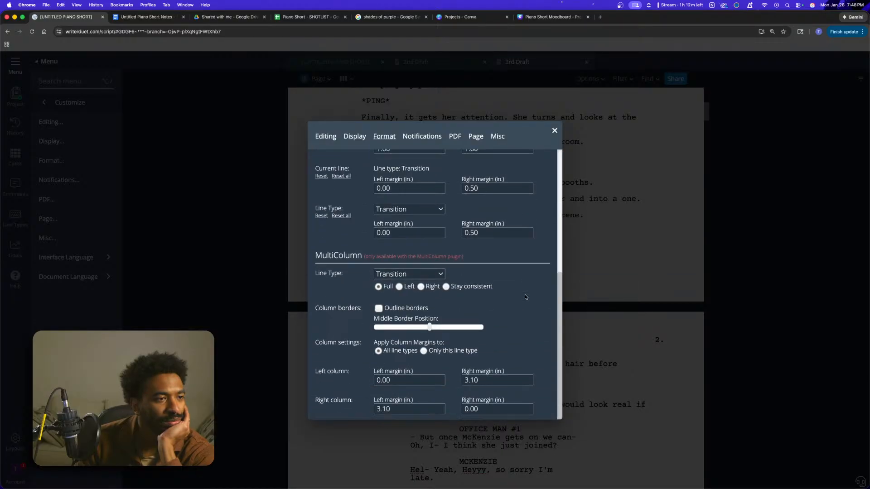
{"action": "scroll", "coordinate": [525, 297], "scroll_direction": "up", "scroll_amount": 5}
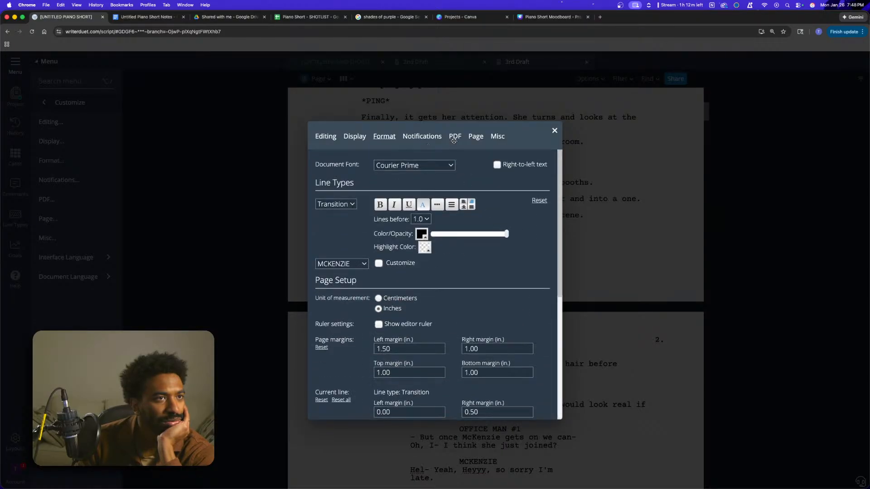
- In the Page settings, turn on numbering for the Scene line type and close the settings
{"action": "left_click", "coordinate": [477, 137]}
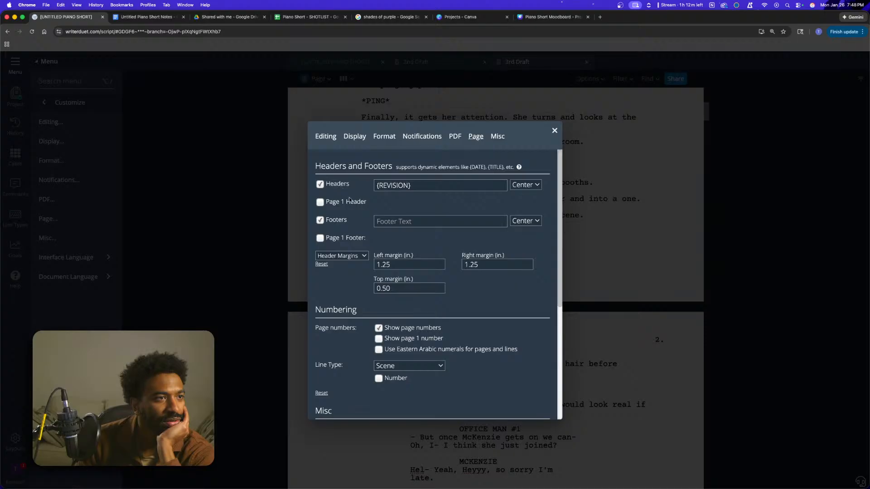
{"action": "scroll", "coordinate": [439, 330], "scroll_direction": "down", "scroll_amount": 2}
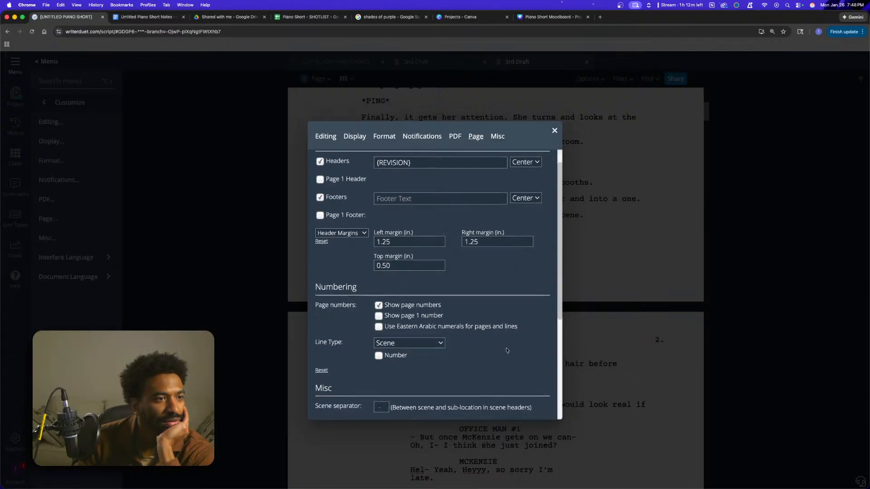
{"action": "scroll", "coordinate": [477, 355], "scroll_direction": "down", "scroll_amount": 5}
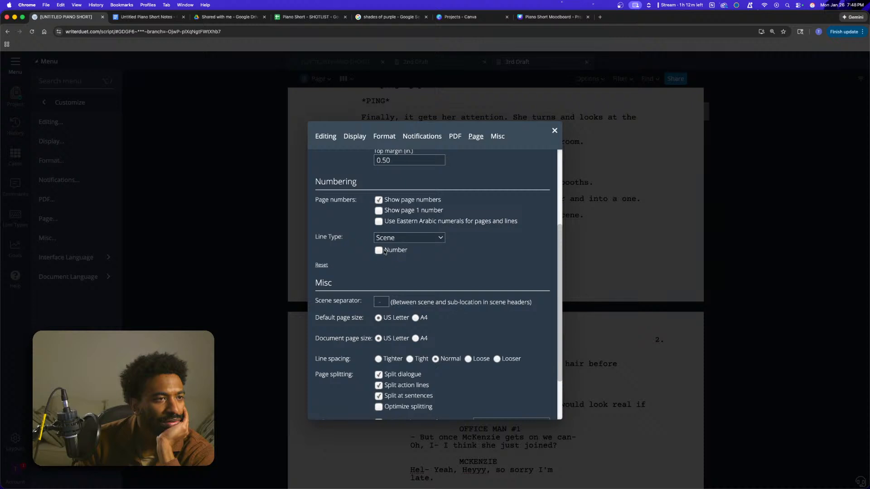
{"action": "left_click", "coordinate": [400, 243]}
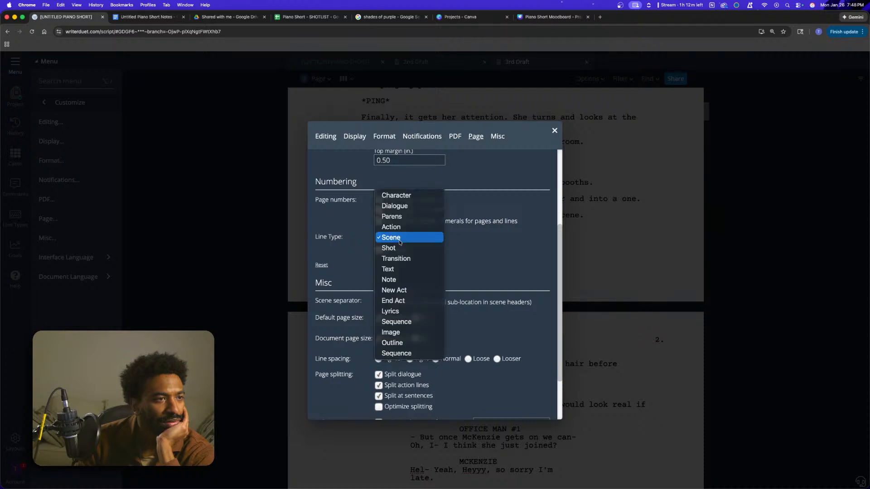
{"action": "left_click", "coordinate": [389, 238]}
{"action": "left_click", "coordinate": [379, 251]}
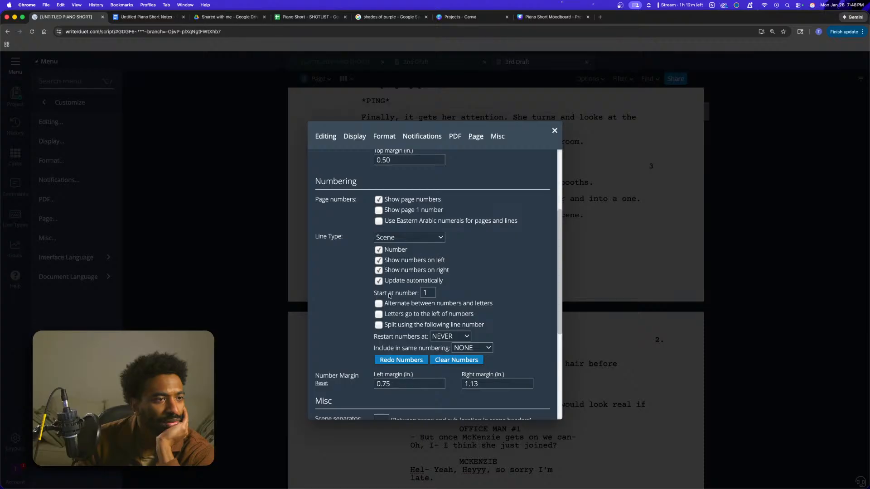
{"action": "scroll", "coordinate": [520, 274], "scroll_direction": "down", "scroll_amount": 5}
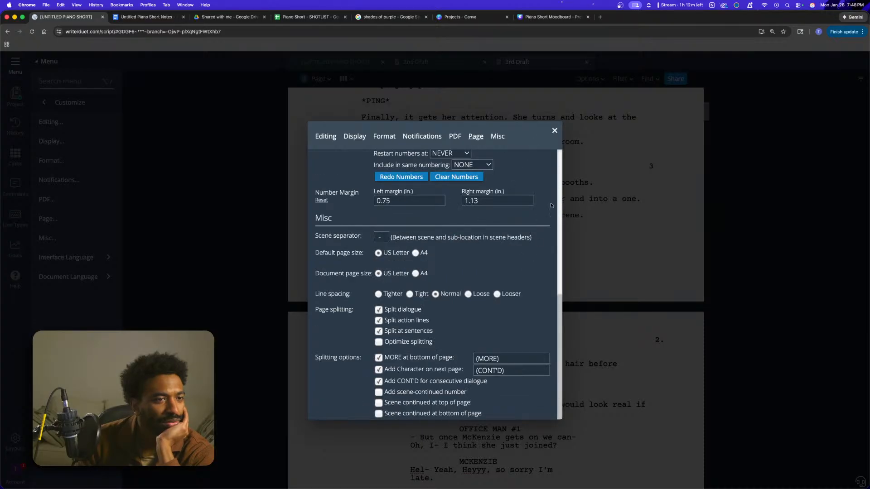
{"action": "left_click", "coordinate": [555, 130]}
- Review the scene numbers through the script from the opening void scene to the end credits
{"action": "scroll", "coordinate": [482, 264], "scroll_direction": "up", "scroll_amount": 5}
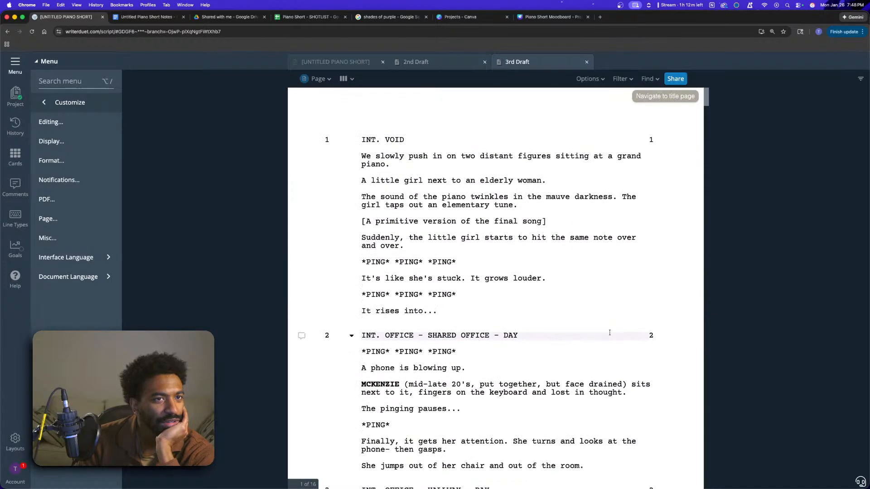
{"action": "scroll", "coordinate": [482, 265], "scroll_direction": "down", "scroll_amount": 20}
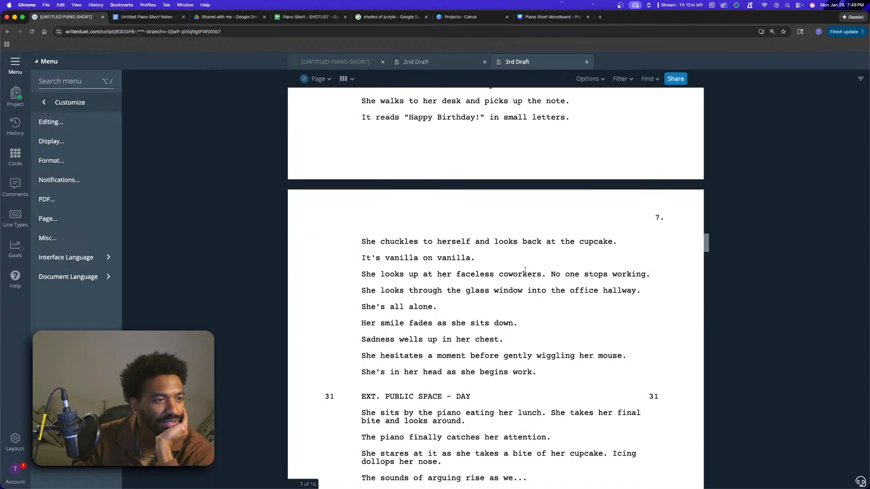
{"action": "scroll", "coordinate": [527, 273], "scroll_direction": "down", "scroll_amount": 20}
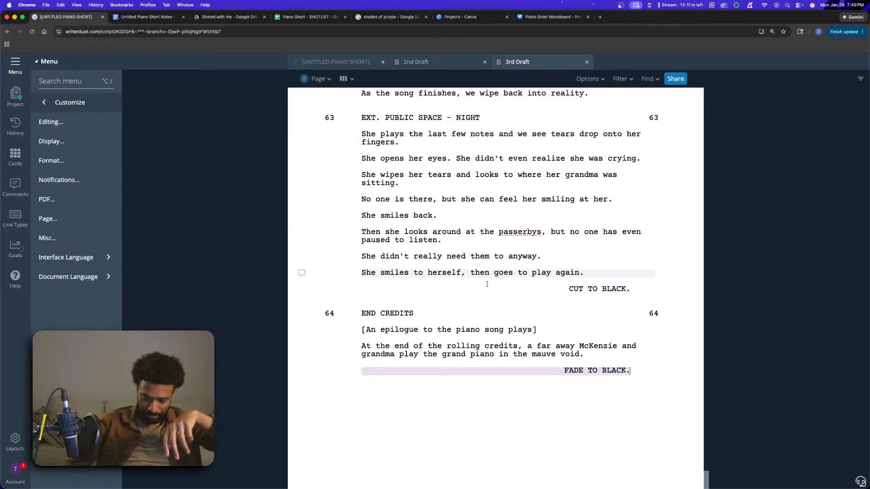
- Return to the script's opening and skim the numbered scenes through to the new montage in scene 35
{"action": "scroll", "coordinate": [484, 315], "scroll_direction": "up", "scroll_amount": 5}
{"action": "scroll", "coordinate": [484, 316], "scroll_direction": "up", "scroll_amount": 20}
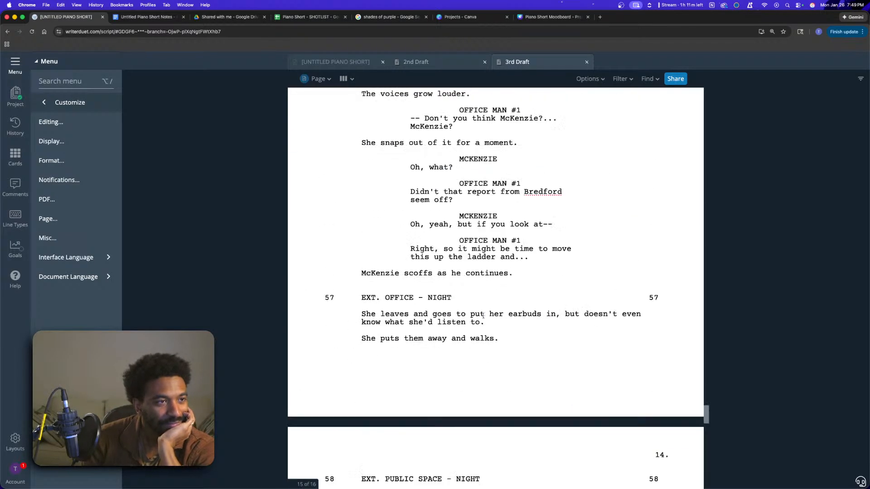
{"action": "scroll", "coordinate": [483, 315], "scroll_direction": "up", "scroll_amount": 20}
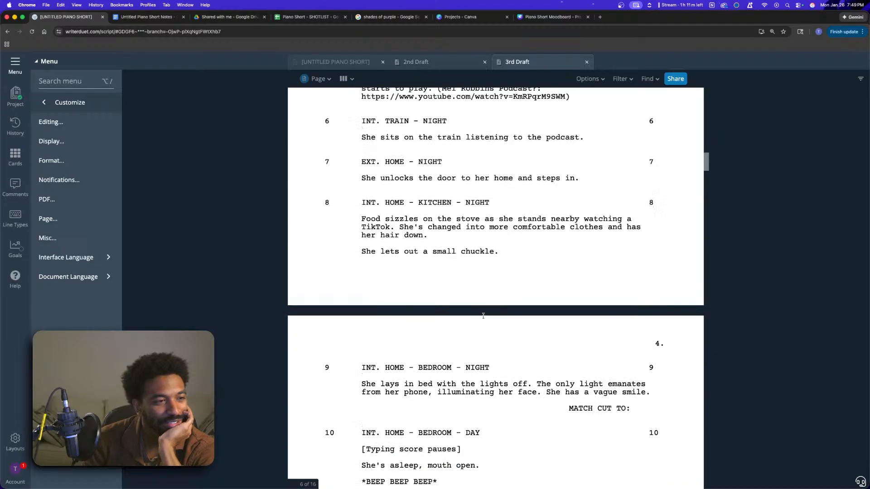
{"action": "scroll", "coordinate": [483, 313], "scroll_direction": "down", "scroll_amount": 15}
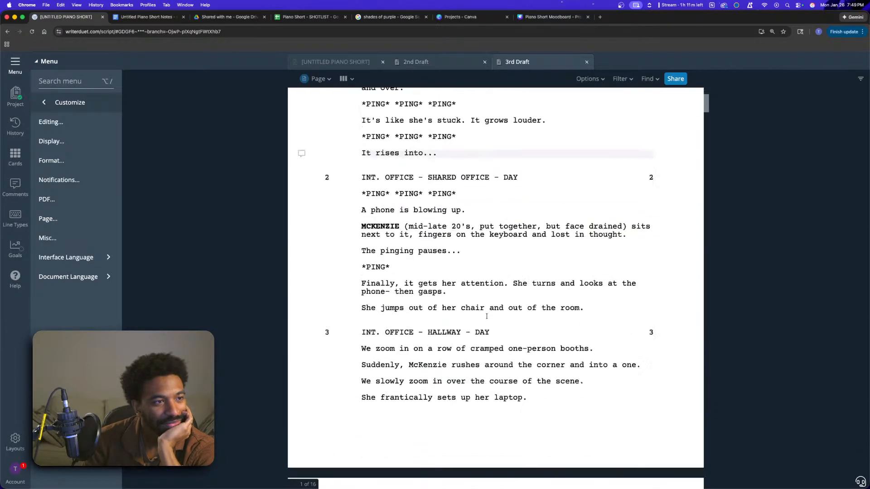
{"action": "scroll", "coordinate": [487, 317], "scroll_direction": "down", "scroll_amount": 20}
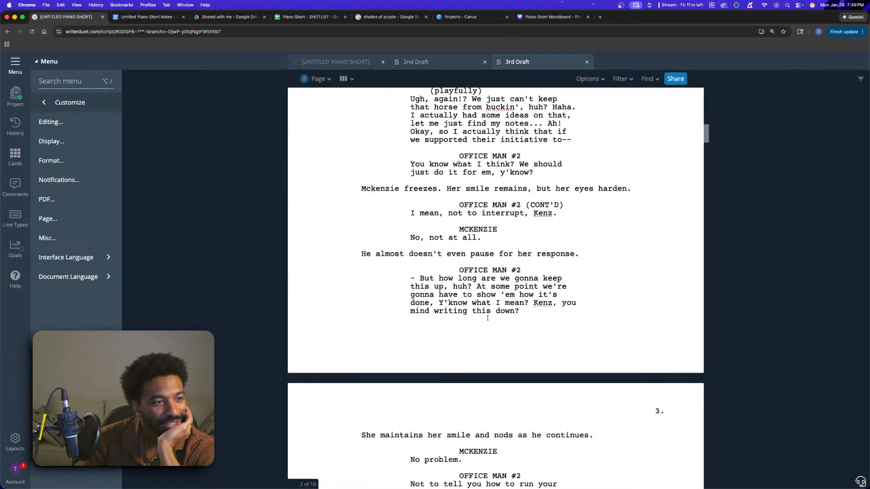
{"action": "scroll", "coordinate": [489, 317], "scroll_direction": "down", "scroll_amount": 15}
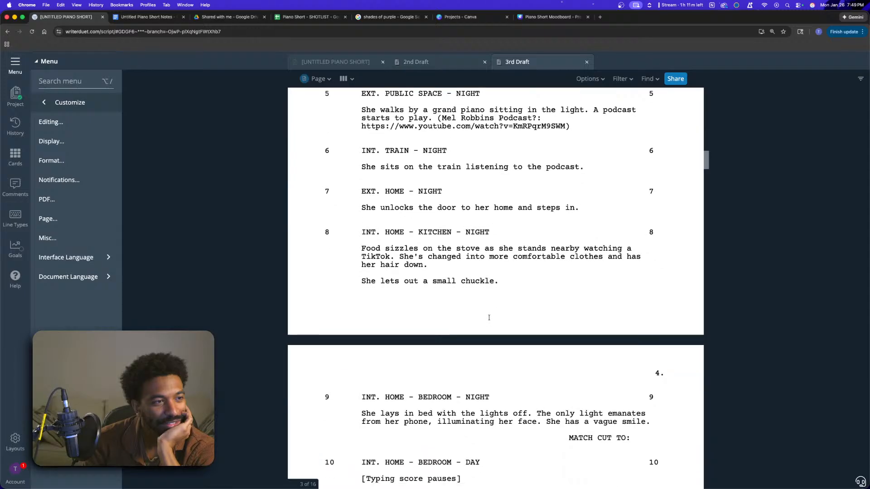
{"action": "scroll", "coordinate": [489, 317], "scroll_direction": "down", "scroll_amount": 15}
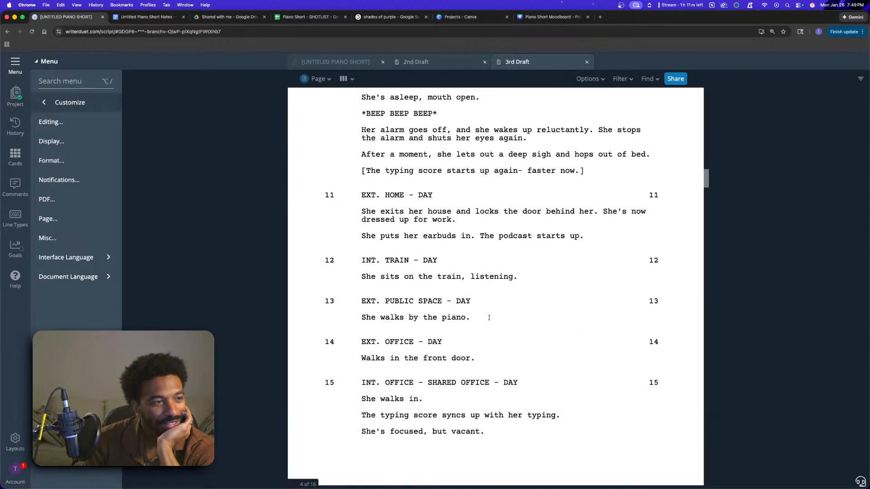
{"action": "scroll", "coordinate": [489, 317], "scroll_direction": "down", "scroll_amount": 15}
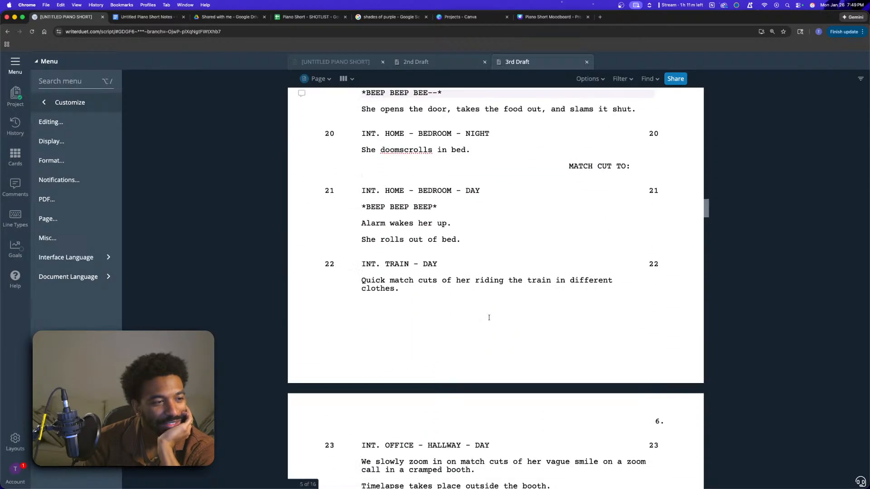
{"action": "scroll", "coordinate": [489, 317], "scroll_direction": "down", "scroll_amount": 15}
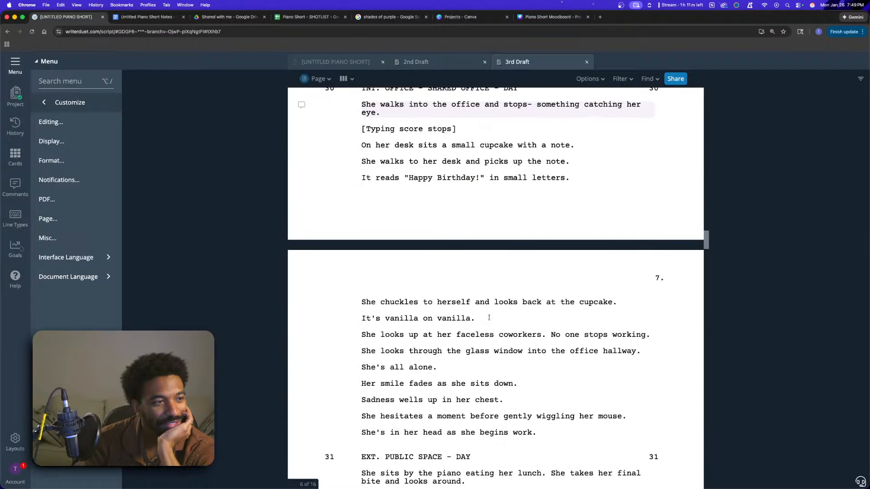
{"action": "scroll", "coordinate": [489, 317], "scroll_direction": "down", "scroll_amount": 12}
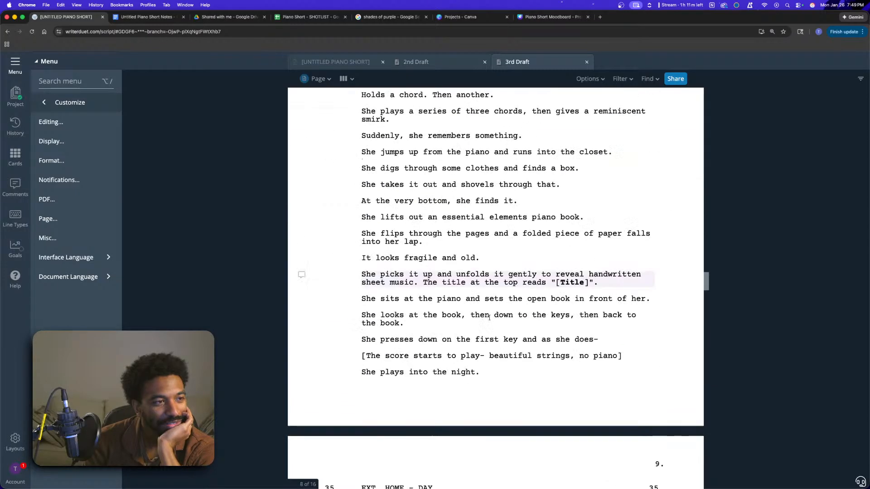
{"action": "scroll", "coordinate": [489, 317], "scroll_direction": "up", "scroll_amount": 6}
{"action": "scroll", "coordinate": [489, 317], "scroll_direction": "down", "scroll_amount": 5}
{"action": "scroll", "coordinate": [489, 317], "scroll_direction": "down", "scroll_amount": 6}
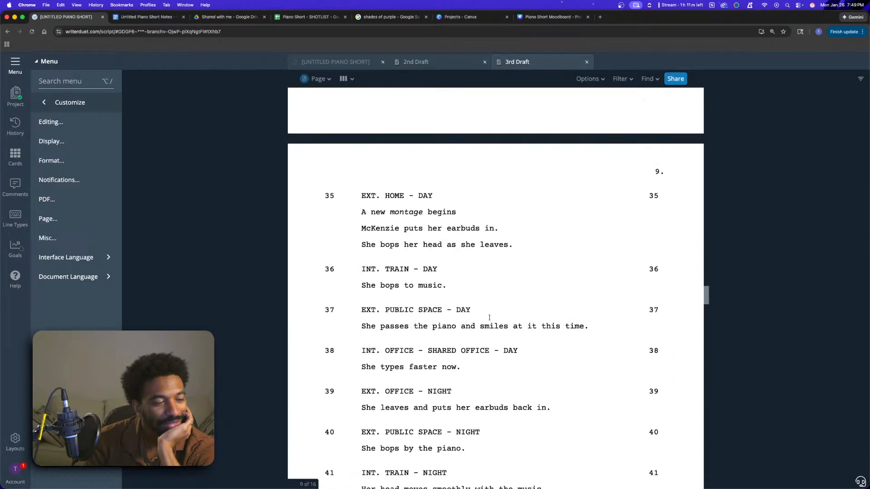
- Skim the numbered draft again from the office hallway scene to the end credits and return to the opening scene
{"action": "scroll", "coordinate": [489, 319], "scroll_direction": "up", "scroll_amount": 5}
{"action": "scroll", "coordinate": [505, 321], "scroll_direction": "up", "scroll_amount": 20}
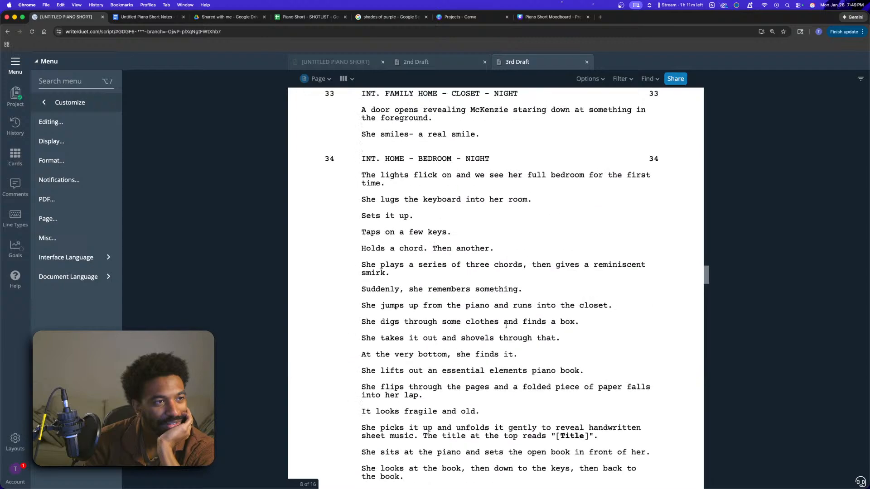
{"action": "scroll", "coordinate": [503, 314], "scroll_direction": "up", "scroll_amount": 20}
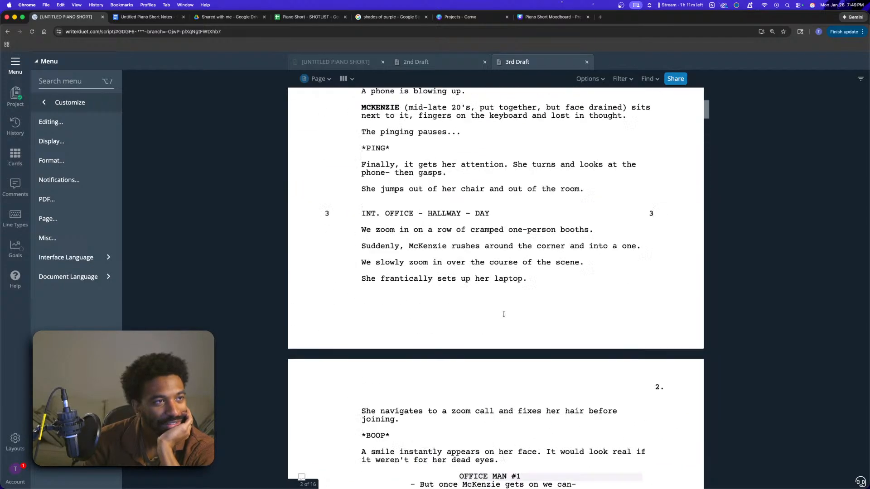
{"action": "scroll", "coordinate": [503, 314], "scroll_direction": "down", "scroll_amount": 20}
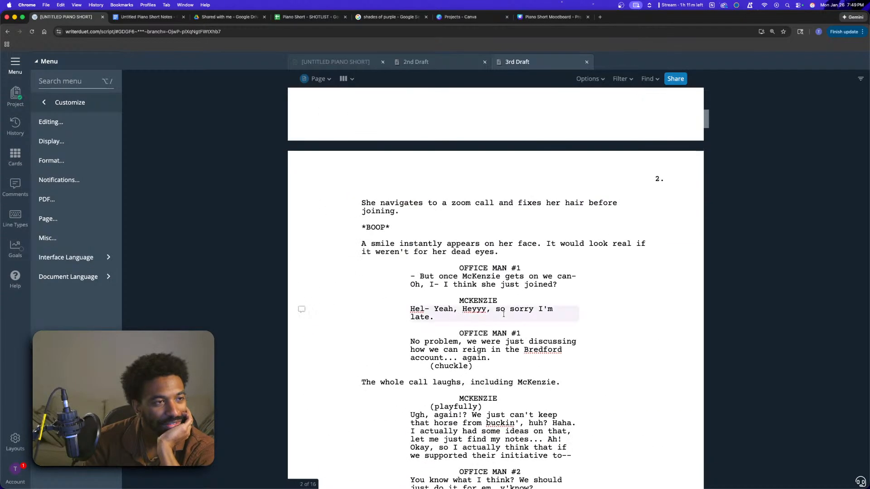
{"action": "scroll", "coordinate": [502, 316], "scroll_direction": "down", "scroll_amount": 20}
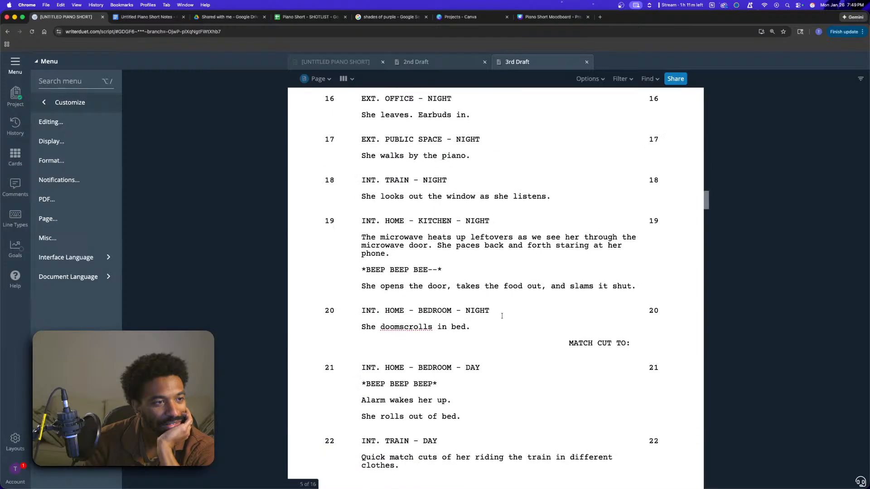
{"action": "scroll", "coordinate": [501, 316], "scroll_direction": "down", "scroll_amount": 20}
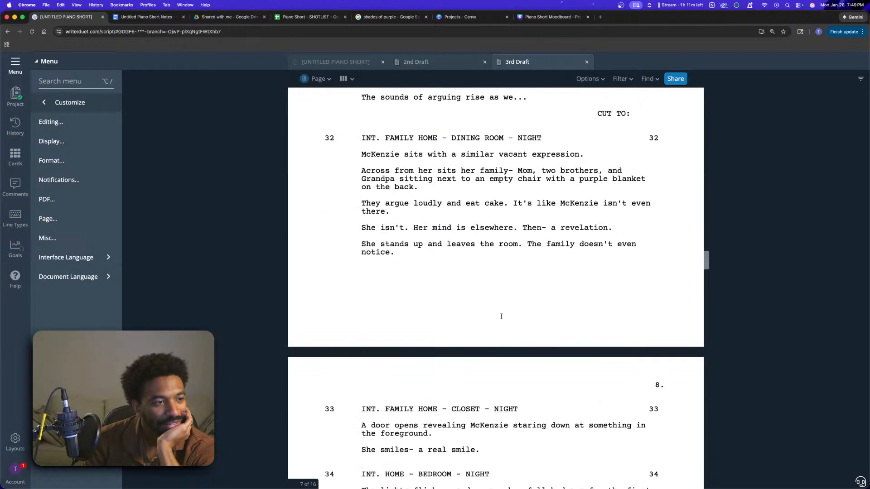
{"action": "scroll", "coordinate": [501, 316], "scroll_direction": "down", "scroll_amount": 20}
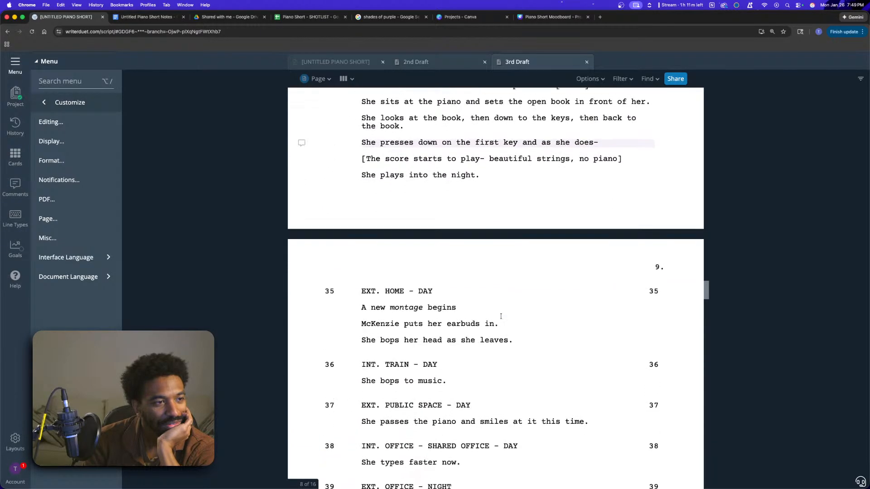
{"action": "scroll", "coordinate": [501, 316], "scroll_direction": "down", "scroll_amount": 10}
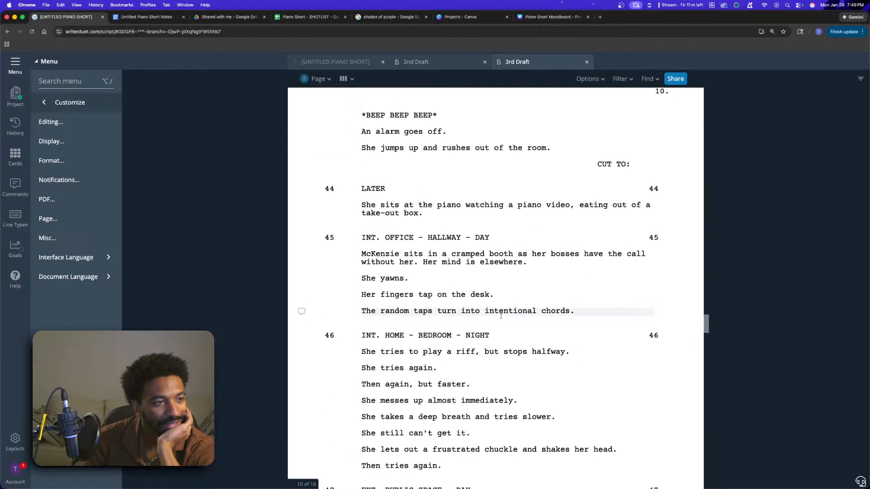
{"action": "scroll", "coordinate": [501, 317], "scroll_direction": "down", "scroll_amount": 12}
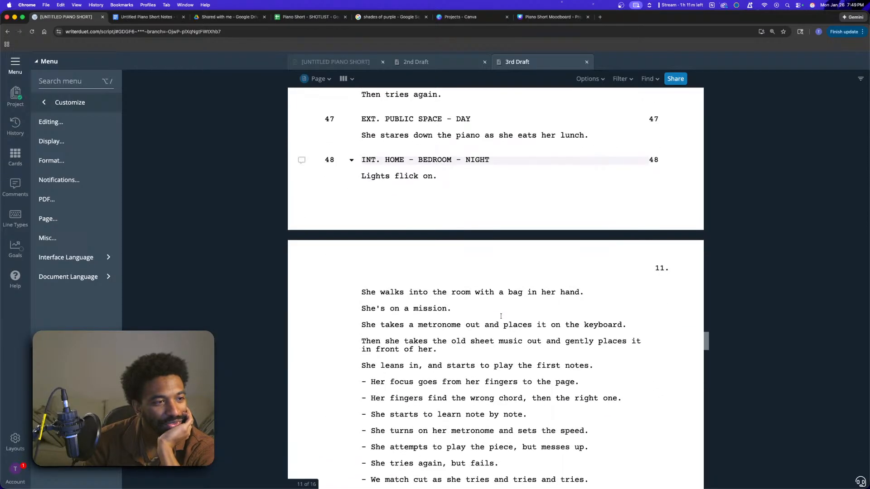
{"action": "scroll", "coordinate": [501, 317], "scroll_direction": "down", "scroll_amount": 15}
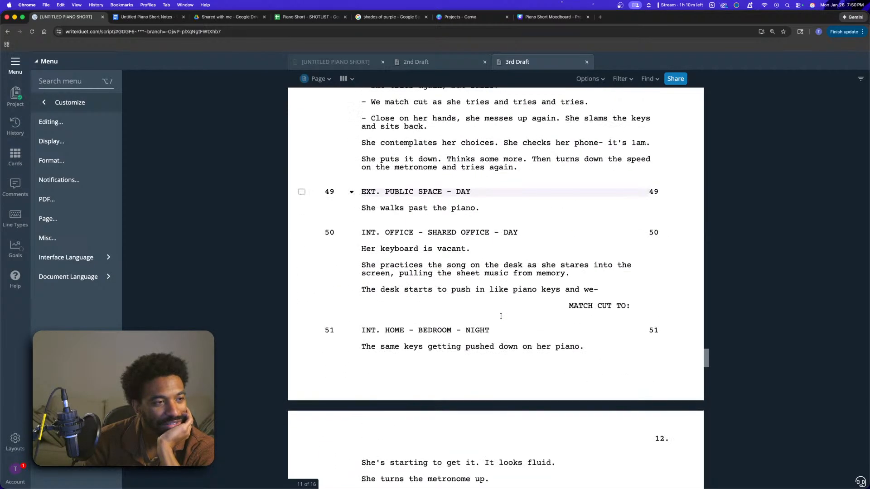
{"action": "scroll", "coordinate": [501, 316], "scroll_direction": "down", "scroll_amount": 18}
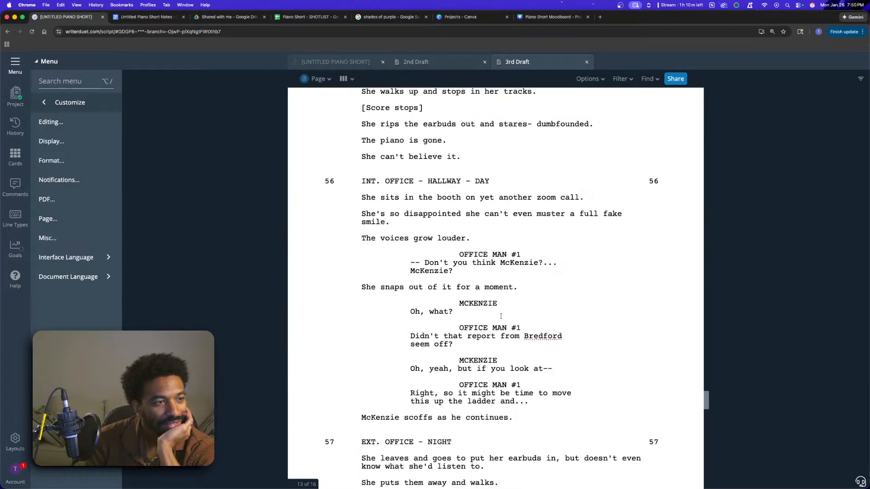
{"action": "scroll", "coordinate": [501, 317], "scroll_direction": "down", "scroll_amount": 20}
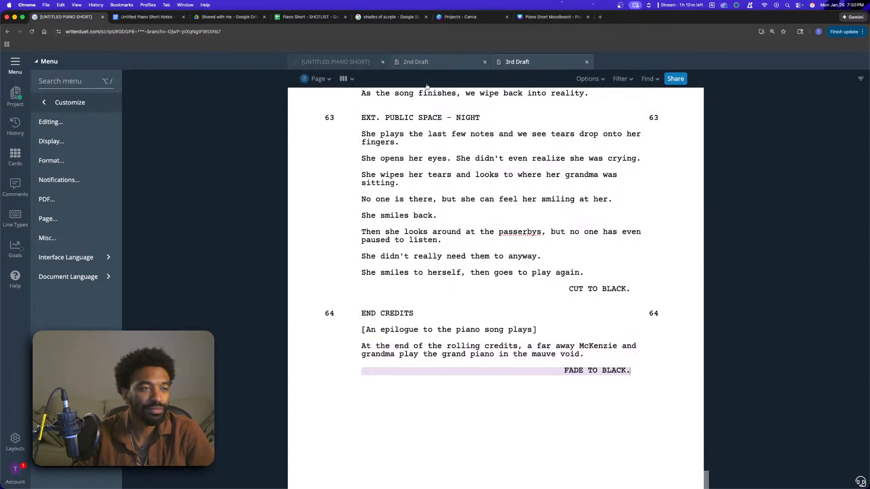
{"action": "scroll", "coordinate": [411, 183], "scroll_direction": "up", "scroll_amount": 15}
{"action": "scroll", "coordinate": [411, 182], "scroll_direction": "up", "scroll_amount": 20}
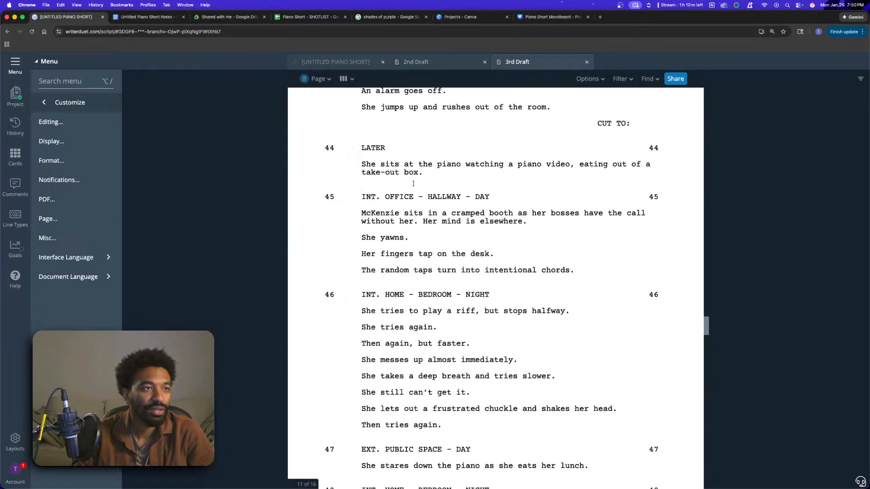
{"action": "scroll", "coordinate": [413, 183], "scroll_direction": "up", "scroll_amount": 12}
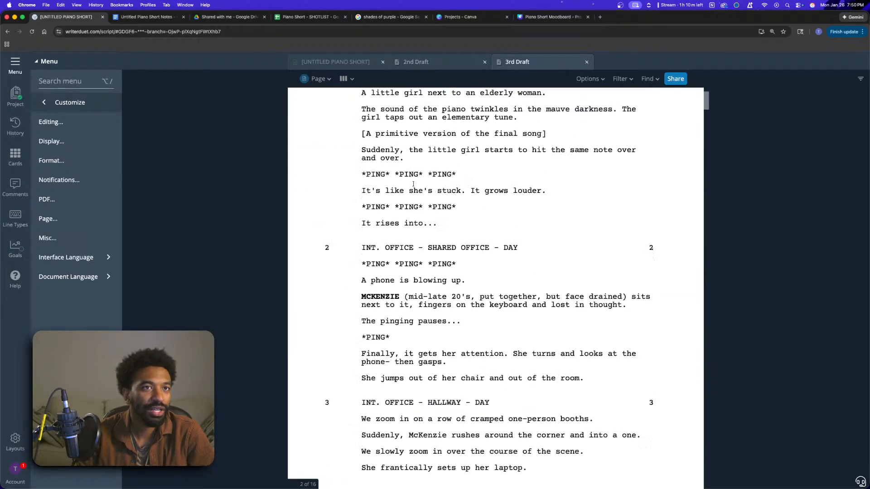
- Close the screenplay tab and switch to the Piano Short - SHOTLIST spreadsheet in Google Sheets
{"action": "left_click", "coordinate": [319, 18]}
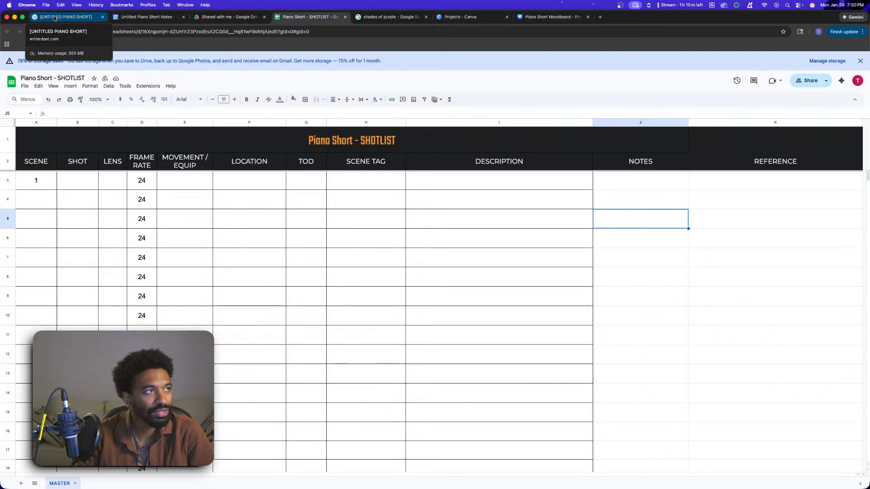
{"action": "left_click", "coordinate": [55, 18]}
{"action": "key", "text": "super+w"}
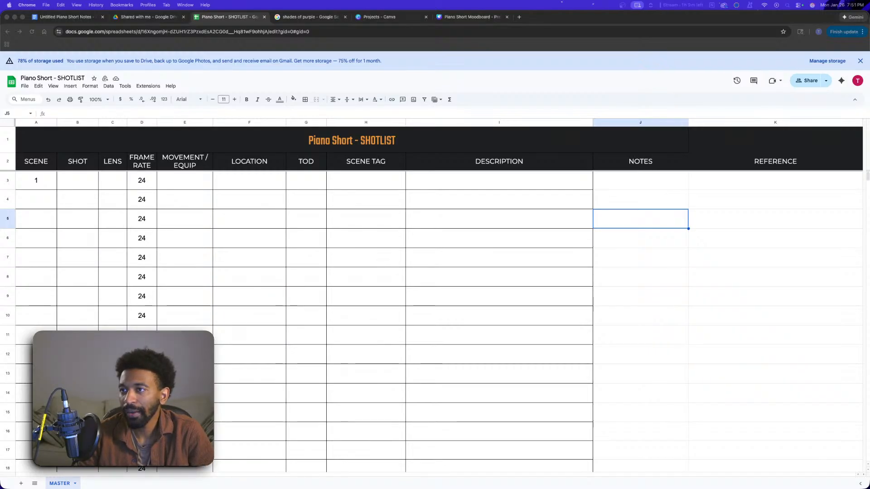
- In the scene 1 row of the shot list, enter shot 1 with a lens of 100
{"action": "left_click", "coordinate": [82, 182]}
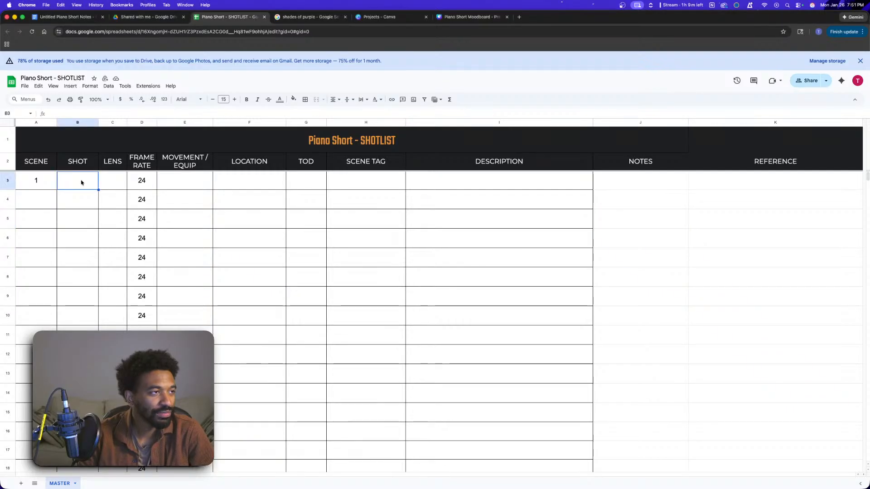
{"action": "type", "text": "1"}
{"action": "left_click", "coordinate": [116, 186]}
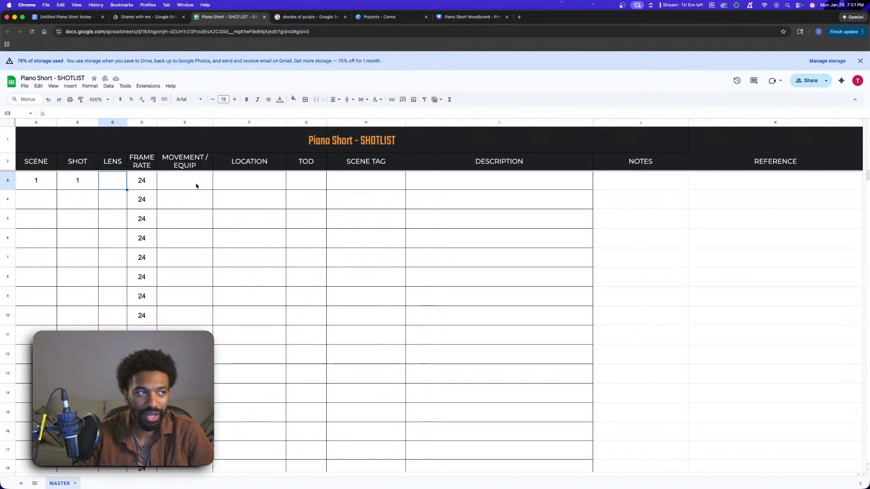
{"action": "type", "text": "100"}
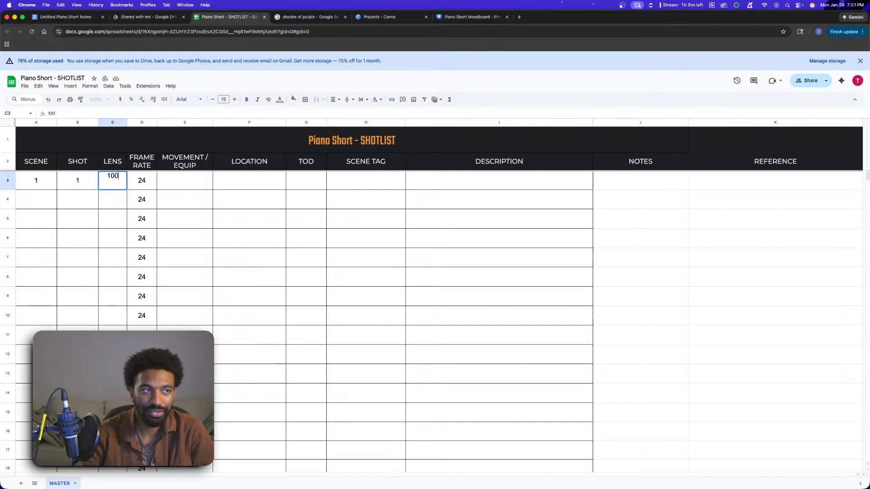
{"action": "left_click", "coordinate": [196, 208]}
- Set the first shot's movement/equipment to "Dolly/Steadi" and its location to "Void"
{"action": "left_click", "coordinate": [186, 183]}
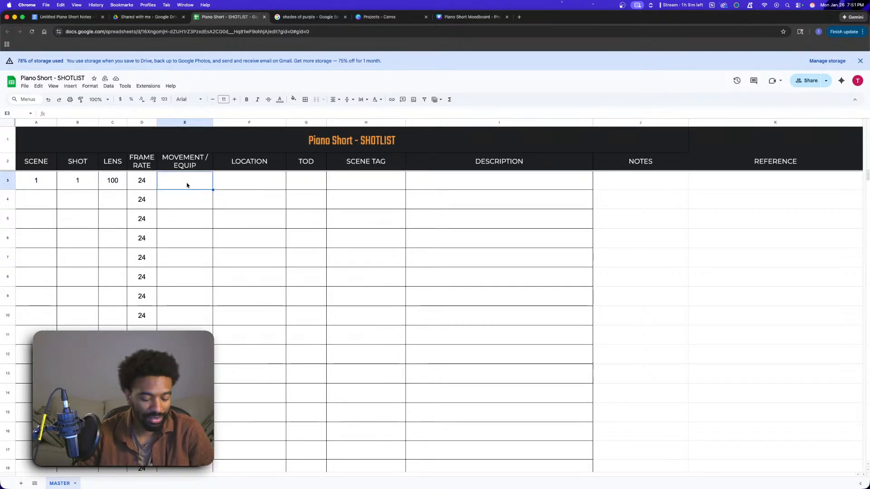
{"action": "type", "text": "Dolly/Steadi"}
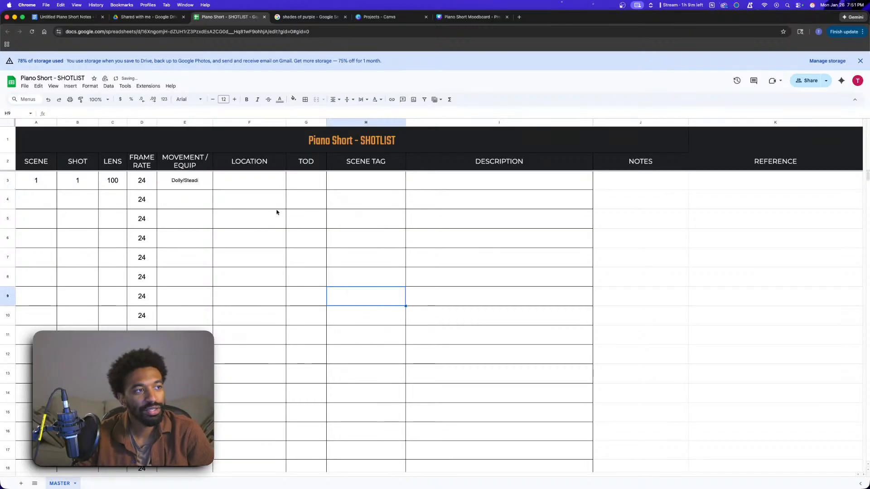
{"action": "left_click", "coordinate": [262, 185]}
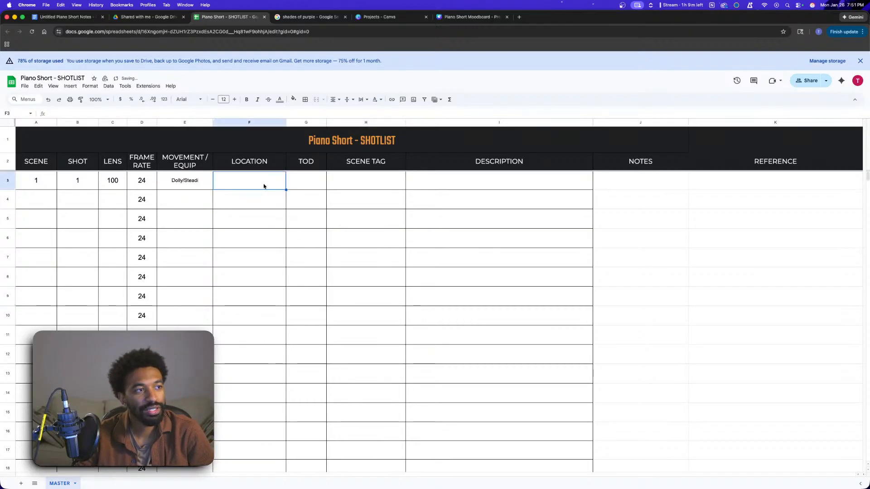
{"action": "type", "text": "Void"}
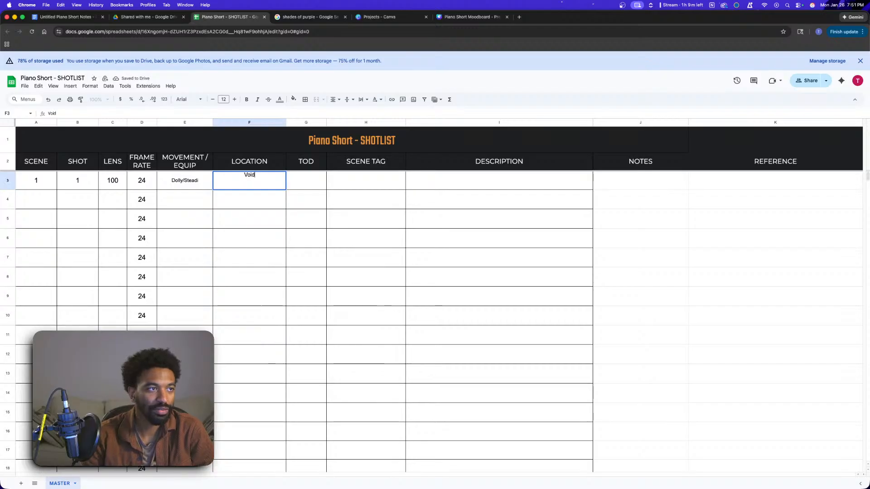
{"action": "left_click", "coordinate": [336, 189]}
- Set the first shot's scene tag to "OPENING VOID" and its time of day to "-"
{"action": "left_click", "coordinate": [296, 182]}
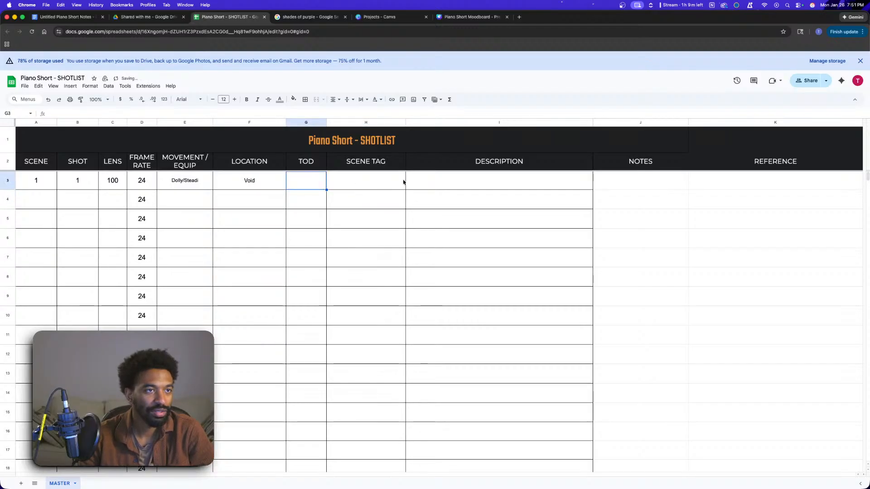
{"action": "left_click", "coordinate": [362, 183]}
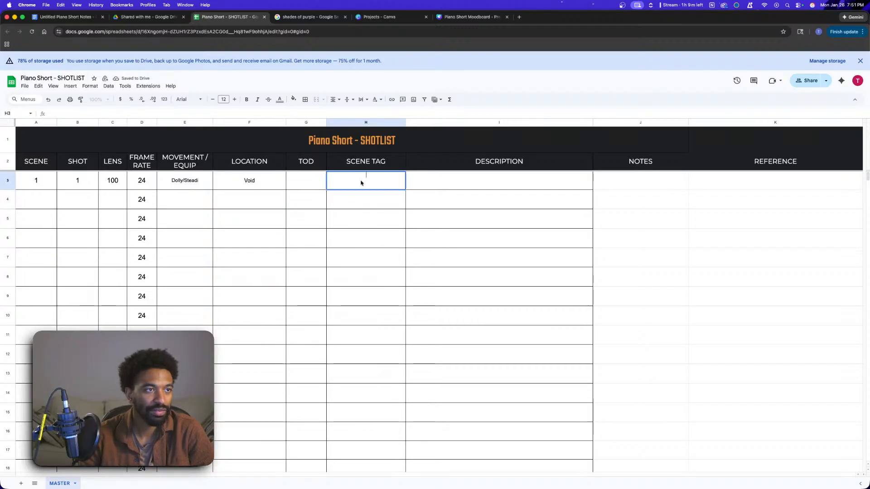
{"action": "type", "text": "OPEN"}
{"action": "type", "text": "ING VOID"}
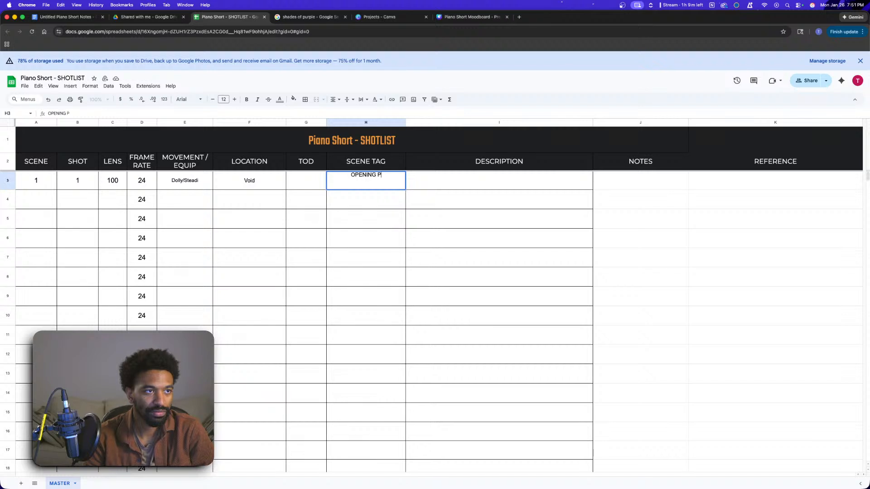
{"action": "key", "text": "Left"}
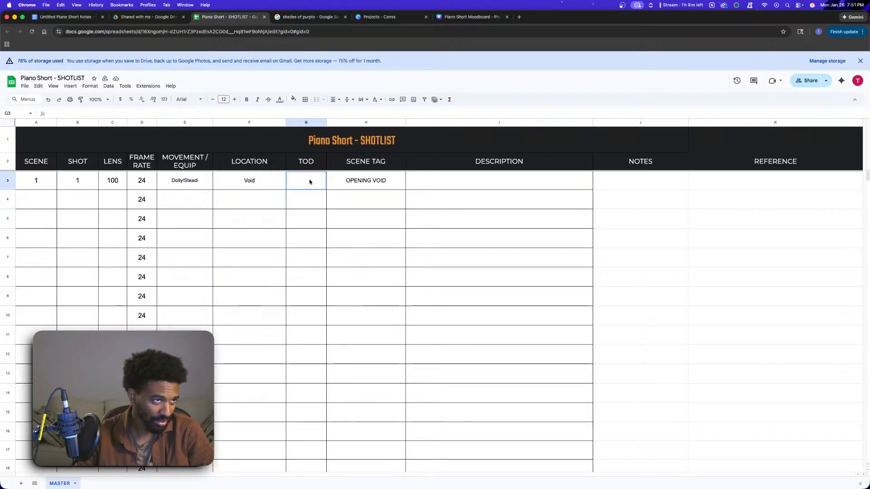
{"action": "double_click", "coordinate": [310, 182]}
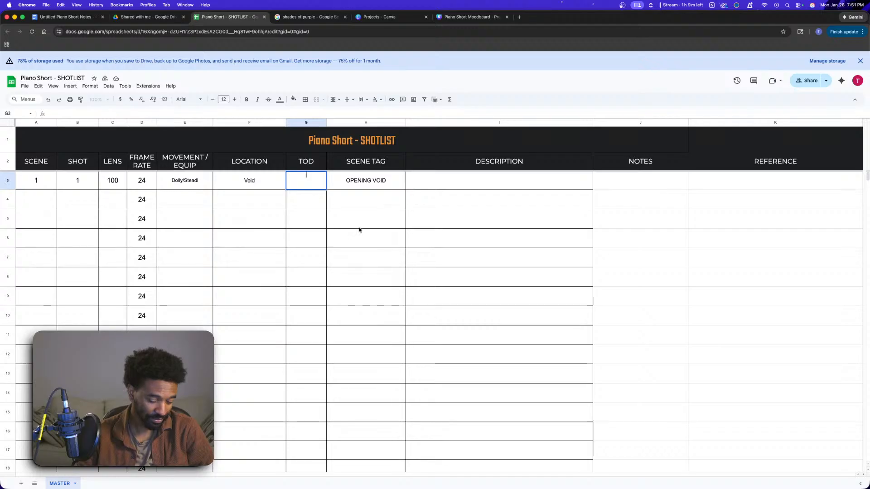
{"action": "type", "text": "-"}
{"action": "left_click", "coordinate": [351, 294]}
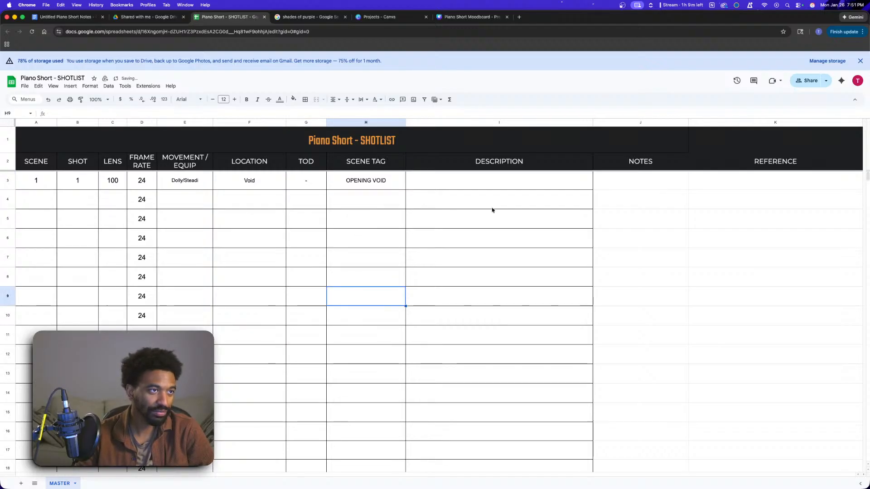
- Describe the first shot as "Slow push in on lil Kenzie and Grandma at piano"
{"action": "left_click", "coordinate": [477, 186]}
{"action": "double_click", "coordinate": [501, 187]}
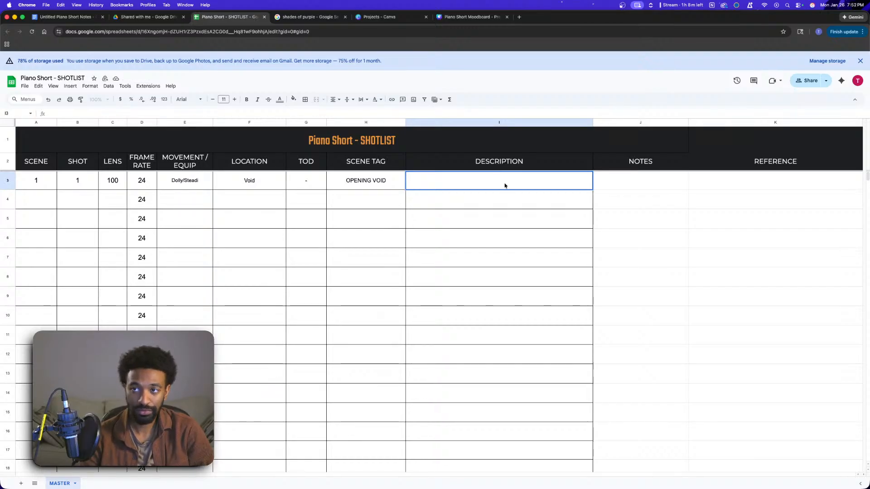
{"action": "type", "text": "Slow push"}
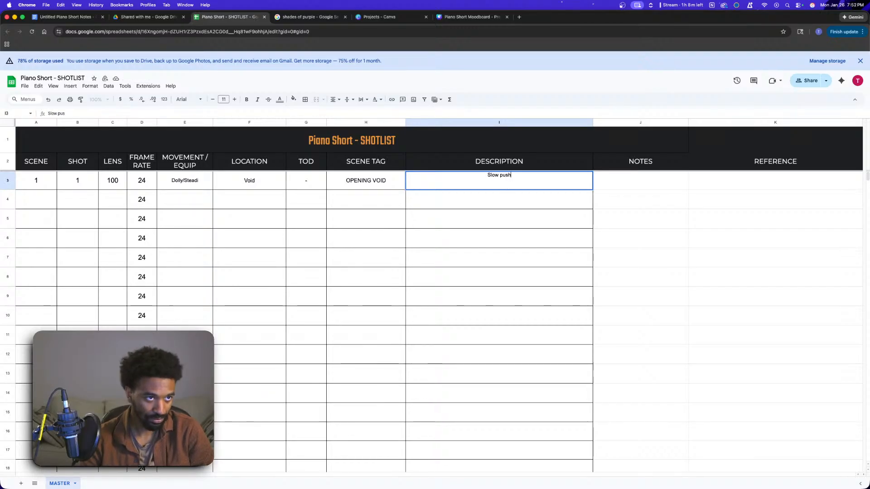
{"action": "type", "text": " in on lil M"}
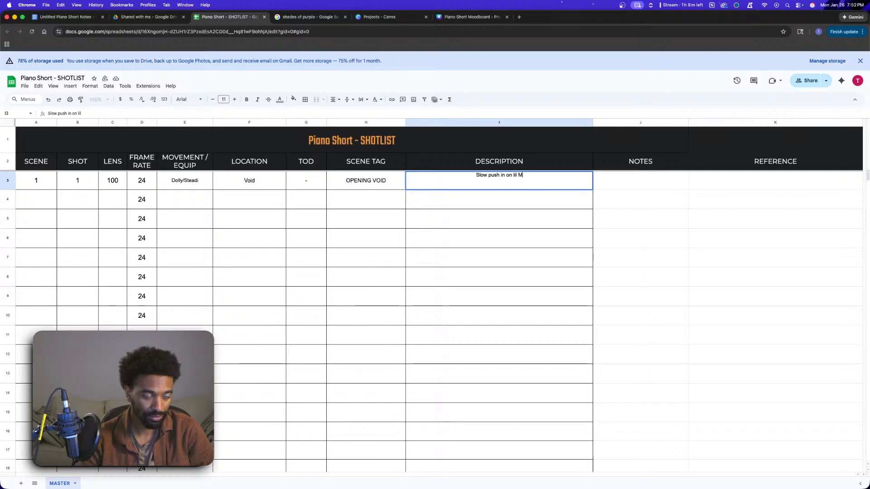
{"action": "key", "text": "BackSpace"}
{"action": "type", "text": "Kenzie "}
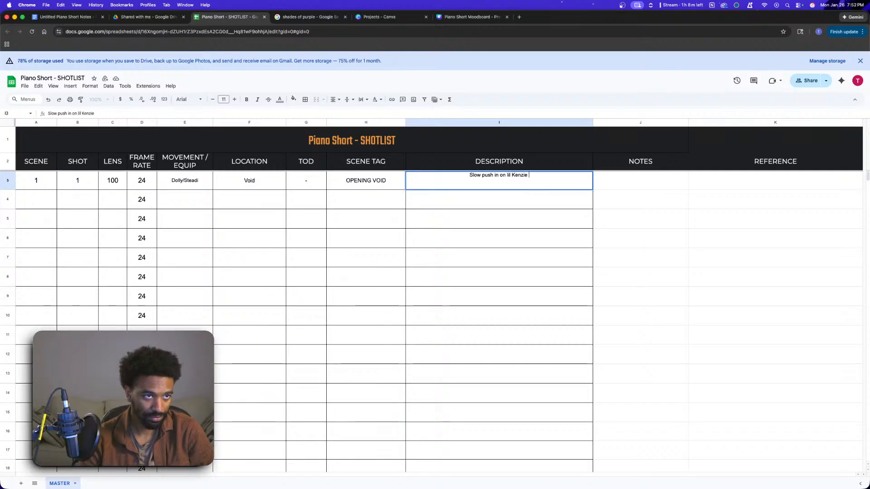
{"action": "type", "text": "and Grandma at "}
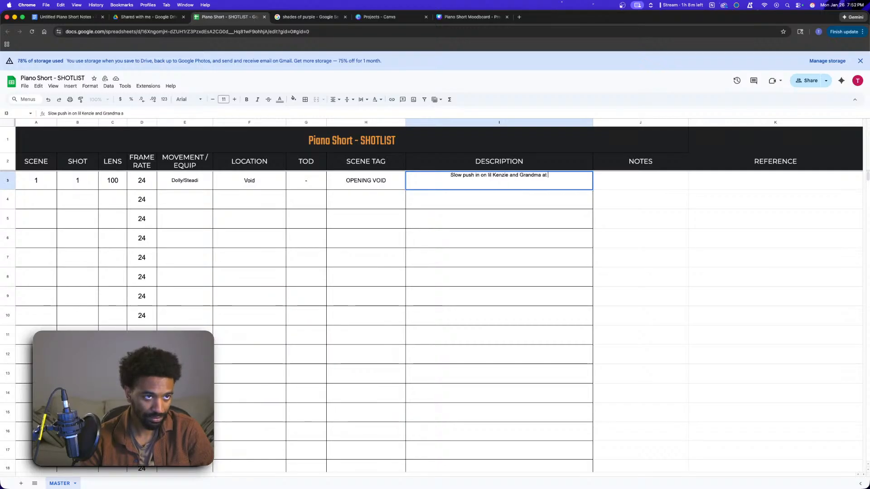
{"action": "type", "text": "piano"}
{"action": "key", "text": "Return"}
{"action": "left_click", "coordinate": [222, 261]}
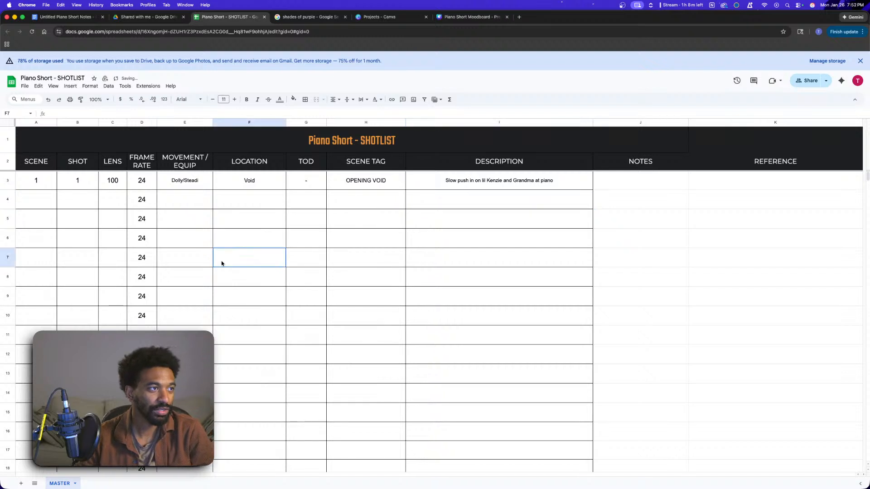
- Fill scene number 1 down from the first shot through row 7
{"action": "left_click", "coordinate": [41, 200]}
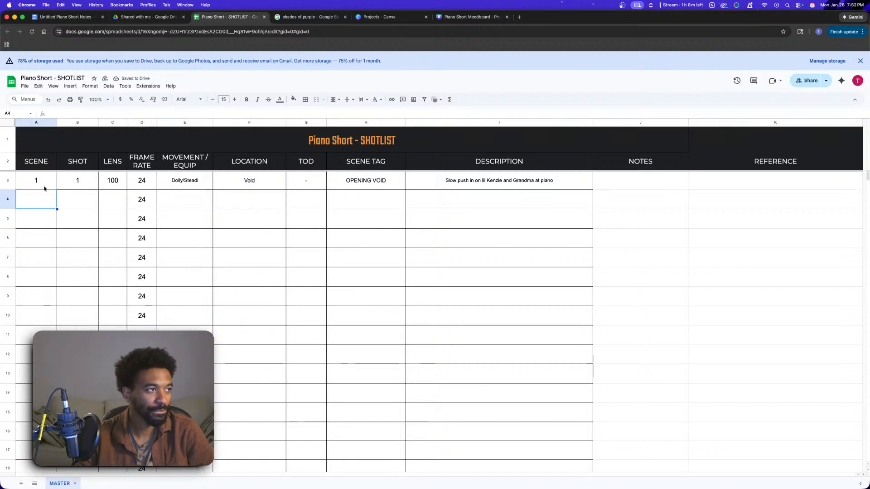
{"action": "left_click", "coordinate": [50, 186]}
{"action": "left_click_drag", "start_coordinate": [57, 189], "coordinate": [57, 266]}
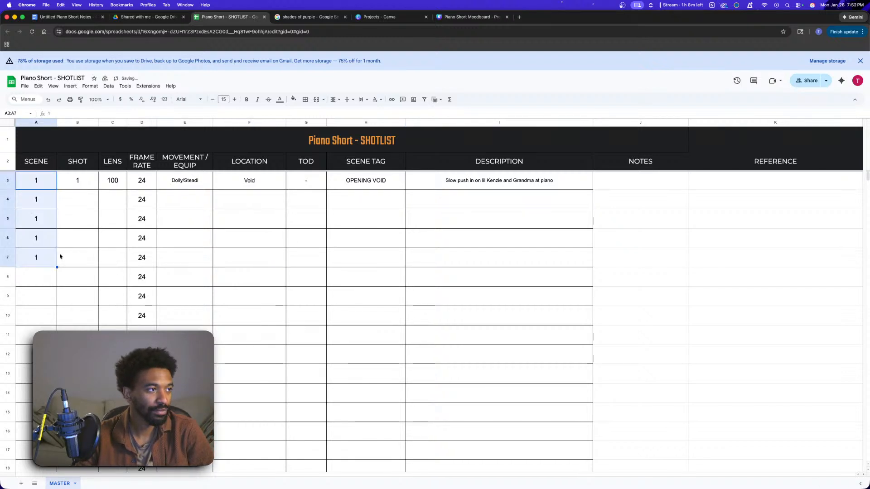
- In the second scene 1 row, enter shot 2 with a lens of 75
{"action": "left_click", "coordinate": [88, 203]}
{"action": "type", "text": "2"}
{"action": "left_click", "coordinate": [112, 202]}
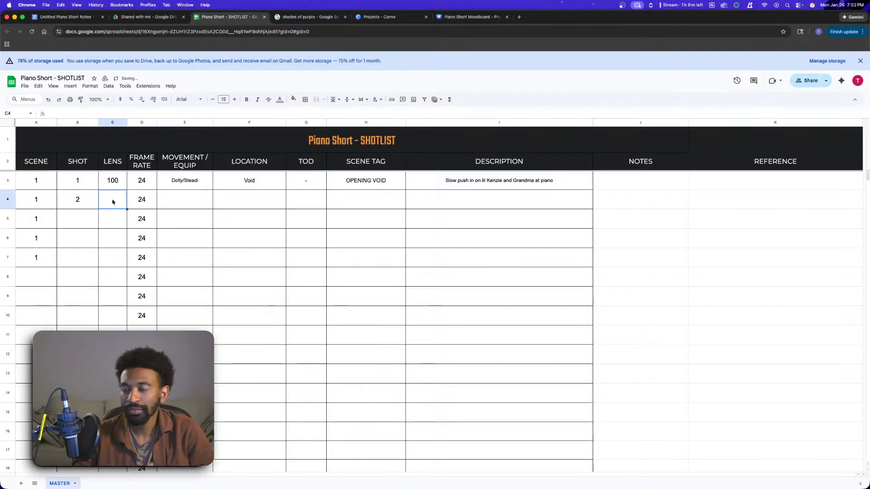
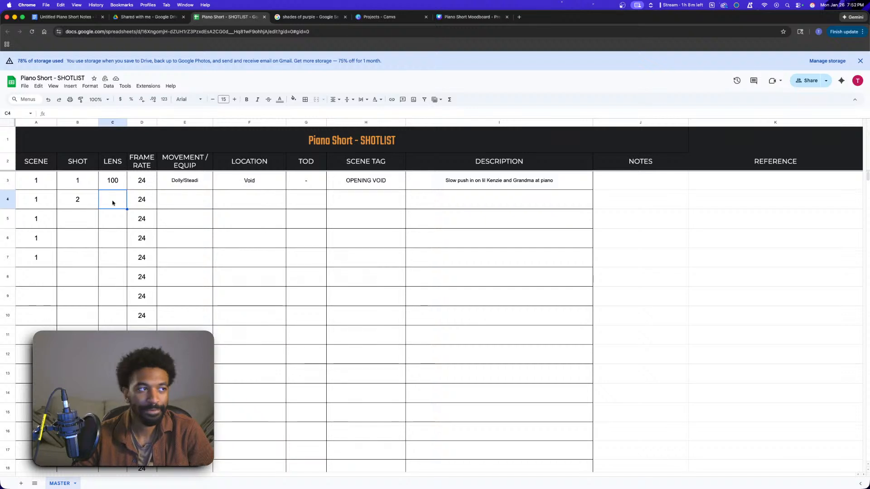
{"action": "double_click", "coordinate": [116, 204]}
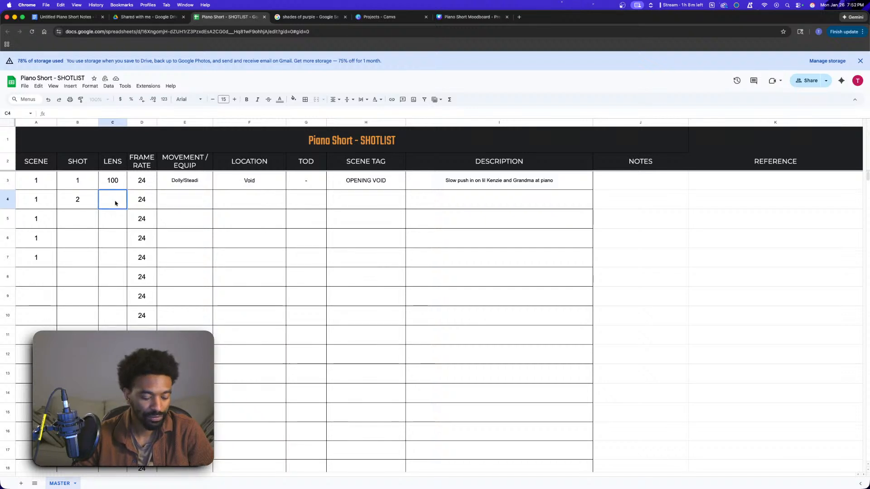
{"action": "type", "text": "75"}
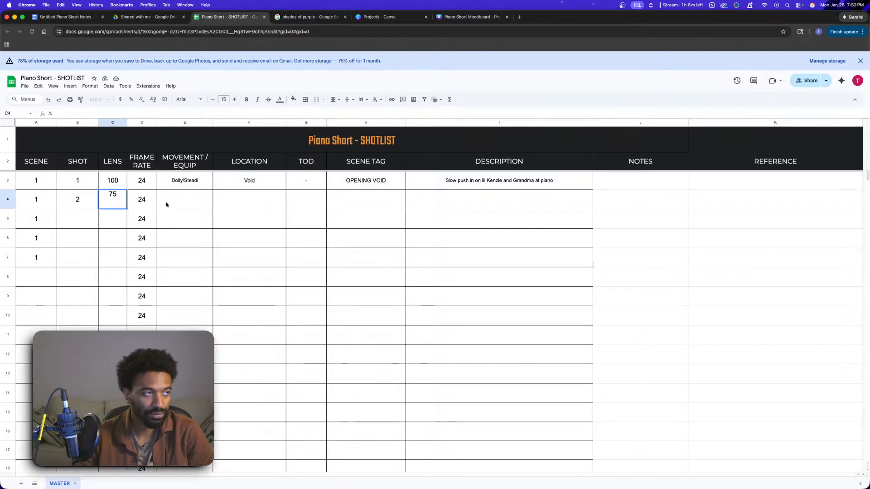
- Set shot 2's movement/equipment to "Dolly/Steadi" and its location to "Void"
{"action": "double_click", "coordinate": [186, 200]}
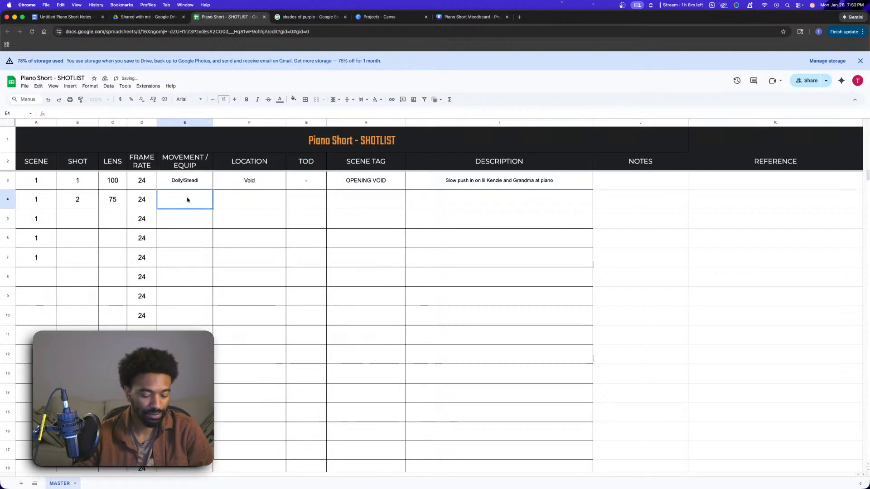
{"action": "type", "text": "Dolly/Steadi"}
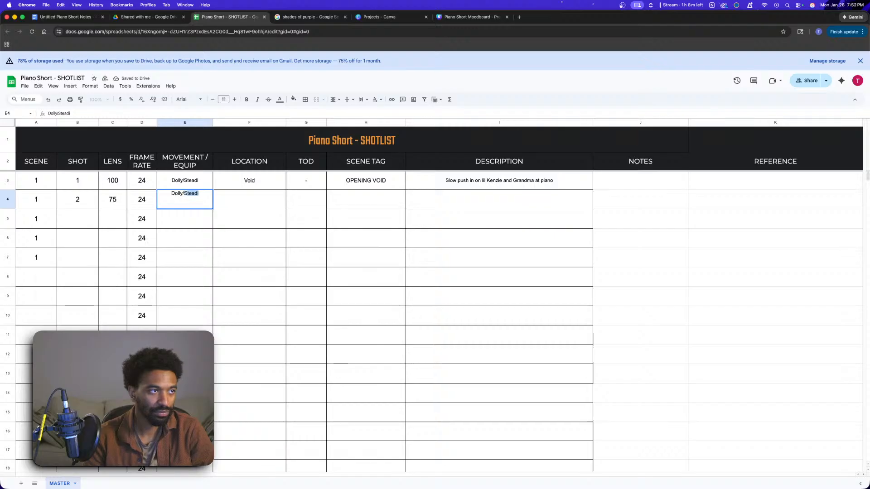
{"action": "left_click", "coordinate": [235, 202]}
{"action": "type", "text": "Void"}
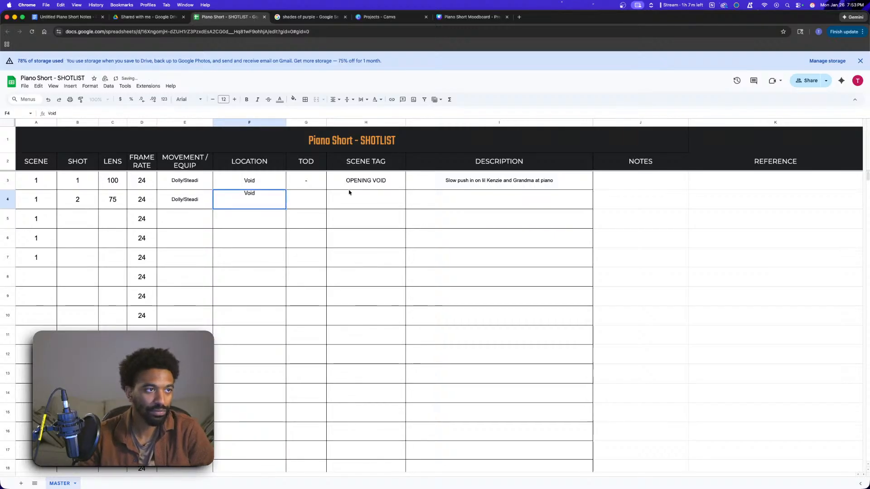
- Set shot 2's time of day to "-" and fill its scene tag with "OPENING VOID" from shot 1
{"action": "left_click", "coordinate": [305, 203]}
{"action": "type", "text": "-"}
{"action": "left_click", "coordinate": [380, 209]}
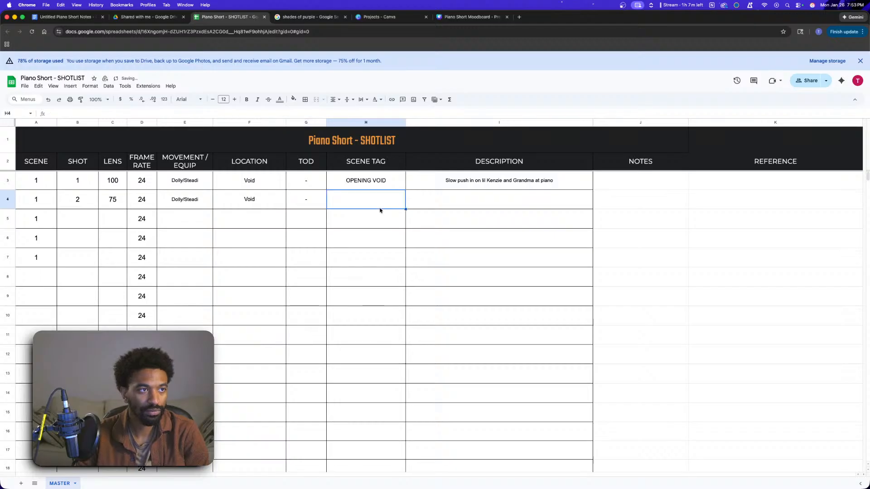
{"action": "left_click", "coordinate": [370, 182]}
{"action": "left_click_drag", "start_coordinate": [406, 190], "coordinate": [403, 207]}
- Describe shot 2 as "Series of Close ups on lil Kenzie's finger"
{"action": "left_click", "coordinate": [481, 203]}
{"action": "double_click", "coordinate": [492, 200]}
{"action": "type", "text": "Series of C"}
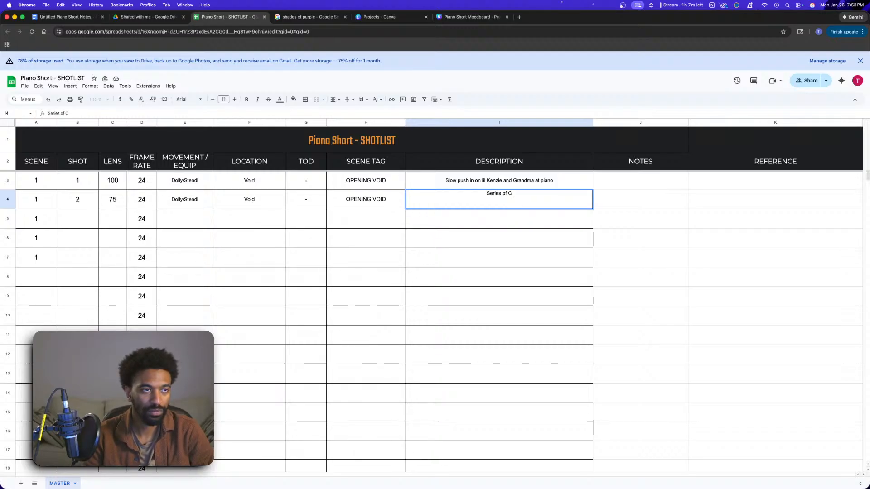
{"action": "type", "text": "lose ups "}
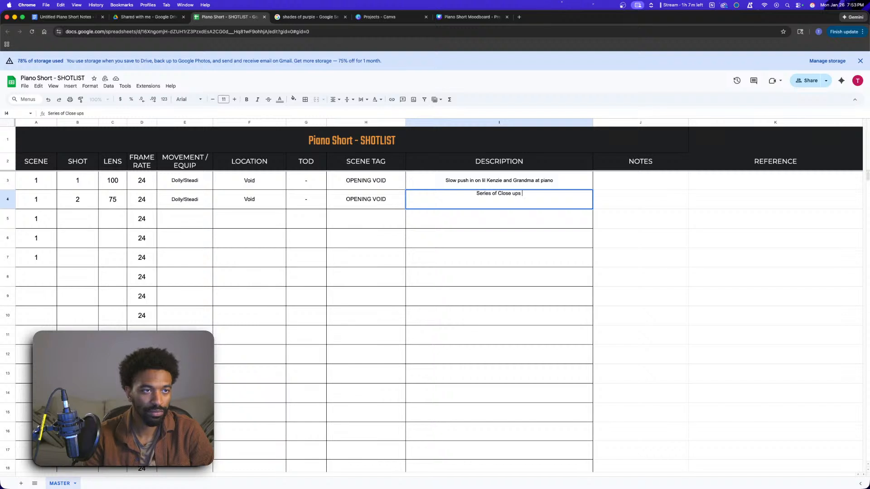
{"action": "type", "text": "on li"}
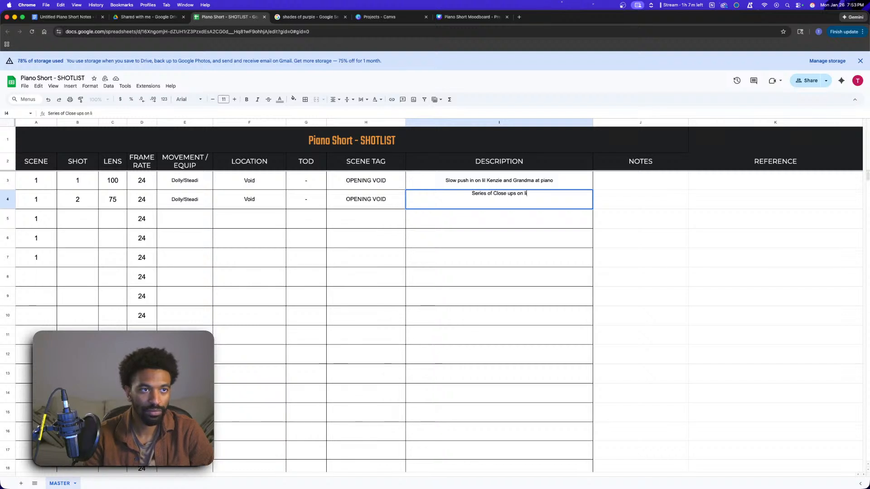
{"action": "type", "text": "l Kenzie's "}
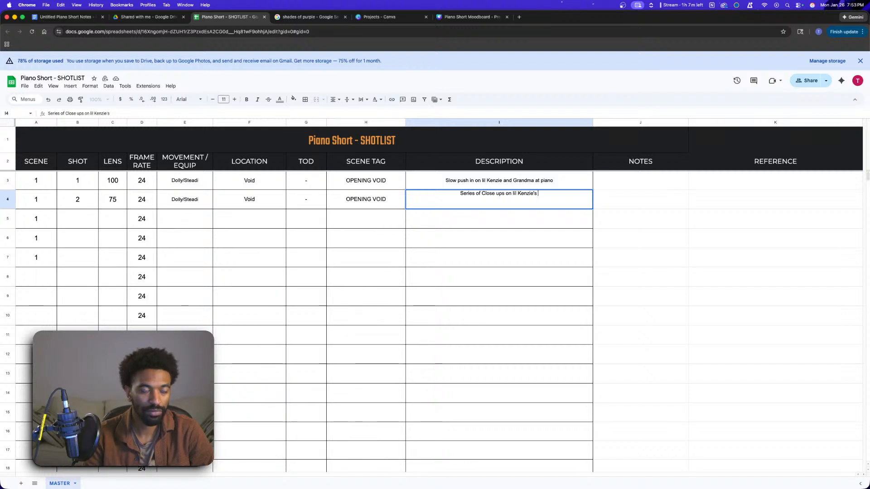
{"action": "type", "text": "finger"}
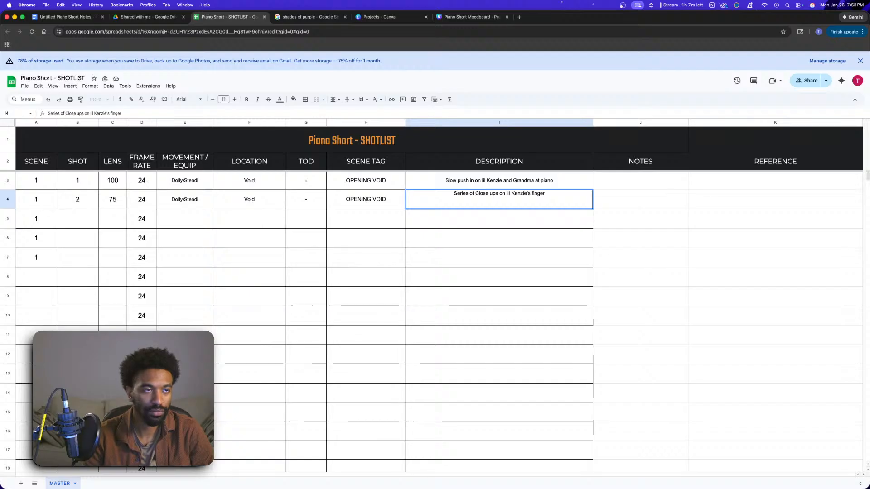
{"action": "left_click", "coordinate": [539, 298]}
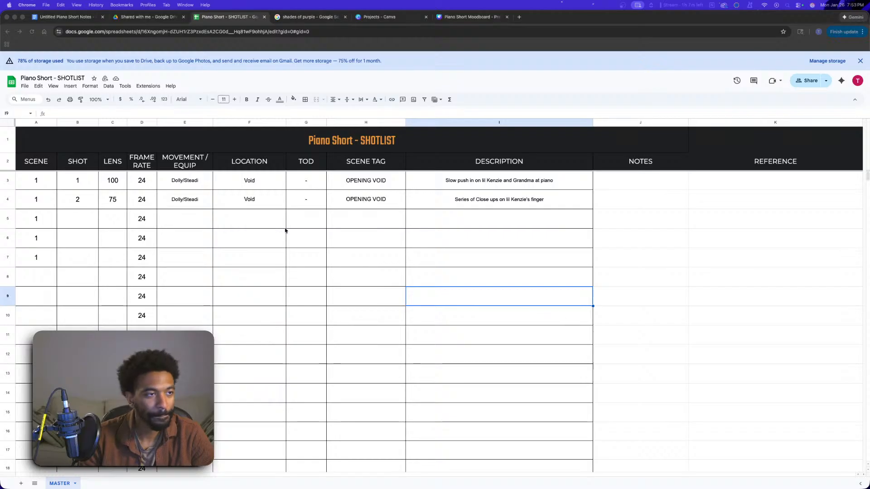
- Add "from behind" to the end of shot 1's description
{"action": "left_click", "coordinate": [324, 246]}
{"action": "left_click", "coordinate": [196, 225]}
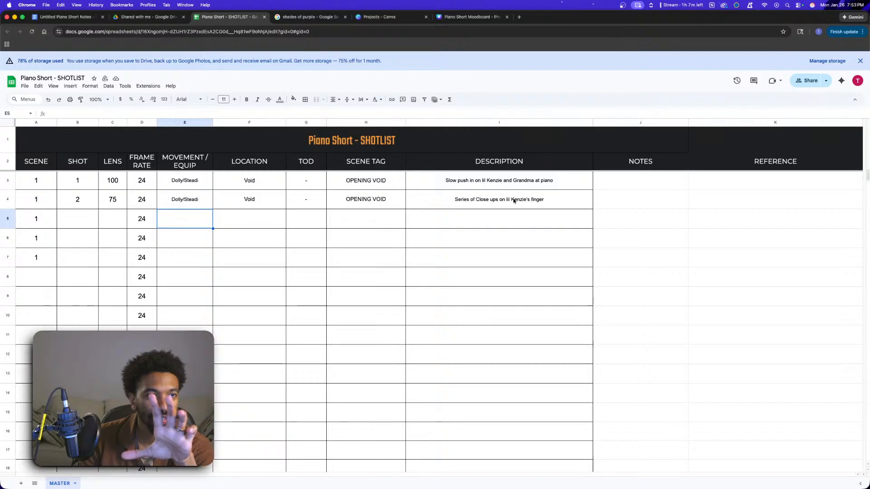
{"action": "left_click", "coordinate": [531, 182]}
{"action": "double_click", "coordinate": [556, 182]}
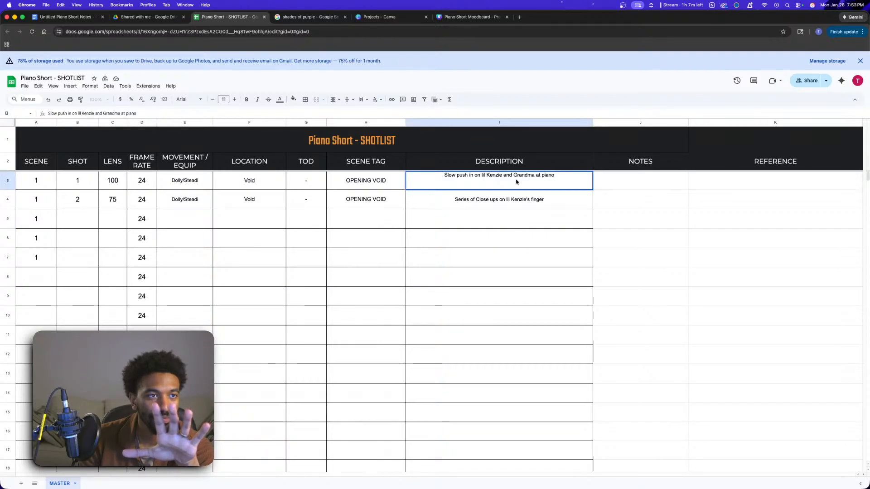
{"action": "type", "text": "fr"}
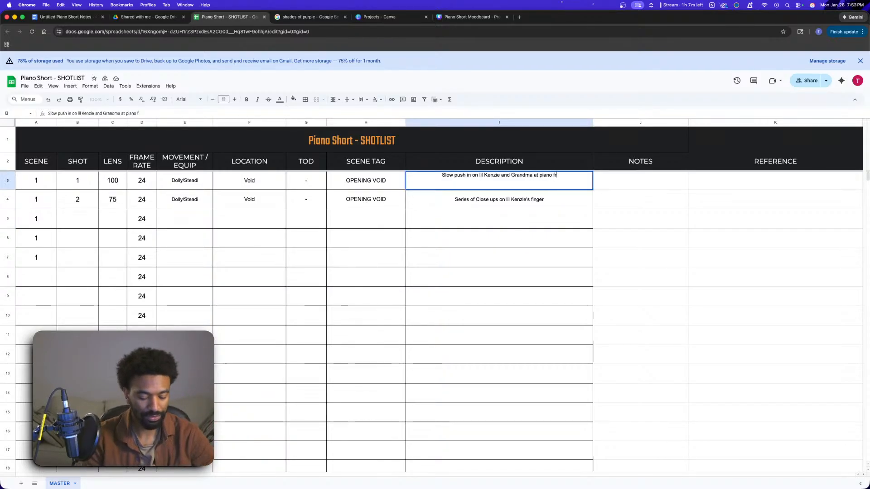
{"action": "type", "text": "om behind"}
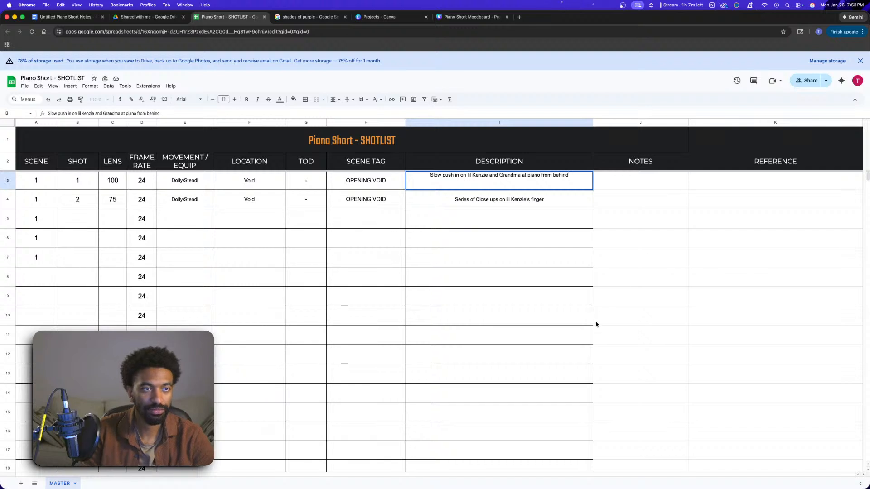
{"action": "left_click", "coordinate": [595, 324]}
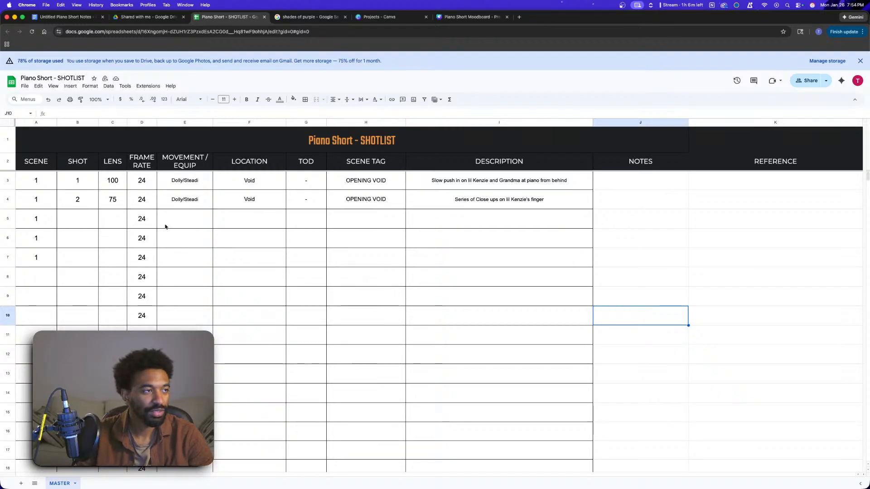
- Describe the third shot of scene 1 as "ECU of Kenzie's Finger"
{"action": "left_click", "coordinate": [506, 215]}
{"action": "double_click", "coordinate": [471, 217]}
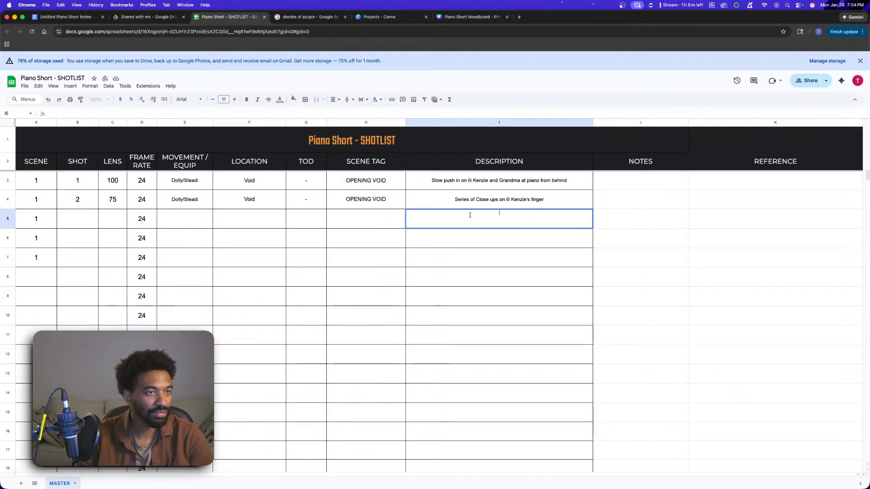
{"action": "type", "text": "ECU of Kenzie's"}
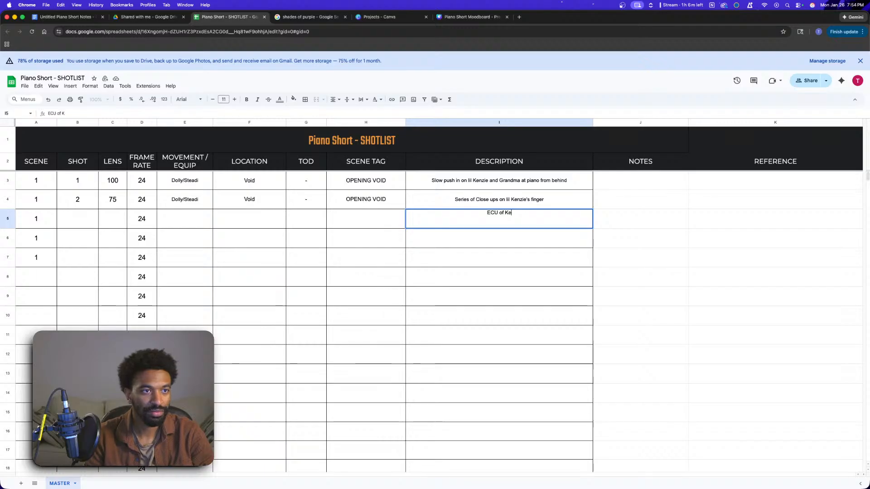
{"action": "type", "text": "ger"}
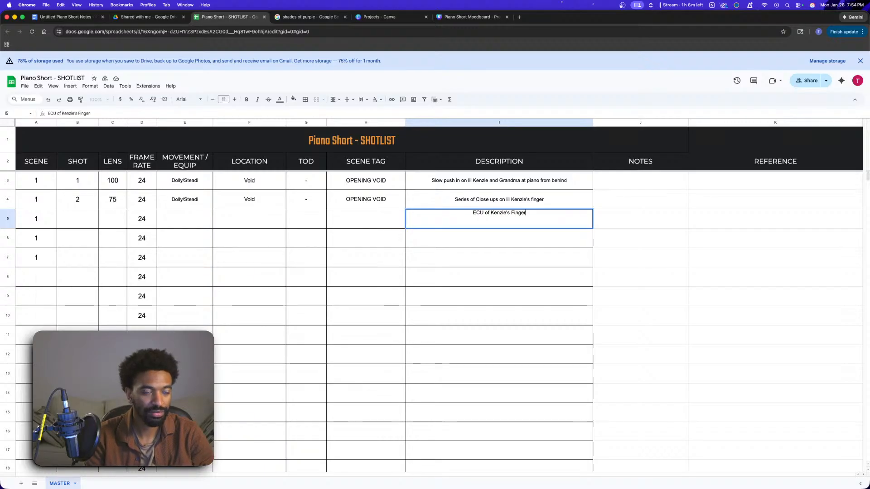
- Set the lens of the finger ECU shot to 100 and number it shot 3
{"action": "left_click", "coordinate": [112, 218]}
{"action": "type", "text": "1"}
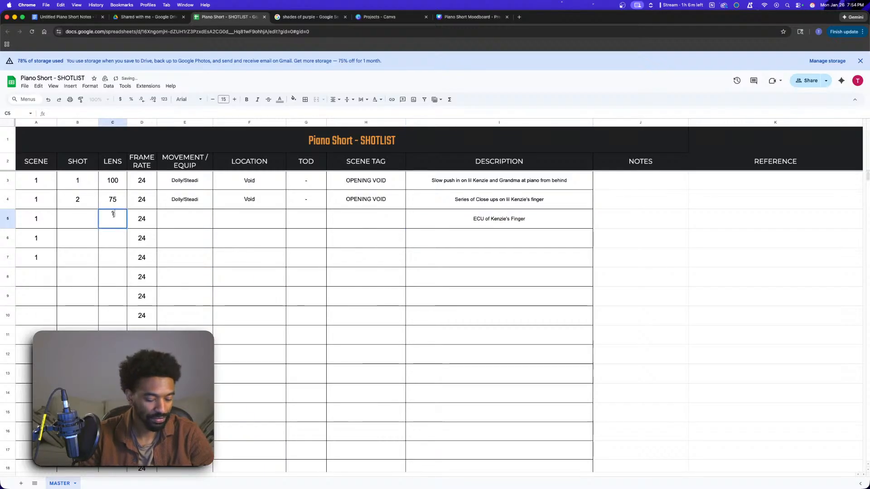
{"action": "type", "text": "00"}
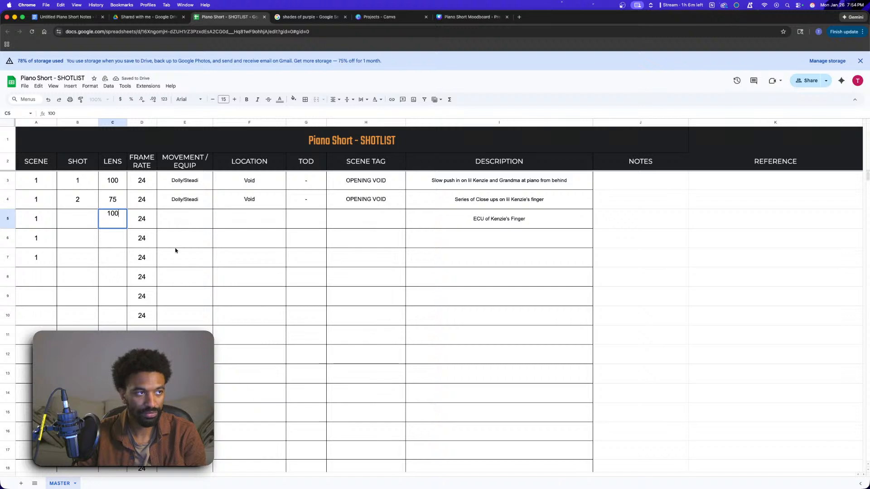
{"action": "left_click", "coordinate": [89, 219]}
{"action": "type", "text": "3"}
- Fill shot 3's movement "Dolly/Steadi", location "Void", time of day "-" and scene tag "OPENING VOID" from shot 2
{"action": "left_click", "coordinate": [177, 226]}
{"action": "left_click", "coordinate": [188, 206]}
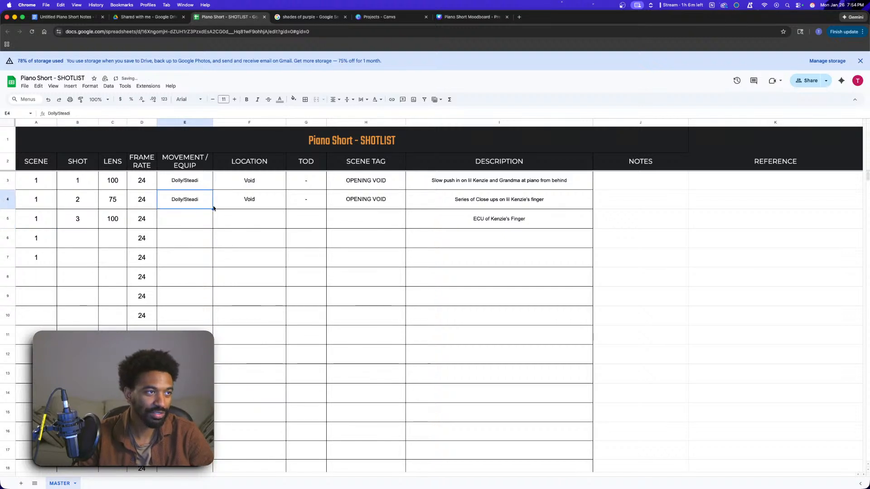
{"action": "left_click_drag", "start_coordinate": [213, 209], "coordinate": [212, 226]}
{"action": "left_click", "coordinate": [272, 202]}
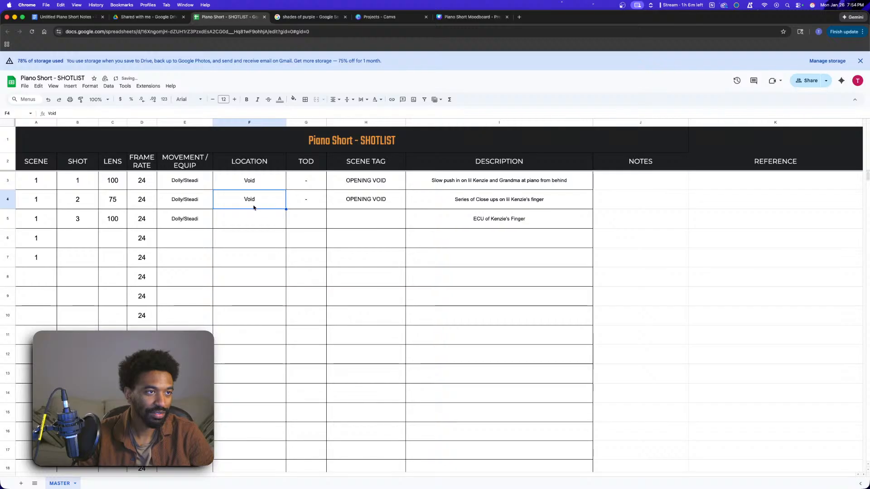
{"action": "left_click_drag", "start_coordinate": [265, 206], "coordinate": [262, 240]}
{"action": "left_click", "coordinate": [458, 261]}
{"action": "key", "text": "Delete"}
{"action": "left_click", "coordinate": [318, 294]}
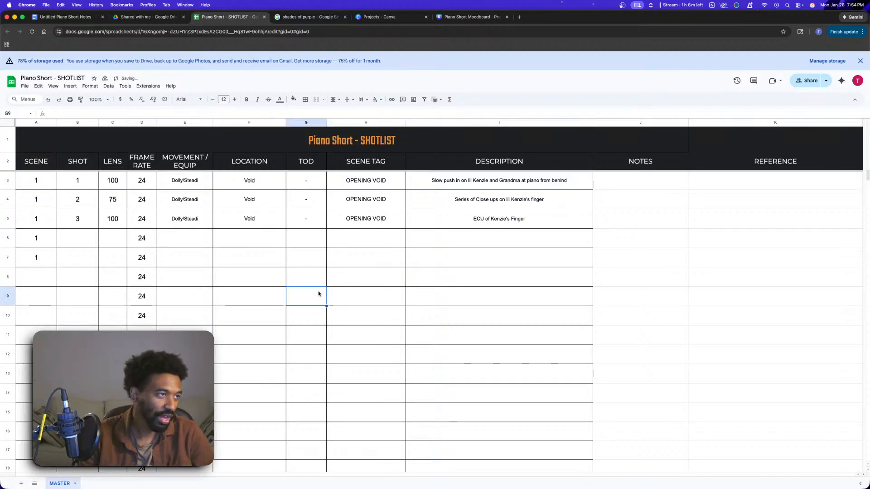
- Set shot 2's lens to 50
{"action": "left_click", "coordinate": [114, 217]}
{"action": "left_click", "coordinate": [116, 201]}
{"action": "left_click", "coordinate": [117, 216]}
{"action": "left_click", "coordinate": [120, 200]}
{"action": "left_click", "coordinate": [119, 183]}
{"action": "left_click", "coordinate": [118, 203]}
{"action": "left_click", "coordinate": [120, 213]}
{"action": "left_click", "coordinate": [119, 202]}
{"action": "left_click", "coordinate": [119, 182]}
{"action": "left_click", "coordinate": [117, 200]}
{"action": "type", "text": "50"}
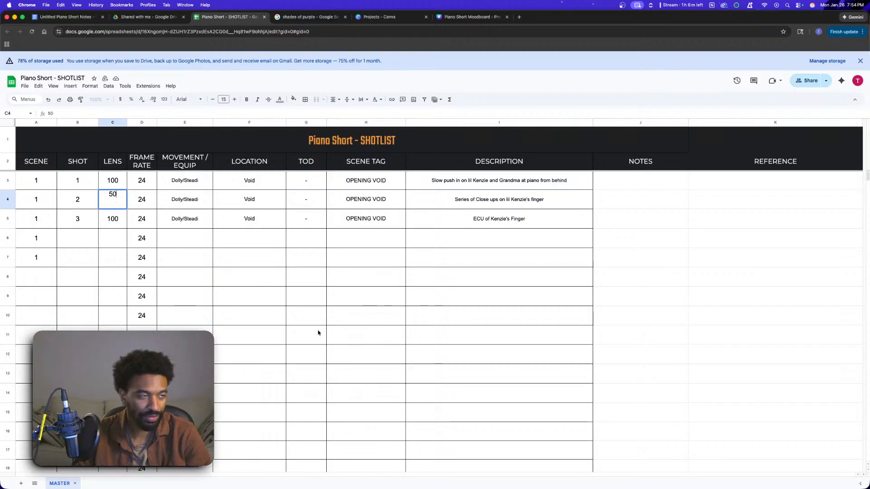
{"action": "left_click", "coordinate": [345, 317]}
- Shorten shot 2's description to the single shot "Close up on lil Kenzie's finger"
{"action": "left_click", "coordinate": [501, 199]}
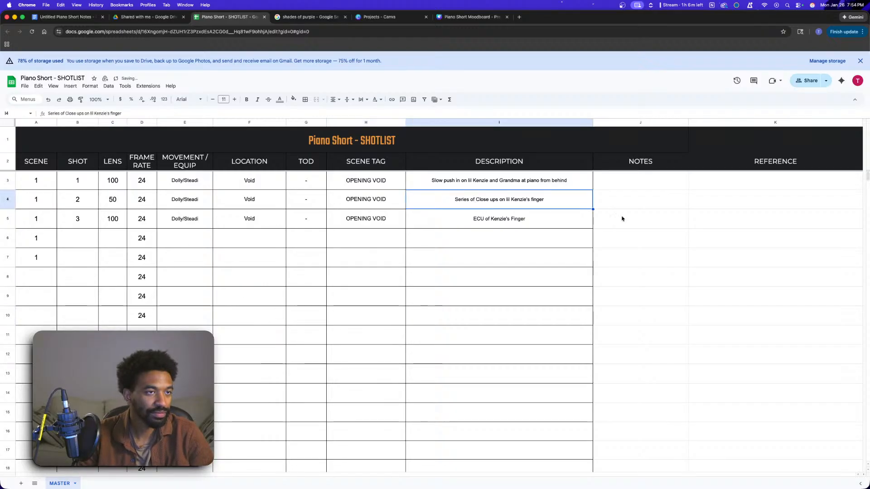
{"action": "double_click", "coordinate": [474, 201]}
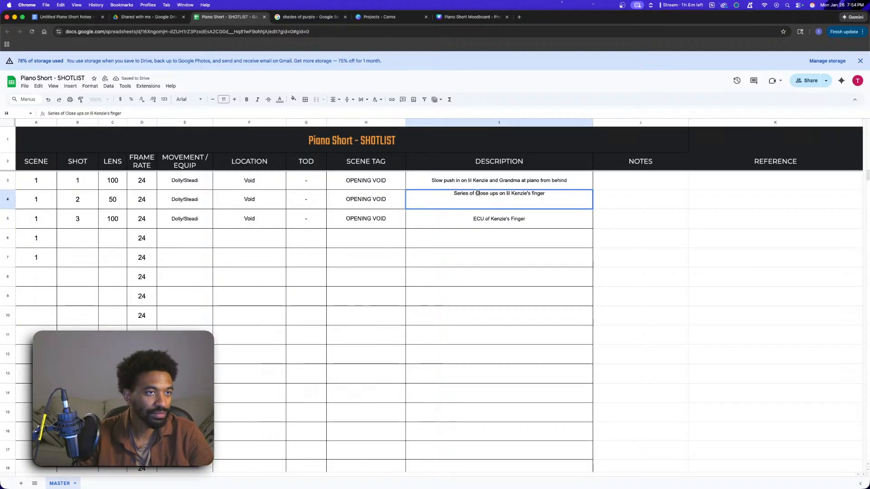
{"action": "left_click_drag", "start_coordinate": [474, 194], "coordinate": [457, 193]}
{"action": "key", "text": "BackSpace"}
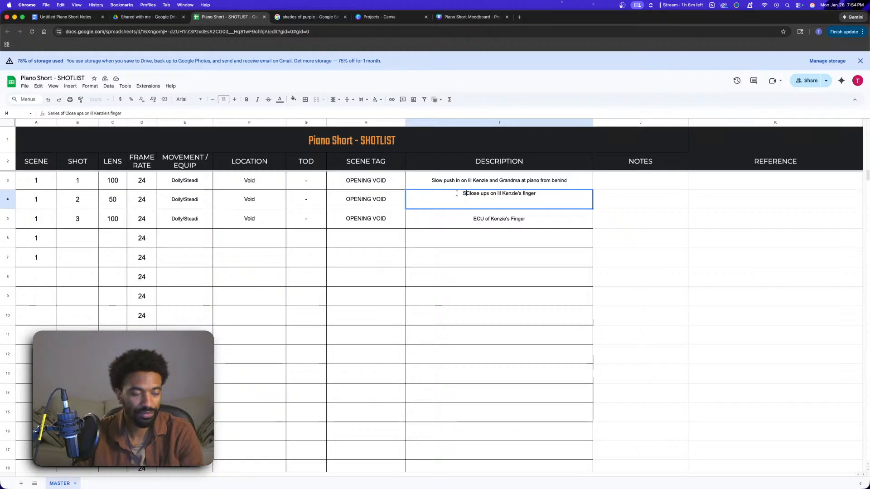
{"action": "key", "text": "BackSpace"}
{"action": "key", "text": "BackSpace"}
{"action": "left_click", "coordinate": [528, 260]}
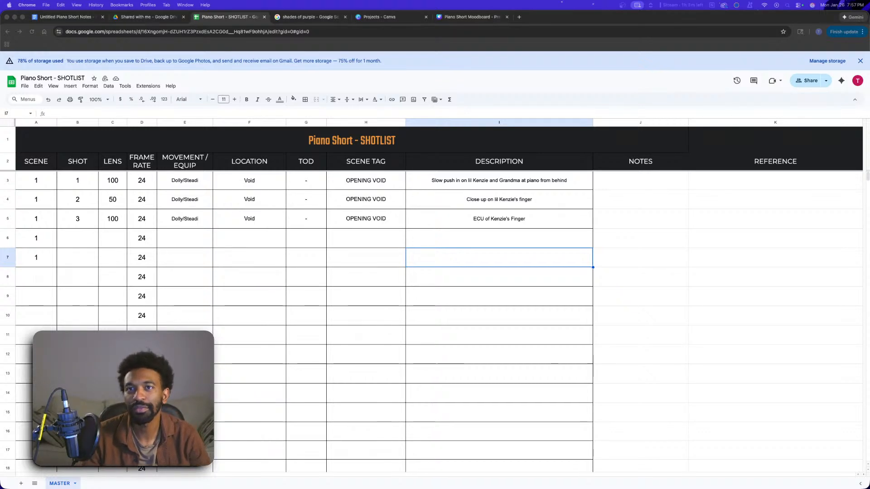
- Switch to the Untitled Piano Short script in WriterDuet, make it the first tab, and go to scene 1's second triple *PING* line
{"action": "left_click", "coordinate": [260, 18]}
{"action": "left_click_drag", "start_coordinate": [261, 23], "coordinate": [73, 19]}
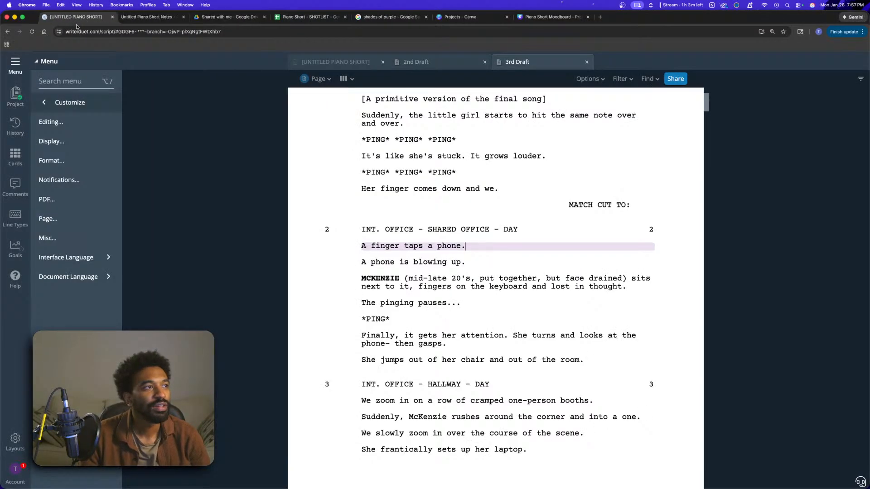
{"action": "scroll", "coordinate": [558, 266], "scroll_direction": "up", "scroll_amount": 3}
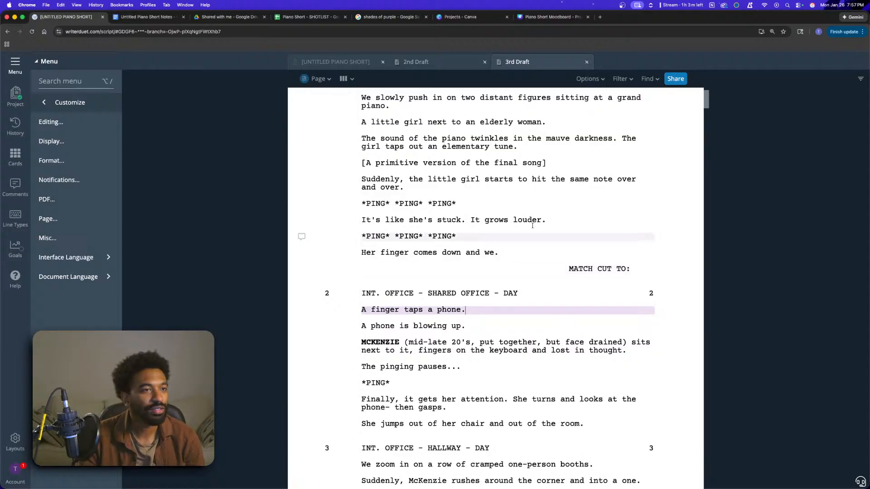
{"action": "left_click", "coordinate": [554, 234]}
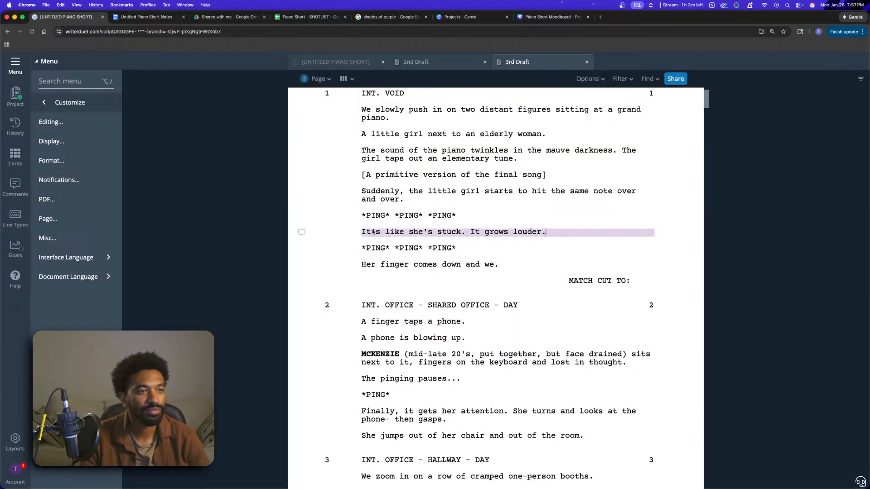
{"action": "left_click", "coordinate": [471, 250]}
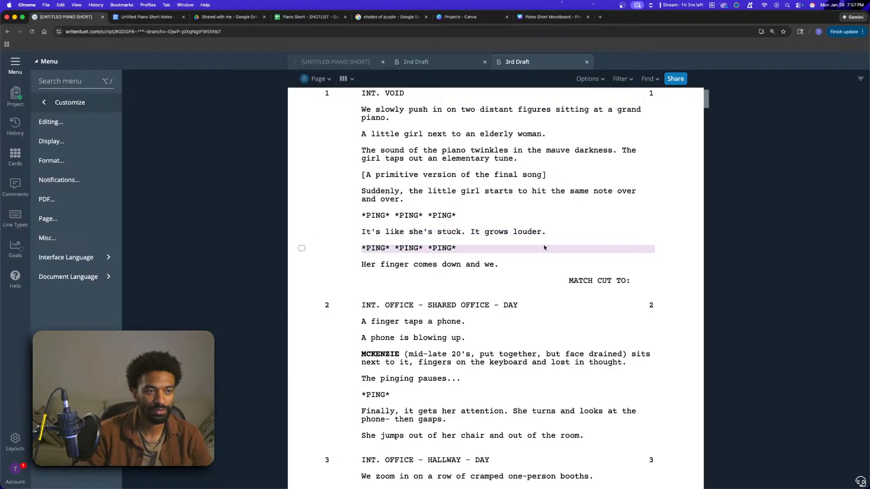
- Add the action line "The piano sound morphs into the sound of a text ping." below scene 1's second *PING* line
{"action": "key", "text": "Return"}
{"action": "type", "text": "The. Pin"}
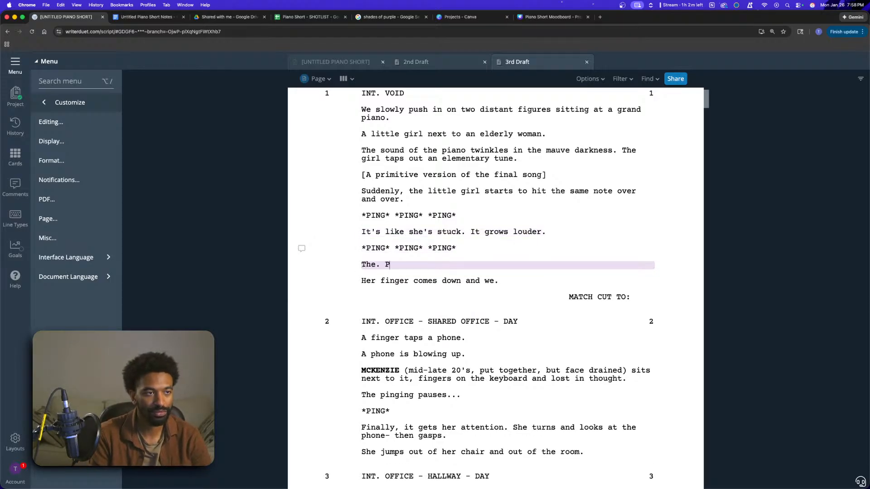
{"action": "key", "text": "BackSpace"}
{"action": "key", "text": "BackSpace"}
{"action": "key", "text": "BackSpace"}
{"action": "key", "text": "BackSpace"}
{"action": "key", "text": "BackSpace"}
{"action": "type", "text": "sou"}
{"action": "key", "text": "BackSpace"}
{"action": "key", "text": "BackSpace"}
{"action": "key", "text": "BackSpace"}
{"action": "key", "text": "BackSpace"}
{"action": "type", "text": "piano s"}
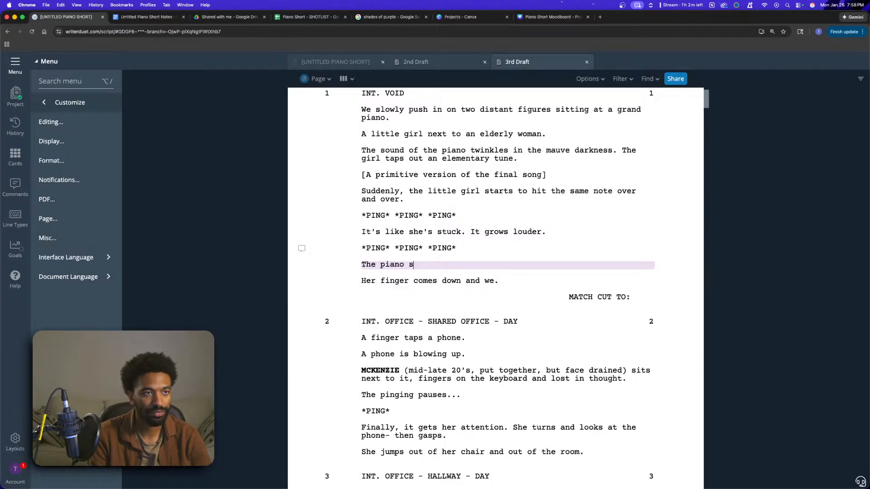
{"action": "type", "text": "ound morphes"}
{"action": "key", "text": "BackSpace"}
{"action": "key", "text": "BackSpace"}
{"action": "type", "text": "s into "}
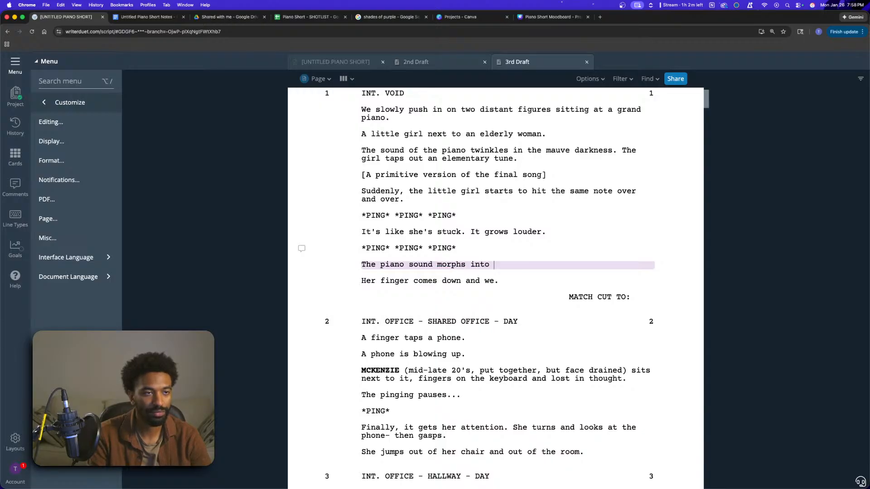
{"action": "type", "text": "the sound of a text ping."}
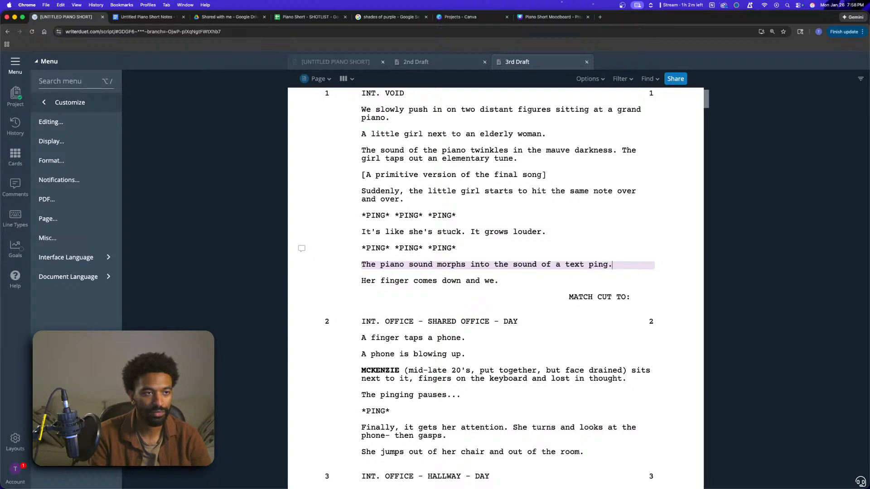
- Copy the "*PING* *PING* *PING*" line onto a new line below the text ping sentence
{"action": "key", "text": "Return"}
{"action": "left_click", "coordinate": [467, 251]}
{"action": "left_click_drag", "start_coordinate": [467, 250], "coordinate": [362, 248]}
{"action": "key", "text": "super+c"}
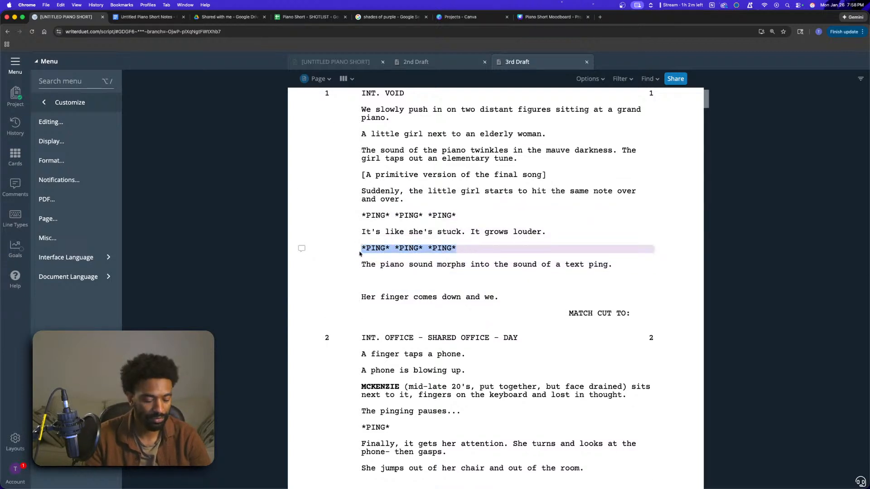
{"action": "left_click", "coordinate": [394, 281]}
{"action": "key", "text": "super+v"}
- Replace the period ending "Her finger comes down and we" with an ellipsis
{"action": "left_click", "coordinate": [521, 301]}
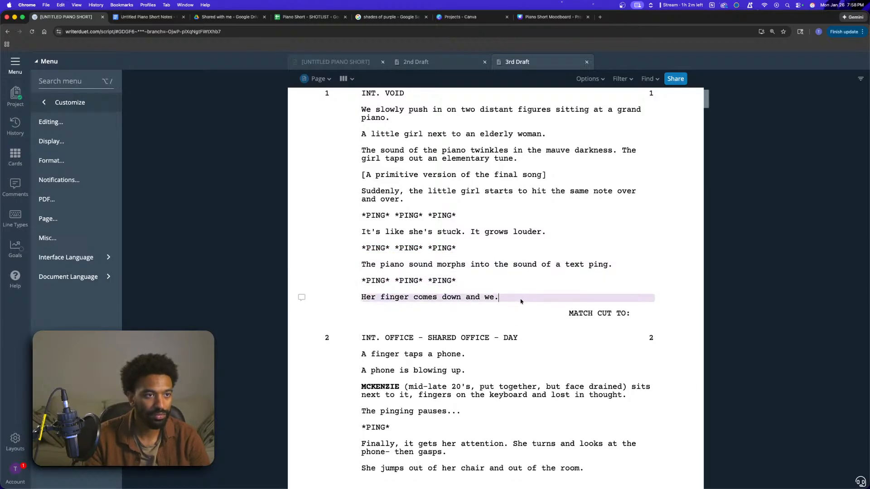
{"action": "key", "text": "BackSpace"}
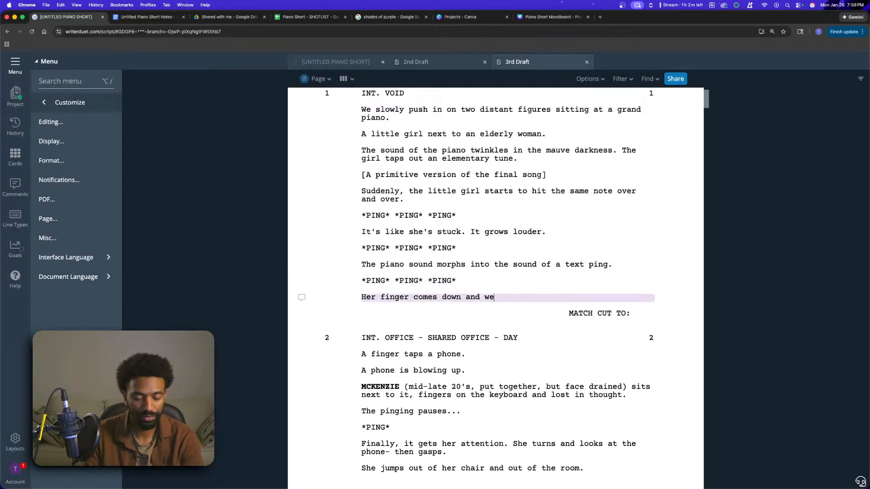
{"action": "type", "text": "..."}
- Delete the line "A phone is blowing up." from scene 2
{"action": "key", "text": "Down"}
{"action": "key", "text": "Down"}
{"action": "key", "text": "Down"}
{"action": "key", "text": "Down"}
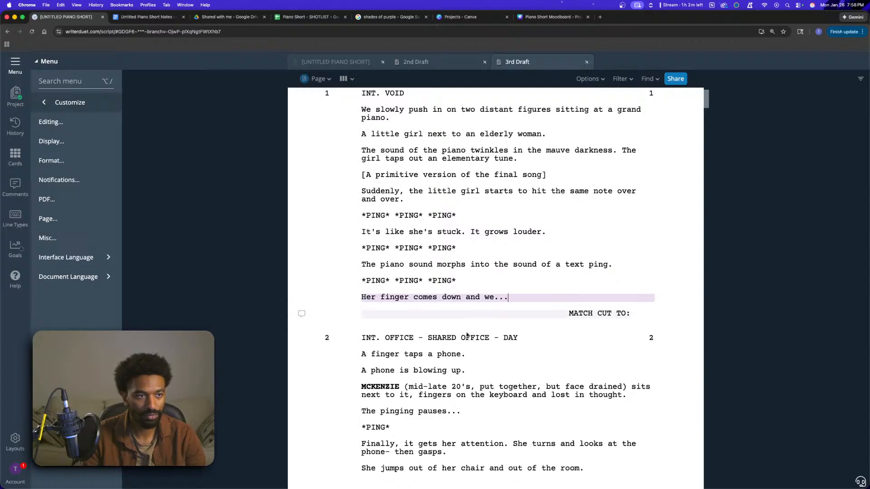
{"action": "scroll", "coordinate": [470, 325], "scroll_direction": "down", "scroll_amount": 1}
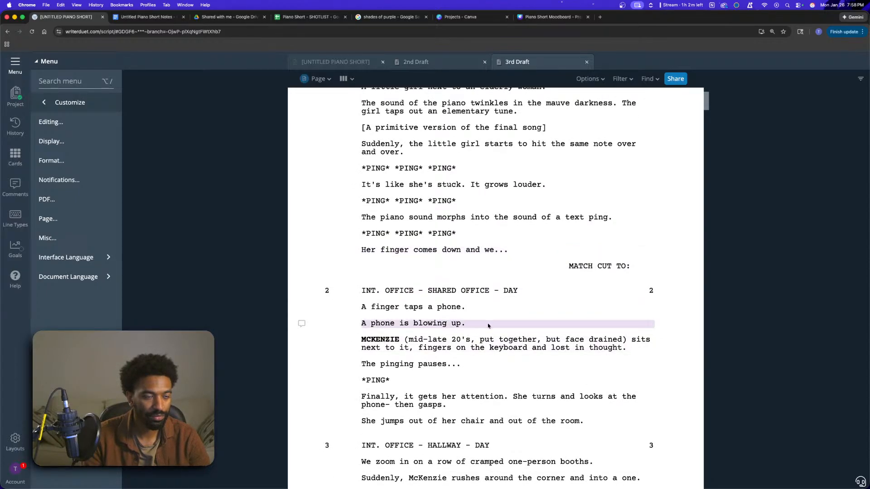
{"action": "key", "text": "shift+alt+Left"}
{"action": "key", "text": "shift+alt+Left"}
{"action": "key", "text": "shift+alt+Left"}
{"action": "key", "text": "shift+alt+Left"}
{"action": "key", "text": "shift+alt+Left"}
{"action": "key", "text": "BackSpace"}
{"action": "key", "text": "BackSpace"}
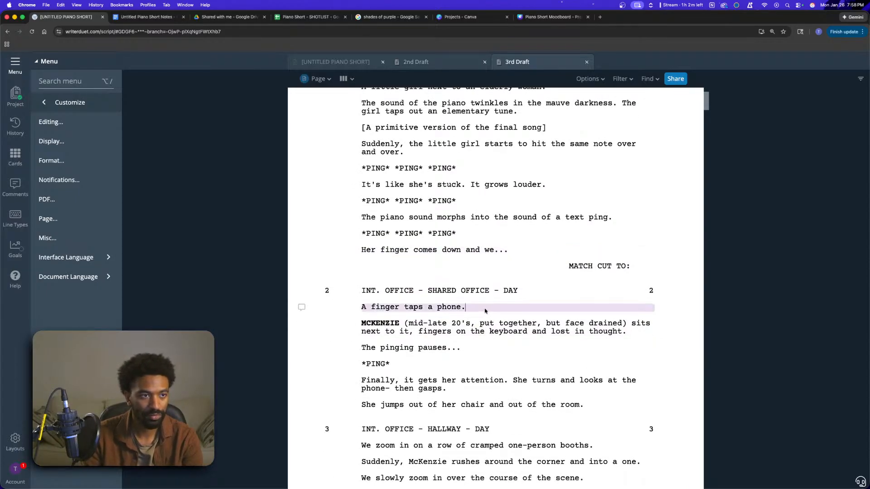
- Append "Then the hand picks it up." to scene 2's first action line and add "She brings it to her face, blocking our view." below
{"action": "type", "text": "Then the hand picks it up."}
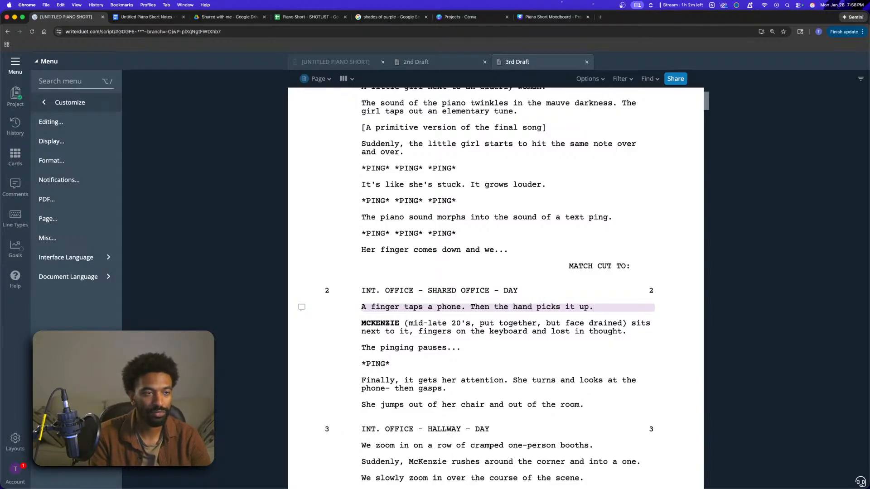
{"action": "key", "text": "Return"}
{"action": "type", "text": "She br"}
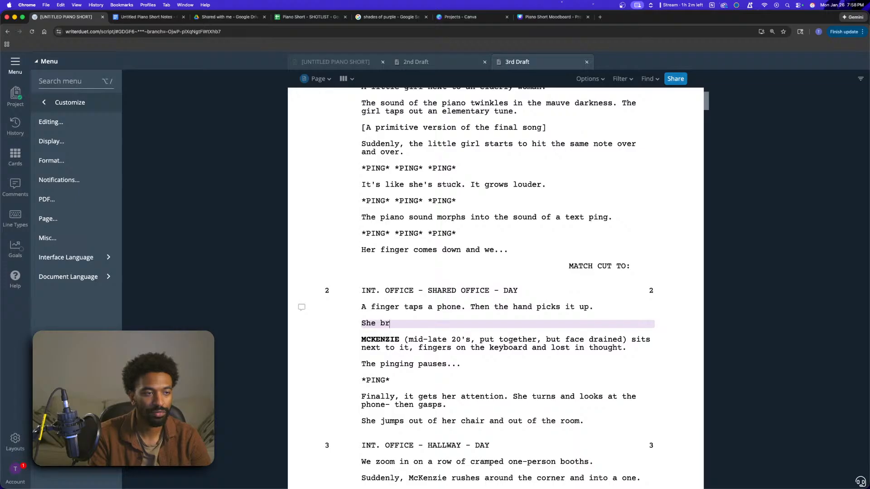
{"action": "type", "text": "ings it to her face, blocking"}
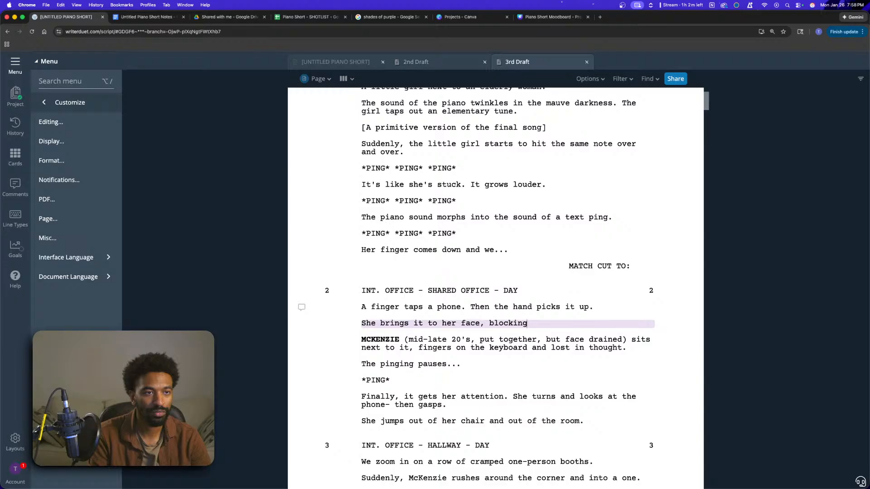
{"action": "type", "text": "our view."}
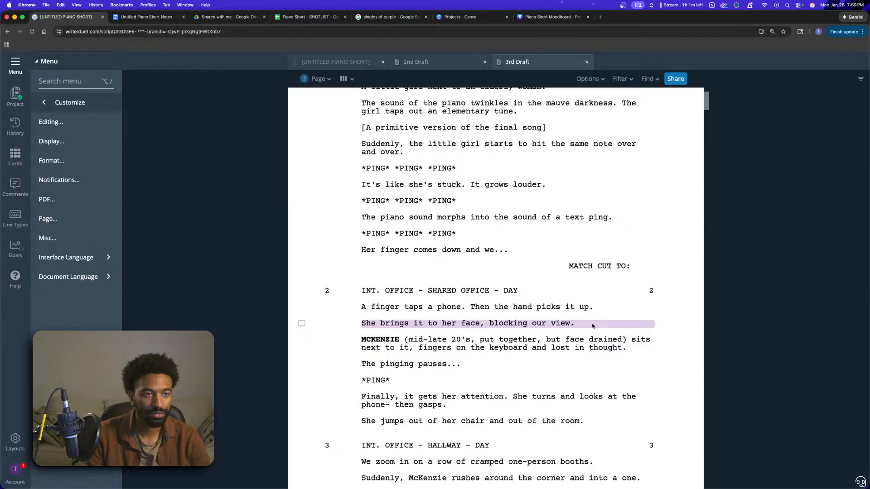
{"action": "key", "text": "Return"}
{"action": "type", "text": "She "}
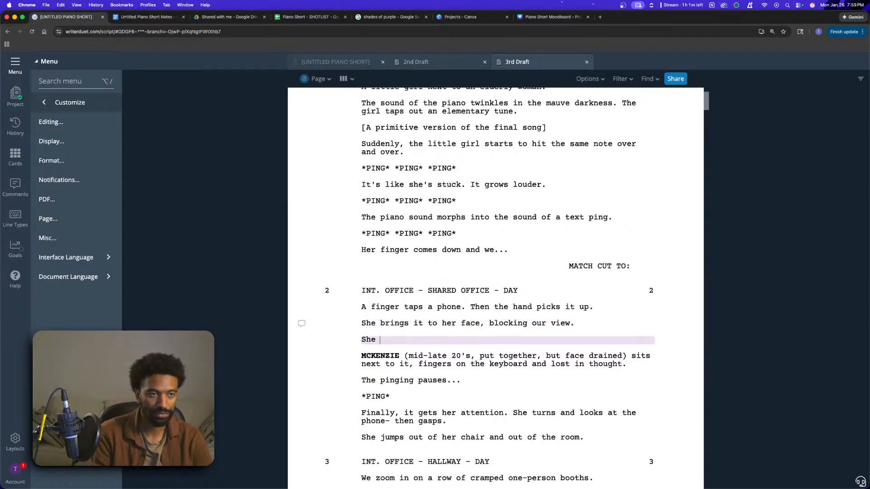
{"action": "type", "text": "sig"}
{"action": "key", "text": "BackSpace"}
{"action": "key", "text": "BackSpace"}
{"action": "key", "text": "BackSpace"}
{"action": "key", "text": "BackSpace"}
{"action": "key", "text": "BackSpace"}
{"action": "key", "text": "BackSpace"}
{"action": "key", "text": "BackSpace"}
{"action": "key", "text": "BackSpace"}
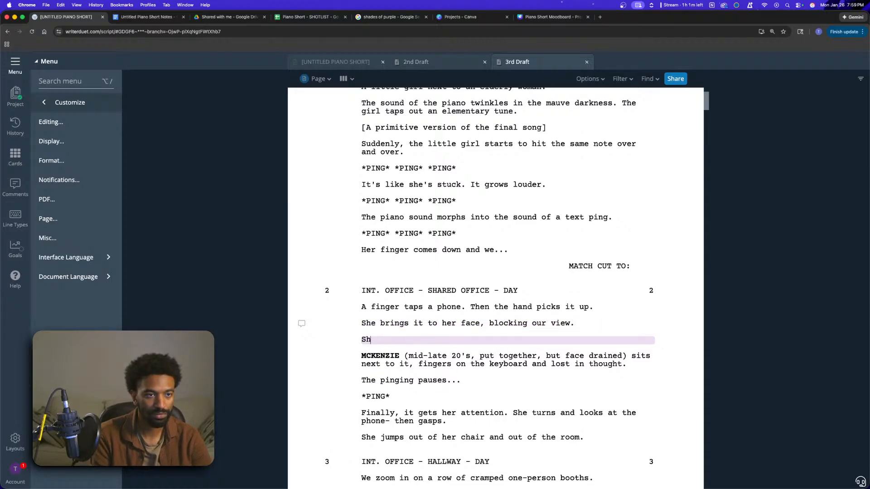
- Extend the end of scene 2's first action line so it reads "Then the hand picks it up with a sigh."
{"action": "left_click", "coordinate": [596, 309]}
{"action": "key", "text": "BackSpace"}
{"action": "type", "text": "with a sigh."}
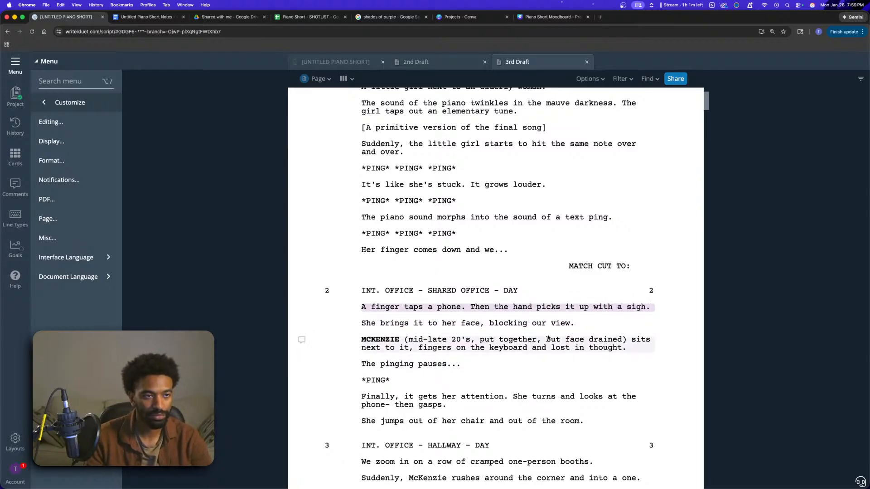
- Add the action line "Suddenly, she bursts out of the room." below "She brings it to her face, blocking our view."
{"action": "left_click", "coordinate": [593, 326]}
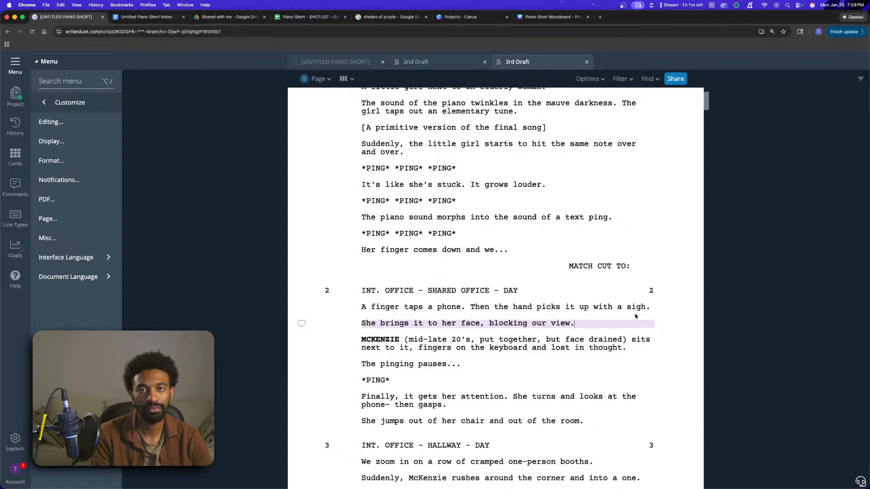
{"action": "key", "text": "Return"}
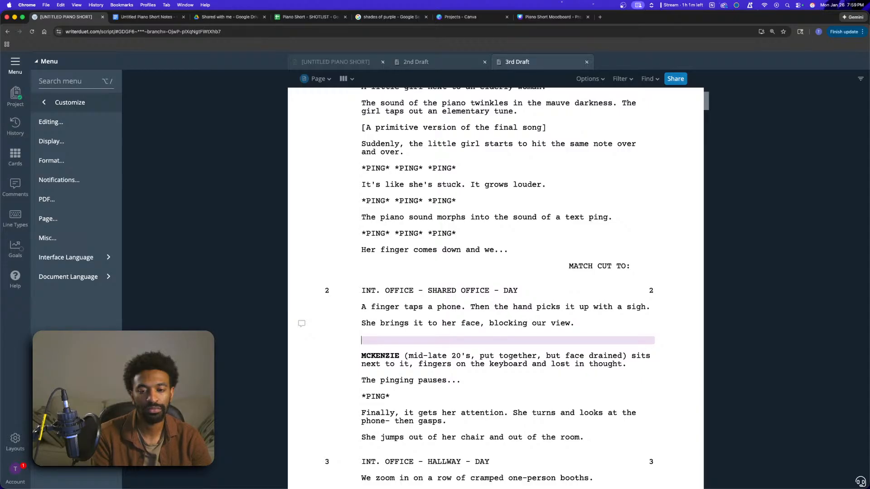
{"action": "type", "text": "Suddenlyk sh"}
{"action": "type", "text": "e"}
{"action": "key", "text": "BackSpace"}
{"action": "key", "text": "BackSpace"}
{"action": "key", "text": "BackSpace"}
{"action": "key", "text": "BackSpace"}
{"action": "key", "text": "BackSpace"}
{"action": "key", "text": "BackSpace"}
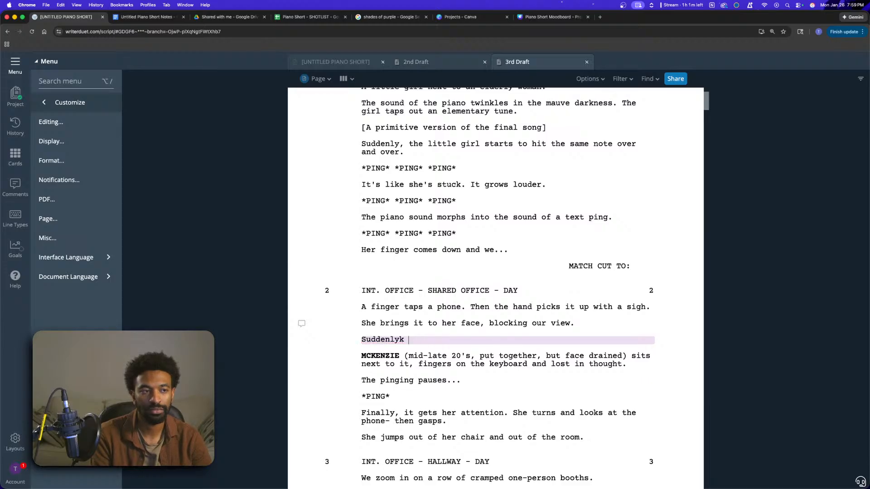
{"action": "type", "text": ", she burst"}
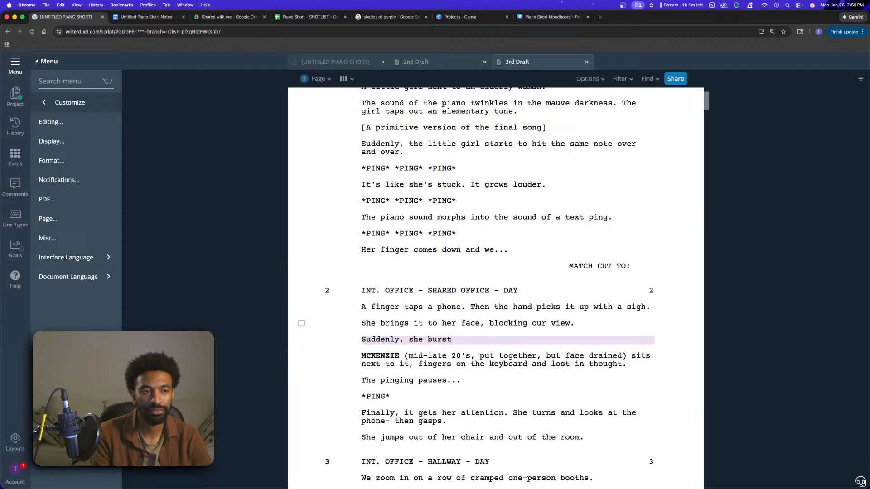
{"action": "type", "text": "s out of the room."}
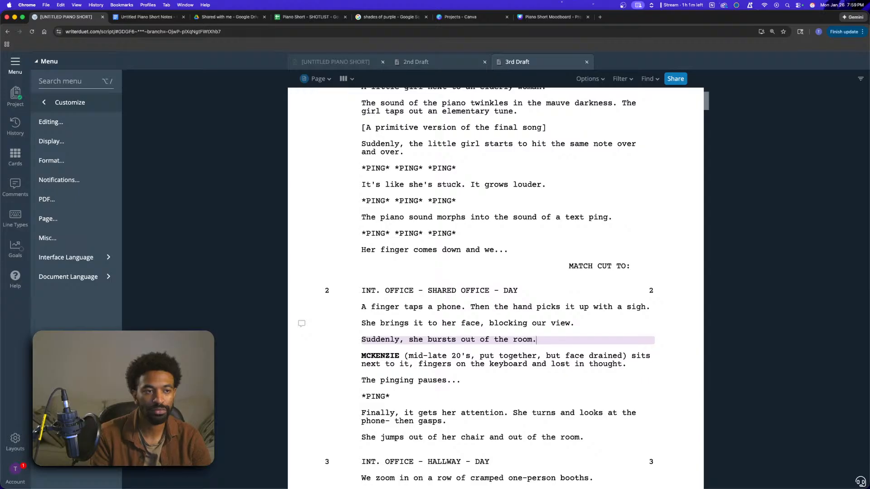
- Cut the introduction "MCKENZIE (mid-late 20's, put together, but face drained)" from scene 2
{"action": "scroll", "coordinate": [580, 292], "scroll_direction": "down", "scroll_amount": 2}
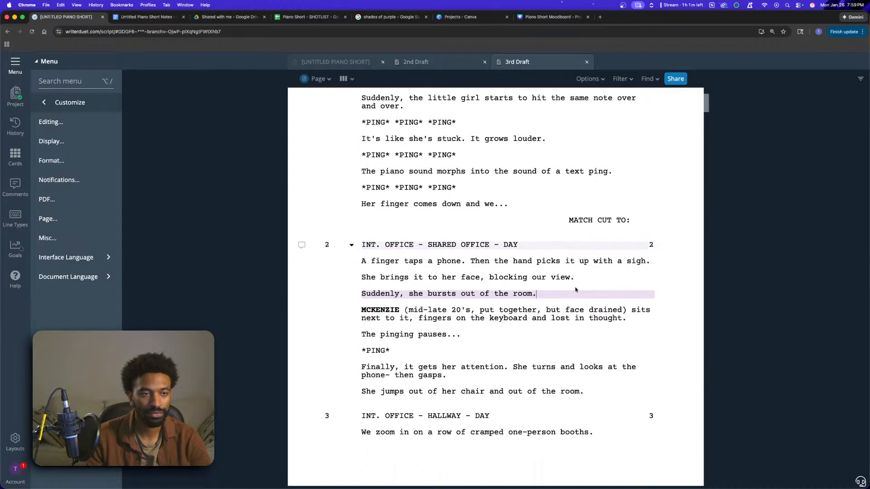
{"action": "left_click_drag", "start_coordinate": [551, 296], "coordinate": [500, 296]}
{"action": "left_click", "coordinate": [548, 297]}
{"action": "left_click_drag", "start_coordinate": [357, 310], "coordinate": [629, 316]}
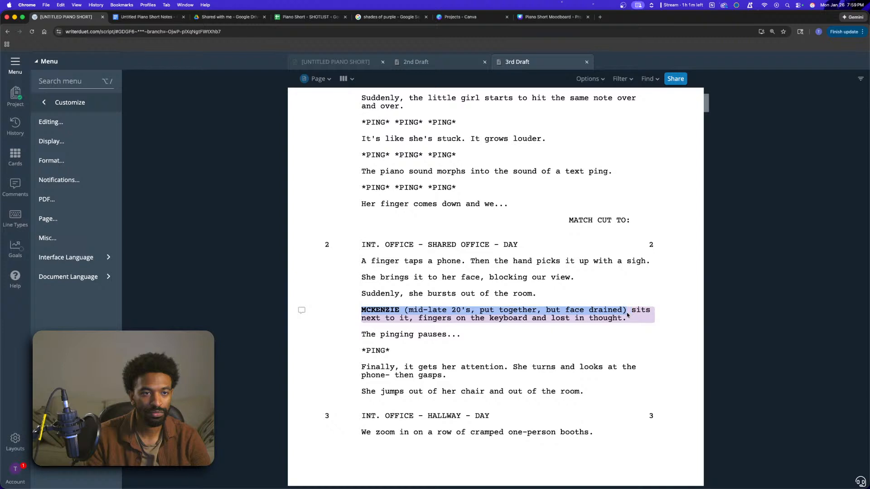
{"action": "key", "text": "BackSpace"}
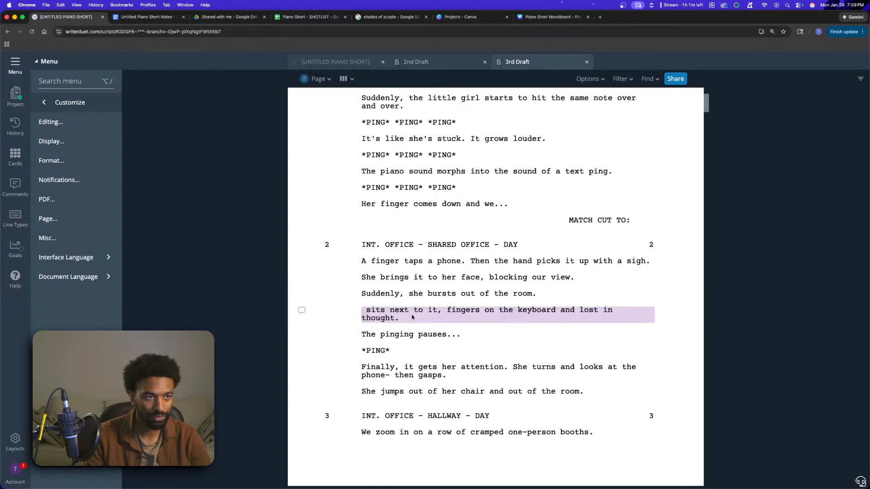
- Replace "McKenzie" in scene 3's "rushes around the corner" line with "MCKENZIE (mid-late 20's, put together, but face drained)"
{"action": "scroll", "coordinate": [508, 352], "scroll_direction": "down", "scroll_amount": 2}
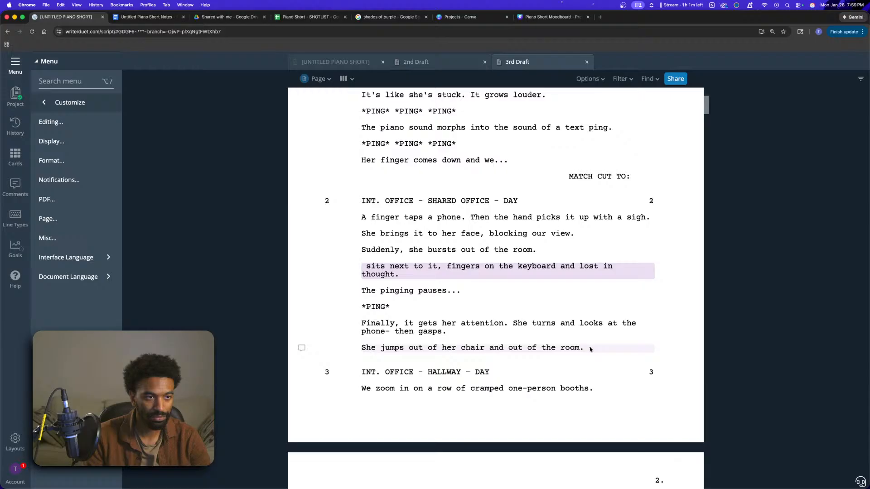
{"action": "left_click_drag", "start_coordinate": [590, 350], "coordinate": [381, 346]}
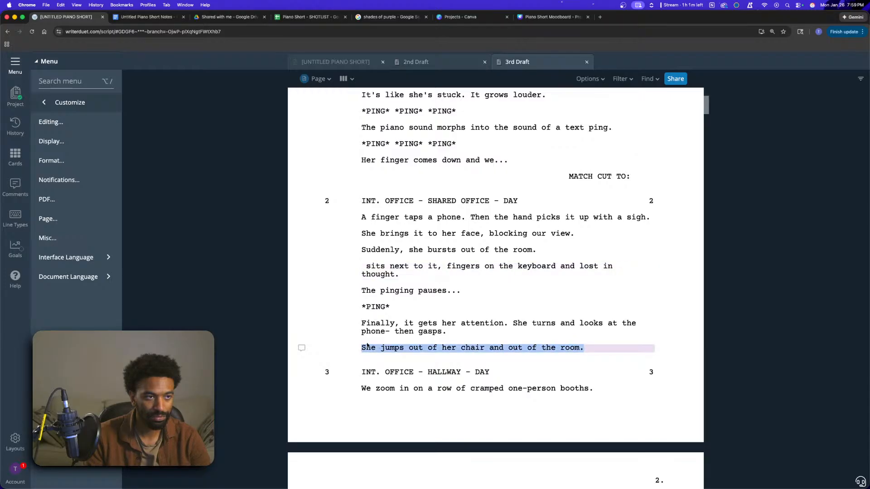
{"action": "scroll", "coordinate": [492, 325], "scroll_direction": "down", "scroll_amount": 7}
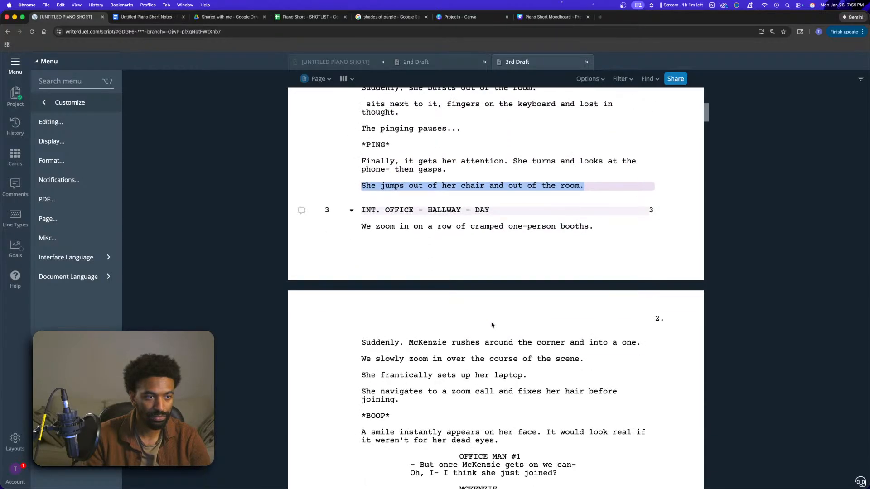
{"action": "left_click", "coordinate": [516, 340]}
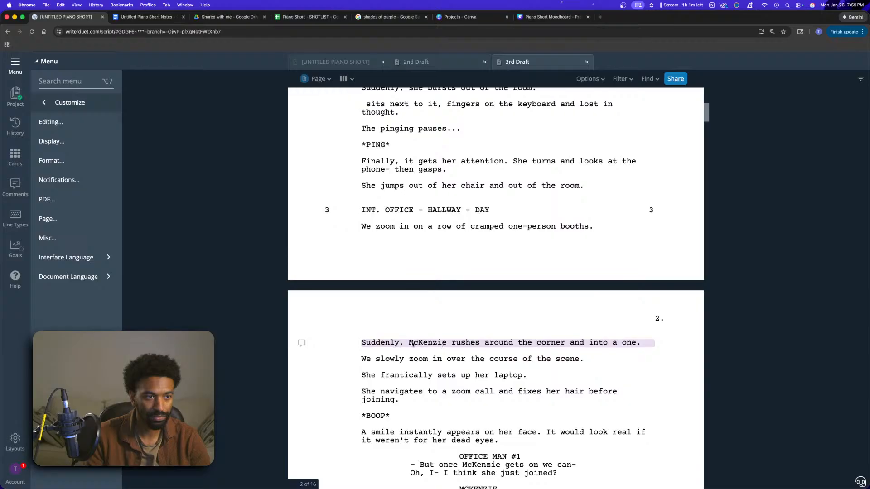
{"action": "left_click_drag", "start_coordinate": [410, 344], "coordinate": [447, 344]}
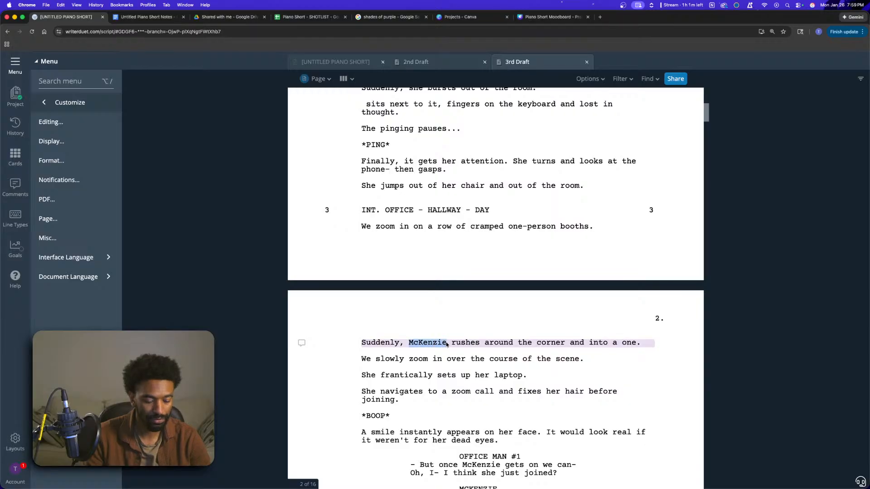
{"action": "type", "text": "MCKENZIE (mid-late 20's, put together, but face drained)"}
- Cut the line "She jumps out of her chair and out of the room." from the end of scene 2
{"action": "scroll", "coordinate": [577, 352], "scroll_direction": "up", "scroll_amount": 5}
{"action": "left_click", "coordinate": [471, 256]}
{"action": "left_click_drag", "start_coordinate": [585, 303], "coordinate": [364, 306]}
{"action": "key", "text": "super+x"}
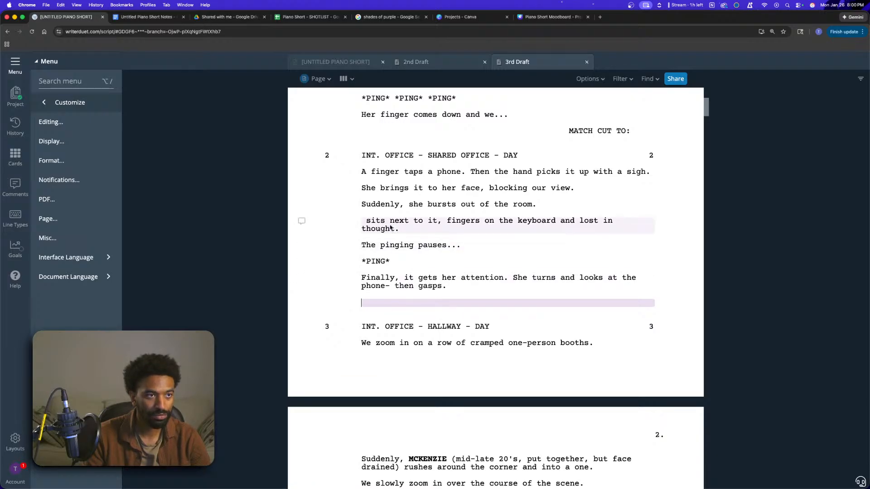
- Rewrite the "Suddenly, she bursts out of the room." line in scene 2 as "Suddenly, she jumps out of her chair and out of the room."
{"action": "left_click_drag", "start_coordinate": [413, 232], "coordinate": [409, 205]}
{"action": "key", "text": "super+v"}
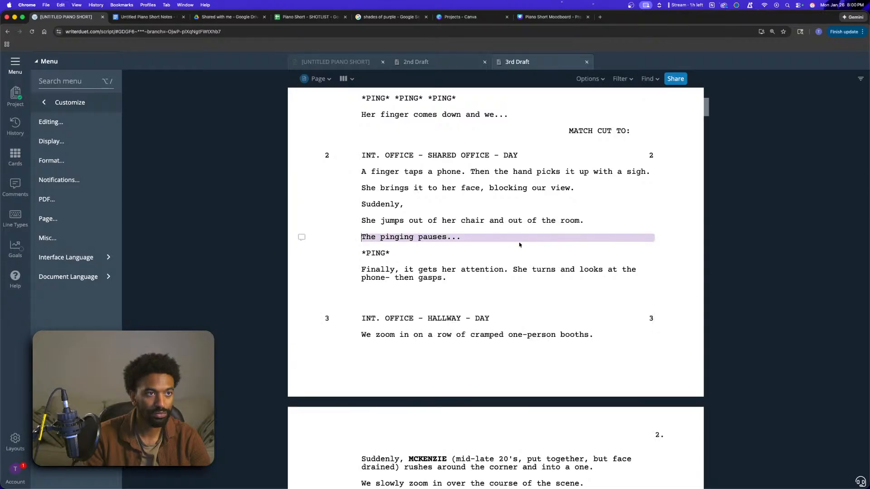
{"action": "key", "text": "Up"}
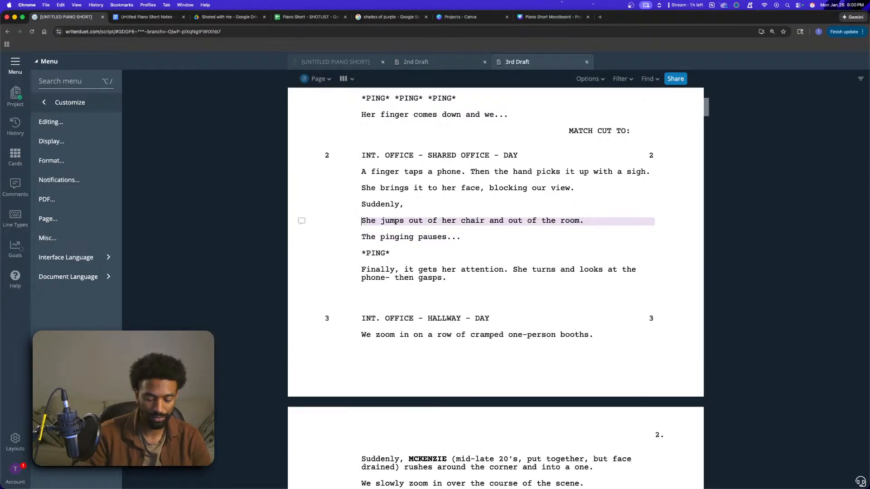
{"action": "key", "text": "BackSpace"}
{"action": "key", "text": "Delete"}
{"action": "type", "text": "s"}
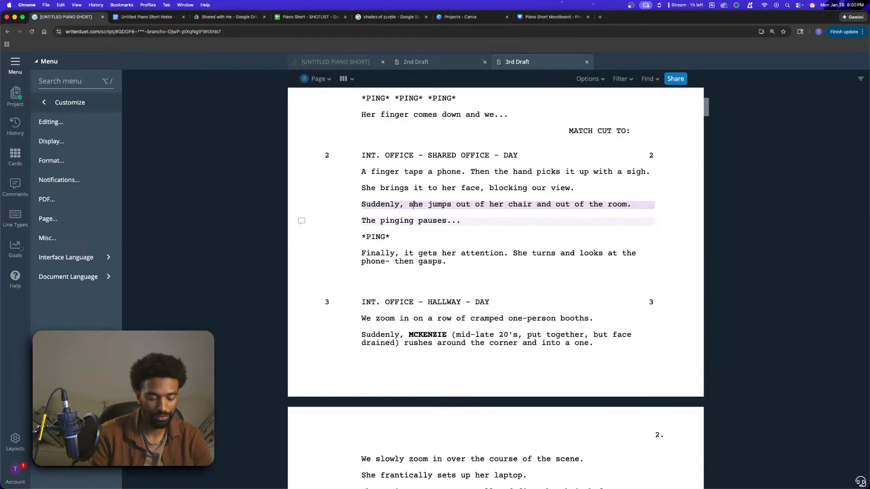
- Delete scene 2's leftover lines from "The pinging pauses..." through "phone- then gasps.", including the empty line before scene 3
{"action": "left_click", "coordinate": [482, 223]}
{"action": "left_click_drag", "start_coordinate": [473, 264], "coordinate": [361, 221]}
{"action": "key", "text": "BackSpace"}
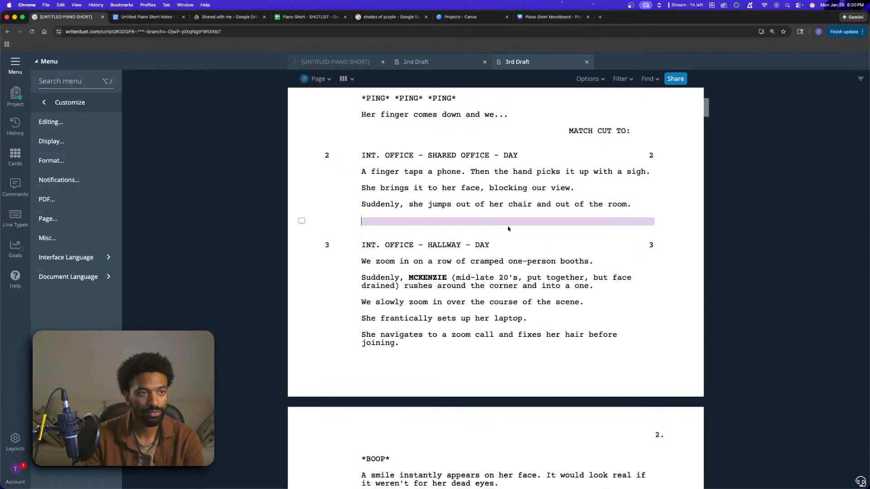
{"action": "key", "text": "BackSpace"}
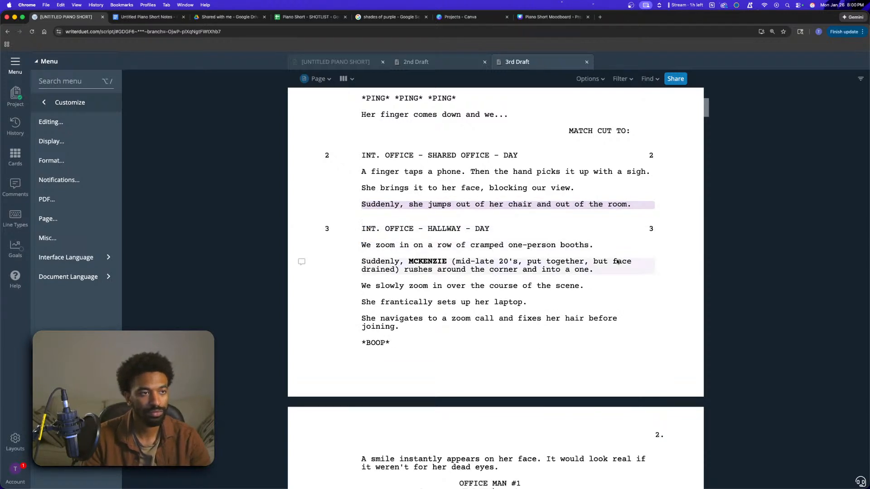
- Read through the revised pages from the opening void scene to the start of the hallway scene
{"action": "scroll", "coordinate": [629, 244], "scroll_direction": "up", "scroll_amount": 3}
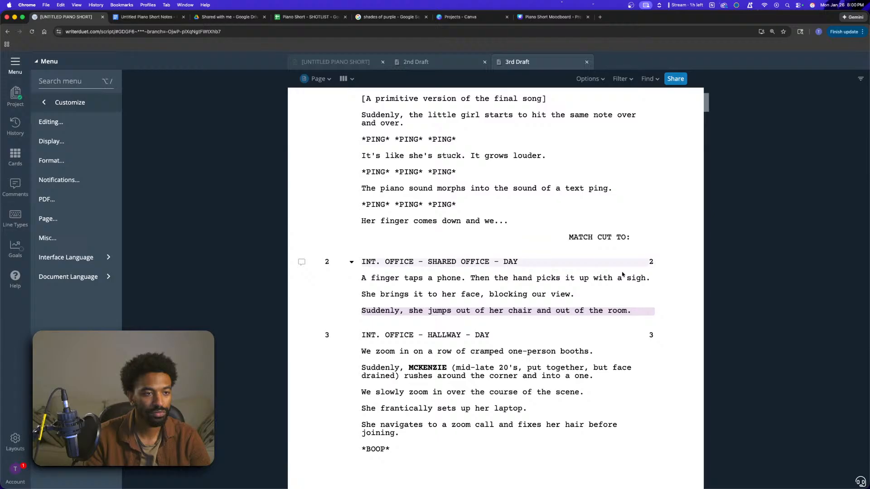
{"action": "scroll", "coordinate": [566, 338], "scroll_direction": "down", "scroll_amount": 2}
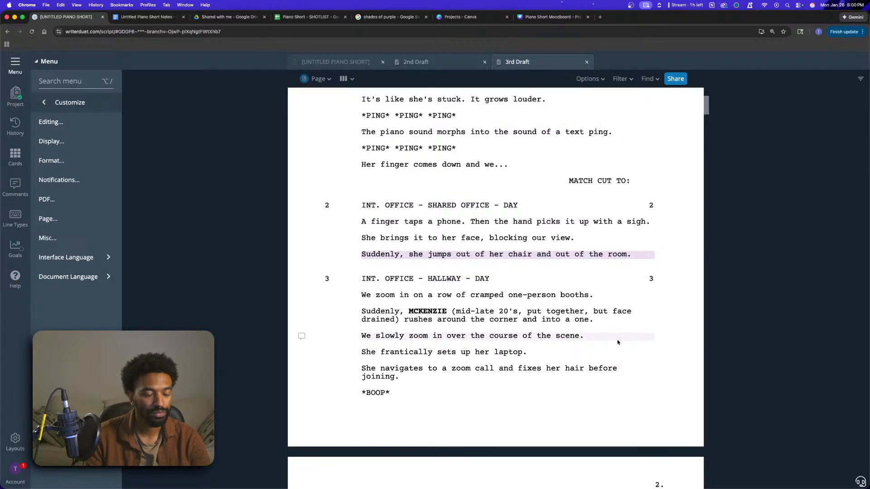
{"action": "scroll", "coordinate": [618, 342], "scroll_direction": "up", "scroll_amount": 3}
{"action": "scroll", "coordinate": [611, 327], "scroll_direction": "up", "scroll_amount": 3}
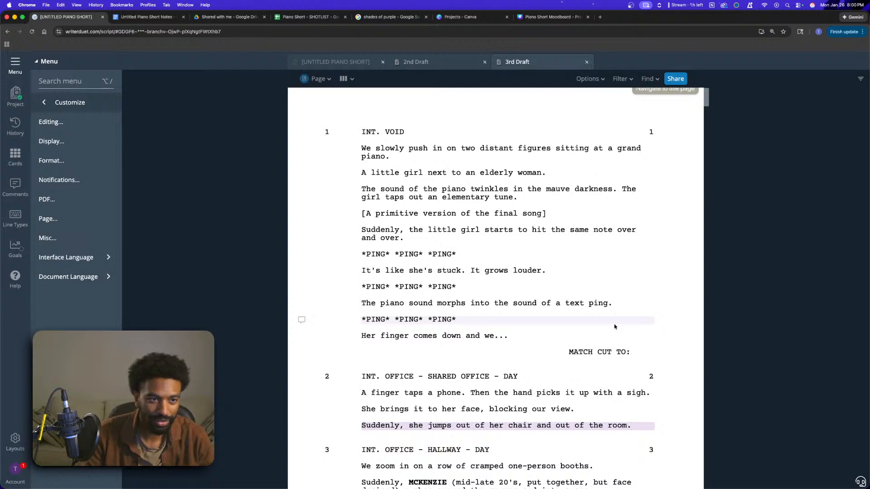
{"action": "scroll", "coordinate": [571, 335], "scroll_direction": "down", "scroll_amount": 5}
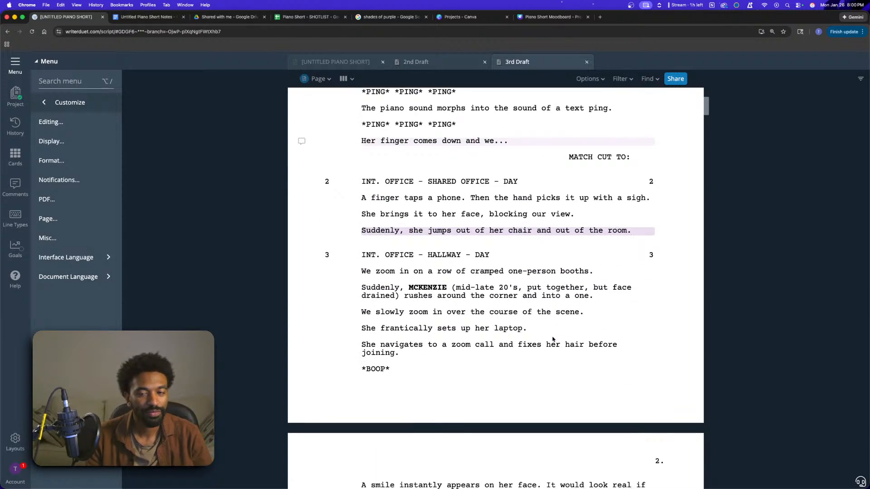
{"action": "scroll", "coordinate": [553, 339], "scroll_direction": "up", "scroll_amount": 3}
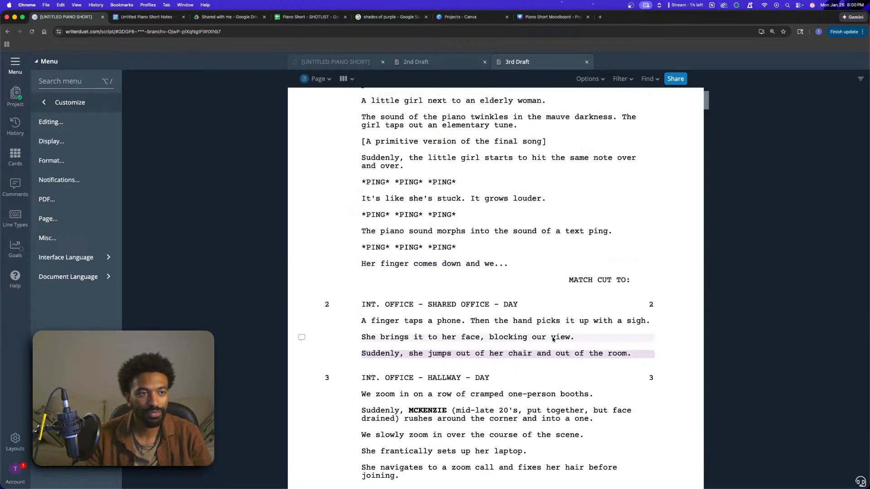
{"action": "scroll", "coordinate": [552, 339], "scroll_direction": "up", "scroll_amount": 2}
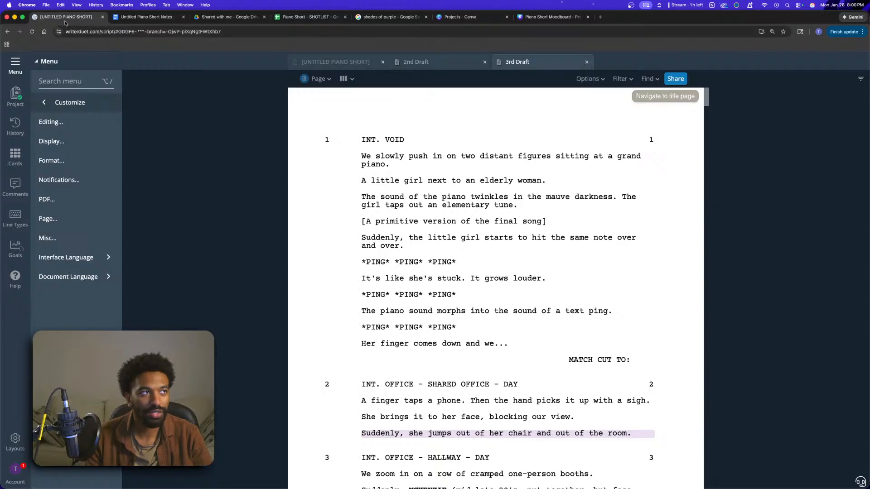
- Close the screenplay, switch to the Piano Short - SHOTLIST spreadsheet and enter the note "Match Cut" for scene 1, shot 3
{"action": "key", "text": "super+w"}
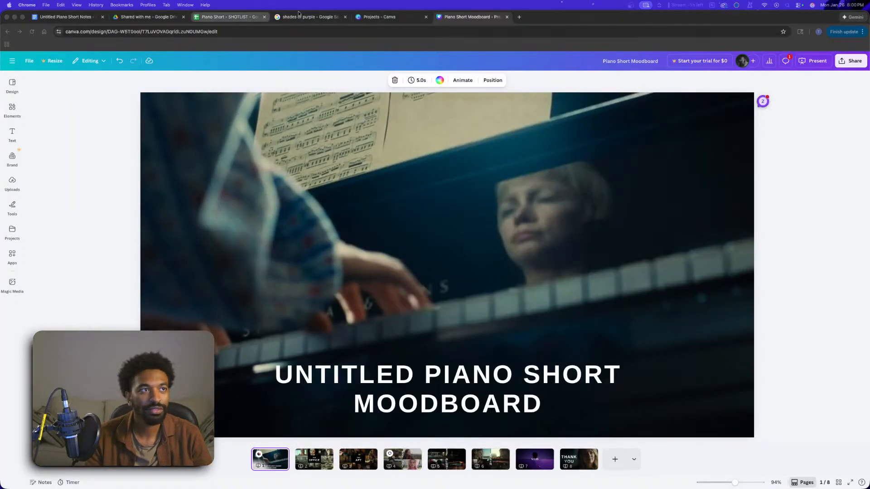
{"action": "left_click", "coordinate": [225, 17]}
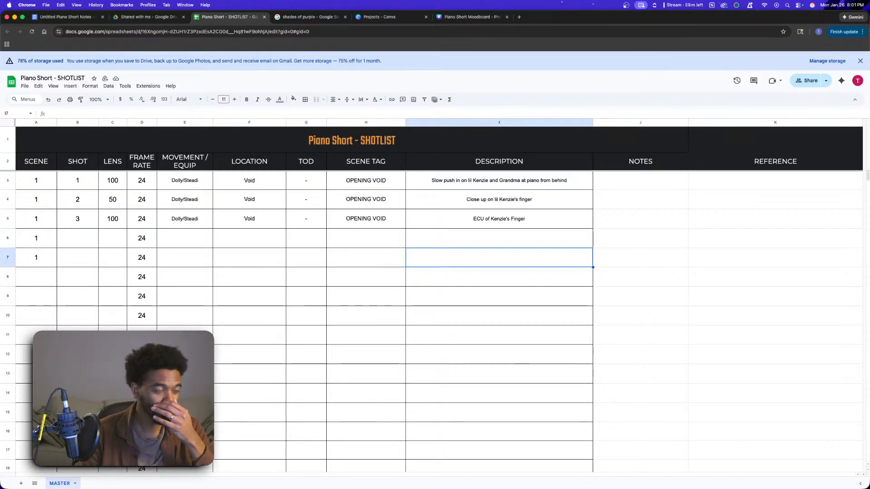
{"action": "left_click", "coordinate": [554, 224]}
{"action": "left_click", "coordinate": [624, 224]}
{"action": "type", "text": "M"}
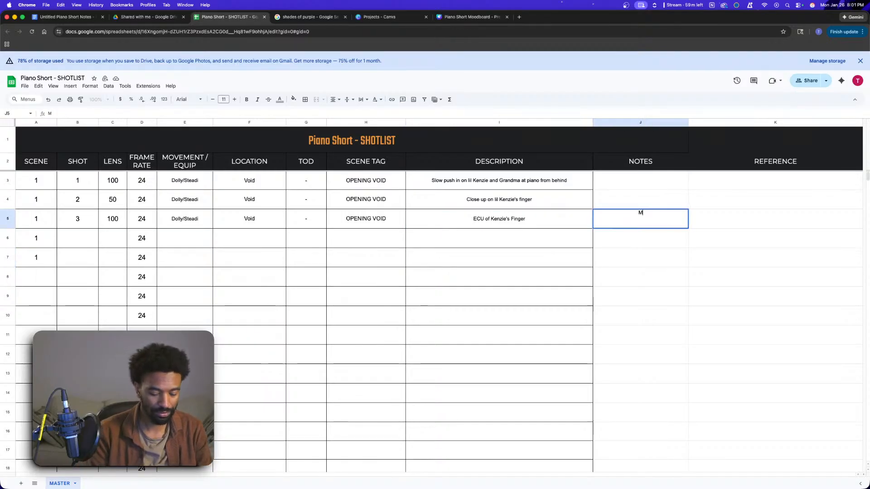
{"action": "type", "text": "atch Cut"}
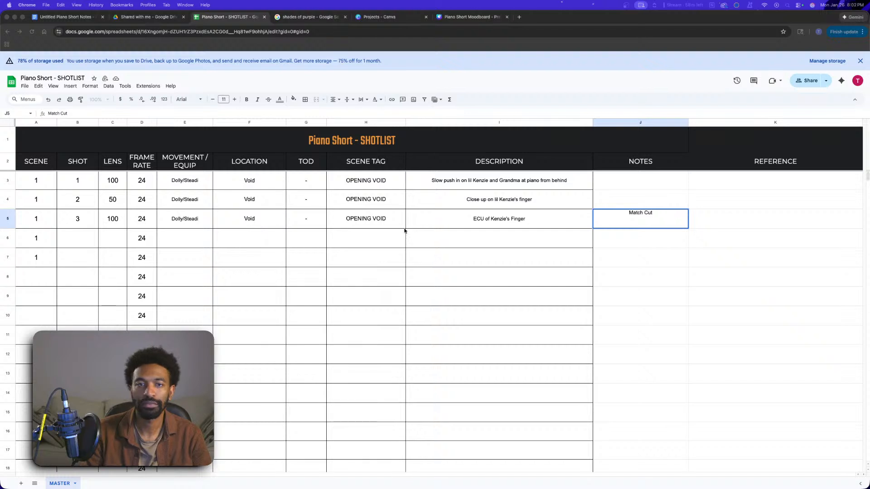
{"action": "left_click", "coordinate": [510, 266]}
- Set the scene number to 2 in rows 6 and 7, and give row 6 shot number 1 and lens 100
{"action": "left_click", "coordinate": [41, 239]}
{"action": "type", "text": "2"}
{"action": "key", "text": "Return"}
{"action": "type", "text": "2"}
{"action": "left_click", "coordinate": [77, 240]}
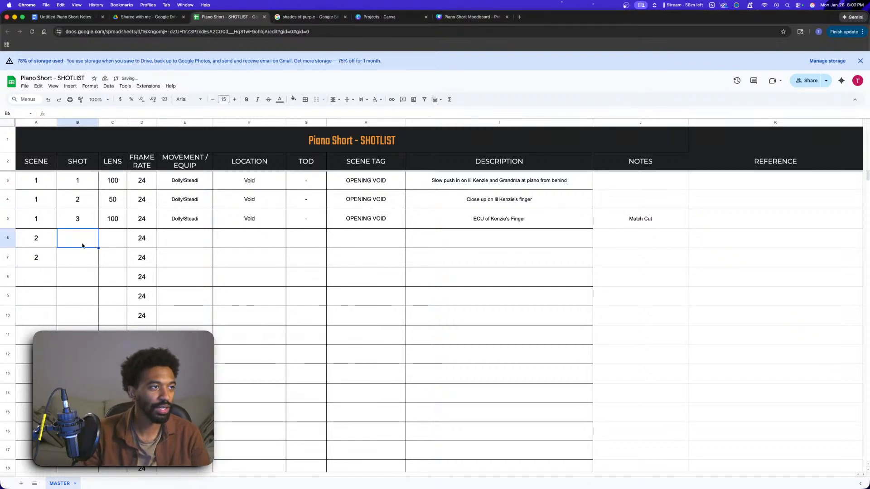
{"action": "type", "text": "1"}
{"action": "left_click", "coordinate": [113, 241]}
{"action": "type", "text": "100"}
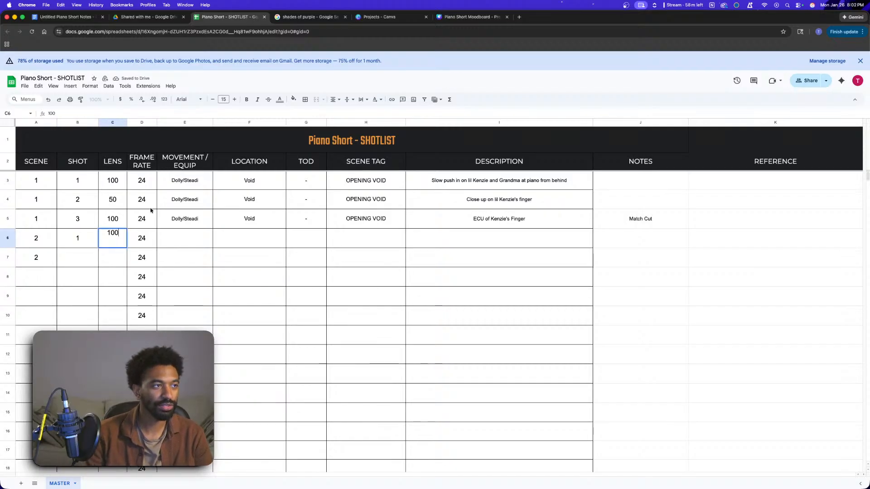
- Set the lens to 75 for both scene 1, shot 3 and scene 2, shot 1
{"action": "double_click", "coordinate": [113, 220]}
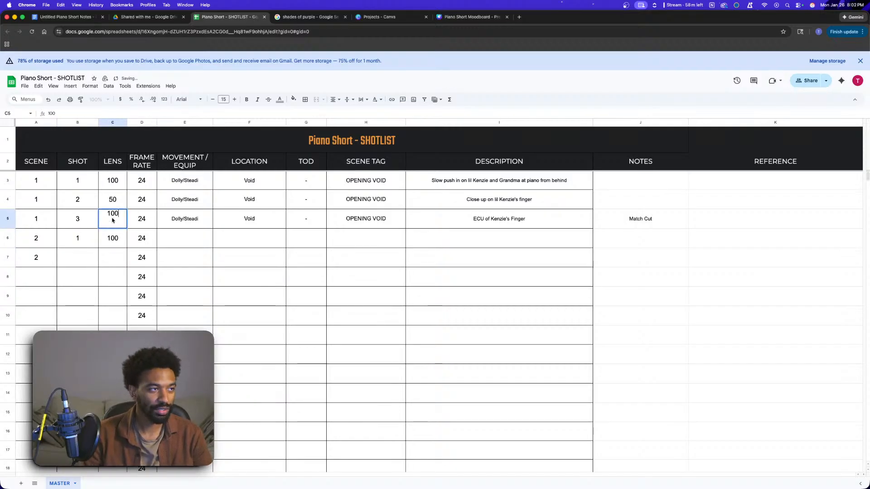
{"action": "left_click_drag", "start_coordinate": [120, 215], "coordinate": [101, 215]}
{"action": "type", "text": "75"}
{"action": "left_click", "coordinate": [109, 239]}
{"action": "double_click", "coordinate": [113, 236]}
{"action": "left_click_drag", "start_coordinate": [120, 234], "coordinate": [99, 236]}
{"action": "type", "text": "75"}
- Set the movement/equipment to "Sticks" for scene 1, shot 3 and scene 2, shot 1
{"action": "left_click", "coordinate": [196, 240]}
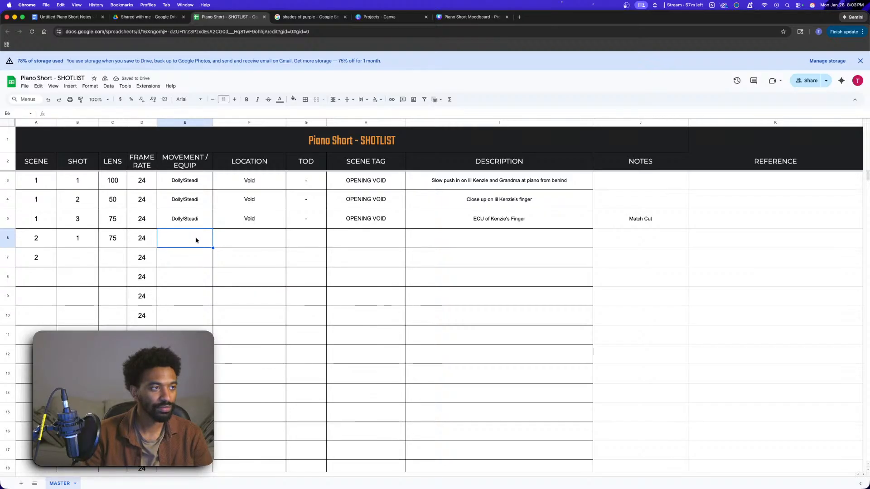
{"action": "left_click", "coordinate": [183, 221]}
{"action": "double_click", "coordinate": [184, 220]}
{"action": "key", "text": "super+a"}
{"action": "type", "text": "Sticks"}
{"action": "key", "text": "Tab"}
{"action": "left_click", "coordinate": [189, 244]}
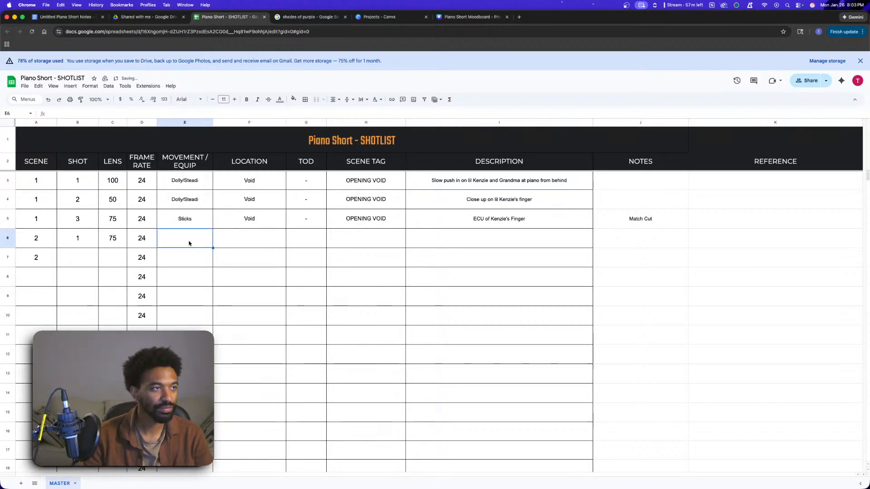
{"action": "type", "text": "Sticks"}
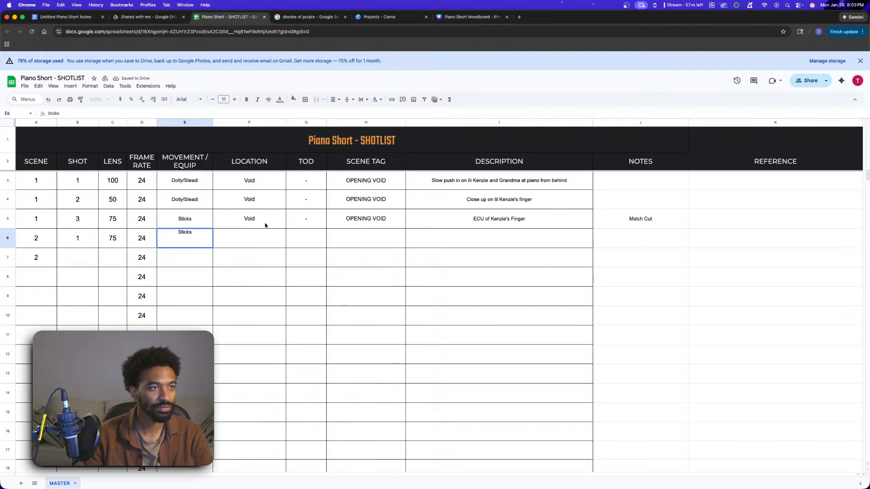
- Enter "Office" as the location and "-" as the time of day for scene 2, shot 1
{"action": "left_click", "coordinate": [246, 238]}
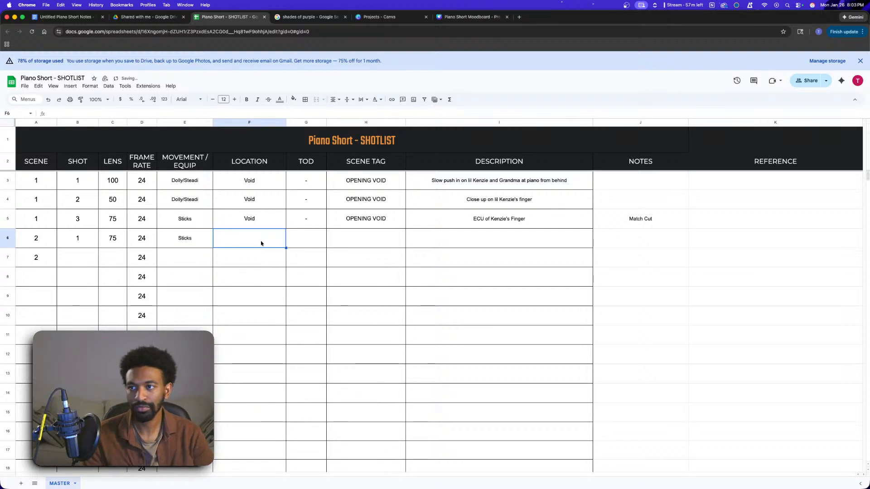
{"action": "double_click", "coordinate": [257, 242]}
{"action": "type", "text": "Office"}
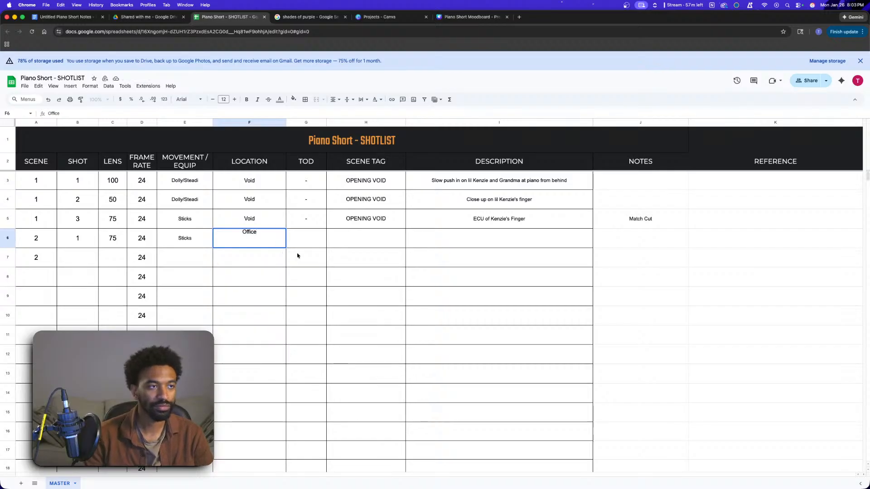
{"action": "left_click", "coordinate": [323, 238]}
{"action": "type", "text": "-"}
- Enter the scene tag "PHONE RINGING" for scene 2, shot 1
{"action": "left_click", "coordinate": [374, 246]}
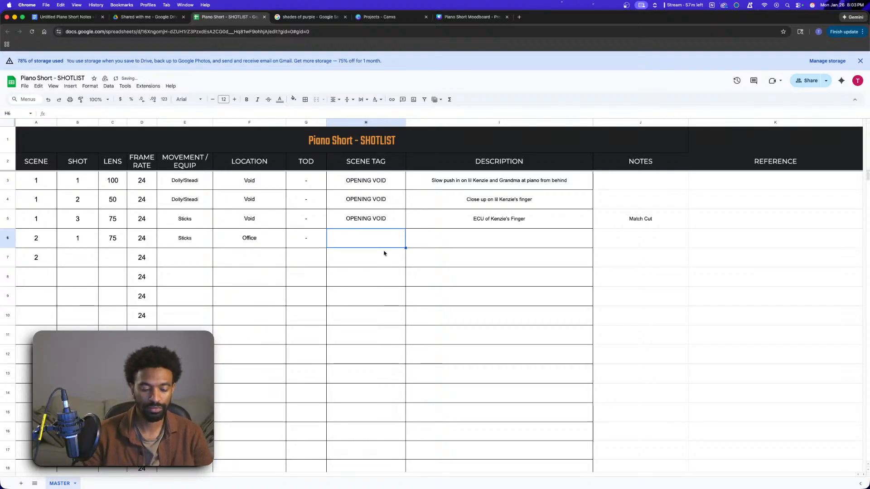
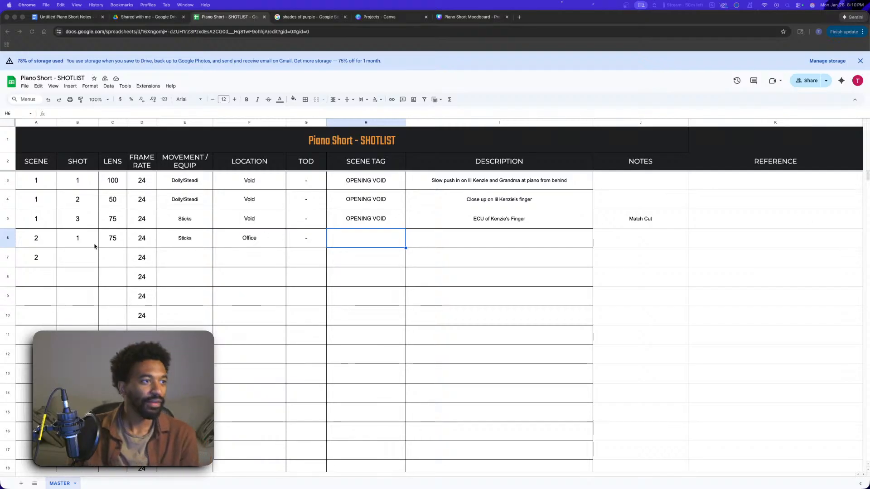
{"action": "left_click", "coordinate": [81, 254]}
{"action": "left_click", "coordinate": [84, 256]}
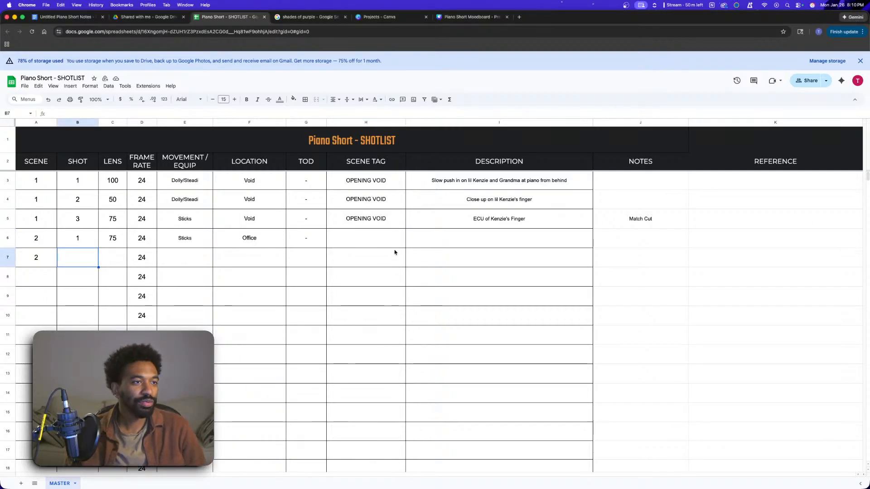
{"action": "left_click", "coordinate": [370, 239]}
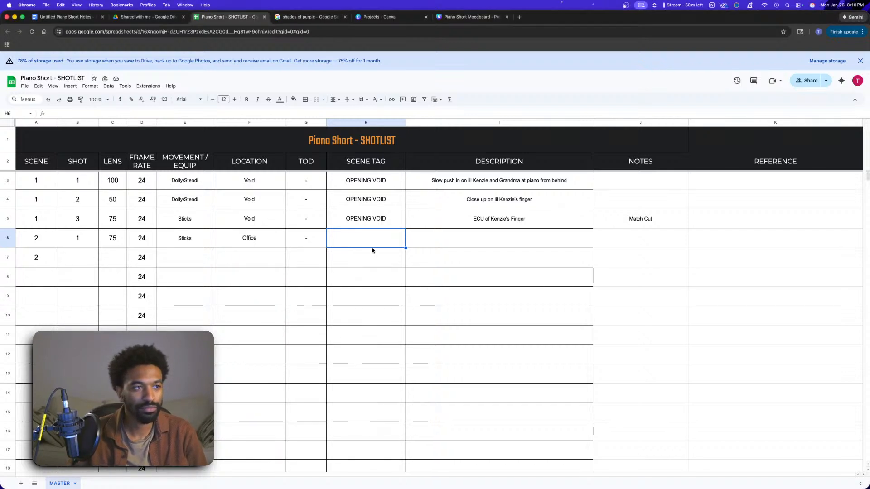
{"action": "type", "text": "Ph"}
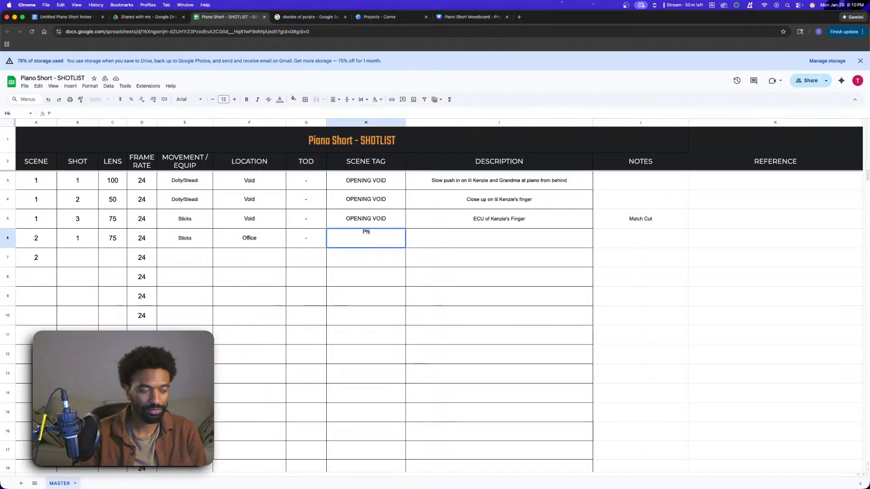
{"action": "type", "text": "one HONE RINGING"}
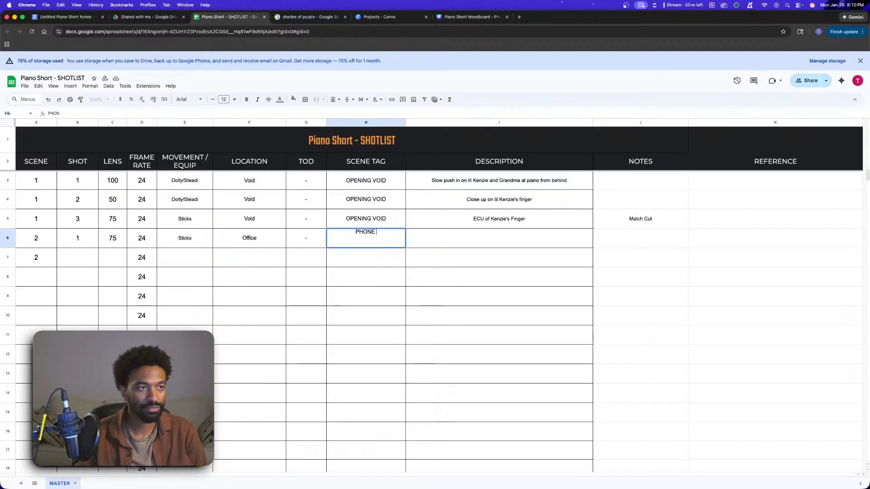
- Enter the description "ECU of Kenzie's Finger" for scene 2, shot 1
{"action": "left_click", "coordinate": [468, 244]}
{"action": "double_click", "coordinate": [507, 243]}
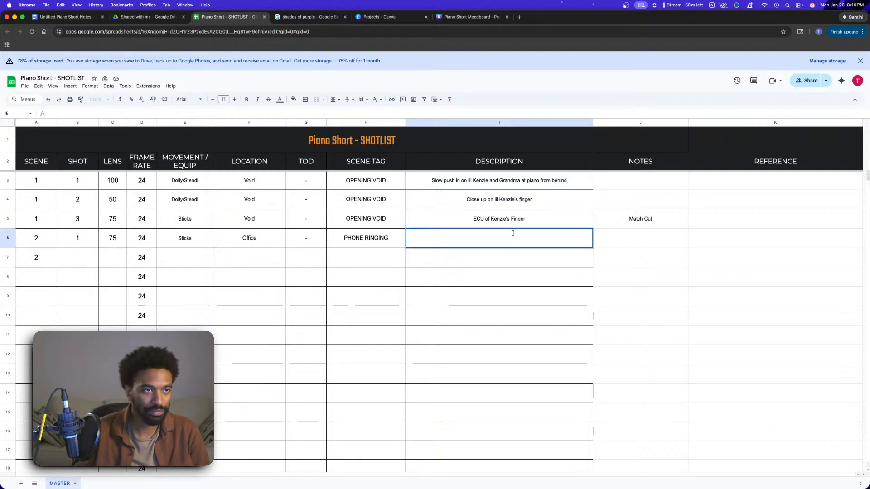
{"action": "type", "text": "ECU of"}
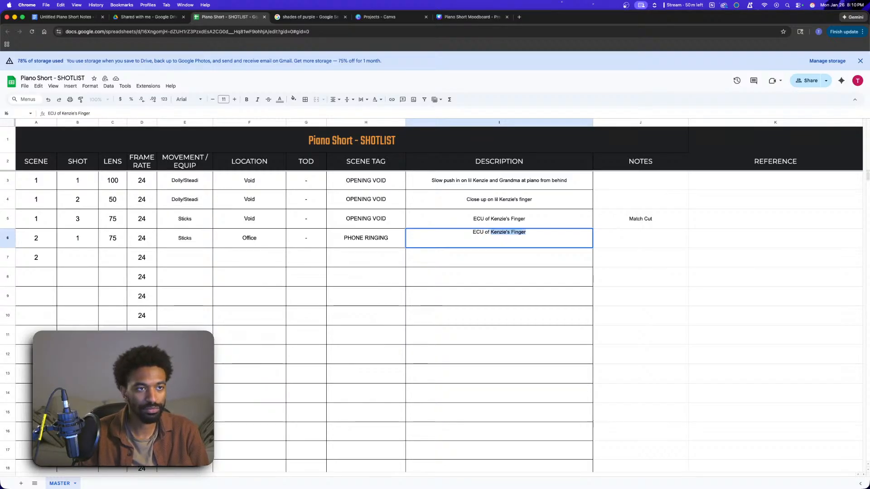
- Change the description of scene 1, shot 3 to "ECU of lil Kenzie's Finger" and that of scene 2, shot 1 to "ECU of McKenzie's Finger"
{"action": "left_click", "coordinate": [491, 220]}
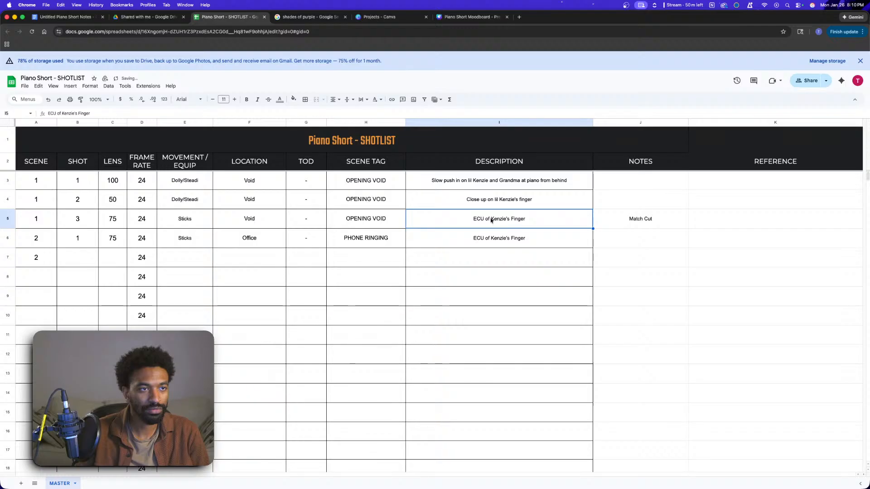
{"action": "double_click", "coordinate": [490, 219]}
{"action": "type", "text": "lil"}
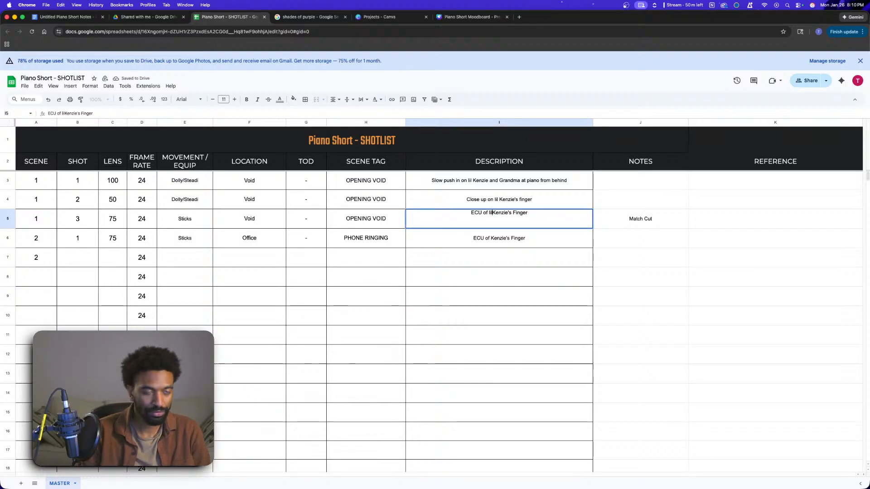
{"action": "left_click", "coordinate": [536, 240]}
{"action": "double_click", "coordinate": [513, 240]}
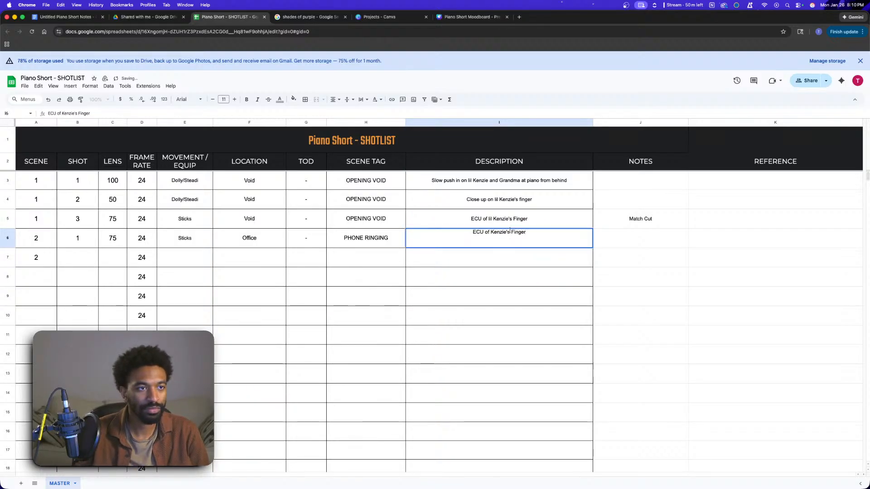
{"action": "left_click", "coordinate": [491, 232]}
{"action": "type", "text": "Mc"}
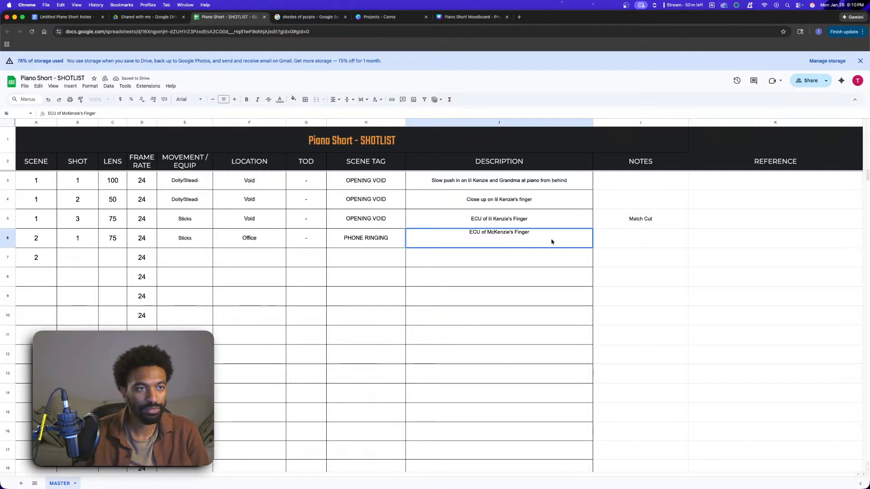
- Extend the description of scene 2, shot 1 to "ECU of McKenzie's Finger tapping the phone"
{"action": "left_click", "coordinate": [550, 281]}
{"action": "double_click", "coordinate": [533, 240]}
{"action": "left_click_drag", "start_coordinate": [530, 232], "coordinate": [507, 232]}
{"action": "left_click", "coordinate": [529, 233]}
{"action": "type", "text": "tapping the phone"}
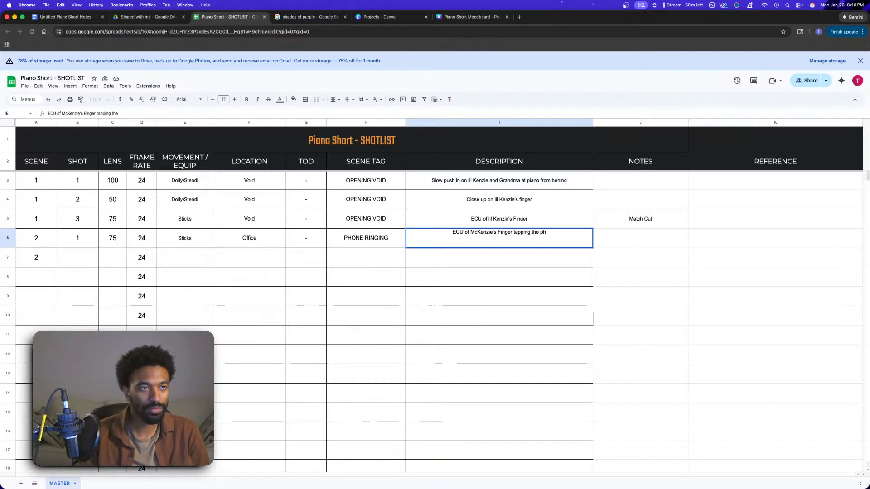
- Copy the "Match Cut" note from scene 1, shot 3 to scene 2, shot 1
{"action": "left_click", "coordinate": [638, 242]}
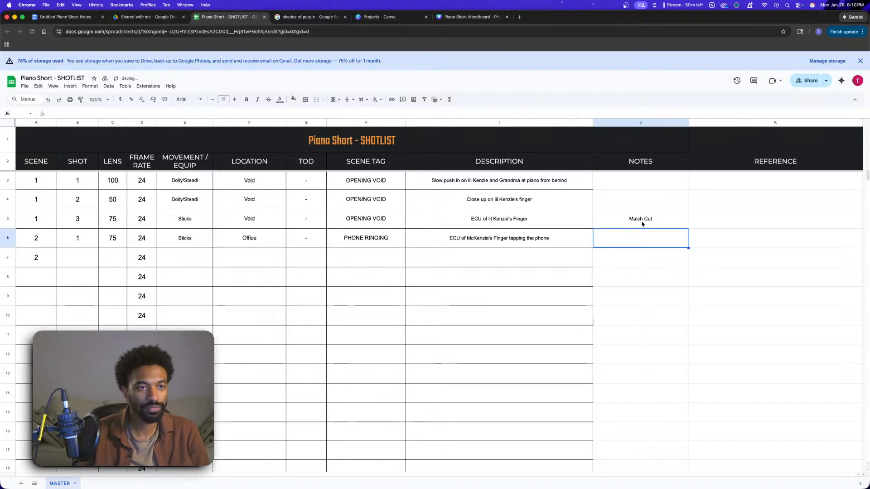
{"action": "left_click", "coordinate": [642, 225]}
{"action": "left_click_drag", "start_coordinate": [688, 229], "coordinate": [687, 247]}
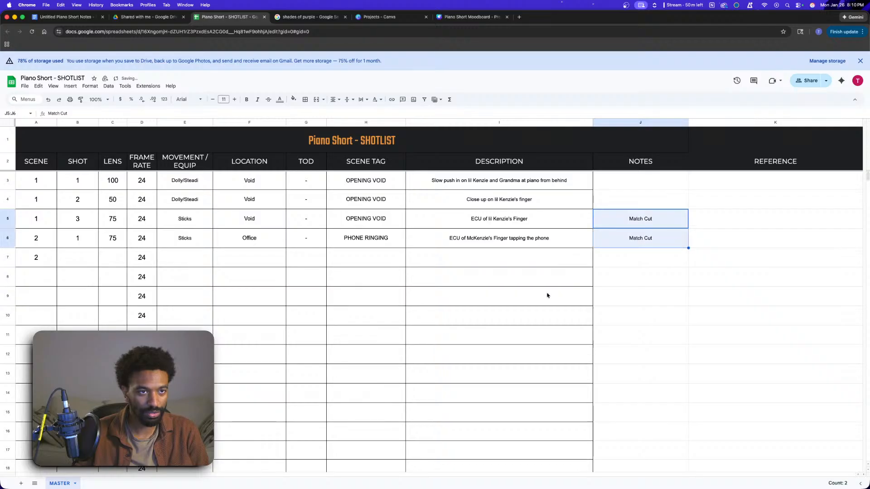
{"action": "left_click", "coordinate": [549, 290]}
- Append ", then pulling it up to her face" to the description of scene 2, shot 1
{"action": "left_click", "coordinate": [94, 254]}
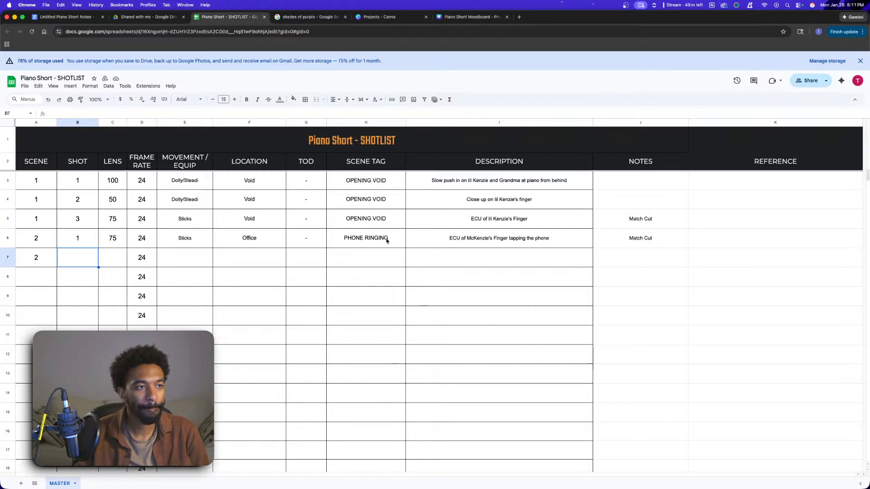
{"action": "double_click", "coordinate": [561, 240]}
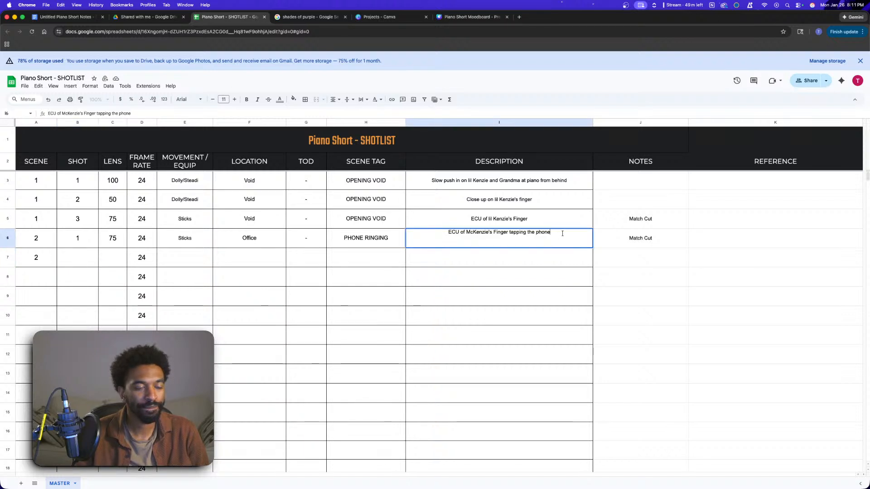
{"action": "type", "text": ", then pul"}
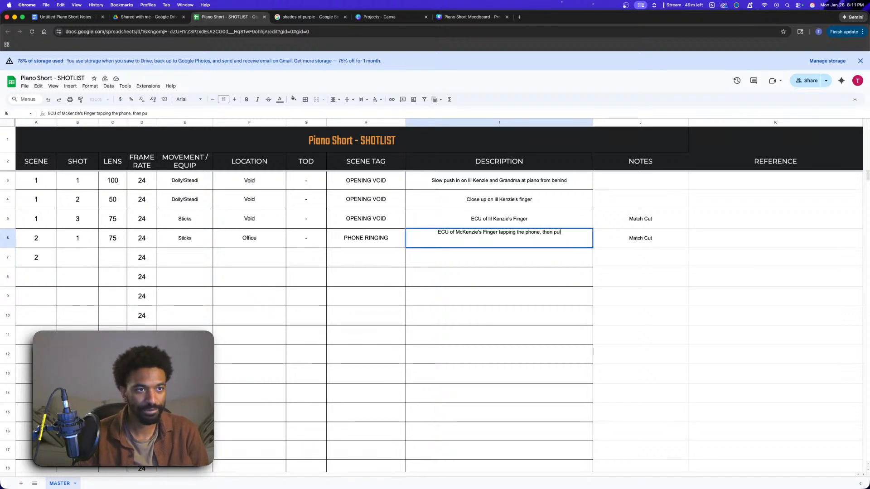
{"action": "type", "text": "ling it up to her "}
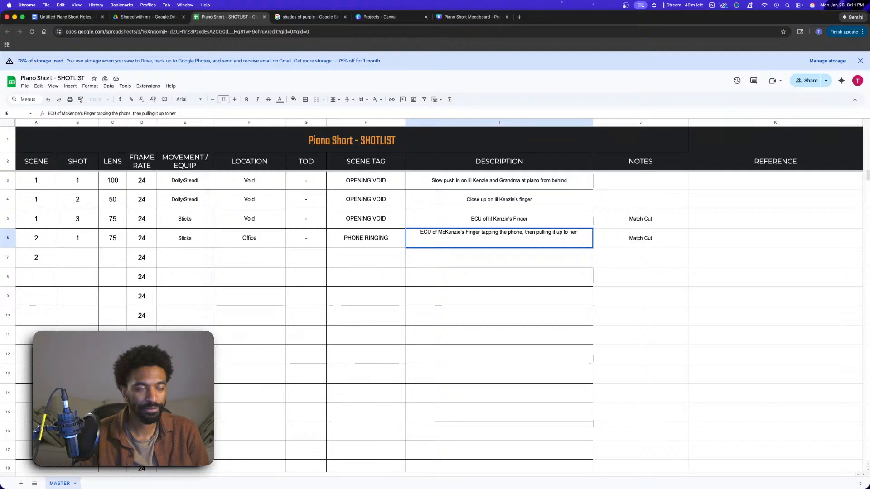
{"action": "type", "text": "pace"}
{"action": "key", "text": "Return"}
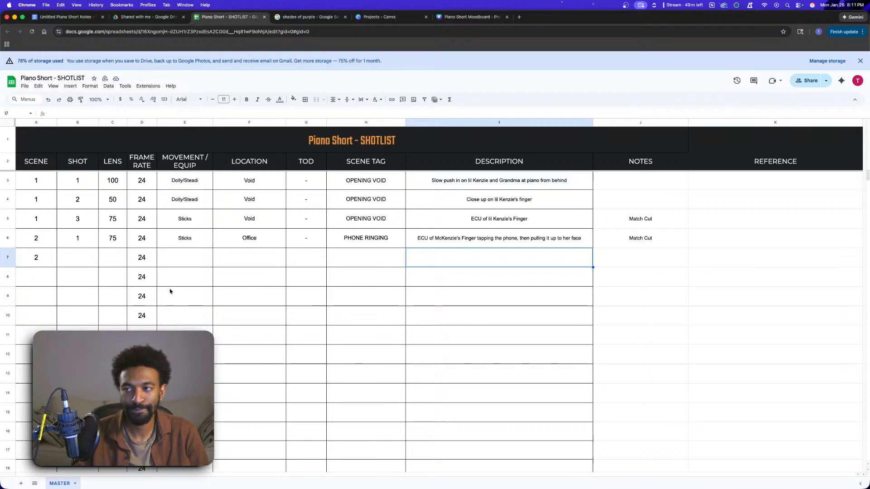
- Fill in the second scene 2 row with shot 2, lens 18, movement "Sticks" and location "Office"
{"action": "left_click", "coordinate": [76, 260]}
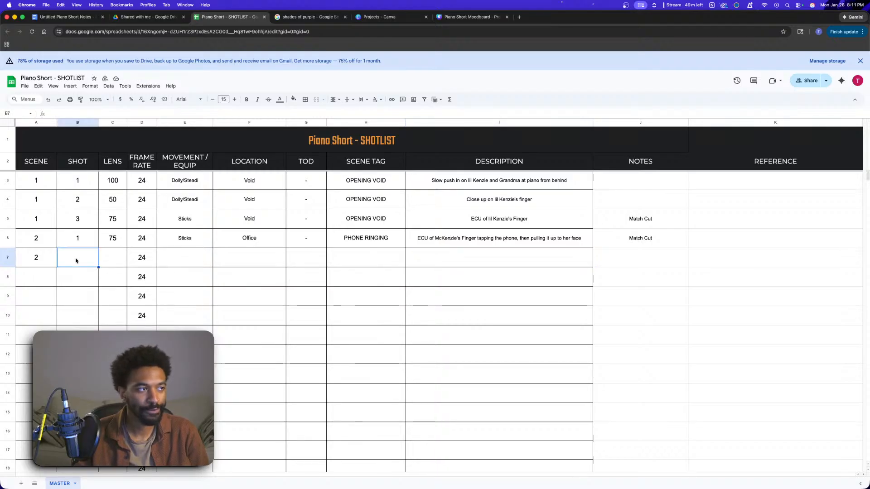
{"action": "type", "text": "2"}
{"action": "left_click", "coordinate": [117, 262]}
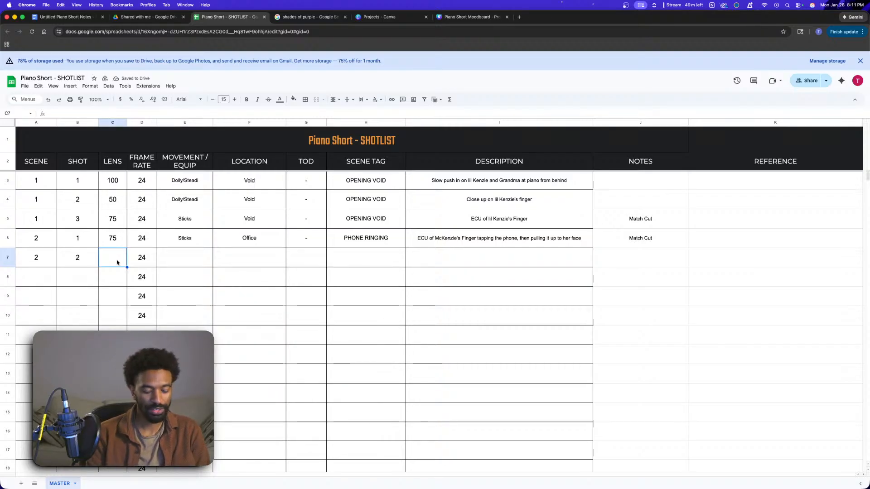
{"action": "type", "text": "18"}
{"action": "left_click", "coordinate": [176, 261]}
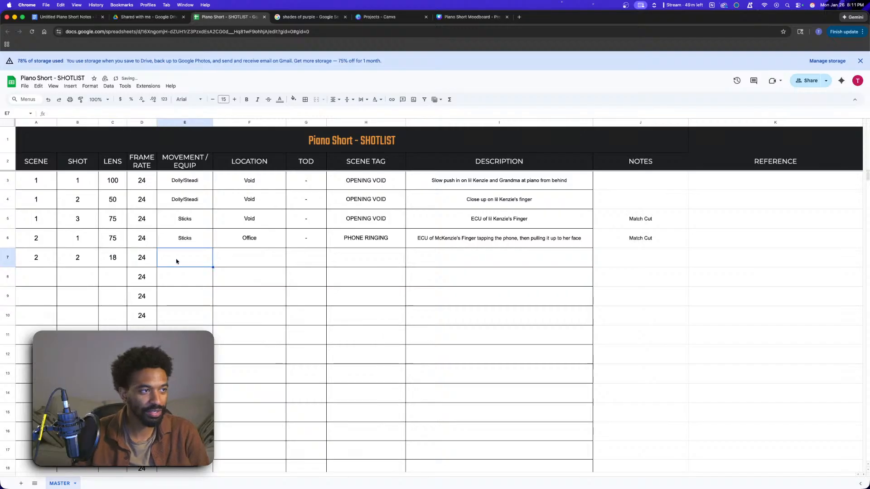
{"action": "type", "text": "st"}
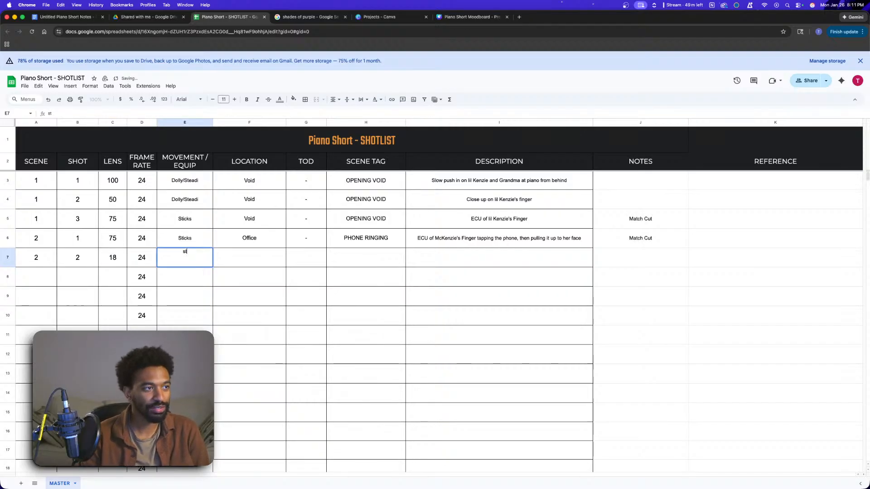
{"action": "type", "text": "icks"}
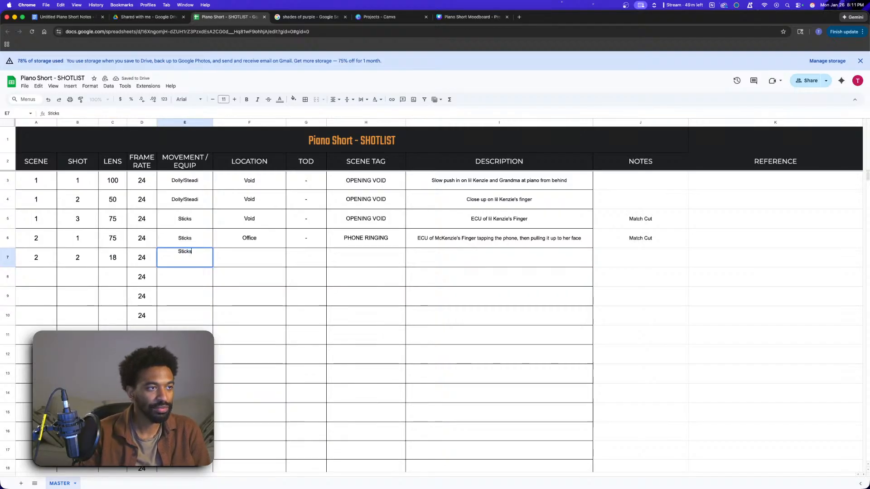
{"action": "left_click", "coordinate": [255, 262]}
{"action": "type", "text": "Office"}
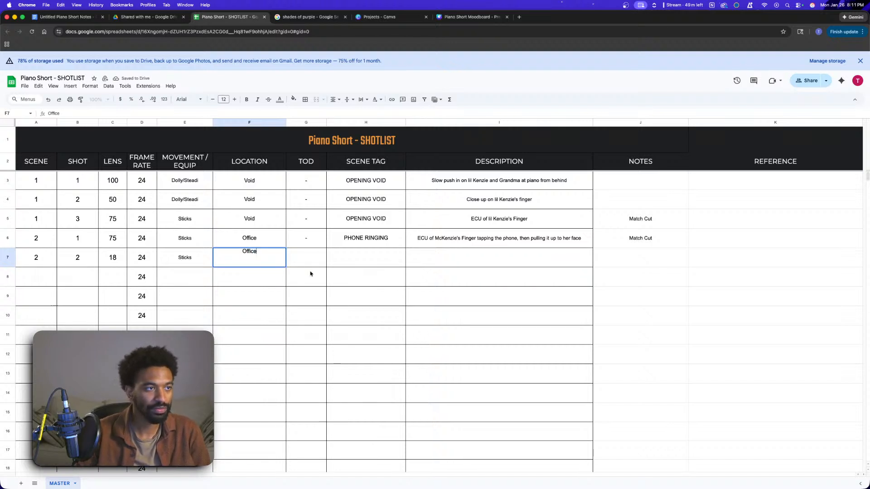
- Set the time of day to "D" for scene 2, shots 1 and 2
{"action": "left_click", "coordinate": [311, 236]}
{"action": "type", "text": "Day"}
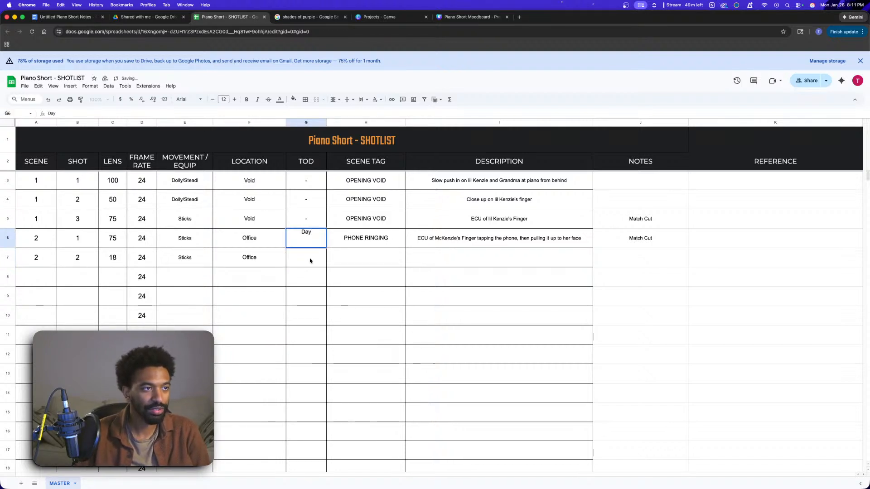
{"action": "left_click_drag", "start_coordinate": [314, 232], "coordinate": [300, 232]}
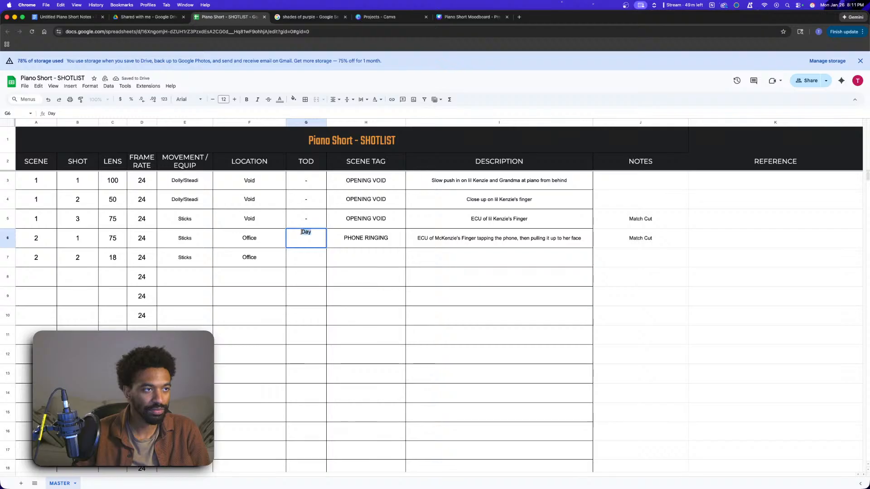
{"action": "type", "text": "D"}
{"action": "key", "text": "Return"}
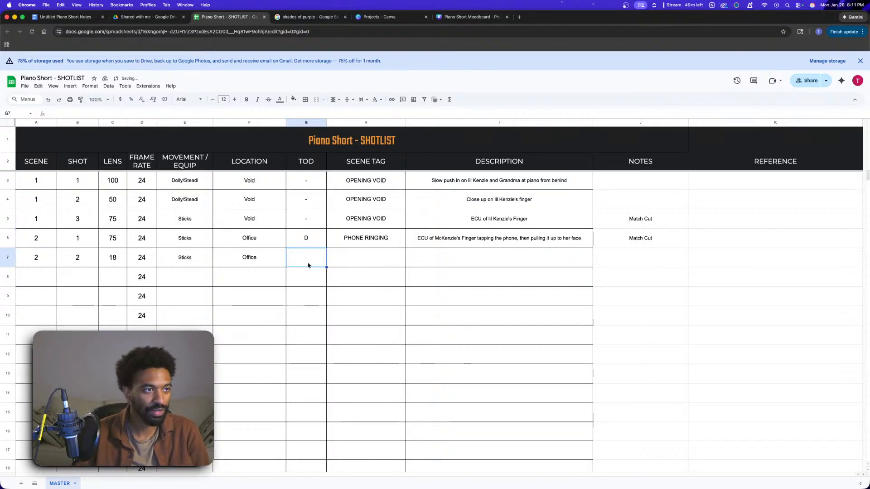
{"action": "type", "text": "D"}
{"action": "key", "text": "Tab"}
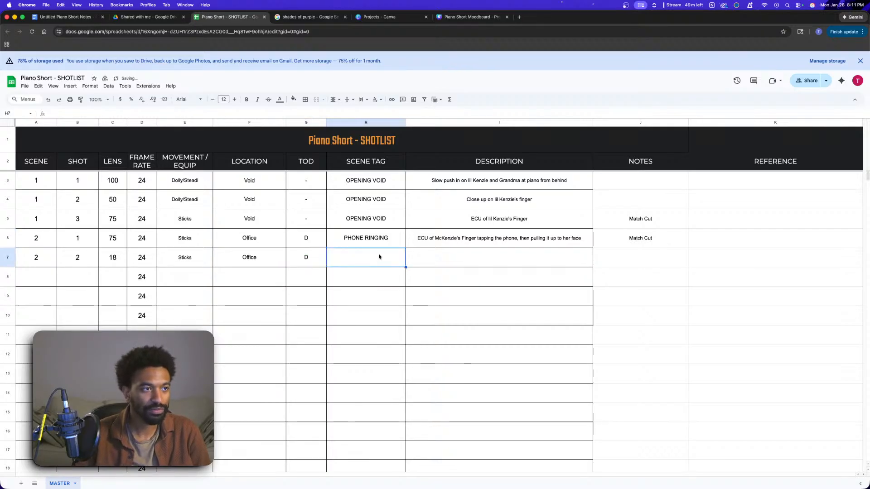
- Copy the "PHONE RINGING" tag to scene 2, shot 2 and describe the shot as "High angle wide of the office"
{"action": "left_click", "coordinate": [381, 244]}
{"action": "left_click_drag", "start_coordinate": [405, 248], "coordinate": [406, 264]}
{"action": "left_click", "coordinate": [431, 261]}
{"action": "type", "text": "High angle wi"}
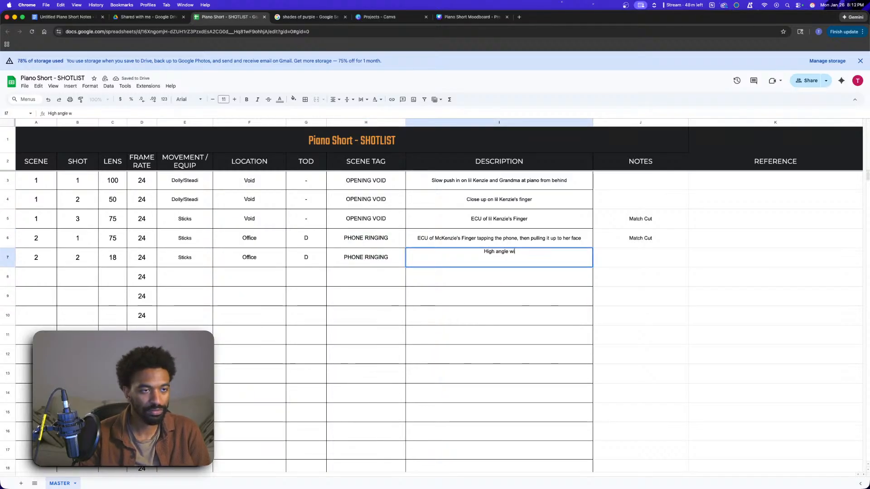
{"action": "type", "text": "de of the office"}
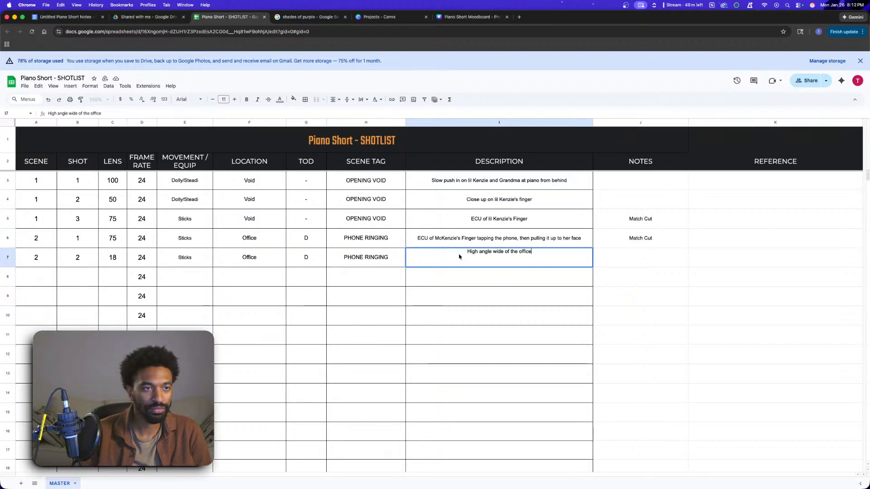
{"action": "left_click", "coordinate": [487, 317]}
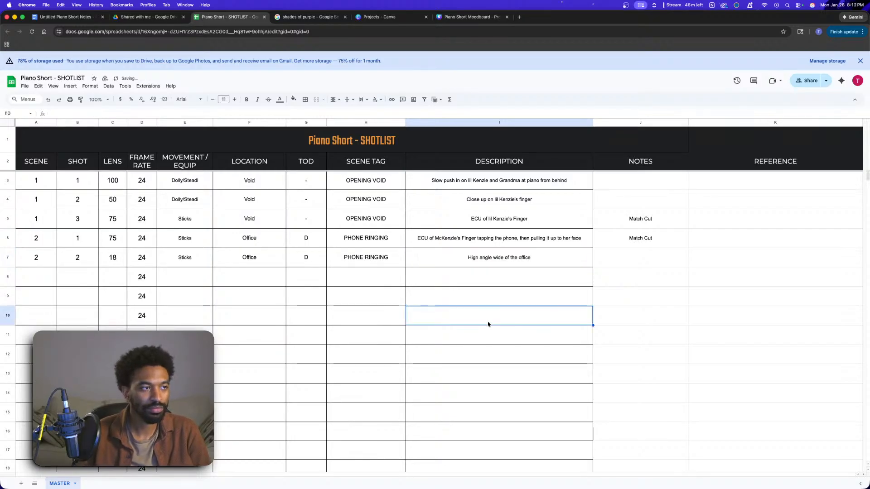
- Start a new row for scene 3, shot 1 with lens "35-300"
{"action": "left_click", "coordinate": [50, 283]}
{"action": "type", "text": "3"}
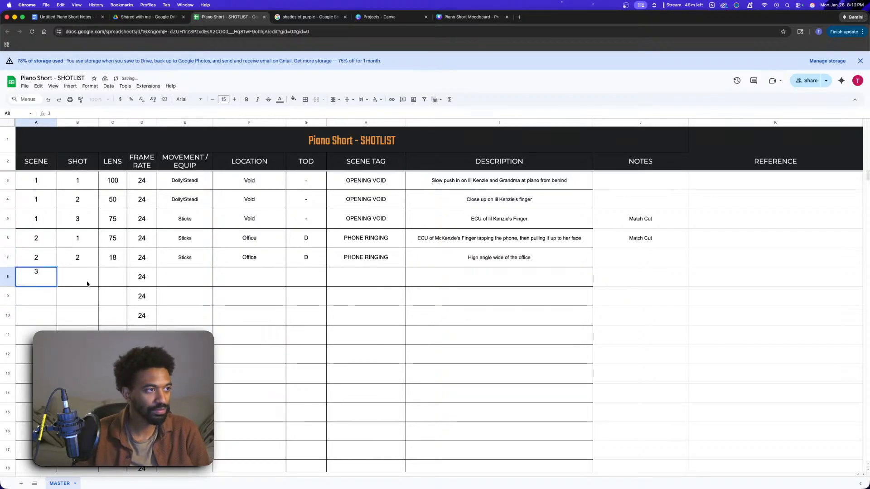
{"action": "left_click", "coordinate": [87, 282]}
{"action": "type", "text": "1"}
{"action": "left_click", "coordinate": [124, 279]}
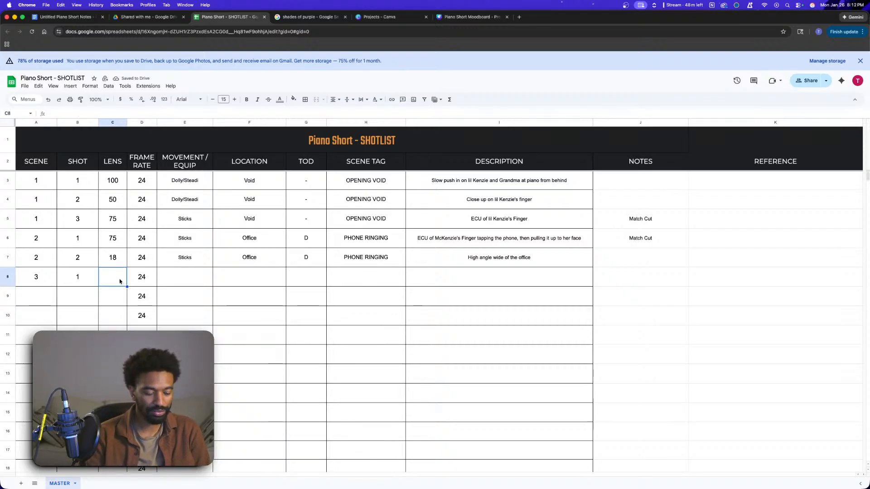
{"action": "type", "text": "35-300"}
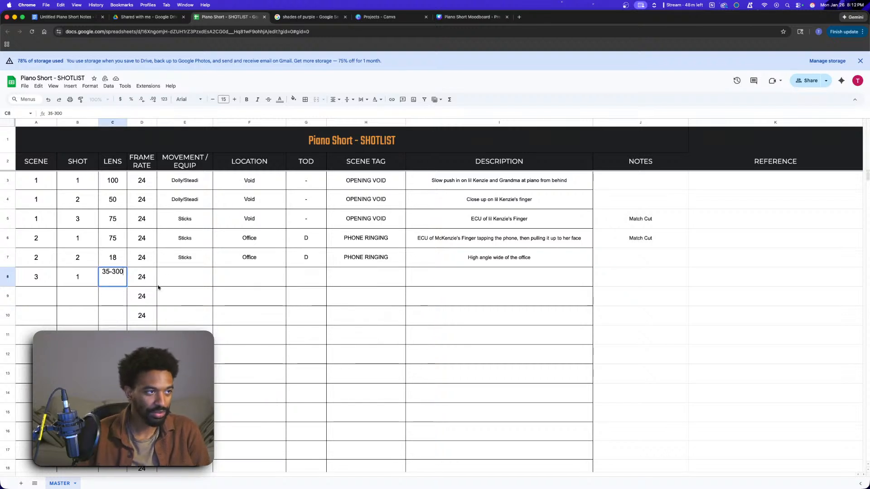
- Enter "Sticks" as the movement and "Office" as the location for scene 3, shot 1
{"action": "left_click", "coordinate": [176, 281]}
{"action": "double_click", "coordinate": [185, 279]}
{"action": "type", "text": "Sticks"}
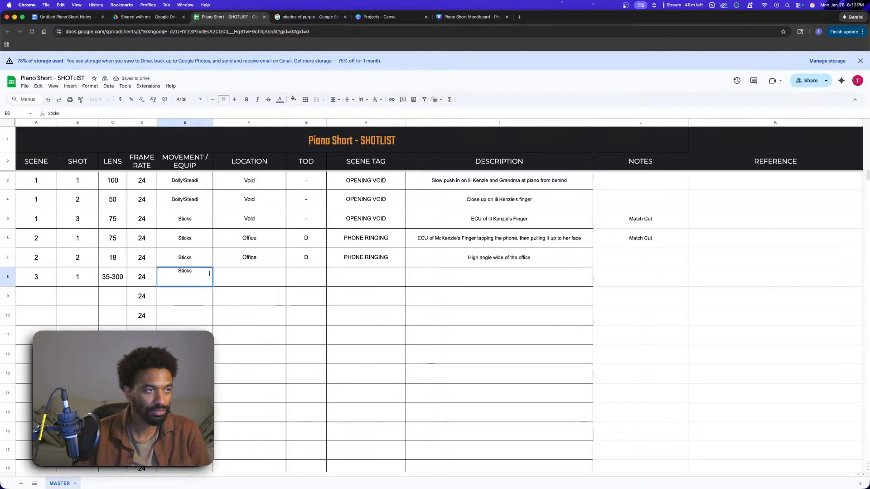
{"action": "left_click", "coordinate": [243, 278]}
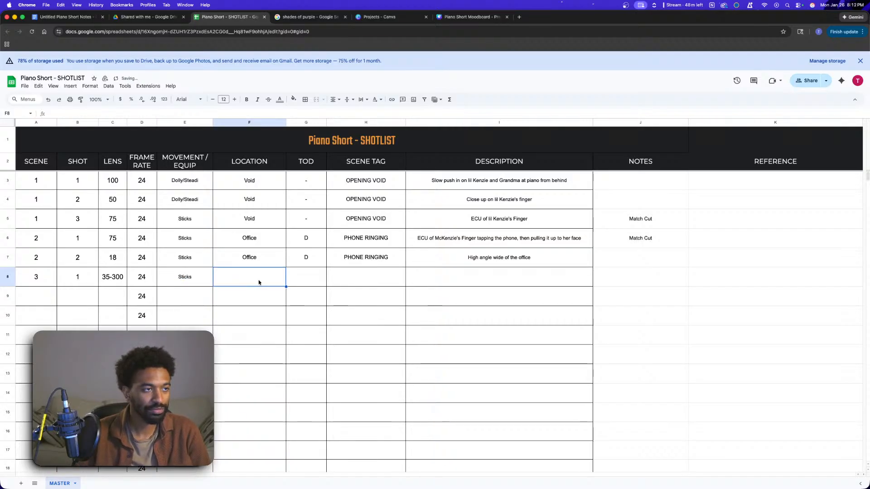
{"action": "type", "text": "Office"}
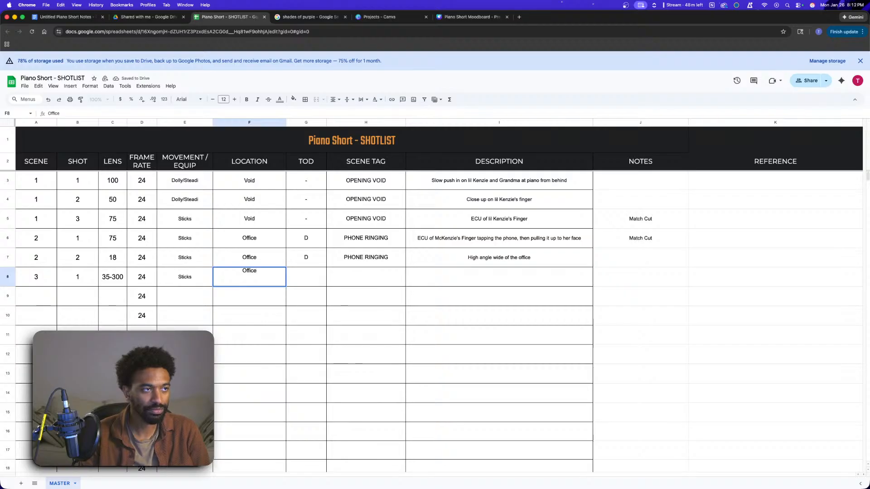
- Change the location of scene 2, shots 1 and 2 to "Shared Office"
{"action": "left_click", "coordinate": [243, 237]}
{"action": "double_click", "coordinate": [243, 233]}
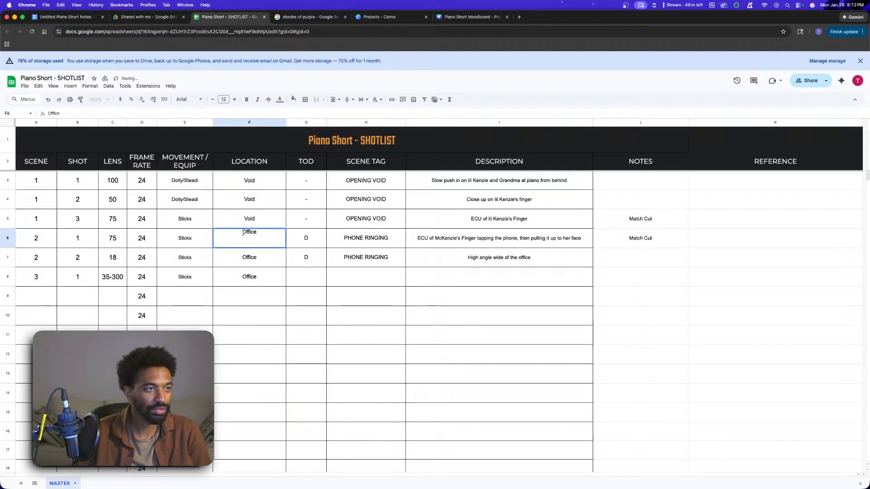
{"action": "type", "text": "Shared"}
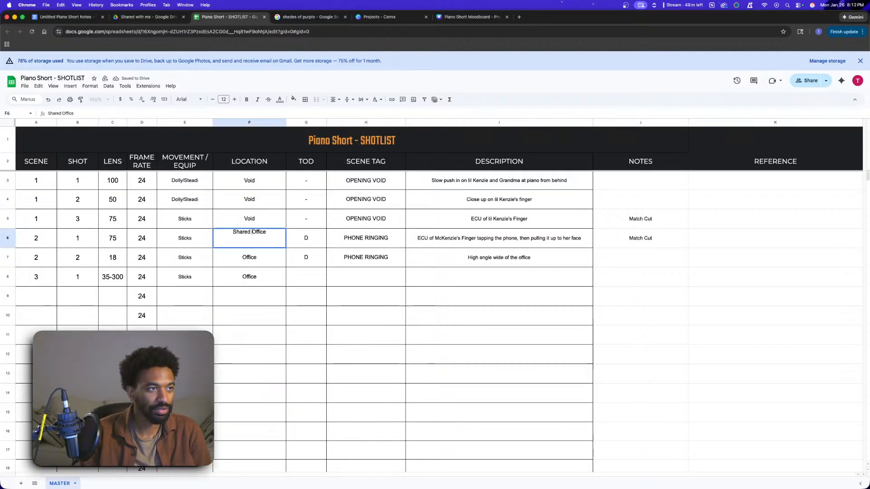
{"action": "left_click", "coordinate": [244, 263]}
{"action": "left_click", "coordinate": [256, 242]}
{"action": "left_click_drag", "start_coordinate": [286, 248], "coordinate": [283, 268]}
- Change the location of scene 3, shot 1 to "Office Hallway"
{"action": "left_click", "coordinate": [251, 284]}
{"action": "double_click", "coordinate": [251, 280]}
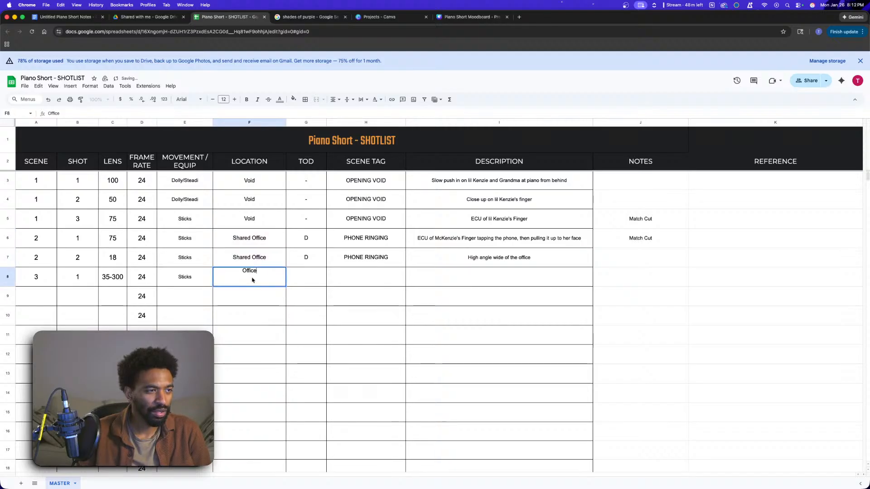
{"action": "double_click", "coordinate": [262, 273]}
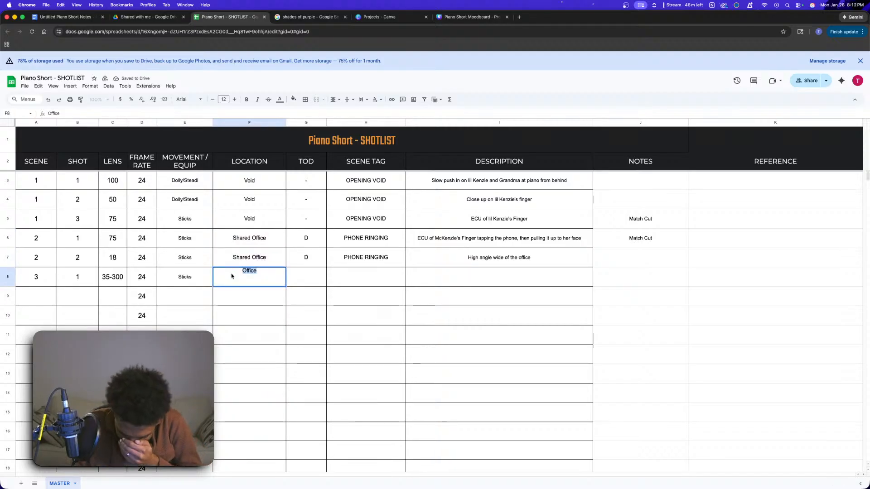
{"action": "left_click", "coordinate": [269, 278]}
{"action": "type", "text": "Ho"}
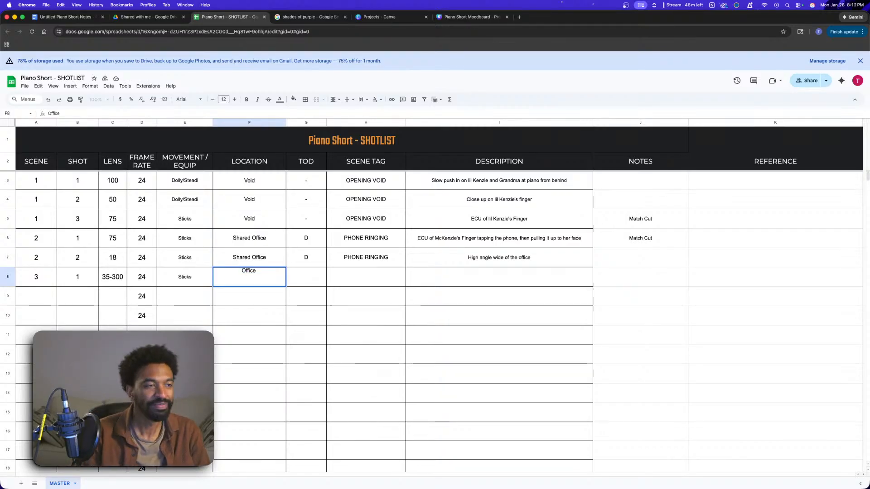
{"action": "type", "text": "llway"}
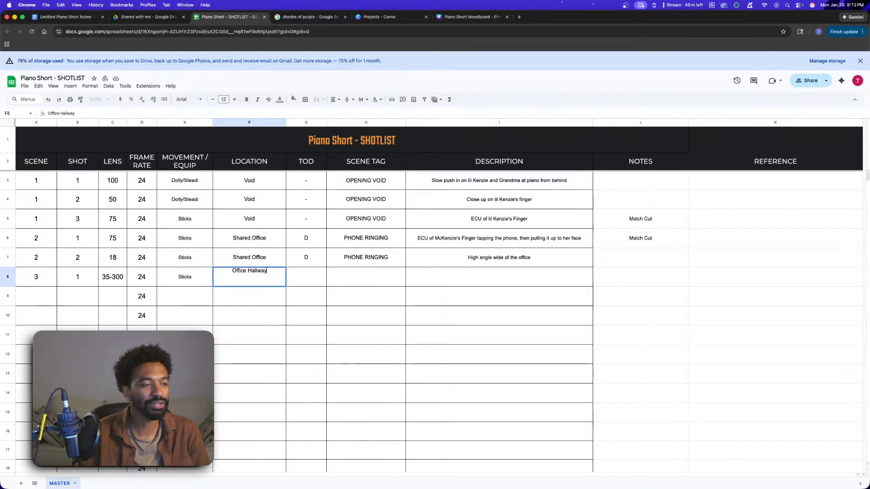
- Enter "D" as the time of day and "INTRO ZOOM CALL" as the scene tag for scene 3, shot 1
{"action": "left_click", "coordinate": [304, 281]}
{"action": "type", "text": "D"}
{"action": "left_click", "coordinate": [369, 285]}
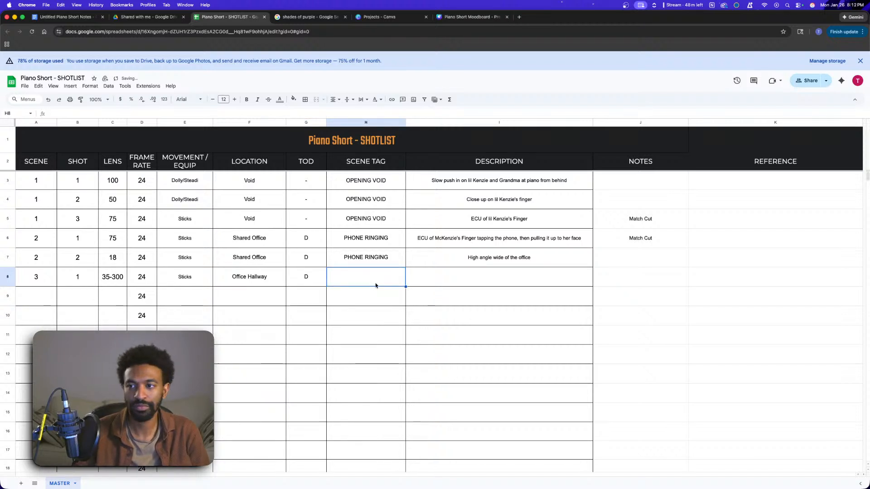
{"action": "double_click", "coordinate": [366, 270]}
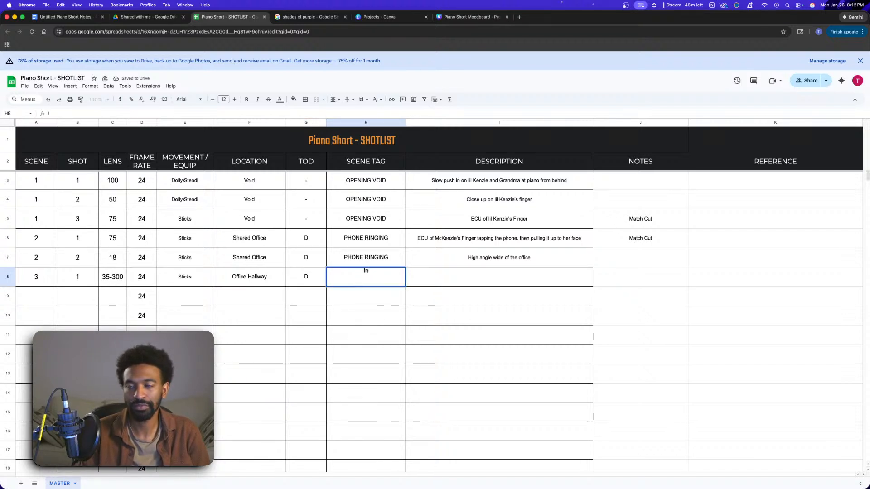
{"action": "type", "text": "Intro"}
{"action": "key", "text": "BackSpace"}
{"action": "key", "text": "BackSpace"}
{"action": "key", "text": "BackSpace"}
{"action": "key", "text": "BackSpace"}
{"action": "key", "text": "BackSpace"}
{"action": "key", "text": "BackSpace"}
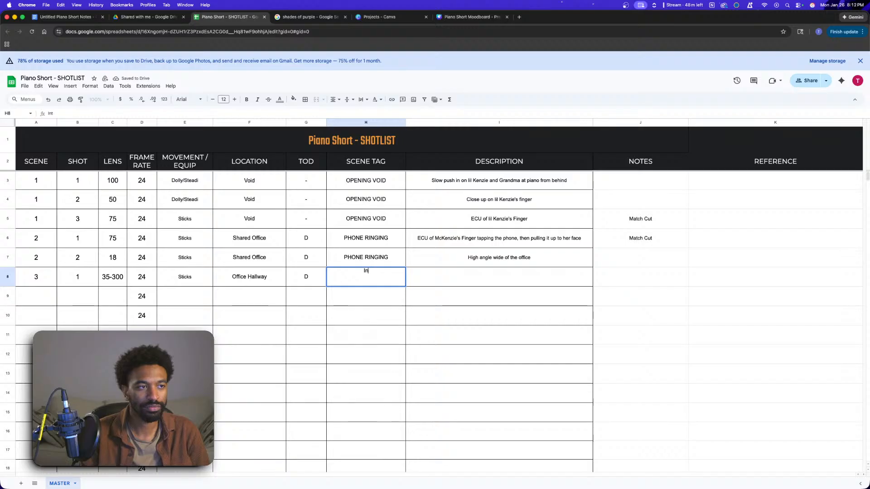
{"action": "type", "text": "ZOOM"}
{"action": "key", "text": "BackSpace"}
{"action": "key", "text": "BackSpace"}
{"action": "key", "text": "BackSpace"}
{"action": "key", "text": "BackSpace"}
{"action": "type", "text": "INTRO ZOOM CALL"}
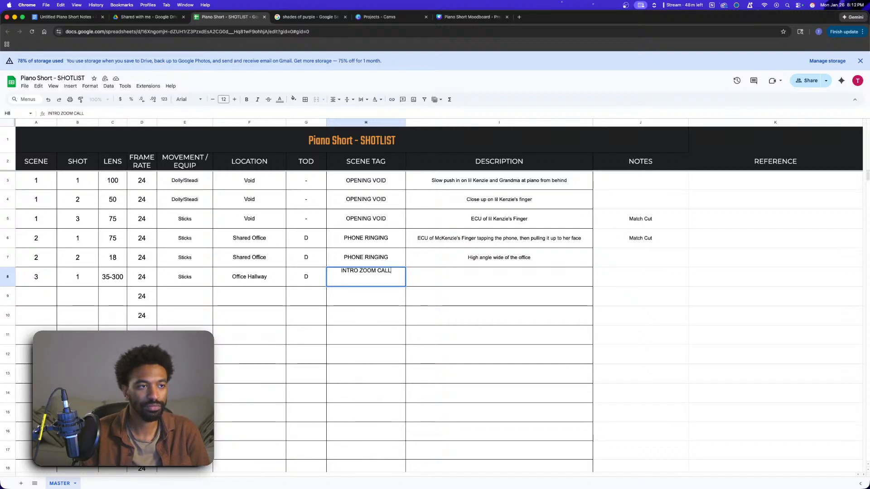
{"action": "key", "text": "Return"}
- Describe scene 3, shot 1 as "Long zoom over the course of the call."
{"action": "left_click", "coordinate": [491, 279]}
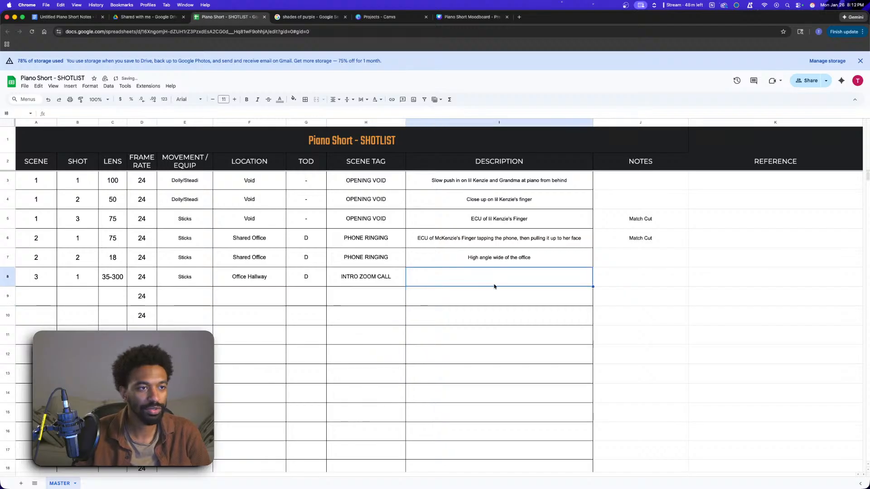
{"action": "type", "text": "Long"}
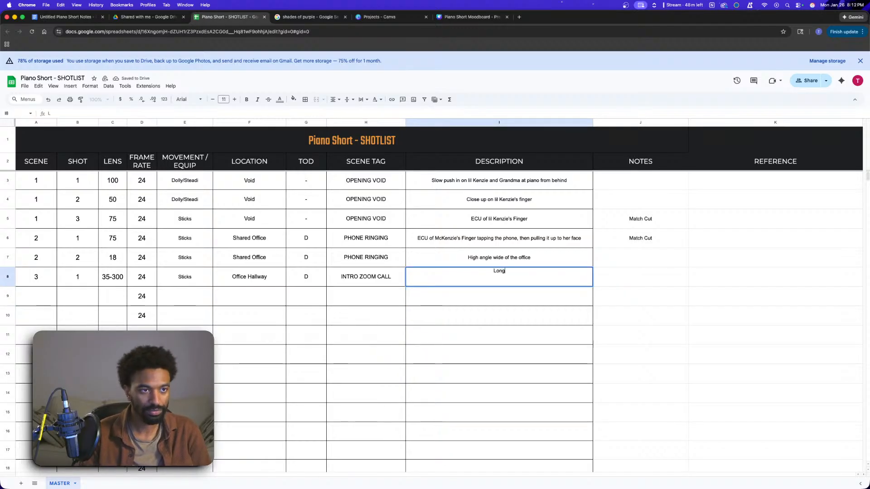
{"action": "type", "text": " zoom over the cou"}
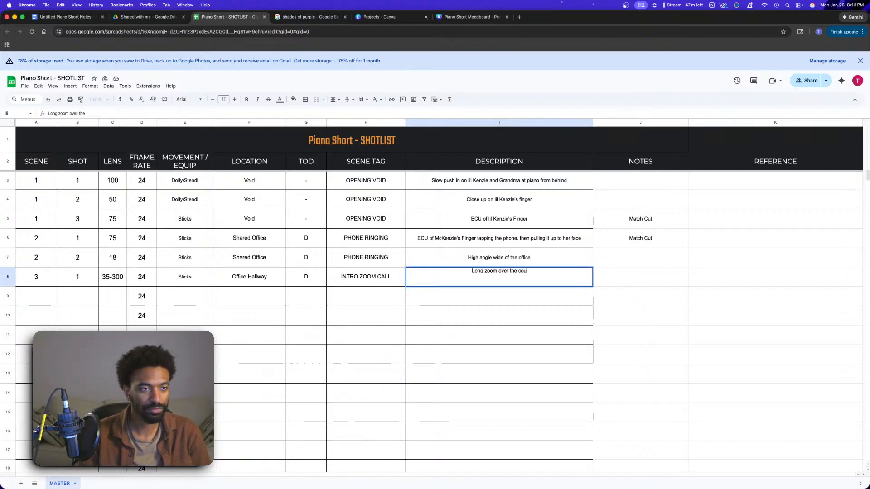
{"action": "type", "text": "rse of the"}
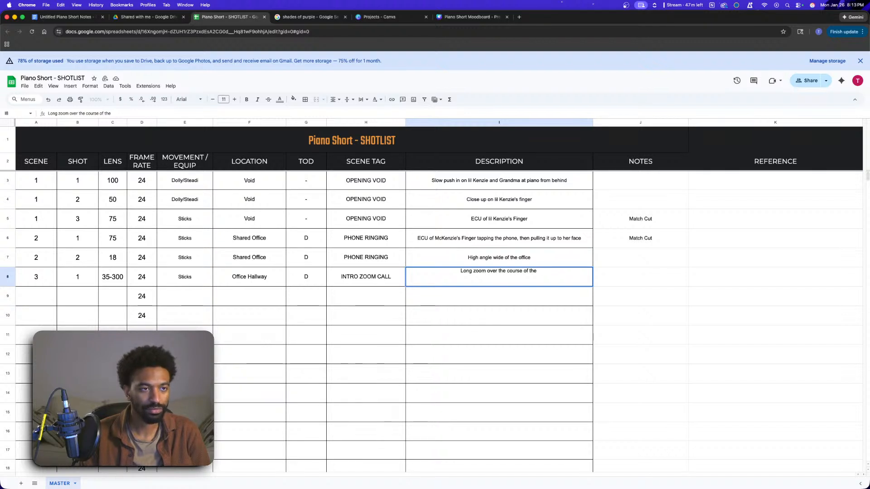
{"action": "type", "text": "call."}
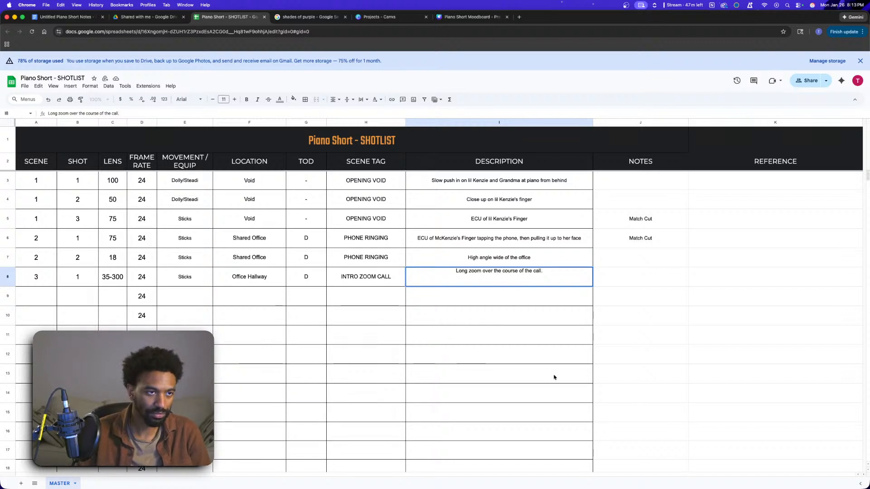
{"action": "left_click", "coordinate": [695, 341]}
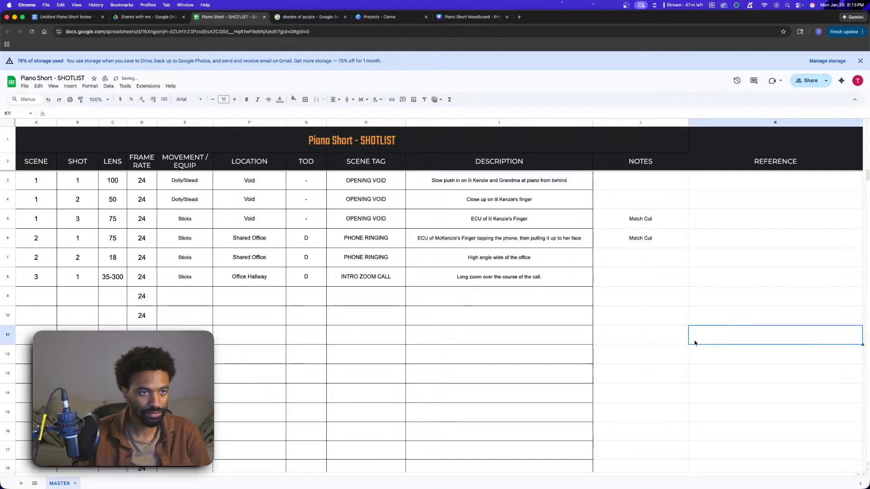
- Start a new row for scene 4, shot 1 with lens "35" and movement "Sticks"
{"action": "left_click", "coordinate": [48, 297]}
{"action": "type", "text": "4"}
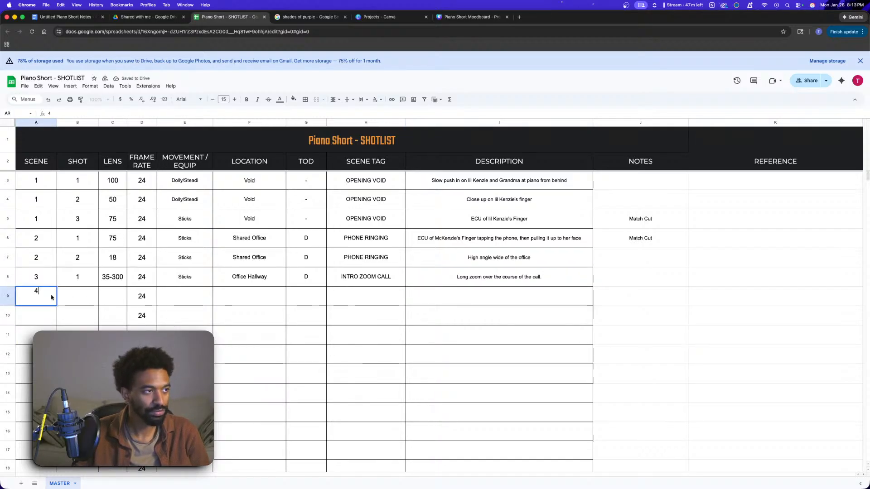
{"action": "key", "text": "Tab"}
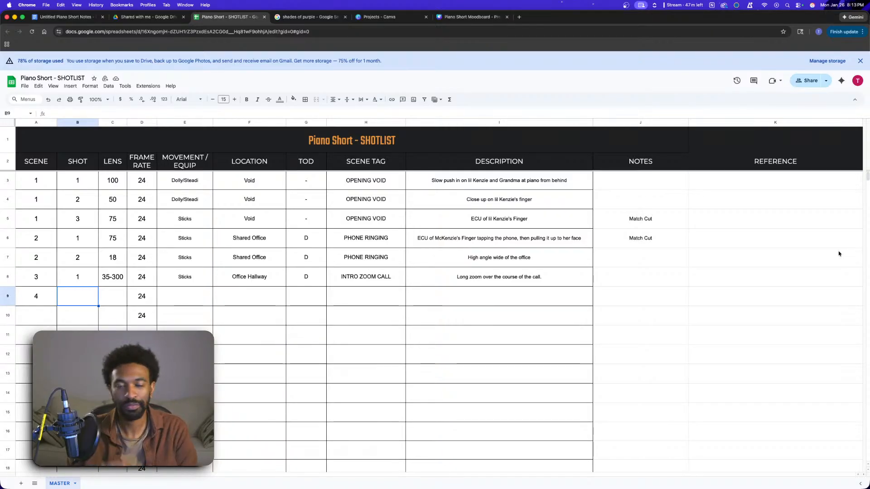
{"action": "type", "text": "1"}
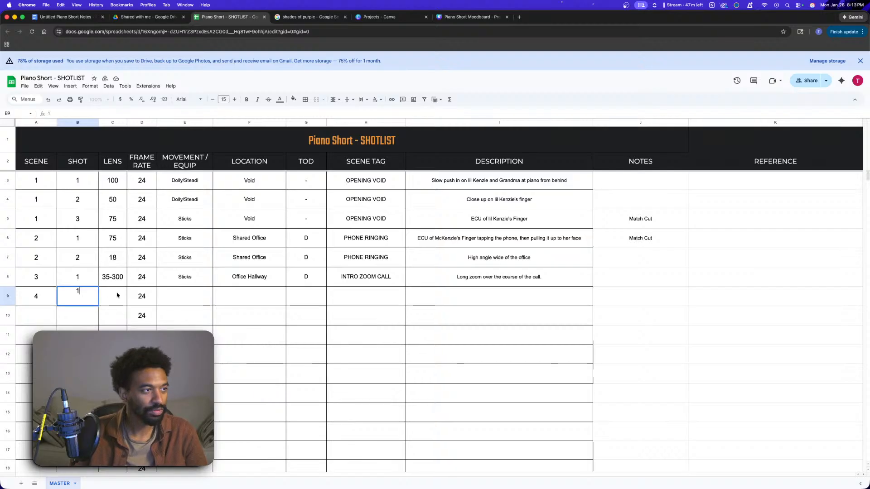
{"action": "left_click", "coordinate": [115, 295]}
{"action": "type", "text": "35"}
{"action": "left_click", "coordinate": [195, 301]}
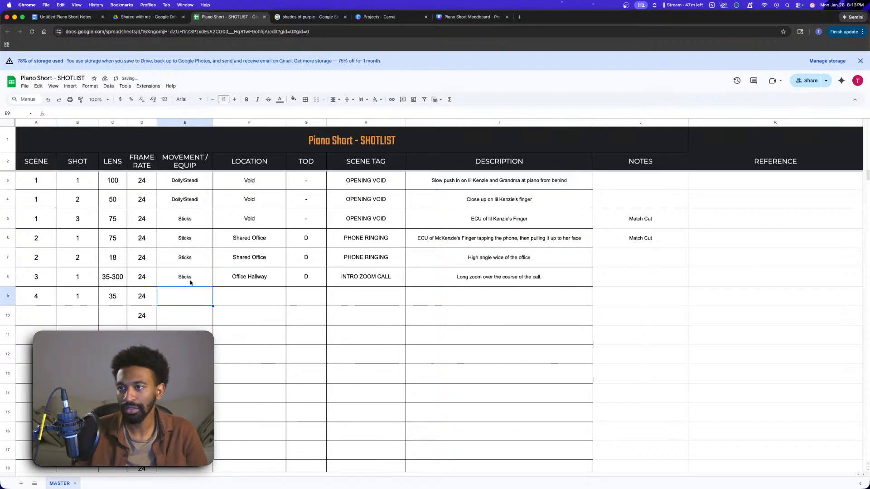
{"action": "type", "text": "Sticks"}
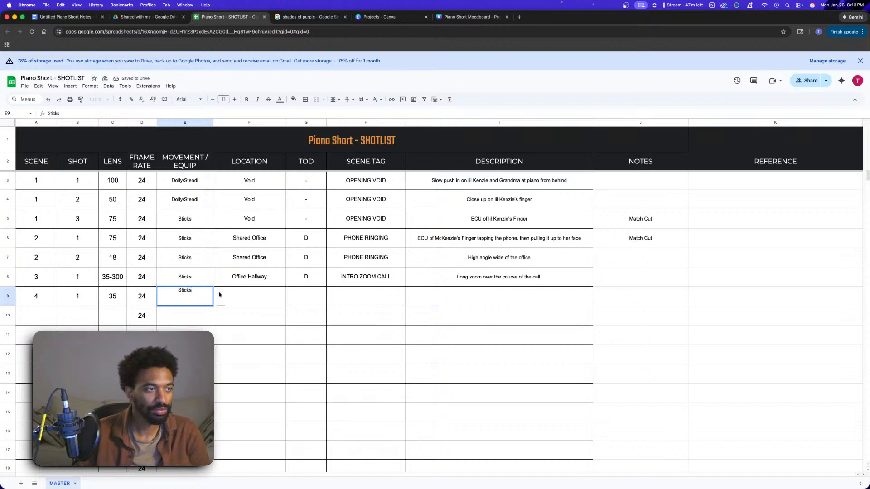
- Enter "Ext. Office" as the location and "N" as the time of day for scene 4, shot 1
{"action": "left_click", "coordinate": [237, 300]}
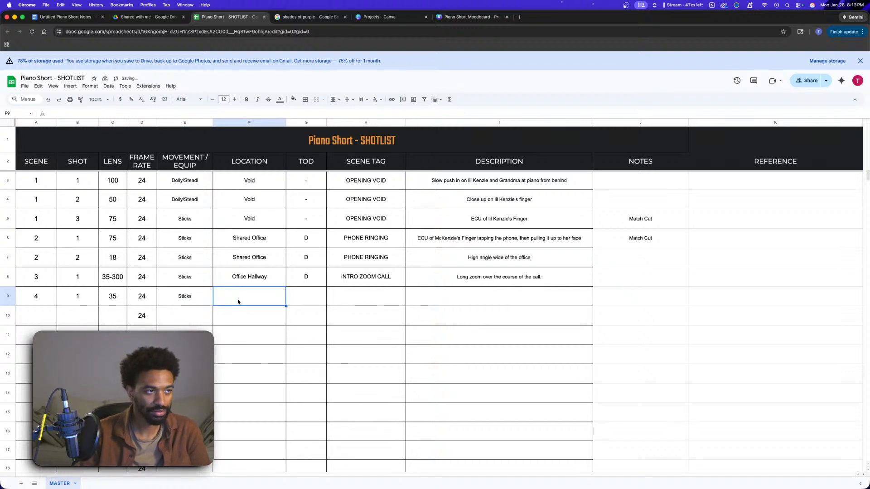
{"action": "type", "text": "Ext. Office"}
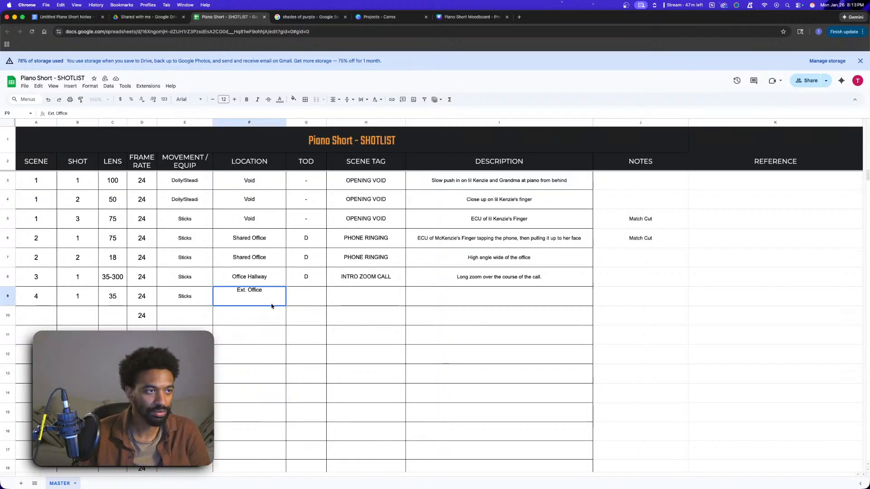
{"action": "left_click", "coordinate": [306, 301]}
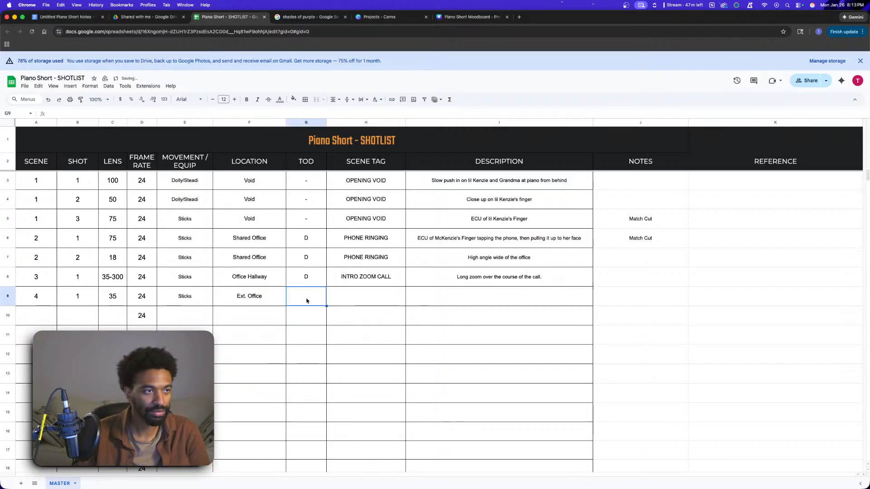
{"action": "type", "text": "N"}
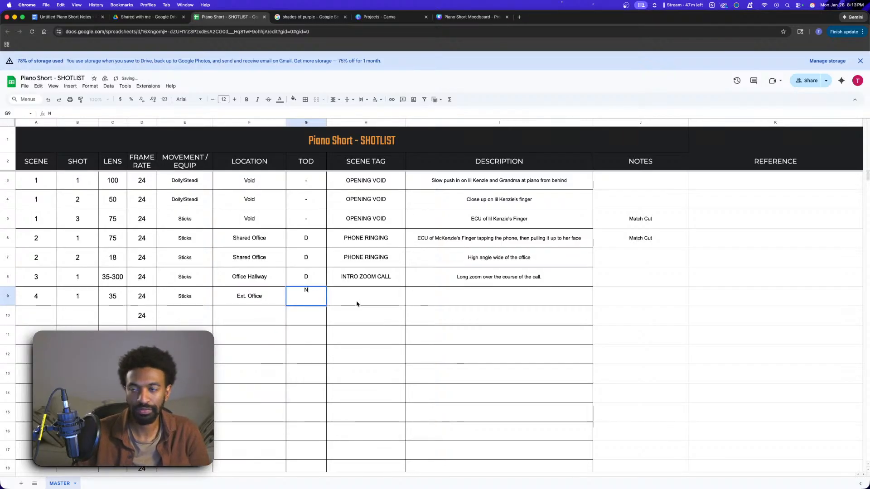
- Enter "LEAVING WORK" as the scene tag for scene 4, shot 1
{"action": "left_click", "coordinate": [381, 297]}
{"action": "double_click", "coordinate": [362, 302]}
{"action": "key", "text": "Caps_Lock"}
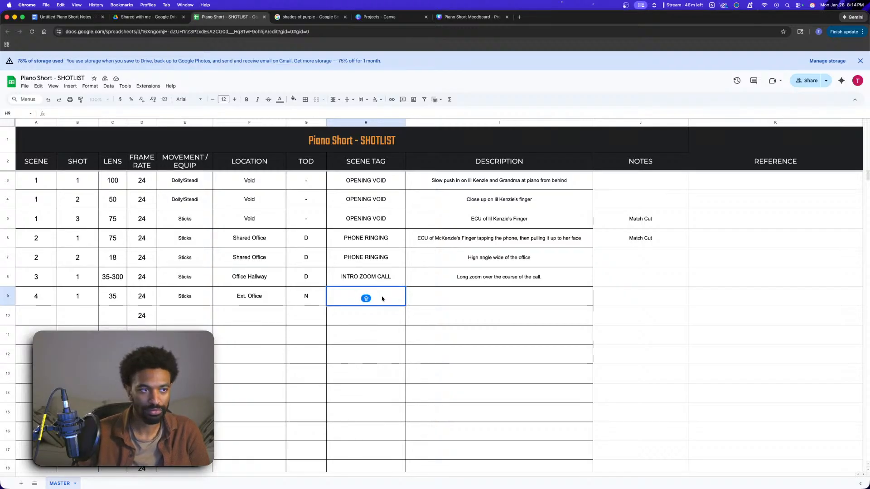
{"action": "type", "text": "LEAVING WORK"}
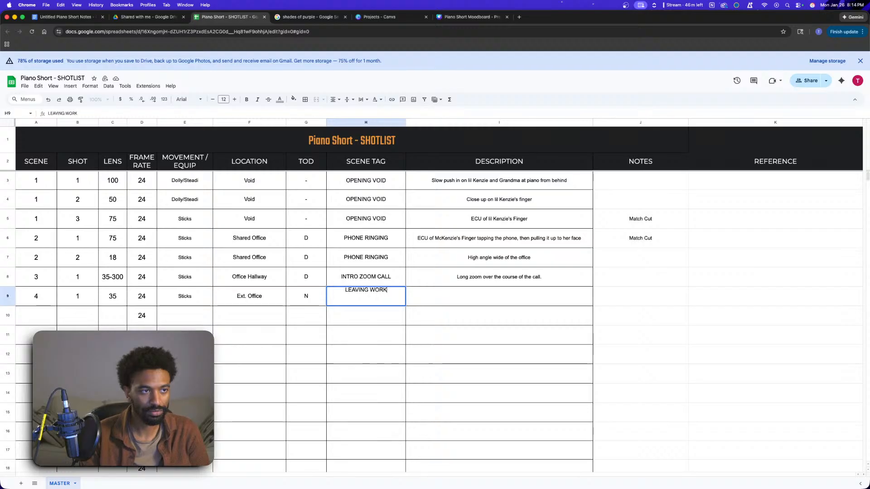
- Describe scene 4, shot 1 as "Pan with her as she leaves"
{"action": "left_click", "coordinate": [482, 295]}
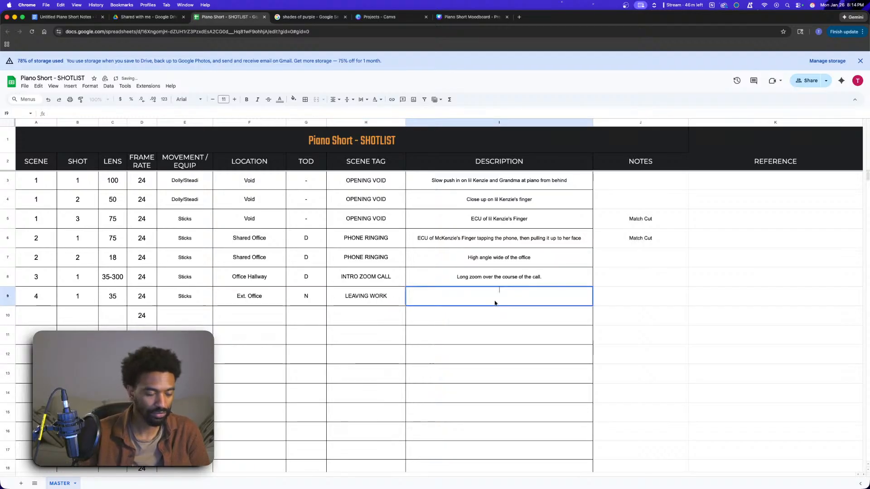
{"action": "type", "text": "Pan with her as she leaves"}
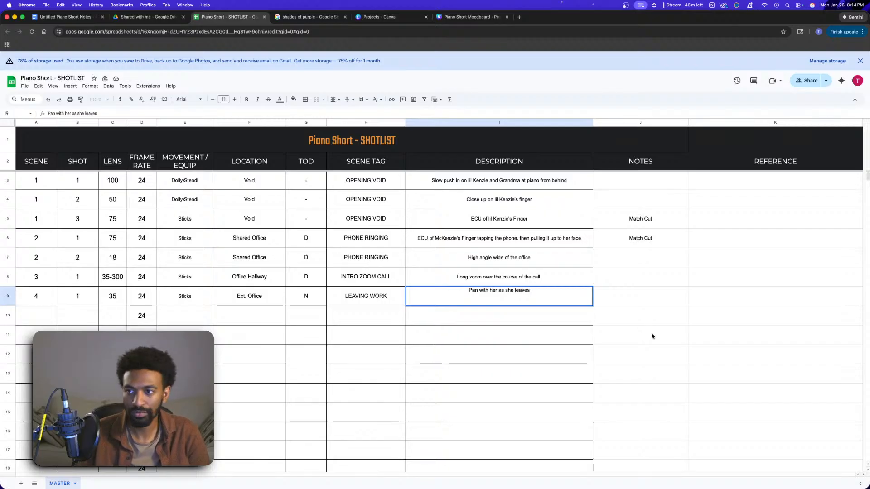
{"action": "left_click", "coordinate": [679, 360]}
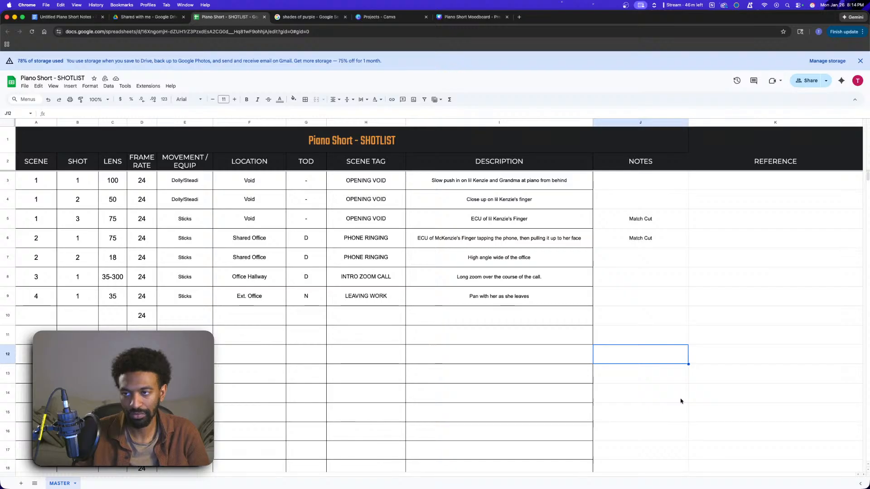
- Start a new row for scene 5, shot 1 with lens "35" and movement "Sticks"
{"action": "left_click", "coordinate": [49, 319]}
{"action": "type", "text": "5"}
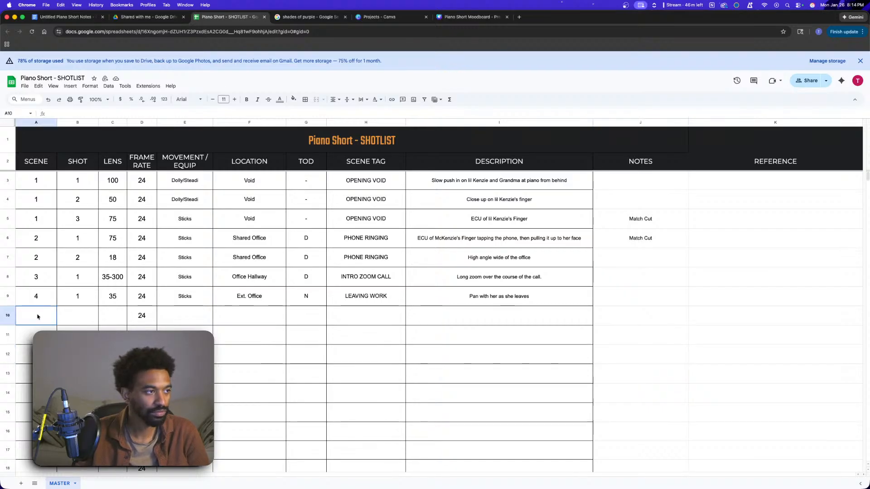
{"action": "left_click", "coordinate": [83, 321]}
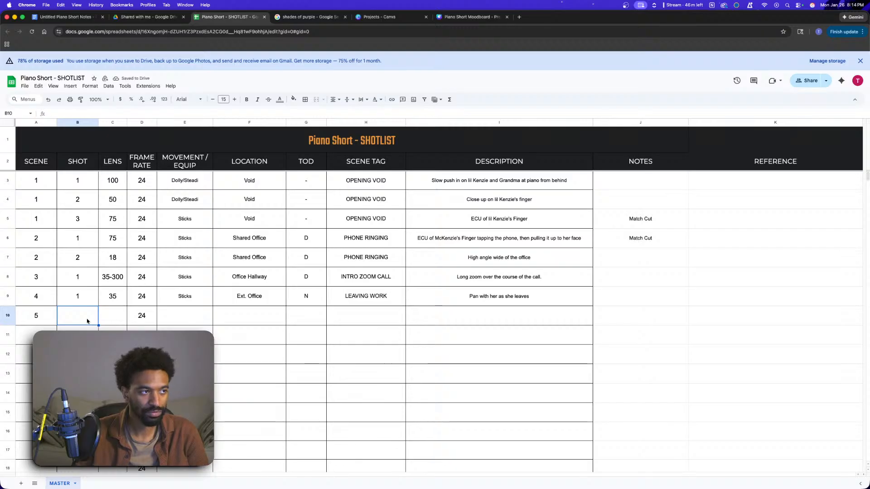
{"action": "type", "text": "1"}
{"action": "left_click", "coordinate": [108, 317]}
{"action": "type", "text": "35"}
{"action": "left_click", "coordinate": [194, 320]}
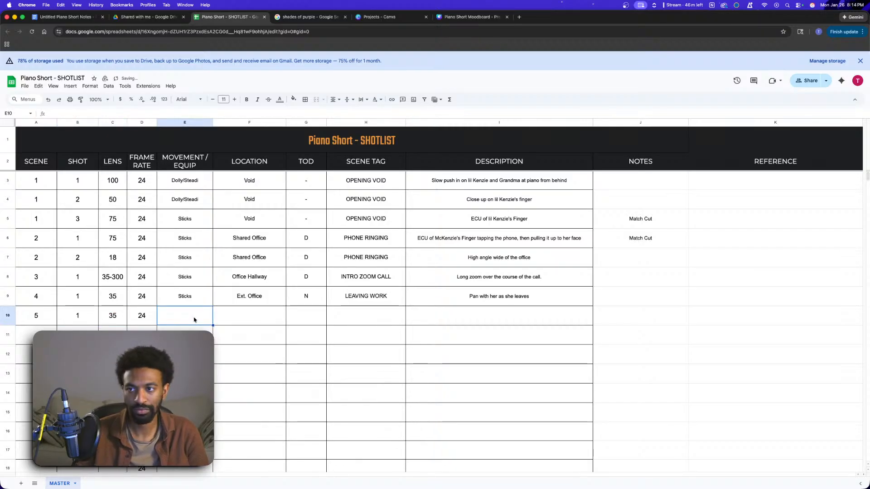
{"action": "type", "text": "Sticks"}
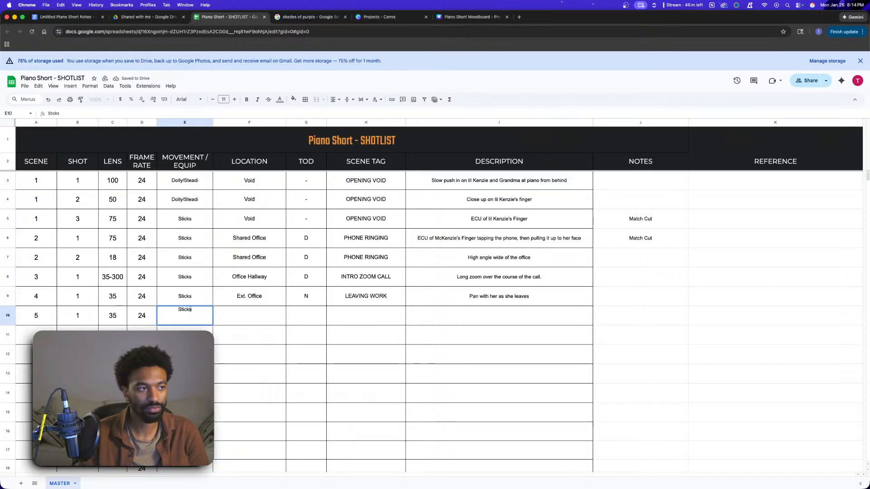
- Enter "Public Space" as the location and "N" as the time of day for scene 5, shot 1
{"action": "left_click", "coordinate": [256, 323]}
{"action": "double_click", "coordinate": [256, 321]}
{"action": "type", "text": "E"}
{"action": "key", "text": "BackSpace"}
{"action": "key", "text": "BackSpace"}
{"action": "type", "text": "Pub"}
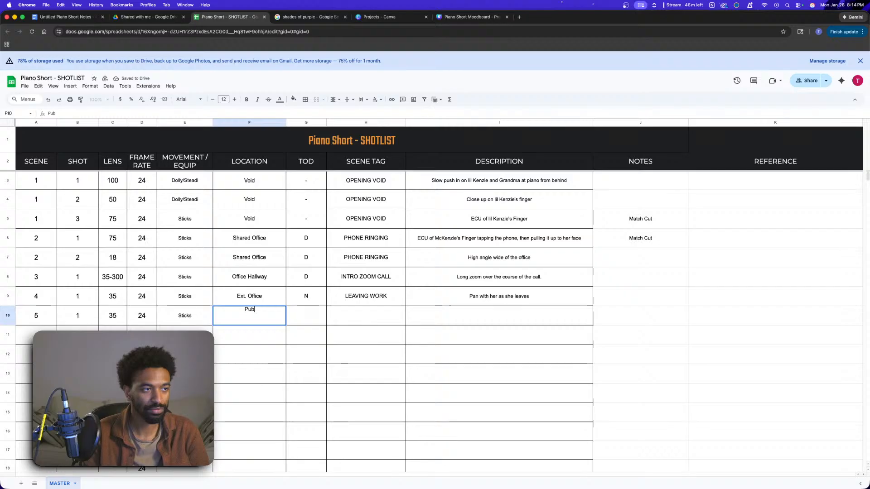
{"action": "type", "text": "lic Space"}
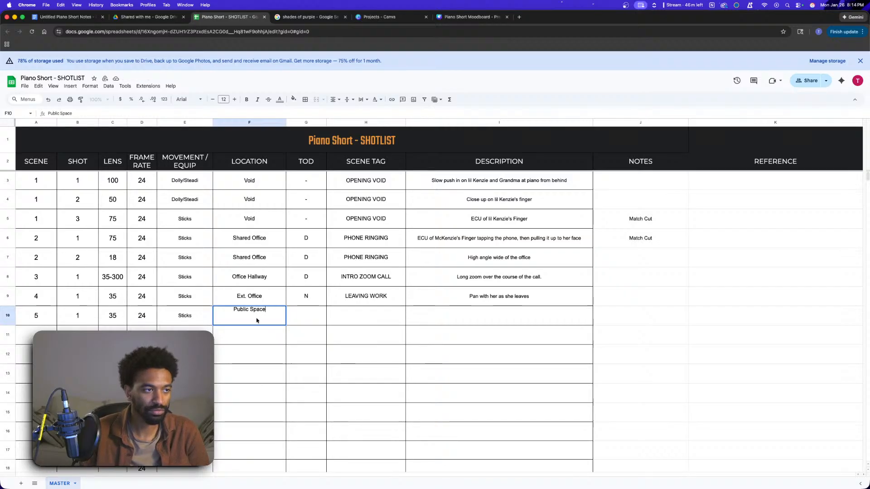
{"action": "left_click", "coordinate": [305, 318]}
{"action": "type", "text": "N"}
- Change the scene tag of scene 4, shot 1 to "MONTAGE 1"
{"action": "left_click", "coordinate": [383, 325]}
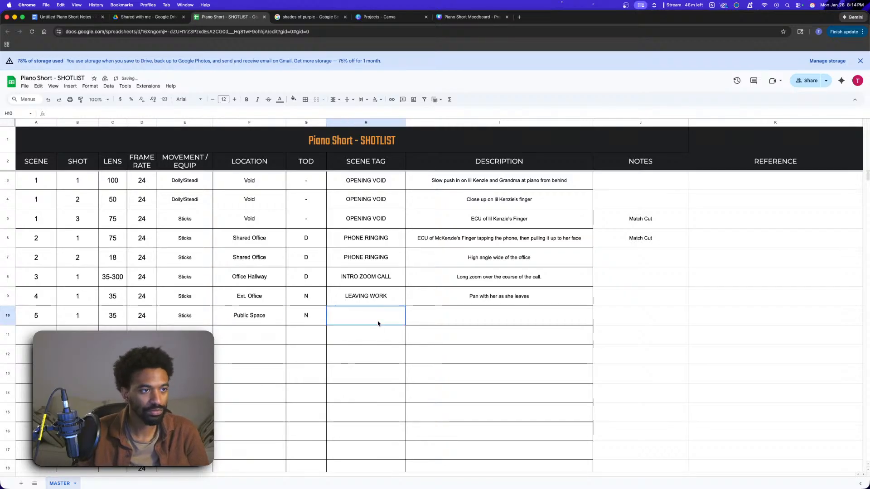
{"action": "double_click", "coordinate": [372, 314]}
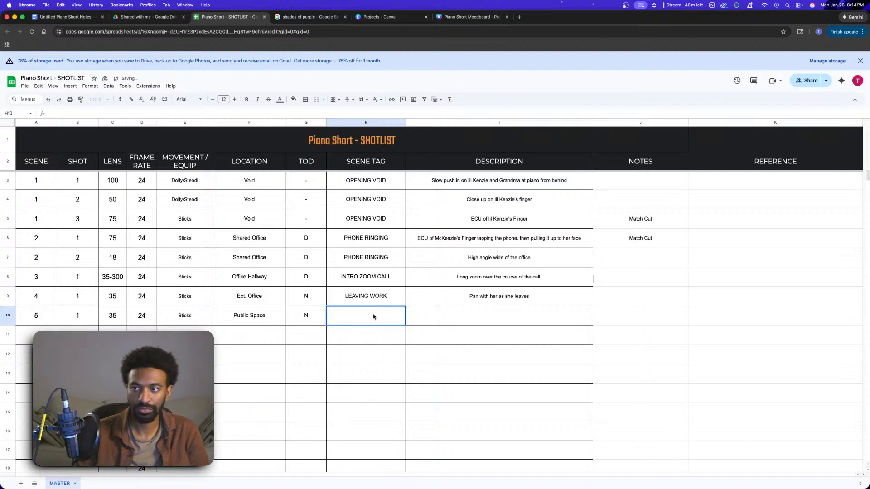
{"action": "key", "text": "Caps_Lock"}
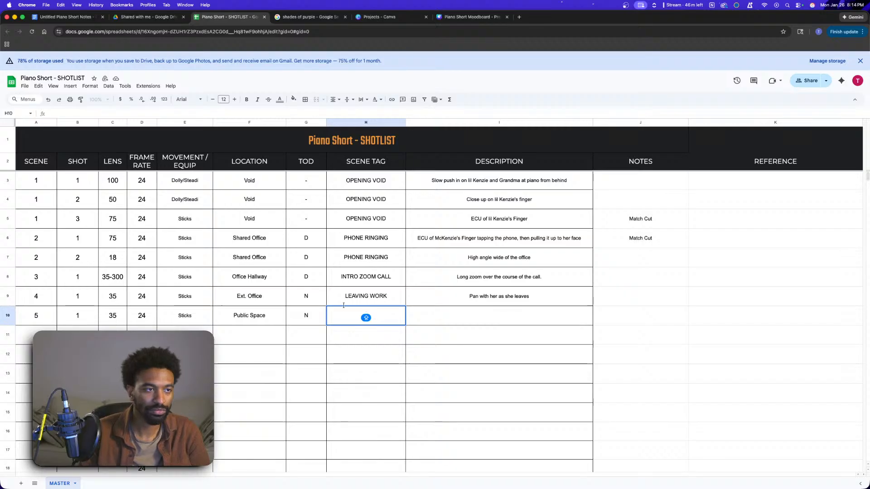
{"action": "double_click", "coordinate": [367, 298]}
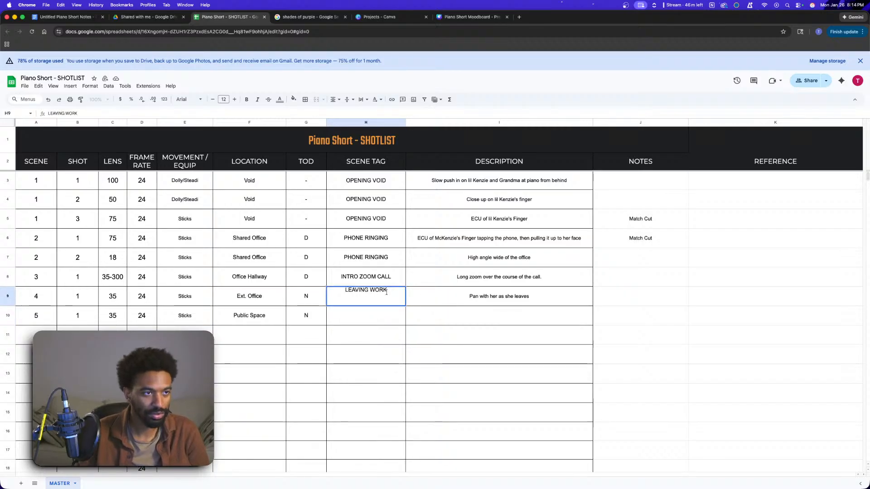
{"action": "left_click_drag", "start_coordinate": [387, 292], "coordinate": [338, 292]}
{"action": "type", "text": "MONTAGE 1"}
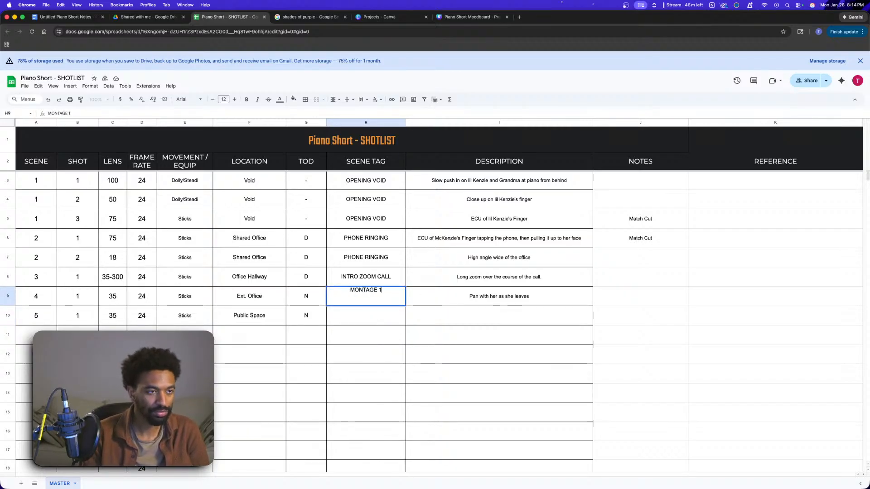
- Fill the scene tag down from scene 4 to scene 5, shot 1 and correct it to "MONTAGE 1"
{"action": "left_click", "coordinate": [361, 318]}
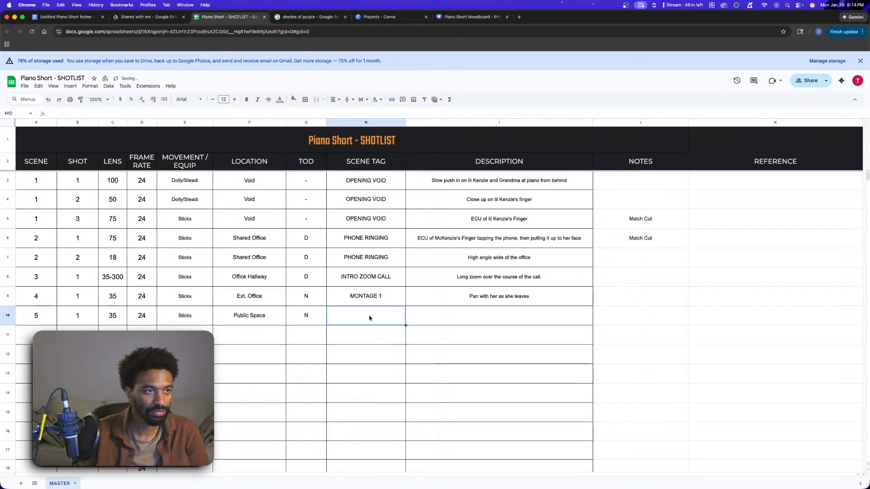
{"action": "left_click", "coordinate": [395, 301]}
{"action": "left_click_drag", "start_coordinate": [405, 306], "coordinate": [403, 320]}
{"action": "left_click", "coordinate": [469, 329]}
{"action": "left_click", "coordinate": [386, 314]}
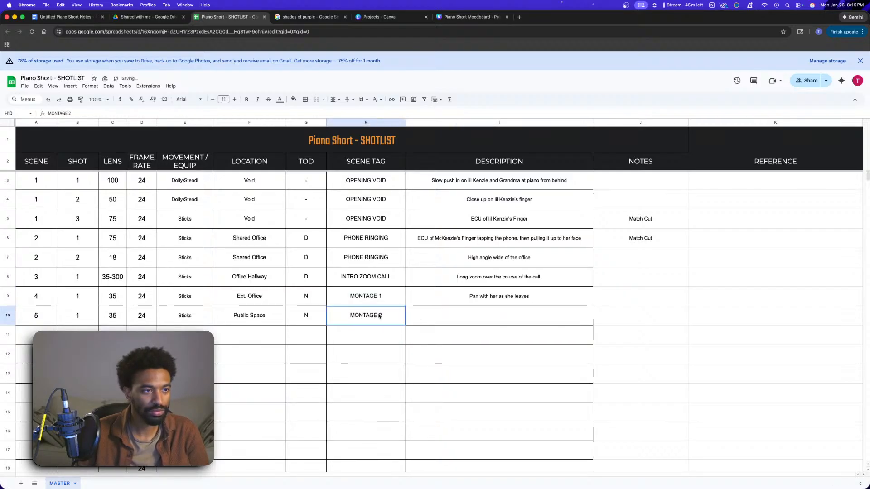
{"action": "double_click", "coordinate": [383, 313]}
{"action": "key", "text": "BackSpace"}
{"action": "type", "text": "1"}
- Describe scene 5, shot 1 as "Static as she walks by"
{"action": "left_click", "coordinate": [456, 338]}
{"action": "key", "text": "Up"}
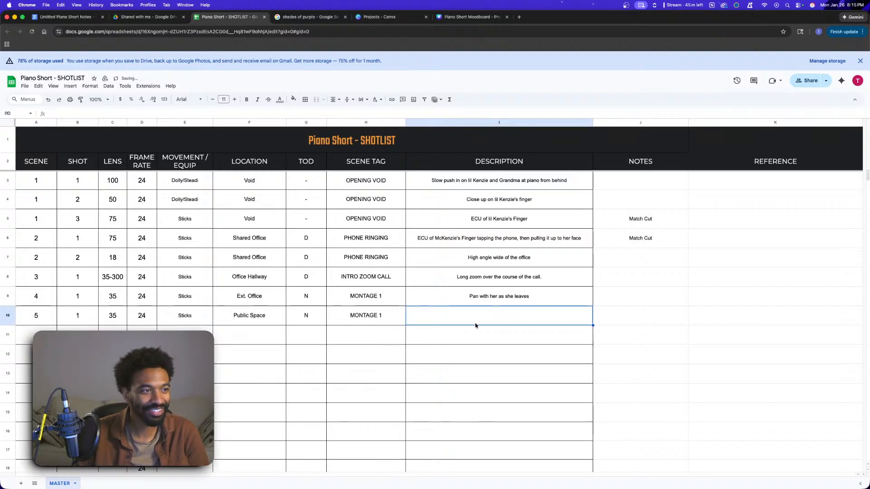
{"action": "type", "text": "Sta"}
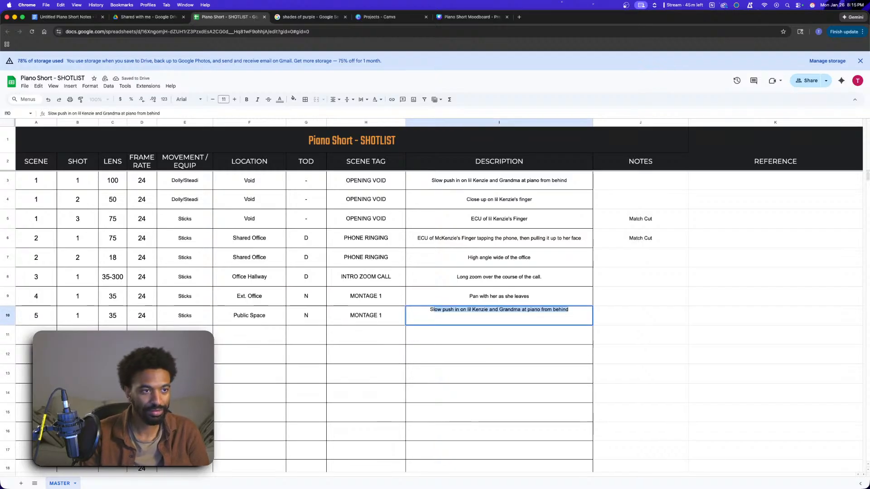
{"action": "type", "text": "tic as she wal"}
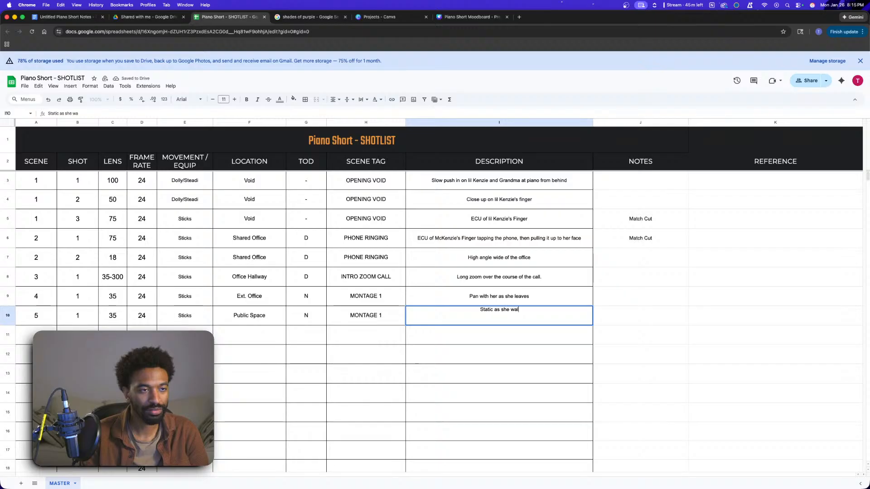
{"action": "type", "text": "ks by"}
{"action": "key", "text": "BackSpace"}
{"action": "type", "text": "."}
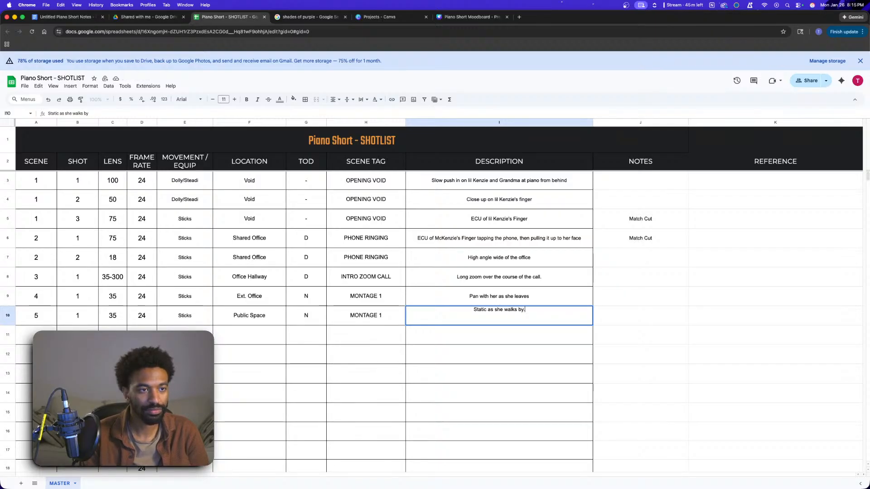
{"action": "key", "text": "BackSpace"}
{"action": "key", "text": "Return"}
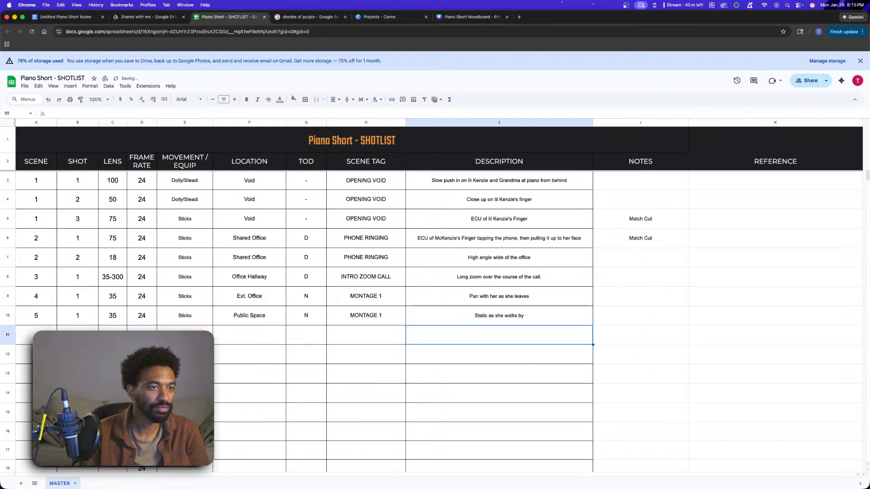
- Remove the trailing period from the scene 3, shot 1 description
{"action": "left_click", "coordinate": [551, 277]}
{"action": "key", "text": "Return"}
{"action": "left_click", "coordinate": [493, 352]}
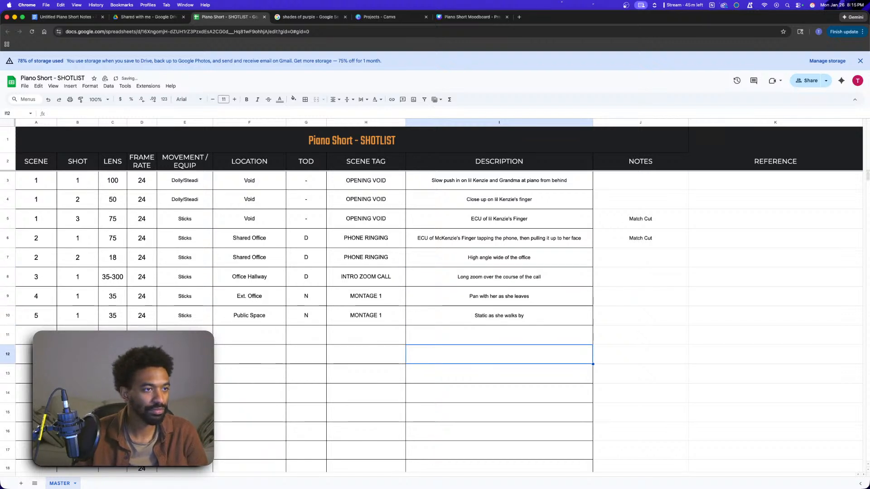
- Start a new row for scene 6 with lens "24" and movement "Sticks"
{"action": "left_click", "coordinate": [40, 336]}
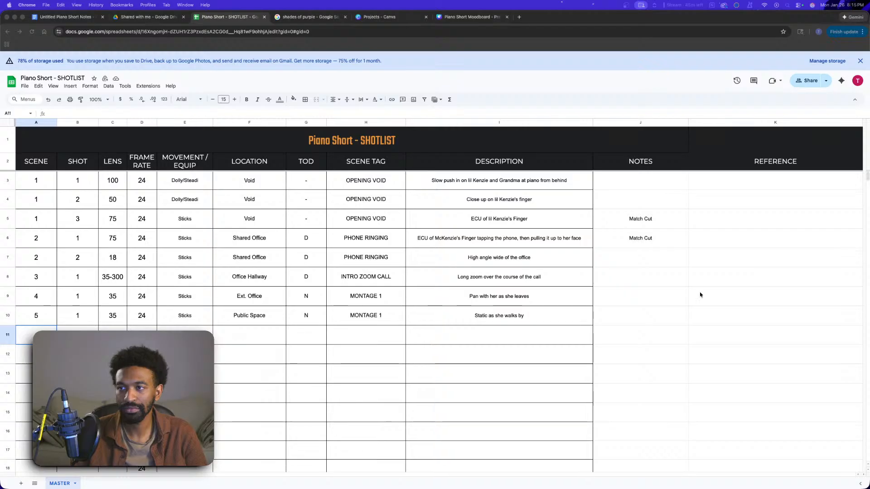
{"action": "left_click", "coordinate": [45, 374]}
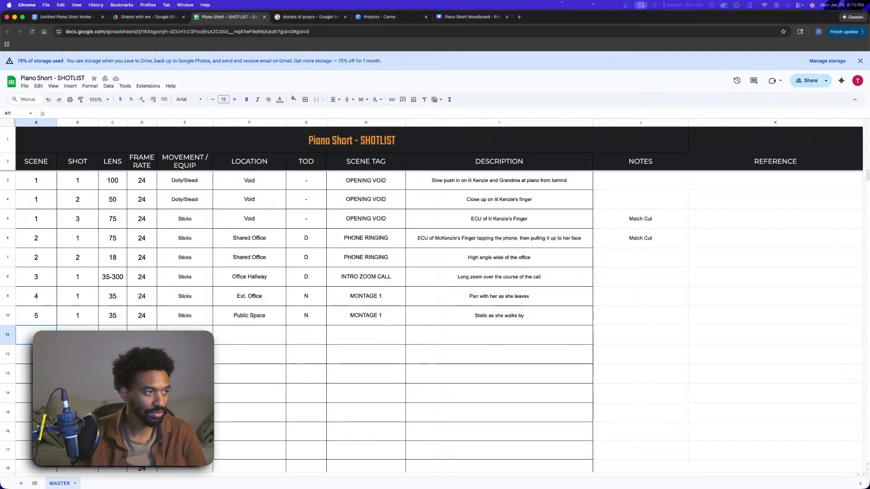
{"action": "left_click", "coordinate": [45, 374]}
{"action": "left_click", "coordinate": [45, 336]}
{"action": "type", "text": "6"}
{"action": "key", "text": "Tab"}
{"action": "key", "text": "Tab"}
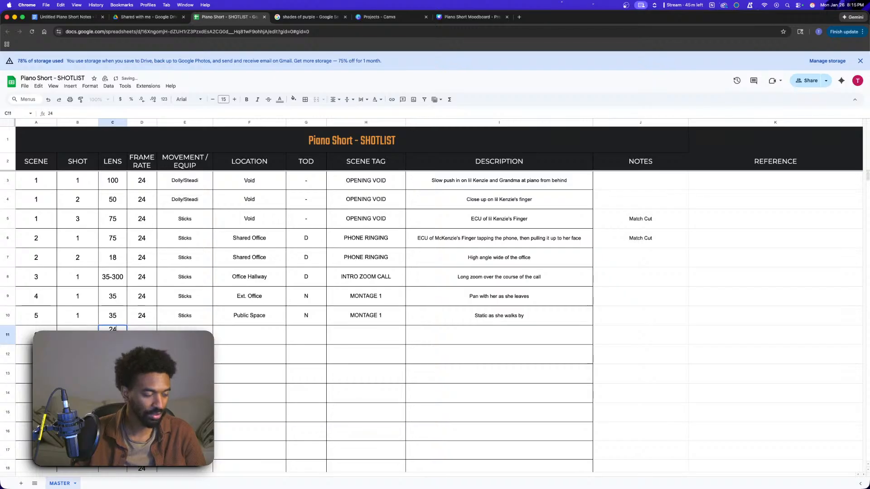
{"action": "key", "text": "Tab"}
{"action": "key", "text": "Tab"}
{"action": "type", "text": "St"}
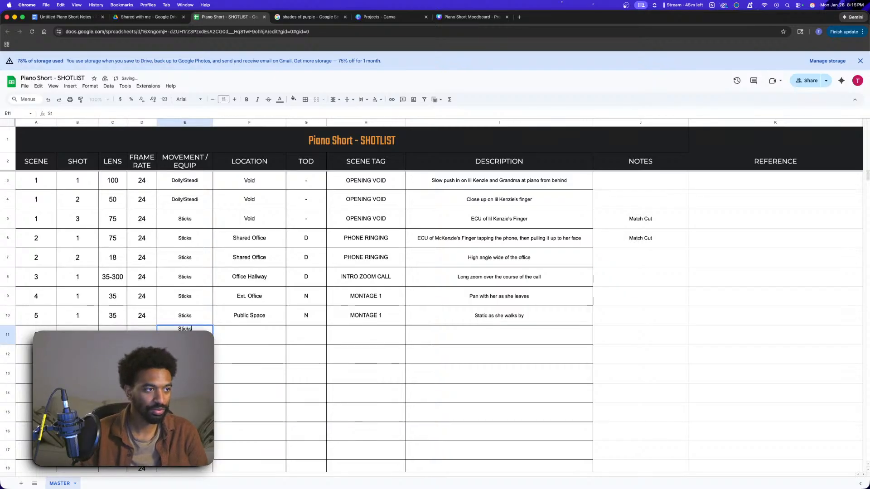
- Enter "Train" as the location and "N" as the time of day for scene 6
{"action": "left_click", "coordinate": [246, 334]}
{"action": "type", "text": "Train"}
{"action": "left_click", "coordinate": [302, 337]}
{"action": "type", "text": "N"}
- Copy the "MONTAGE 1" scene tag from scene 5 to the scene 6 row
{"action": "left_click", "coordinate": [398, 311]}
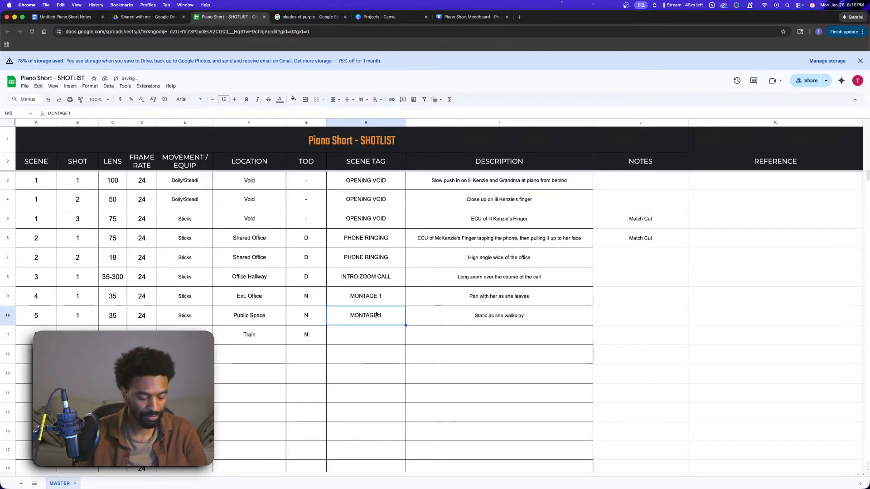
{"action": "key", "text": "super+c"}
{"action": "left_click", "coordinate": [384, 337]}
{"action": "key", "text": "super+v"}
- Describe the scene 6 shot as "Static as she sits"
{"action": "left_click", "coordinate": [507, 340]}
{"action": "double_click", "coordinate": [506, 340]}
{"action": "type", "text": "Static as sh"}
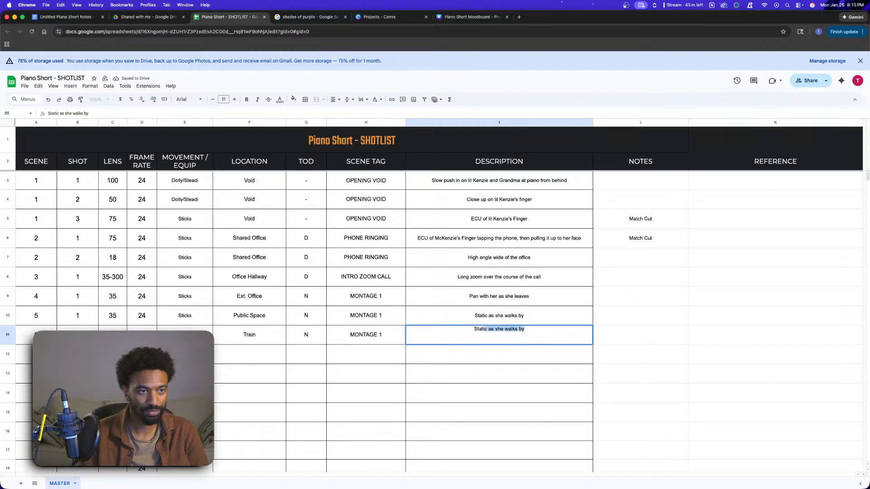
{"action": "type", "text": "e sits"}
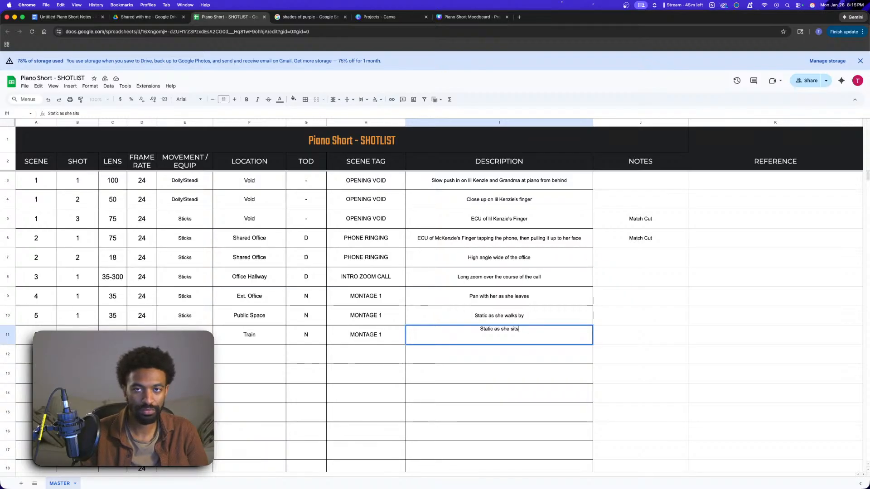
{"action": "key", "text": "Return"}
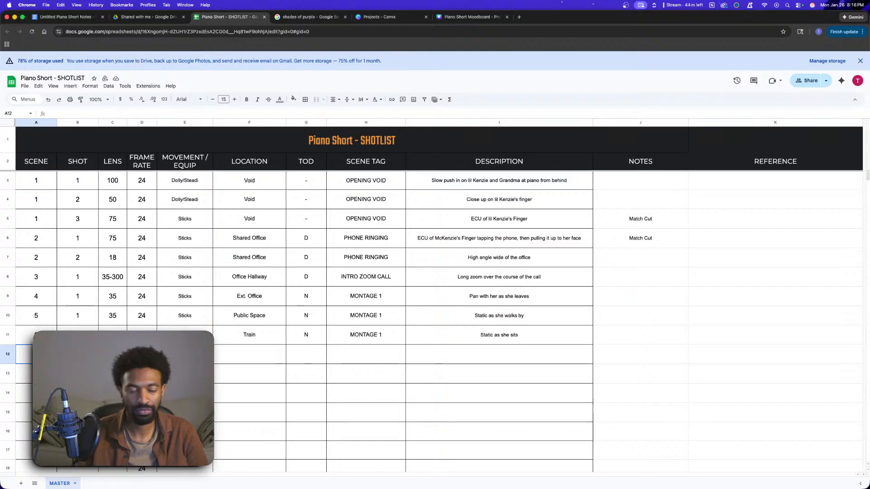
- Start a new row for scene 7 with lens "35/50" and movement "Sticks"
{"action": "type", "text": "7"}
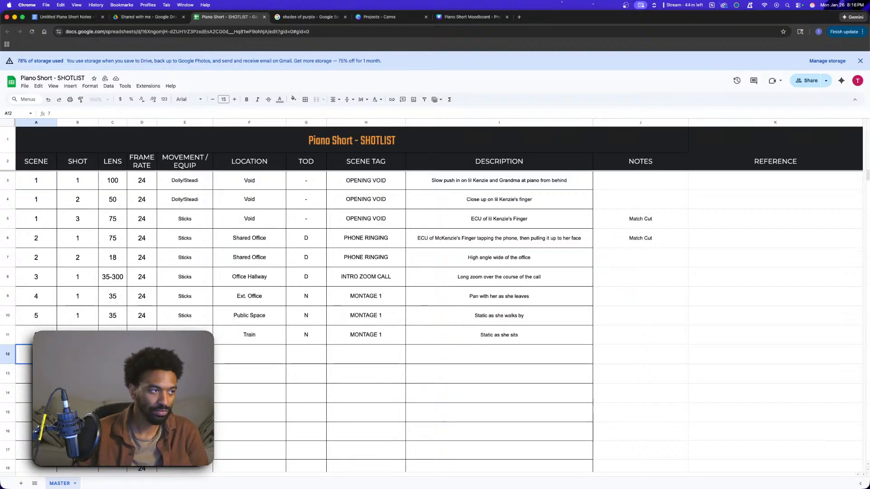
{"action": "key", "text": "Tab"}
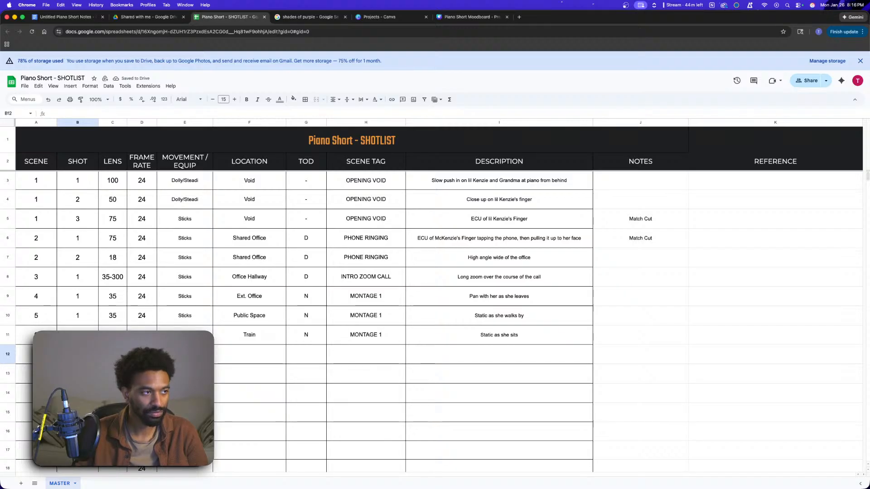
{"action": "key", "text": "Tab"}
{"action": "type", "text": "35/5"}
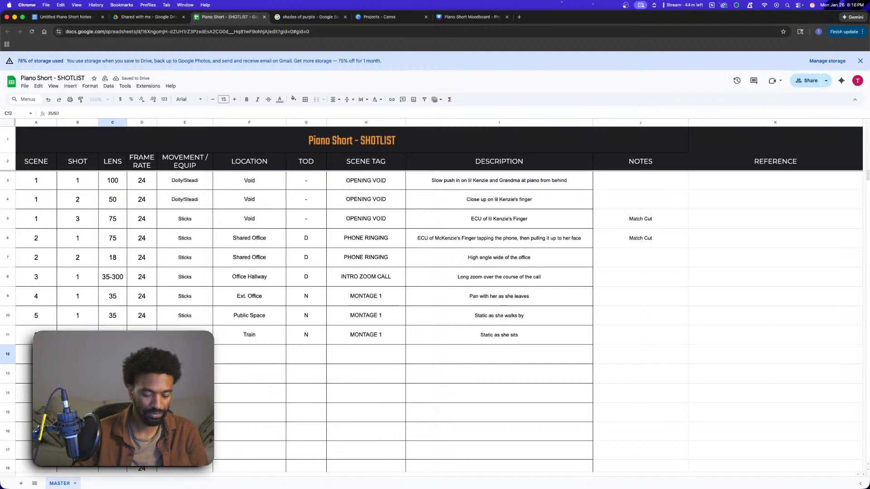
{"action": "key", "text": "Tab"}
{"action": "key", "text": "Tab"}
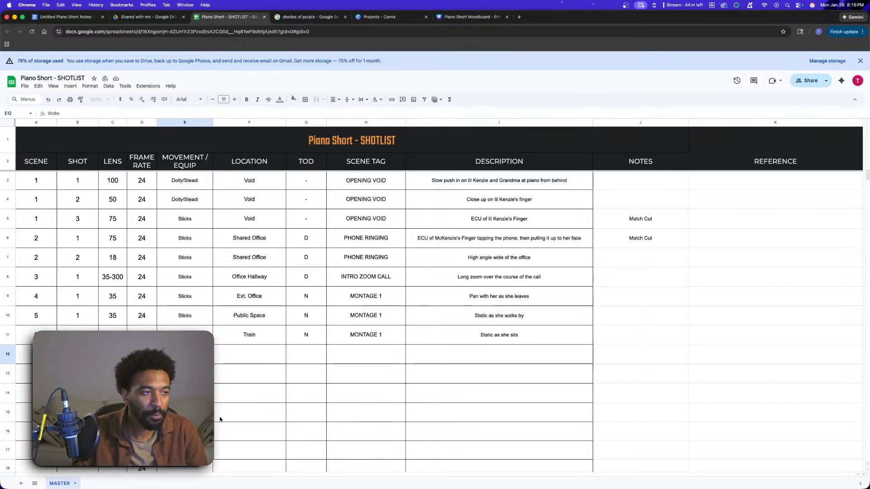
- Enter "Ext. Home" as the location and "N" as the time of day for scene 7
{"action": "left_click", "coordinate": [251, 352]}
{"action": "type", "text": "Home"}
{"action": "left_click", "coordinate": [311, 355]}
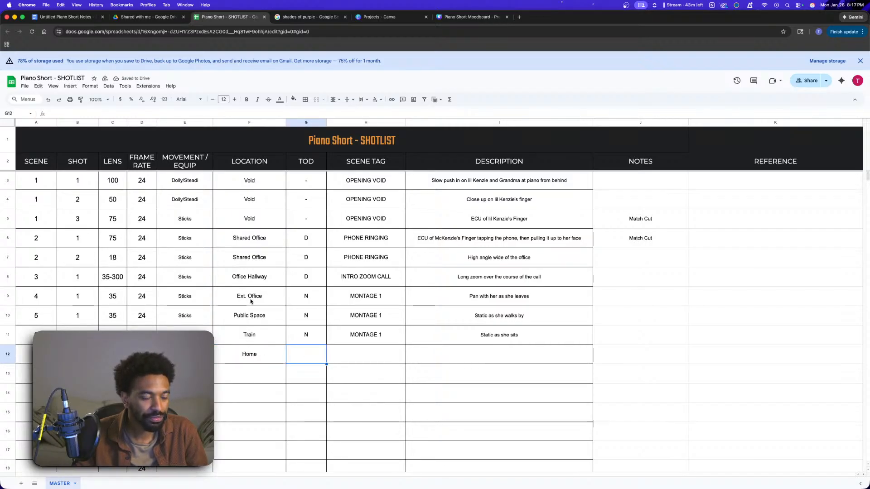
{"action": "double_click", "coordinate": [254, 356]}
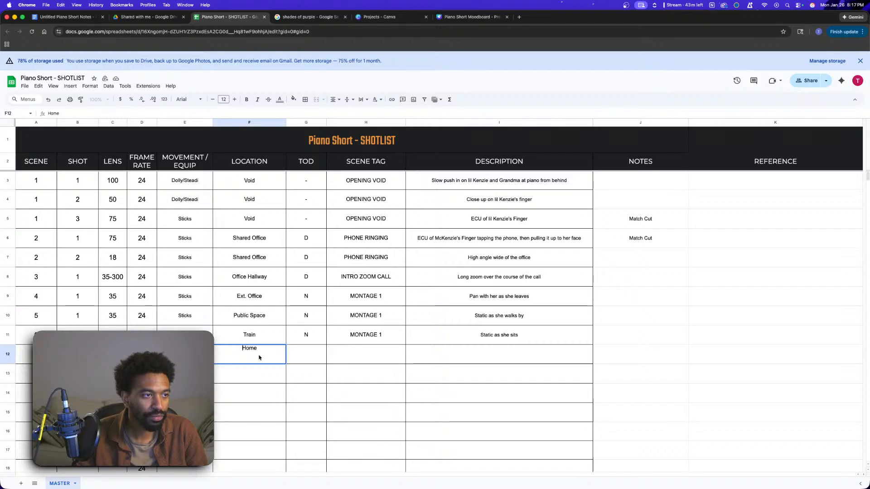
{"action": "left_click", "coordinate": [240, 348]}
{"action": "type", "text": "Ext."}
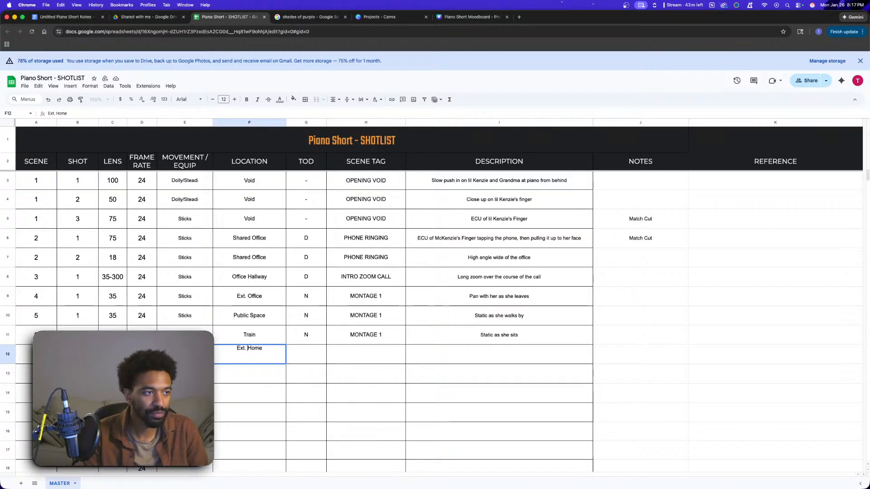
{"action": "left_click", "coordinate": [306, 353]}
{"action": "type", "text": "N"}
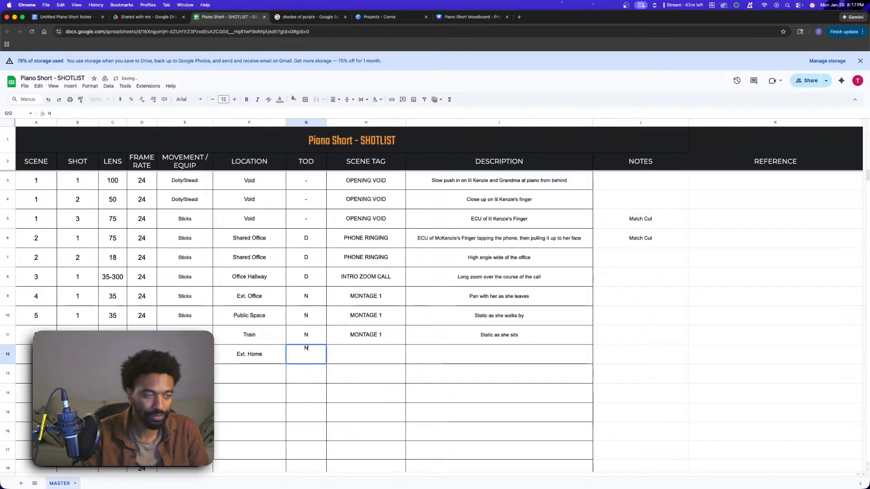
{"action": "left_click", "coordinate": [357, 352]}
{"action": "type", "text": "Mon"}
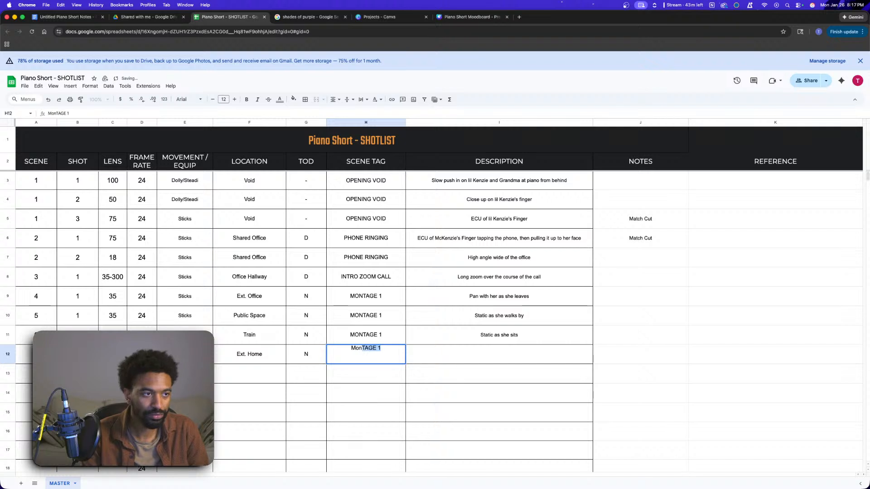
{"action": "key", "text": "Return"}
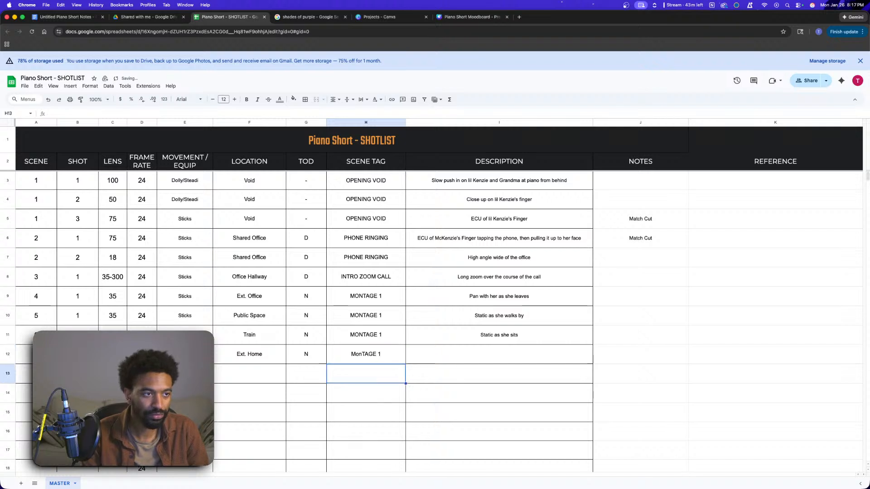
- Copy the "MONTAGE 1" scene tag from scene 6 to the scene 7 row
{"action": "left_click", "coordinate": [379, 337]}
{"action": "key", "text": "super+c"}
{"action": "left_click", "coordinate": [388, 359]}
{"action": "key", "text": "super+v"}
{"action": "left_click", "coordinate": [489, 358]}
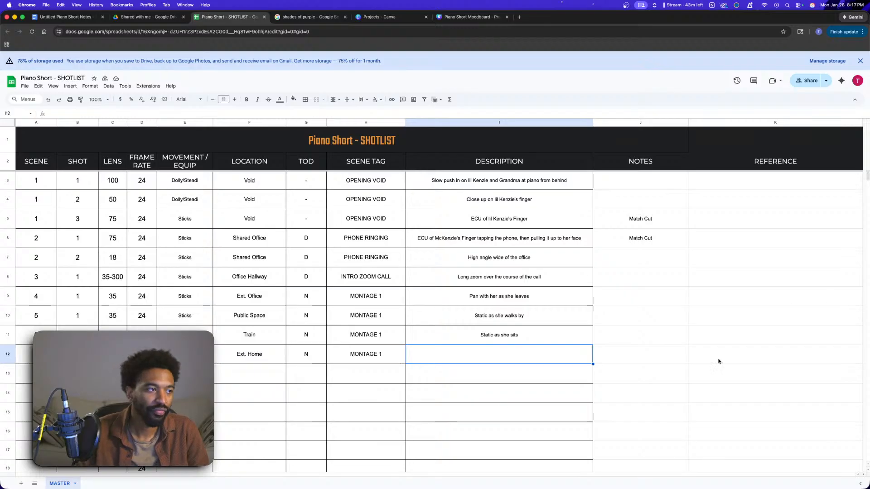
- Change the lens of the scene 7 shot to "50"
{"action": "double_click", "coordinate": [113, 354]}
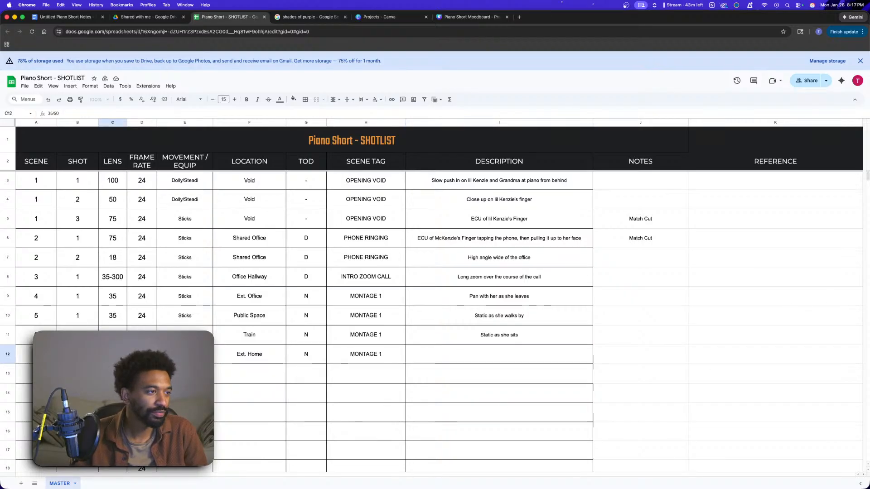
{"action": "key", "text": "BackSpace"}
{"action": "key", "text": "BackSpace"}
{"action": "key", "text": "BackSpace"}
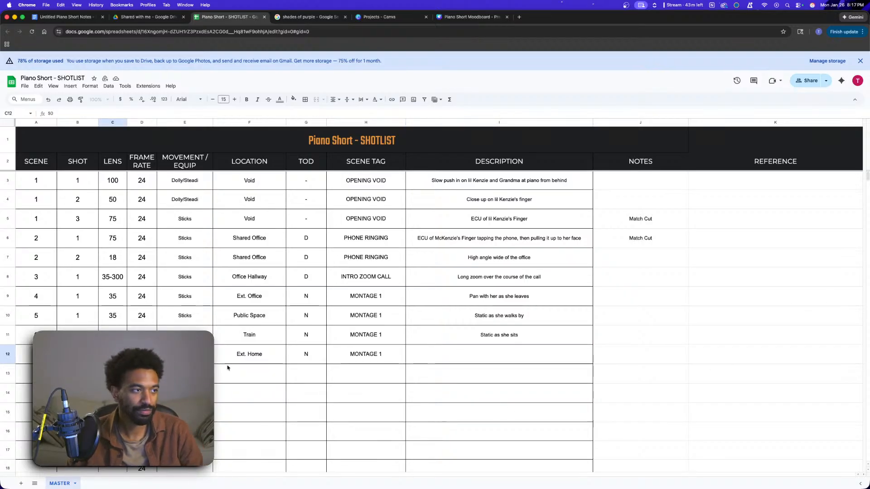
- Describe the scene 7 shot as "Medium of unlocking the door"
{"action": "left_click", "coordinate": [496, 358]}
{"action": "double_click", "coordinate": [499, 355]}
{"action": "type", "text": "Me"}
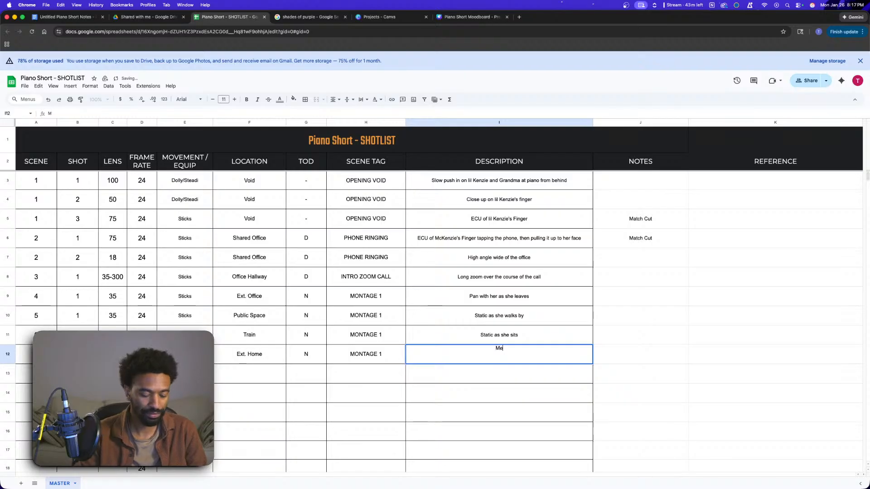
{"action": "type", "text": "dium of unlockign the d"}
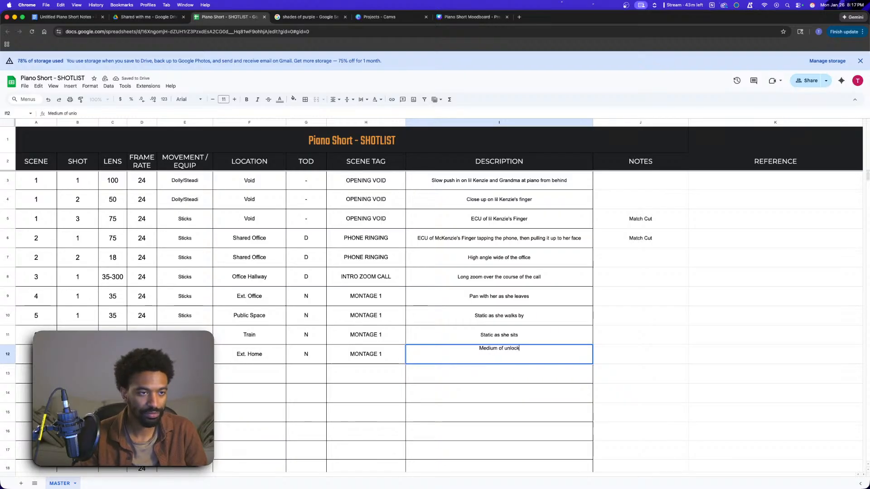
{"action": "key", "text": "BackSpace"}
{"action": "key", "text": "BackSpace"}
{"action": "key", "text": "BackSpace"}
{"action": "key", "text": "BackSpace"}
{"action": "key", "text": "BackSpace"}
{"action": "key", "text": "BackSpace"}
{"action": "key", "text": "BackSpace"}
{"action": "key", "text": "BackSpace"}
{"action": "key", "text": "BackSpace"}
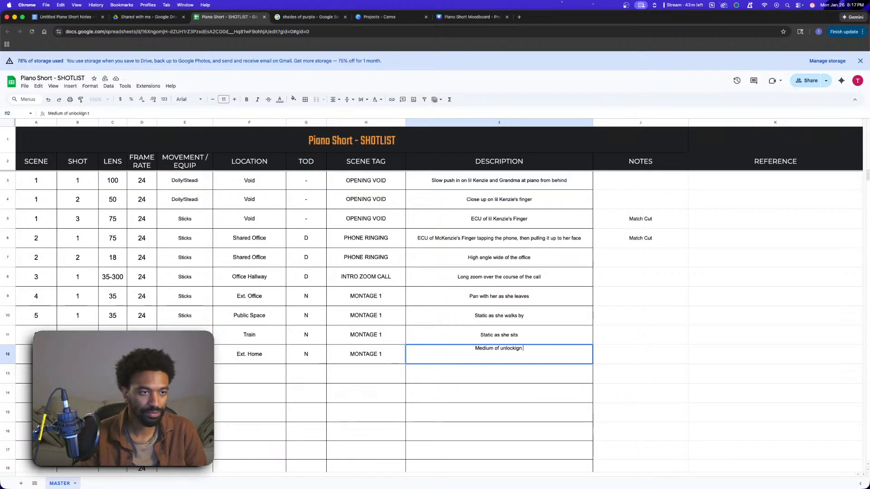
{"action": "type", "text": "ing the door"}
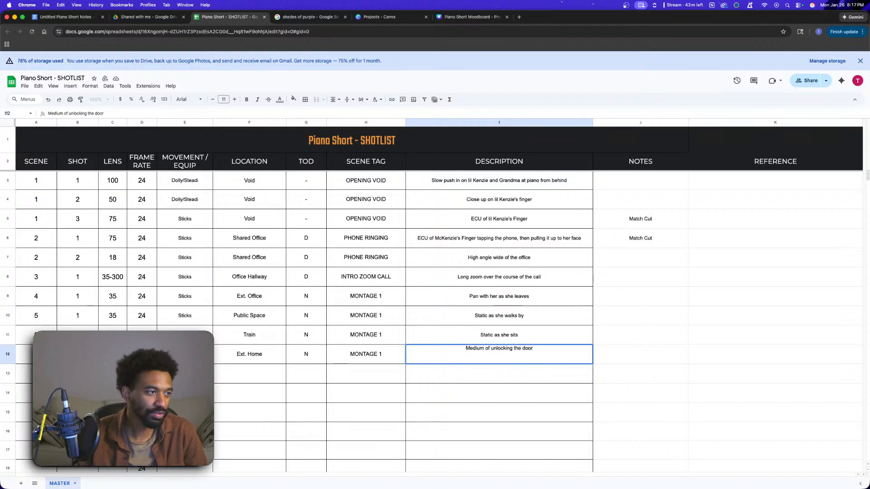
{"action": "key", "text": "Return"}
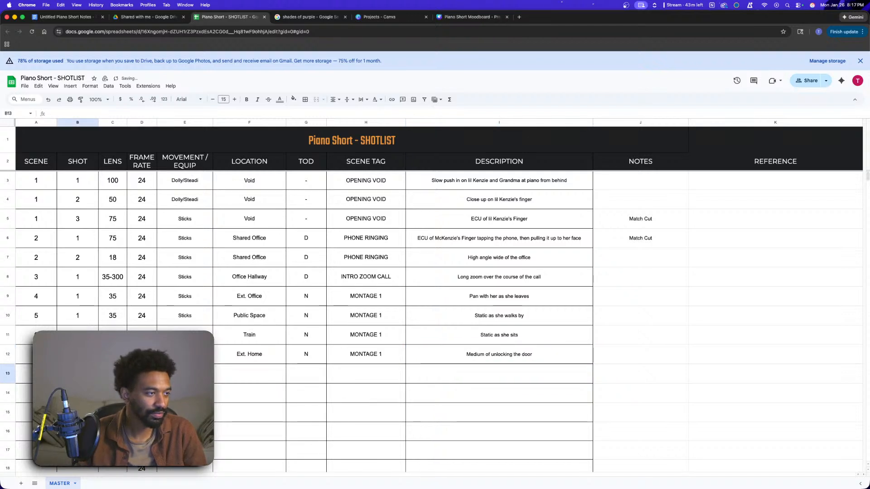
{"action": "left_click", "coordinate": [36, 355]}
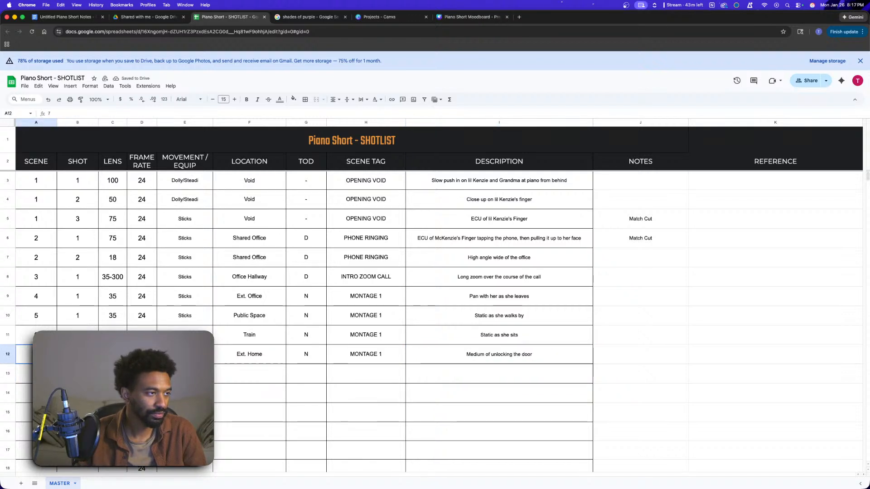
- Fill in the row below scene 7's first shot with scene 7, shot 2, lens "35" and movement "Sticks"
{"action": "left_click_drag", "start_coordinate": [56, 364], "coordinate": [54, 375]}
{"action": "key", "text": "Right"}
{"action": "key", "text": "Down"}
{"action": "key", "text": "Right"}
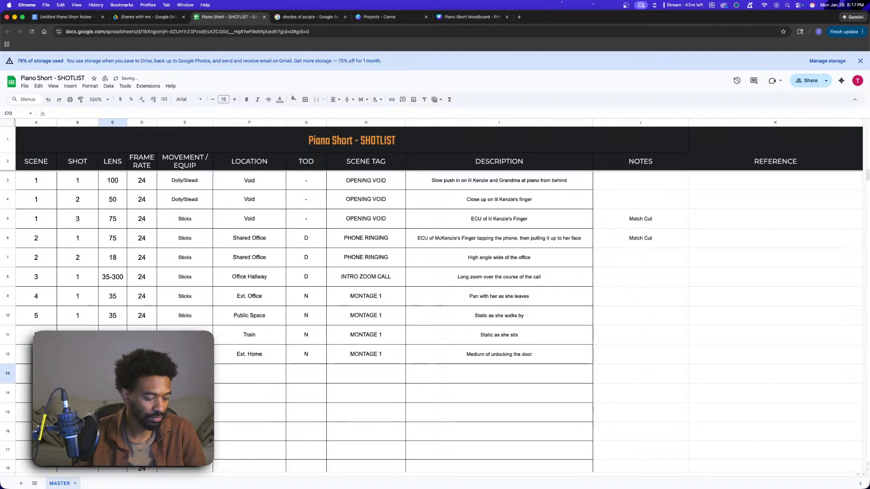
{"action": "key", "text": "Right"}
{"action": "key", "text": "Right"}
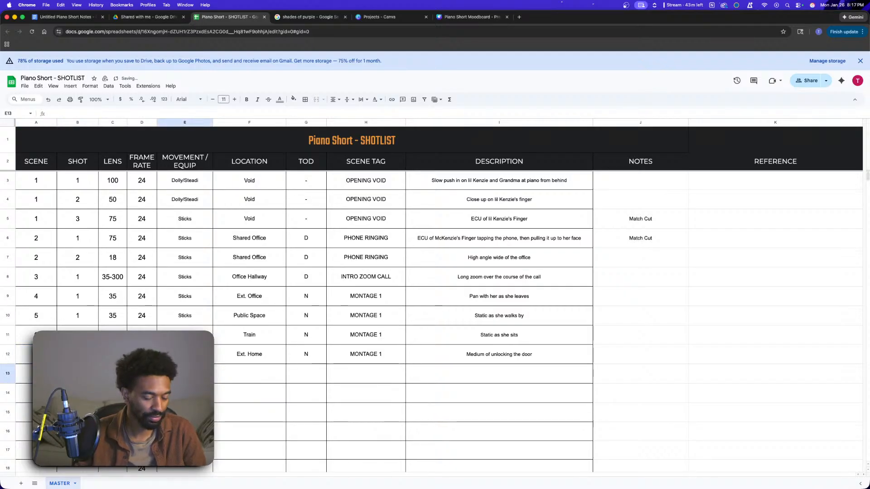
- Copy the location, time of day and scene tag from scene 7 shot 1 to the shot 2 row
{"action": "left_click", "coordinate": [248, 379]}
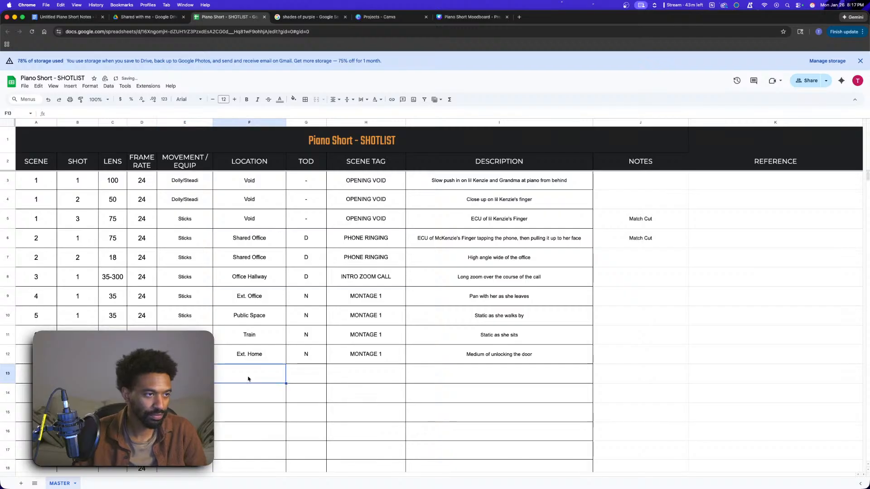
{"action": "left_click", "coordinate": [249, 356]}
{"action": "left_click_drag", "start_coordinate": [245, 357], "coordinate": [340, 356]}
{"action": "key", "text": "super+c"}
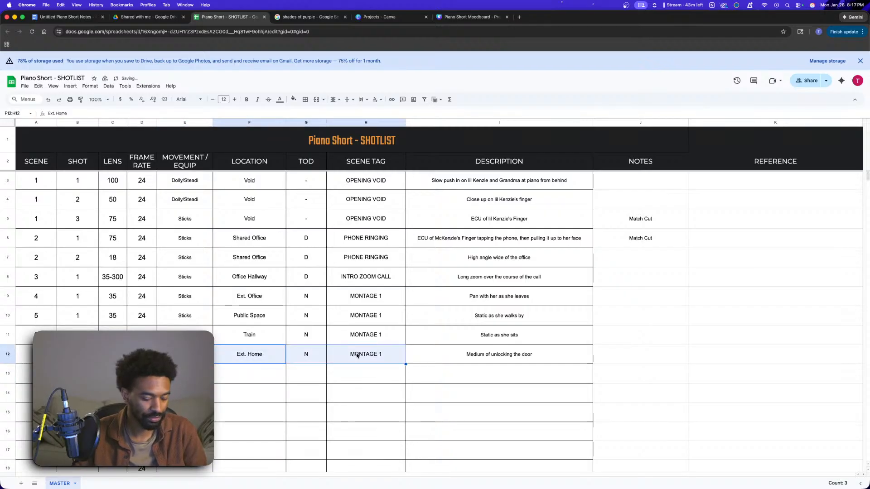
{"action": "left_click", "coordinate": [260, 376]}
{"action": "key", "text": "super+v"}
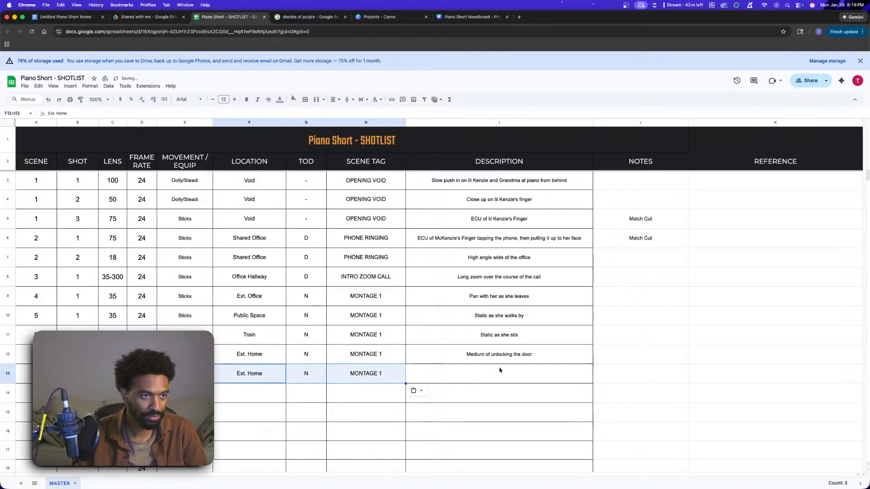
- Describe scene 7 shot 2 as "Wide as she enters"
{"action": "double_click", "coordinate": [501, 372]}
{"action": "type", "text": "Wi"}
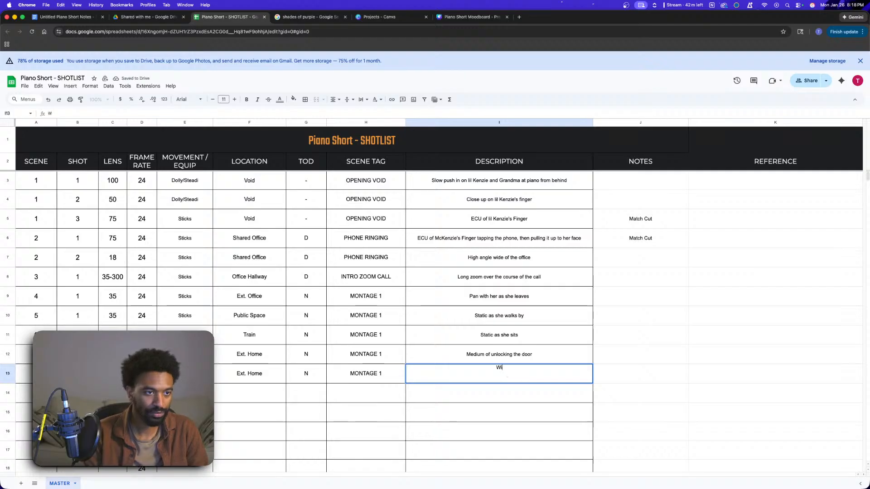
{"action": "type", "text": "de as she enters"}
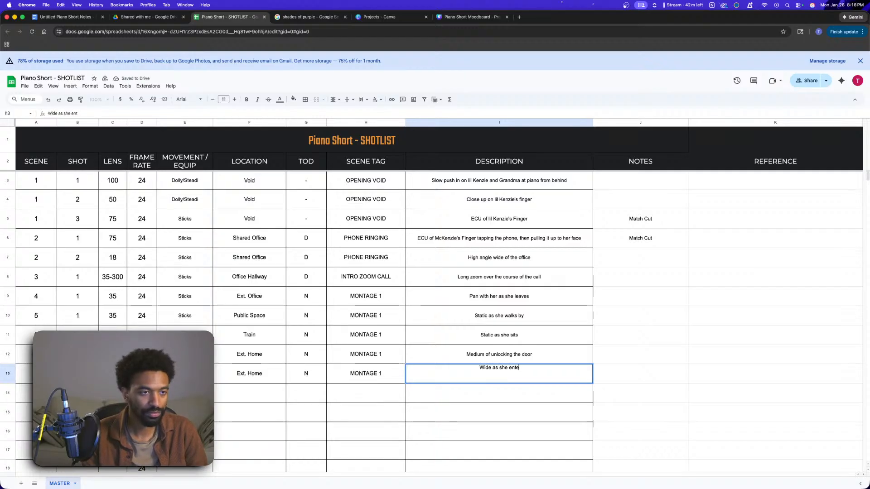
{"action": "left_click", "coordinate": [472, 428]}
- Number the next empty row as scene 8, shot 1
{"action": "scroll", "coordinate": [419, 404], "scroll_direction": "down", "scroll_amount": 2}
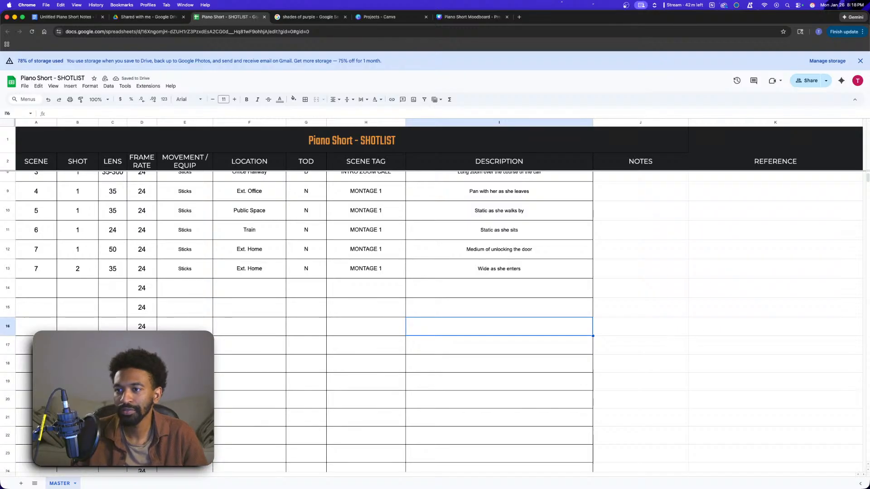
{"action": "left_click", "coordinate": [39, 290]}
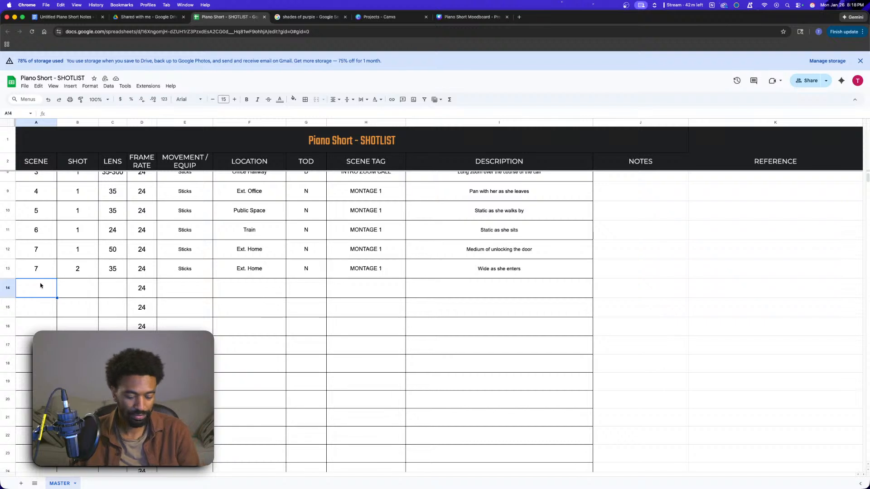
{"action": "type", "text": "8"}
{"action": "left_click", "coordinate": [75, 289]}
{"action": "type", "text": "1"}
{"action": "left_click", "coordinate": [114, 293]}
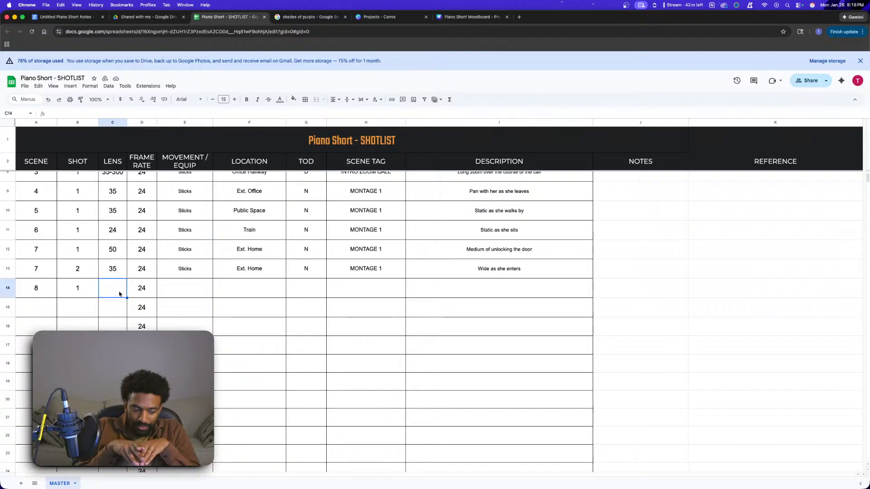
- Switch to the Canva moodboard, examine the reference stills on "The Apt" page, and return to the shot list
{"action": "left_click", "coordinate": [472, 17]}
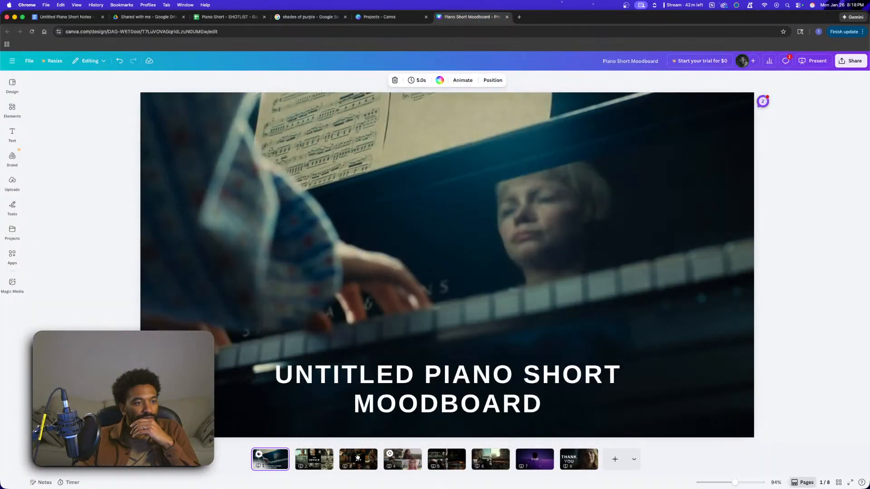
{"action": "left_click", "coordinate": [357, 456]}
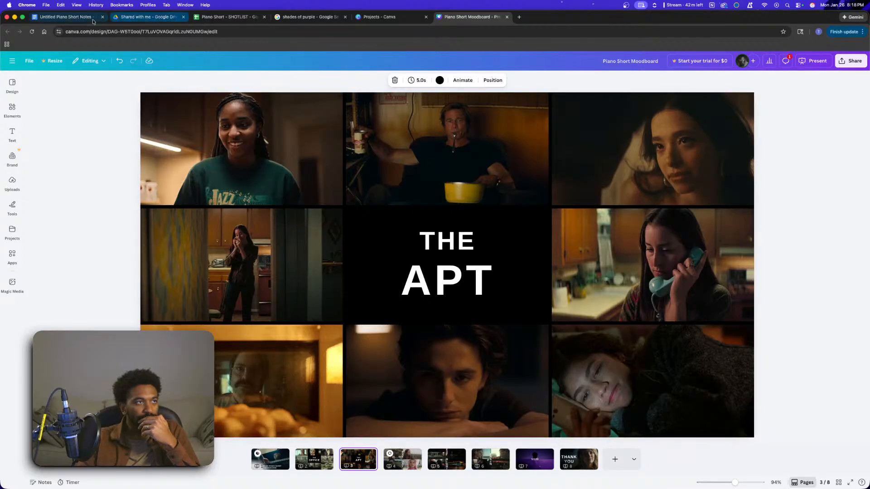
{"action": "left_click", "coordinate": [225, 17]}
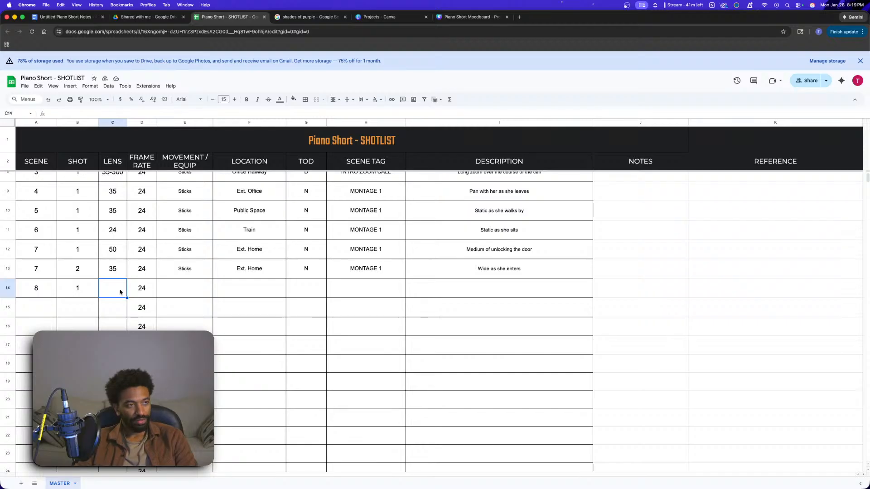
- Enter lens "50", movement "Sticks", location "Kitchen" and time of day "N" for scene 8 shot 1
{"action": "type", "text": "50"}
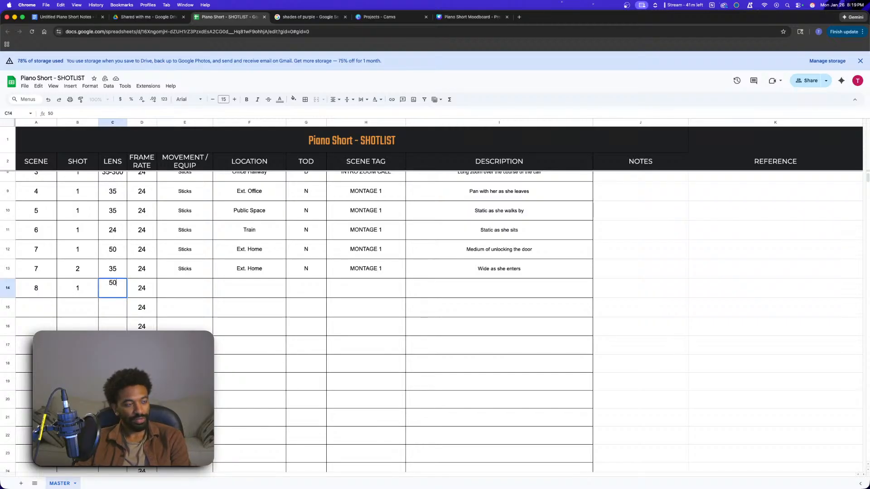
{"action": "left_click", "coordinate": [190, 292]}
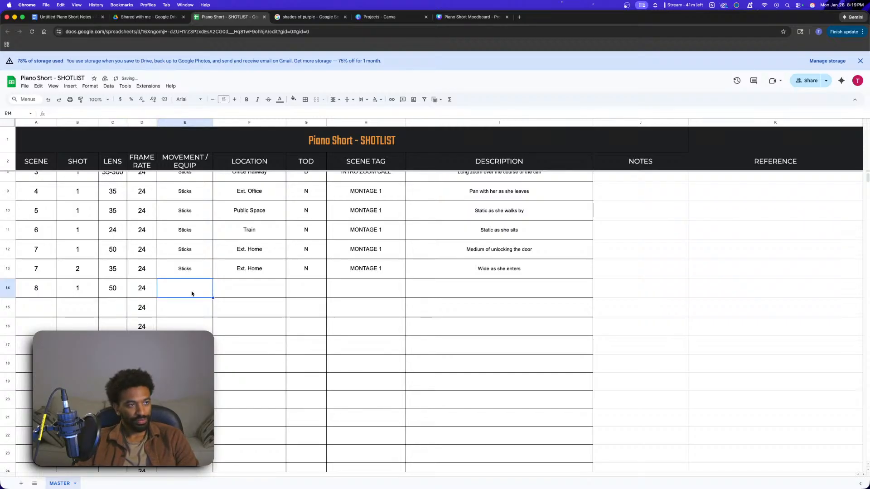
{"action": "type", "text": "Sticks"}
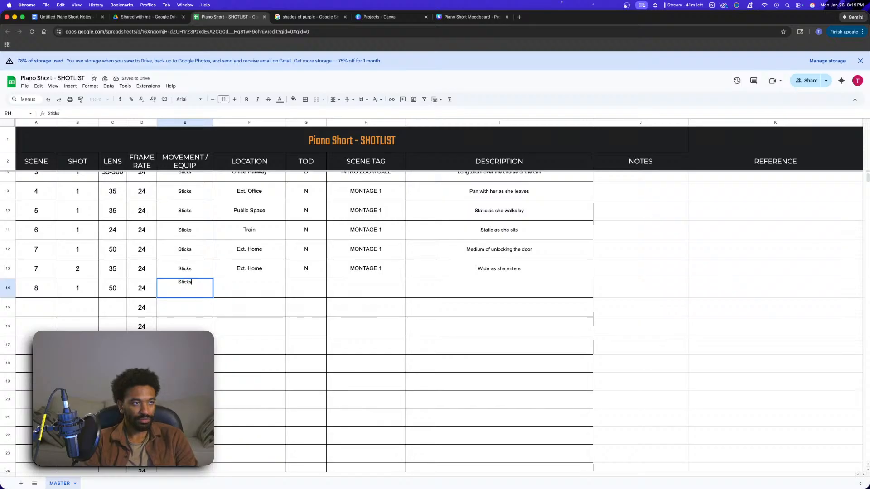
{"action": "left_click", "coordinate": [228, 290]}
{"action": "type", "text": "Kitchen"}
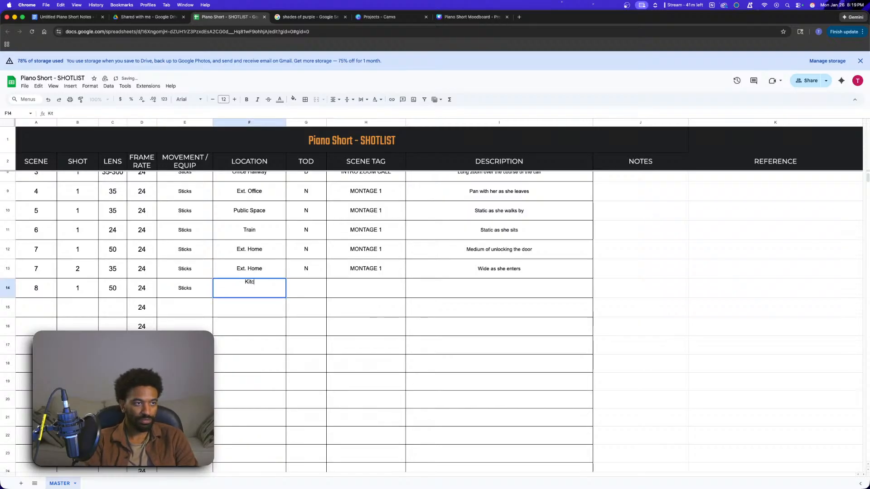
{"action": "left_click", "coordinate": [307, 292]}
{"action": "type", "text": "N"}
- Copy the "MONTAGE 1" scene tag from scene 7 to the scene 8 row
{"action": "left_click", "coordinate": [390, 270]}
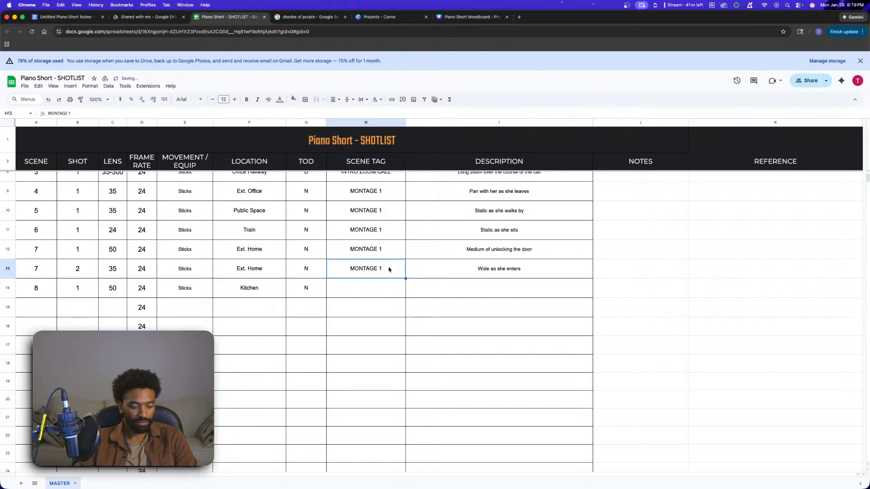
{"action": "key", "text": "cmd+c"}
{"action": "left_click", "coordinate": [383, 286]}
{"action": "key", "text": "super+v"}
- Describe the scene 8 shot as "From behind stove, rack from the food to her"
{"action": "left_click", "coordinate": [500, 290]}
{"action": "double_click", "coordinate": [505, 290]}
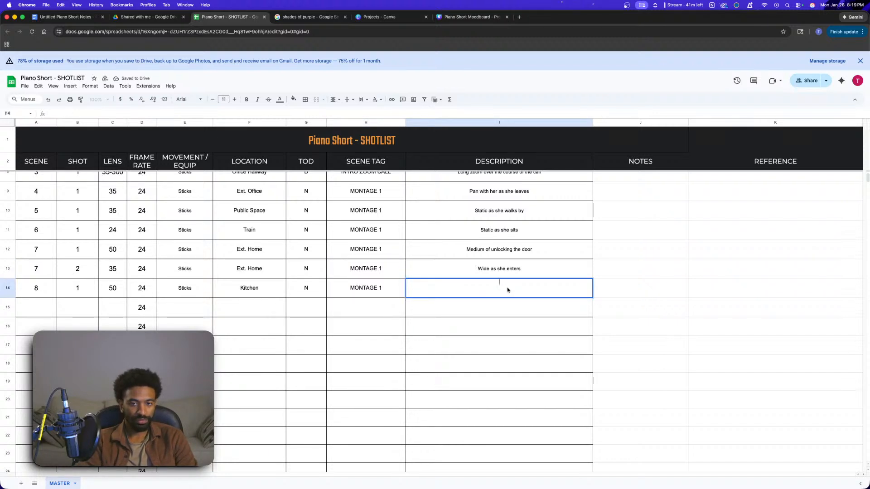
{"action": "type", "text": "rom b"}
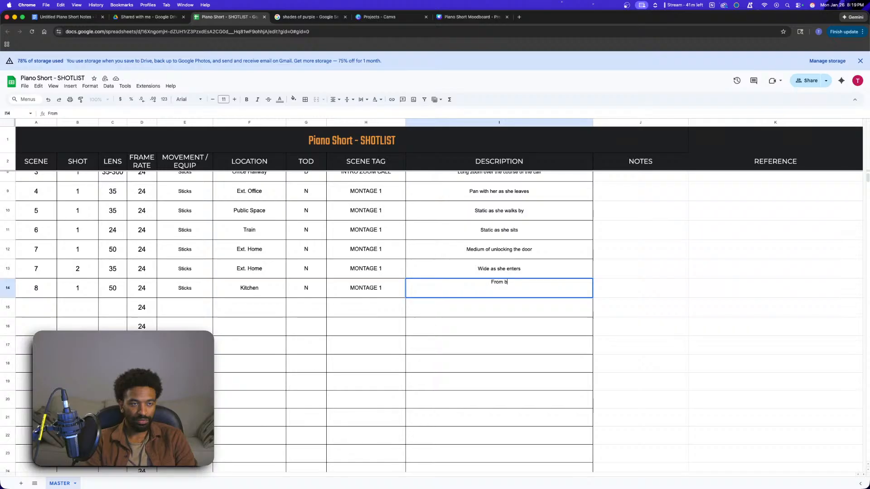
{"action": "type", "text": "ehind stove, r"}
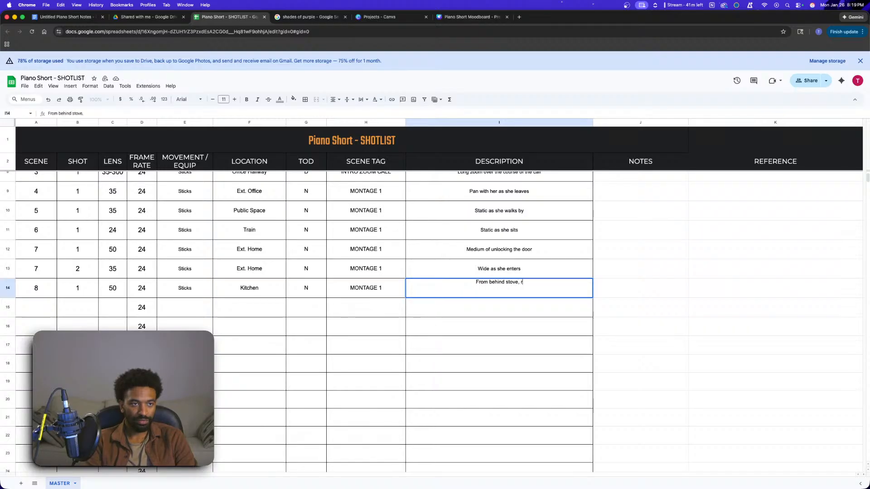
{"action": "type", "text": "ack from the food to her"}
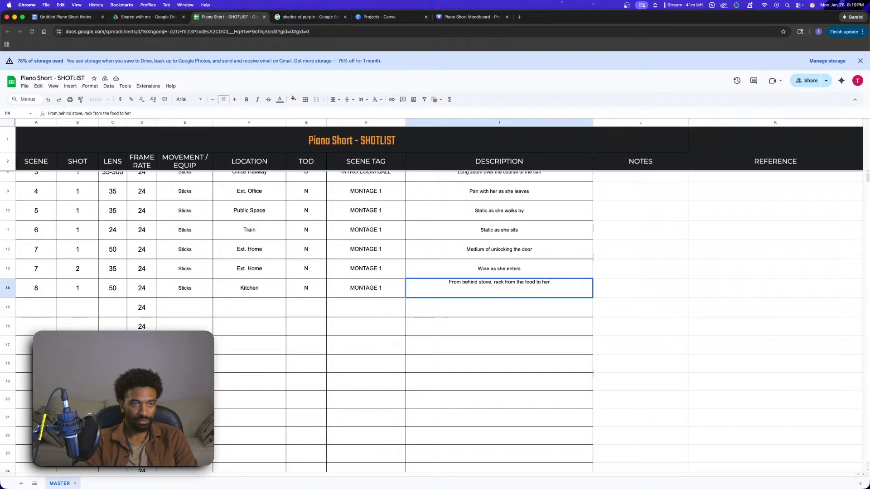
{"action": "left_click", "coordinate": [661, 349]}
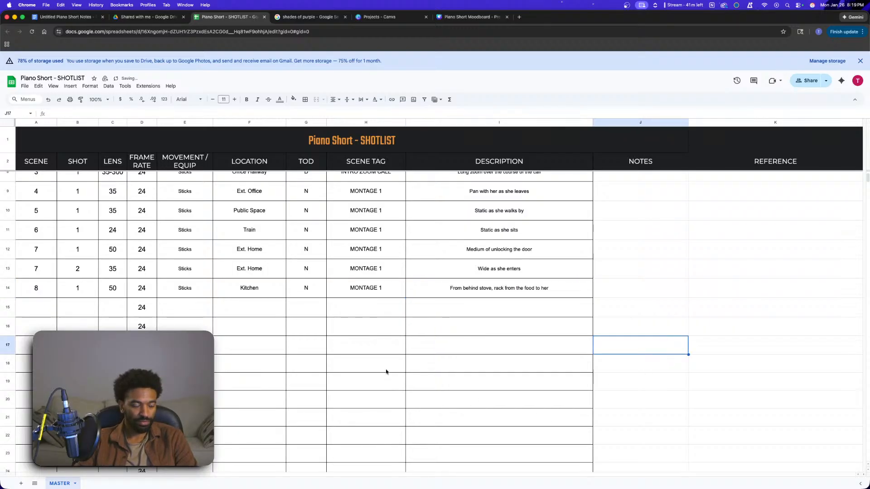
- Number the next empty row as scene 9, shot 1, and set its lens to "50"
{"action": "left_click", "coordinate": [37, 308]}
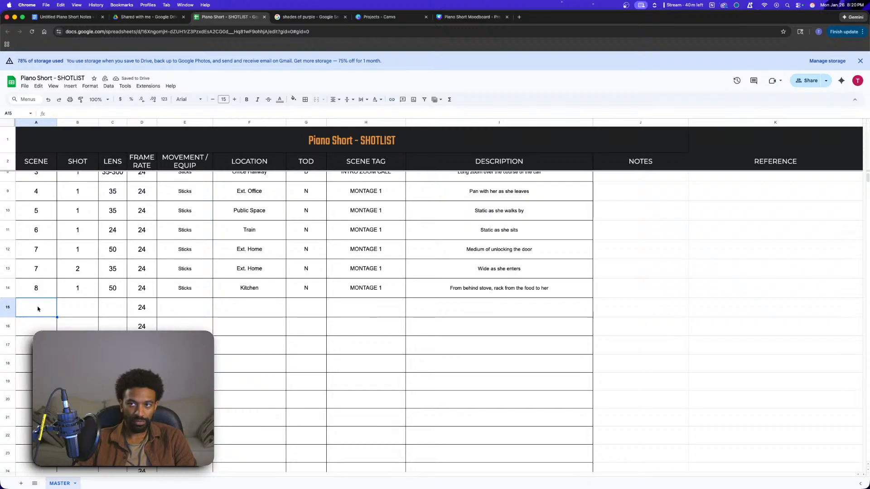
{"action": "type", "text": "9"}
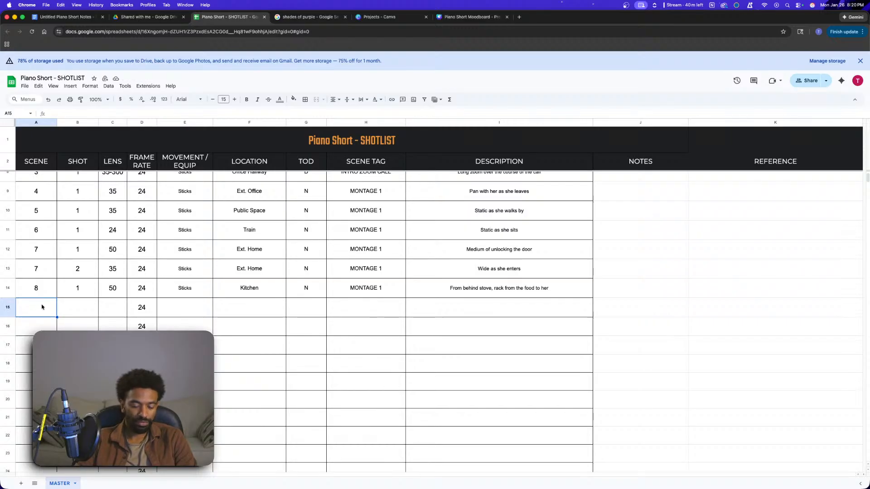
{"action": "left_click", "coordinate": [62, 309]}
{"action": "type", "text": "1"}
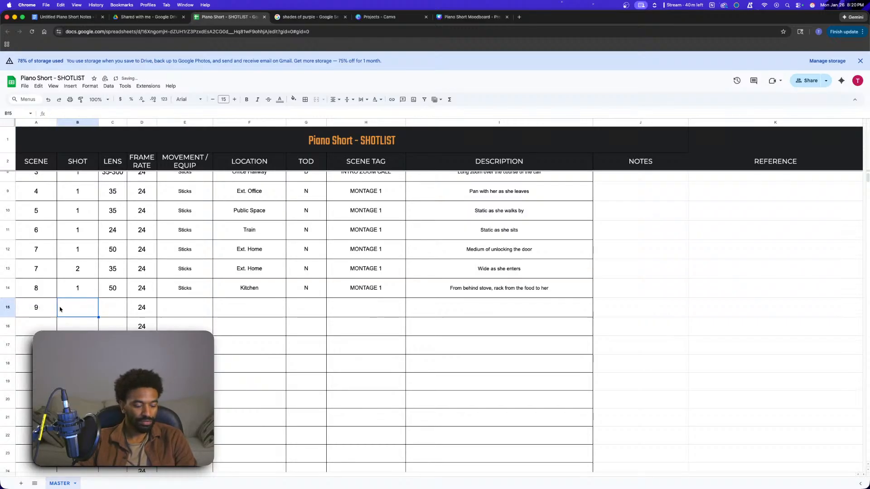
{"action": "key", "text": "Tab"}
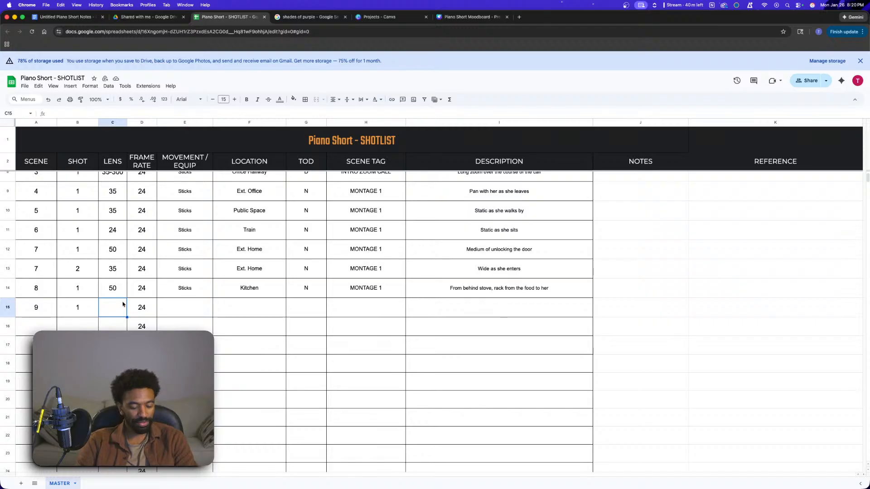
{"action": "type", "text": "50"}
- Enter movement "Sticks", location "Bedroom" and time of day "N" for scene 9 shot 1
{"action": "left_click", "coordinate": [193, 307]}
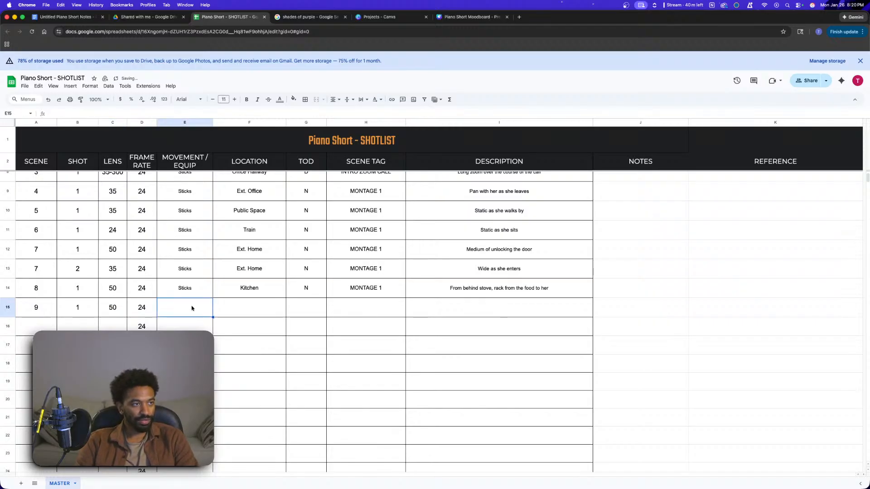
{"action": "type", "text": "Sticks"}
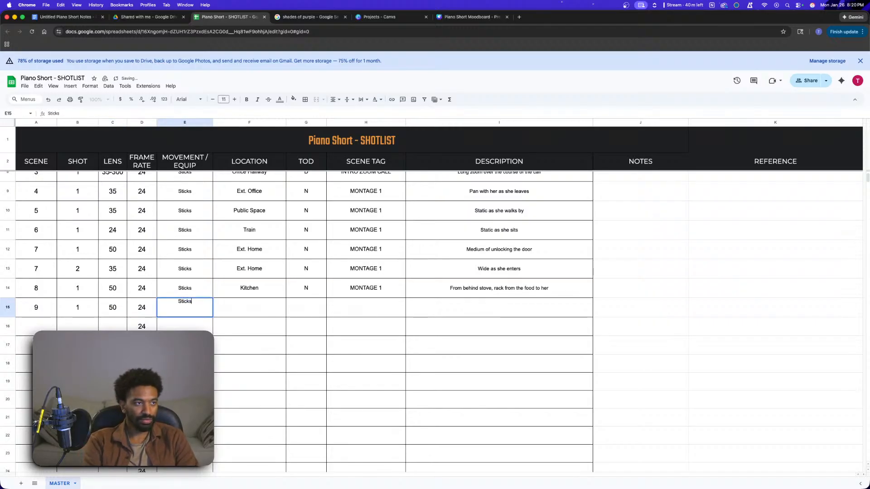
{"action": "left_click", "coordinate": [241, 306]}
{"action": "type", "text": "Bedroom"}
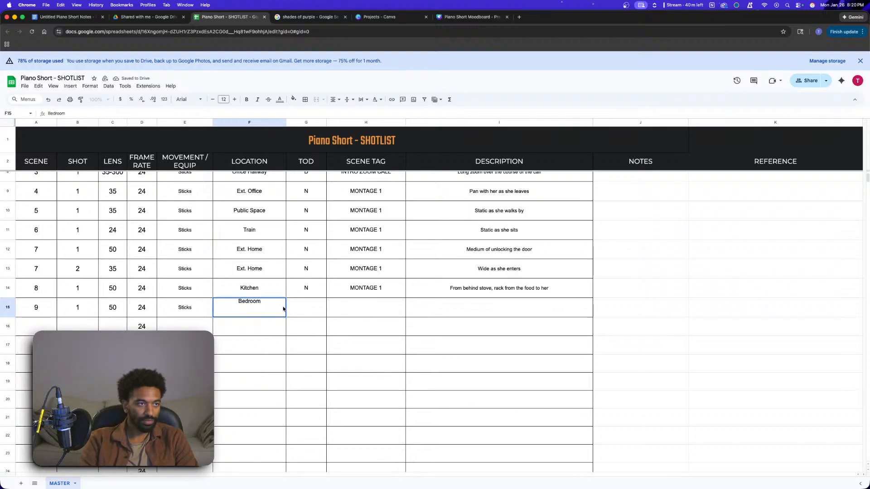
{"action": "left_click", "coordinate": [311, 311]}
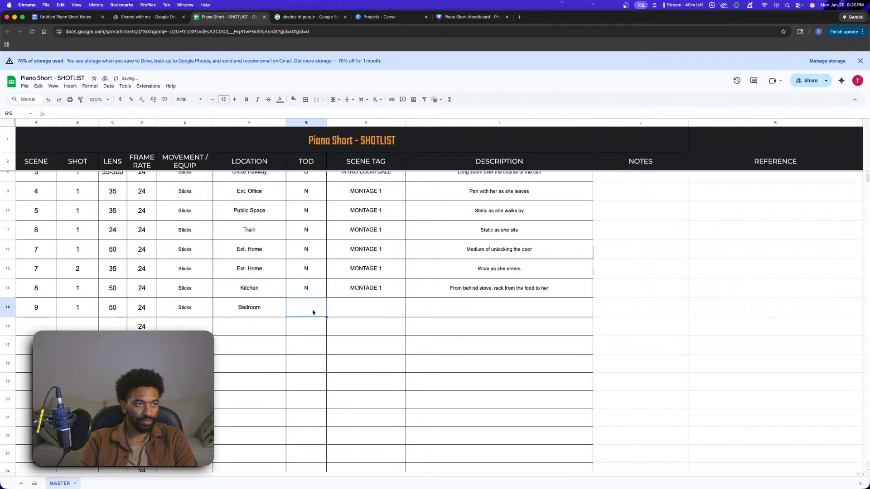
{"action": "type", "text": "N"}
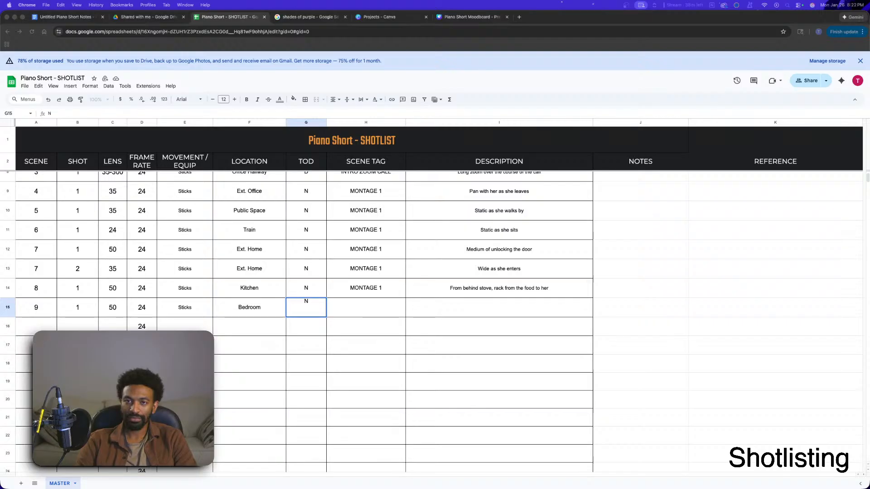
{"action": "scroll", "coordinate": [314, 284], "scroll_direction": "down", "scroll_amount": 3}
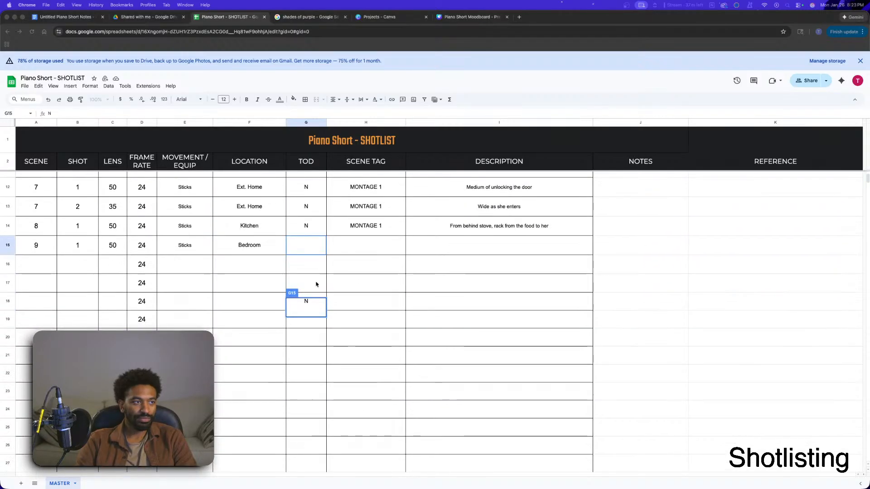
{"action": "left_click", "coordinate": [402, 343]}
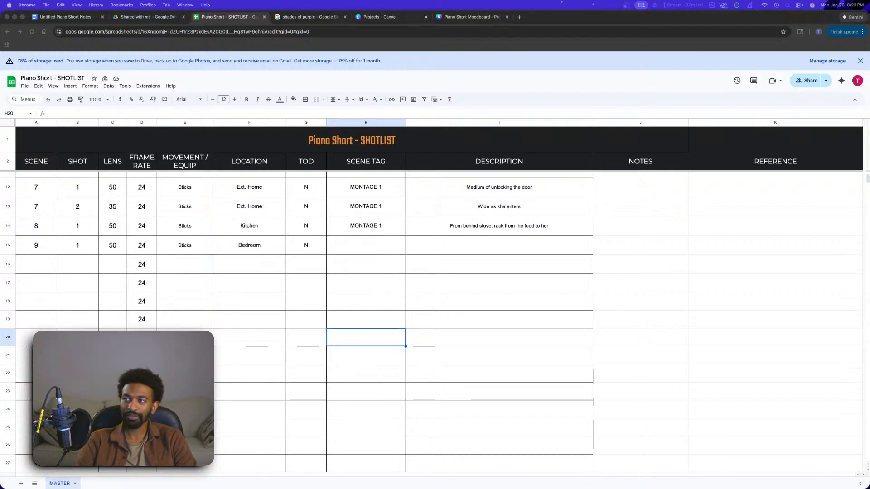
{"action": "left_click", "coordinate": [357, 246]}
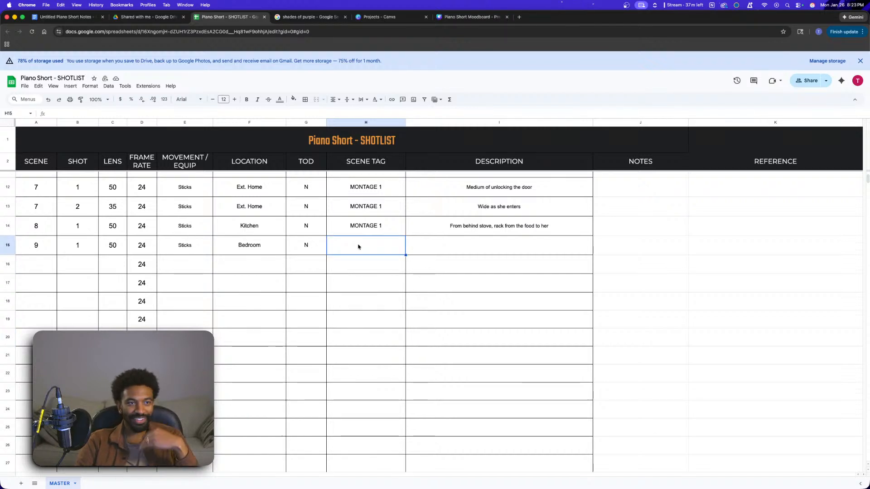
- Copy the "MONTAGE 1" scene tag from the scene 8 row to the scene 9 row
{"action": "left_click", "coordinate": [356, 226]}
{"action": "key", "text": "ctrl+c"}
{"action": "left_click", "coordinate": [373, 250]}
{"action": "key", "text": "ctrl+v"}
- Describe the scene 9 shot as "CU of the phone lighting her face"
{"action": "left_click", "coordinate": [478, 250]}
{"action": "double_click", "coordinate": [478, 251]}
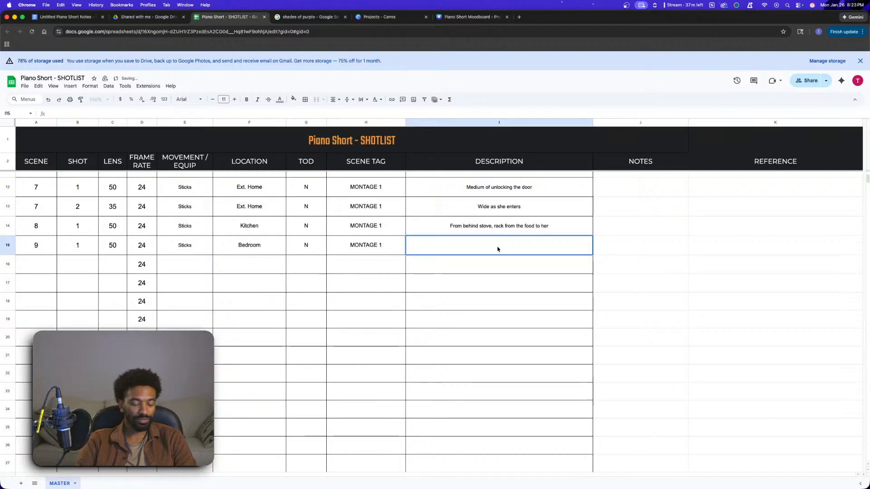
{"action": "type", "text": "The "}
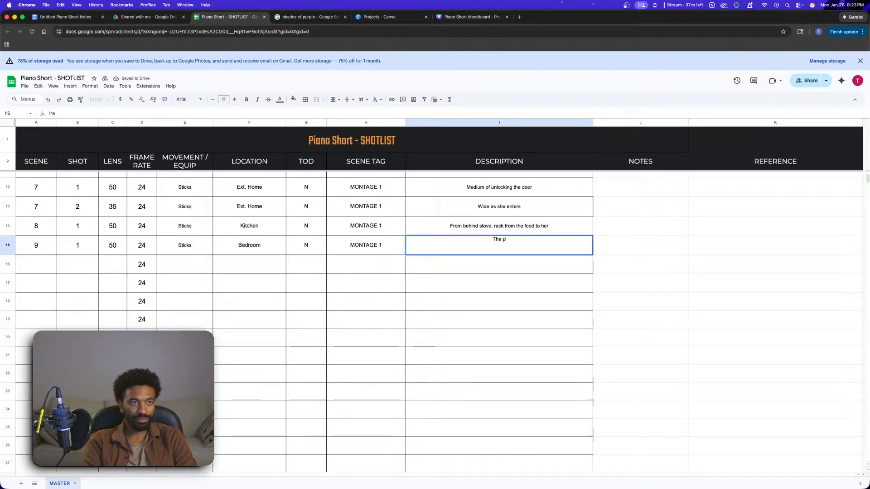
{"action": "type", "text": "phon"}
{"action": "key", "text": "BackSpace"}
{"action": "key", "text": "BackSpace"}
{"action": "key", "text": "BackSpace"}
{"action": "key", "text": "BackSpace"}
{"action": "key", "text": "BackSpace"}
{"action": "key", "text": "BackSpace"}
{"action": "key", "text": "BackSpace"}
{"action": "key", "text": "BackSpace"}
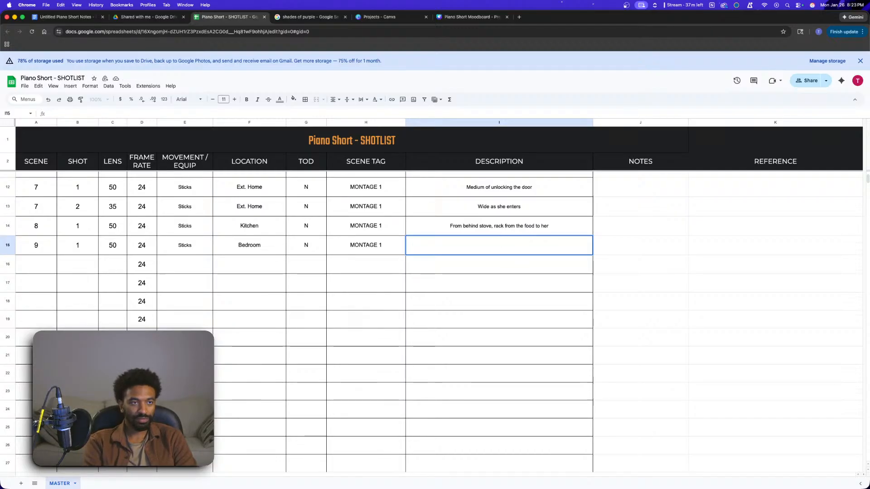
{"action": "type", "text": "CU of the phon"}
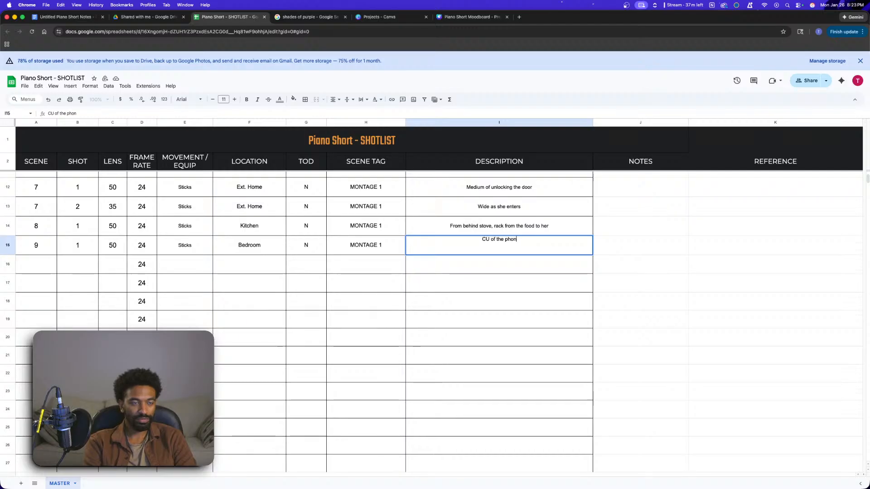
{"action": "type", "text": "e in her fac"}
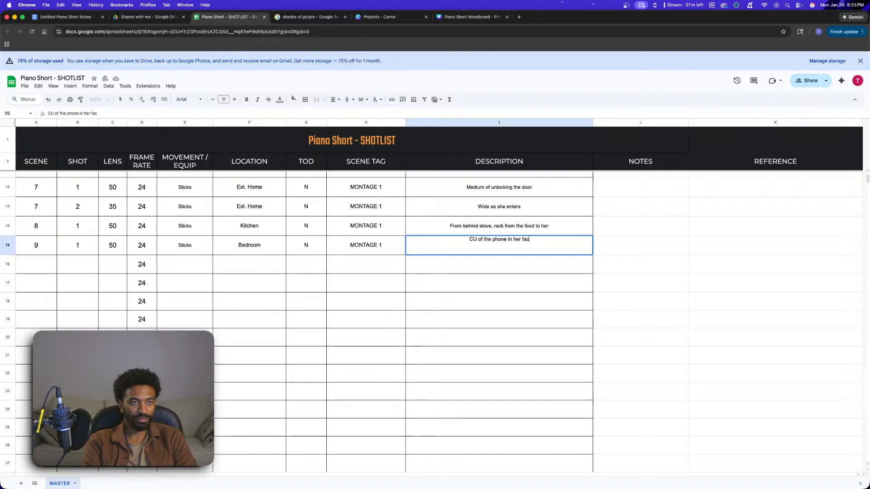
{"action": "key", "text": "BackSpace"}
{"action": "key", "text": "BackSpace"}
{"action": "key", "text": "BackSpace"}
{"action": "key", "text": "BackSpace"}
{"action": "key", "text": "BackSpace"}
{"action": "key", "text": "BackSpace"}
{"action": "key", "text": "BackSpace"}
{"action": "key", "text": "BackSpace"}
{"action": "key", "text": "BackSpace"}
{"action": "key", "text": "BackSpace"}
{"action": "type", "text": "lighting her face"}
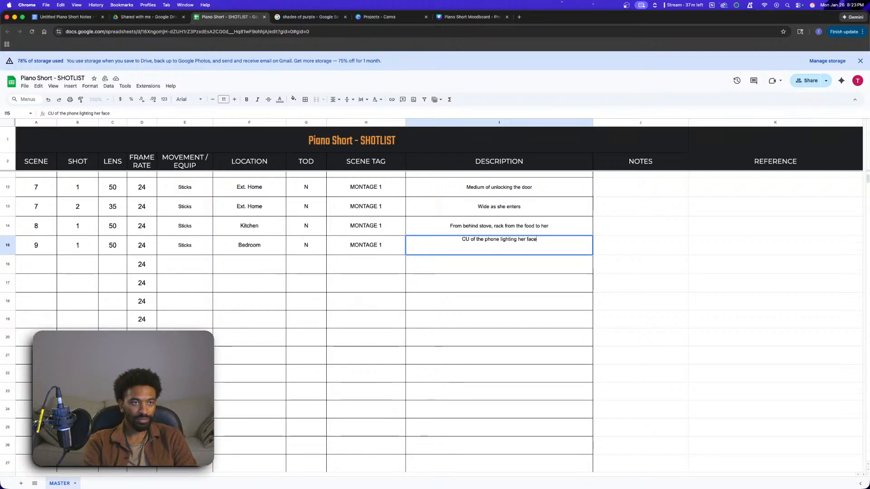
- Number the next empty row as scene 10 and add the note "Match Cut" to both the scene 9 and scene 10 rows
{"action": "left_click", "coordinate": [39, 267]}
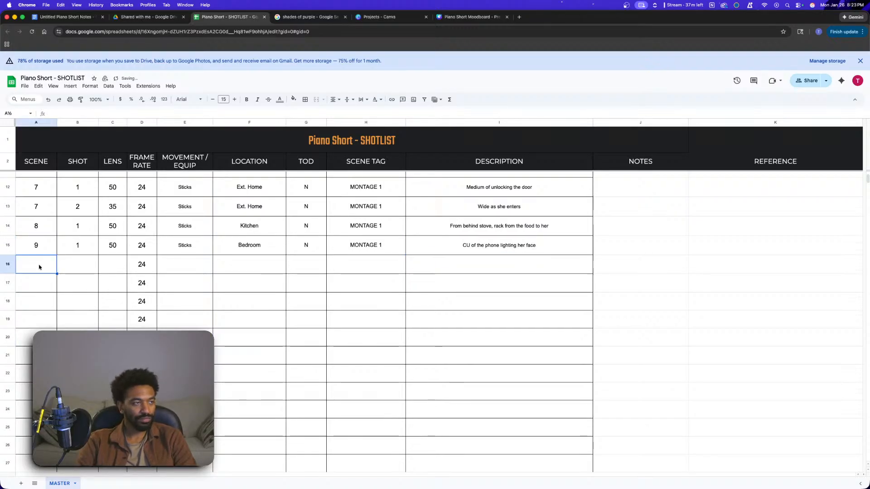
{"action": "type", "text": "10"}
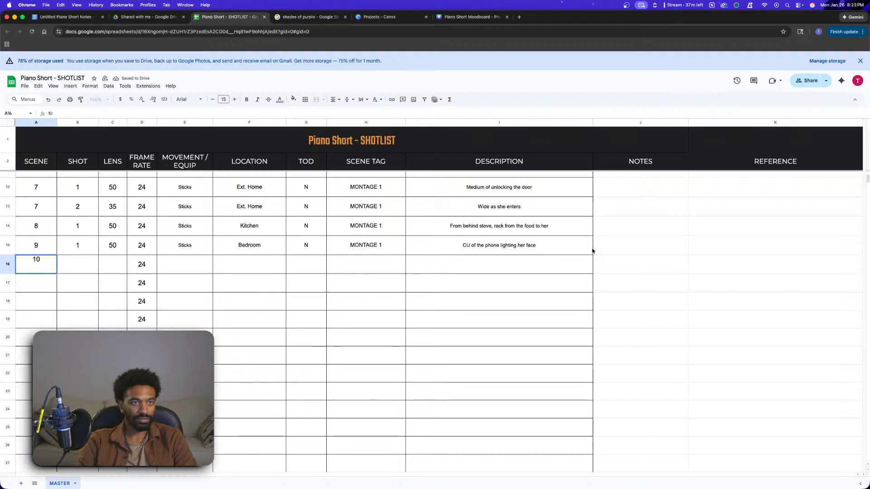
{"action": "left_click", "coordinate": [617, 246]}
{"action": "type", "text": "Match Cut"}
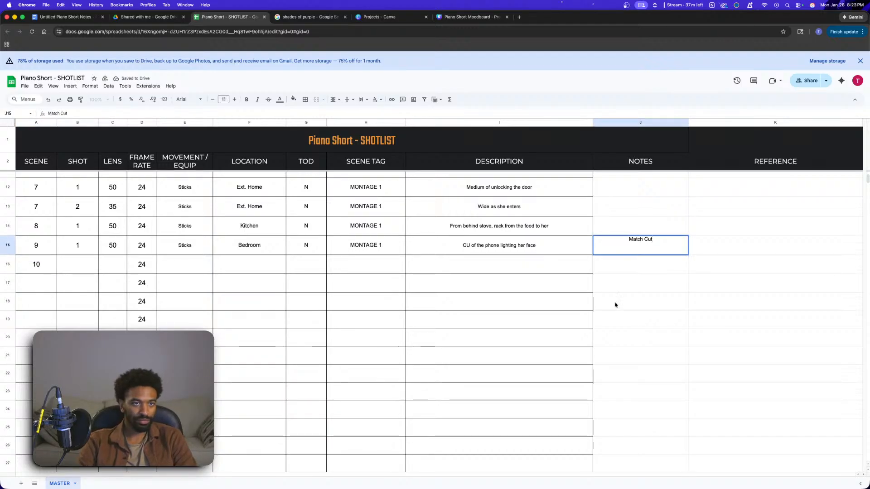
{"action": "key", "text": "Return"}
{"action": "left_click", "coordinate": [662, 252]}
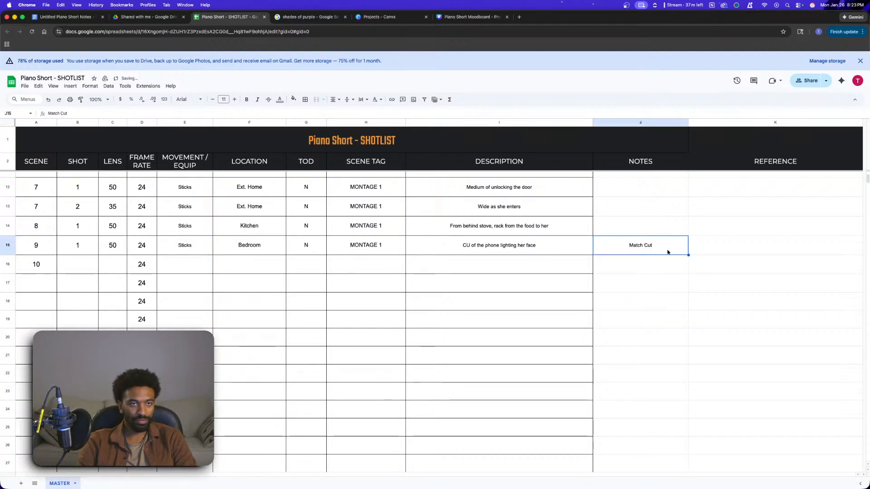
{"action": "left_click_drag", "start_coordinate": [688, 255], "coordinate": [688, 268]}
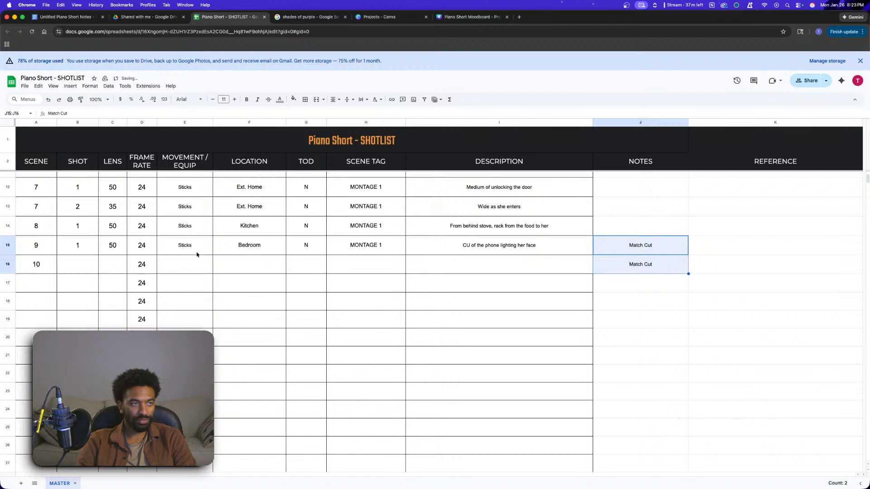
- Number the scene 10 entry as shot 1 and set its lens to "50"
{"action": "left_click", "coordinate": [86, 270]}
{"action": "type", "text": "1"}
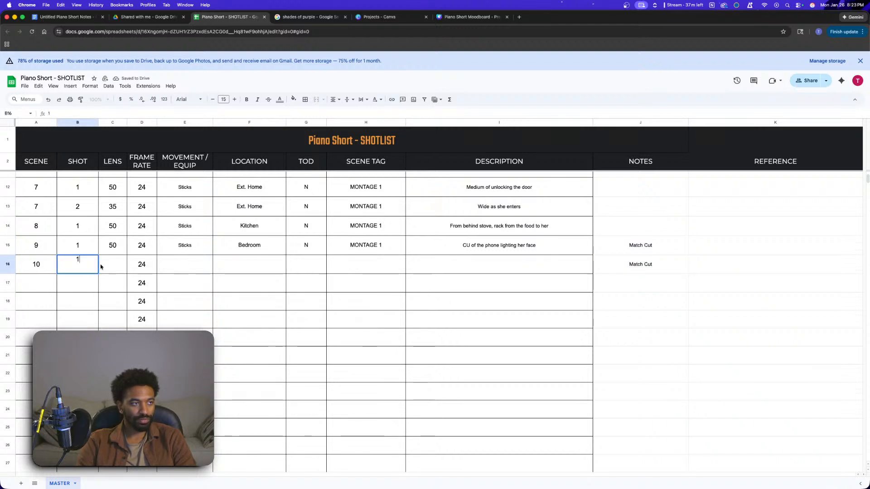
{"action": "left_click", "coordinate": [113, 268]}
{"action": "type", "text": "50"}
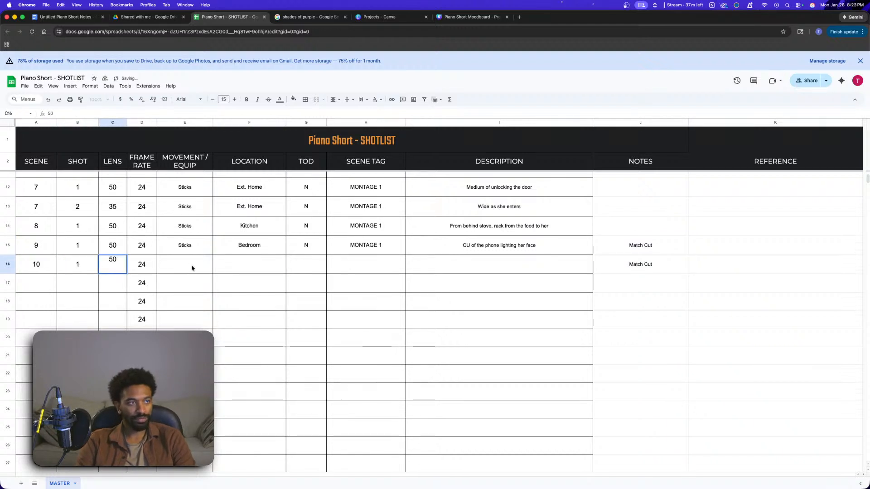
- Copy the movement "Sticks" and location "Bedroom" from the scene 9 row to the scene 10 row
{"action": "left_click", "coordinate": [192, 268]}
{"action": "left_click_drag", "start_coordinate": [192, 245], "coordinate": [252, 245]}
{"action": "key", "text": "ctrl+c"}
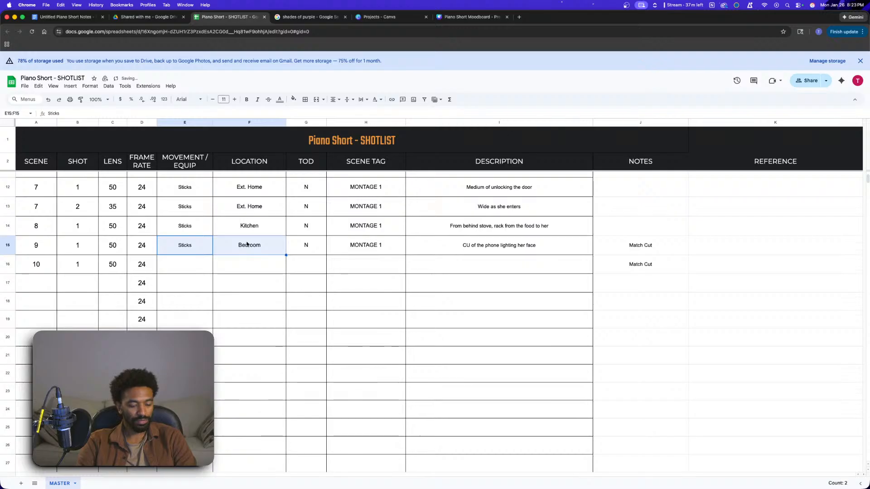
{"action": "left_click", "coordinate": [194, 266]}
{"action": "key", "text": "ctrl+v"}
- Set scene 10's time of day to "D" and copy the "MONTAGE 1" scene tag into its row
{"action": "left_click", "coordinate": [305, 264]}
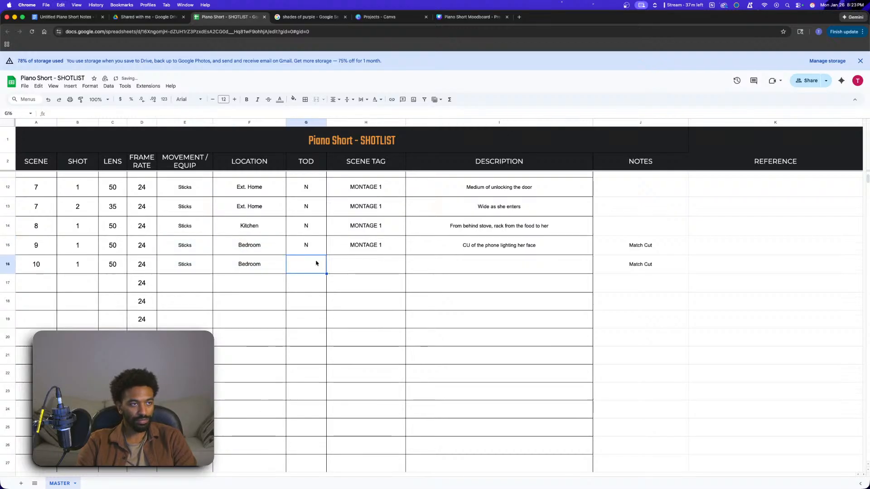
{"action": "type", "text": "D"}
{"action": "left_click", "coordinate": [378, 252]}
{"action": "key", "text": "ctrl+c"}
{"action": "left_click", "coordinate": [380, 269]}
{"action": "key", "text": "ctrl+v"}
- Copy the scene 9 description to the scene 10 row and reword it as "CU of her sleeping"
{"action": "left_click", "coordinate": [464, 268]}
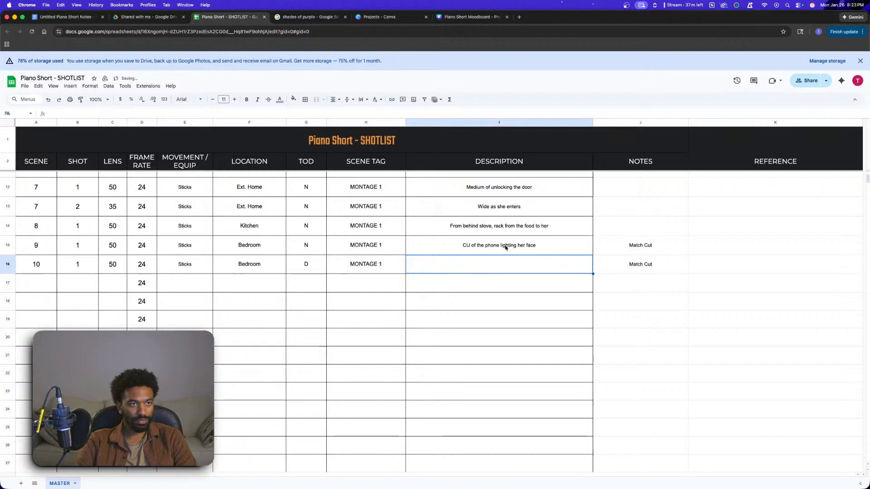
{"action": "left_click", "coordinate": [506, 250]}
{"action": "key", "text": "ctrl+c"}
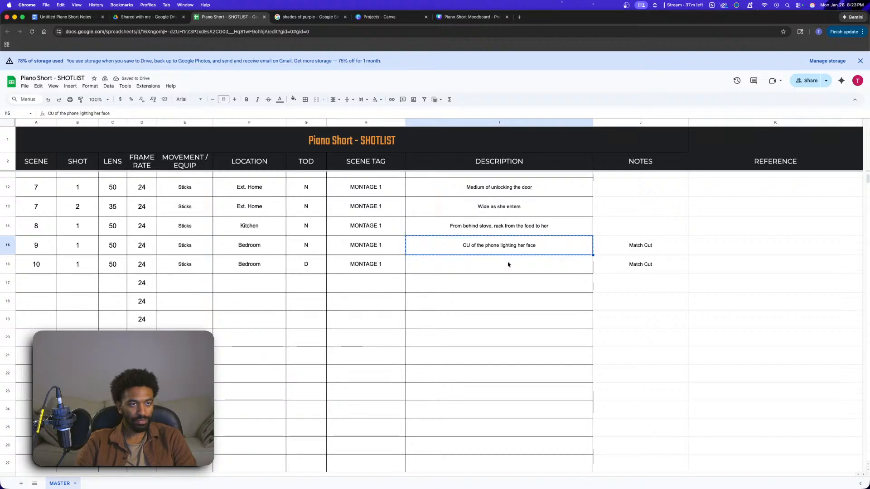
{"action": "left_click", "coordinate": [508, 263]}
{"action": "key", "text": "cmd+v"}
{"action": "double_click", "coordinate": [548, 266]}
{"action": "left_click_drag", "start_coordinate": [541, 260], "coordinate": [477, 261]}
{"action": "type", "text": "her sleeping"}
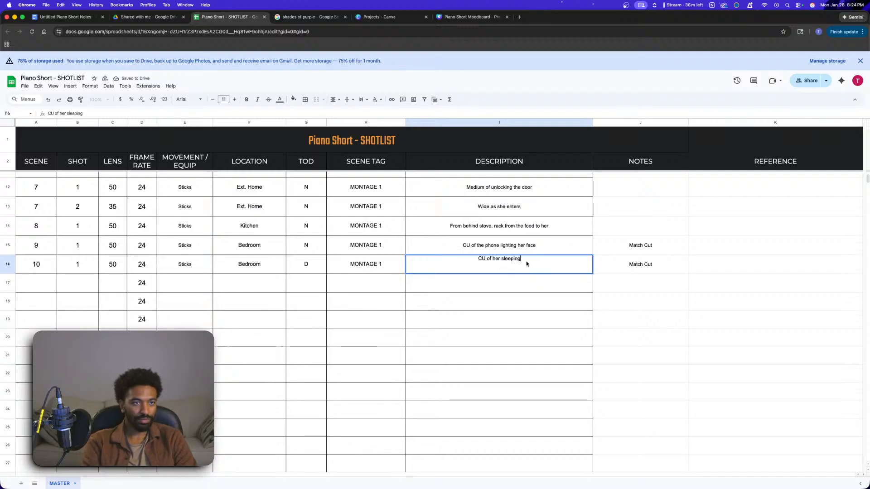
{"action": "left_click", "coordinate": [474, 339]}
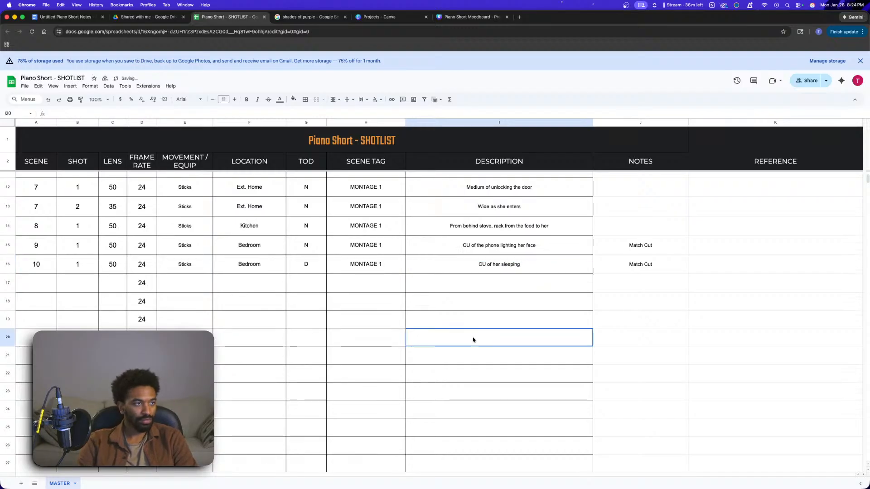
- Number the next empty row as scene 11, shot 1, and set its lens to "35"
{"action": "left_click", "coordinate": [30, 278]}
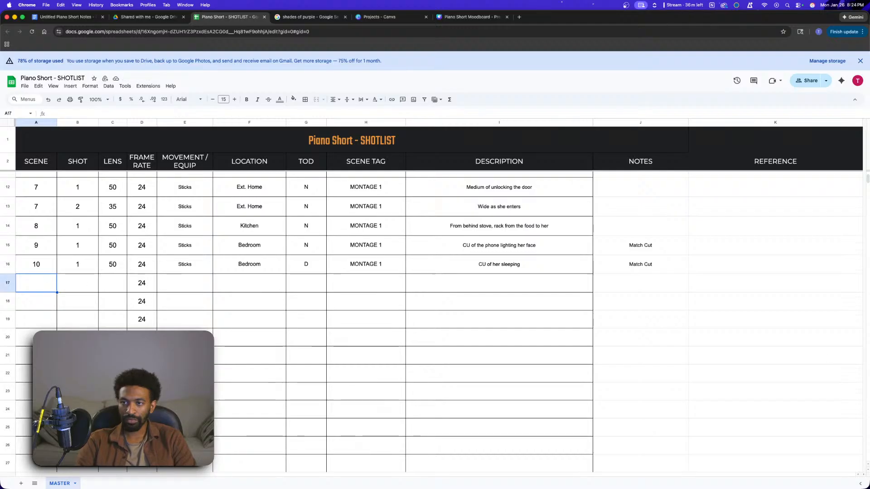
{"action": "type", "text": "11"}
{"action": "left_click", "coordinate": [70, 286]}
{"action": "type", "text": "1"}
{"action": "left_click", "coordinate": [108, 284]}
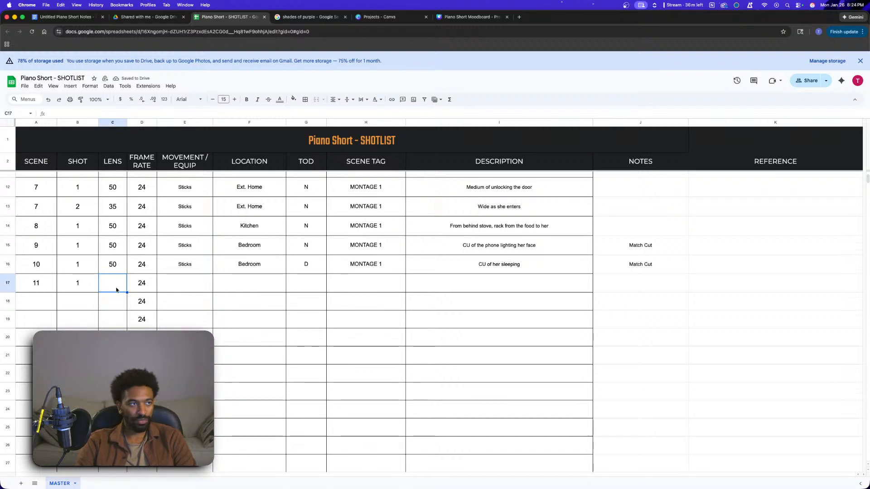
{"action": "type", "text": "35"}
- Enter movement "Sticks" and location "EXT. Home" for scene 11 shot 1
{"action": "left_click", "coordinate": [186, 283]}
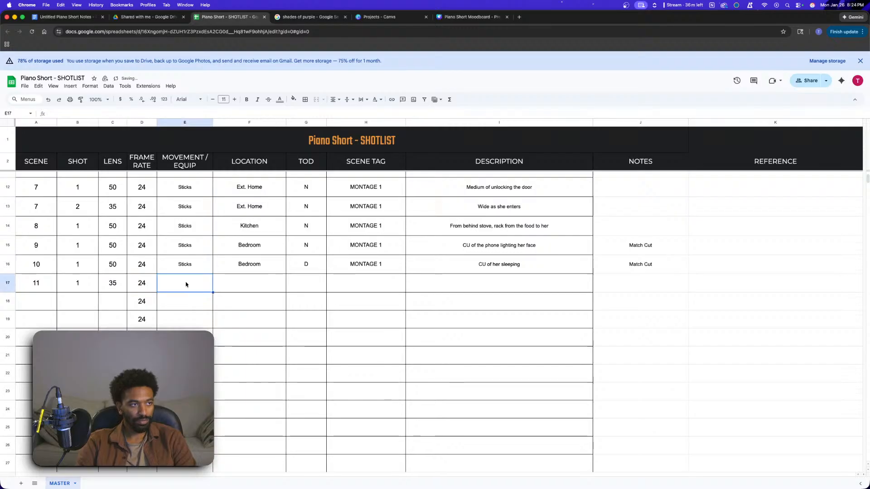
{"action": "type", "text": "Sticks"}
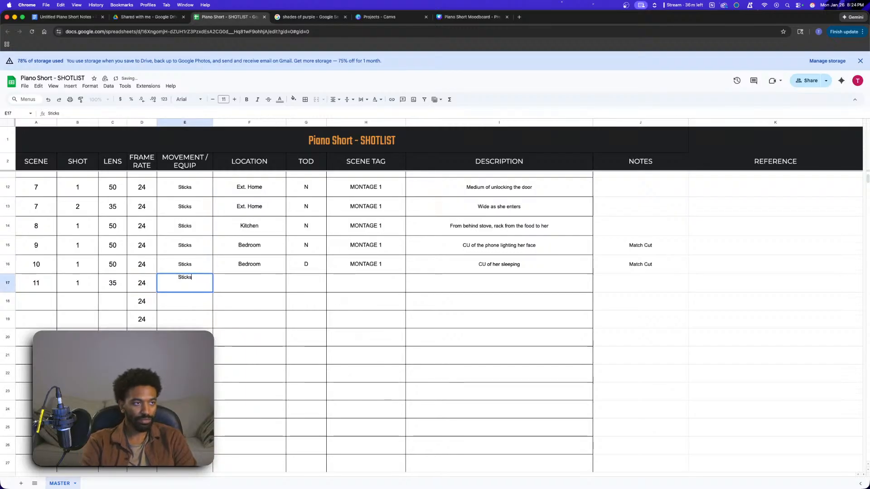
{"action": "left_click", "coordinate": [267, 282]}
{"action": "type", "text": "Es"}
{"action": "type", "text": "t. Home"}
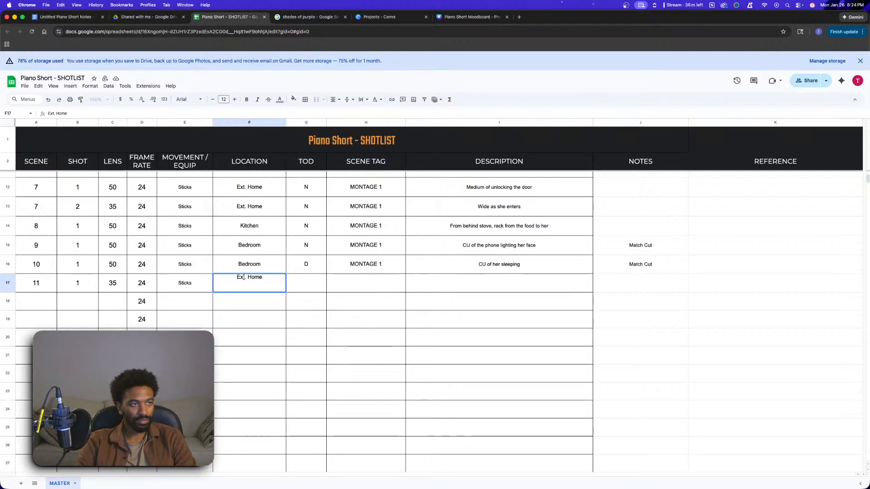
{"action": "key", "text": "Caps_Lock"}
{"action": "type", "text": "XT"}
- Change the location of both scene 7 shots to "EXT. Home" with the prefix in capitals
{"action": "scroll", "coordinate": [267, 258], "scroll_direction": "up", "scroll_amount": 2}
{"action": "left_click", "coordinate": [261, 229]}
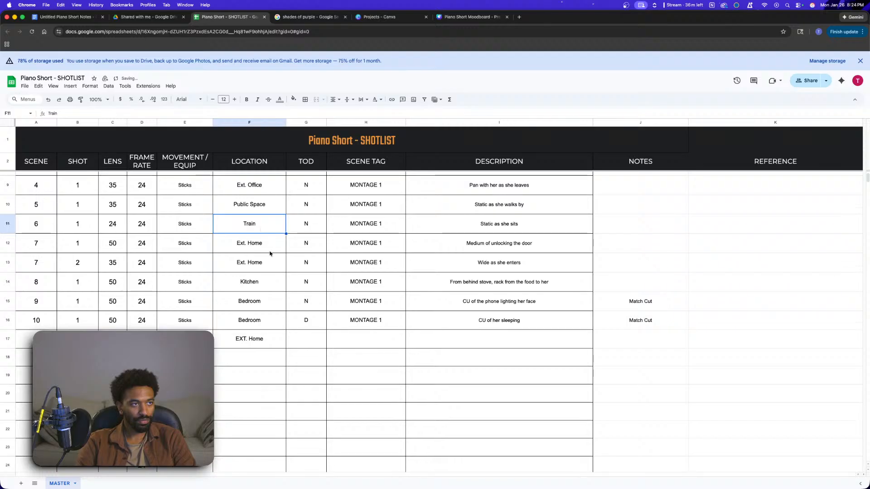
{"action": "left_click", "coordinate": [241, 264]}
{"action": "double_click", "coordinate": [241, 264]}
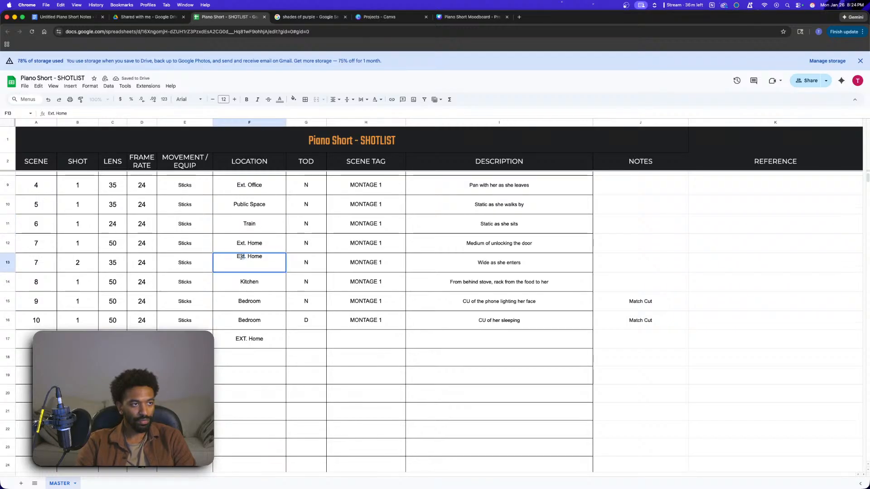
{"action": "type", "text": "XT"}
{"action": "left_click", "coordinate": [271, 313]}
{"action": "left_click", "coordinate": [262, 343]}
{"action": "key", "text": "super+c"}
{"action": "left_click", "coordinate": [254, 249]}
{"action": "key", "text": "super+v"}
- Change the scene 4 location to "EXT. Office" to match the capitalised prefix
{"action": "scroll", "coordinate": [266, 288], "scroll_direction": "up", "scroll_amount": 3}
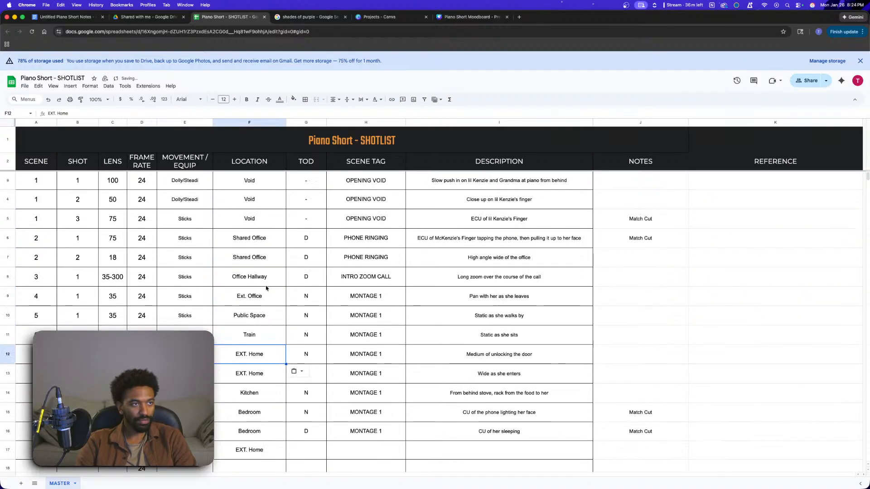
{"action": "double_click", "coordinate": [246, 294]}
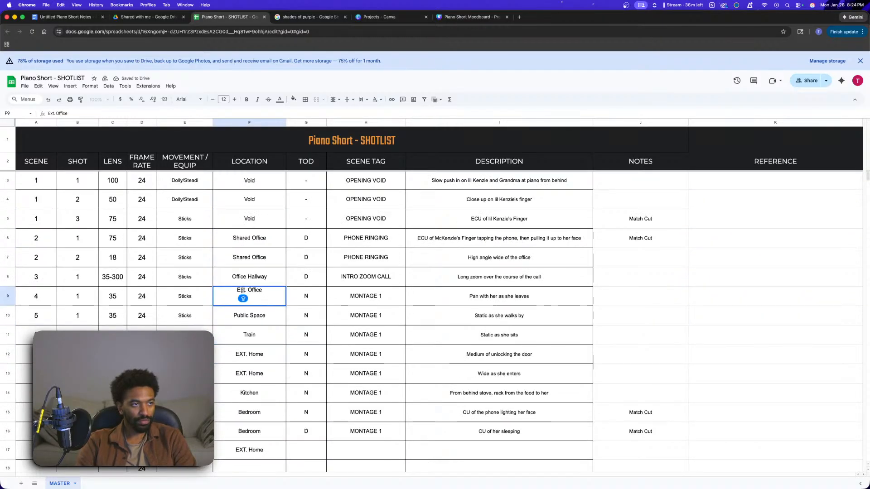
{"action": "left_click", "coordinate": [243, 289]}
{"action": "key", "text": "BackSpace"}
{"action": "key", "text": "BackSpace"}
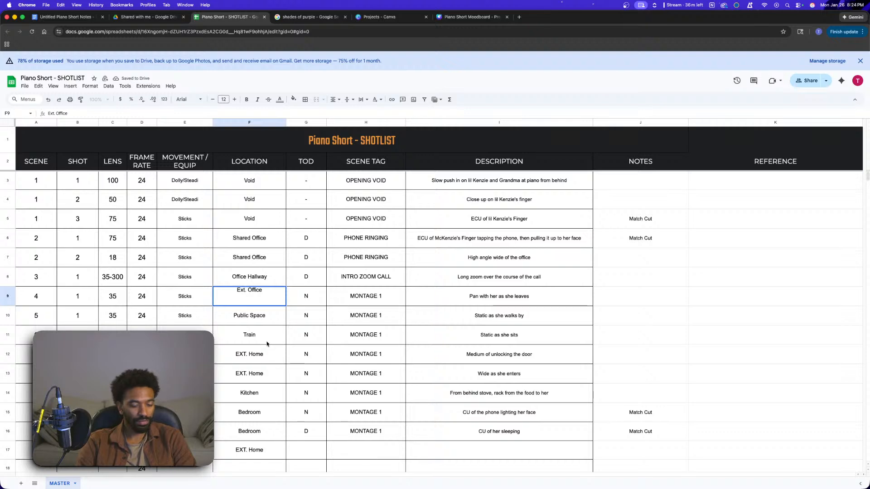
{"action": "type", "text": "XT"}
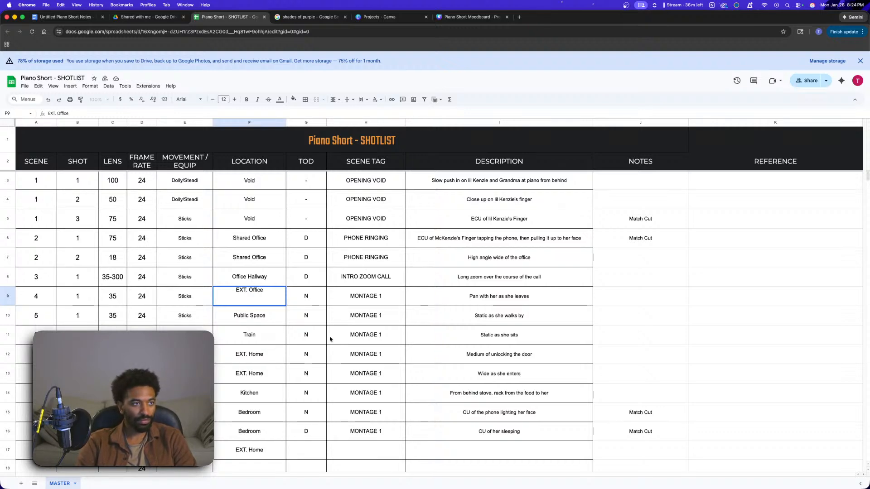
{"action": "left_click", "coordinate": [305, 392]}
{"action": "scroll", "coordinate": [334, 337], "scroll_direction": "down", "scroll_amount": 5}
{"action": "scroll", "coordinate": [334, 337], "scroll_direction": "up", "scroll_amount": 5}
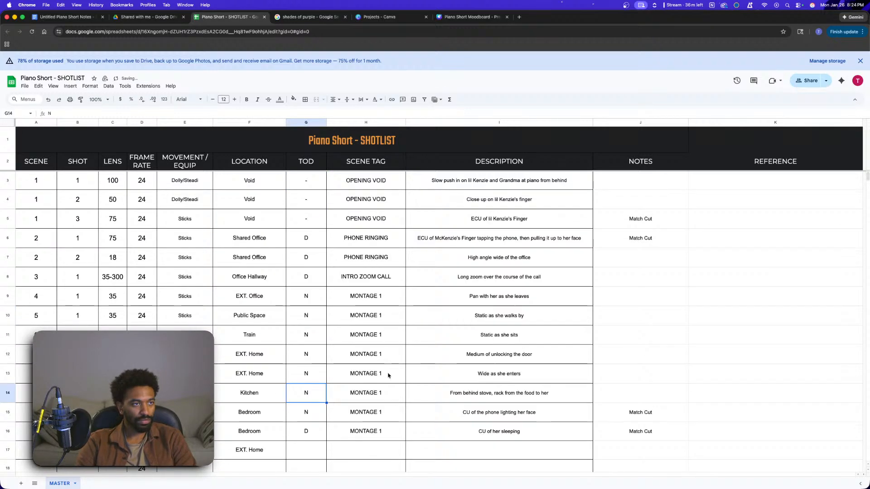
- Copy the time of day "D" and scene tag "MONTAGE 1" from the scene 10 row to the scene 11 row
{"action": "scroll", "coordinate": [376, 365], "scroll_direction": "down", "scroll_amount": 4}
{"action": "left_click", "coordinate": [308, 261]}
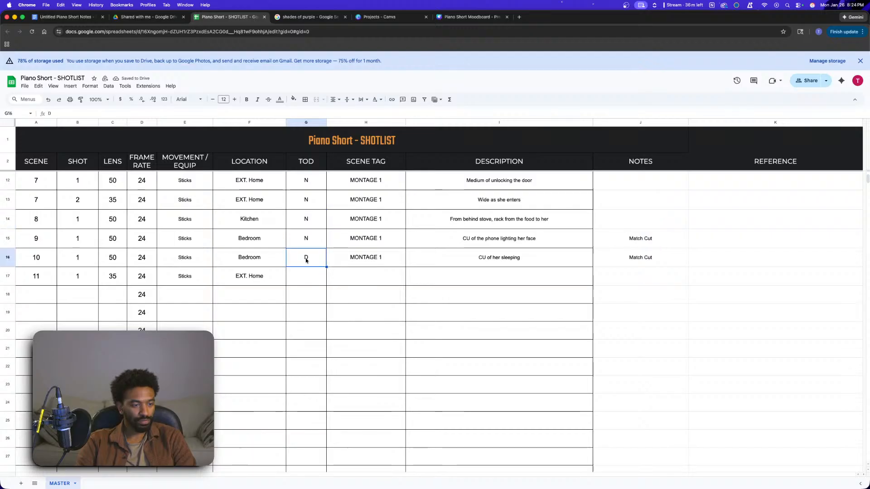
{"action": "left_click_drag", "start_coordinate": [306, 257], "coordinate": [369, 258]}
{"action": "key", "text": "super+c"}
{"action": "left_click", "coordinate": [323, 277]}
{"action": "key", "text": "super+v"}
- Enter the description "Wide of her leaving the house" for scene 11 shot 1
{"action": "left_click", "coordinate": [435, 281]}
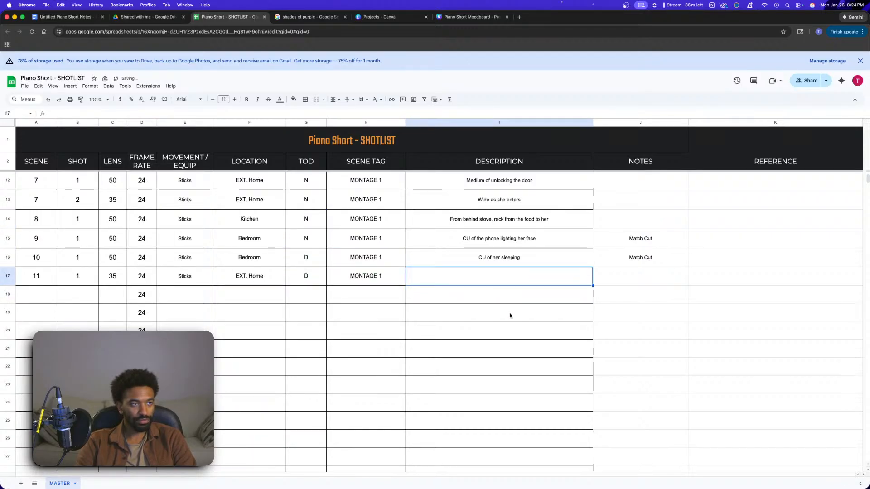
{"action": "scroll", "coordinate": [453, 333], "scroll_direction": "up", "scroll_amount": 2}
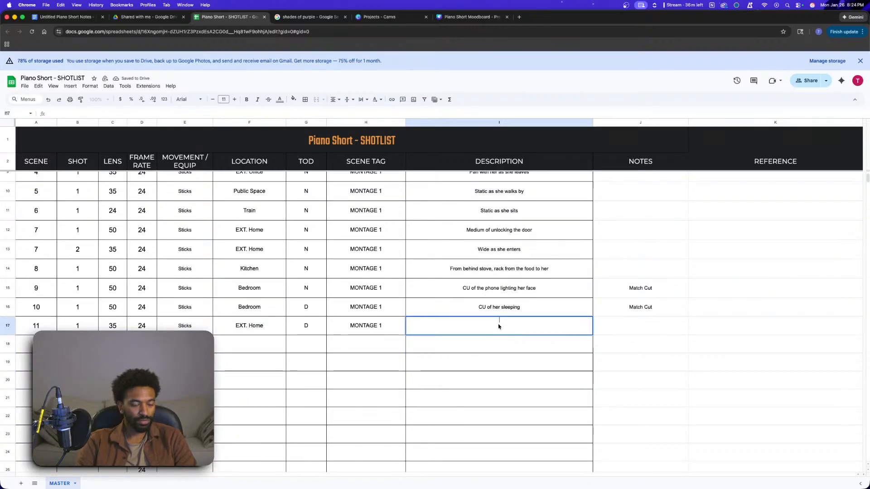
{"action": "type", "text": "Wide of her leaving "}
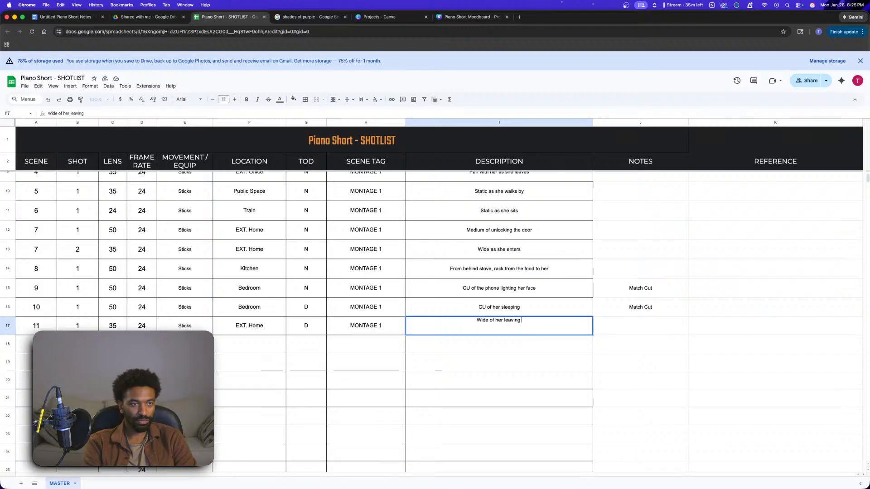
{"action": "type", "text": "the house"}
{"action": "left_click", "coordinate": [283, 365]}
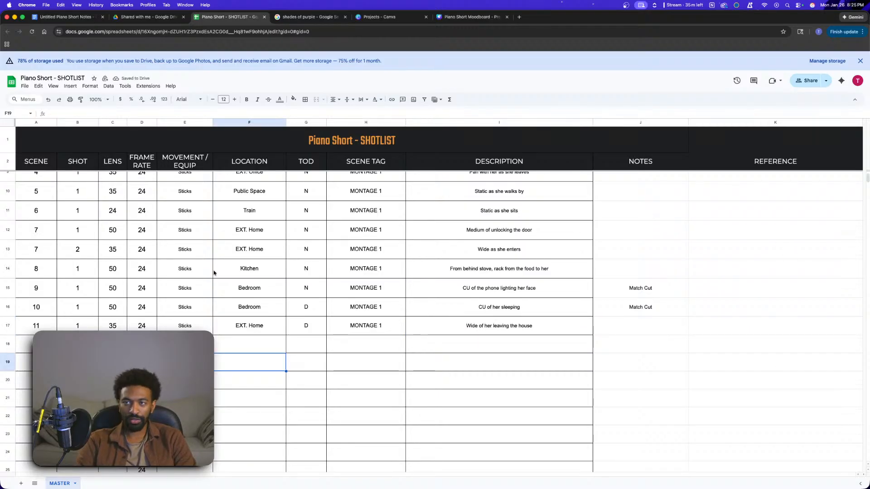
- Start a new row below scene 11 with scene 12 and shot 1
{"action": "left_click", "coordinate": [37, 345]}
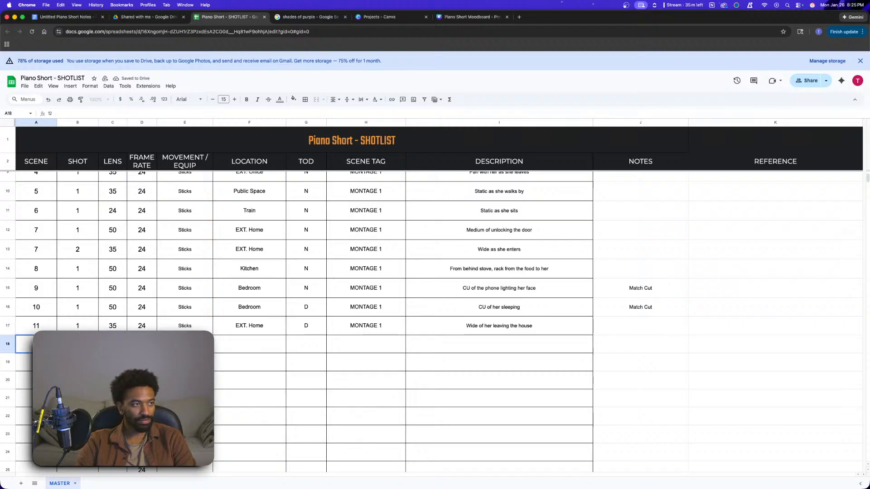
{"action": "type", "text": "12"}
{"action": "key", "text": "Tab"}
{"action": "type", "text": "1"}
{"action": "key", "text": "Tab"}
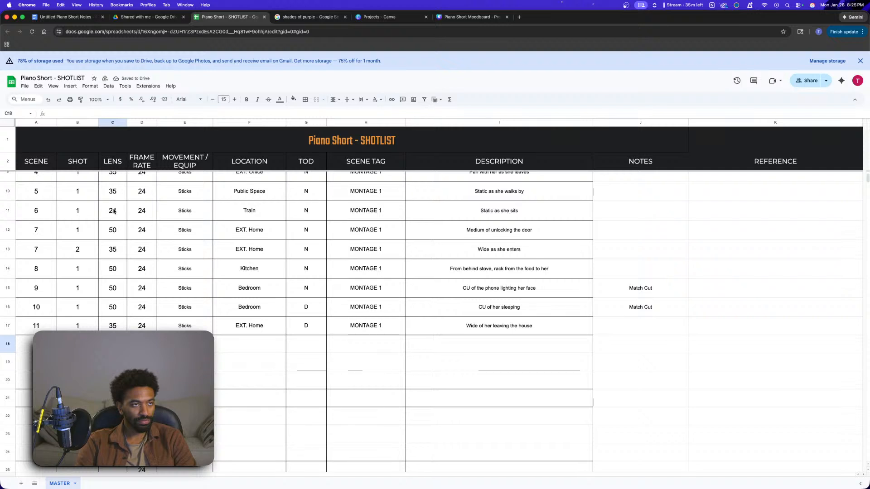
- Copy the lens through description cells of scene 6 into the scene 12 row and set its time of day to "D"
{"action": "left_click_drag", "start_coordinate": [114, 211], "coordinate": [453, 212]}
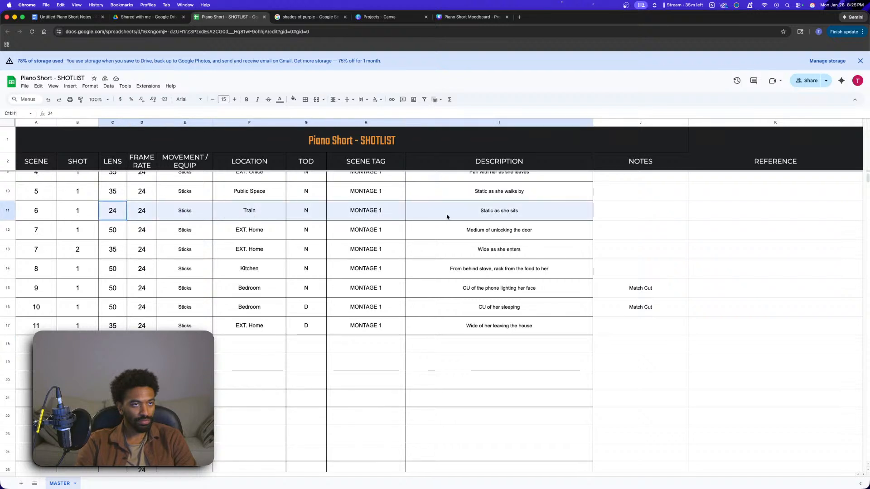
{"action": "key", "text": "cmd+c"}
{"action": "left_click", "coordinate": [113, 344]}
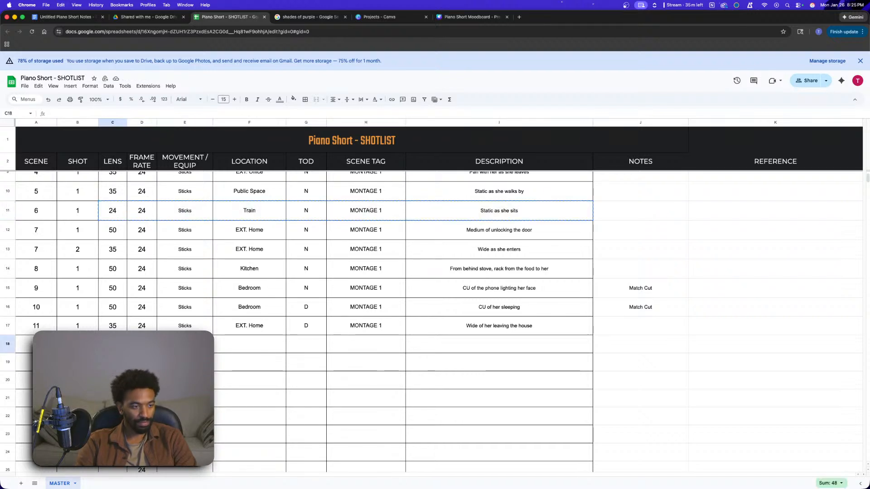
{"action": "key", "text": "cmd+v"}
{"action": "left_click", "coordinate": [315, 345]}
{"action": "type", "text": "d"}
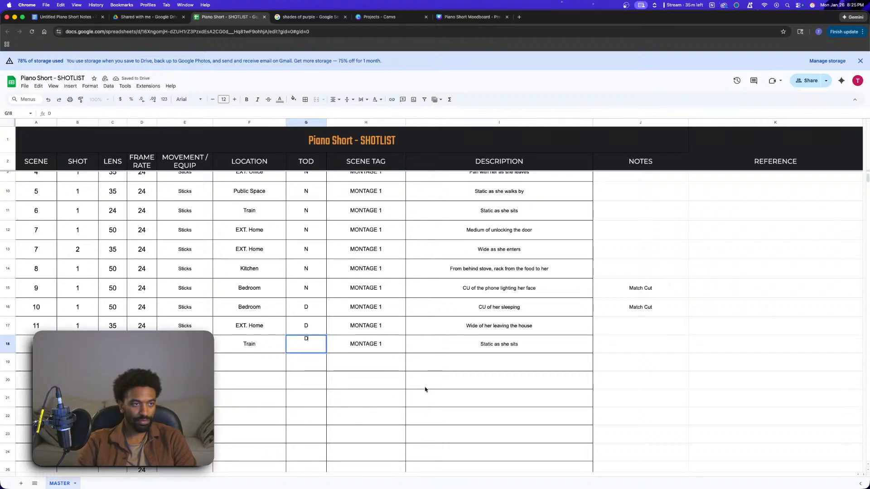
{"action": "left_click", "coordinate": [471, 402]}
{"action": "left_click", "coordinate": [535, 350]}
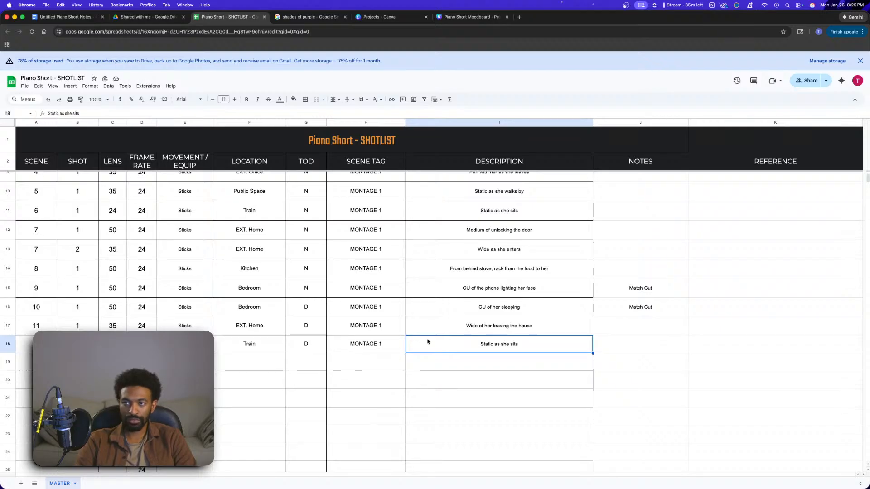
- Copy the shot through description cells of scene 5 into the empty row below scene 12
{"action": "scroll", "coordinate": [464, 336], "scroll_direction": "down", "scroll_amount": 1}
{"action": "scroll", "coordinate": [464, 336], "scroll_direction": "up", "scroll_amount": 1}
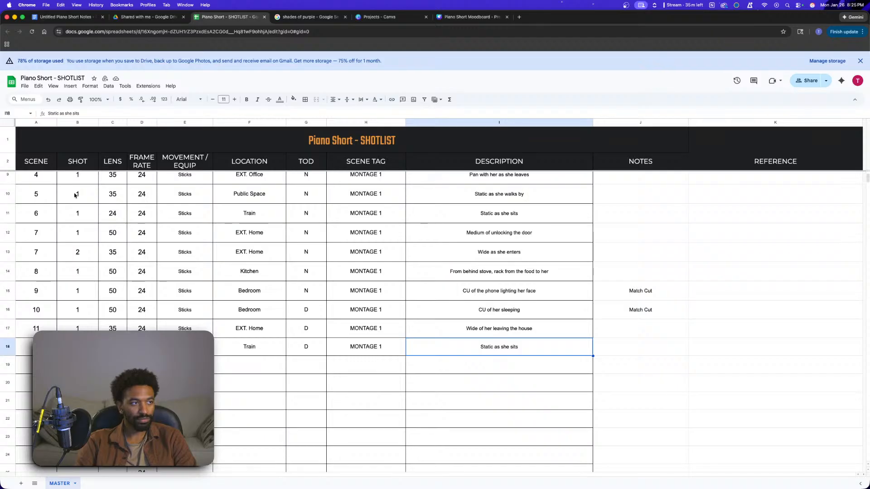
{"action": "left_click_drag", "start_coordinate": [77, 195], "coordinate": [467, 200]}
{"action": "key", "text": "super+c"}
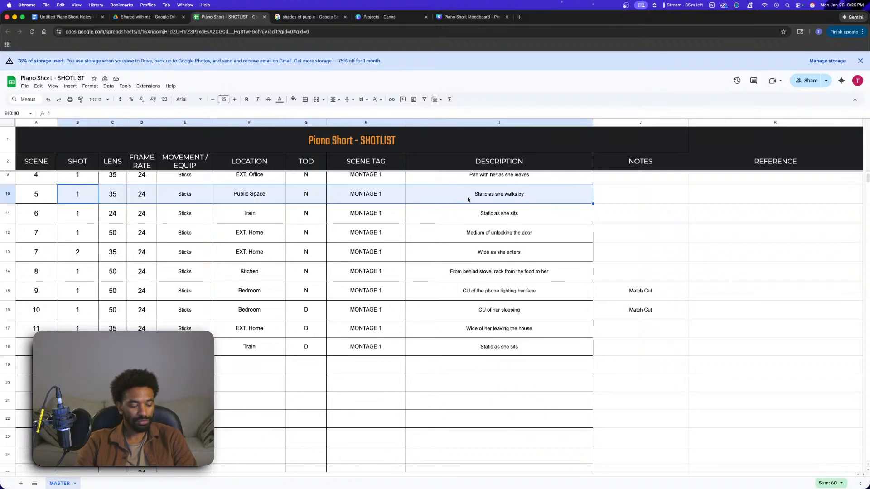
{"action": "left_click", "coordinate": [77, 365]}
{"action": "key", "text": "super+v"}
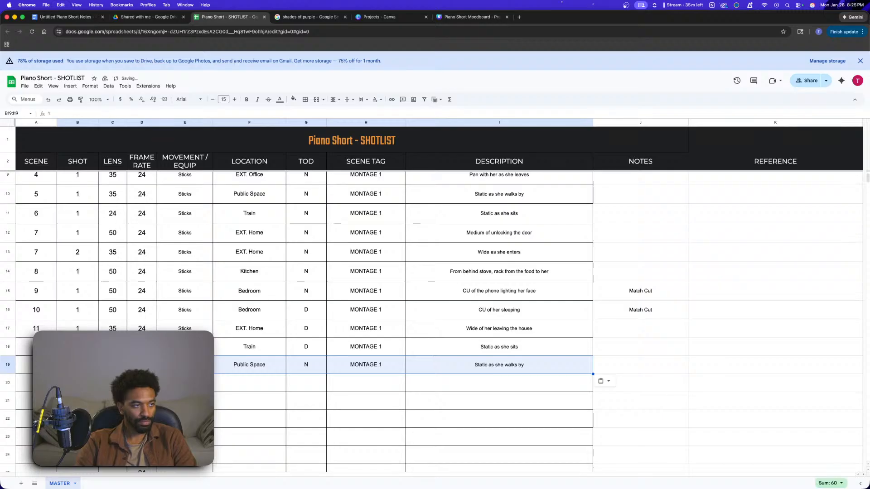
- Set the time of day to "D" in the pasted Public Space row and number it scene 13
{"action": "left_click", "coordinate": [311, 394]}
{"action": "left_click", "coordinate": [307, 365]}
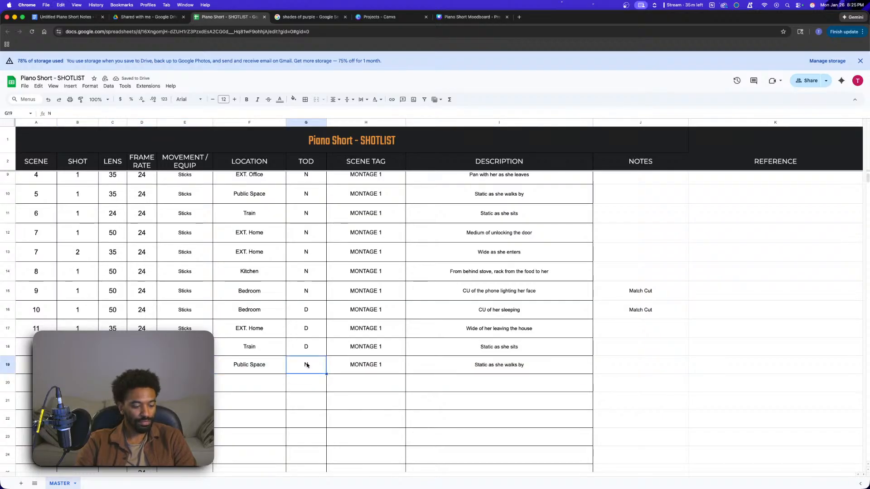
{"action": "type", "text": "D"}
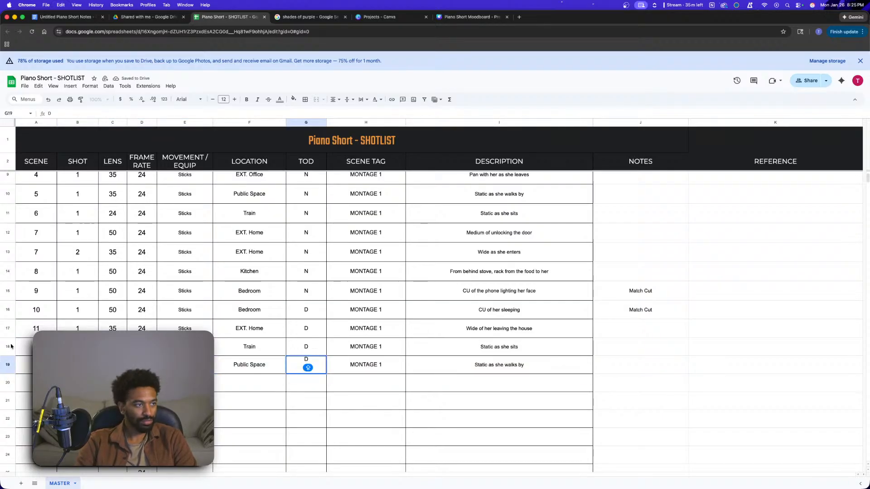
{"action": "left_click", "coordinate": [38, 365]}
{"action": "left_click", "coordinate": [248, 416]}
{"action": "scroll", "coordinate": [293, 381], "scroll_direction": "down", "scroll_amount": 2}
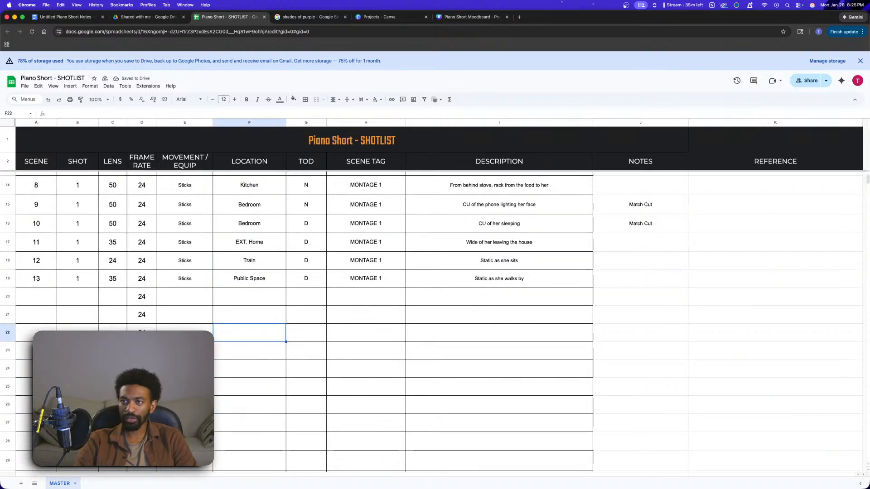
- Copy the shot through description cells of scene 4 into the empty row below scene 13
{"action": "scroll", "coordinate": [271, 307], "scroll_direction": "up", "scroll_amount": 3}
{"action": "scroll", "coordinate": [278, 310], "scroll_direction": "up", "scroll_amount": 1}
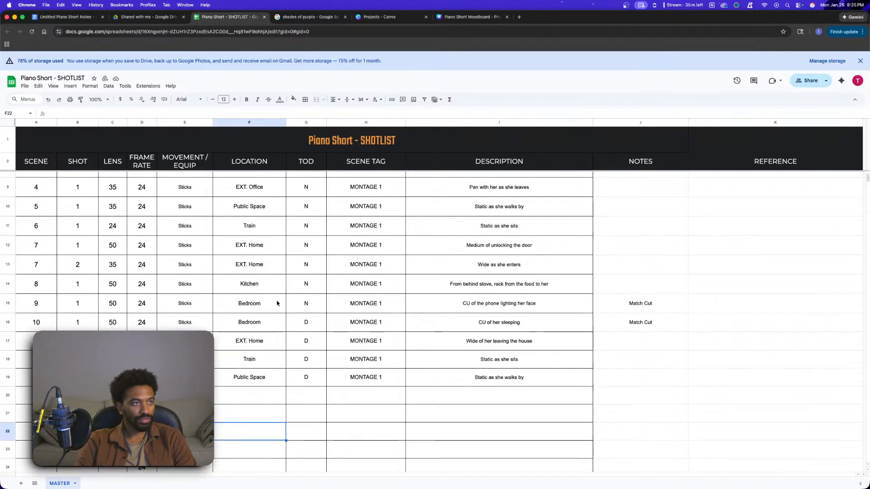
{"action": "scroll", "coordinate": [261, 218], "scroll_direction": "up", "scroll_amount": 1}
{"action": "left_click_drag", "start_coordinate": [69, 201], "coordinate": [428, 200]}
{"action": "key", "text": "cmd+c"}
{"action": "scroll", "coordinate": [402, 281], "scroll_direction": "down", "scroll_amount": 8}
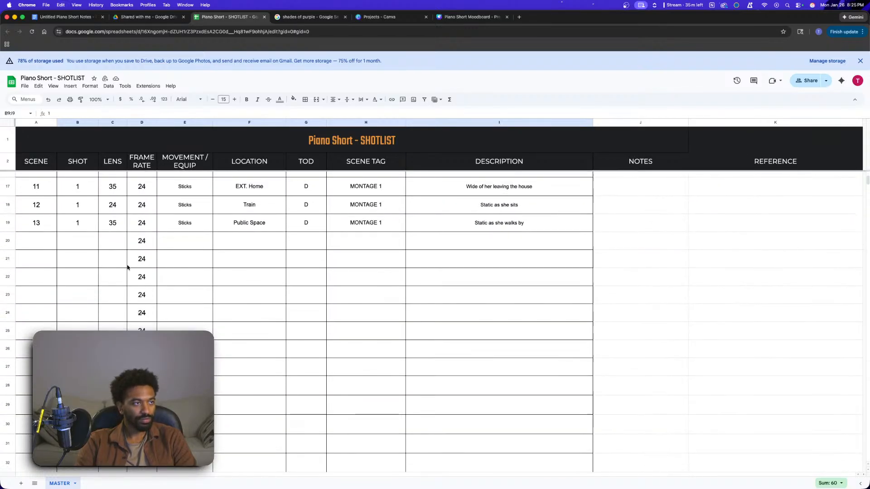
{"action": "left_click", "coordinate": [73, 244]}
{"action": "key", "text": "cmd+v"}
- Number the pasted EXT. Office row as scene 14 and set its time of day to "D"
{"action": "left_click", "coordinate": [28, 245]}
{"action": "type", "text": "1"}
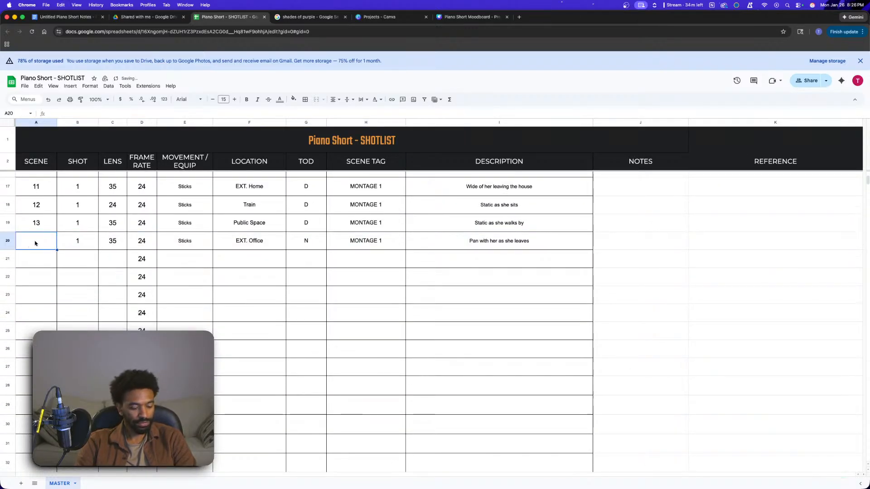
{"action": "left_click", "coordinate": [284, 291]}
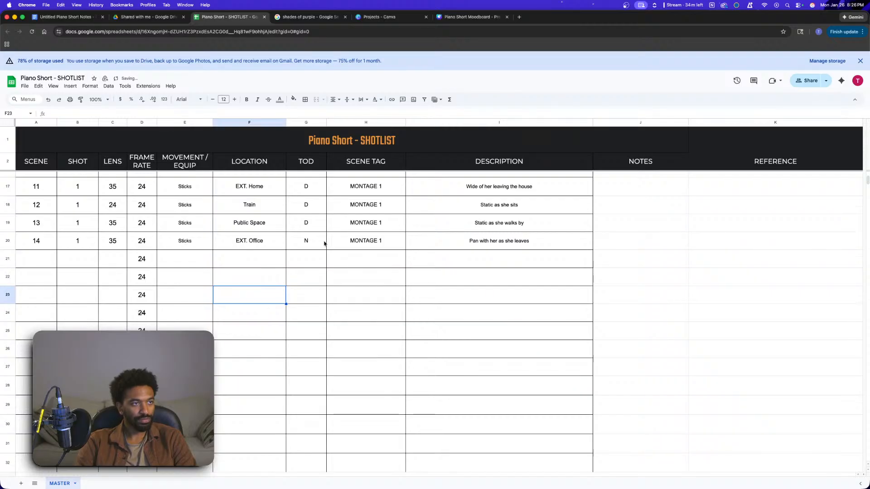
{"action": "left_click", "coordinate": [310, 246]}
{"action": "type", "text": "D"}
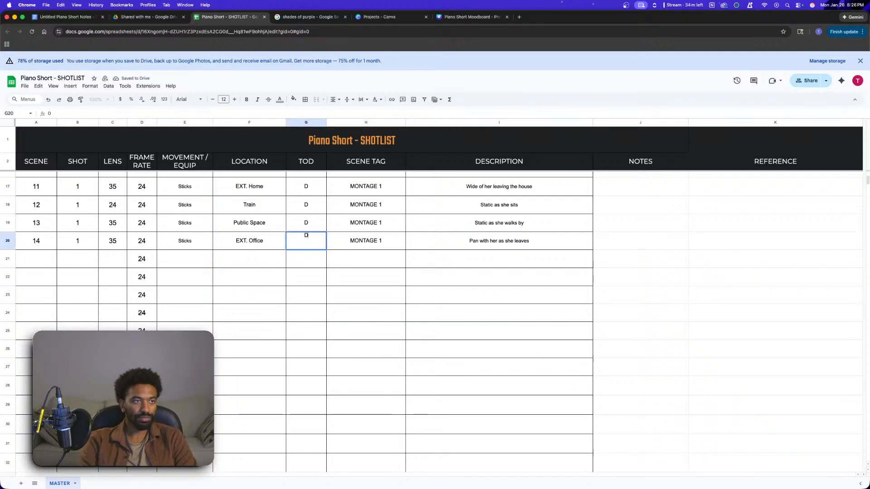
- Change the scene 14 description to "Pan with her as she enters the office building"
{"action": "left_click", "coordinate": [525, 243]}
{"action": "double_click", "coordinate": [540, 241]}
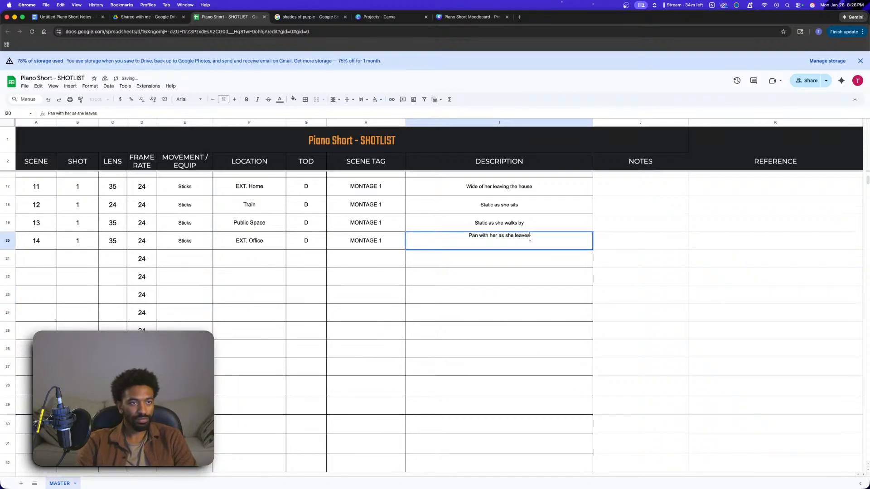
{"action": "type", "text": "enters the Of"}
{"action": "key", "text": "BackSpace"}
{"action": "key", "text": "BackSpace"}
{"action": "type", "text": "office building"}
{"action": "left_click", "coordinate": [310, 329]}
- Start a new row below scene 14 with scene 15, shot 1 and lens 50
{"action": "left_click", "coordinate": [45, 258]}
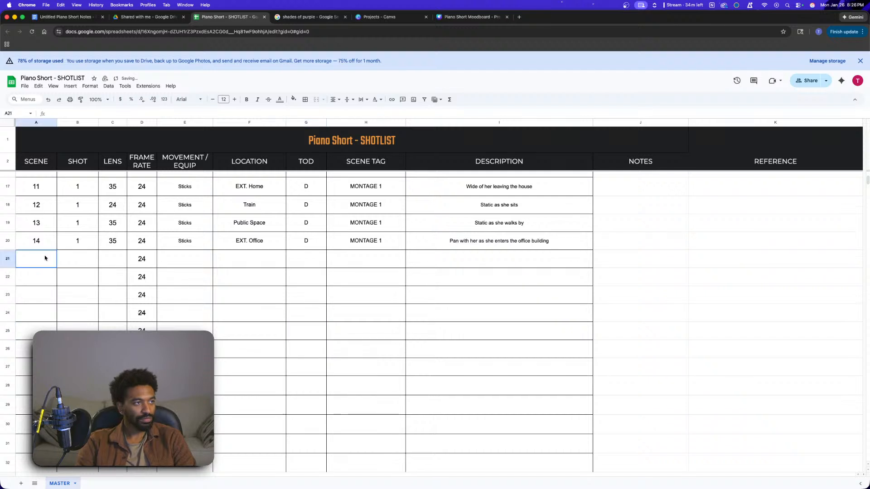
{"action": "type", "text": "15"}
{"action": "left_click", "coordinate": [81, 261]}
{"action": "type", "text": "1"}
{"action": "key", "text": "Tab"}
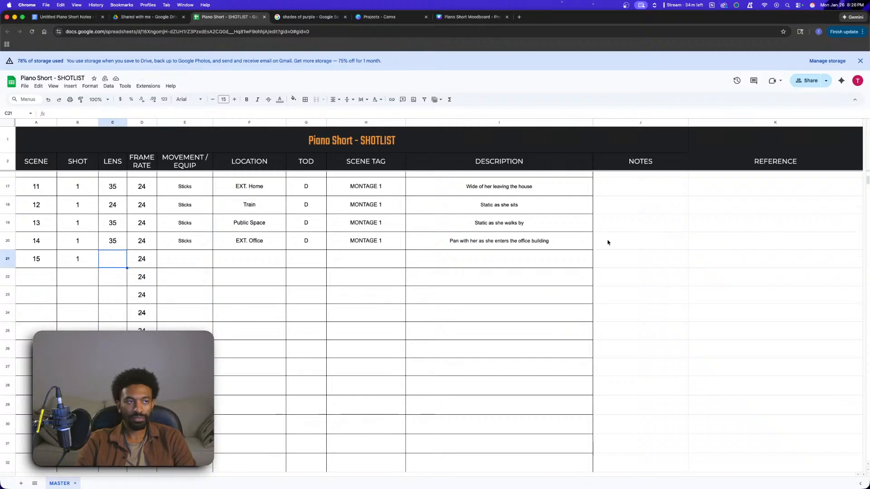
{"action": "type", "text": "50"}
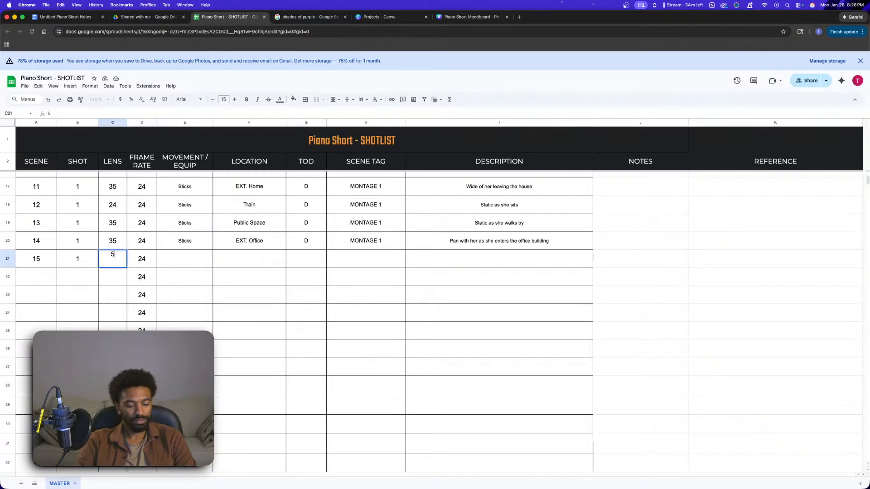
- Enter movement "Sticks" and location "Shared Office" for scene 15 shot 1
{"action": "left_click", "coordinate": [188, 259]}
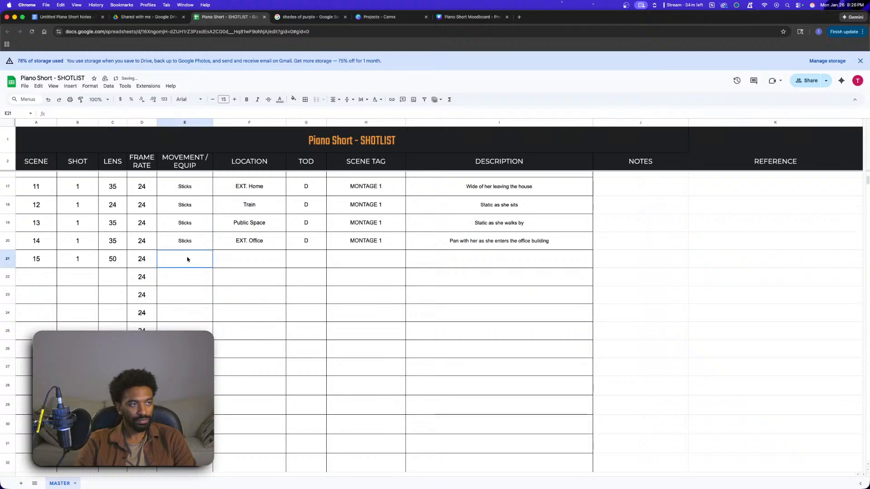
{"action": "type", "text": "Sticks"}
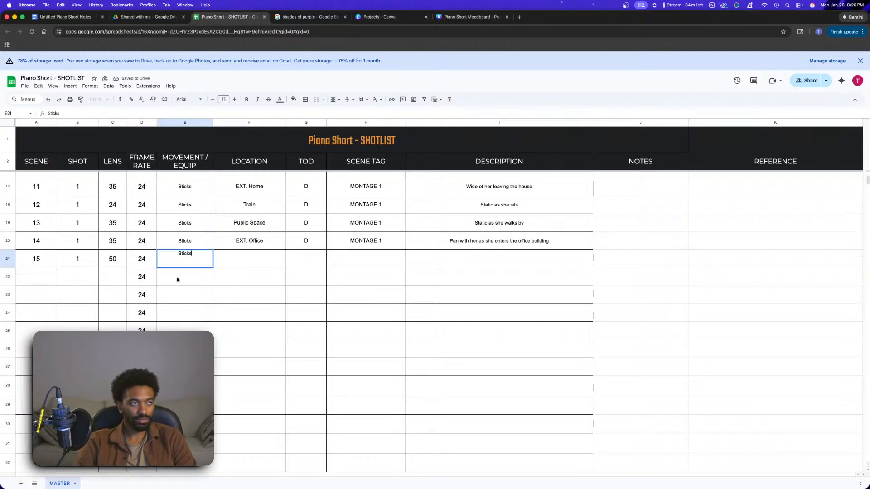
{"action": "left_click", "coordinate": [251, 260]}
{"action": "type", "text": "Sha"}
{"action": "key", "text": "Return"}
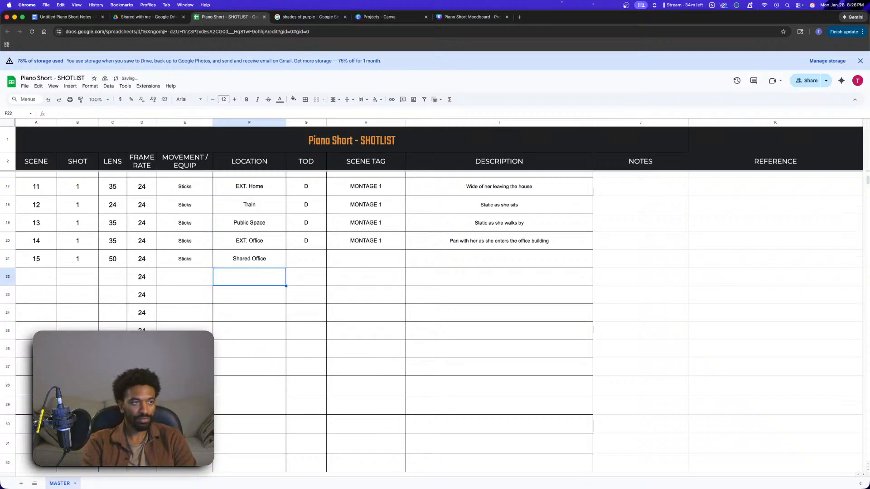
- Set the time of day to "D" for scene 15 shot 1 and copy the scene tag "MONTAGE 1" from scene 14
{"action": "left_click", "coordinate": [304, 259]}
{"action": "type", "text": "D"}
{"action": "left_click", "coordinate": [360, 244]}
{"action": "key", "text": "cmd+c"}
{"action": "left_click", "coordinate": [366, 255]}
{"action": "key", "text": "cmd+v"}
- Enter the description "Her feet walking in the door" for scene 15 shot 1
{"action": "left_click", "coordinate": [491, 258]}
{"action": "type", "text": "He"}
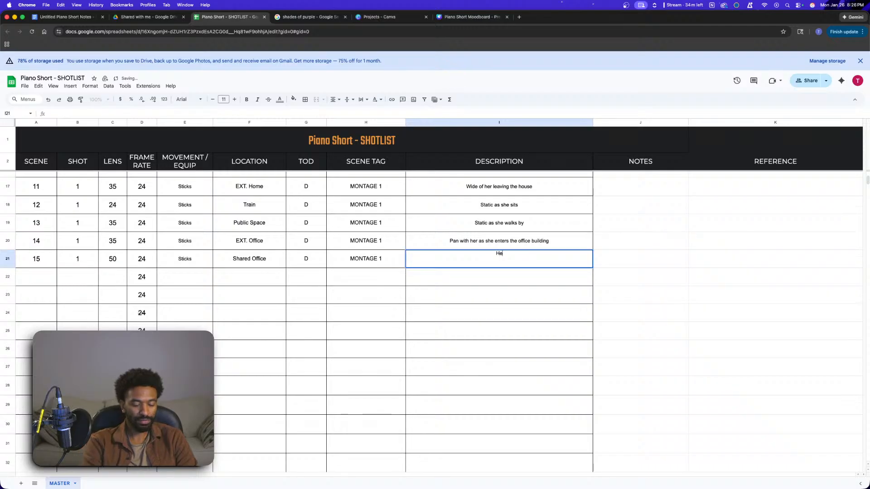
{"action": "type", "text": "r feet walking in "}
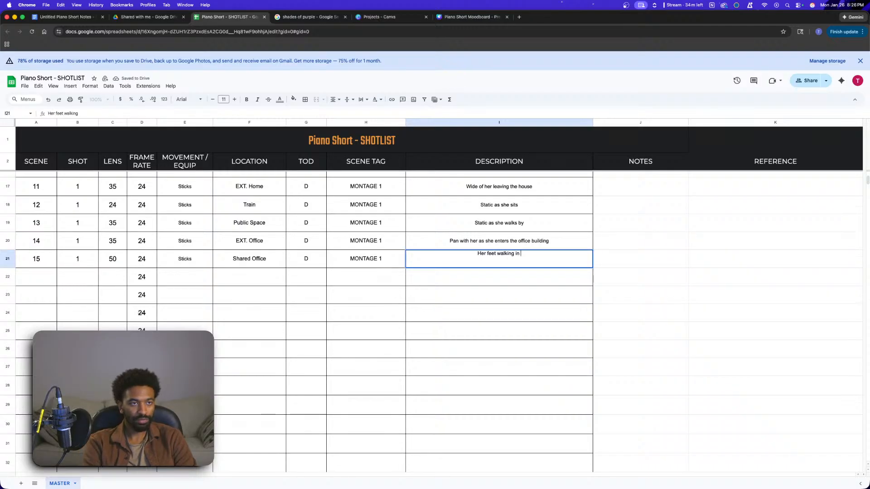
{"action": "type", "text": "the door"}
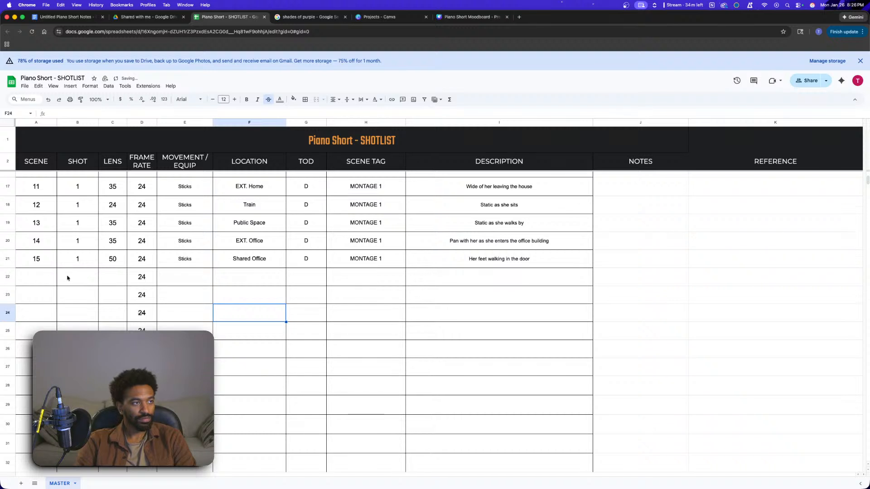
- Add a second row for scene 15 with shot 2 and lens 35
{"action": "left_click", "coordinate": [36, 278]}
{"action": "type", "text": "15"}
{"action": "key", "text": "Tab"}
{"action": "type", "text": "2"}
{"action": "left_click", "coordinate": [109, 279]}
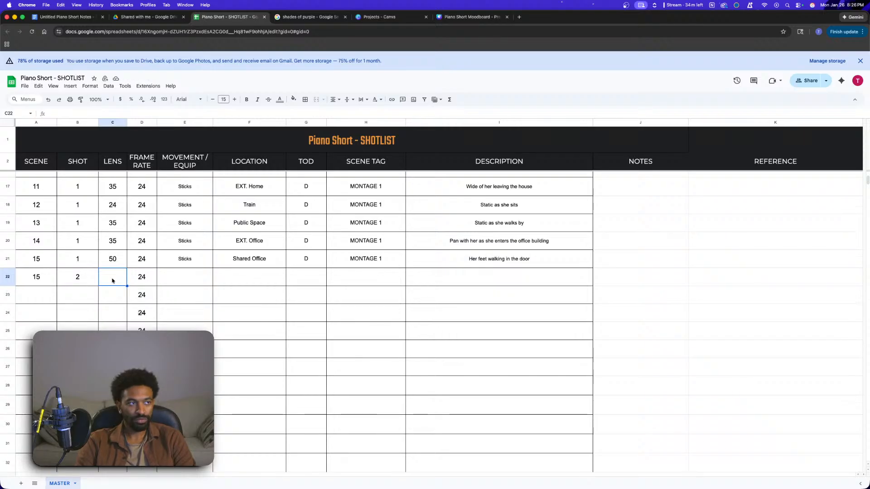
{"action": "type", "text": "35"}
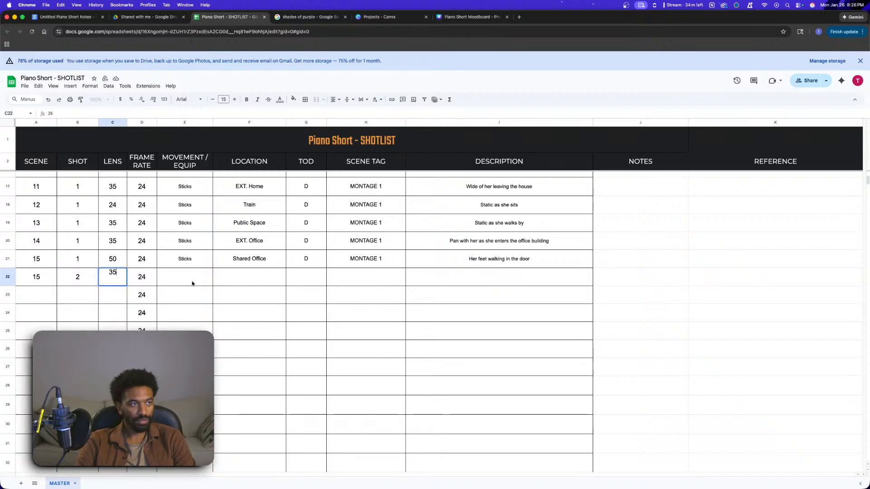
- Copy the movement, location, time of day and scene tag from scene 15 shot 1 into the shot 2 row
{"action": "left_click", "coordinate": [192, 283]}
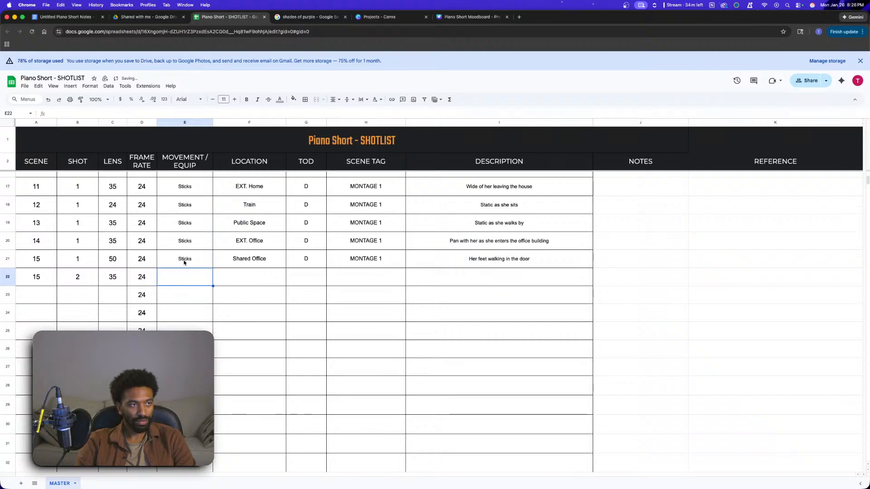
{"action": "left_click_drag", "start_coordinate": [193, 261], "coordinate": [340, 260]}
{"action": "key", "text": "super+c"}
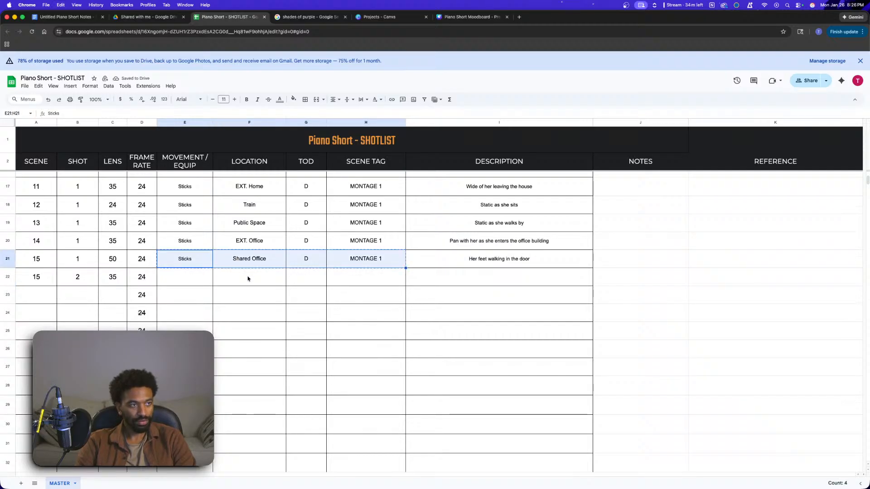
{"action": "left_click", "coordinate": [193, 277]}
{"action": "key", "text": "super+v"}
- Enter the description "Medium of her typing" for scene 15 shot 2
{"action": "left_click", "coordinate": [511, 277]}
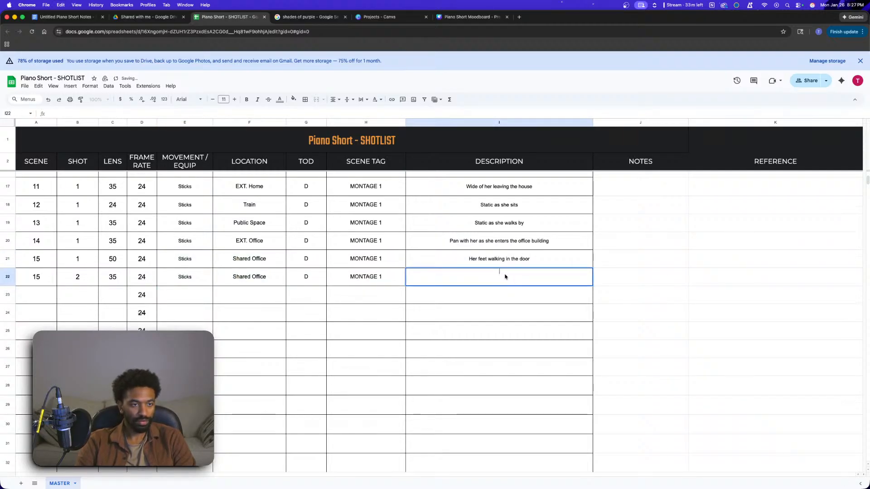
{"action": "type", "text": "Medium"}
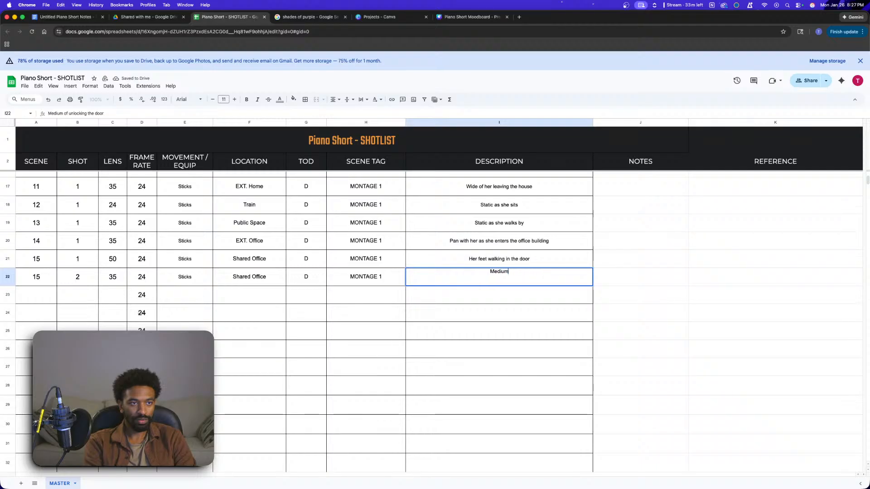
{"action": "type", "text": " of her typing"}
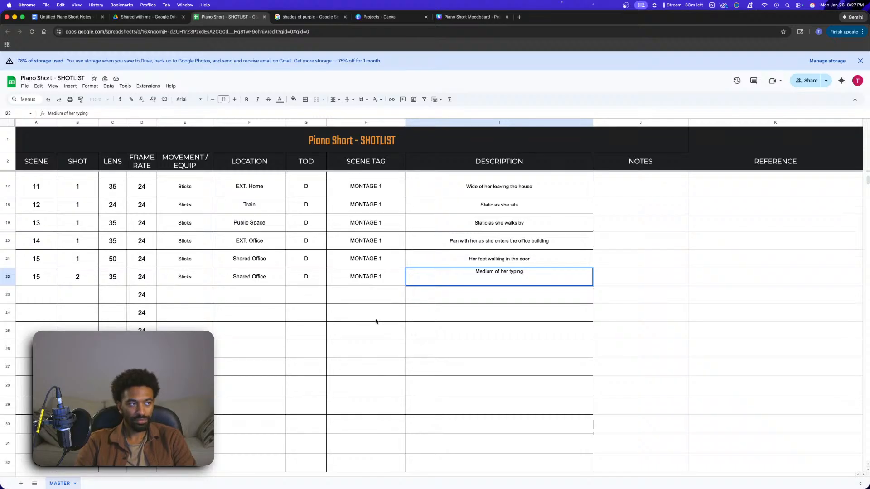
{"action": "left_click", "coordinate": [469, 313]}
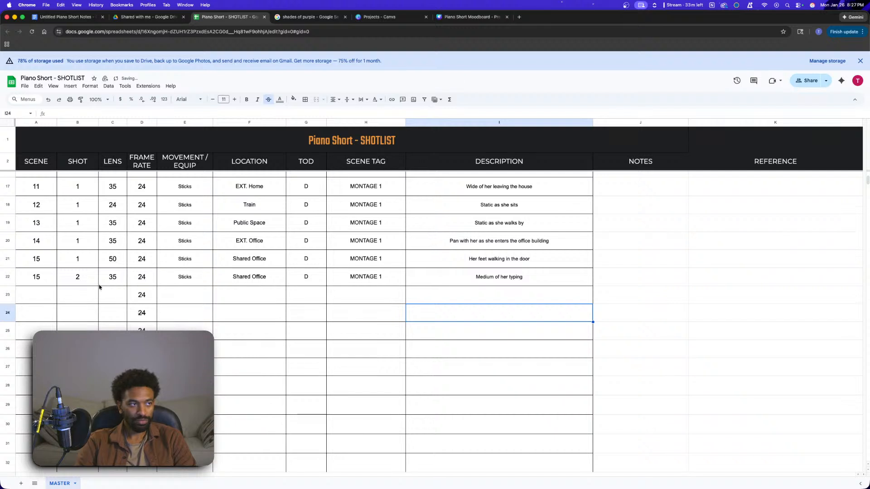
- Duplicate the whole scene 15 shot 2 row, scene number through description, into the empty row below it
{"action": "left_click", "coordinate": [84, 278]}
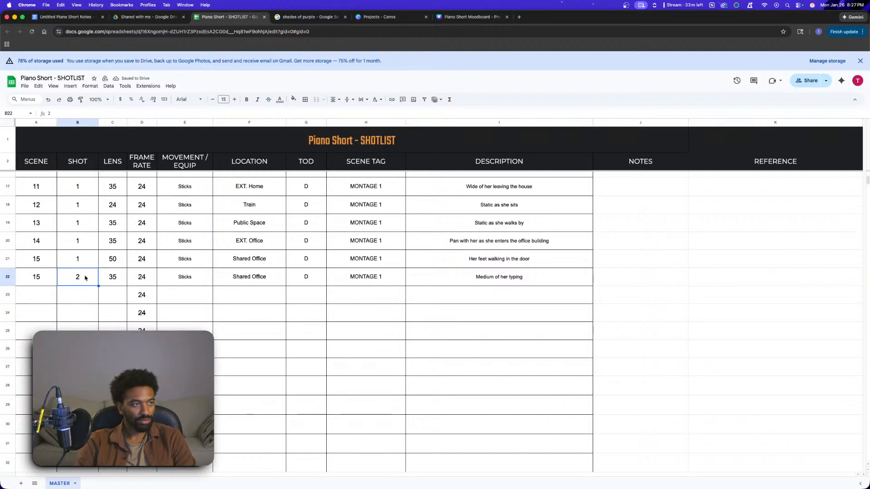
{"action": "left_click_drag", "start_coordinate": [47, 280], "coordinate": [450, 280]}
{"action": "key", "text": "super+c"}
{"action": "left_click", "coordinate": [30, 295]}
{"action": "key", "text": "super+v"}
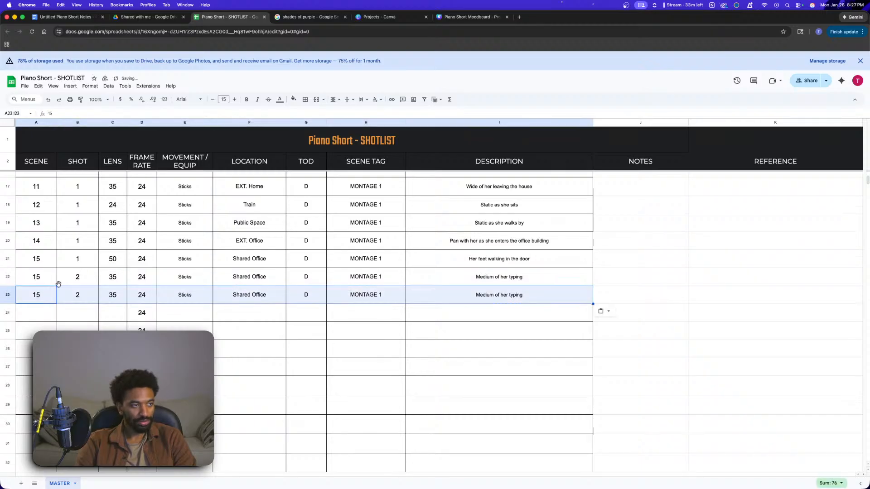
- Change the shot number of the duplicated scene 15 row to 3
{"action": "left_click", "coordinate": [94, 313]}
{"action": "left_click", "coordinate": [85, 280]}
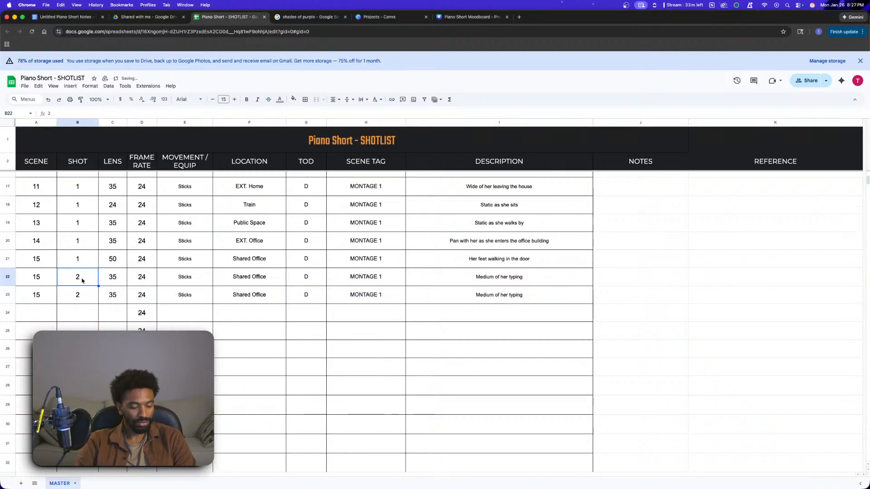
{"action": "double_click", "coordinate": [78, 295]}
{"action": "key", "text": "BackSpace"}
{"action": "type", "text": "3"}
- Set the lens of scene 15 shot 2 to 75
{"action": "left_click", "coordinate": [77, 276]}
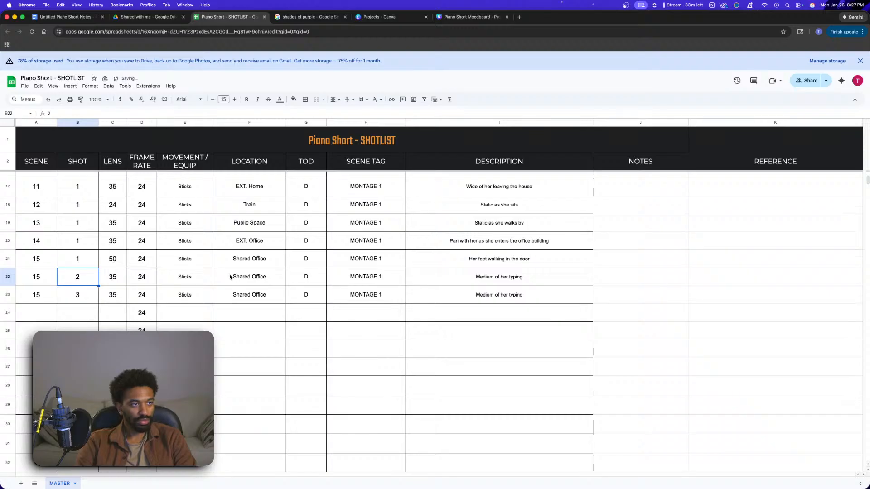
{"action": "left_click", "coordinate": [122, 279]}
{"action": "type", "text": "75"}
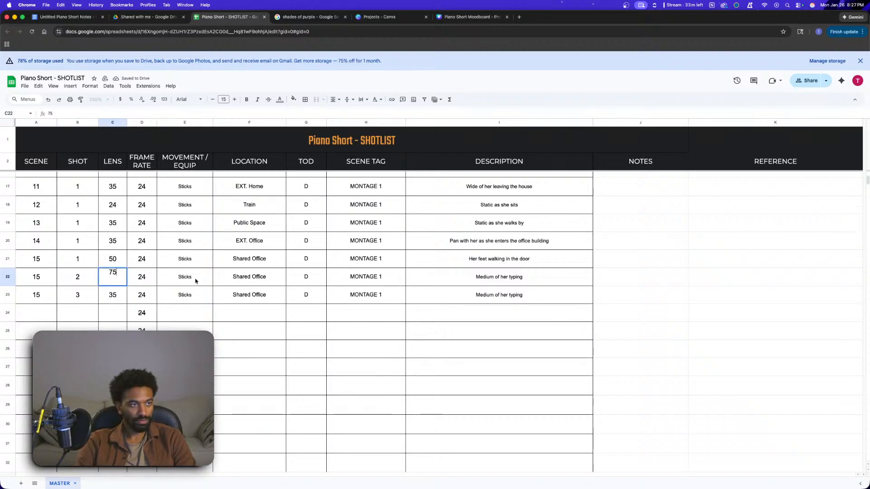
- Replace the description of scene 15 shot 2 with "CU of her fingers typing"
{"action": "left_click", "coordinate": [519, 278]}
{"action": "double_click", "coordinate": [519, 278]}
{"action": "left_click_drag", "start_coordinate": [539, 275], "coordinate": [453, 272]}
{"action": "type", "text": "Close"}
{"action": "key", "text": "BackSpace"}
{"action": "key", "text": "BackSpace"}
{"action": "key", "text": "BackSpace"}
{"action": "key", "text": "BackSpace"}
{"action": "type", "text": "U of "}
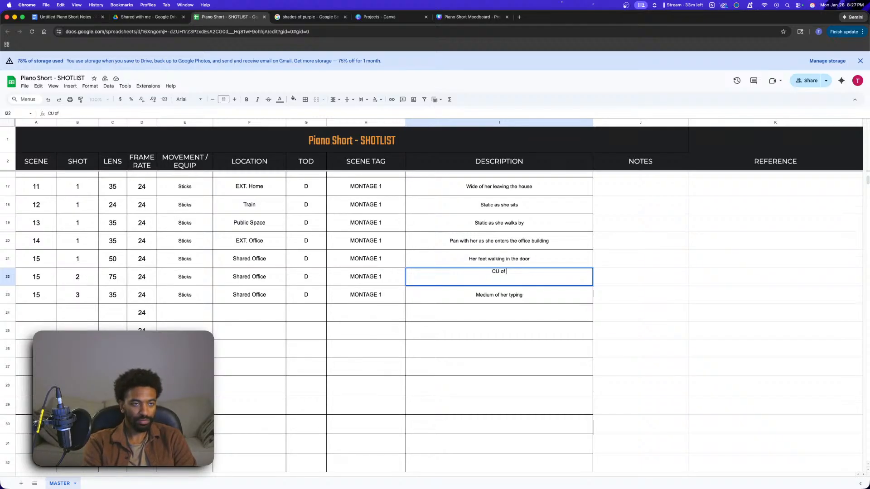
{"action": "type", "text": "her fingers typing"}
{"action": "left_click", "coordinate": [544, 363]}
{"action": "left_click", "coordinate": [486, 301]}
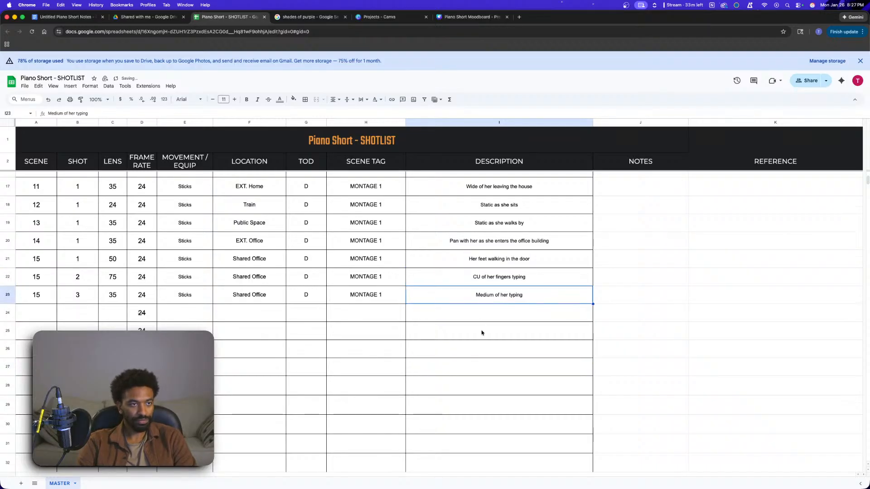
{"action": "left_click", "coordinate": [76, 295]}
{"action": "left_click", "coordinate": [80, 277]}
{"action": "left_click", "coordinate": [82, 259]}
{"action": "left_click", "coordinate": [83, 246]}
{"action": "left_click", "coordinate": [84, 277]}
{"action": "left_click", "coordinate": [84, 295]}
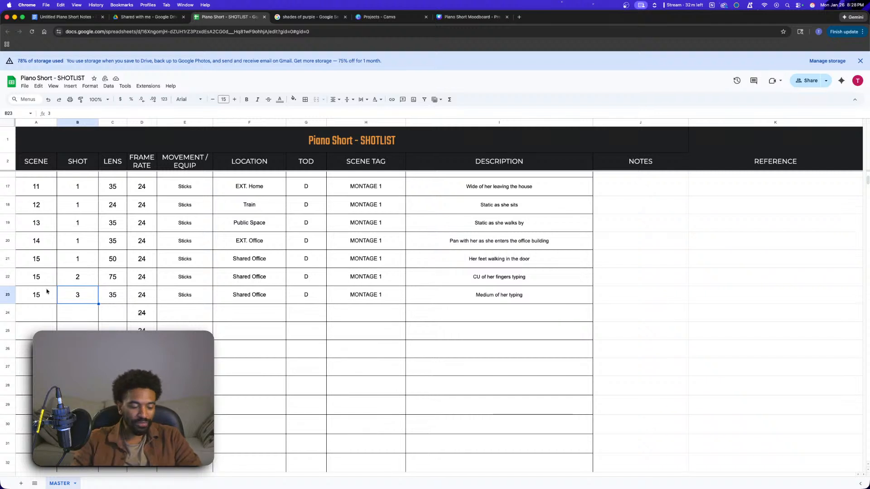
{"action": "left_click", "coordinate": [434, 375]}
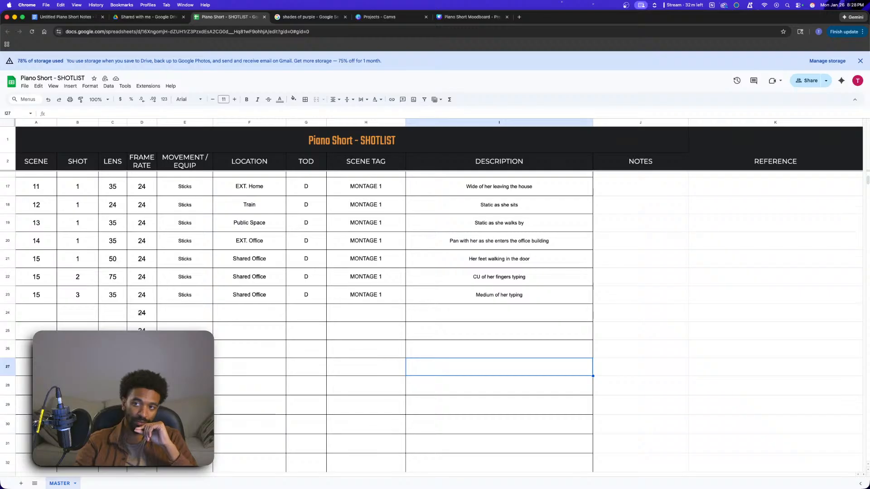
{"action": "left_click", "coordinate": [245, 317]}
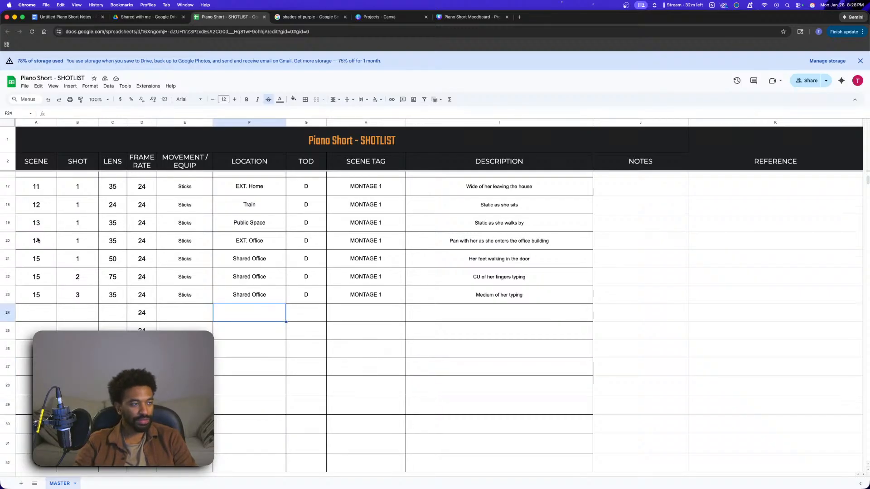
- Copy scene 4's EXT. Office shot details, from shot number through description, into the empty row below scene 15 shot 3
{"action": "scroll", "coordinate": [235, 340], "scroll_direction": "up", "scroll_amount": 2}
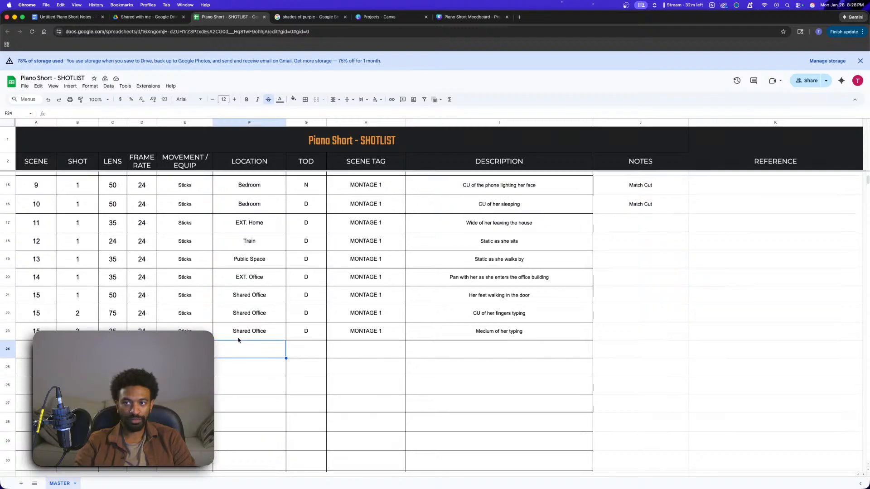
{"action": "scroll", "coordinate": [243, 340], "scroll_direction": "up", "scroll_amount": 8}
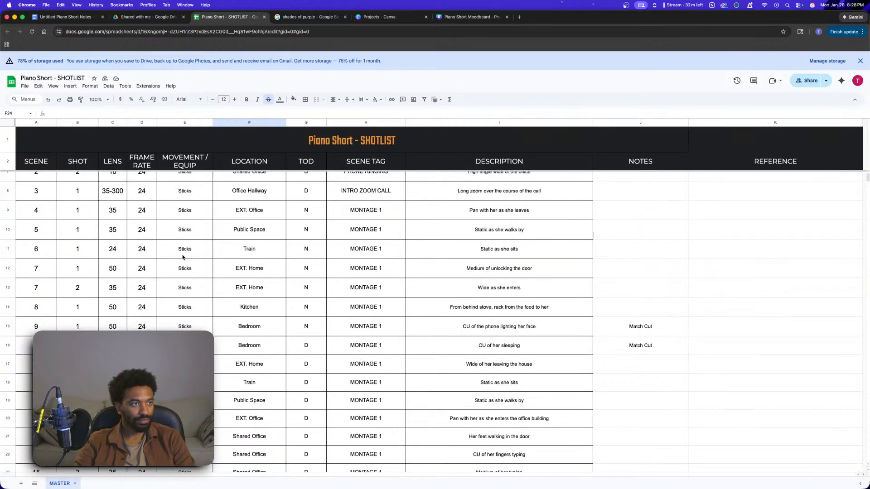
{"action": "left_click_drag", "start_coordinate": [77, 211], "coordinate": [521, 211]}
{"action": "key", "text": "cmd+c"}
{"action": "scroll", "coordinate": [437, 271], "scroll_direction": "down", "scroll_amount": 1}
{"action": "scroll", "coordinate": [438, 271], "scroll_direction": "down", "scroll_amount": 9}
{"action": "left_click", "coordinate": [73, 319]}
{"action": "key", "text": "cmd+v"}
- Number the copied EXT. Office night row as scene 16
{"action": "left_click", "coordinate": [36, 315]}
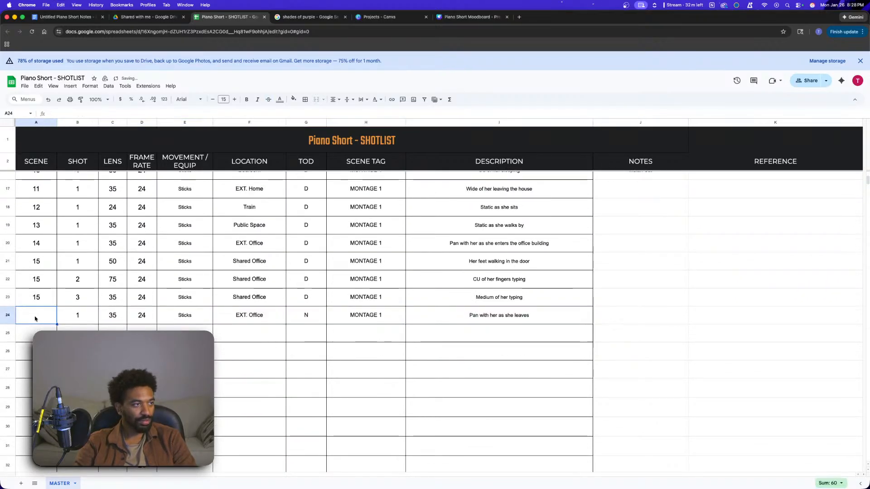
{"action": "type", "text": "16"}
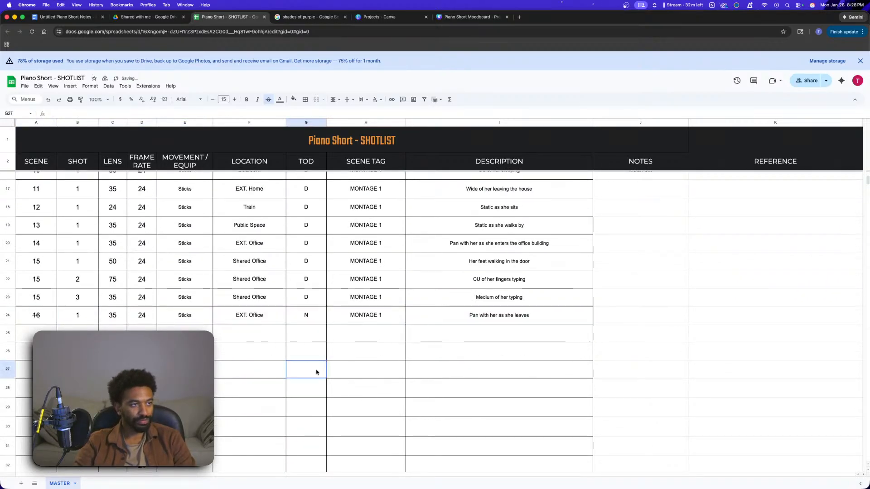
{"action": "left_click", "coordinate": [503, 319]}
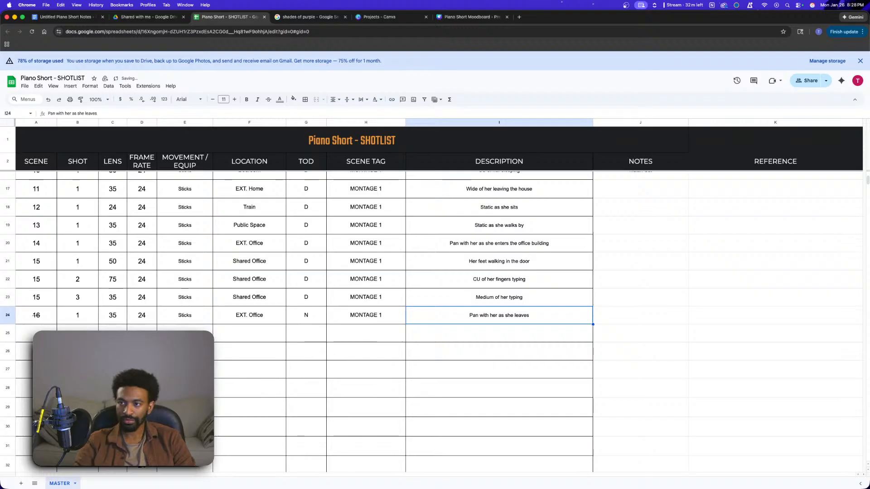
- Copy the shot details of scenes 5 and 6, Public Space and Train, into the two rows below scene 16
{"action": "scroll", "coordinate": [317, 370], "scroll_direction": "up", "scroll_amount": 10}
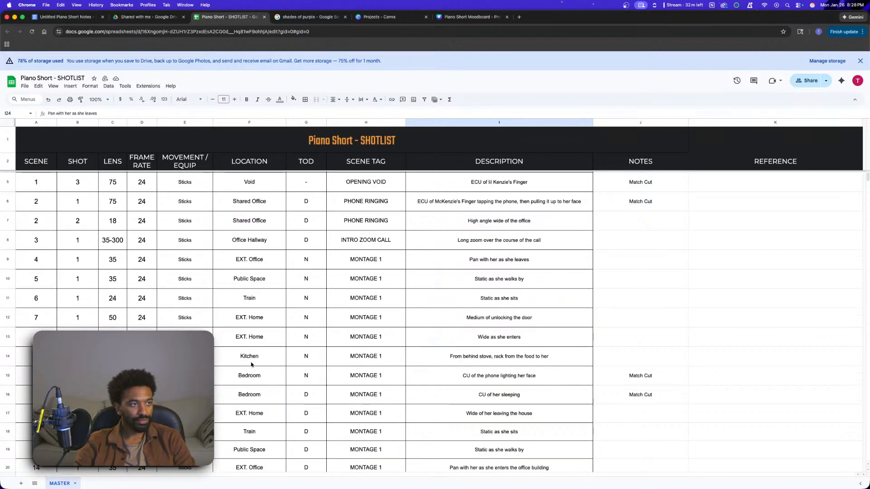
{"action": "scroll", "coordinate": [197, 293], "scroll_direction": "down", "scroll_amount": 1}
{"action": "scroll", "coordinate": [191, 289], "scroll_direction": "up", "scroll_amount": 2}
{"action": "left_click_drag", "start_coordinate": [67, 291], "coordinate": [465, 313]}
{"action": "key", "text": "super+c"}
{"action": "scroll", "coordinate": [389, 324], "scroll_direction": "down", "scroll_amount": 5}
{"action": "left_click", "coordinate": [78, 362]}
{"action": "key", "text": "super+v"}
- Number the copied Public Space and Train rows consecutively from scene 17 and remove the strikethrough from scene number 16
{"action": "key", "text": "Left"}
{"action": "type", "text": "1"}
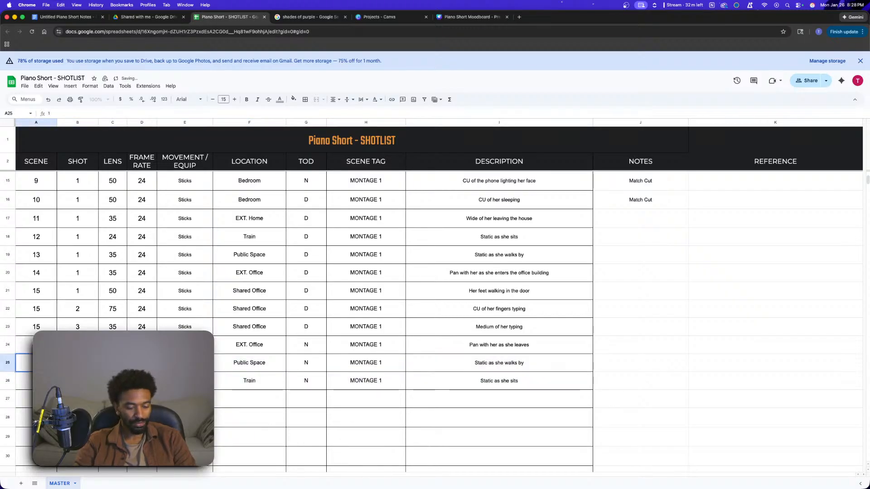
{"action": "key", "text": "Up"}
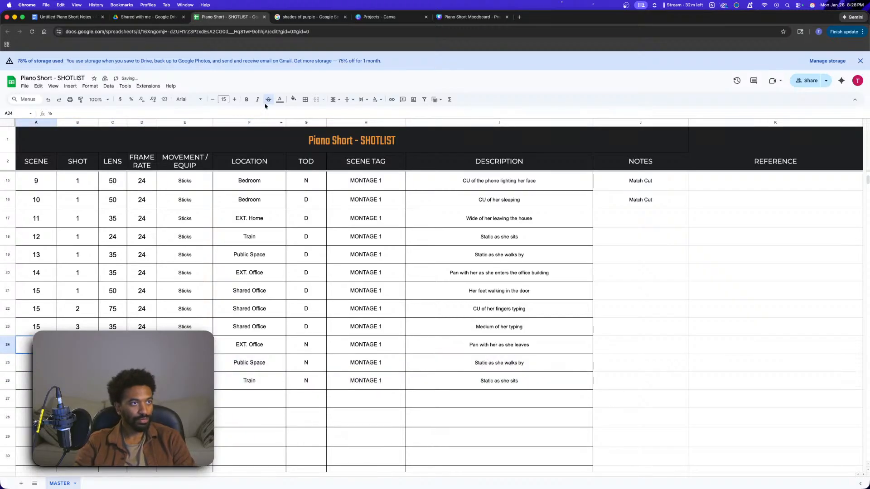
{"action": "key", "text": "Down"}
{"action": "key", "text": "Down"}
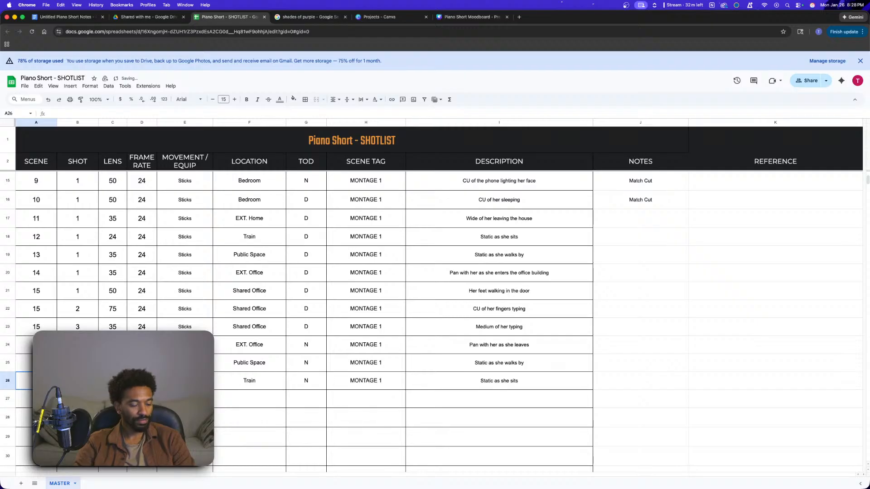
{"action": "left_click", "coordinate": [233, 397]}
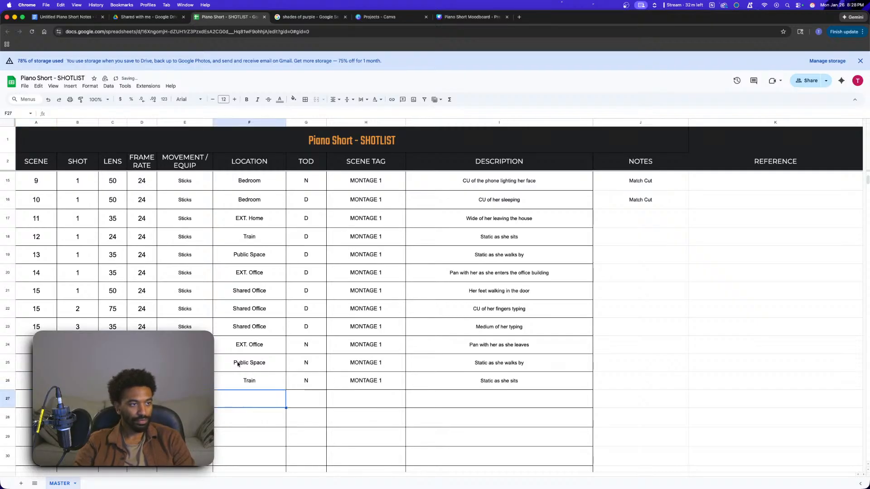
- Change the description of the copied Train night shot to "Static as she looks out the window"
{"action": "left_click", "coordinate": [496, 369]}
{"action": "double_click", "coordinate": [523, 384]}
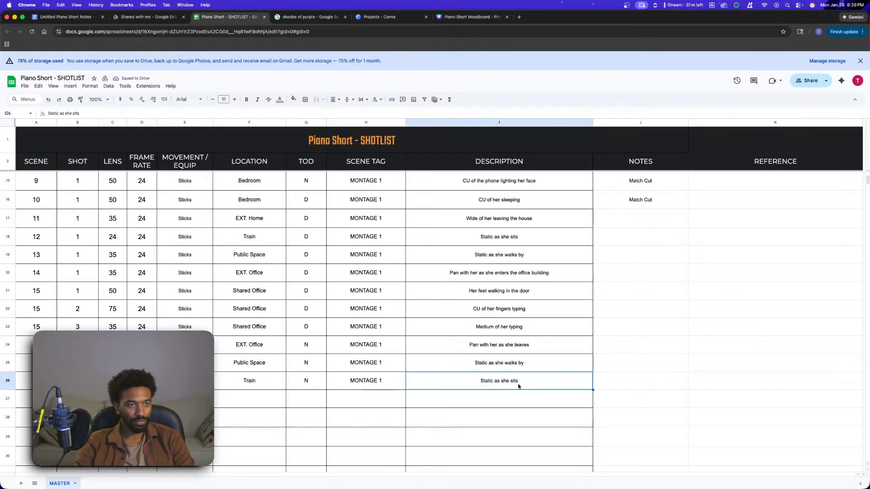
{"action": "left_click_drag", "start_coordinate": [523, 380], "coordinate": [511, 377]}
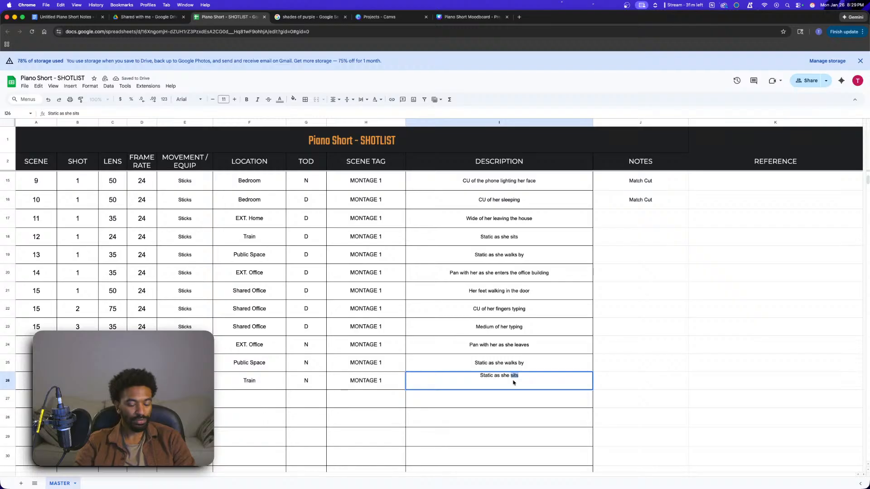
{"action": "type", "text": "looks out the window"}
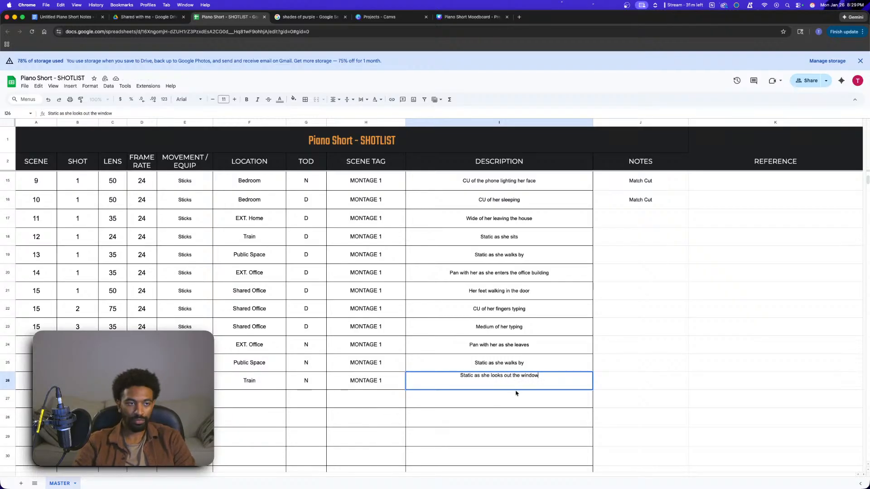
{"action": "left_click", "coordinate": [481, 421]}
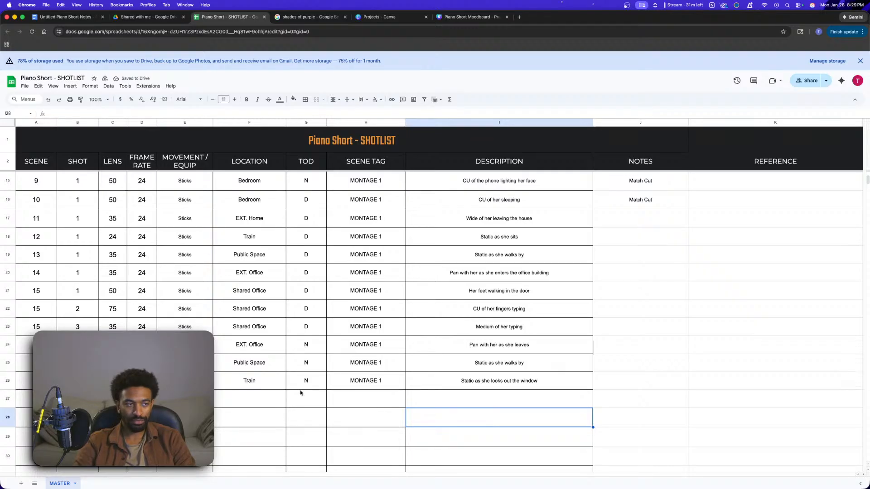
- Set the lens of the copied Train night shot to 50
{"action": "left_click", "coordinate": [235, 380]}
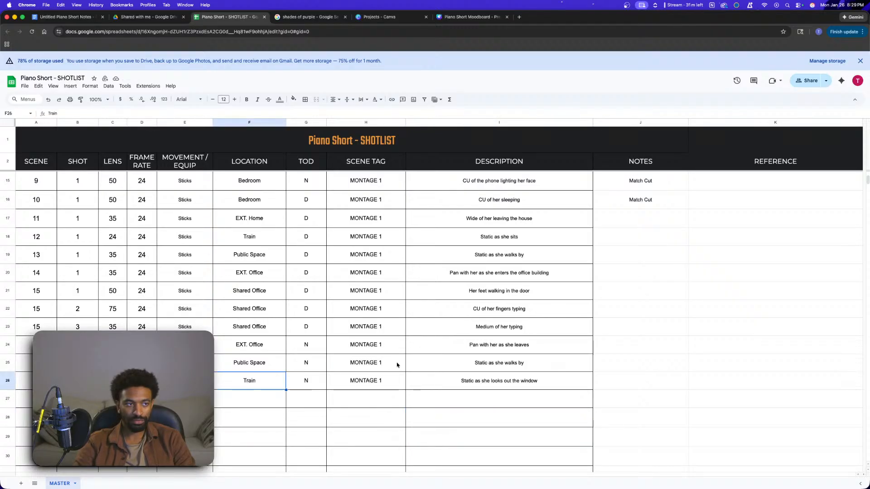
{"action": "left_click", "coordinate": [113, 380]}
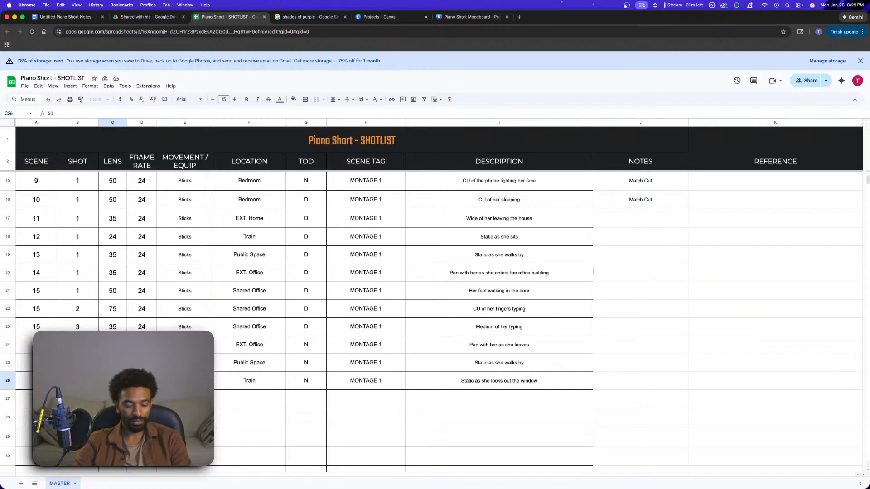
{"action": "left_click", "coordinate": [272, 416]}
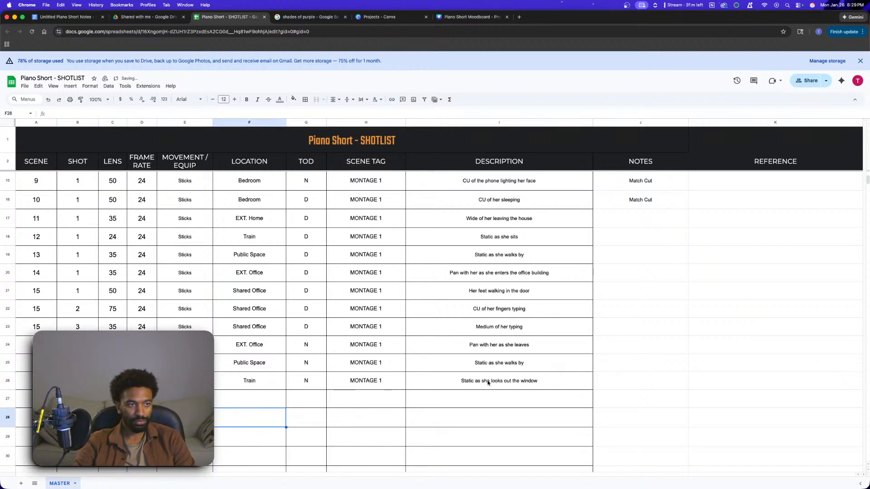
- Start a new shot row for scene 19 below the Train night shot and set its lens to 24
{"action": "scroll", "coordinate": [488, 387], "scroll_direction": "down", "scroll_amount": 1}
{"action": "left_click", "coordinate": [489, 362]}
{"action": "left_click", "coordinate": [457, 392]}
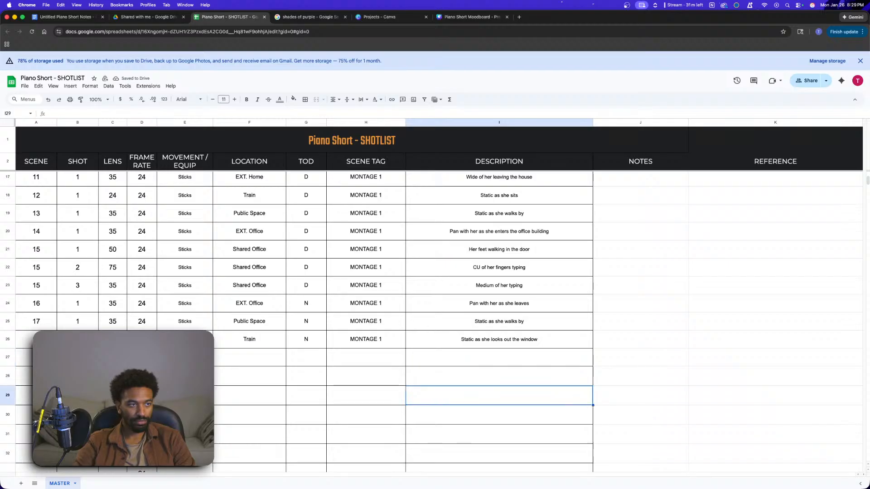
{"action": "left_click", "coordinate": [43, 358]}
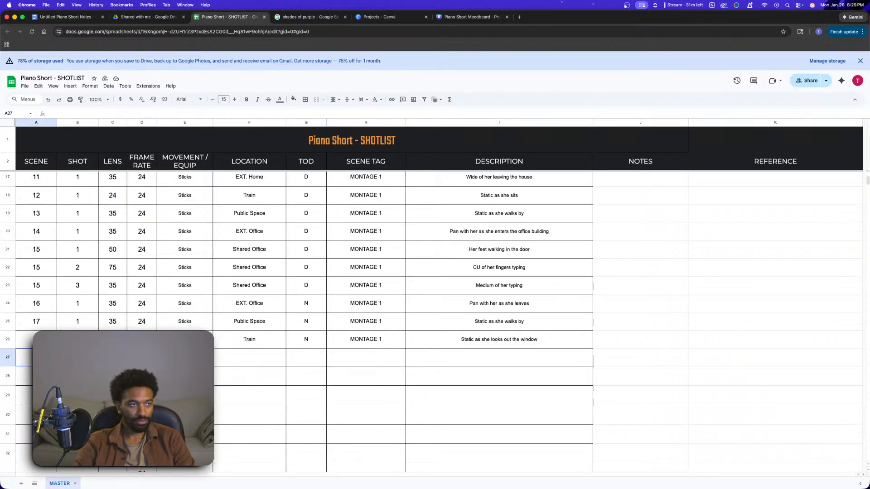
{"action": "type", "text": "19"}
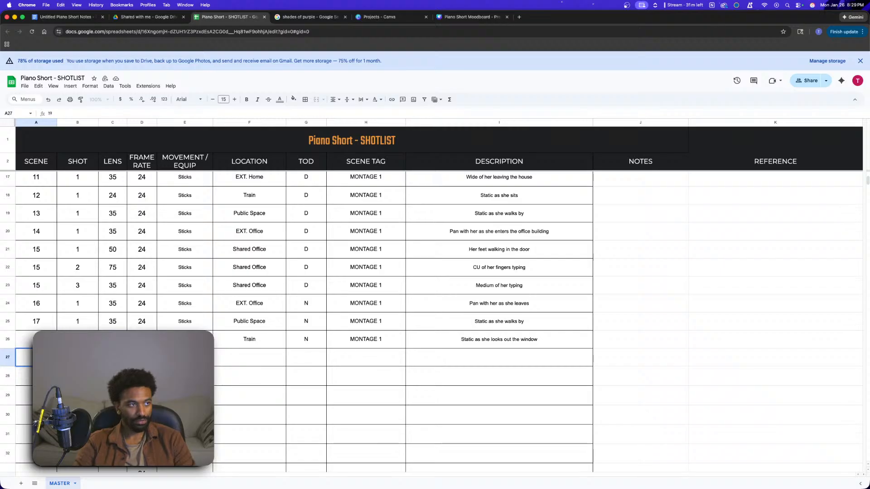
{"action": "key", "text": "Tab"}
{"action": "key", "text": "Tab"}
{"action": "type", "text": "24"}
{"action": "key", "text": "Tab"}
{"action": "key", "text": "Tab"}
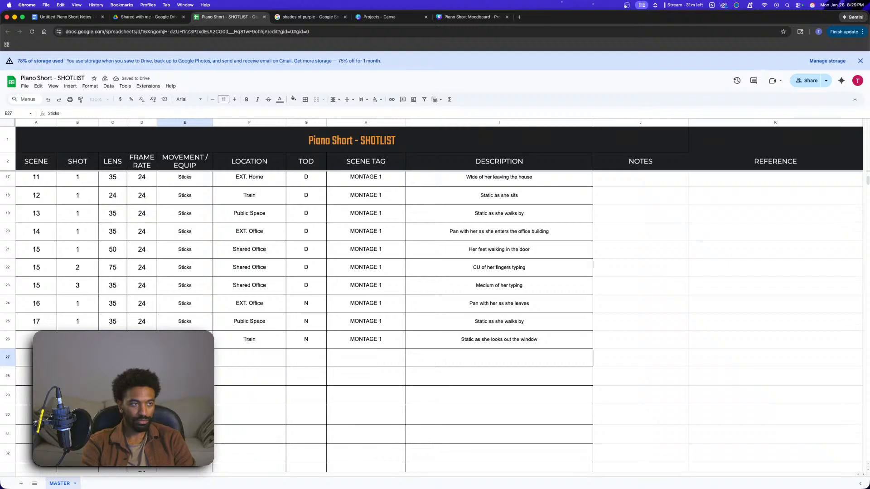
- Set the movement/equipment of the scene 19 shot to Sticks
{"action": "type", "text": "Sticks"}
{"action": "left_click", "coordinate": [254, 361]}
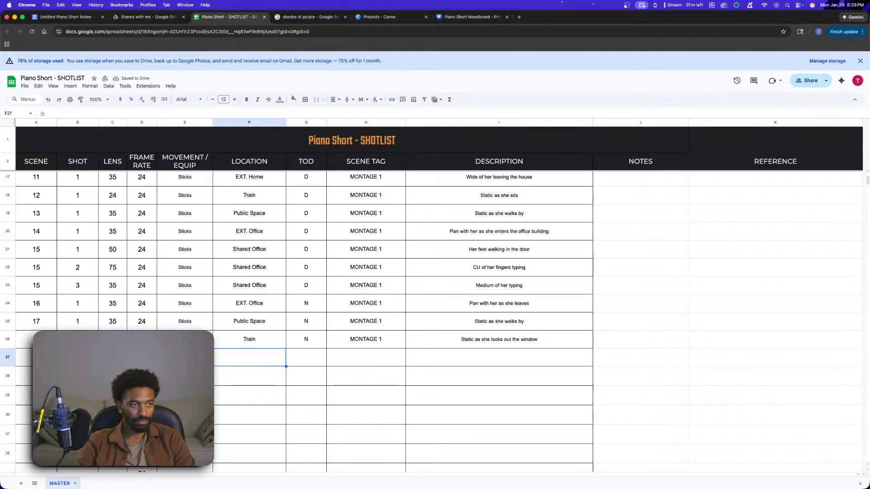
{"action": "double_click", "coordinate": [190, 359]}
{"action": "key", "text": "BackSpace"}
{"action": "key", "text": "BackSpace"}
{"action": "key", "text": "BackSpace"}
{"action": "key", "text": "BackSpace"}
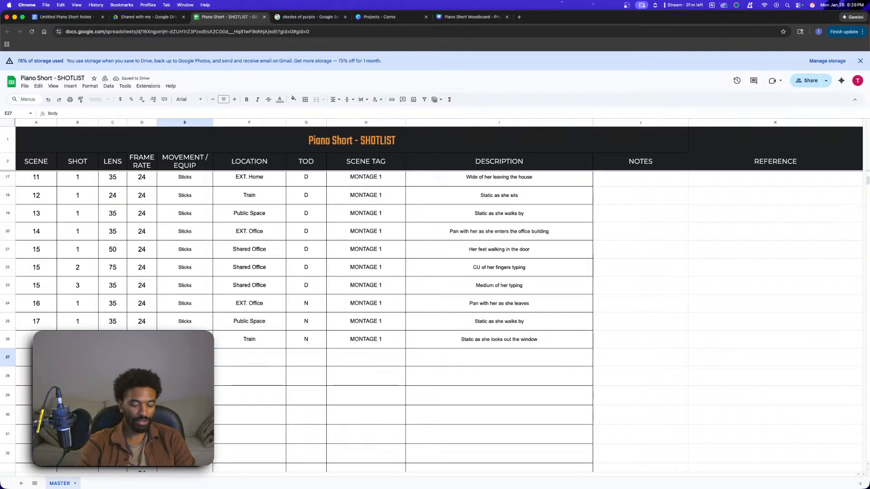
{"action": "type", "text": "Sticks"}
{"action": "key", "text": "Tab"}
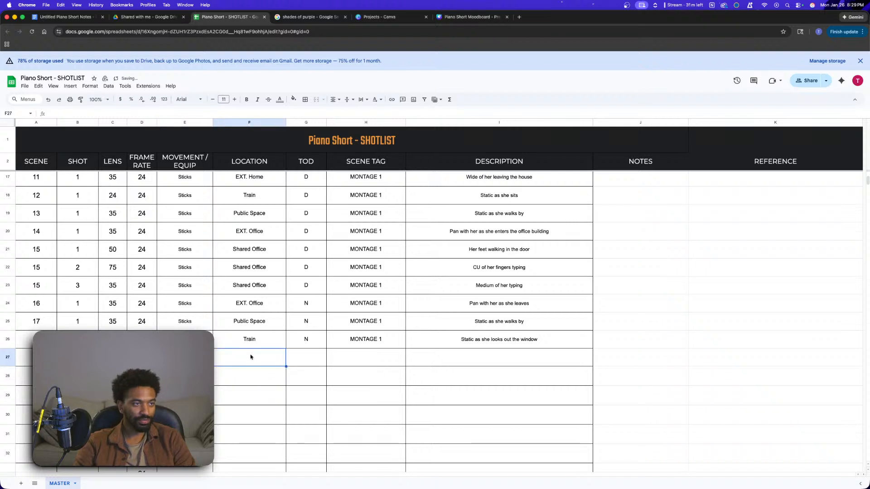
- Set scene 19's location to Kitchen and time of day to N, and give it the MONTAGE 1 scene tag
{"action": "type", "text": "Kitchen"}
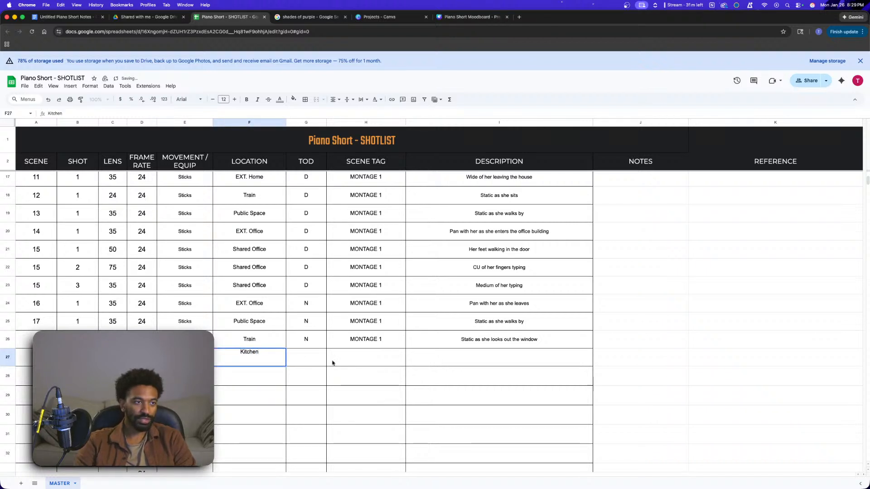
{"action": "key", "text": "Tab"}
{"action": "type", "text": "N"}
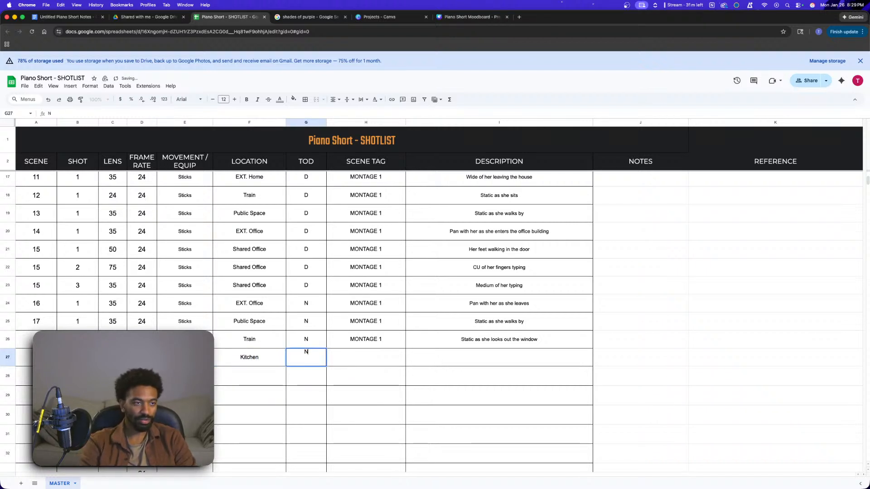
{"action": "left_click", "coordinate": [367, 361]}
{"action": "left_click", "coordinate": [376, 343]}
{"action": "left_click", "coordinate": [377, 362]}
{"action": "key", "text": "super+v"}
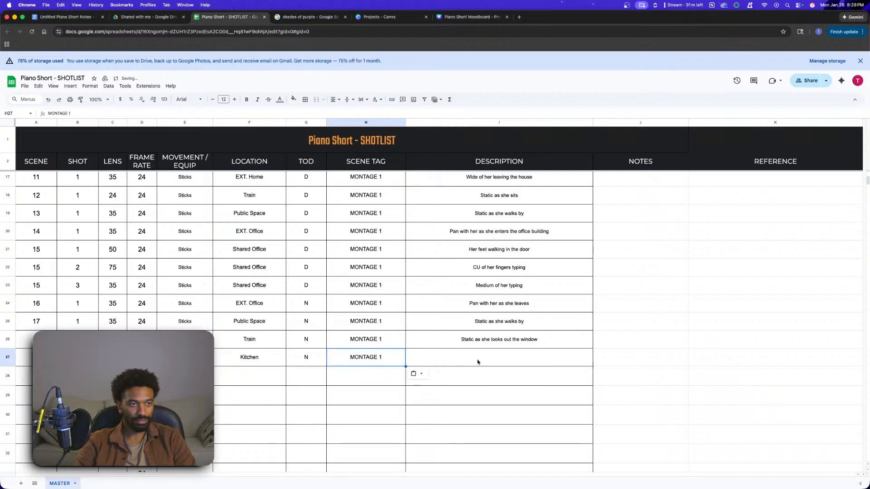
- Describe the scene 19 Kitchen shot as "From inside the microwave"
{"action": "left_click", "coordinate": [499, 360]}
{"action": "double_click", "coordinate": [499, 356]}
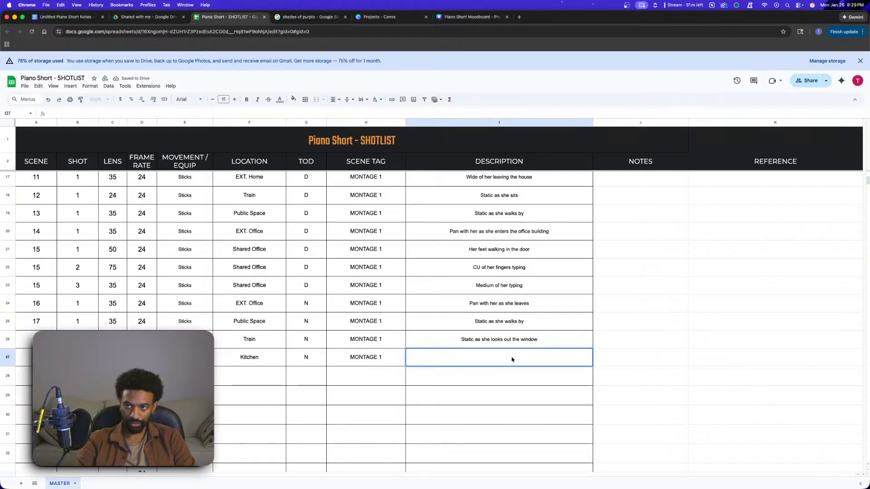
{"action": "type", "text": "From"}
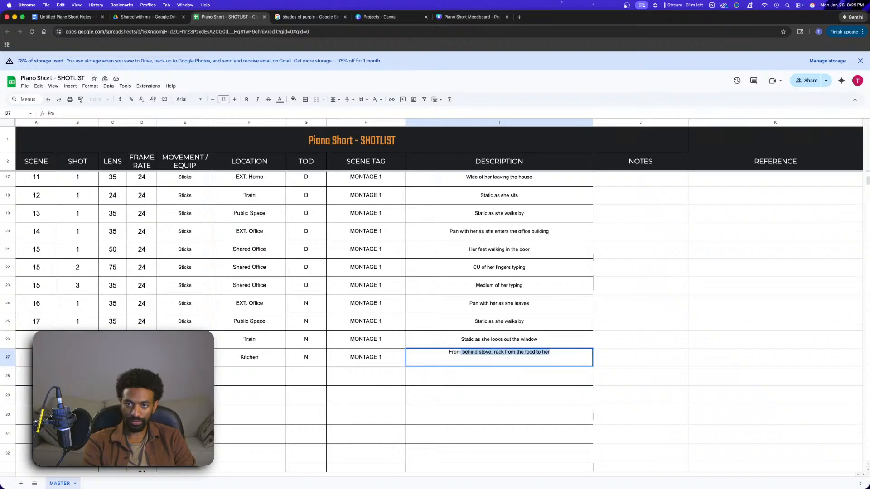
{"action": "type", "text": " inside the microwave"}
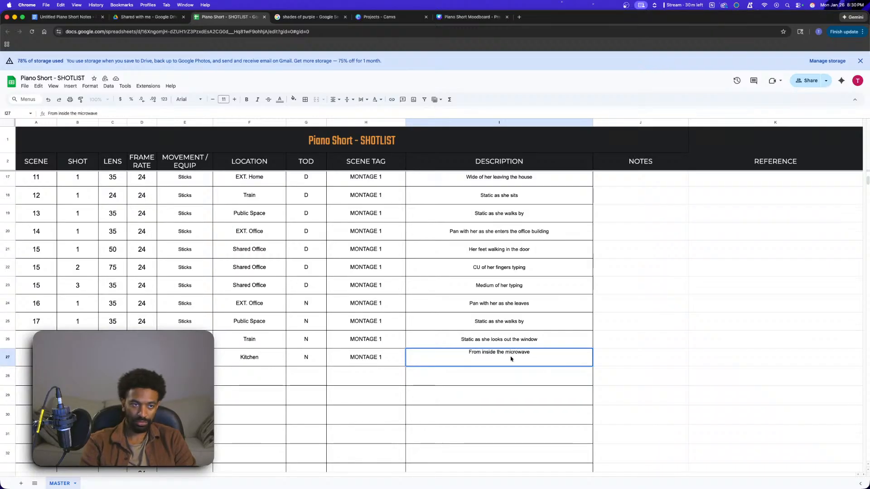
{"action": "left_click", "coordinate": [460, 419]}
- Number the row below scene 19 as 20 and copy the Bedroom shot details of scenes 9 and 10 into it and the following row
{"action": "left_click", "coordinate": [31, 378]}
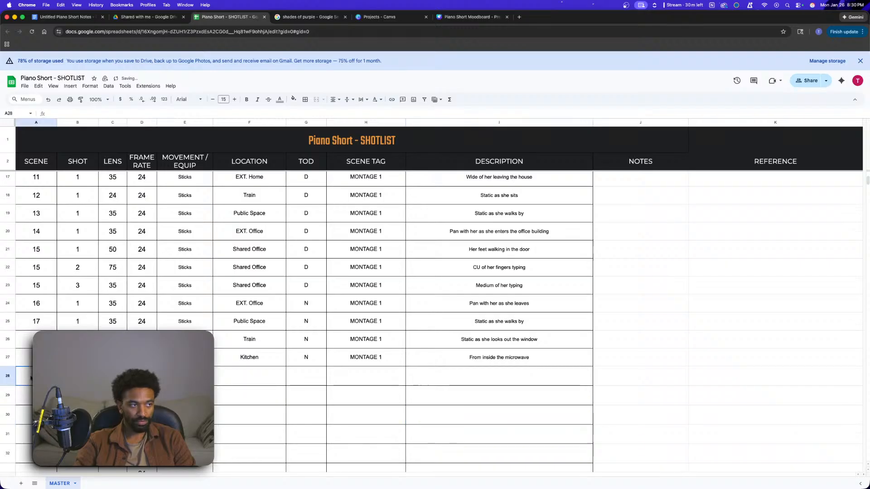
{"action": "type", "text": "20"}
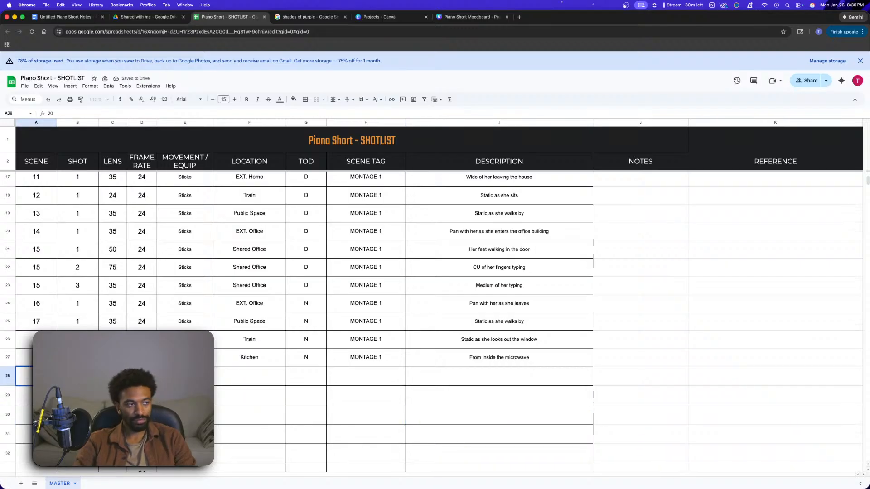
{"action": "key", "text": "Tab"}
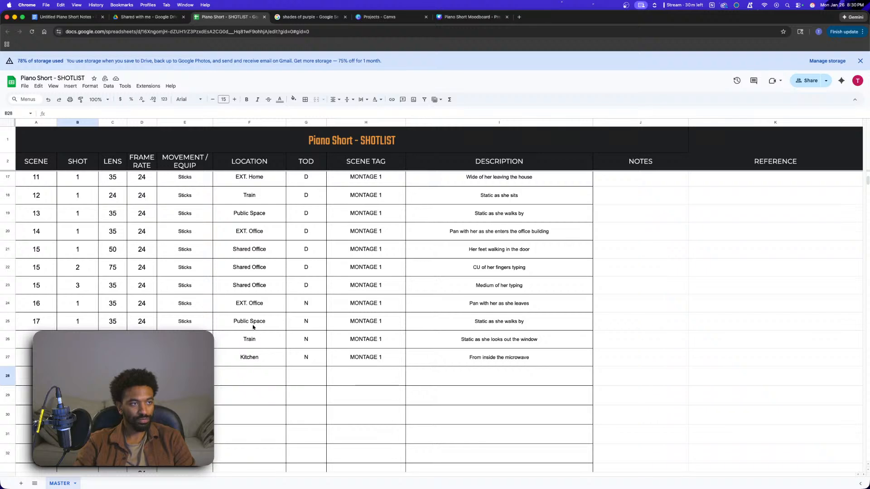
{"action": "scroll", "coordinate": [254, 262], "scroll_direction": "up", "scroll_amount": 3}
{"action": "scroll", "coordinate": [253, 262], "scroll_direction": "up", "scroll_amount": 5}
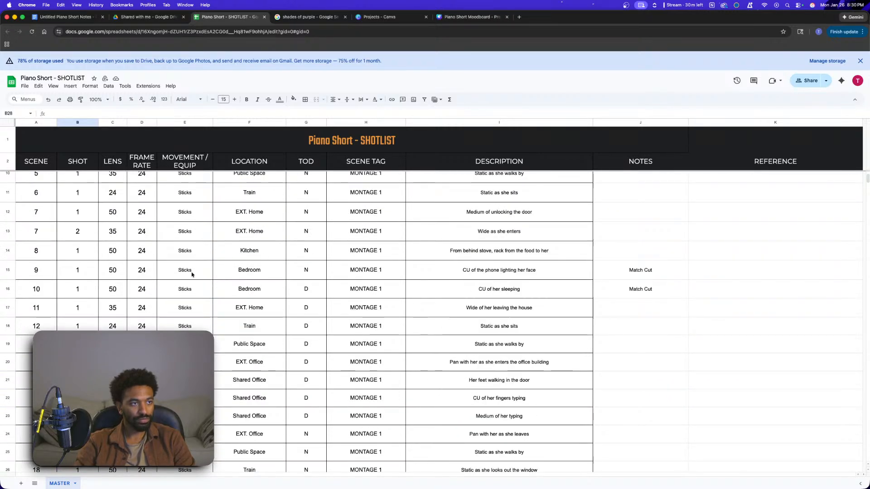
{"action": "left_click_drag", "start_coordinate": [66, 271], "coordinate": [465, 289]}
{"action": "key", "text": "ctrl+c"}
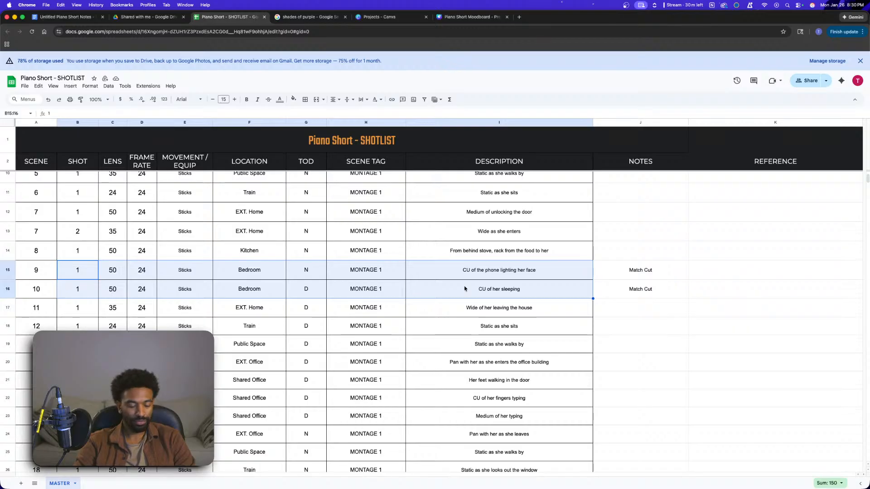
{"action": "scroll", "coordinate": [221, 354], "scroll_direction": "down", "scroll_amount": 5}
{"action": "scroll", "coordinate": [222, 354], "scroll_direction": "down", "scroll_amount": 2}
{"action": "left_click", "coordinate": [77, 351]}
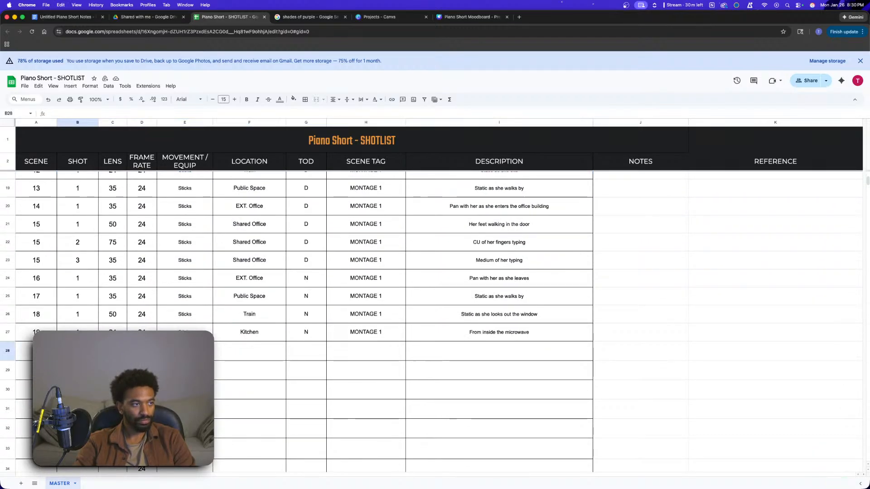
{"action": "key", "text": "ctrl+v"}
- Number the copied Bedroom row with the sleeping close-up as scene 21
{"action": "left_click", "coordinate": [37, 370]}
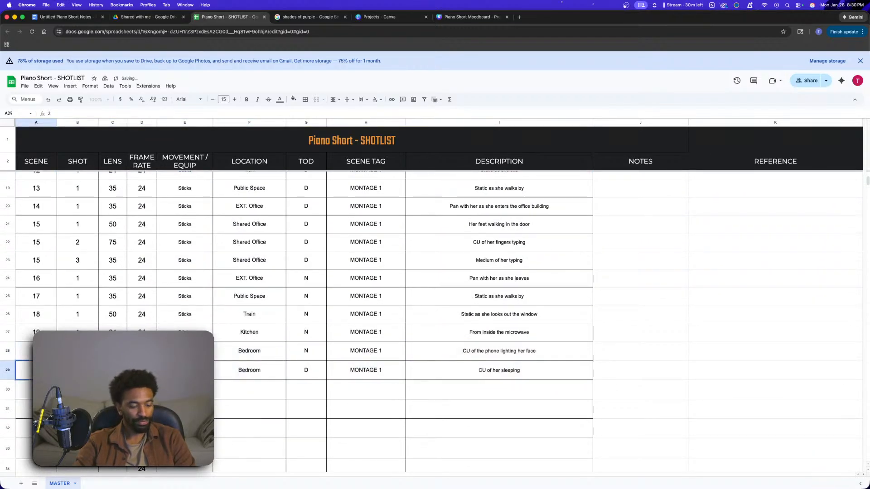
{"action": "left_click", "coordinate": [444, 393]}
{"action": "left_click", "coordinate": [483, 363]}
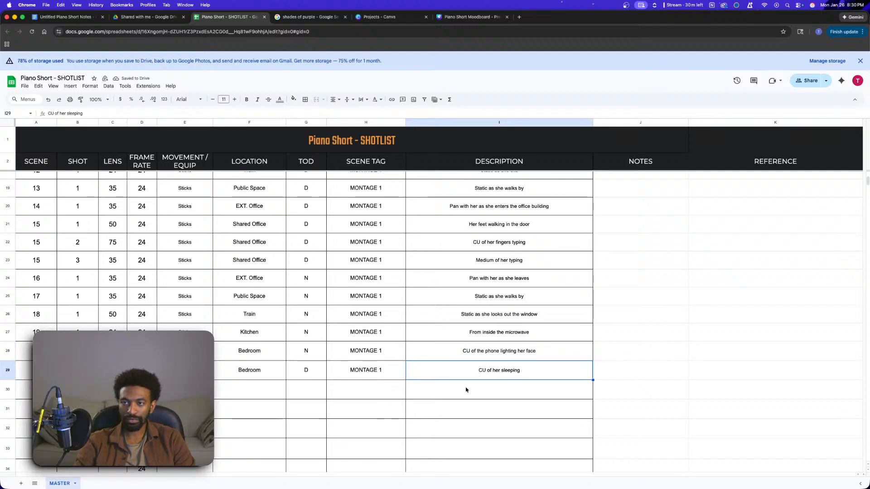
{"action": "scroll", "coordinate": [455, 370], "scroll_direction": "down", "scroll_amount": 5}
{"action": "scroll", "coordinate": [455, 372], "scroll_direction": "up", "scroll_amount": 3}
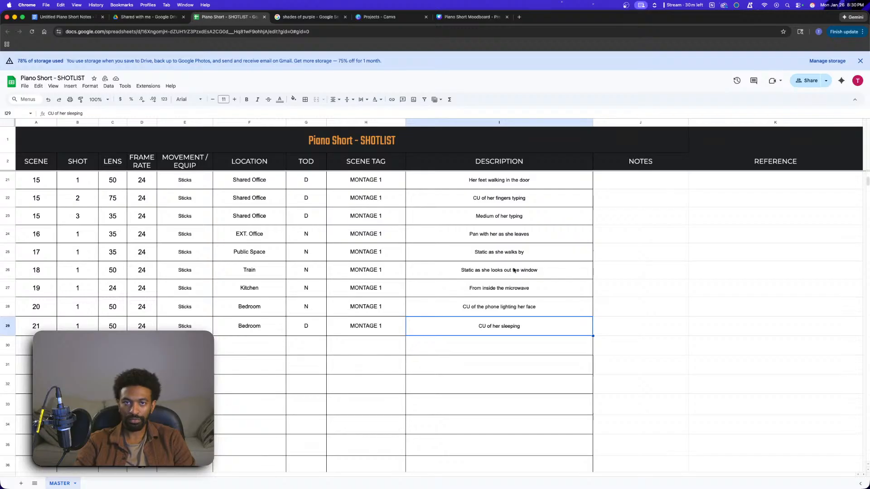
- Start a scene 22 row below scene 21, filling in its lens and setting the movement/equipment to Sticks
{"action": "left_click", "coordinate": [36, 346]}
{"action": "type", "text": "2"}
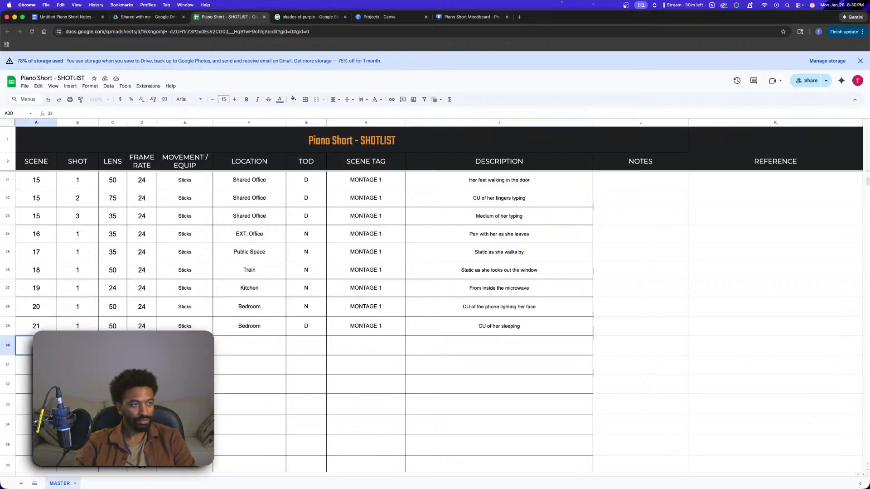
{"action": "type", "text": "2"}
{"action": "key", "text": "Tab"}
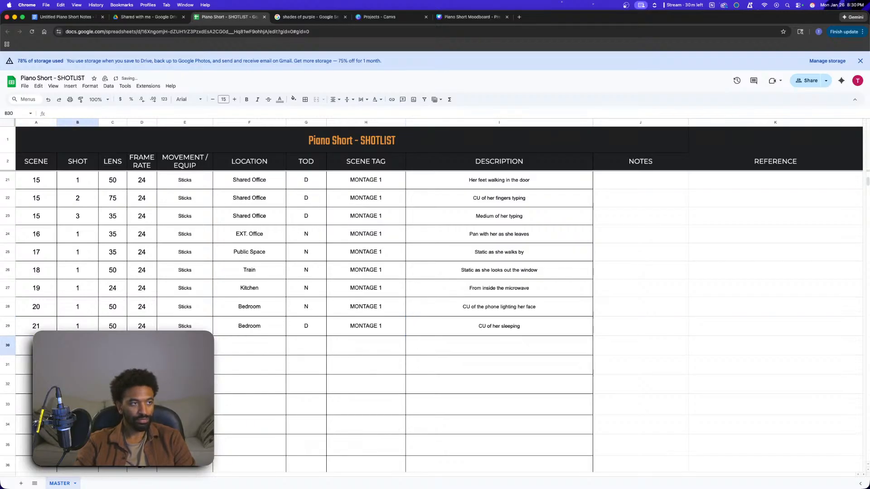
{"action": "key", "text": "Tab"}
{"action": "type", "text": "2"}
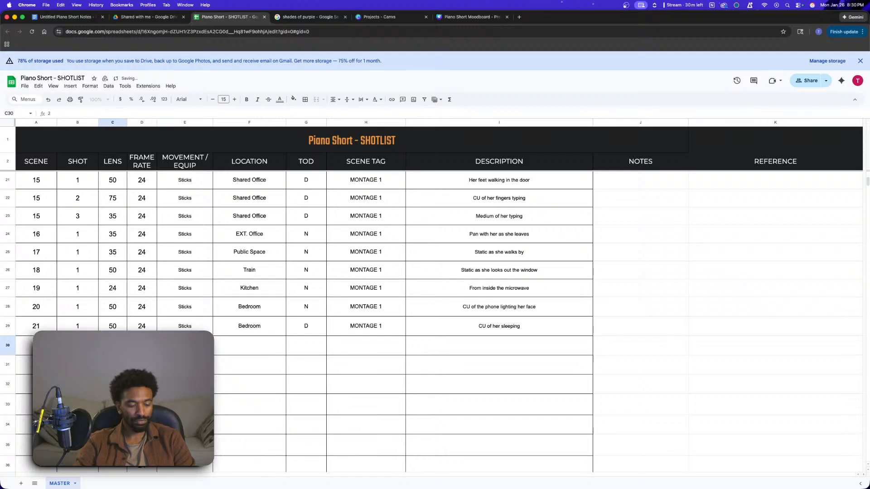
{"action": "key", "text": "Tab"}
{"action": "key", "text": "Tab"}
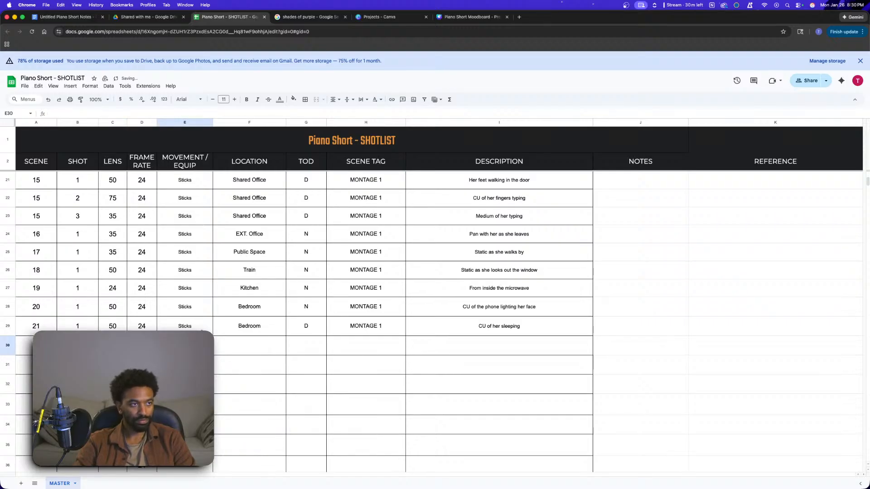
{"action": "type", "text": "Sticks"}
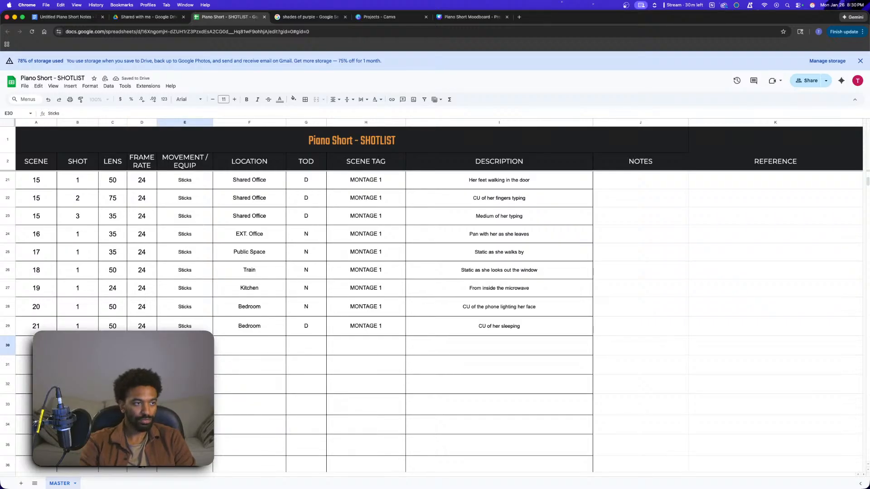
- Set scene 22's location to Train and time of day to D, and copy the MONTAGE 1 tag from the row above
{"action": "key", "text": "Tab"}
{"action": "type", "text": "Train"}
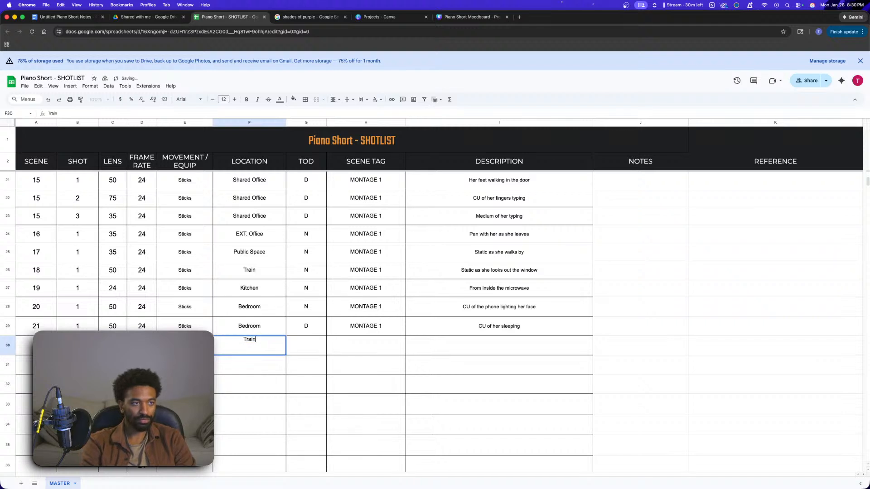
{"action": "left_click", "coordinate": [307, 345]}
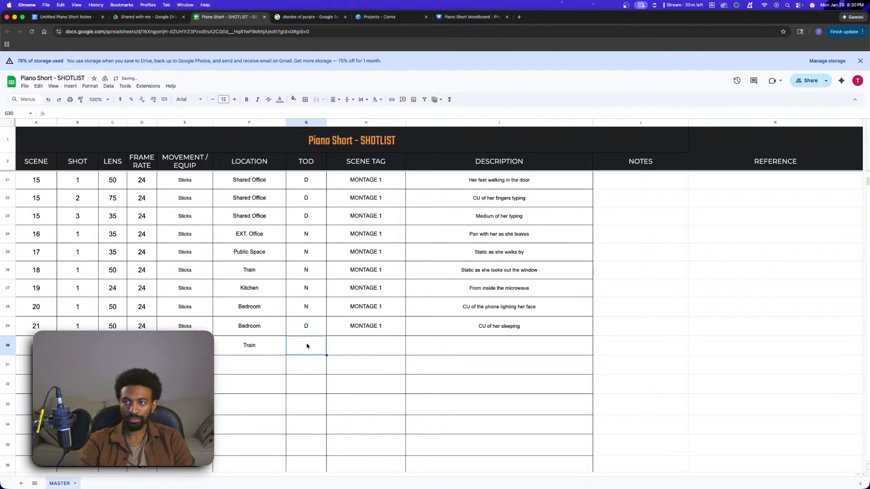
{"action": "type", "text": "D"}
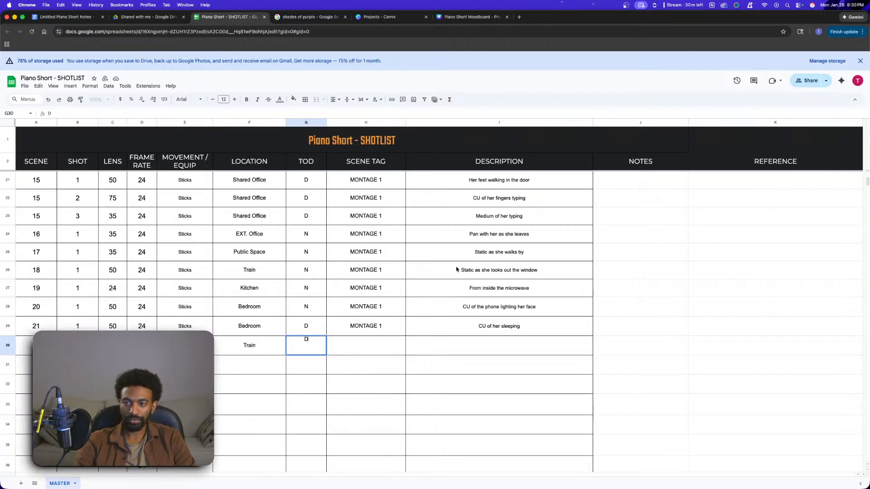
{"action": "left_click", "coordinate": [366, 347]}
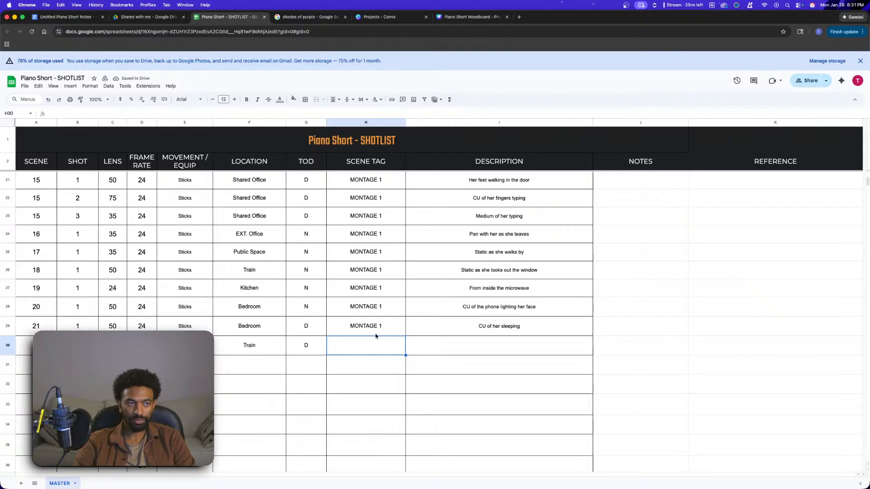
{"action": "left_click", "coordinate": [380, 331]}
{"action": "key", "text": "cmd+c"}
{"action": "left_click", "coordinate": [381, 349]}
{"action": "key", "text": "cmd+v"}
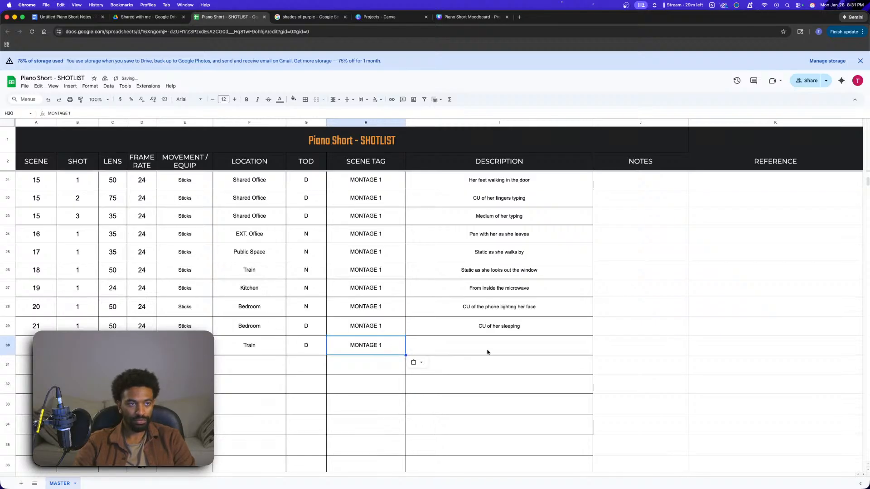
- Enter the description "Series of shots in different clothes (5-7)" for the scene 22 Train shot
{"action": "left_click", "coordinate": [489, 351]}
{"action": "scroll", "coordinate": [528, 351], "scroll_direction": "down", "scroll_amount": 1}
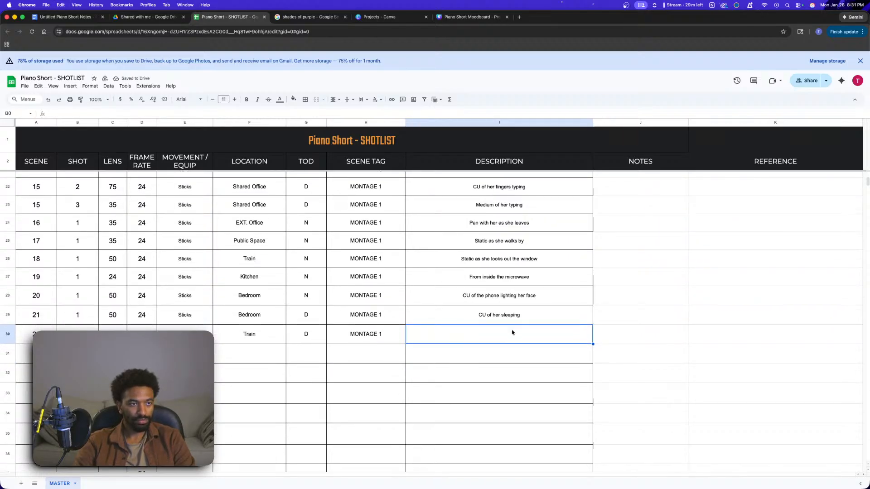
{"action": "type", "text": "Se"}
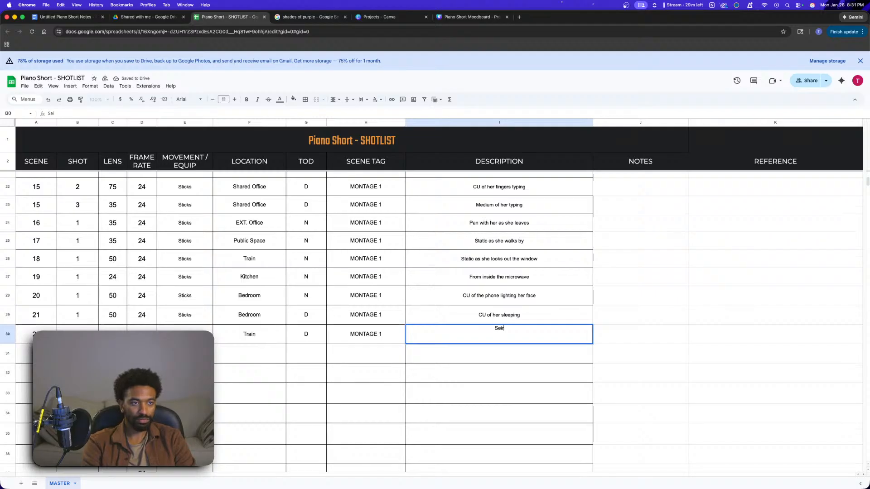
{"action": "type", "text": "ries of shots in d"}
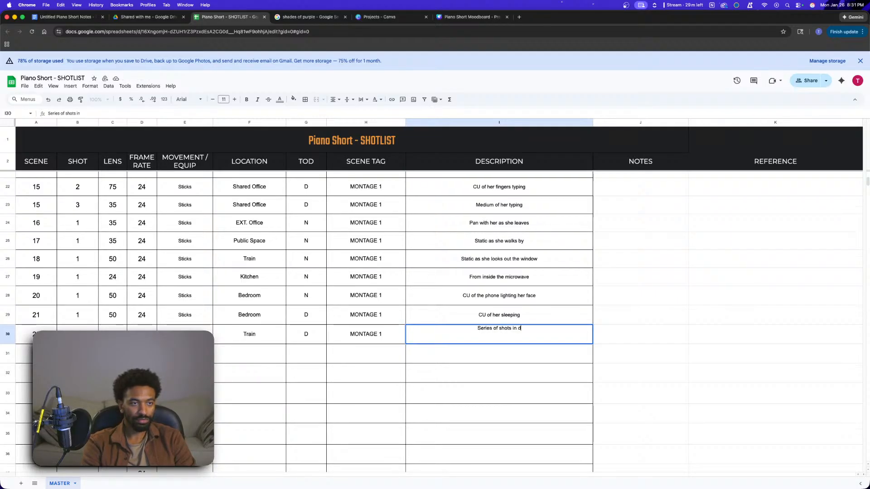
{"action": "type", "text": "ifferent clo"}
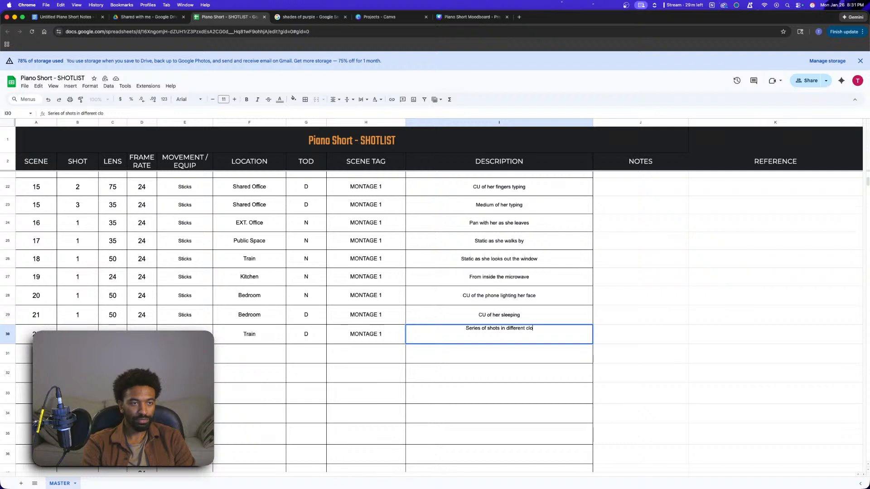
{"action": "type", "text": "thes ("}
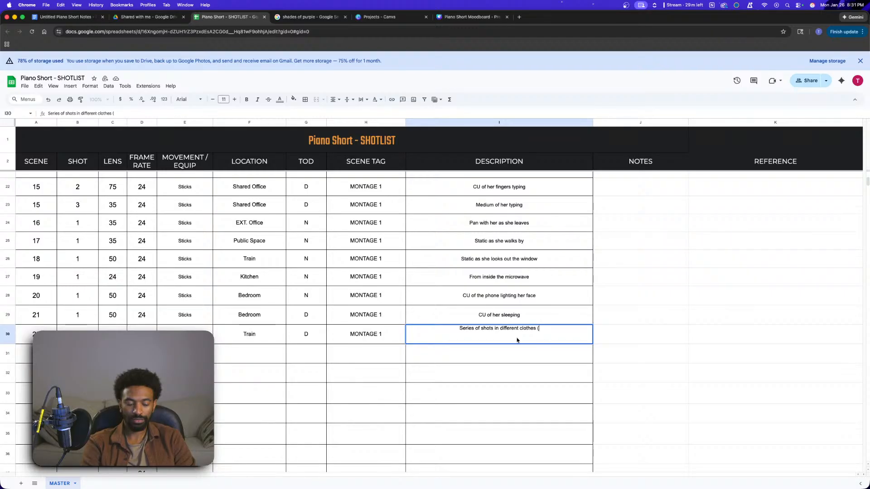
{"action": "type", "text": "5-7"}
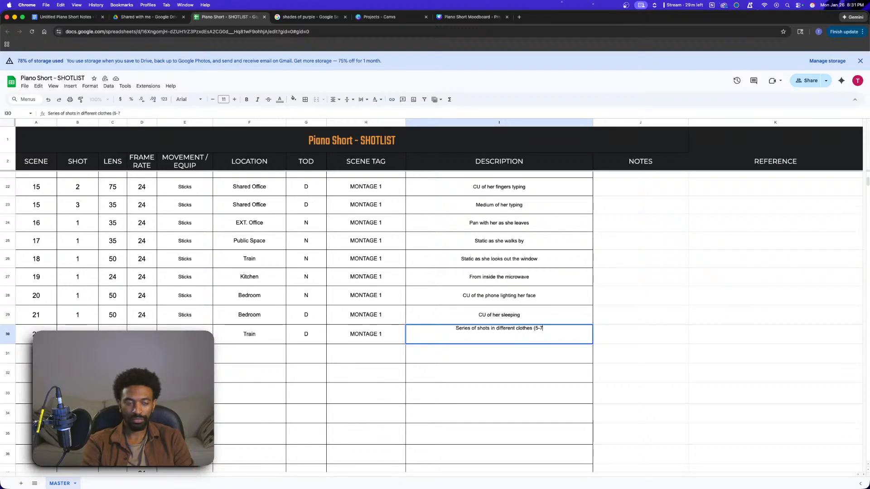
{"action": "type", "text": ")"}
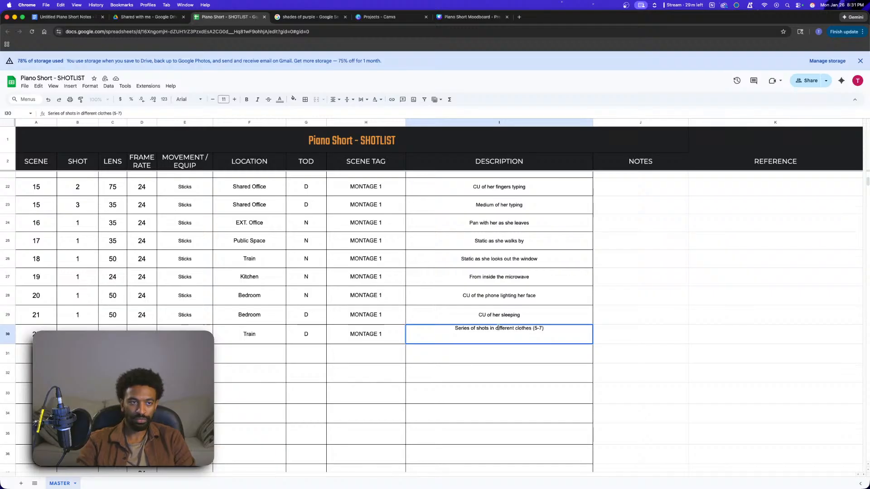
{"action": "left_click", "coordinate": [462, 420]}
- Number the empty row below scene 22 as scene 23
{"action": "left_click", "coordinate": [474, 335]}
{"action": "key", "text": "Left"}
{"action": "key", "text": "Left"}
{"action": "key", "text": "Left"}
{"action": "key", "text": "Left"}
{"action": "key", "text": "Left"}
{"action": "key", "text": "Left"}
{"action": "key", "text": "Left"}
{"action": "key", "text": "Left"}
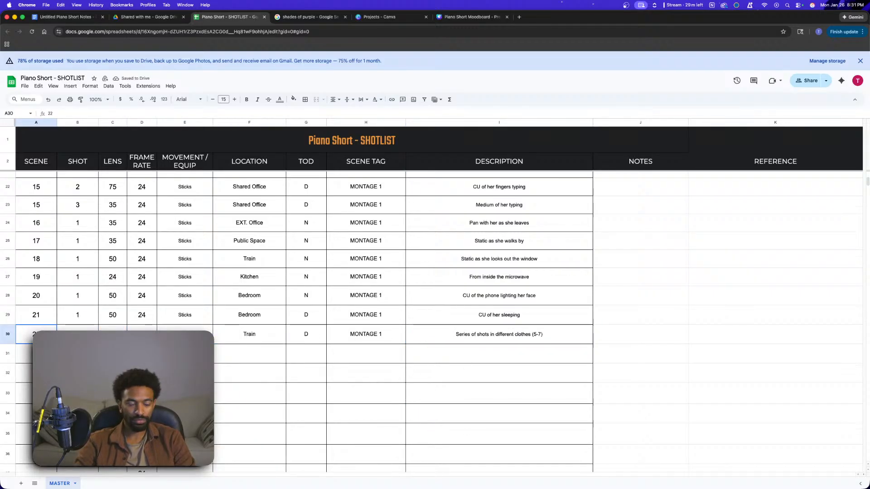
{"action": "key", "text": "Down"}
{"action": "key", "text": "Right"}
{"action": "key", "text": "Right"}
{"action": "key", "text": "Right"}
{"action": "key", "text": "Right"}
{"action": "key", "text": "Right"}
{"action": "key", "text": "Right"}
{"action": "key", "text": "Right"}
{"action": "key", "text": "Right"}
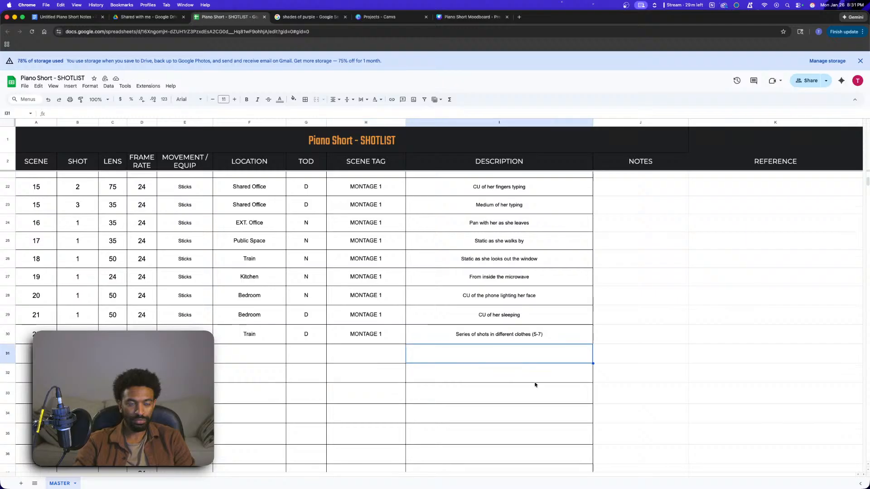
{"action": "key", "text": "Left"}
{"action": "key", "text": "Left"}
{"action": "key", "text": "Left"}
{"action": "key", "text": "Left"}
{"action": "key", "text": "Left"}
{"action": "key", "text": "Left"}
{"action": "key", "text": "Left"}
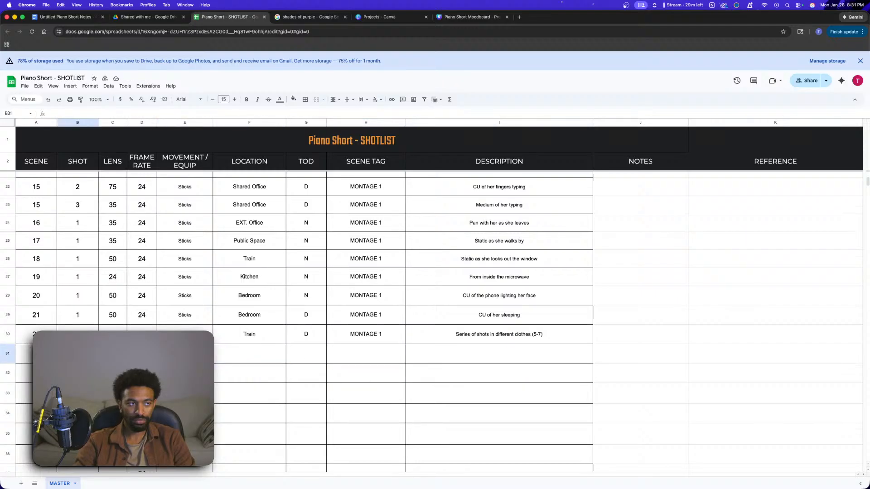
{"action": "key", "text": "Left"}
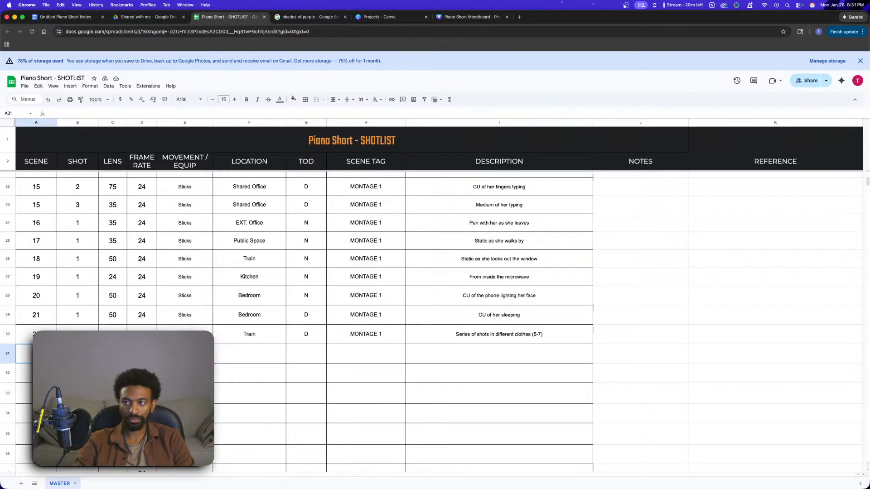
{"action": "key", "text": "Return"}
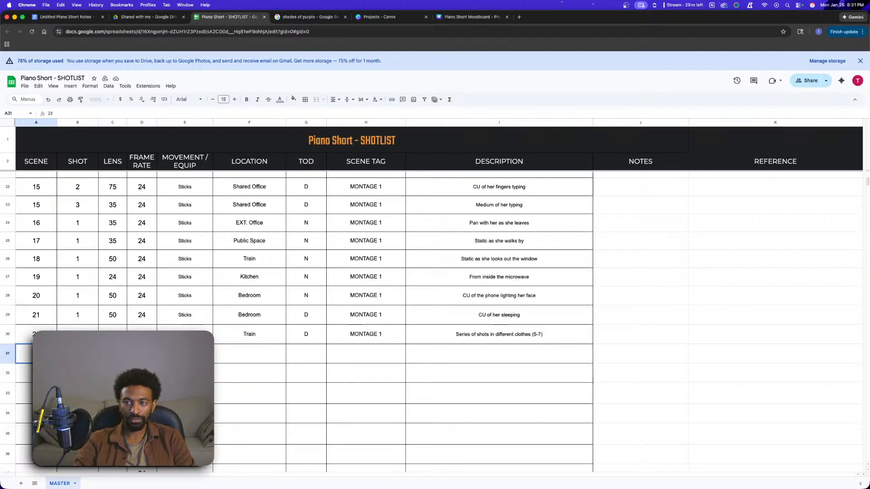
{"action": "key", "text": "Tab"}
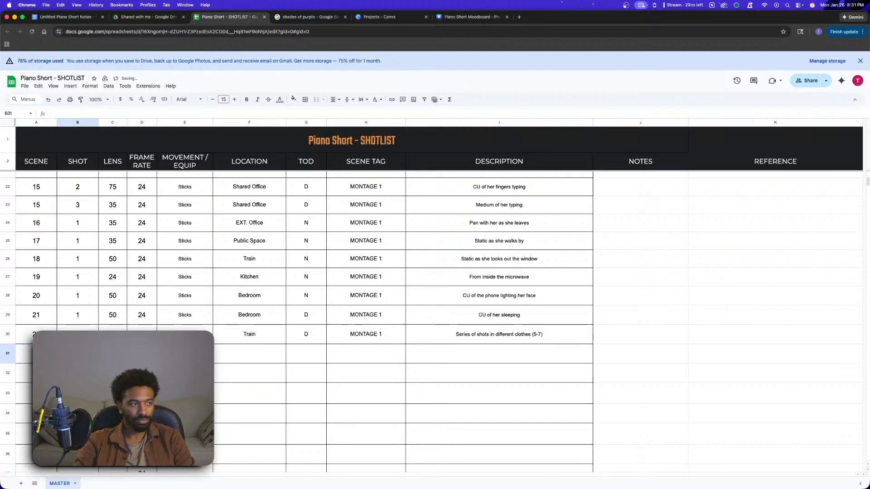
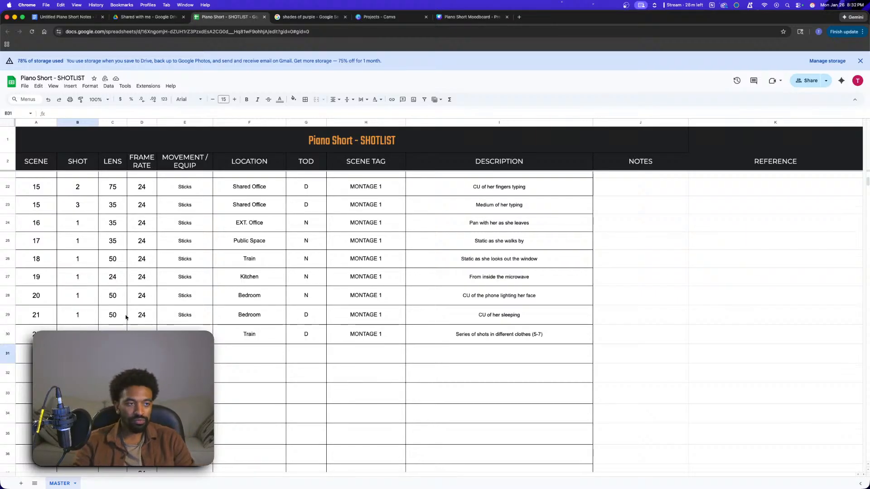
- Give scene 23 shot number 1, a 35-300 lens like scene 3's long zoom, and Sticks as the movement/equipment
{"action": "left_click", "coordinate": [184, 373]}
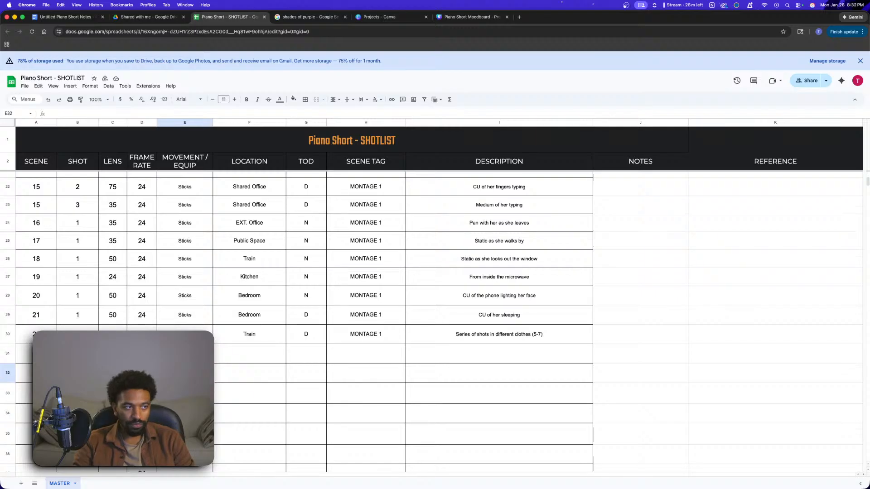
{"action": "left_click", "coordinate": [78, 353]}
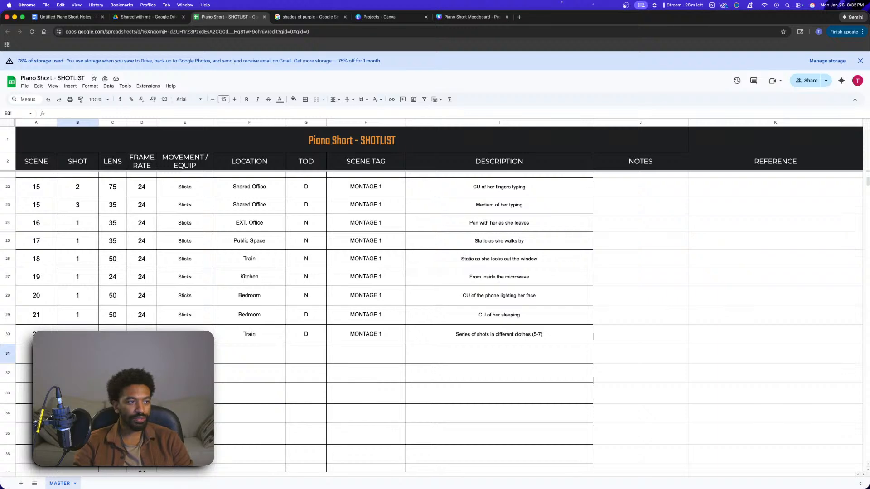
{"action": "key", "text": "Tab"}
{"action": "scroll", "coordinate": [245, 358], "scroll_direction": "up", "scroll_amount": 5}
{"action": "scroll", "coordinate": [299, 321], "scroll_direction": "up", "scroll_amount": 3}
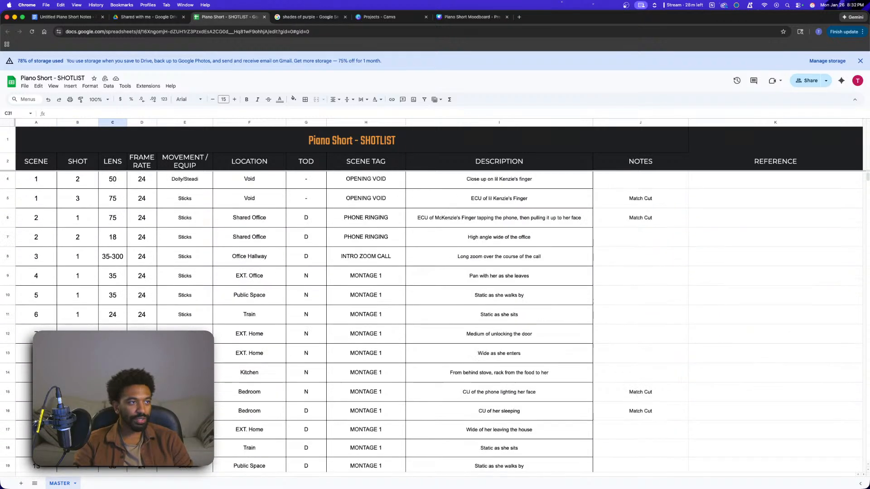
{"action": "scroll", "coordinate": [362, 317], "scroll_direction": "down", "scroll_amount": 10}
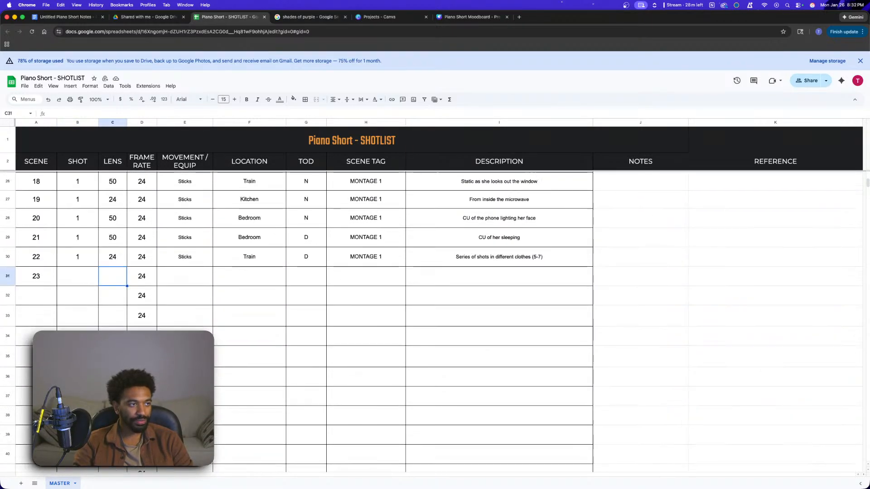
{"action": "type", "text": "35-300"}
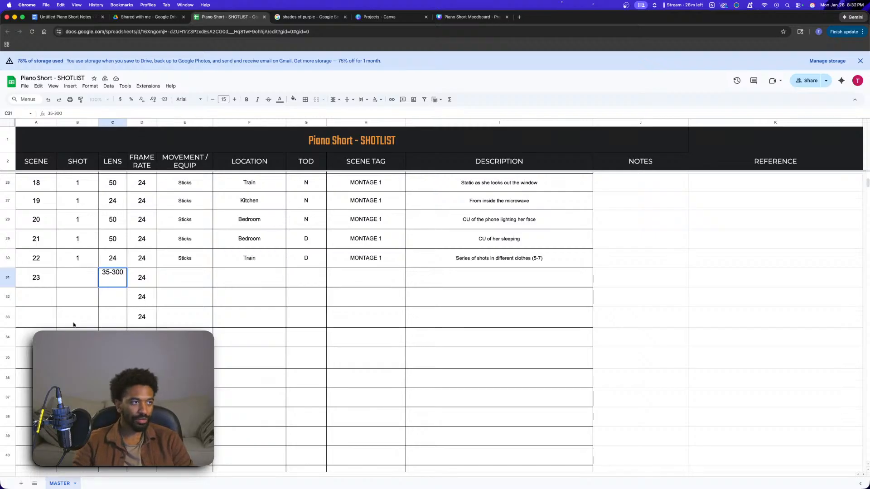
{"action": "left_click", "coordinate": [89, 278]}
{"action": "type", "text": "1"}
{"action": "left_click", "coordinate": [178, 281]}
{"action": "type", "text": "Sticks"}
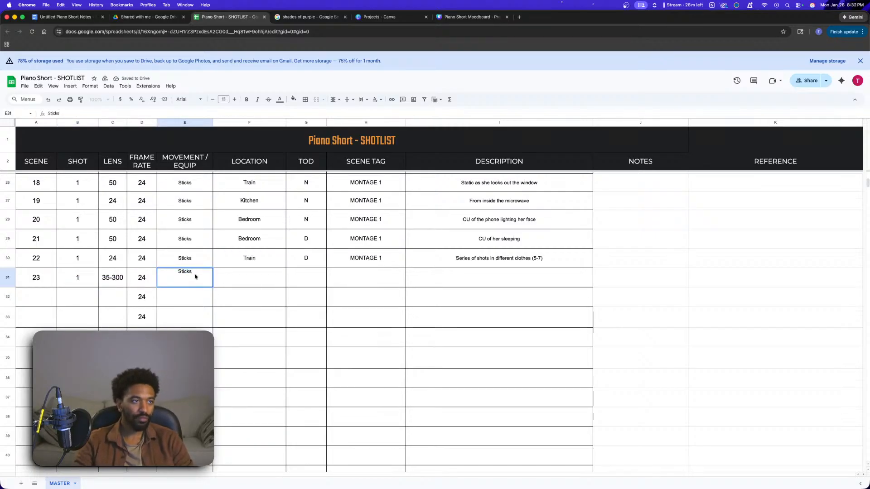
- Set scene 23's location to Office Hallway and its time of day to D
{"action": "left_click", "coordinate": [244, 281]}
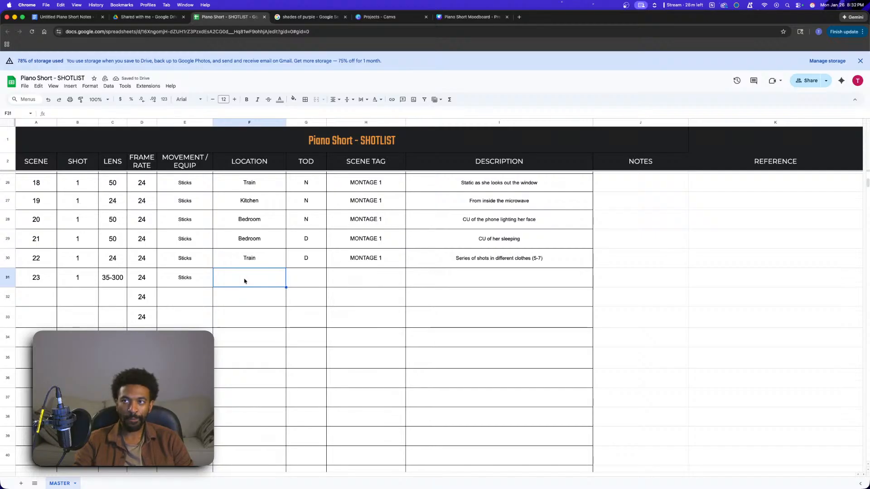
{"action": "scroll", "coordinate": [269, 335], "scroll_direction": "up", "scroll_amount": 2}
{"action": "scroll", "coordinate": [270, 338], "scroll_direction": "down", "scroll_amount": 2}
{"action": "scroll", "coordinate": [269, 338], "scroll_direction": "up", "scroll_amount": 2}
{"action": "scroll", "coordinate": [270, 337], "scroll_direction": "down", "scroll_amount": 1}
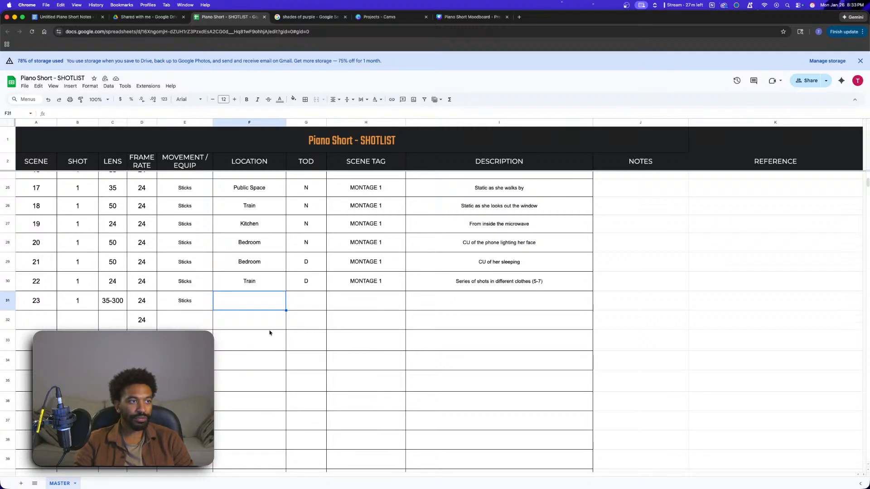
{"action": "type", "text": "Office Hallway"}
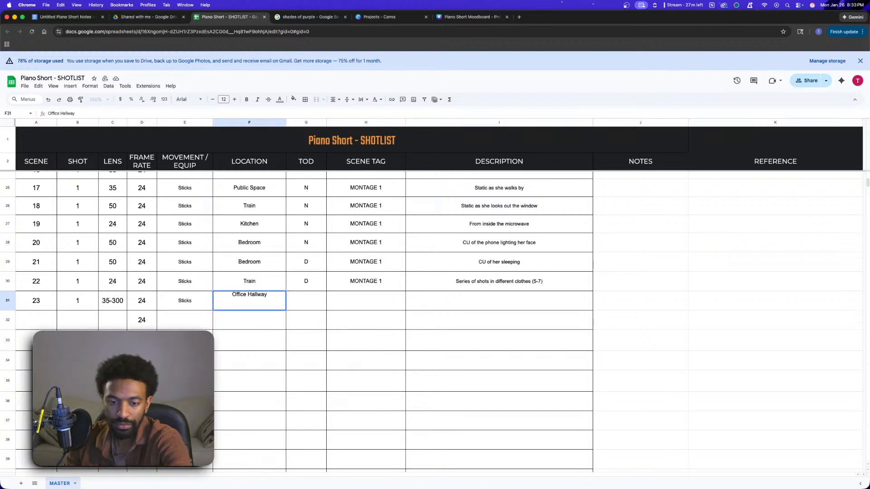
{"action": "left_click", "coordinate": [312, 300]}
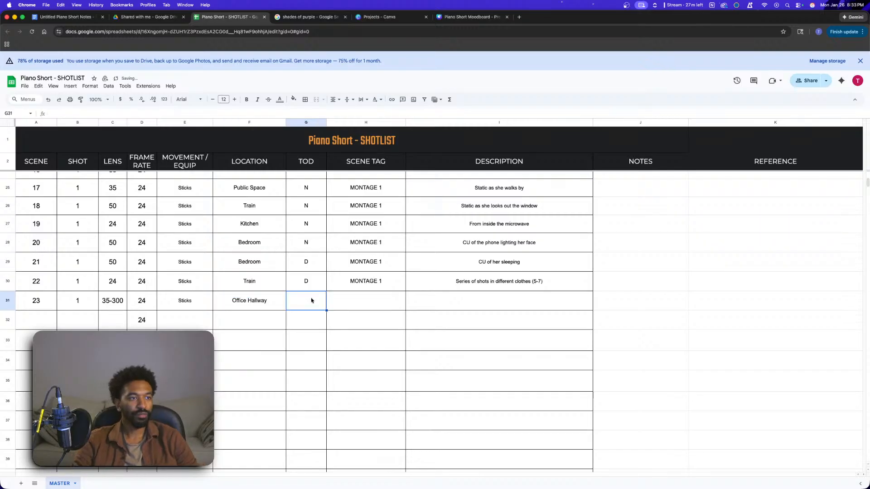
{"action": "type", "text": "D"}
- Copy the MONTAGE 1 scene tag from scene 22 into the scene 23 row
{"action": "left_click", "coordinate": [357, 303]}
{"action": "type", "text": "Monta"}
{"action": "key", "text": "BackSpace"}
{"action": "key", "text": "BackSpace"}
{"action": "left_click", "coordinate": [380, 286]}
{"action": "key", "text": "super+c"}
{"action": "left_click", "coordinate": [382, 300]}
{"action": "key", "text": "super+v"}
- Copy scene 22's description into scene 23 and reword it as "Series of zooms in different clothes (5-7)"
{"action": "left_click", "coordinate": [461, 304]}
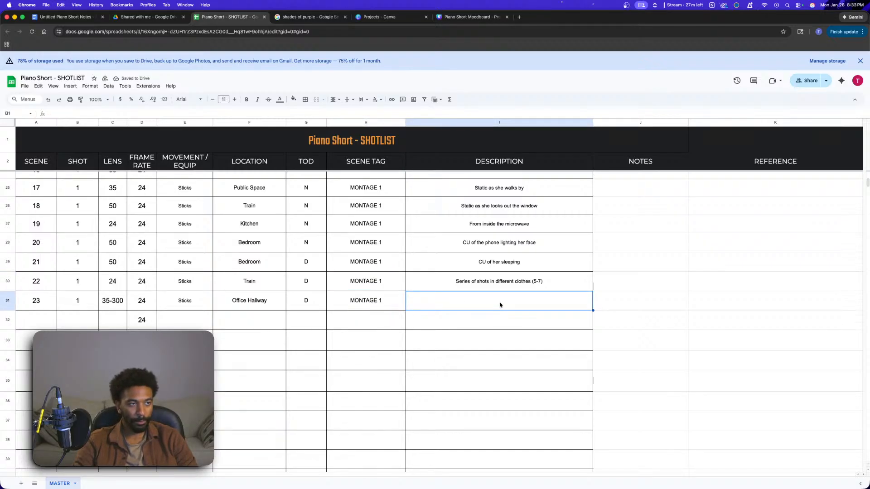
{"action": "double_click", "coordinate": [505, 303]}
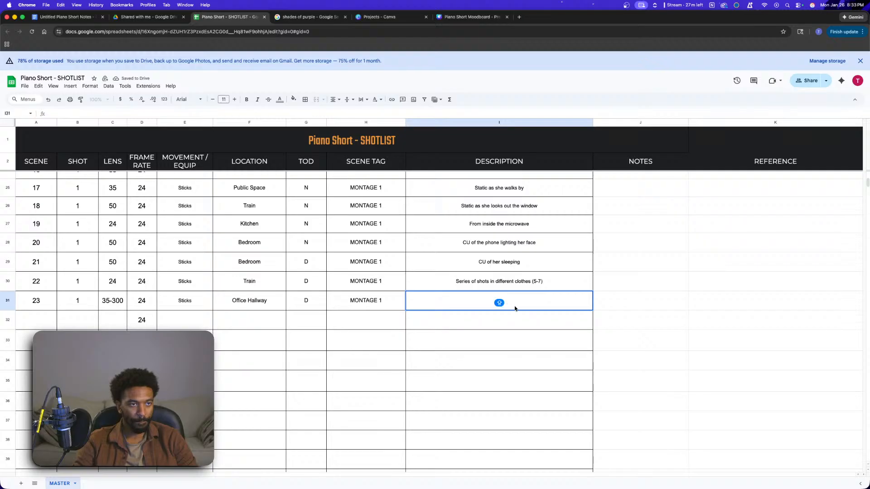
{"action": "left_click", "coordinate": [542, 287]}
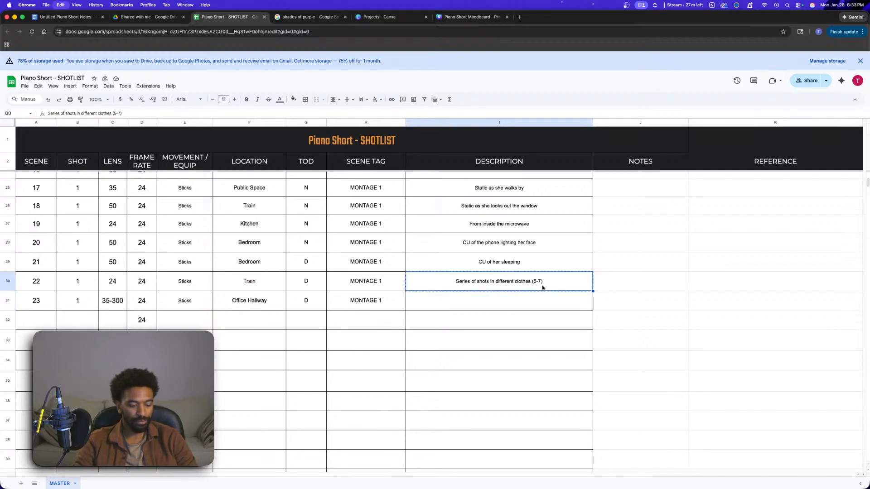
{"action": "key", "text": "ctrl+c"}
{"action": "left_click", "coordinate": [469, 302]}
{"action": "key", "text": "ctrl+v"}
{"action": "double_click", "coordinate": [481, 301]}
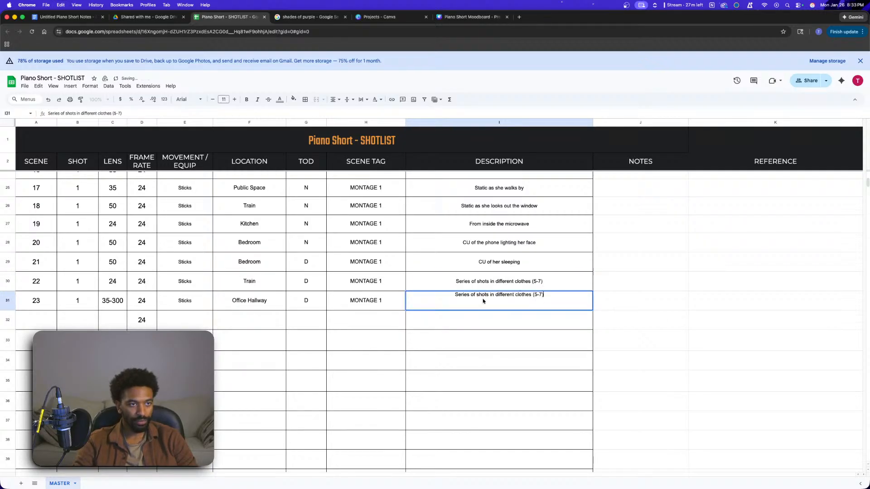
{"action": "type", "text": "zooms"}
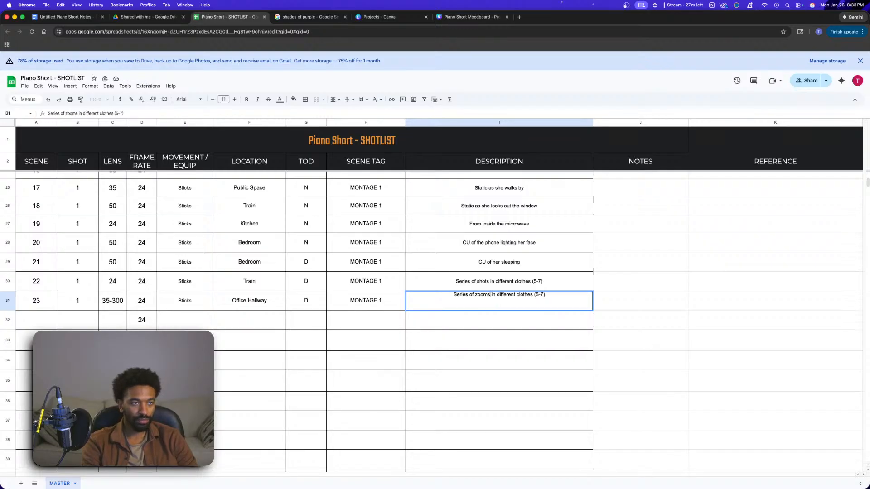
{"action": "left_click", "coordinate": [574, 398]}
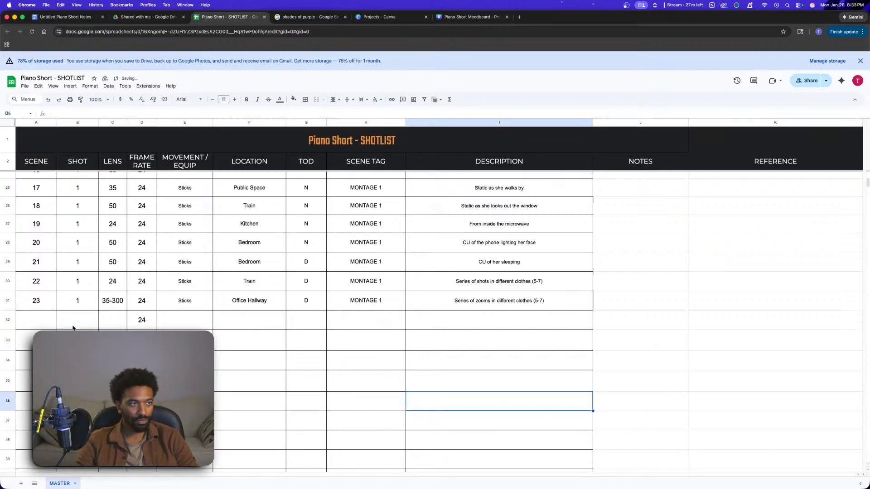
- Append "(VFX)" to the end of scene 23's description
{"action": "left_click", "coordinate": [37, 319]}
{"action": "double_click", "coordinate": [541, 302]}
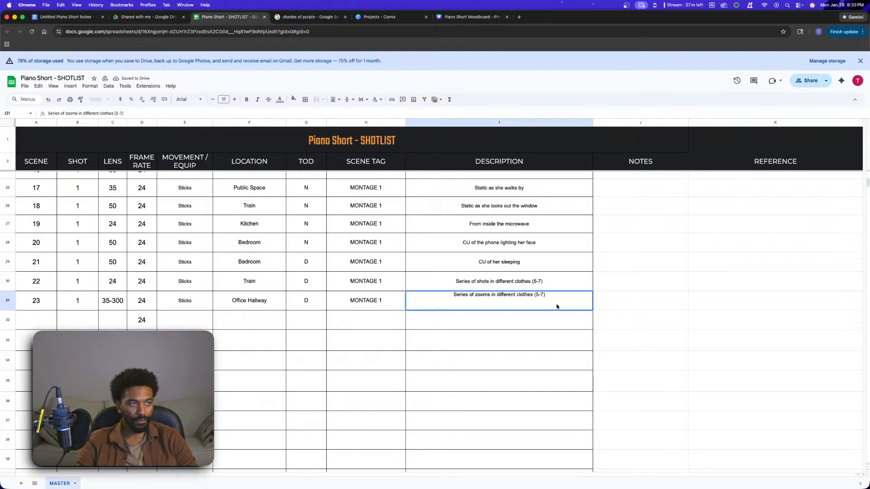
{"action": "type", "text": "(VFX"}
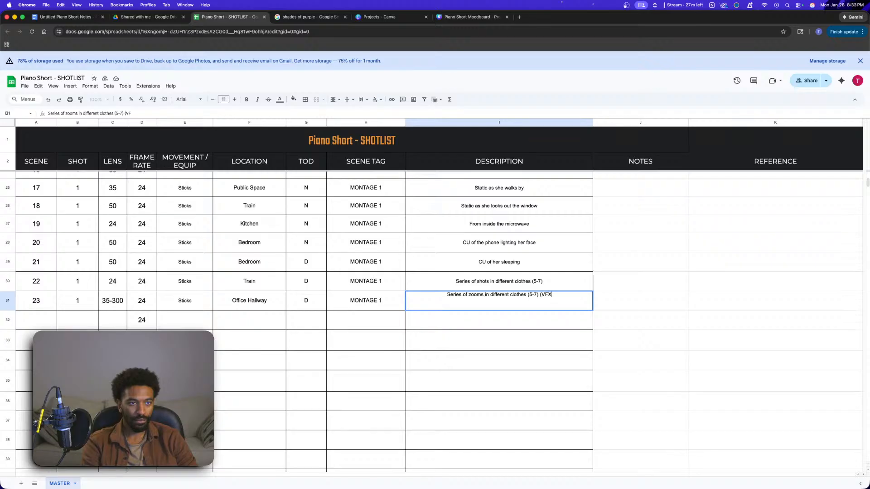
{"action": "type", "text": ")"}
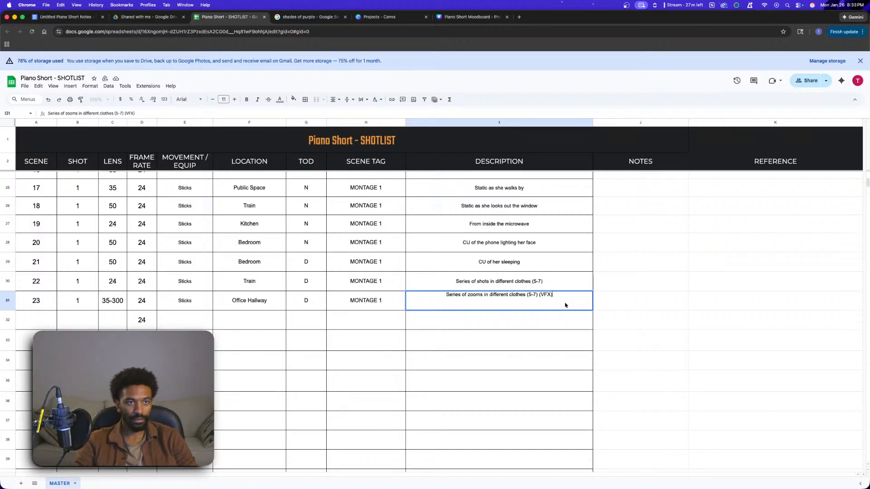
- Remove "(VFX)" from scene 23's description and enter VFX in that row's notes instead
{"action": "left_click_drag", "start_coordinate": [538, 294], "coordinate": [553, 294]}
{"action": "key", "text": "BackSpace"}
{"action": "left_click", "coordinate": [642, 299]}
{"action": "type", "text": "VFX"}
{"action": "left_click", "coordinate": [661, 362]}
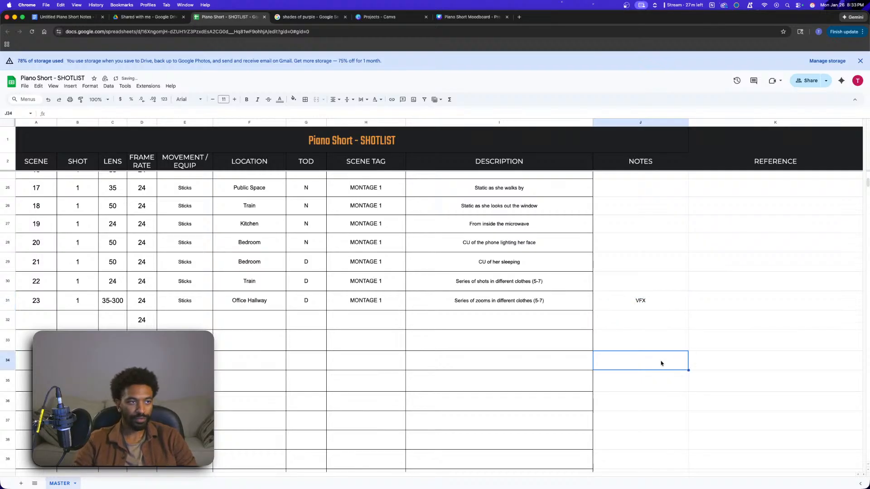
- Start a new entry in row 32 with scene 24, shot 1 and lens 35
{"action": "left_click", "coordinate": [34, 320]}
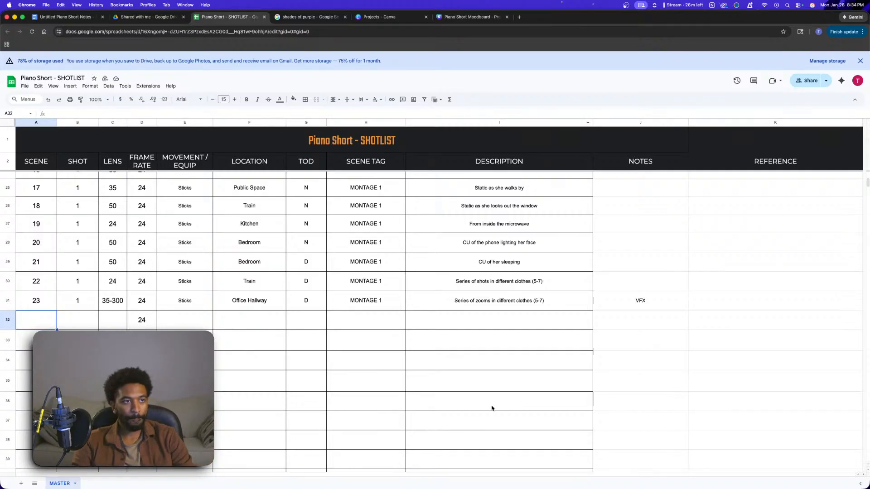
{"action": "left_click", "coordinate": [37, 326]}
{"action": "type", "text": "24"}
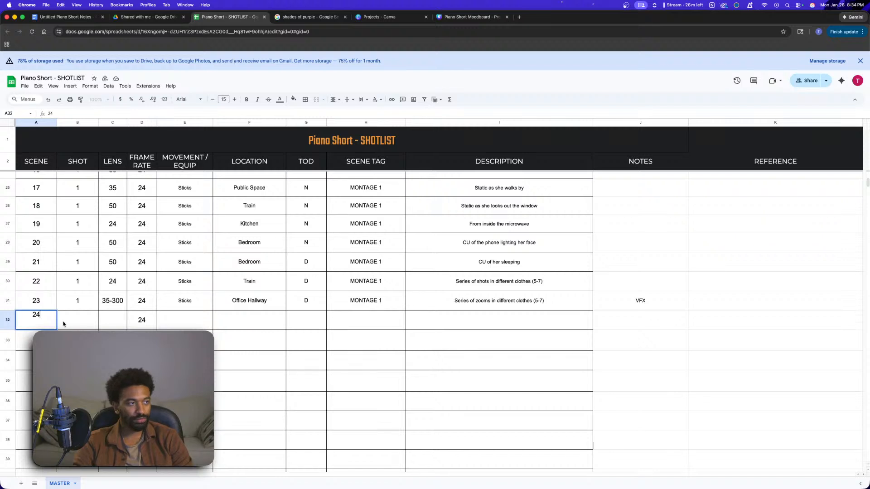
{"action": "left_click", "coordinate": [75, 321]}
{"action": "type", "text": "1"}
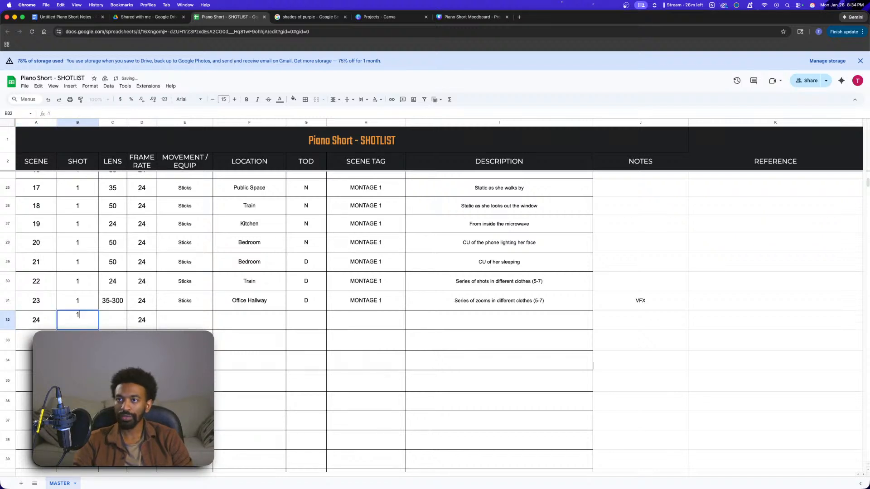
{"action": "left_click", "coordinate": [110, 321]}
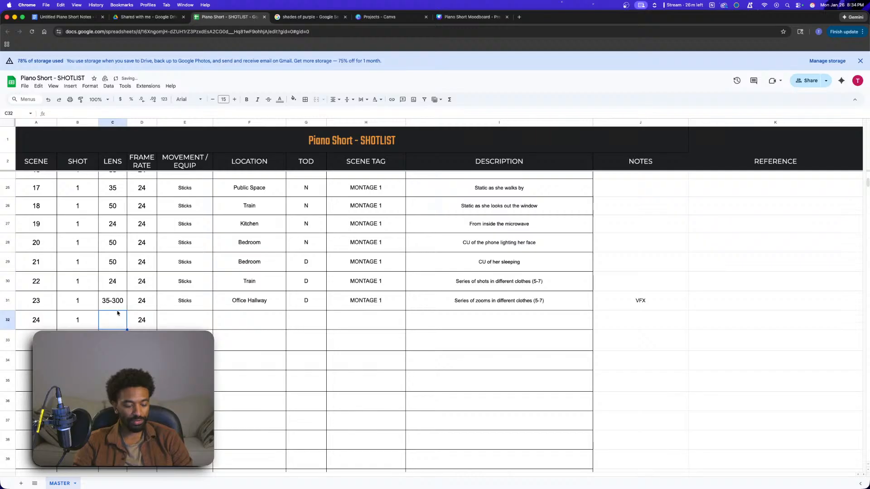
{"action": "scroll", "coordinate": [165, 304], "scroll_direction": "up", "scroll_amount": 1}
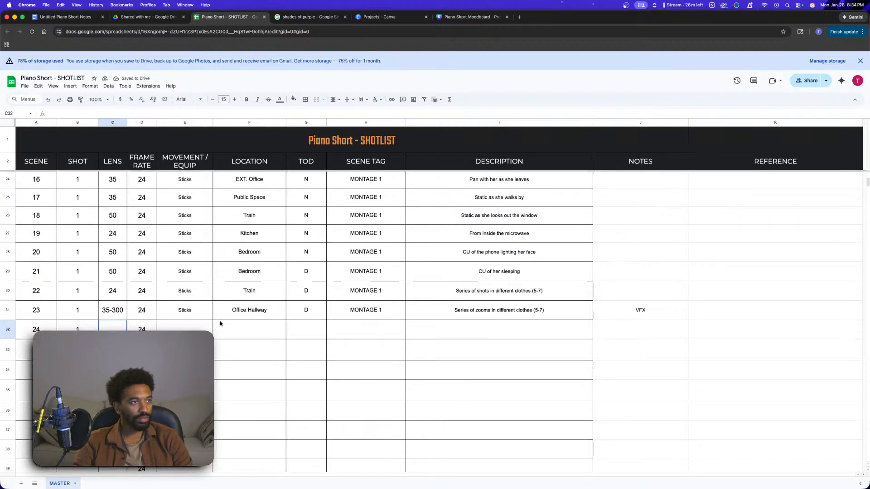
{"action": "scroll", "coordinate": [220, 324], "scroll_direction": "down", "scroll_amount": 1}
{"action": "type", "text": "35"}
- Fill in scene 24's movement as Sticks, location as Public Space and time of day as D
{"action": "left_click", "coordinate": [196, 322]}
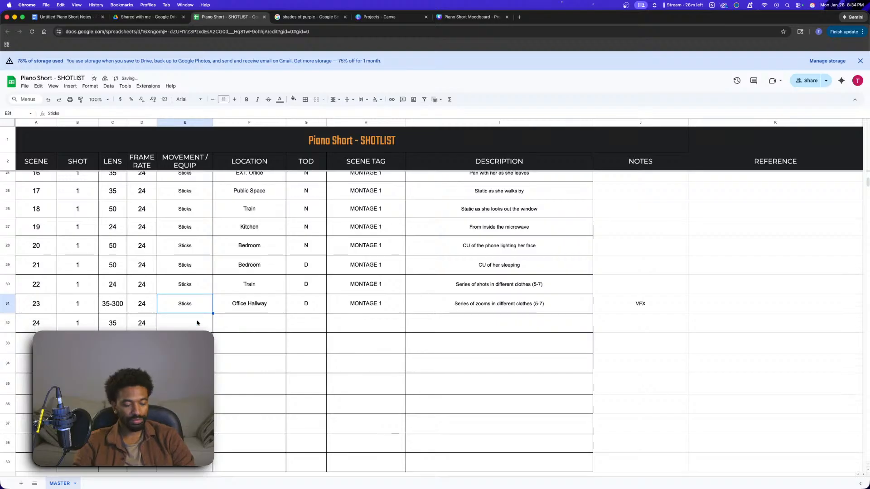
{"action": "type", "text": "Sticks"}
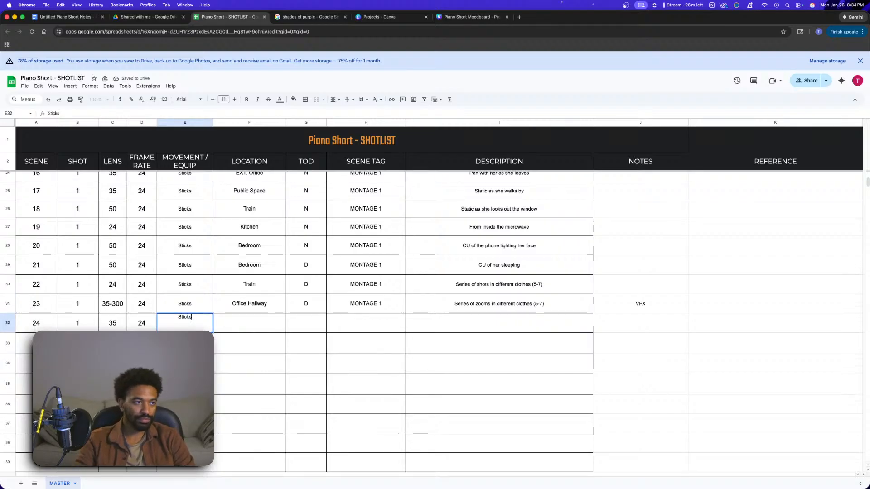
{"action": "left_click", "coordinate": [253, 326]}
{"action": "double_click", "coordinate": [248, 317]}
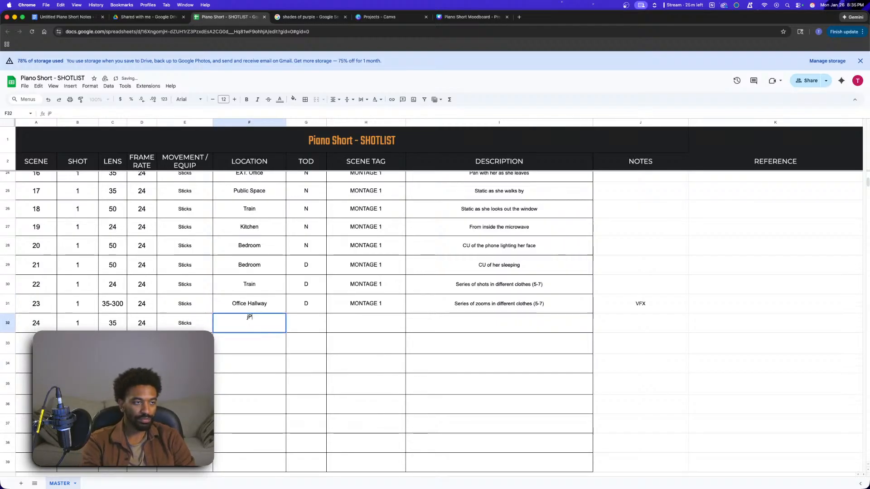
{"action": "type", "text": "Public Space"}
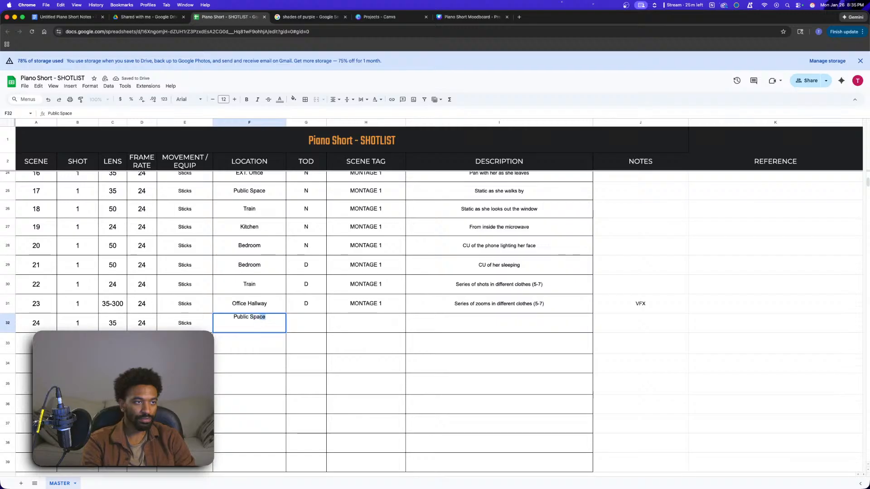
{"action": "left_click", "coordinate": [314, 331]}
{"action": "type", "text": "D"}
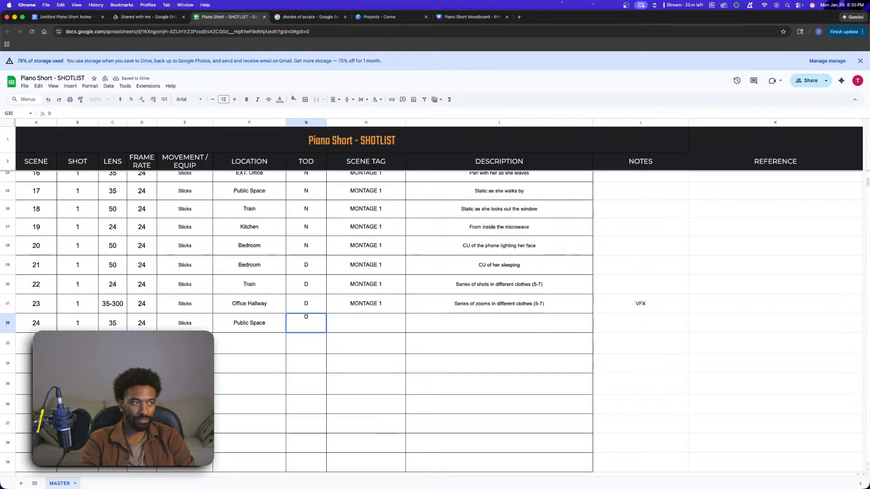
- Copy the MONTAGE 1 scene tag from scene 23 into scene 24's row
{"action": "left_click", "coordinate": [376, 324]}
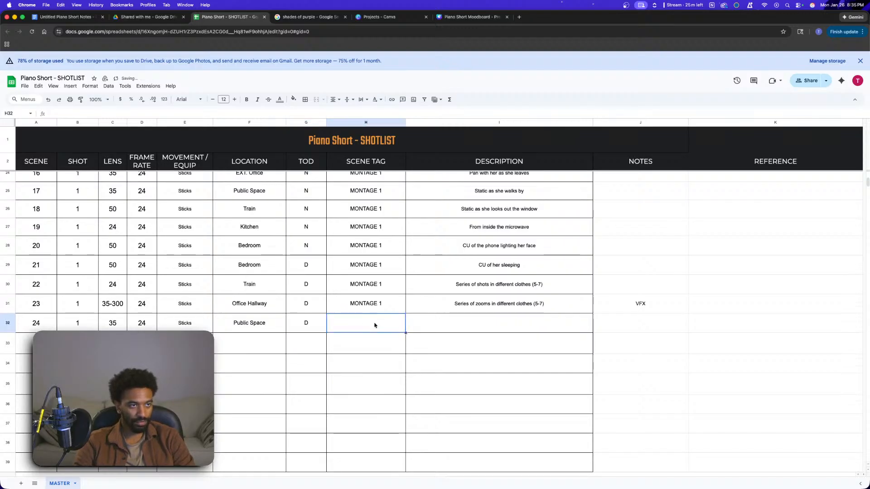
{"action": "left_click", "coordinate": [375, 303]}
{"action": "key", "text": "cmd+c"}
{"action": "left_click", "coordinate": [378, 322]}
{"action": "key", "text": "cmd+v"}
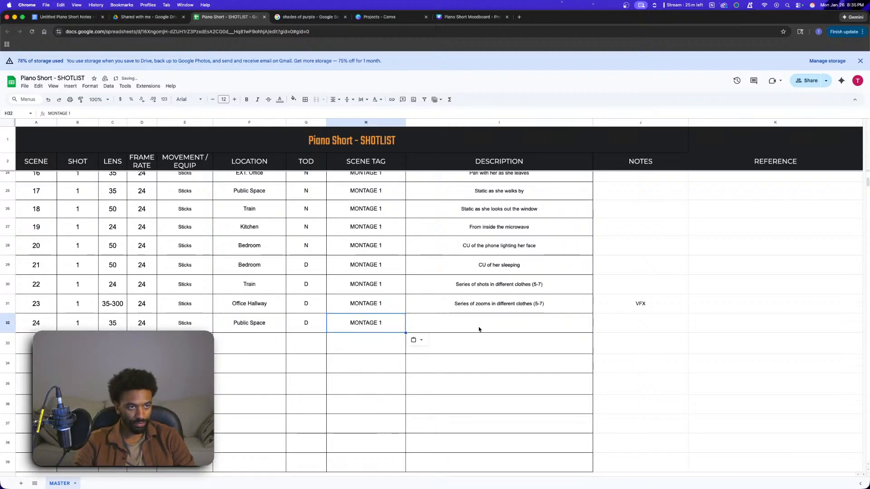
- Copy scene 22's description into scene 24 and change it to "Series of shots in different clothes (5)"
{"action": "left_click", "coordinate": [480, 330]}
{"action": "left_click", "coordinate": [503, 285]}
{"action": "key", "text": "cmd+c"}
{"action": "left_click", "coordinate": [520, 328]}
{"action": "key", "text": "cmd+v"}
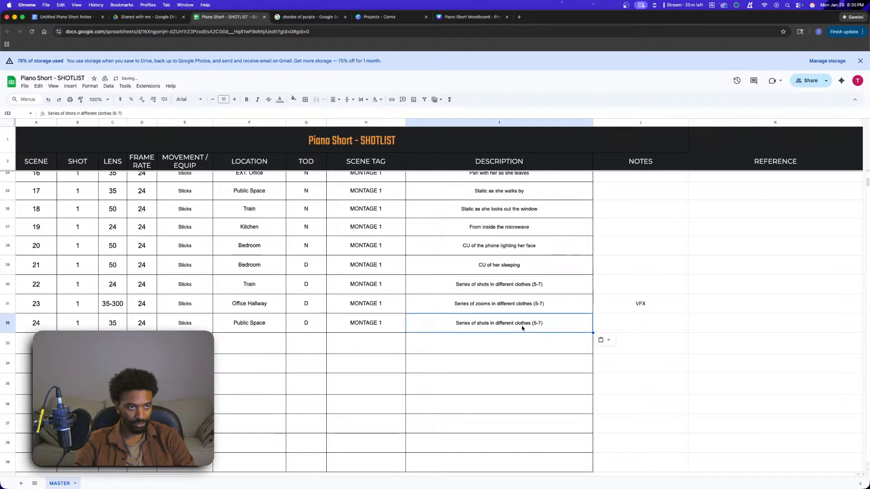
{"action": "double_click", "coordinate": [545, 323]}
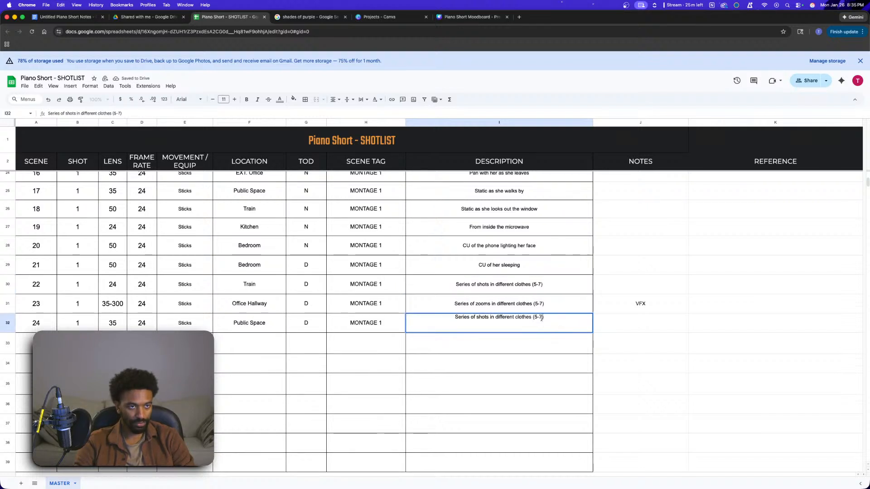
{"action": "key", "text": "BackSpace"}
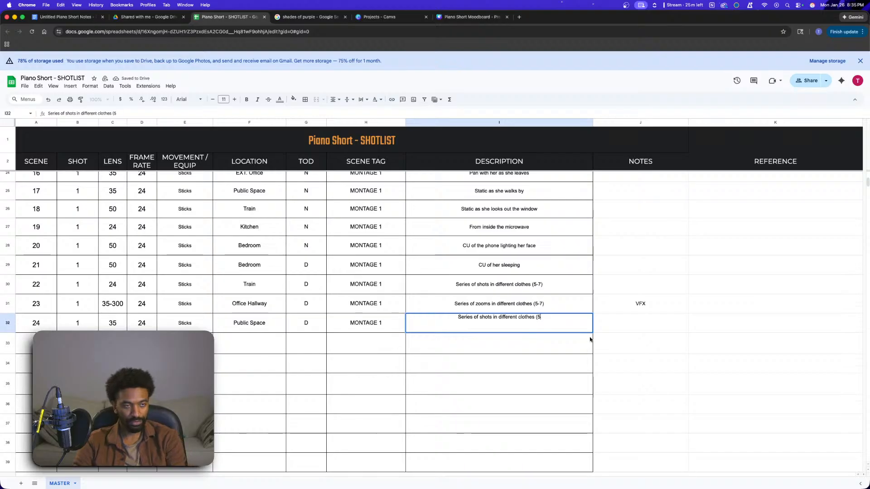
{"action": "type", "text": ")"}
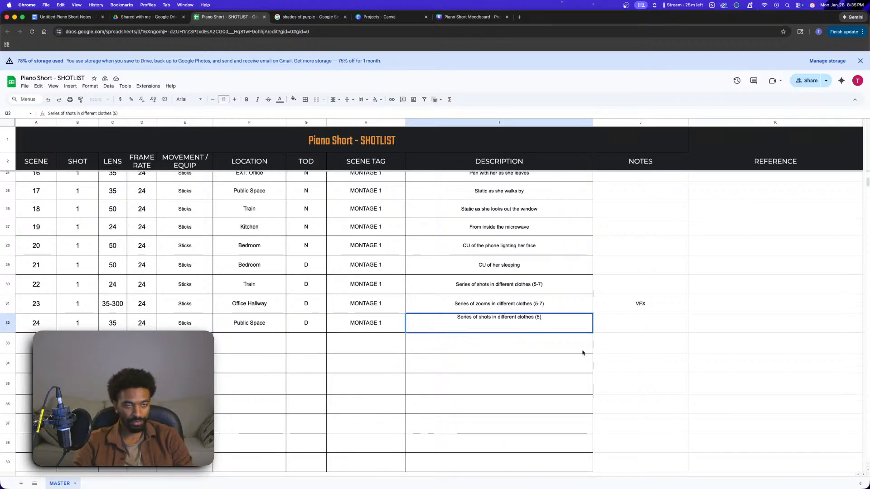
{"action": "key", "text": "Return"}
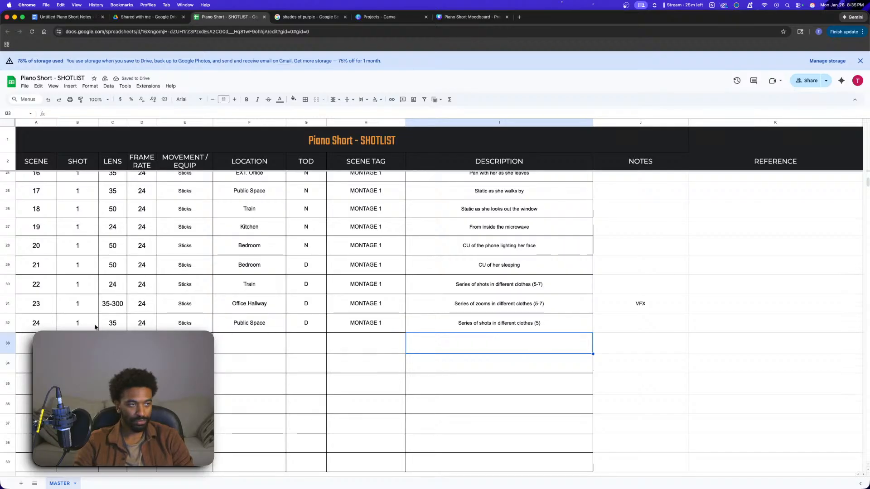
- Duplicate scene 24's entries from shot through description into row 33, numbering the new row scene 24, shot 2
{"action": "left_click", "coordinate": [455, 320]}
{"action": "left_click_drag", "start_coordinate": [84, 327], "coordinate": [425, 329]}
{"action": "key", "text": "super+c"}
{"action": "key", "text": "Down"}
{"action": "key", "text": "super+v"}
{"action": "type", "text": "2"}
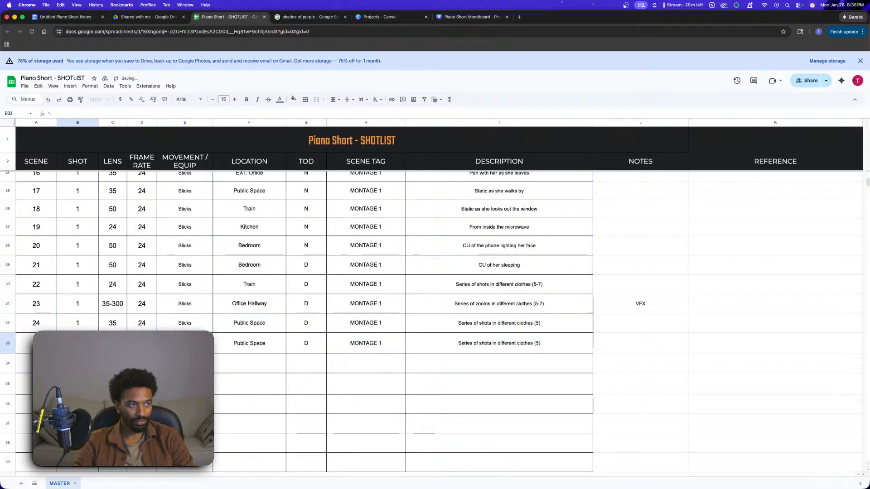
{"action": "key", "text": "Left"}
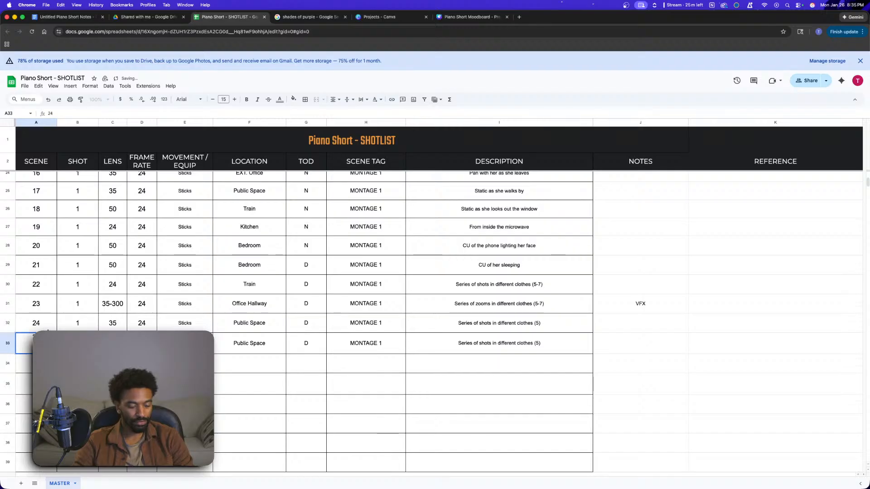
- Change the time of day in row 33, the second Public Space shot, to N
{"action": "left_click", "coordinate": [383, 417]}
{"action": "left_click", "coordinate": [312, 348]}
{"action": "type", "text": "N"}
{"action": "left_click", "coordinate": [366, 415]}
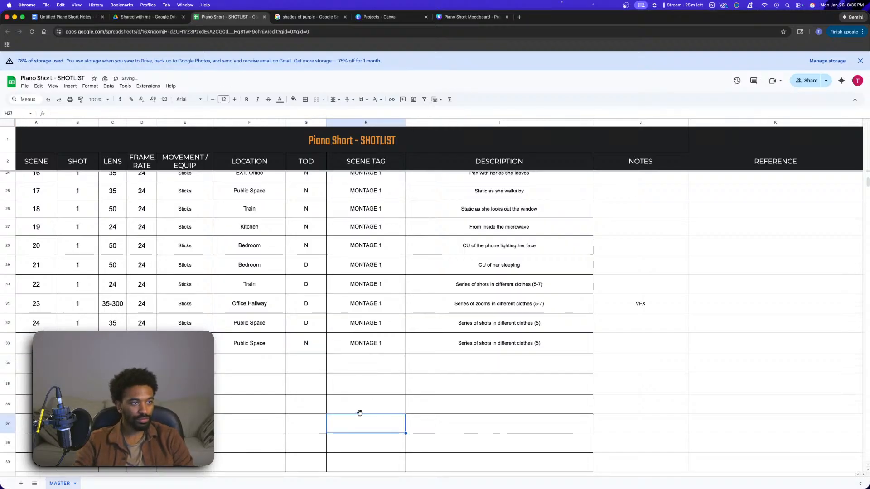
- Start a new entry in row 34 with scene 25, shot 2 and lens 24
{"action": "left_click", "coordinate": [40, 364]}
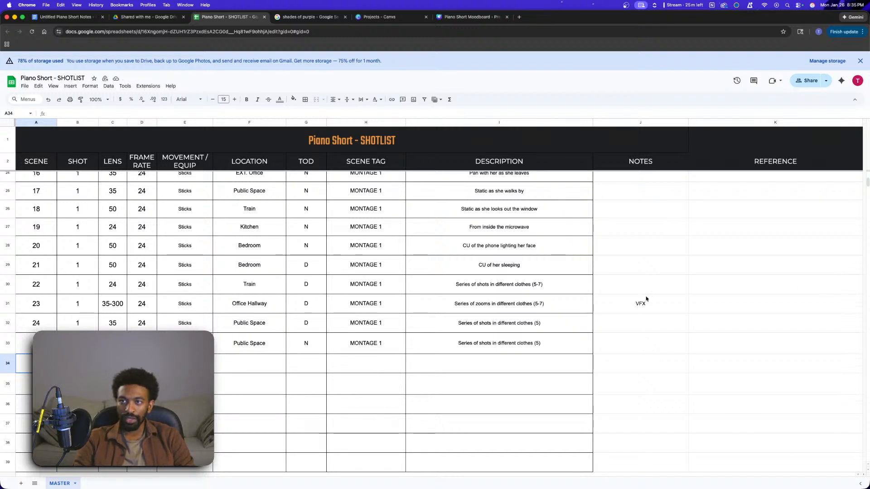
{"action": "type", "text": "25"}
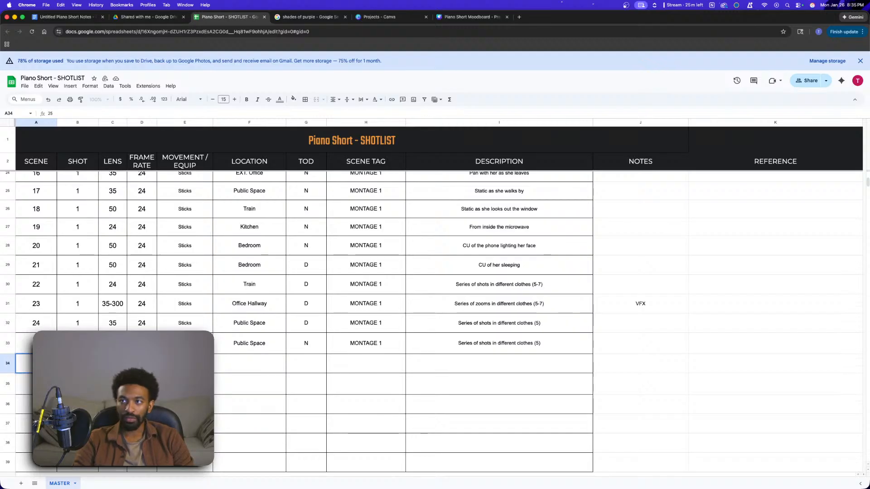
{"action": "key", "text": "Tab"}
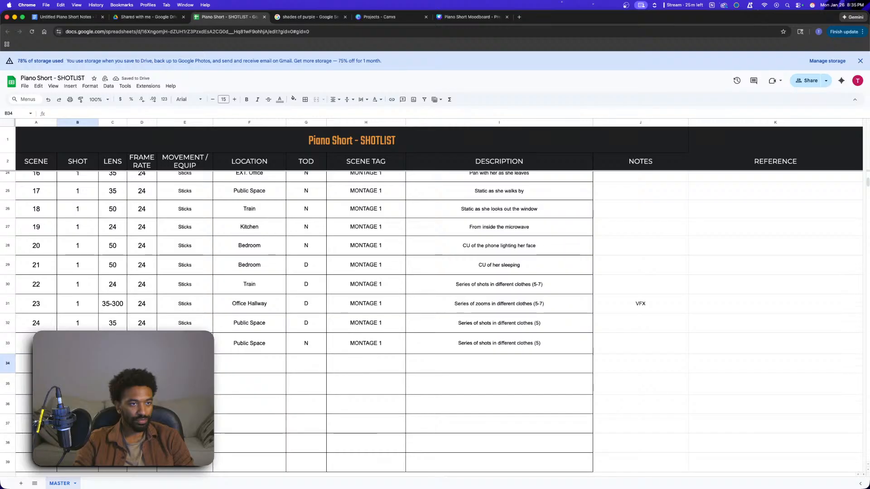
{"action": "type", "text": "2"}
{"action": "key", "text": "Tab"}
{"action": "key", "text": "Left"}
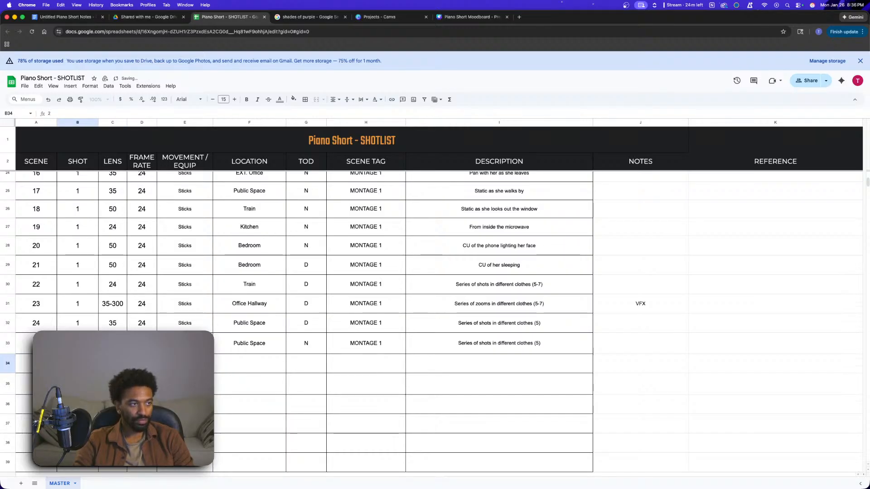
{"action": "key", "text": "Tab"}
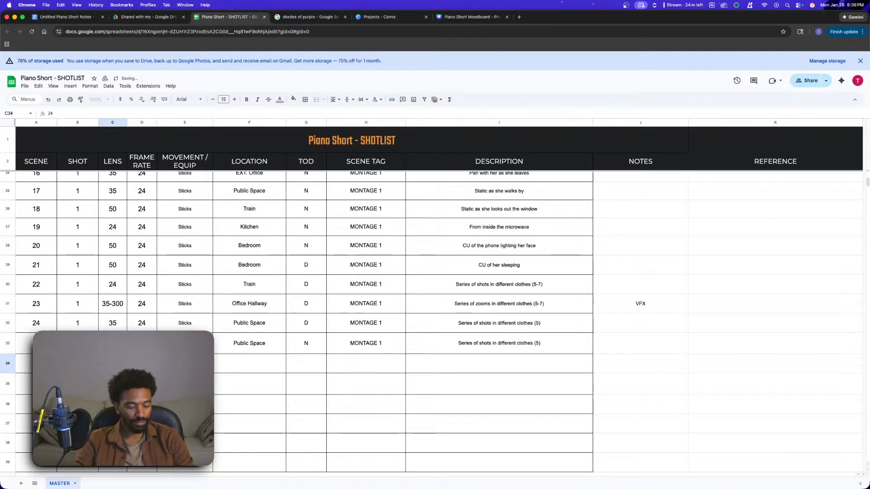
- Fill in row 34's movement as Sticks, location as Kitchen, time of day as N and scene tag as MONTAGE 1
{"action": "key", "text": "Tab"}
{"action": "key", "text": "Tab"}
{"action": "type", "text": "Sticks"}
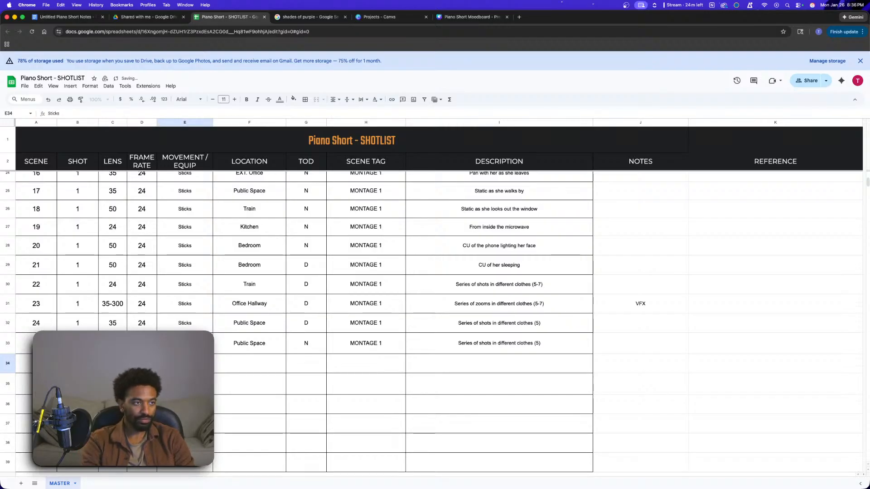
{"action": "key", "text": "Tab"}
{"action": "type", "text": "Kitchen"}
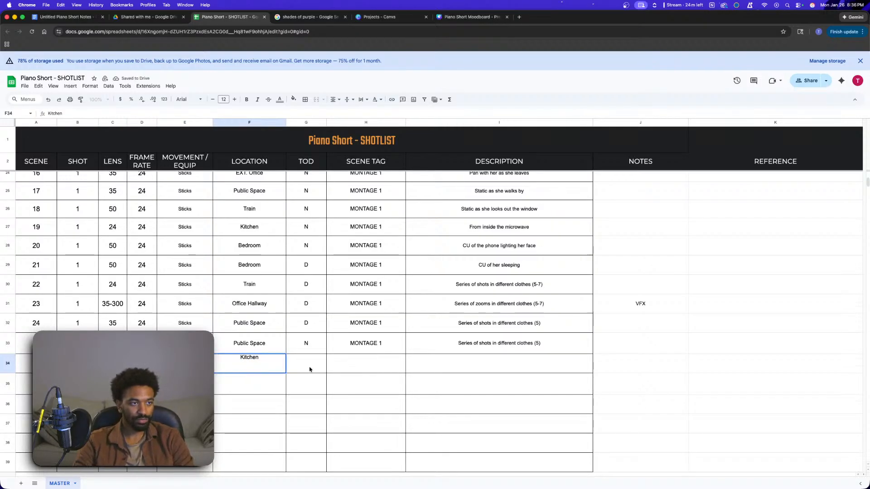
{"action": "key", "text": "Tab"}
{"action": "type", "text": "N"}
{"action": "key", "text": "Tab"}
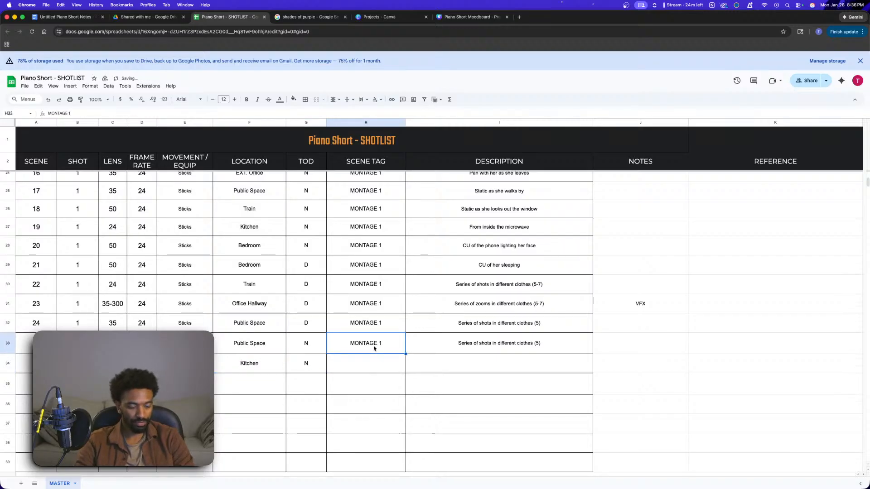
{"action": "key", "text": "ctrl+v"}
{"action": "key", "text": "Tab"}
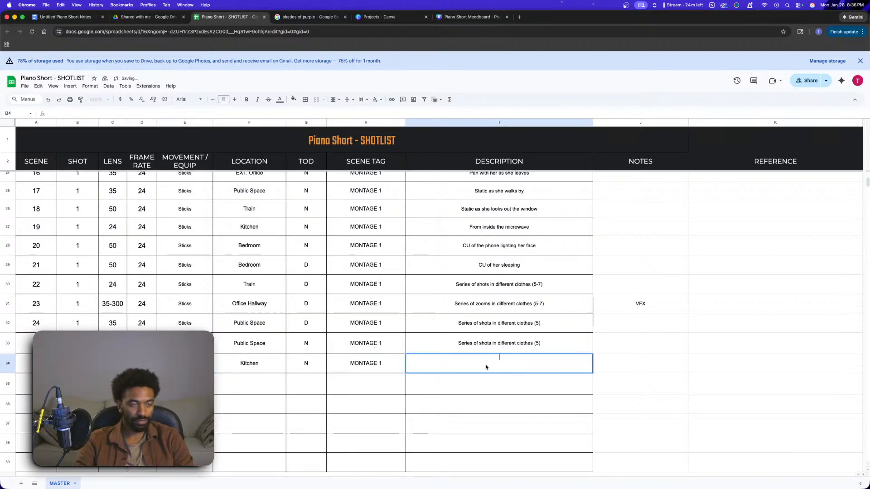
- Enter row 34's description as "Series of setups in different clothes with different food (5)"
{"action": "type", "text": "Series"}
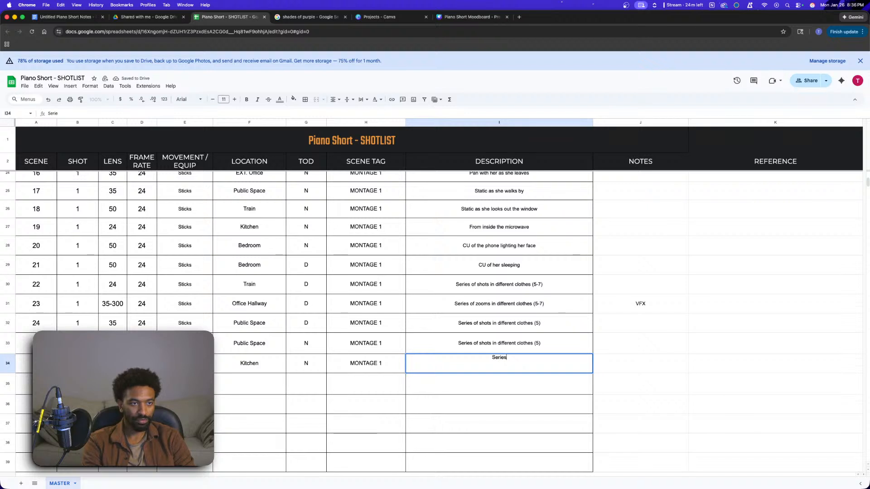
{"action": "type", "text": " of setups in d"}
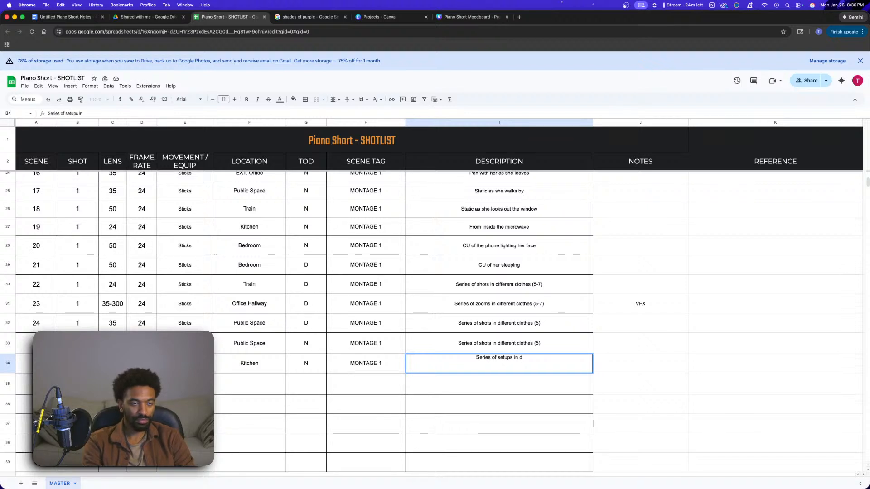
{"action": "type", "text": "ifferent clot"}
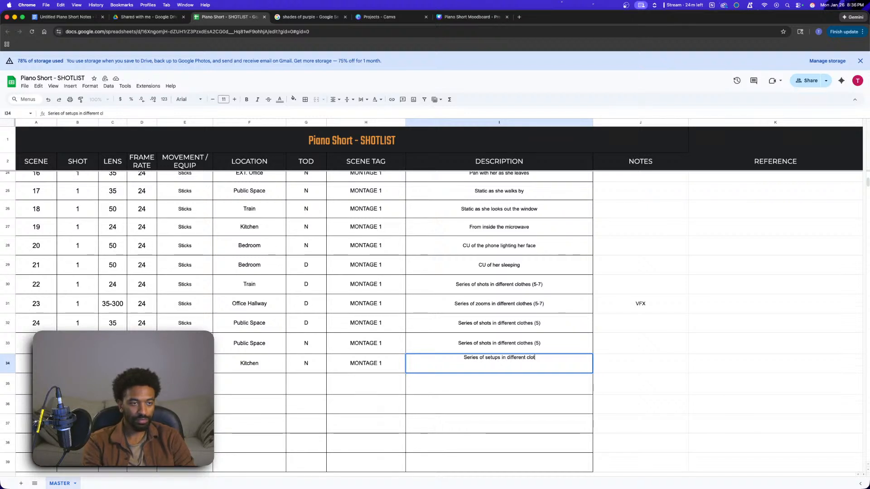
{"action": "type", "text": "hes with differ"}
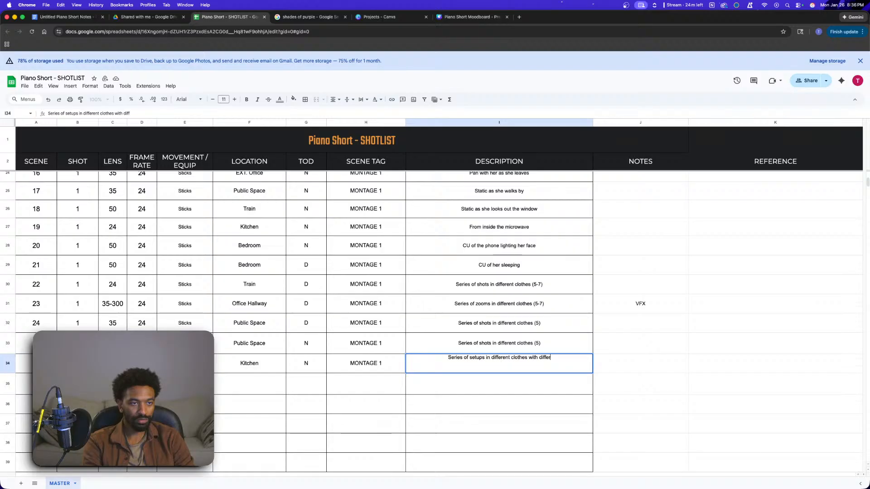
{"action": "type", "text": "ent food ("}
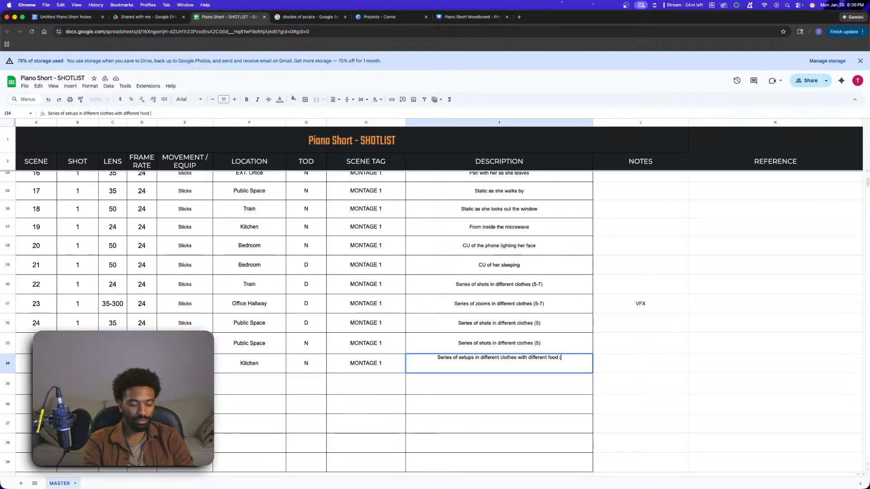
{"action": "type", "text": "5)"}
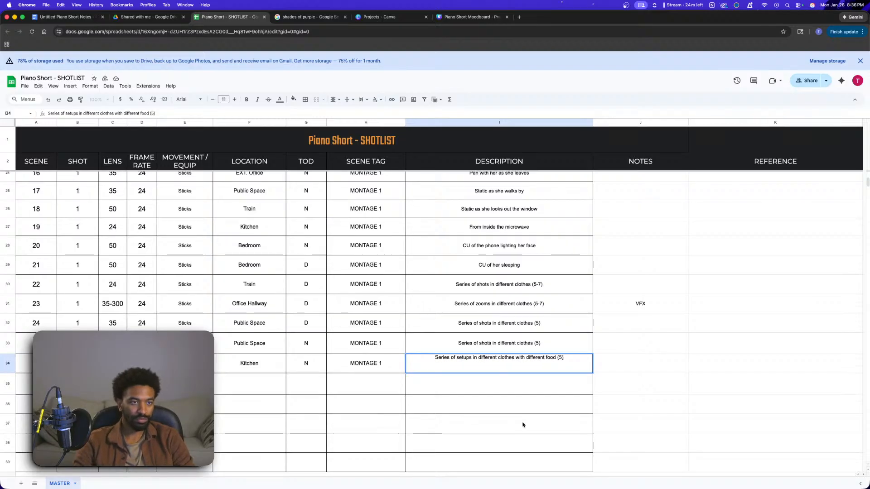
{"action": "left_click", "coordinate": [699, 425]}
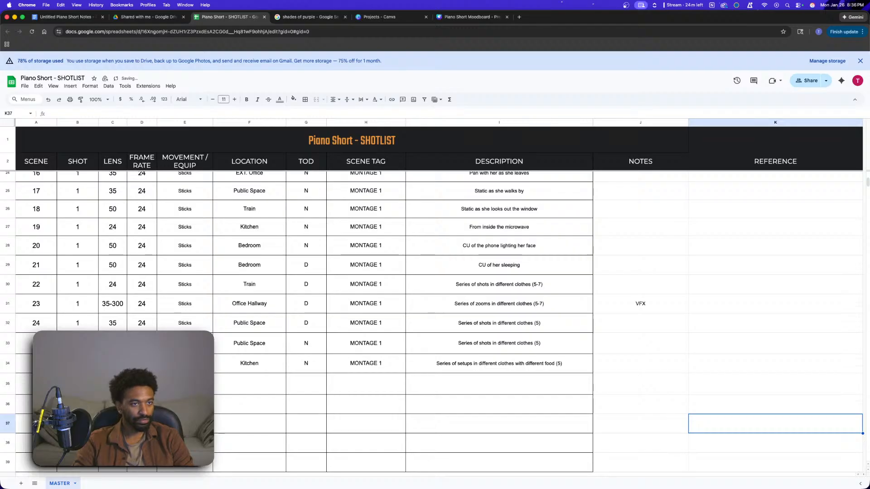
- Duplicate the two Bedroom shots of scenes 20 and 21, from shot through description, into rows 35 and 36
{"action": "left_click", "coordinate": [42, 384]}
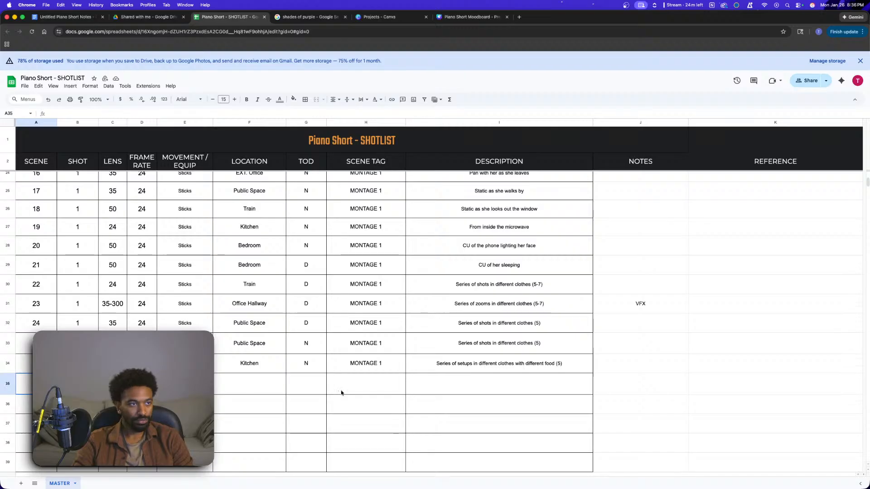
{"action": "scroll", "coordinate": [340, 393], "scroll_direction": "up", "scroll_amount": 4}
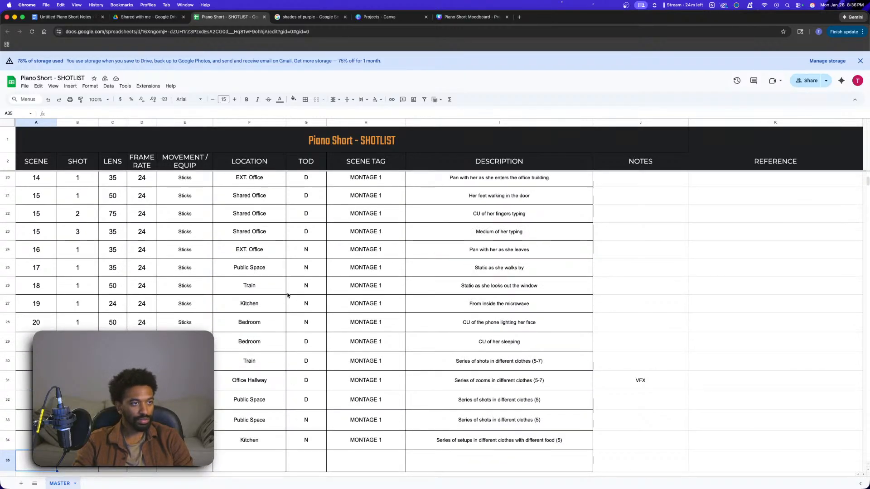
{"action": "scroll", "coordinate": [295, 295], "scroll_direction": "up", "scroll_amount": 3}
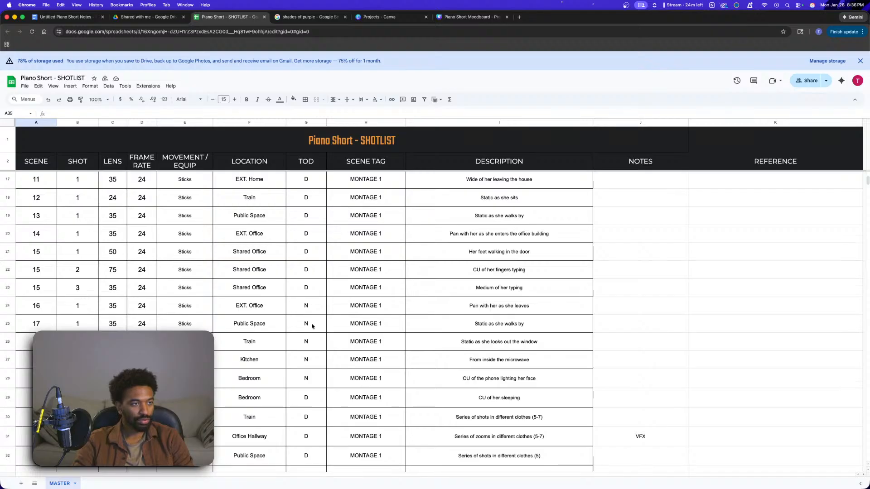
{"action": "scroll", "coordinate": [314, 393], "scroll_direction": "down", "scroll_amount": 1}
{"action": "left_click_drag", "start_coordinate": [77, 363], "coordinate": [480, 388]}
{"action": "key", "text": "ctrl+c"}
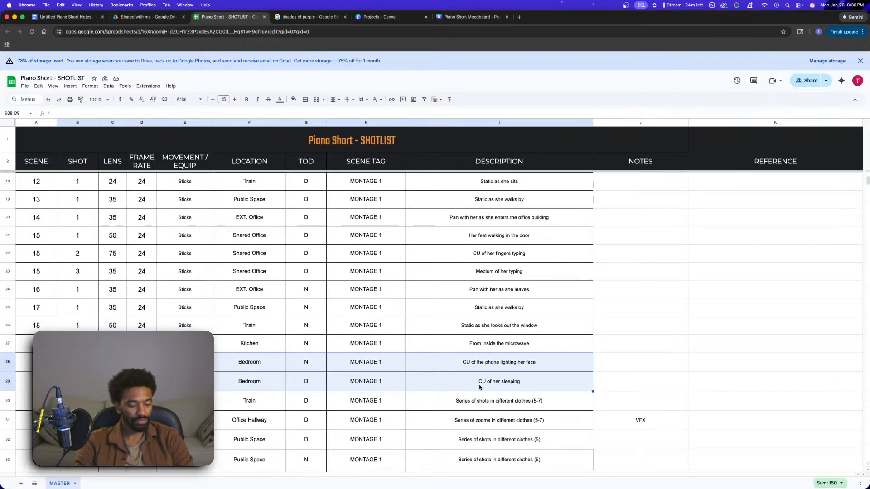
{"action": "scroll", "coordinate": [426, 389], "scroll_direction": "down", "scroll_amount": 6}
{"action": "left_click", "coordinate": [77, 381]}
{"action": "key", "text": "ctrl+v"}
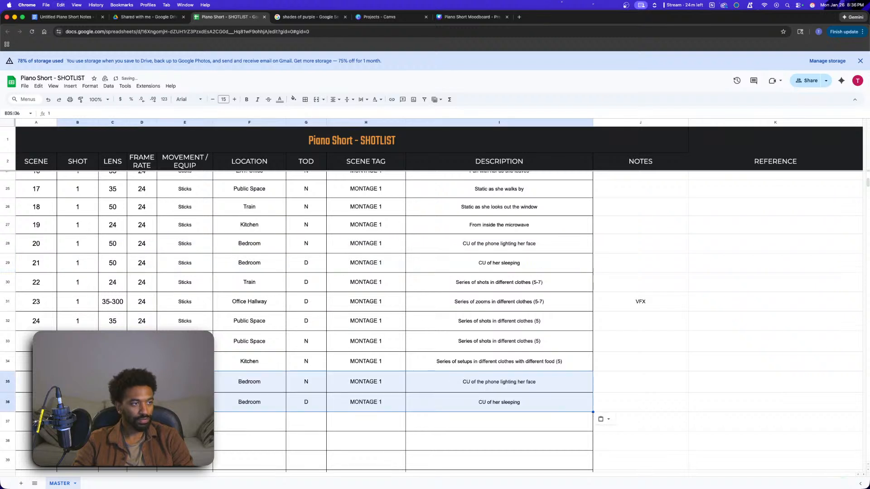
- Number the two new Bedroom rows, 35 and 36, as scenes 26 and 27
{"action": "left_click", "coordinate": [26, 385]}
{"action": "type", "text": "27"}
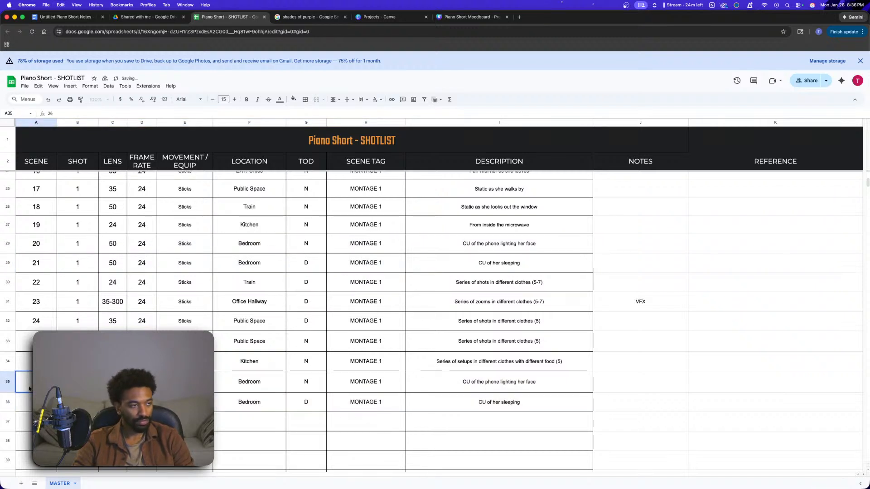
{"action": "key", "text": "Return"}
{"action": "type", "text": "27"}
{"action": "left_click", "coordinate": [193, 422]}
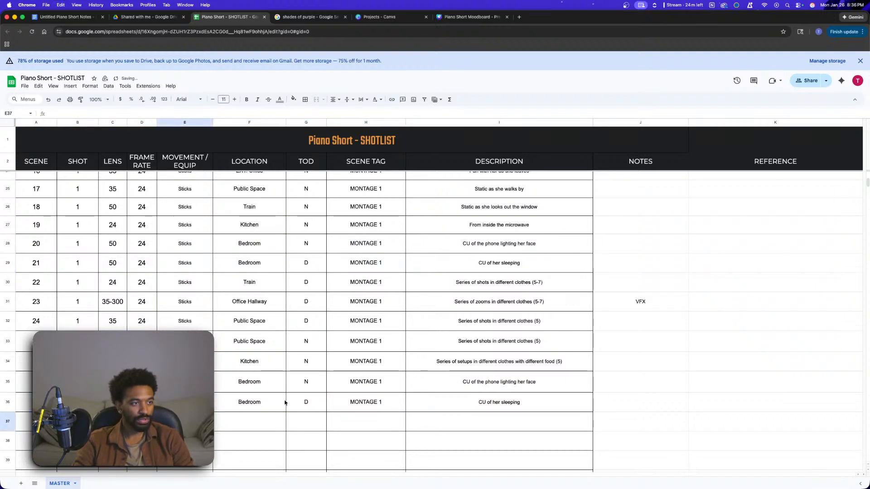
{"action": "scroll", "coordinate": [286, 402], "scroll_direction": "down", "scroll_amount": 3}
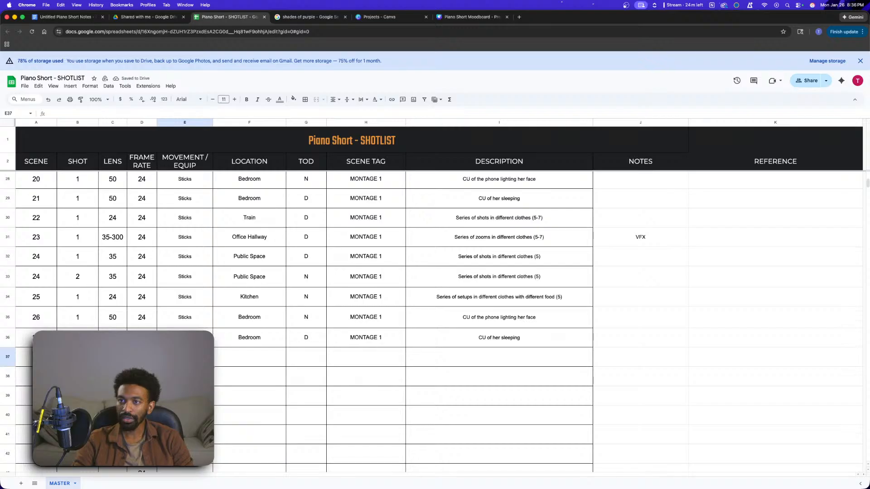
{"action": "left_click", "coordinate": [272, 358]}
{"action": "left_click_drag", "start_coordinate": [74, 219], "coordinate": [449, 220]}
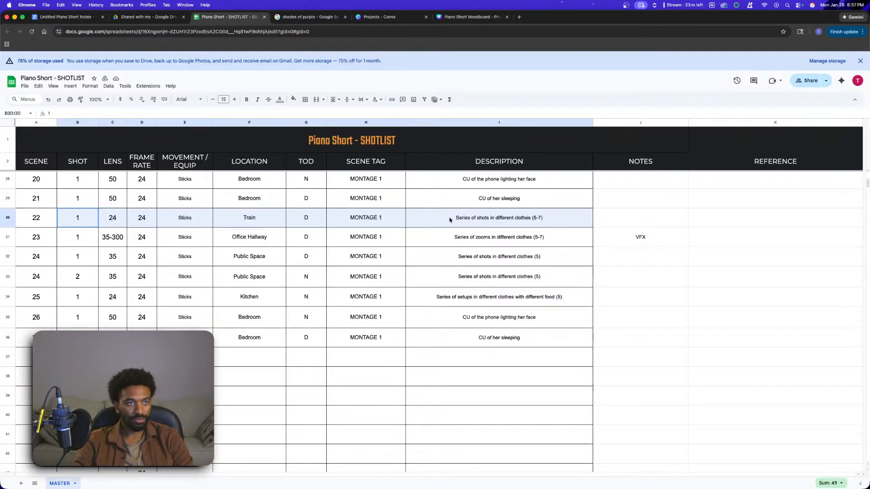
{"action": "scroll", "coordinate": [380, 272], "scroll_direction": "up", "scroll_amount": 5}
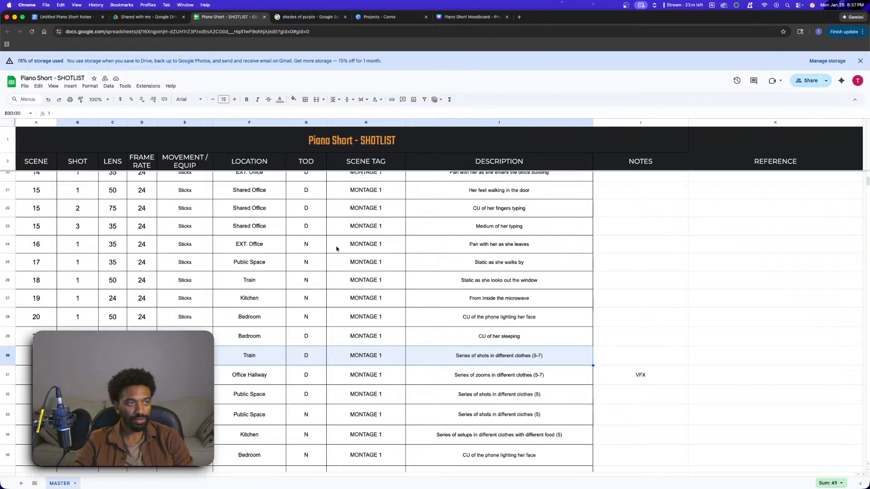
{"action": "left_click", "coordinate": [335, 251]}
- Duplicate scene 12's Train shot and scene 13's Public Space shot, from shot through description, into rows 37 and 38
{"action": "scroll", "coordinate": [271, 276], "scroll_direction": "up", "scroll_amount": 5}
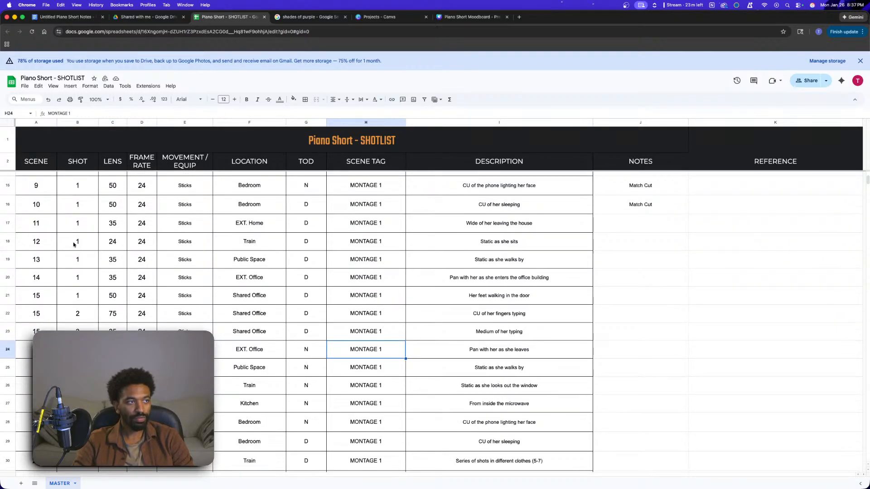
{"action": "left_click_drag", "start_coordinate": [76, 244], "coordinate": [434, 263]}
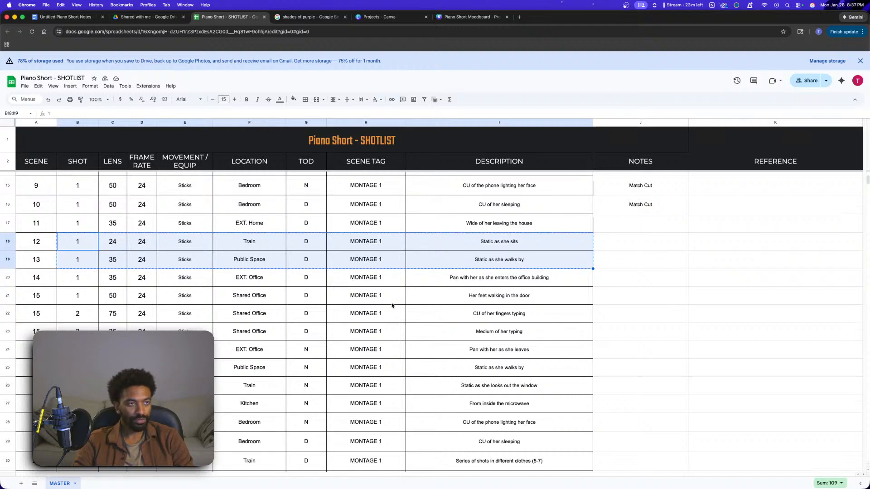
{"action": "scroll", "coordinate": [385, 306], "scroll_direction": "down", "scroll_amount": 10}
{"action": "left_click", "coordinate": [74, 296]}
{"action": "key", "text": "cmd+v"}
- Duplicate scene 15's first Shared Office shot, "Her feet walking in the door", from shot through description, into row 39
{"action": "scroll", "coordinate": [426, 356], "scroll_direction": "up", "scroll_amount": 12}
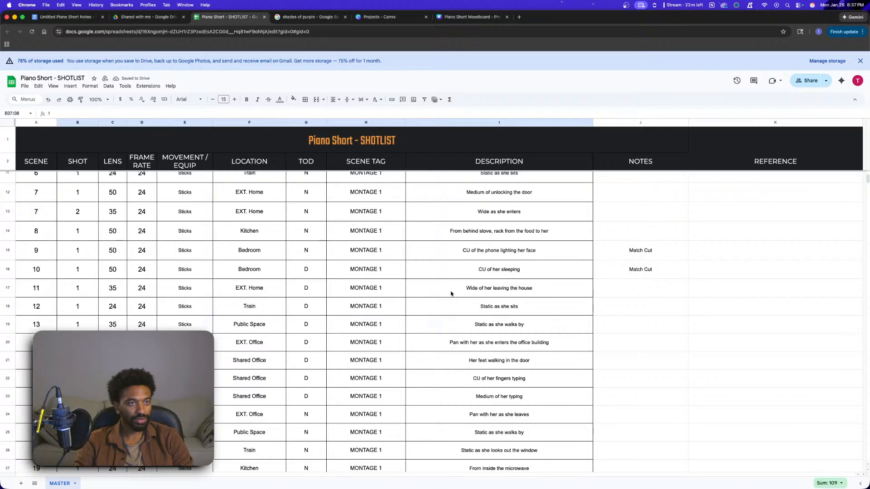
{"action": "left_click", "coordinate": [474, 285]}
{"action": "left_click", "coordinate": [469, 249]}
{"action": "left_click", "coordinate": [450, 230]}
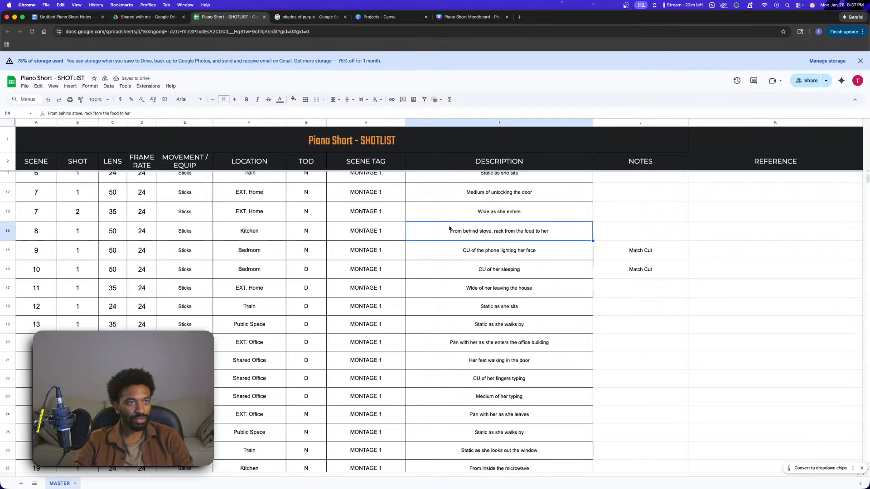
{"action": "scroll", "coordinate": [456, 287], "scroll_direction": "up", "scroll_amount": 2}
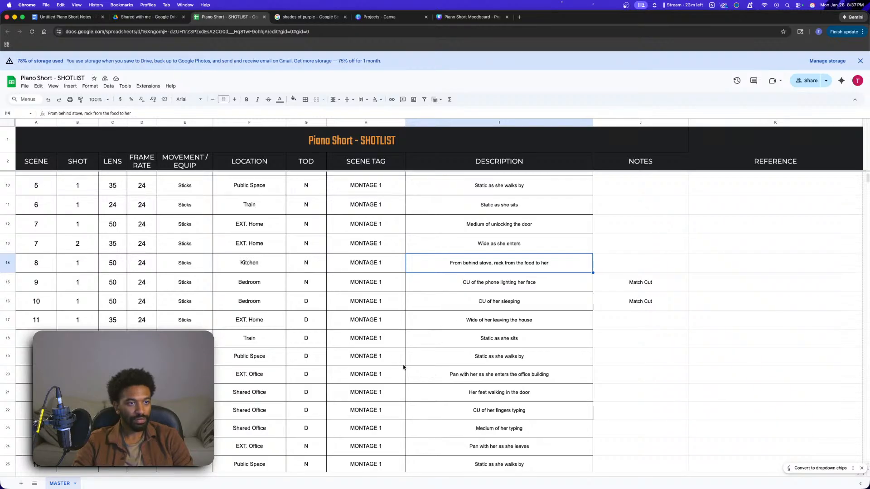
{"action": "scroll", "coordinate": [426, 363], "scroll_direction": "down", "scroll_amount": 1}
{"action": "left_click", "coordinate": [425, 367]}
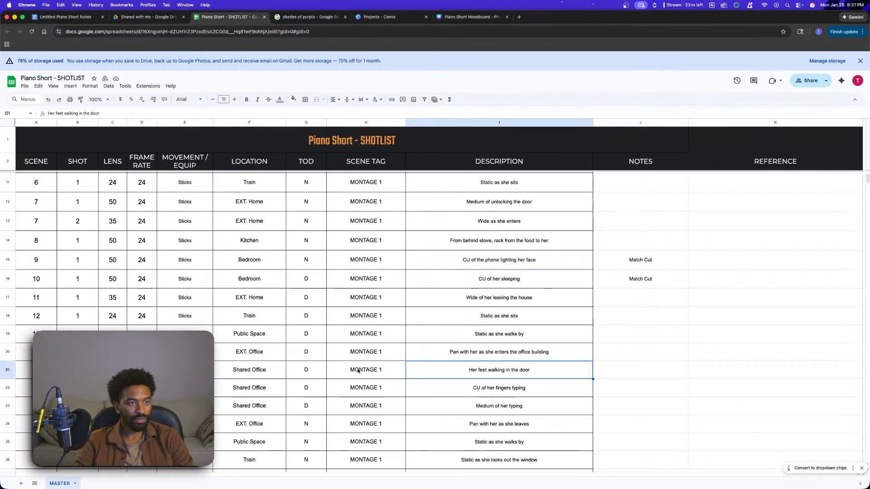
{"action": "left_click_drag", "start_coordinate": [78, 370], "coordinate": [430, 367]}
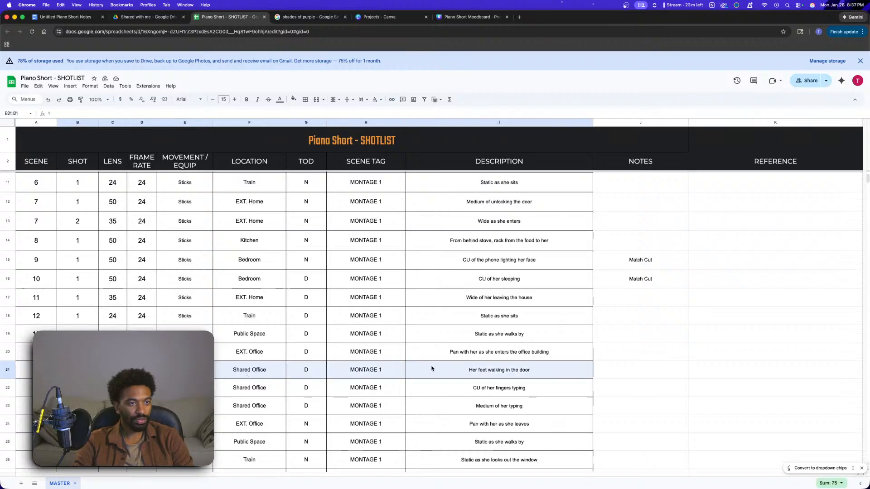
{"action": "scroll", "coordinate": [439, 364], "scroll_direction": "down", "scroll_amount": 8}
{"action": "left_click", "coordinate": [72, 322]}
{"action": "key", "text": "ctrl+v"}
- Number rows 37 to 39 as scenes 28, 29 and 30
{"action": "left_click", "coordinate": [37, 282]}
{"action": "type", "text": "28"}
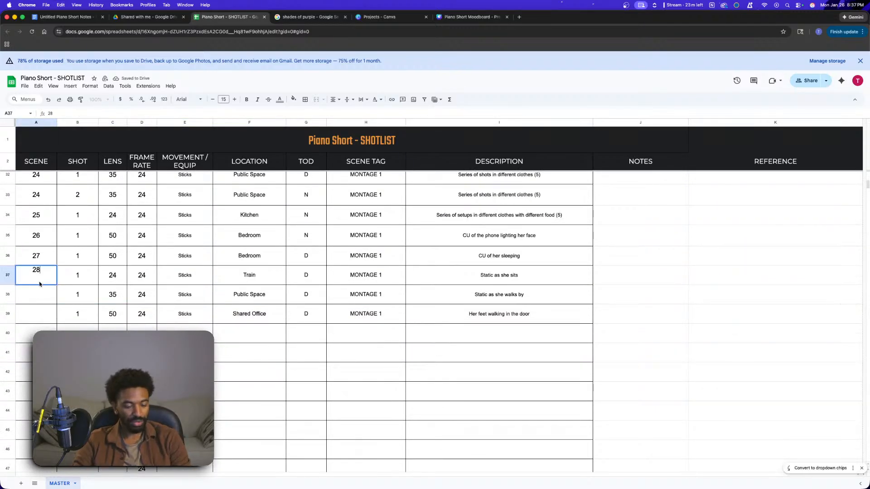
{"action": "key", "text": "Return"}
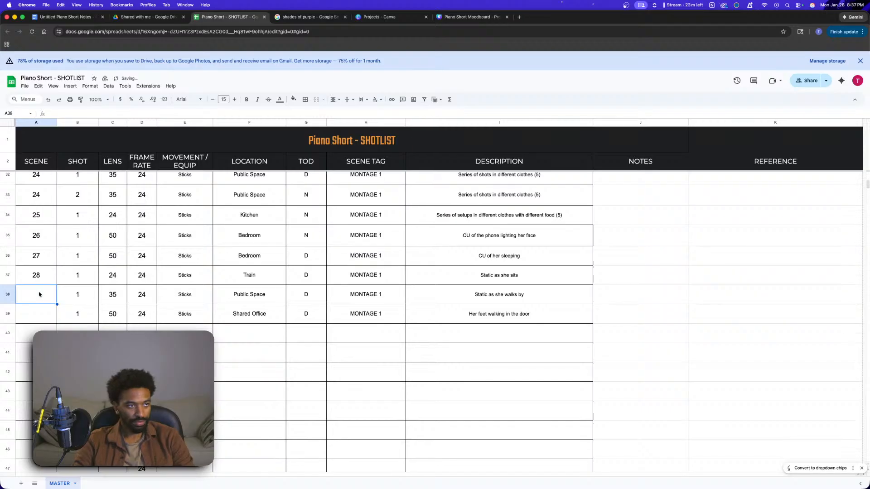
{"action": "type", "text": "29"}
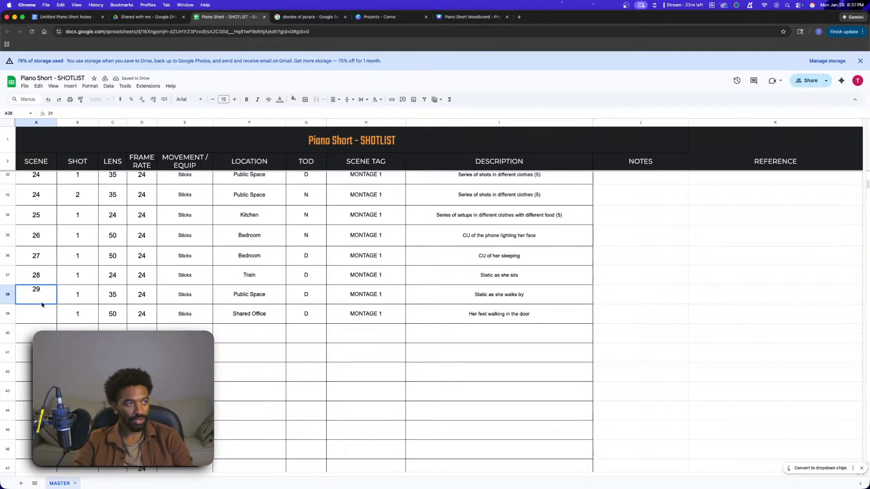
{"action": "key", "text": "Return"}
{"action": "type", "text": "30"}
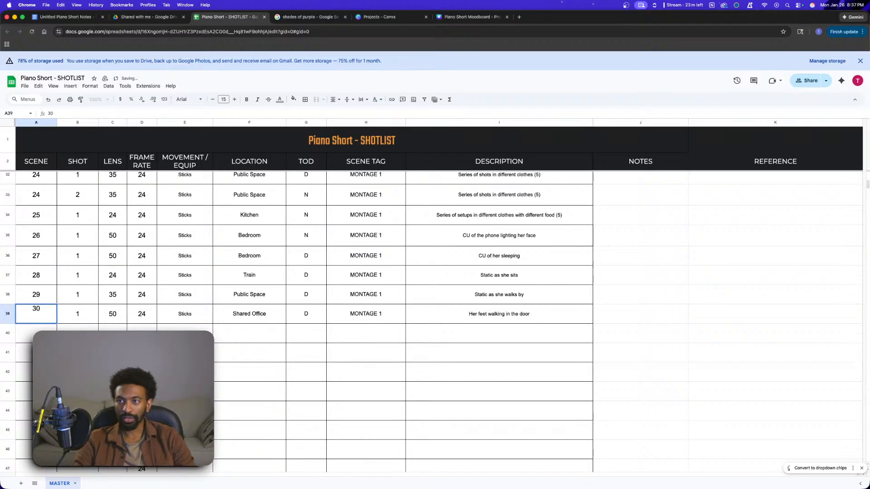
{"action": "left_click", "coordinate": [185, 372]}
- Change the movement/equipment of scene 30's Shared Office shot to Boom
{"action": "scroll", "coordinate": [218, 334], "scroll_direction": "down", "scroll_amount": 2}
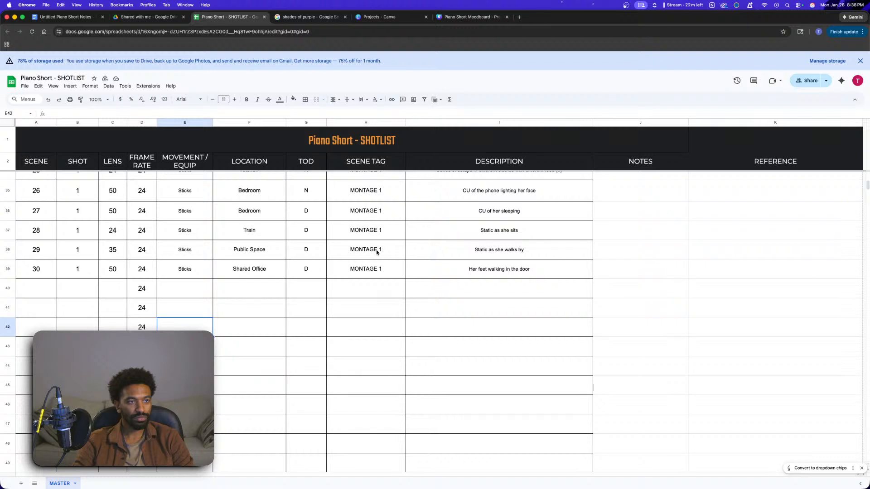
{"action": "left_click", "coordinate": [190, 267]}
{"action": "double_click", "coordinate": [205, 263]}
{"action": "key", "text": "BackSpace"}
{"action": "key", "text": "BackSpace"}
{"action": "key", "text": "BackSpace"}
{"action": "key", "text": "BackSpace"}
{"action": "key", "text": "BackSpace"}
{"action": "key", "text": "BackSpace"}
{"action": "type", "text": "Boom"}
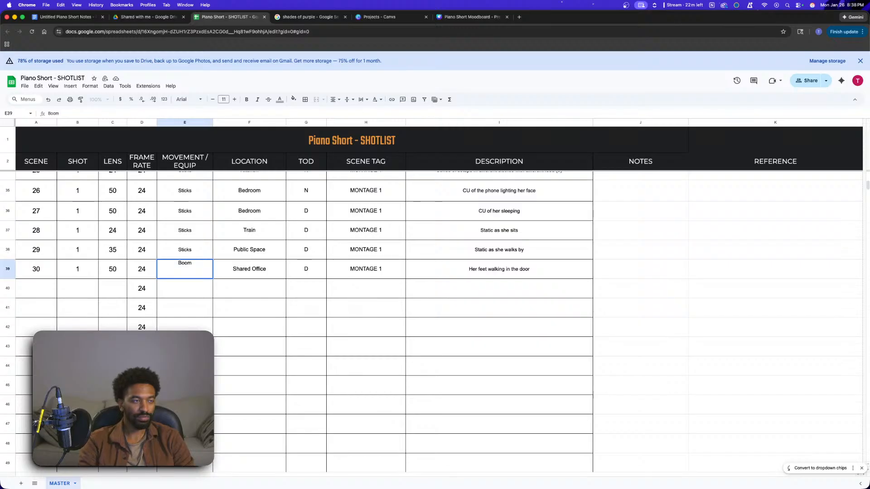
{"action": "left_click", "coordinate": [367, 288]}
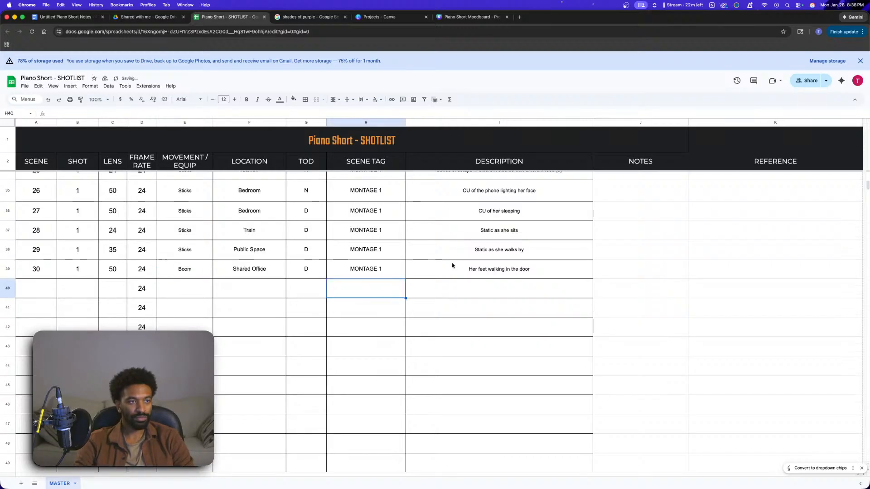
- Extend scene 30's description to read "Her feet walking in the door then stopping. Boom up to her face."
{"action": "left_click", "coordinate": [513, 278]}
{"action": "double_click", "coordinate": [531, 269]}
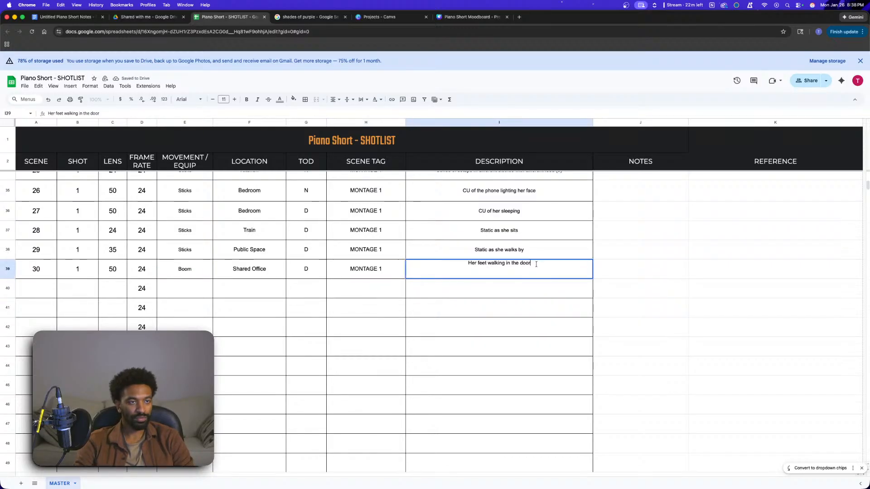
{"action": "type", "text": "then stopping."}
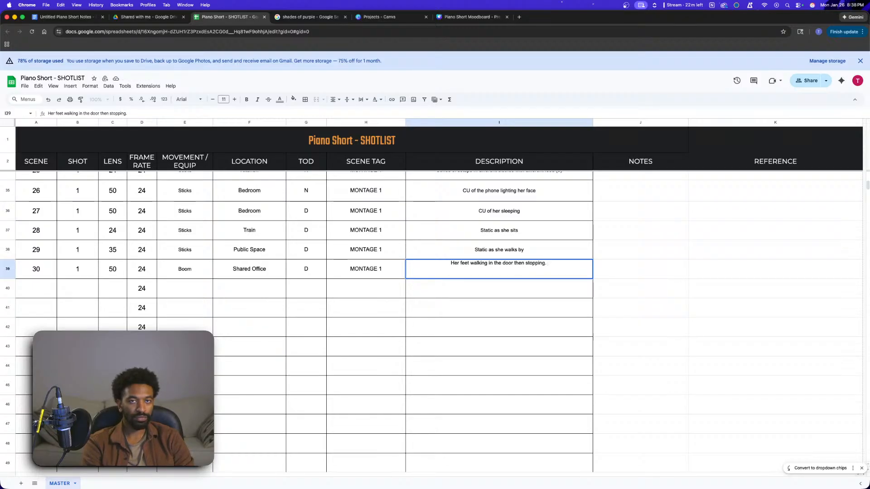
{"action": "type", "text": " Boom up to"}
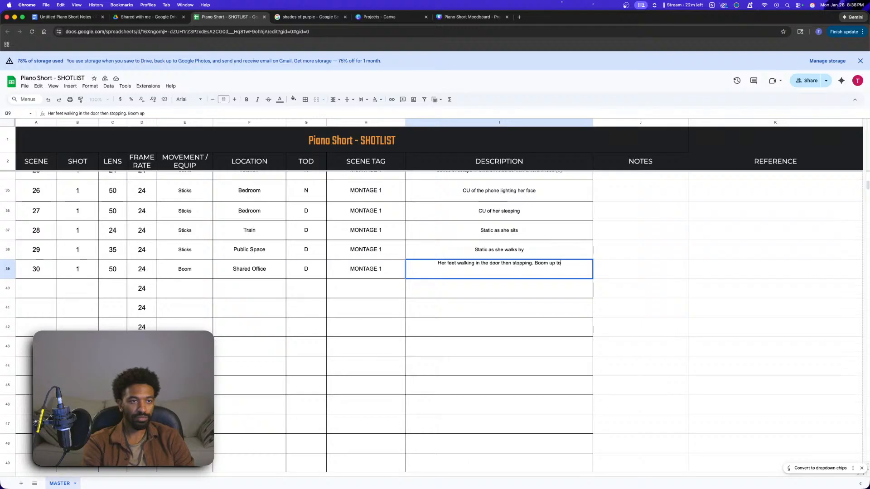
{"action": "type", "text": " her face."}
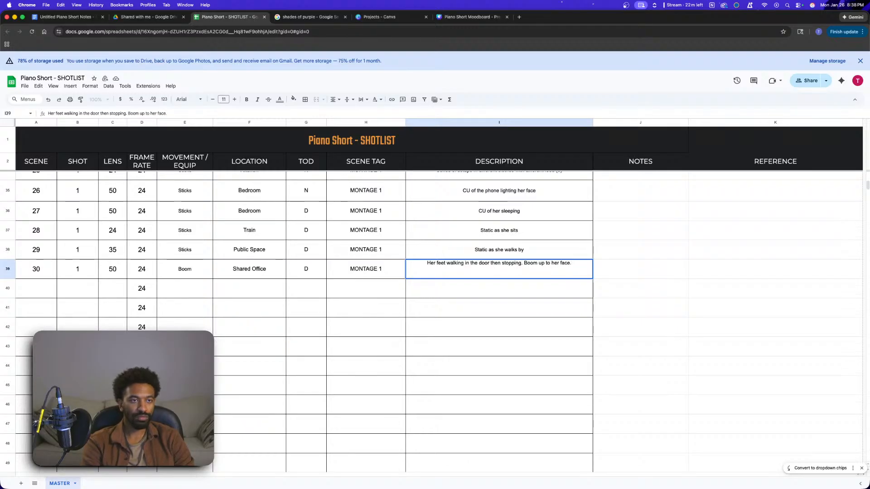
- Number row 40 as scene 31
{"action": "left_click", "coordinate": [554, 304]}
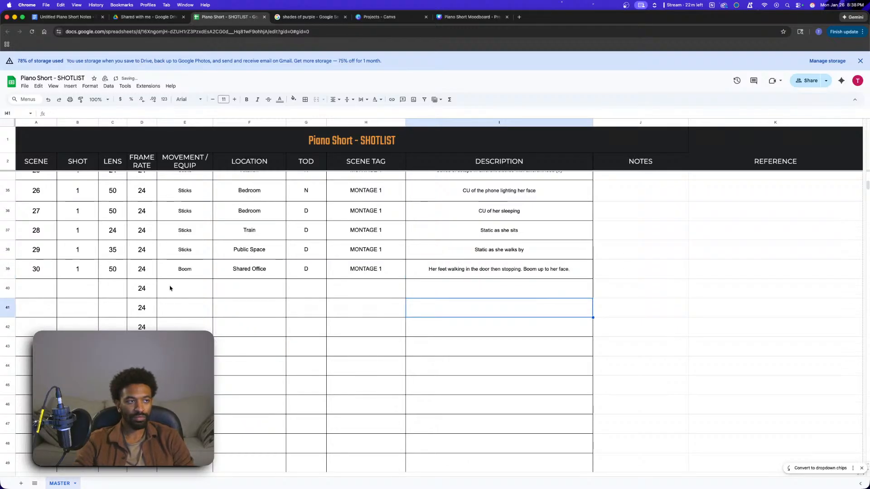
{"action": "left_click", "coordinate": [38, 287]}
{"action": "type", "text": "31"}
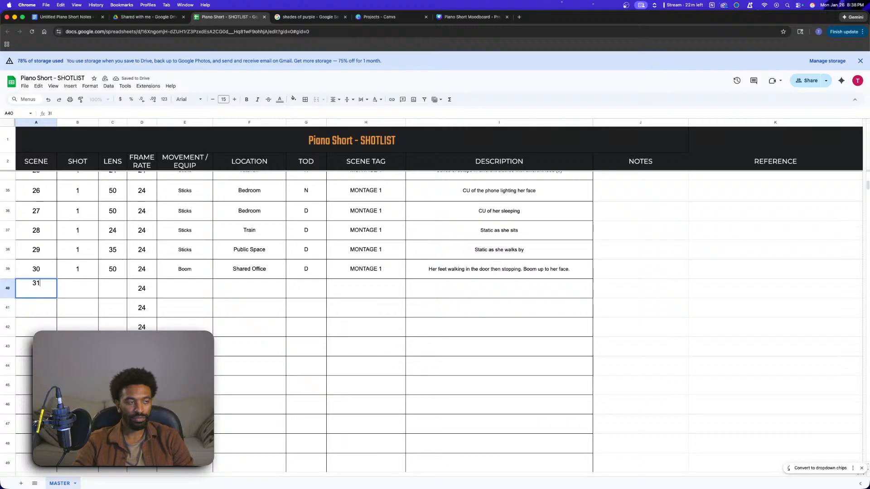
{"action": "left_click", "coordinate": [77, 292]}
- Highlight scene 30's Boom shot row, from scene through description, with a golden yellow fill
{"action": "left_click_drag", "start_coordinate": [50, 269], "coordinate": [498, 270]}
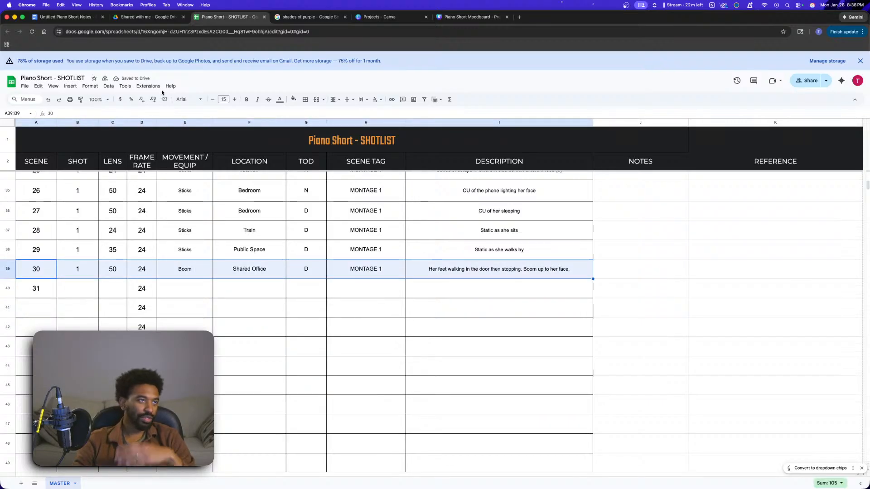
{"action": "left_click", "coordinate": [294, 99]}
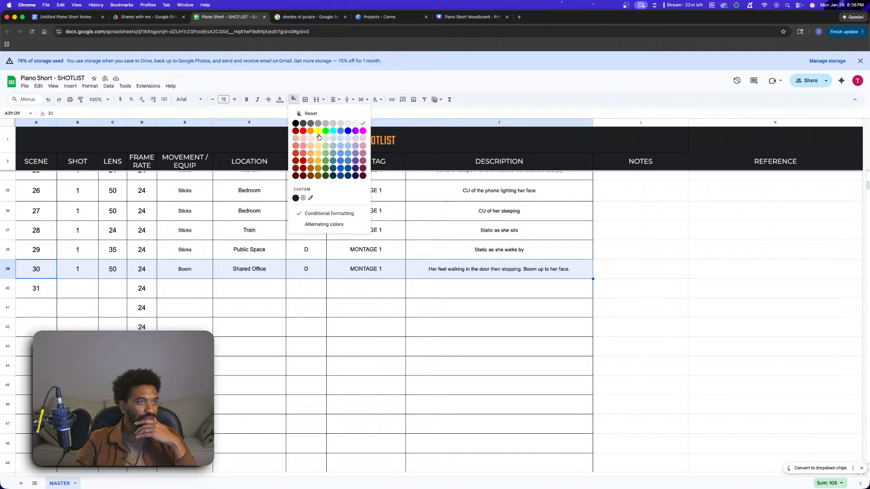
{"action": "left_click", "coordinate": [319, 158]}
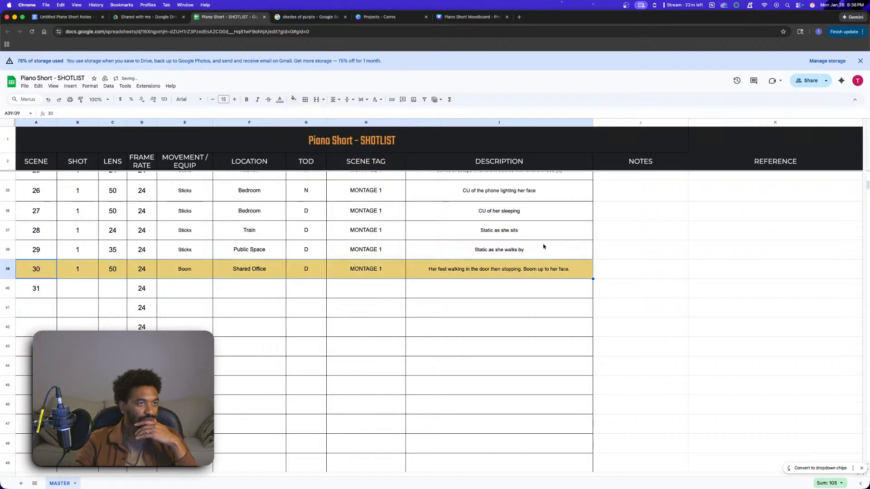
{"action": "left_click", "coordinate": [719, 313]}
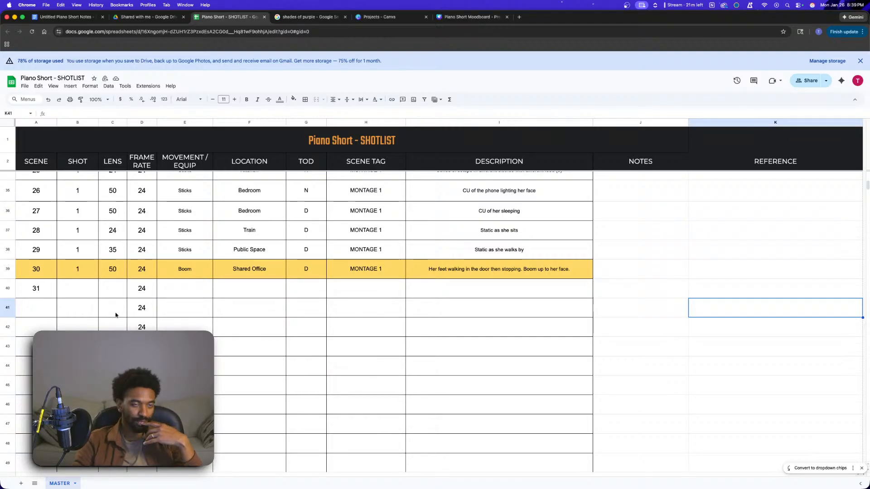
- Set row 40's scene number to 30, its shot number to 1 and its lens to 75
{"action": "left_click", "coordinate": [74, 291]}
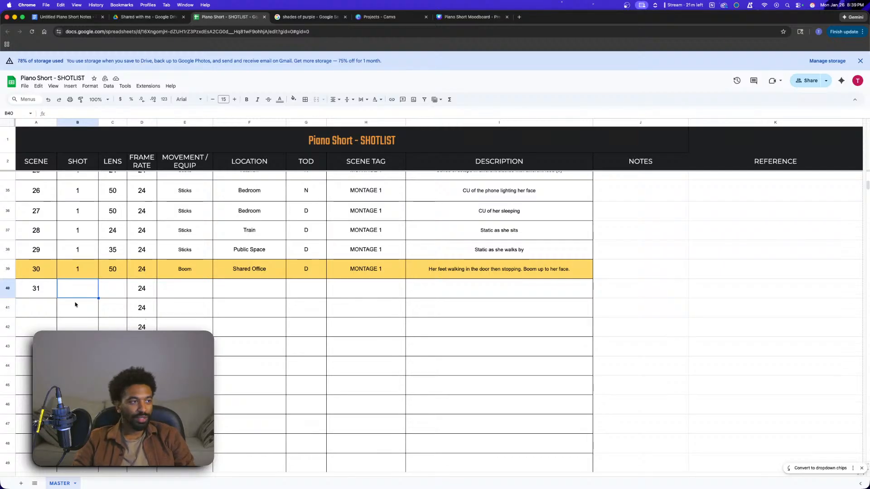
{"action": "key", "text": "Left"}
{"action": "type", "text": "30"}
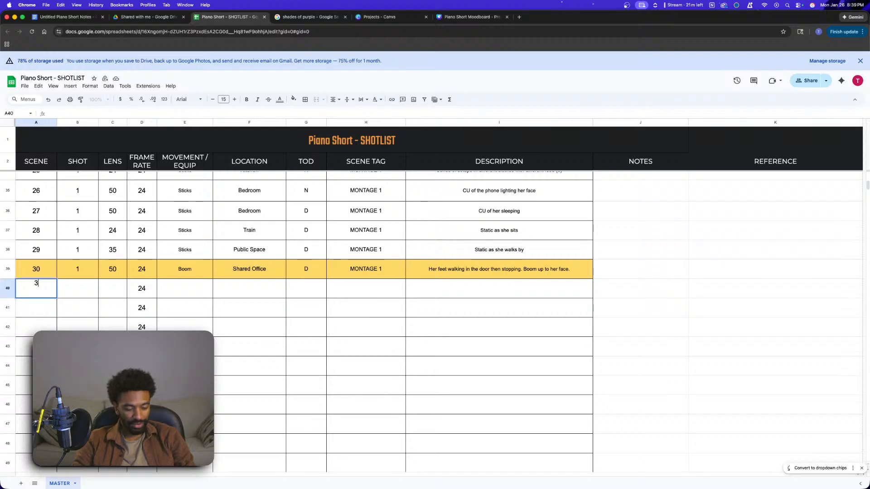
{"action": "left_click", "coordinate": [76, 292]}
{"action": "type", "text": "1"}
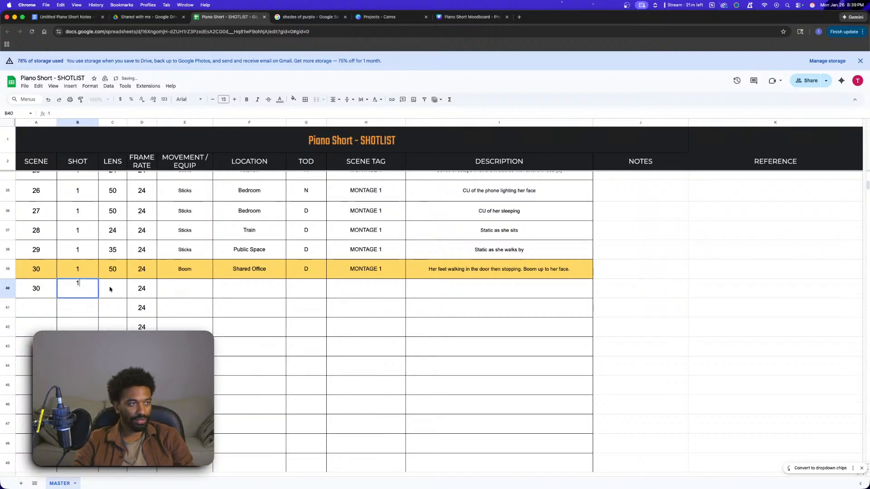
{"action": "left_click", "coordinate": [111, 289]}
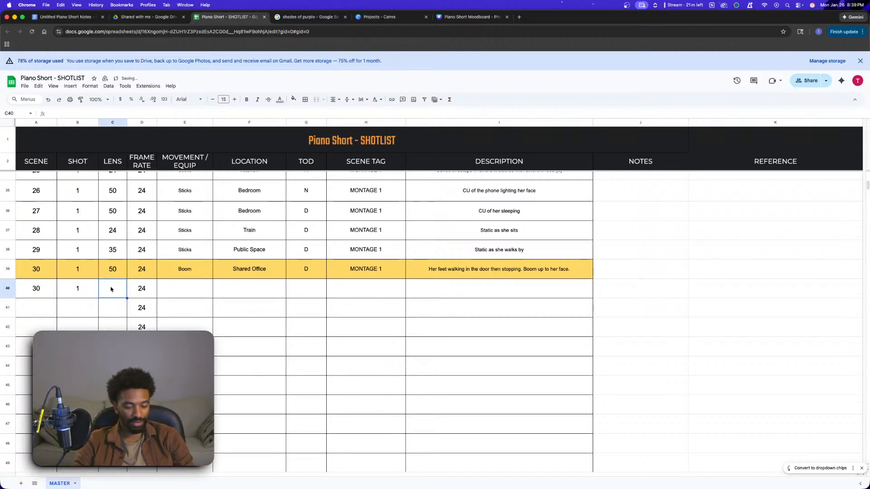
{"action": "type", "text": "75"}
- Fill in row 40 with movement/equipment Sticks, location Shared Office and time of day D
{"action": "left_click", "coordinate": [180, 294]}
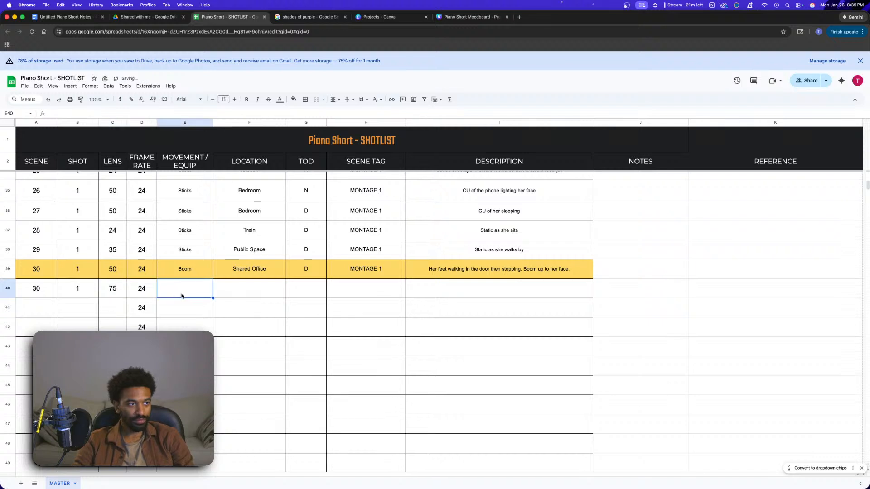
{"action": "type", "text": "Sticks"}
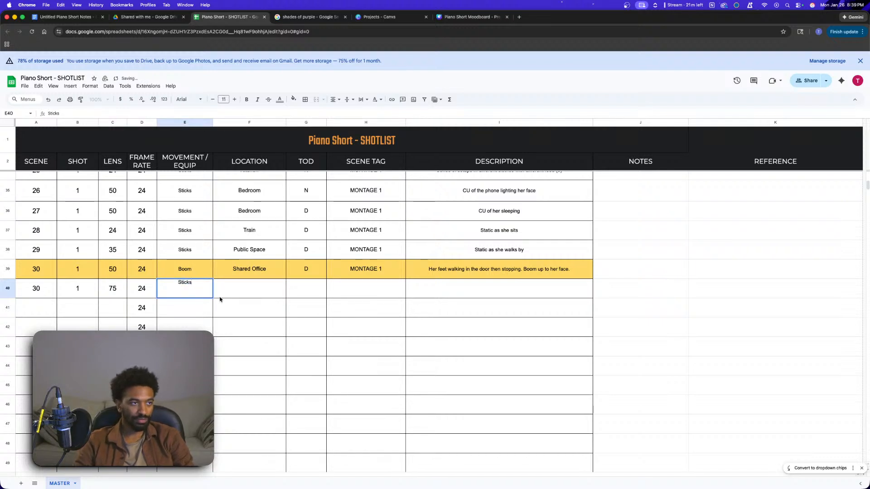
{"action": "left_click", "coordinate": [256, 290]}
{"action": "type", "text": "Shared"}
{"action": "type", "text": "ffice"}
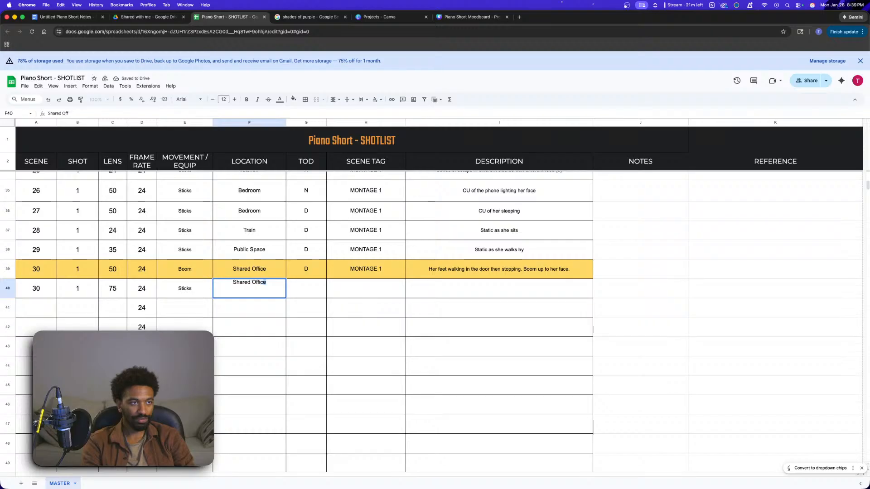
{"action": "left_click", "coordinate": [316, 293]}
{"action": "type", "text": "D"}
- Replace the highlighted row's scene tag with "HAPPY BIRTHDAY..." and enter the same tag in row 40
{"action": "left_click", "coordinate": [381, 295]}
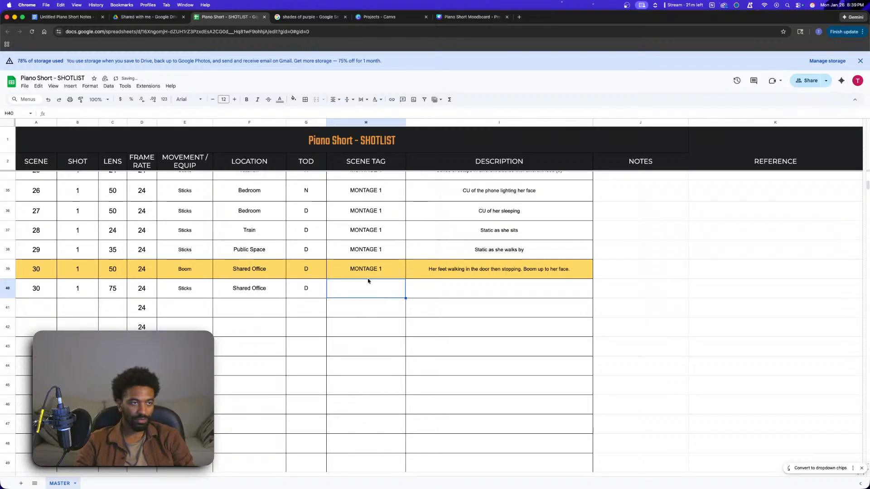
{"action": "double_click", "coordinate": [363, 268]}
{"action": "left_click_drag", "start_coordinate": [396, 264], "coordinate": [330, 263]}
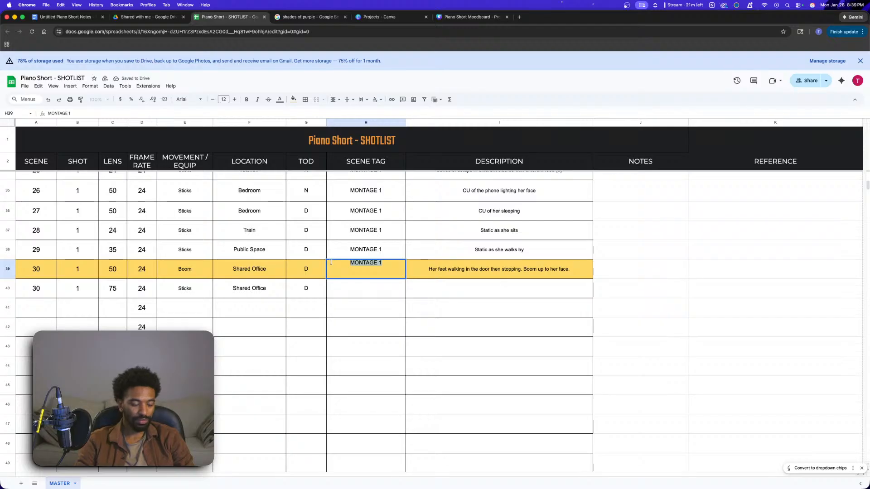
{"action": "type", "text": "HAP"}
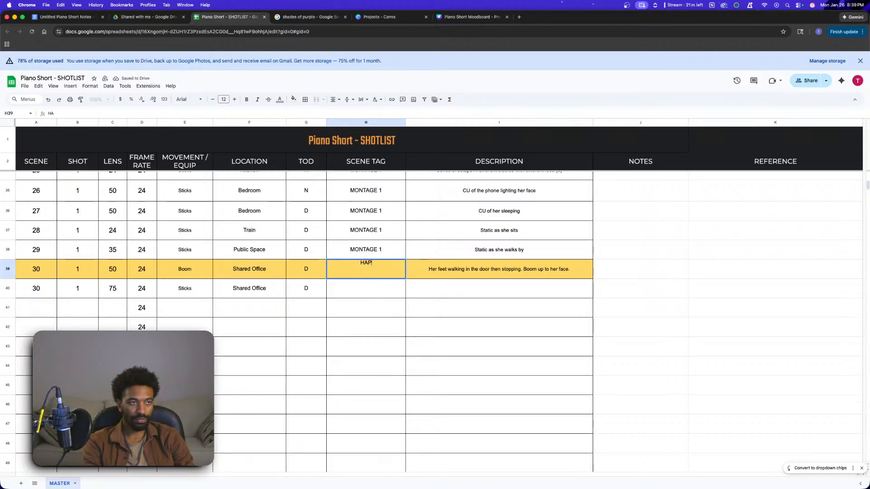
{"action": "type", "text": "PY BIRTHDAY..."}
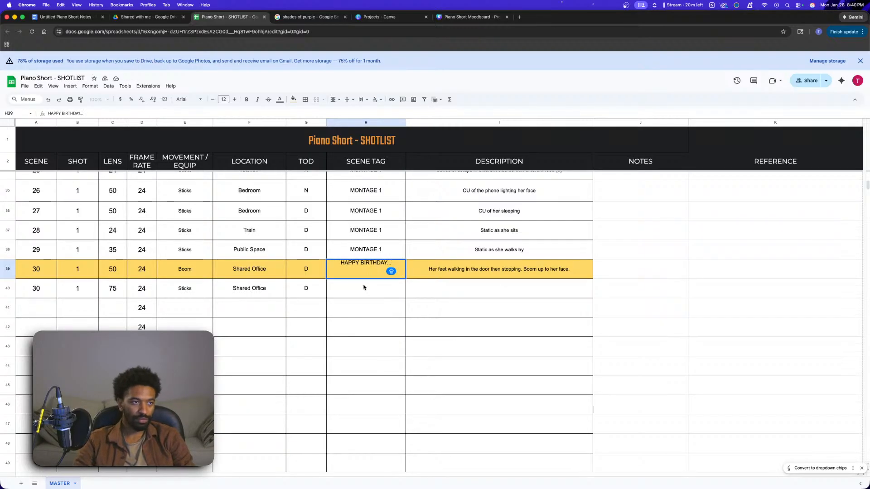
{"action": "key", "text": "Return"}
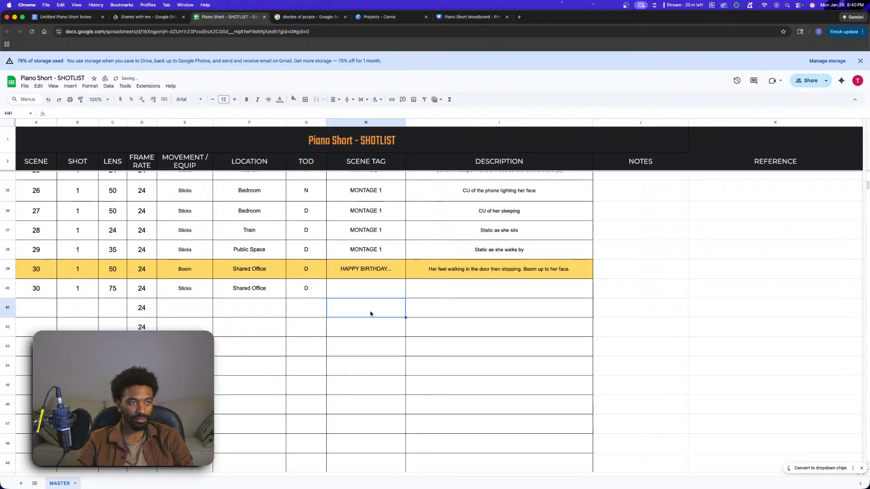
{"action": "type", "text": "HAPPY BIRTH"}
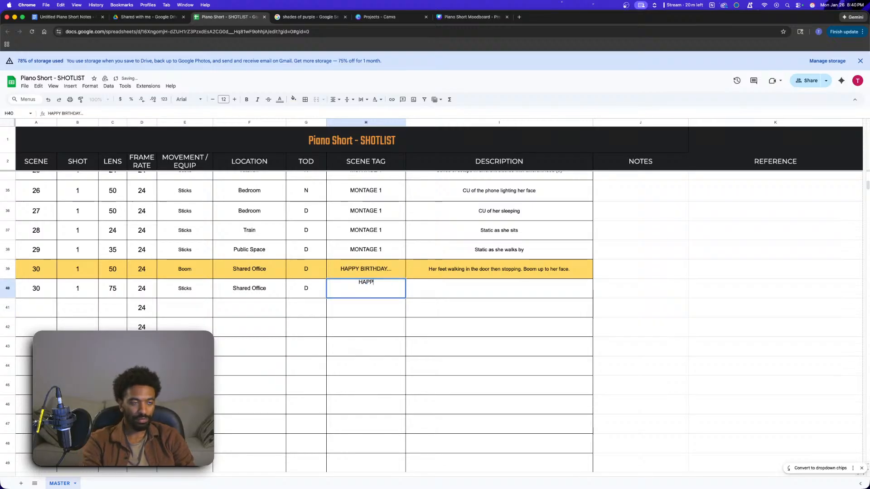
{"action": "type", "text": "DAY..."}
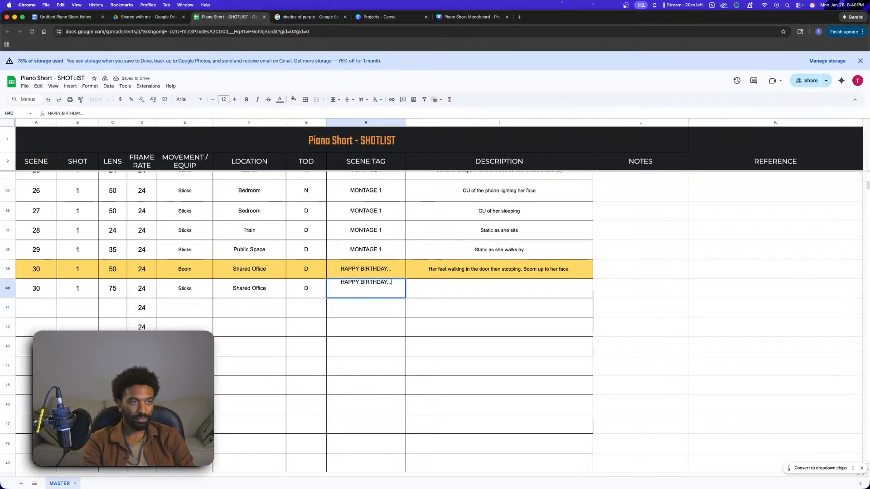
{"action": "left_click", "coordinate": [482, 333]}
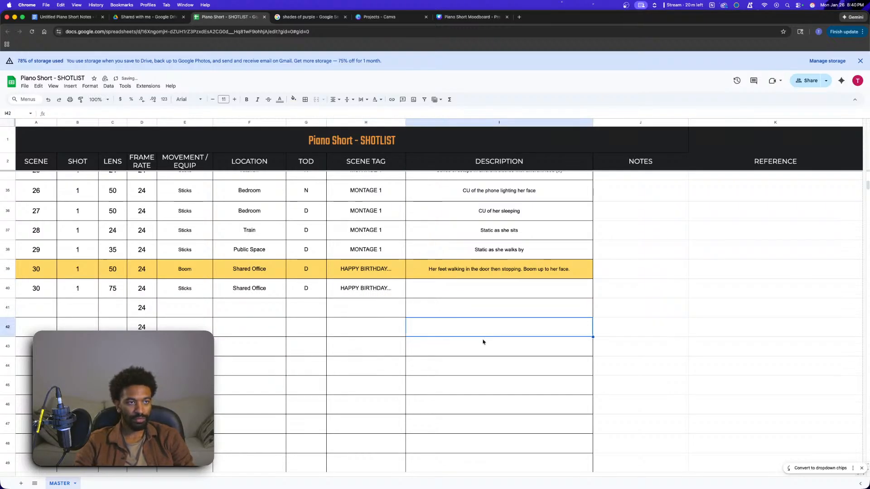
- Enter "CU of cupcake and note on her desk." as the description in row 40
{"action": "left_click", "coordinate": [471, 290]}
{"action": "type", "text": "CU"}
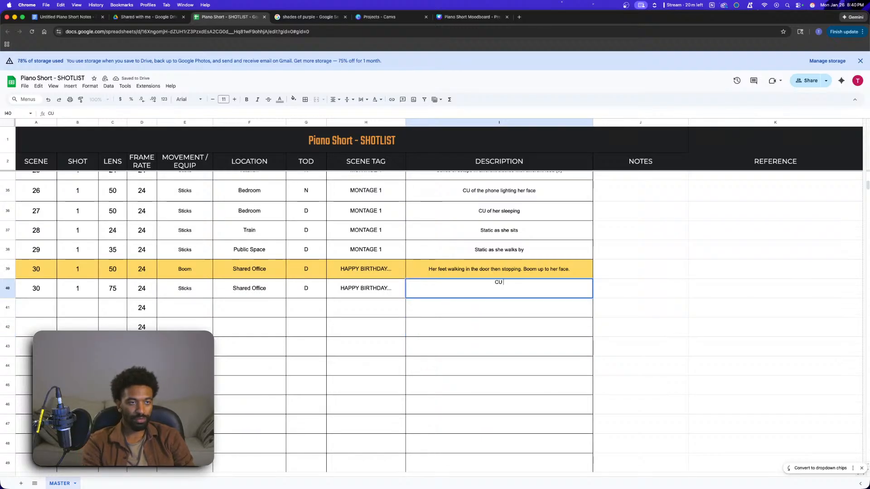
{"action": "type", "text": " of cupcake an dno"}
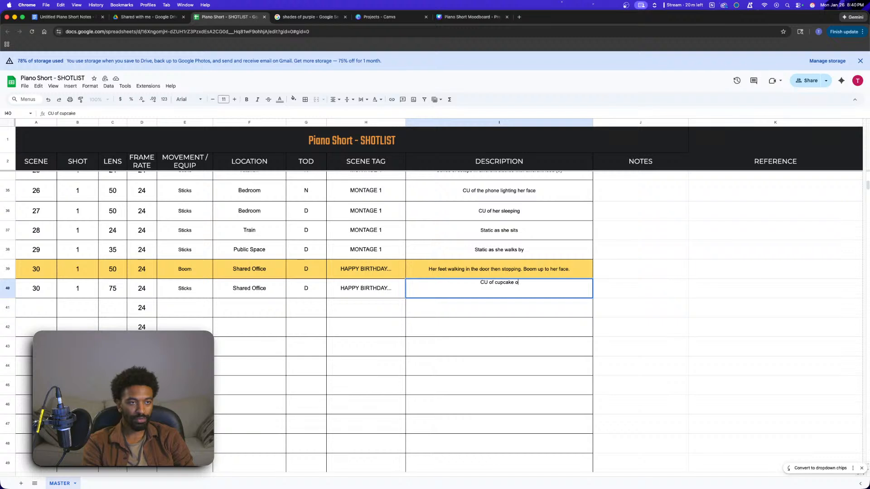
{"action": "key", "text": "BackSpace"}
{"action": "key", "text": "BackSpace"}
{"action": "key", "text": "BackSpace"}
{"action": "key", "text": "BackSpace"}
{"action": "type", "text": "d note on her desk."}
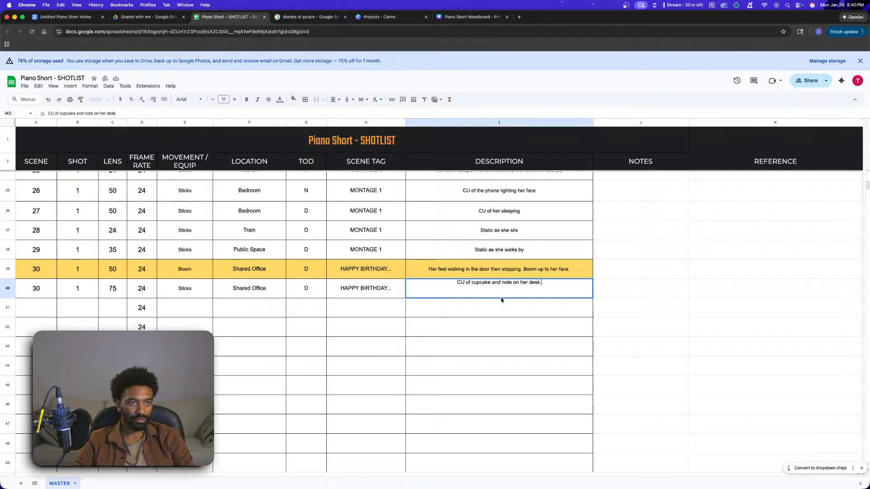
{"action": "left_click", "coordinate": [77, 314]}
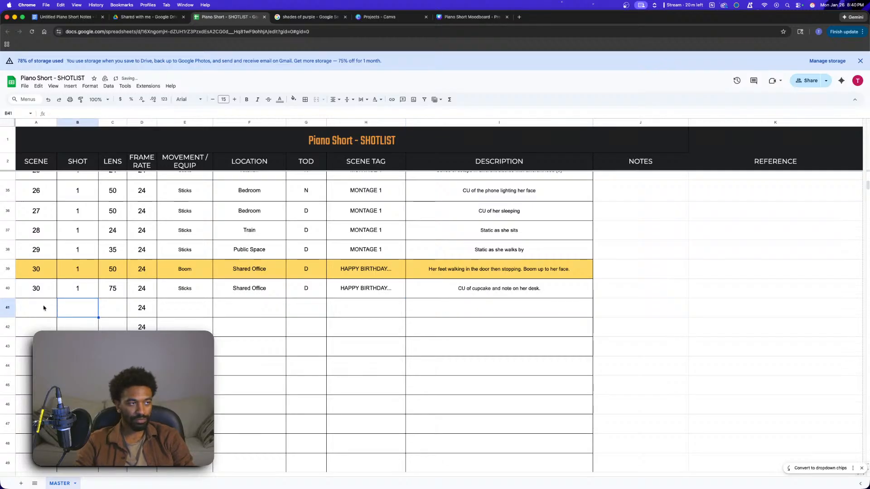
- Fill scene number 30 down from row 40 into rows 41 and 42
{"action": "left_click", "coordinate": [44, 296]}
{"action": "left_click_drag", "start_coordinate": [58, 297], "coordinate": [50, 329]}
{"action": "left_click", "coordinate": [67, 309]}
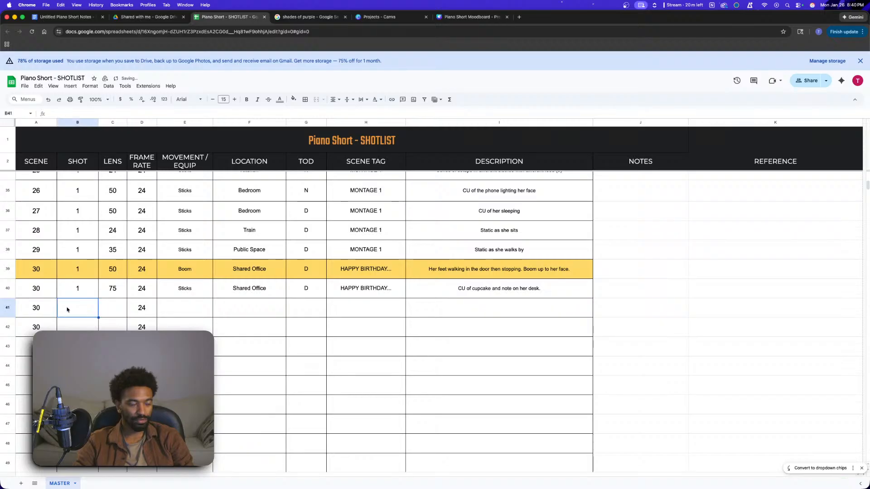
- Number the scene 30 shots in rows 40 and 41 as 2 and 3
{"action": "left_click", "coordinate": [95, 288]}
{"action": "type", "text": "2"}
{"action": "key", "text": "Return"}
{"action": "type", "text": "3"}
{"action": "left_click", "coordinate": [119, 310]}
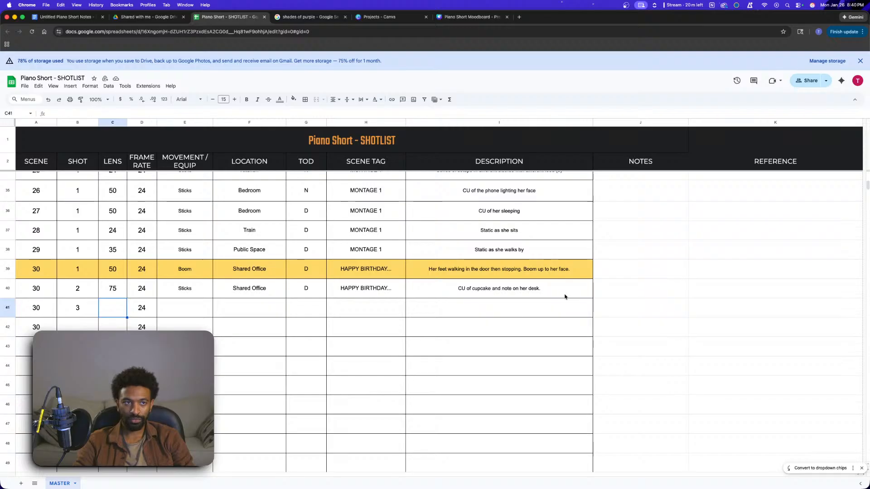
- Append "She crosses the frame and picks up the note." to the description of scene 30, shot 2
{"action": "double_click", "coordinate": [546, 289]}
{"action": "type", "text": "She "}
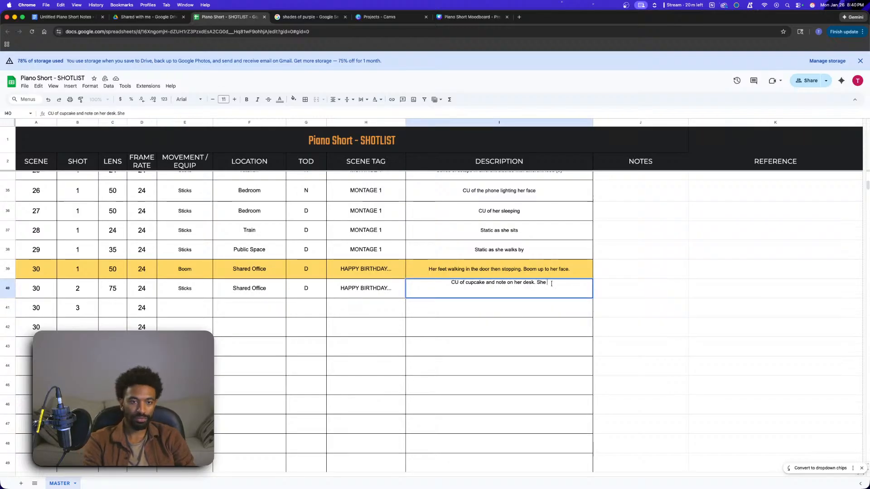
{"action": "type", "text": "crosses the fra"}
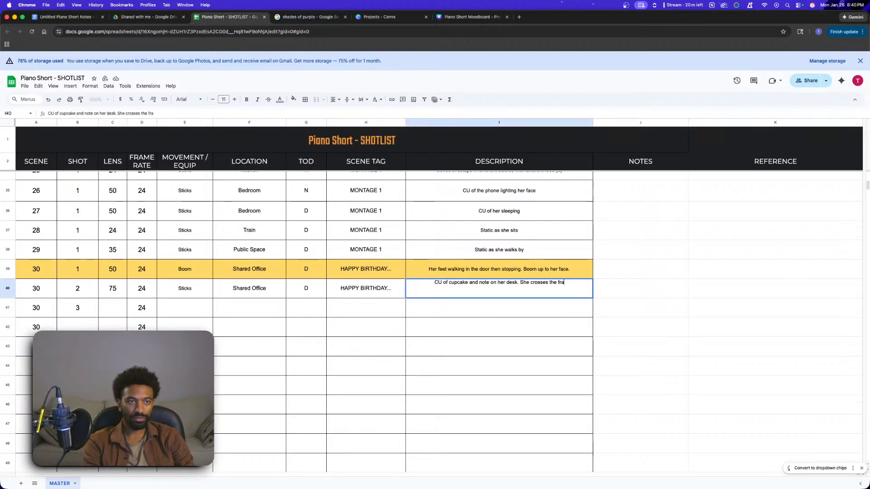
{"action": "type", "text": "me and picks up the note."}
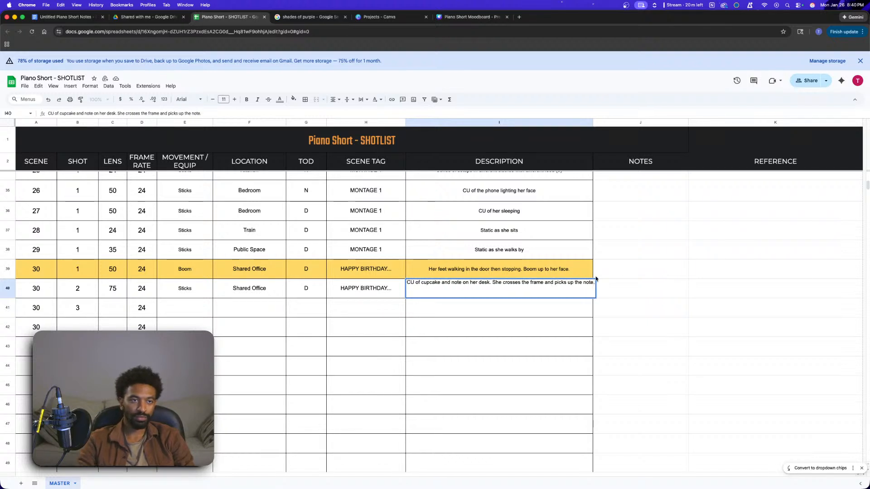
{"action": "key", "text": "Tab"}
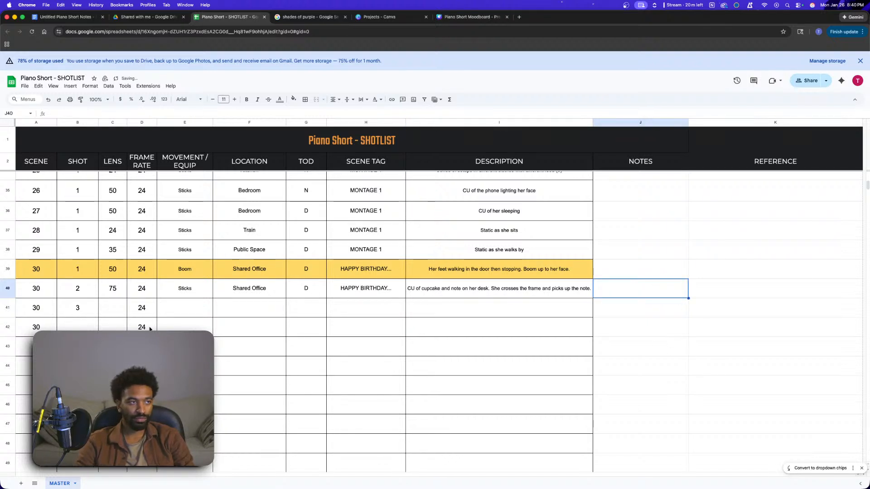
- Set scene 30, shot 3 to lens 75 and movement/equipment Sticks
{"action": "left_click", "coordinate": [119, 312]}
{"action": "key", "text": "Return"}
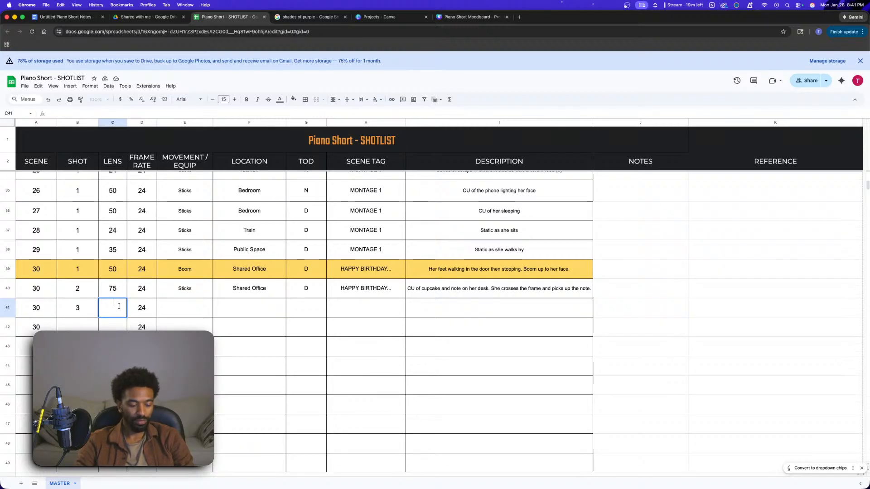
{"action": "type", "text": "75"}
{"action": "left_click", "coordinate": [181, 308]}
{"action": "type", "text": "Sticks"}
- Copy the location, time of day and scene tag from scene 30's shot 2 to shot 3
{"action": "left_click", "coordinate": [258, 311]}
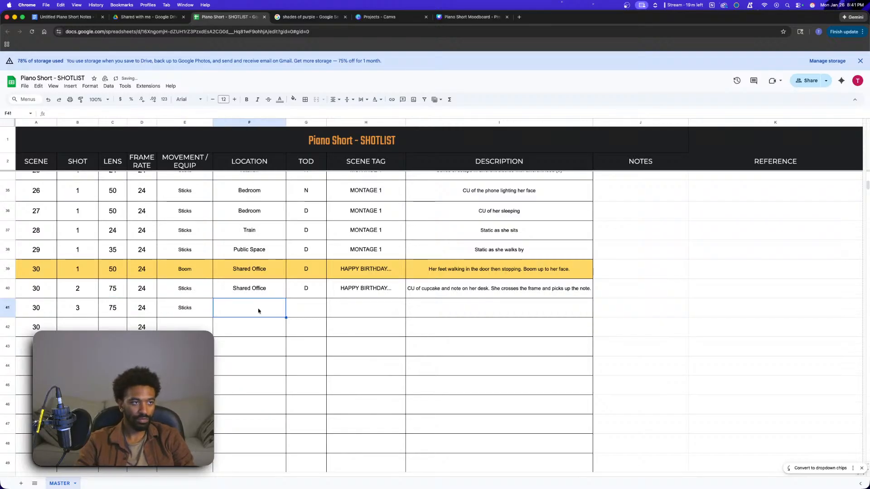
{"action": "left_click_drag", "start_coordinate": [262, 292], "coordinate": [335, 293]}
{"action": "key", "text": "super+c"}
{"action": "left_click", "coordinate": [278, 312]}
{"action": "key", "text": "super+v"}
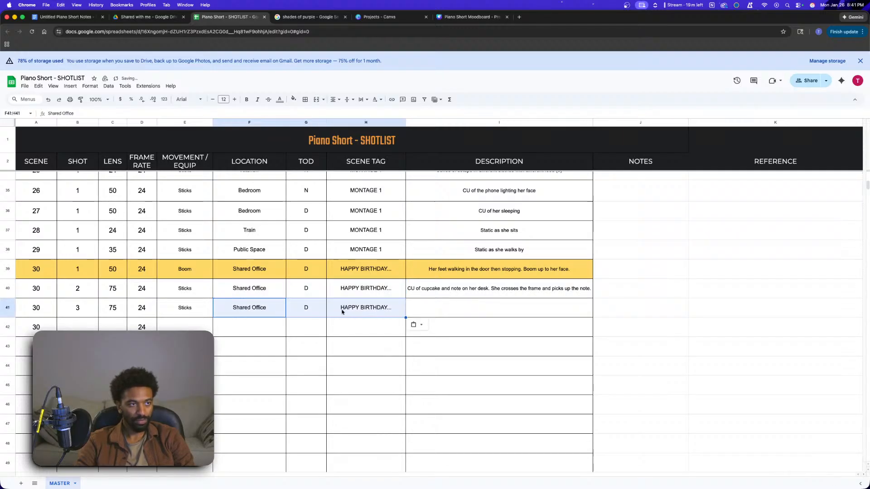
- Describe scene 30, shot 3 as "CU as she brings it to her face and chuckles"
{"action": "left_click", "coordinate": [461, 312]}
{"action": "type", "text": "CU as she bri"}
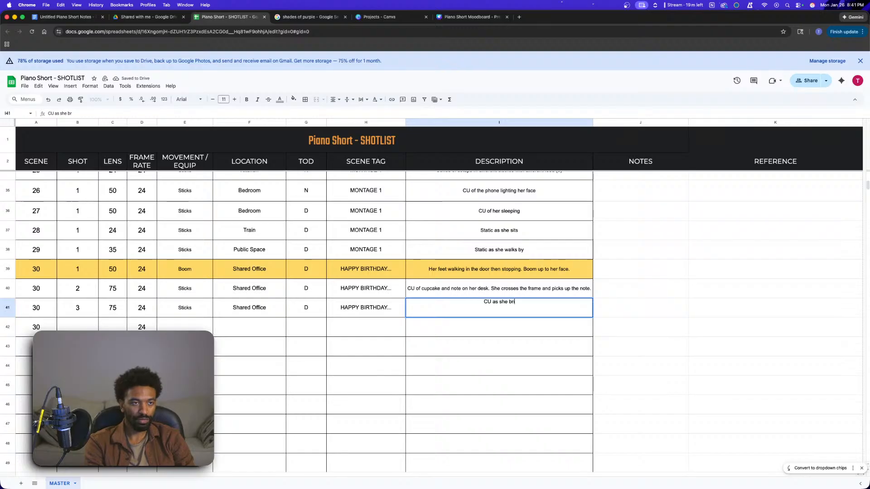
{"action": "type", "text": "ngs it to her face "}
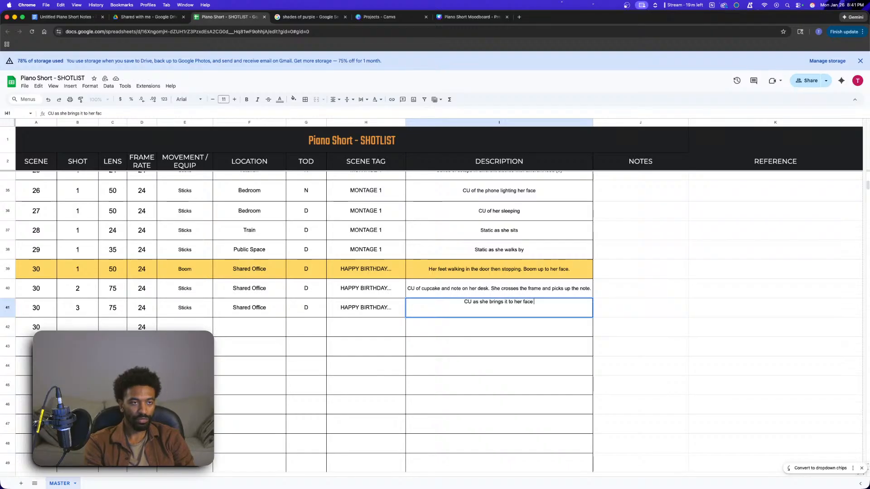
{"action": "type", "text": "and chuckles."}
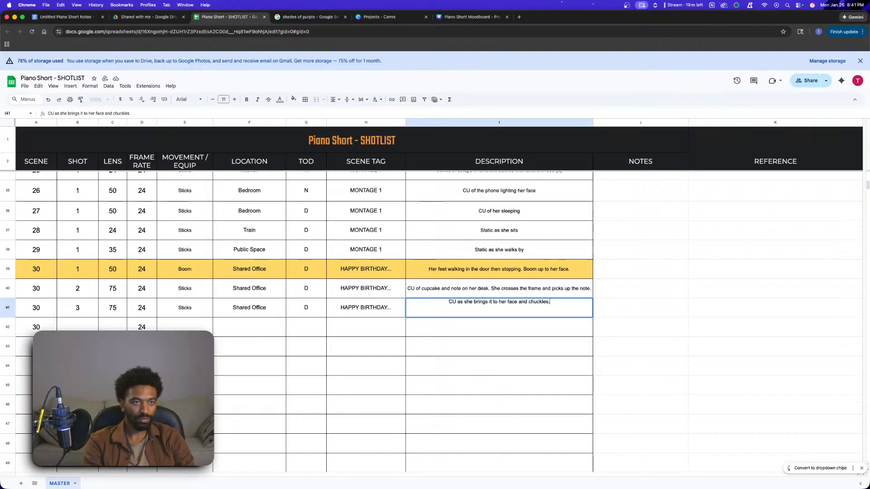
{"action": "key", "text": "BackSpace"}
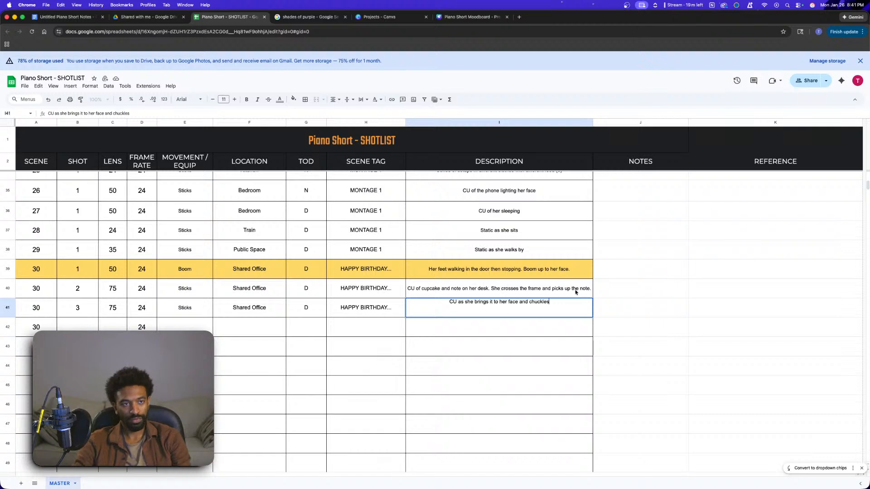
- Remove the final period from the description of scene 30, shot 2
{"action": "double_click", "coordinate": [592, 291]}
{"action": "key", "text": "BackSpace"}
{"action": "key", "text": "Return"}
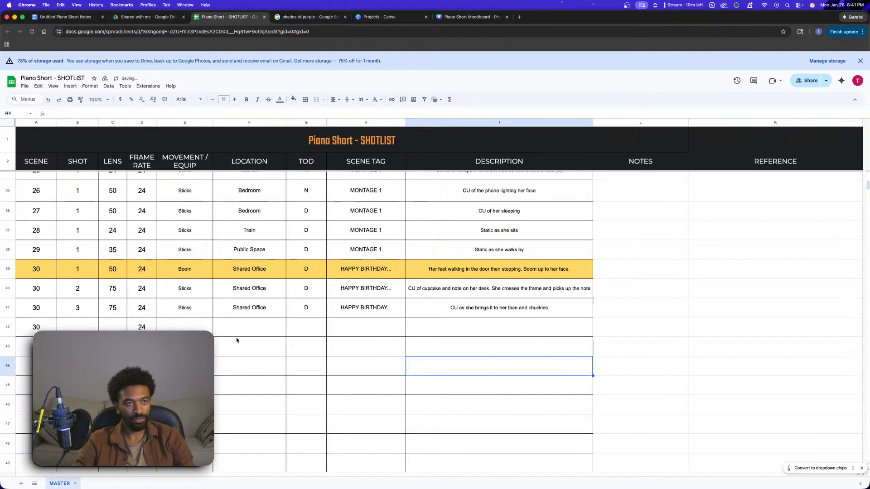
- Number the scene 30 shot in row 42 as 4, with lens 75 and movement/equipment Sticks
{"action": "left_click", "coordinate": [85, 330]}
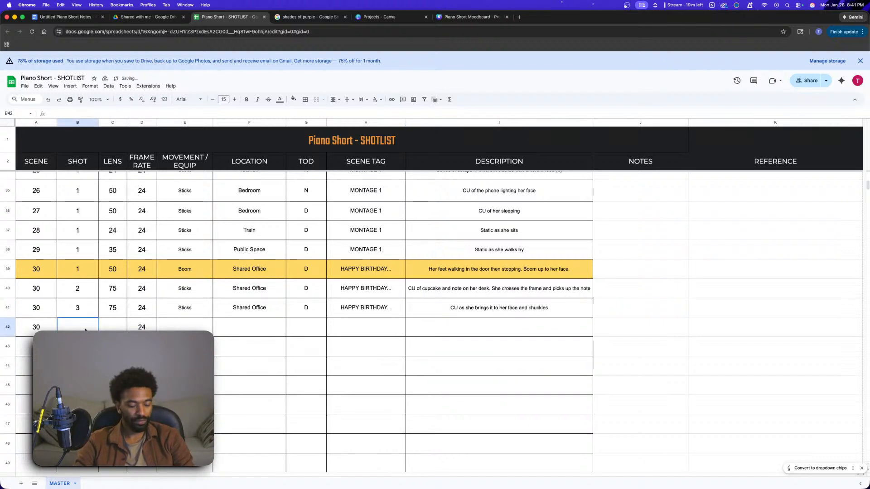
{"action": "type", "text": "r"}
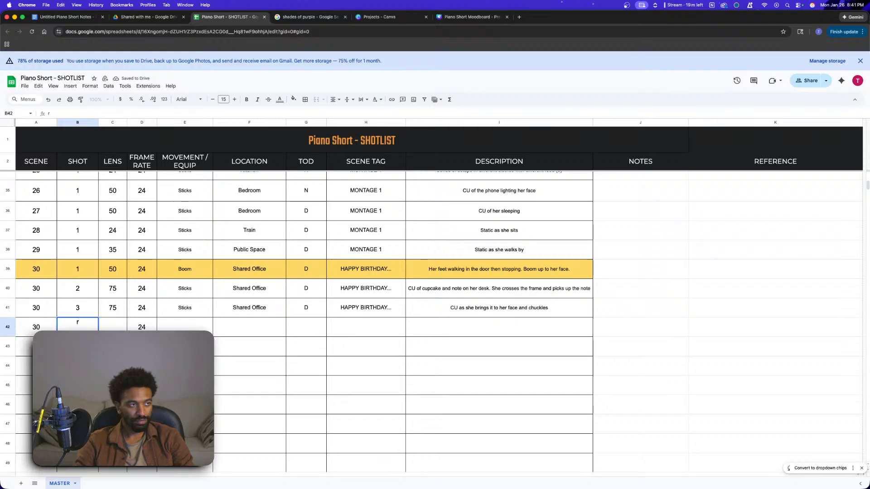
{"action": "left_click", "coordinate": [116, 311]}
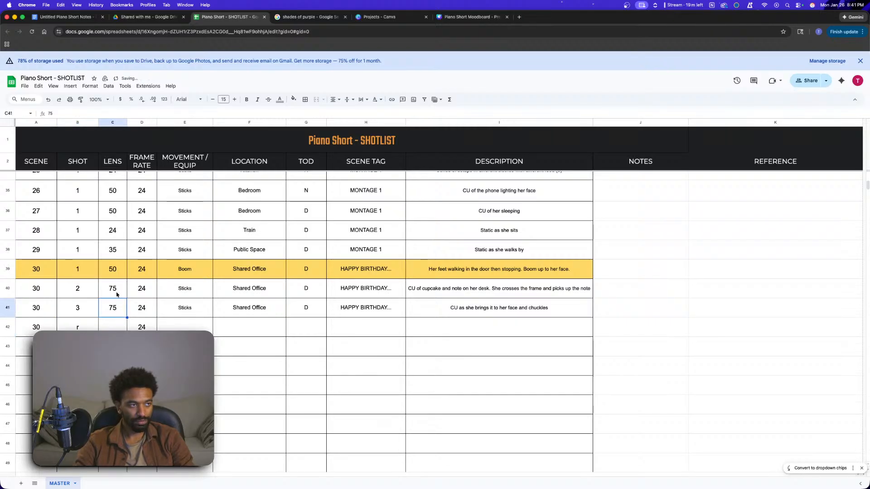
{"action": "left_click", "coordinate": [116, 290]}
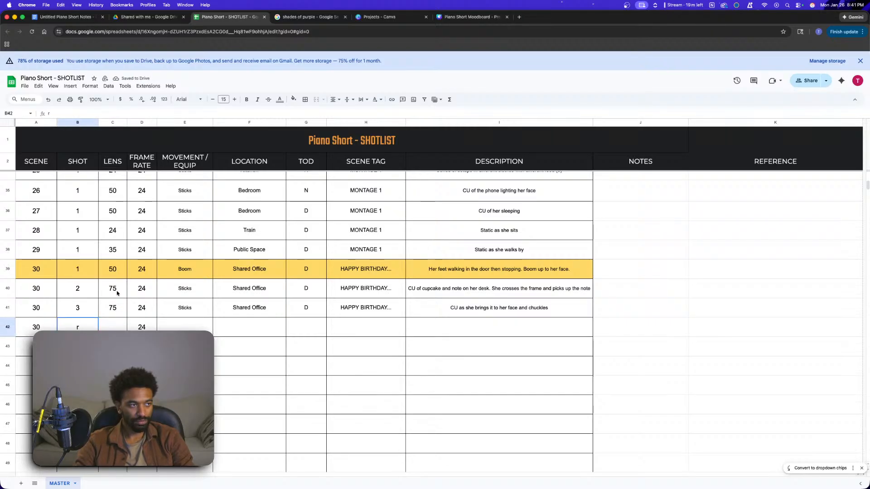
{"action": "double_click", "coordinate": [83, 327]}
{"action": "type", "text": "4"}
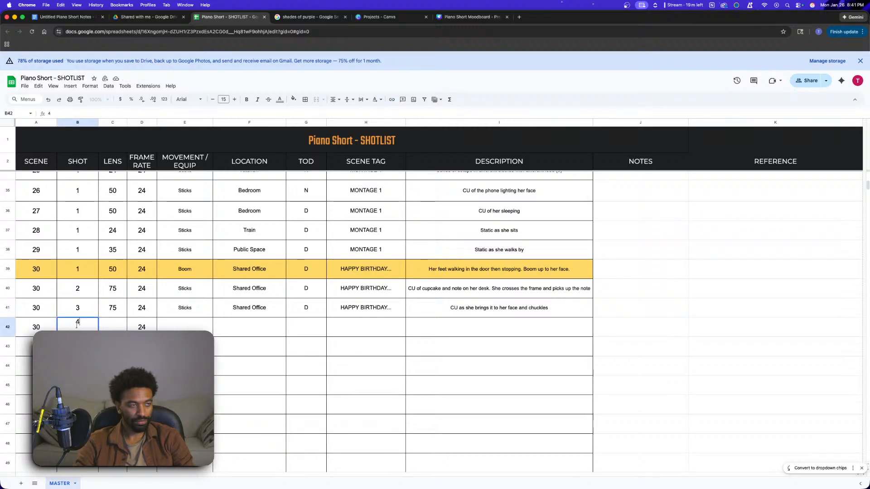
{"action": "key", "text": "Tab"}
{"action": "type", "text": "75"}
{"action": "left_click", "coordinate": [183, 328]}
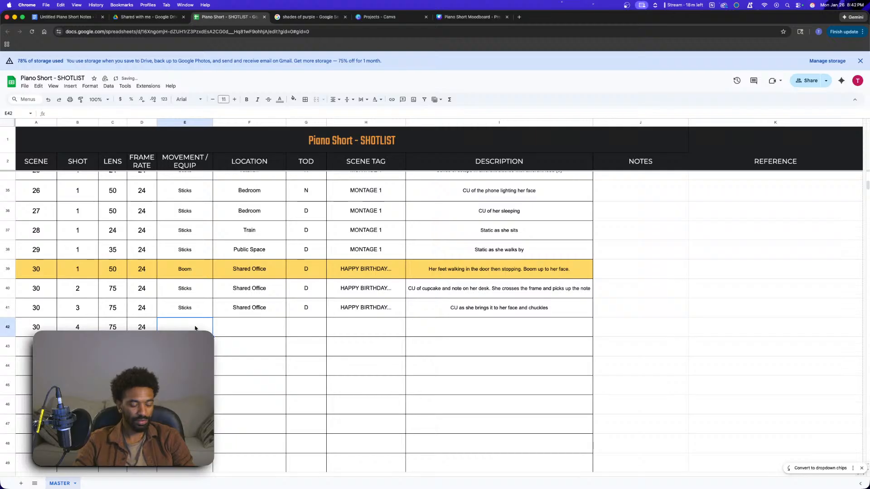
{"action": "type", "text": "Sticks"}
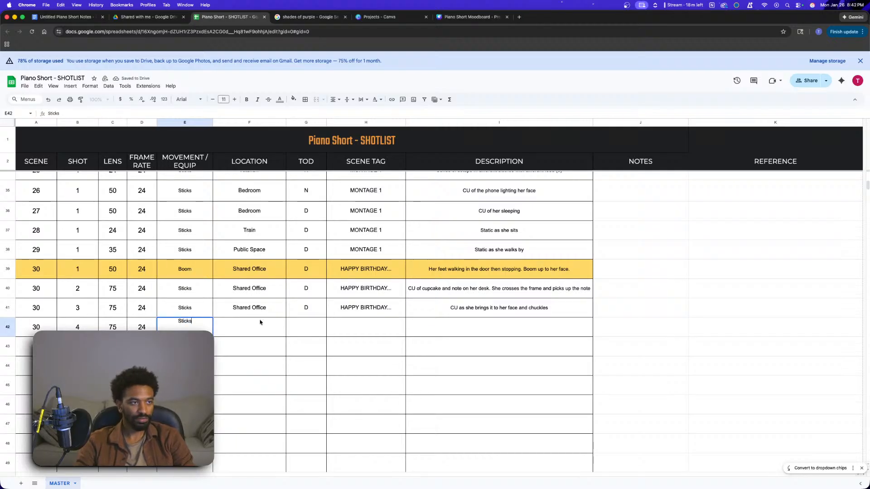
- Give scene 30, shot 4 the copied Shared Office, D and HAPPY BIRTHDAY... entries and the description: CU on "happy birthday" on the card
{"action": "left_click", "coordinate": [258, 327]}
{"action": "key", "text": "ctrl+v"}
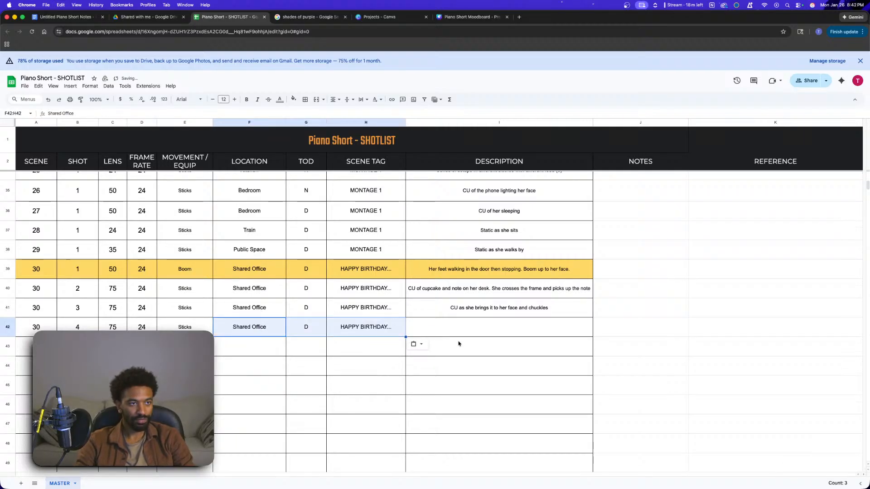
{"action": "left_click", "coordinate": [489, 328]}
{"action": "type", "text": "CU on happy b"}
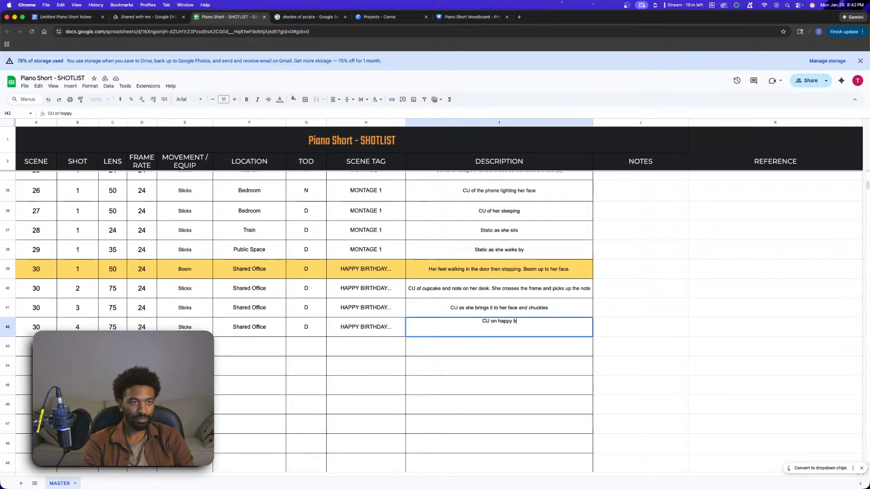
{"action": "type", "text": "irthday\""}
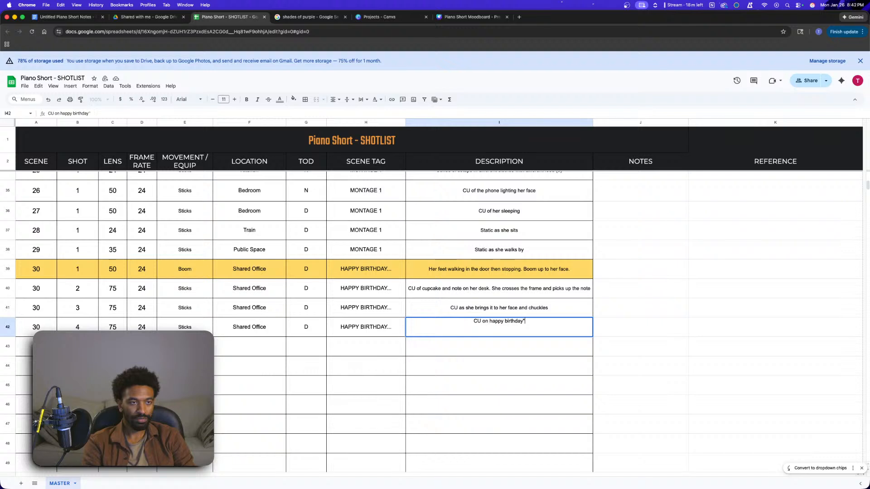
{"action": "left_click", "coordinate": [490, 321]}
{"action": "type", "text": "\" on the card"}
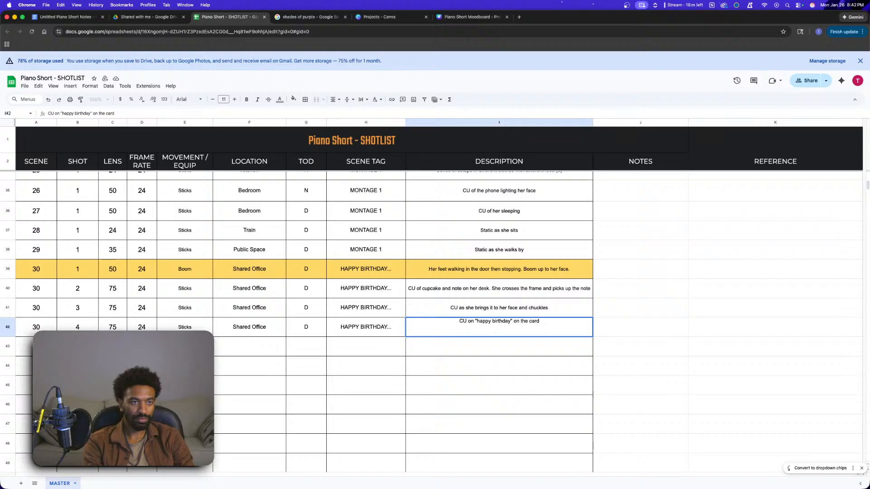
{"action": "key", "text": "Return"}
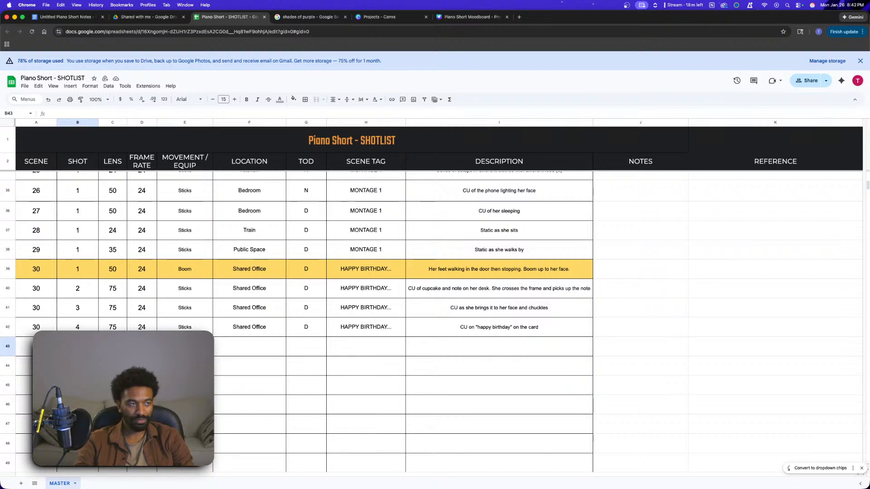
- Append ". Then puts it down and looks at the cupcake" to the description of scene 30, shot 3
{"action": "left_click", "coordinate": [555, 307]}
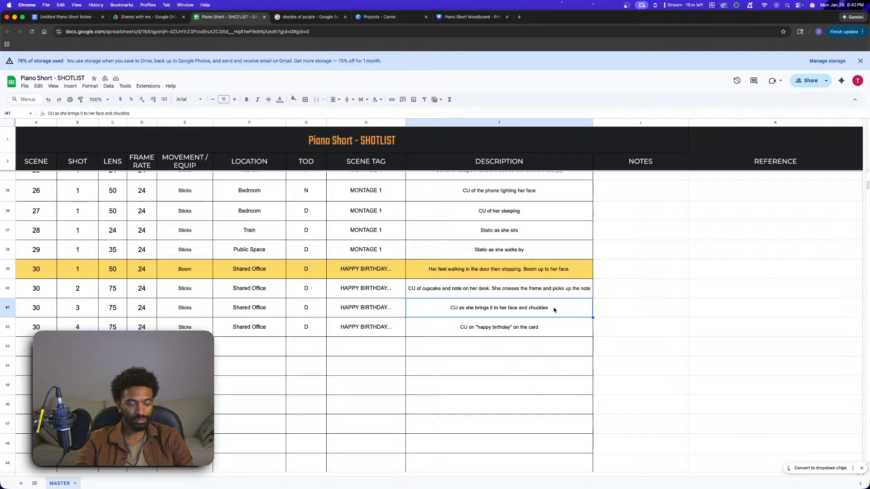
{"action": "double_click", "coordinate": [554, 307]}
{"action": "type", "text": ". Then"}
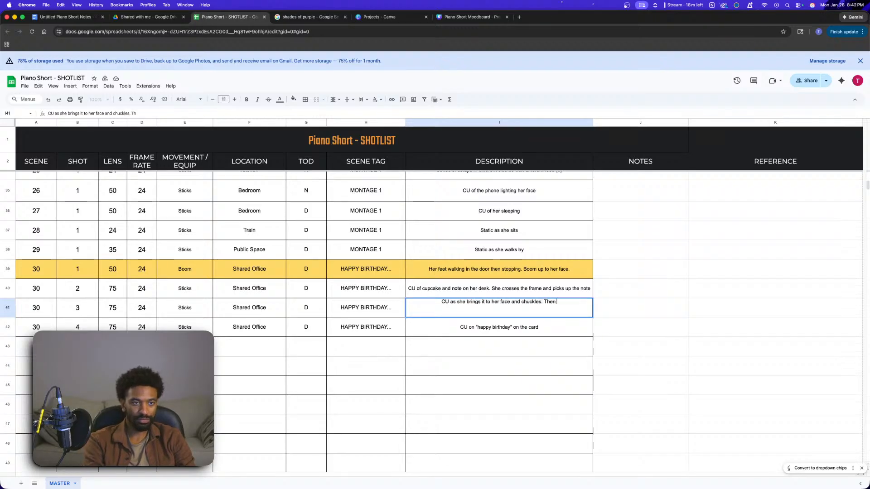
{"action": "type", "text": " puts it d"}
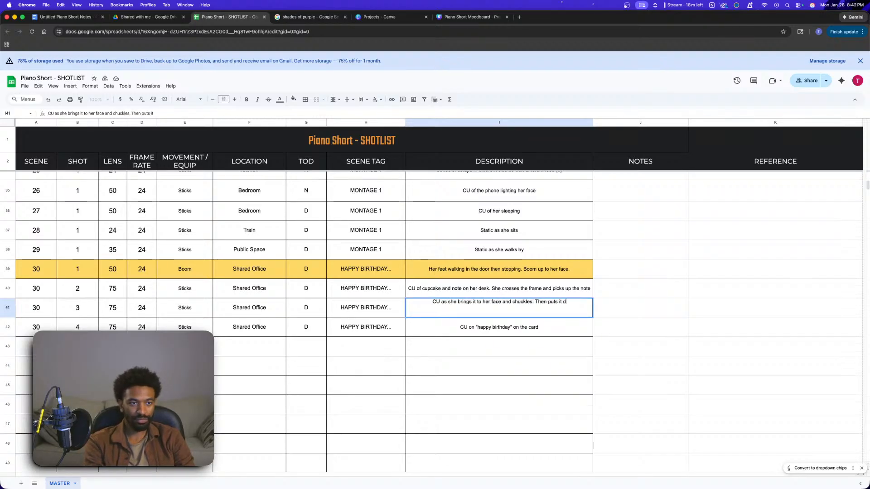
{"action": "type", "text": "own and looks at the"}
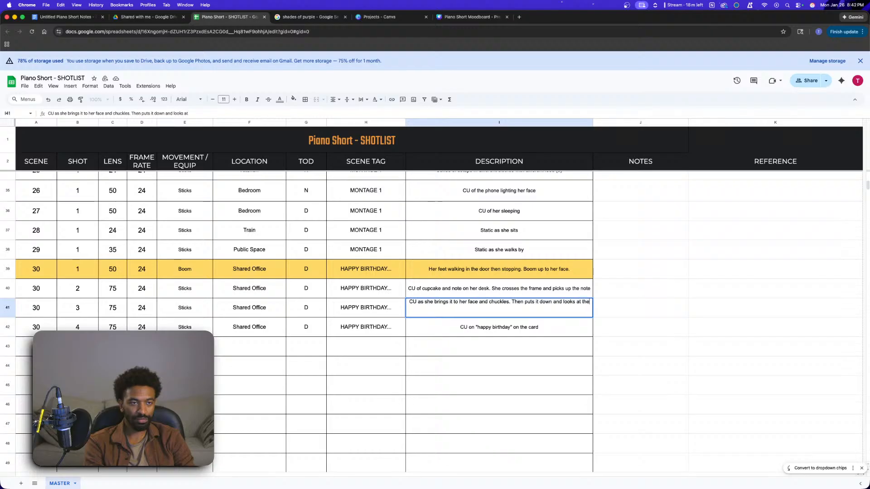
{"action": "type", "text": " cupcake"}
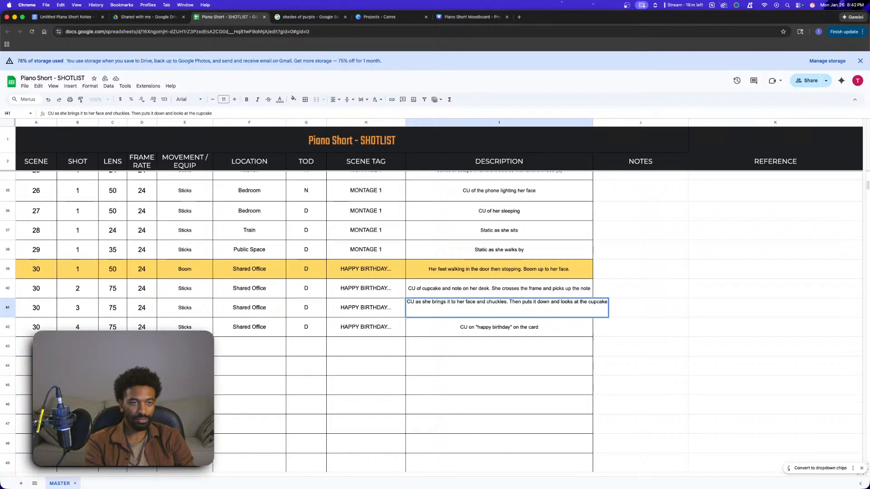
{"action": "key", "text": "Return"}
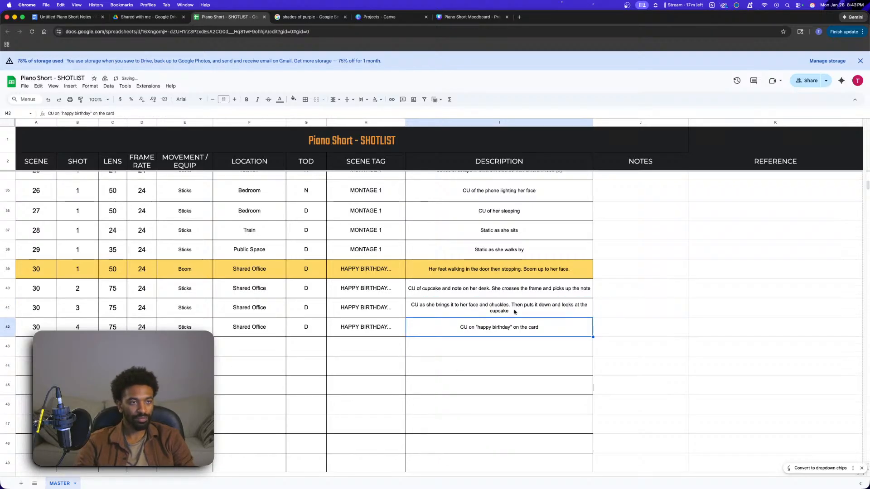
- Fill row 43 with shot number 5, lens 75, frame rate 24 and movement/equipment Sticks
{"action": "left_click", "coordinate": [77, 347]}
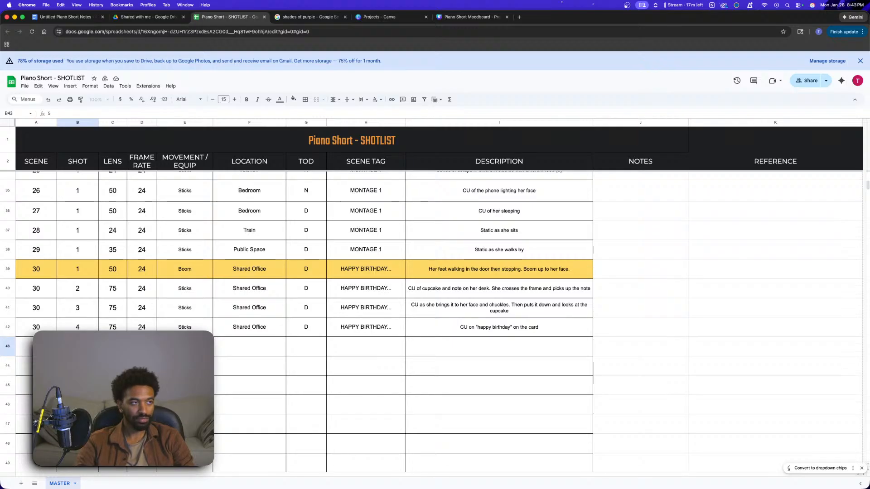
{"action": "key", "text": "Tab"}
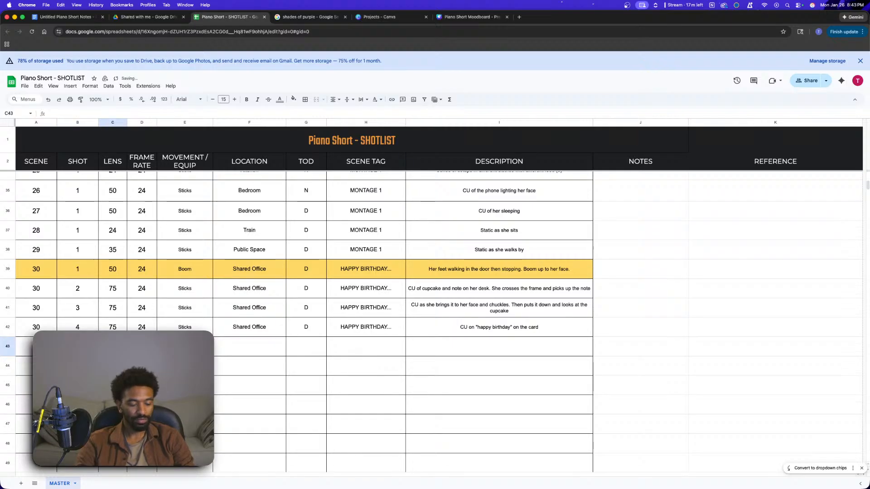
{"action": "type", "text": "75"}
{"action": "key", "text": "Tab"}
{"action": "type", "text": "24"}
{"action": "key", "text": "Tab"}
{"action": "type", "text": "Sticks"}
{"action": "key", "text": "Tab"}
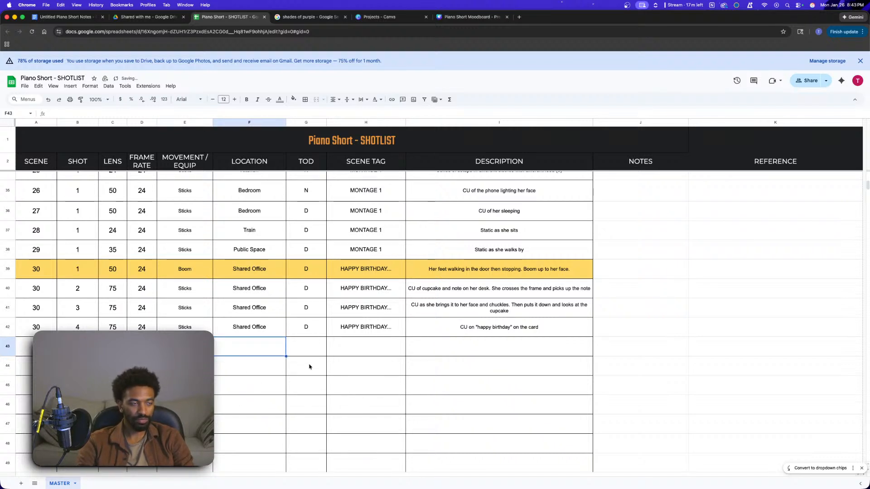
- Give row 43 the copied Shared Office, D and HAPPY BIRTHDAY... entries and the description "CU on the cupcake from her POV"
{"action": "key", "text": "cmd+v"}
{"action": "left_click", "coordinate": [458, 352]}
{"action": "type", "text": "CU on the "}
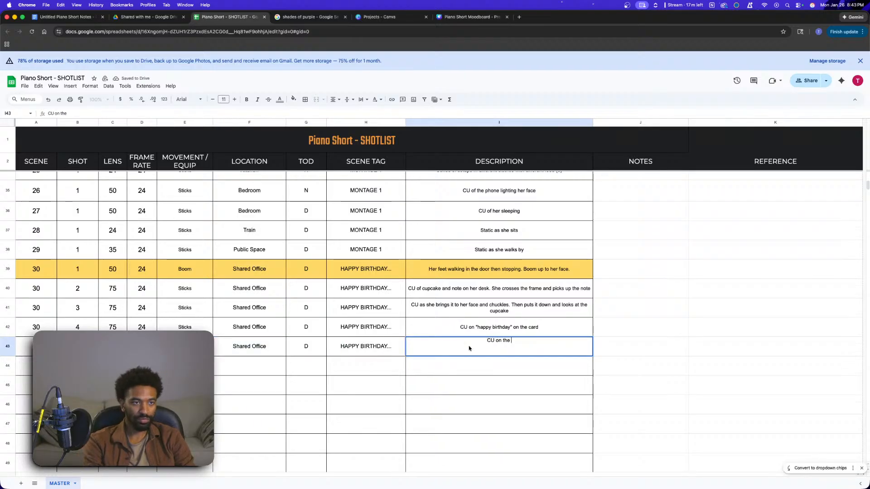
{"action": "type", "text": "cupcake from her POV"}
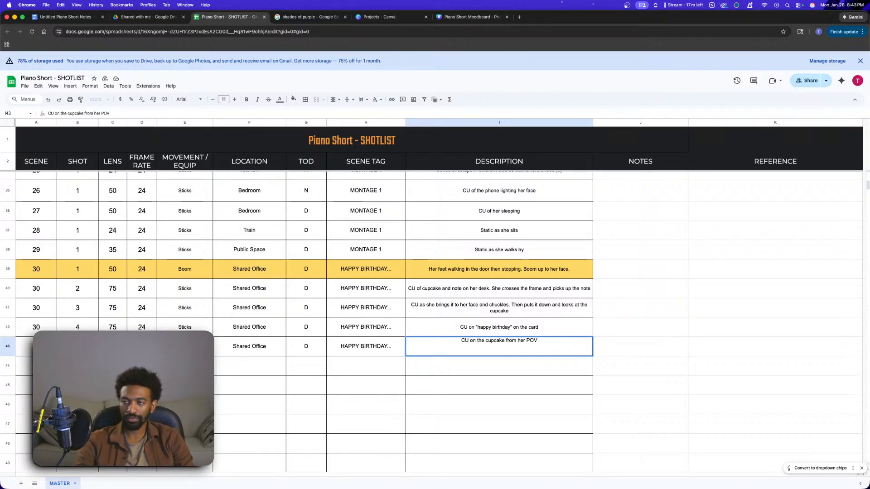
{"action": "key", "text": "Return"}
- Copy the movement/equipment, location, time of day and scene tag from row 43 to row 44
{"action": "key", "text": "Up"}
{"action": "key", "text": "shift+Down"}
{"action": "key", "text": "shift+Down"}
{"action": "key", "text": "super+d"}
{"action": "key", "text": "Right"}
{"action": "key", "text": "Down"}
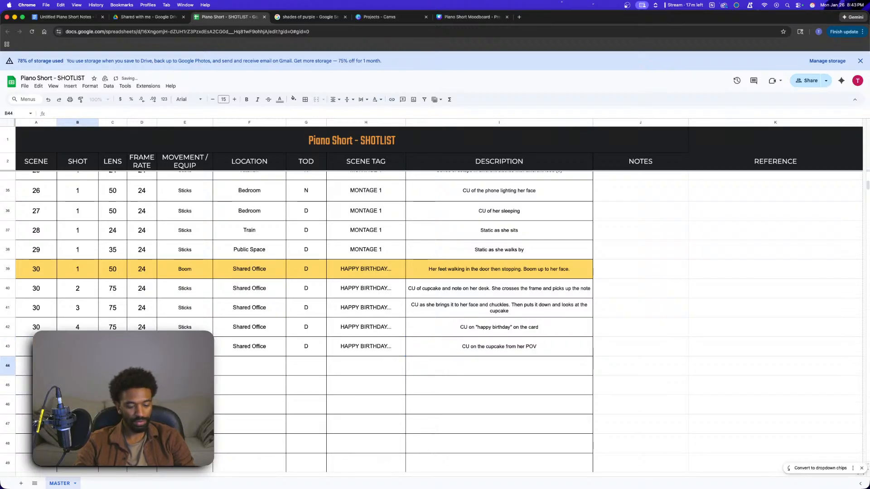
{"action": "key", "text": "Right"}
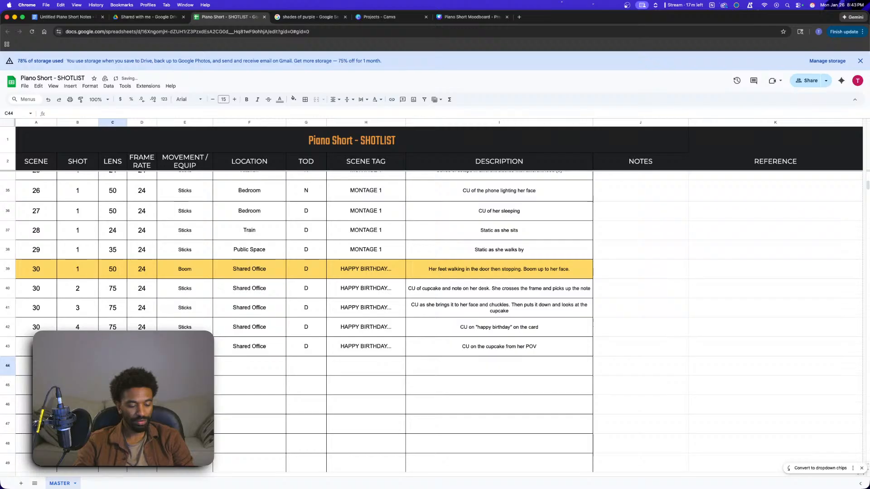
{"action": "key", "text": "Right"}
{"action": "key", "text": "Right"}
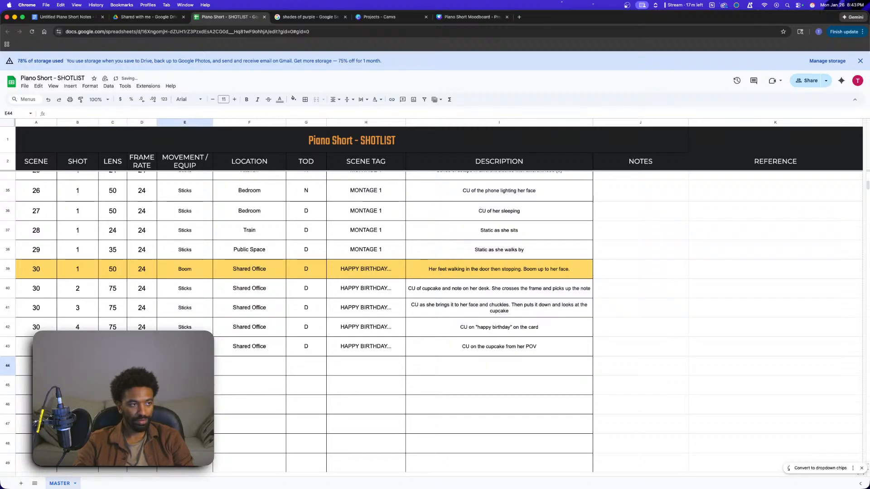
{"action": "left_click_drag", "start_coordinate": [193, 348], "coordinate": [356, 350]}
{"action": "key", "text": "super+c"}
{"action": "left_click", "coordinate": [192, 366]}
{"action": "key", "text": "super+v"}
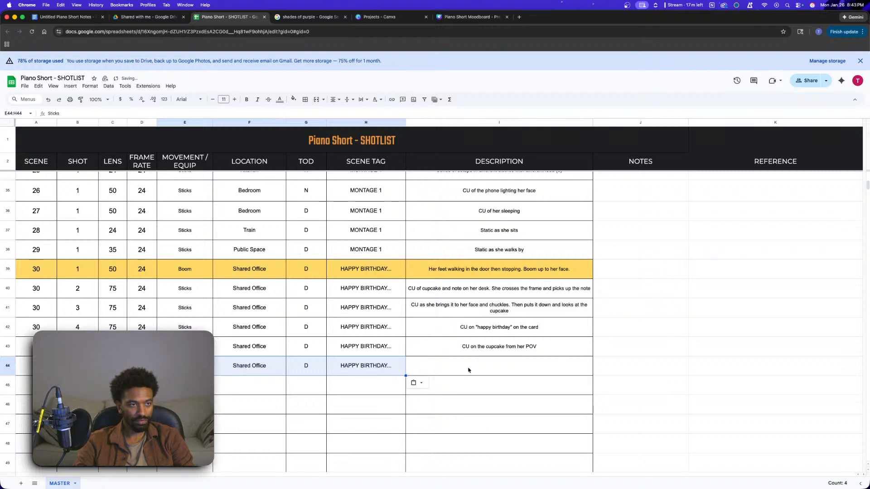
- Enter the description "Wide as she looks up at her coworkers" in row 44
{"action": "double_click", "coordinate": [505, 369]}
{"action": "type", "text": "She"}
{"action": "key", "text": "BackSpace"}
{"action": "key", "text": "BackSpace"}
{"action": "key", "text": "BackSpace"}
{"action": "type", "text": "Wide ad s"}
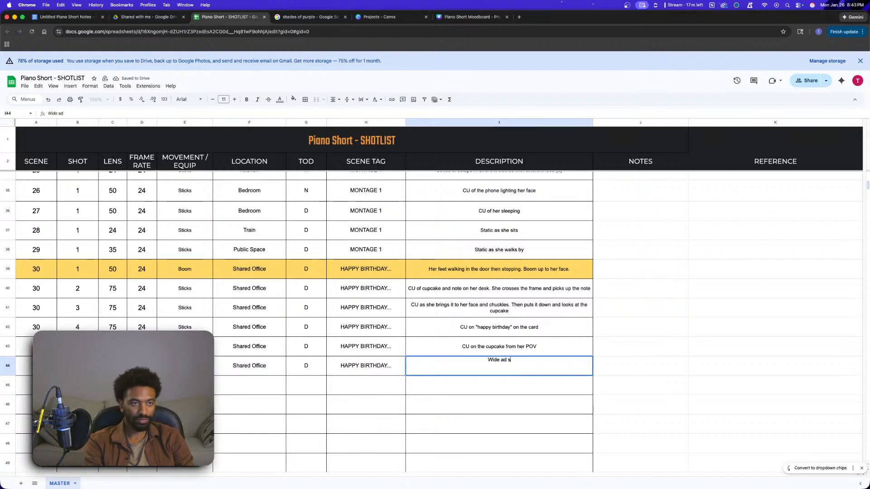
{"action": "key", "text": "BackSpace"}
{"action": "key", "text": "BackSpace"}
{"action": "key", "text": "BackSpace"}
{"action": "type", "text": "s she "}
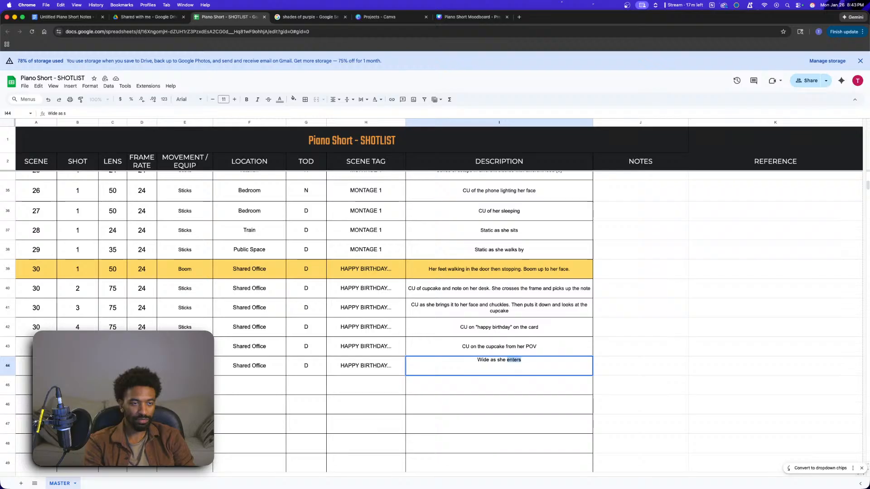
{"action": "type", "text": "looks up at her co"}
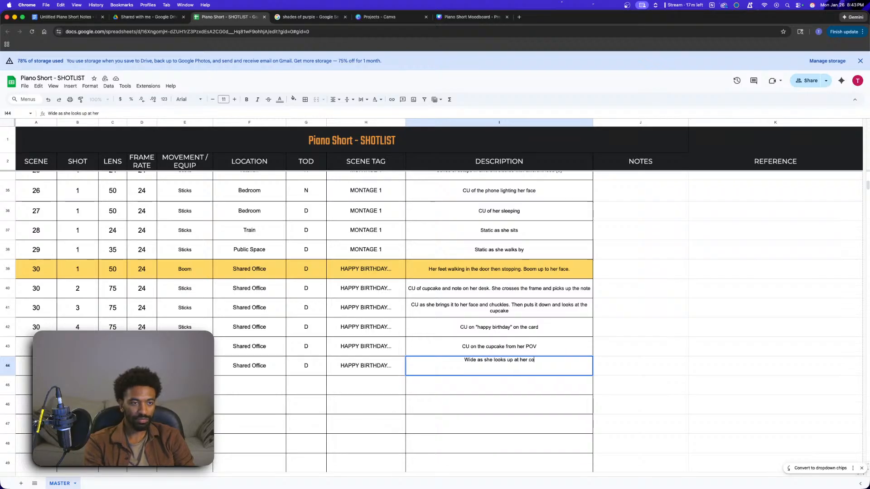
{"action": "type", "text": "workers"}
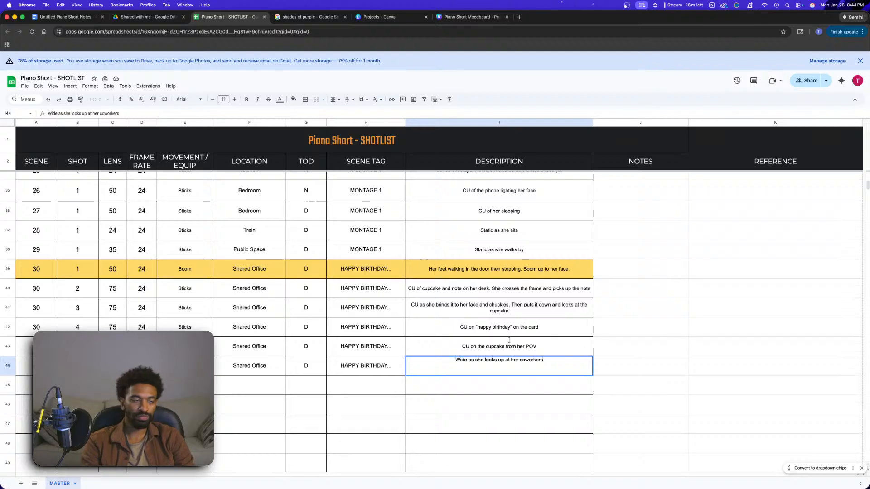
{"action": "key", "text": "Return"}
- Fill row 45 with scene 30, shot 7, lens 18/24 and the copied Sticks, Shared Office, D and HAPPY BIRTHDAY... entries
{"action": "type", "text": "2"}
{"action": "key", "text": "BackSpace"}
{"action": "type", "text": "18/24"}
{"action": "key", "text": "Left"}
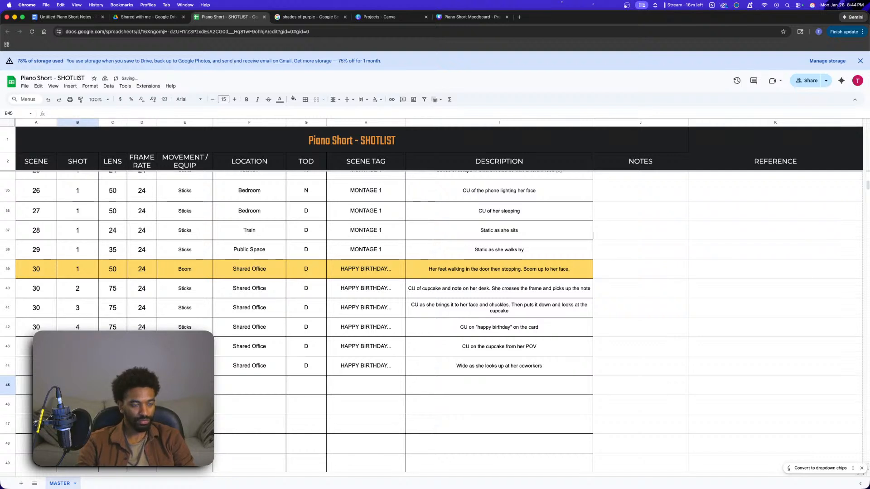
{"action": "type", "text": "7"}
{"action": "left_click", "coordinate": [185, 385]}
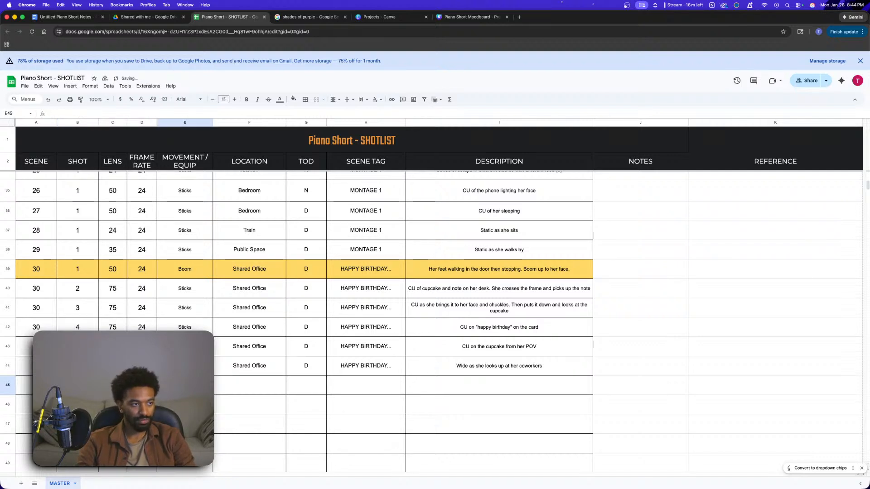
{"action": "key", "text": "super+v"}
- Give row 45 the description "Extra wide from outside her shared office"
{"action": "left_click", "coordinate": [468, 388]}
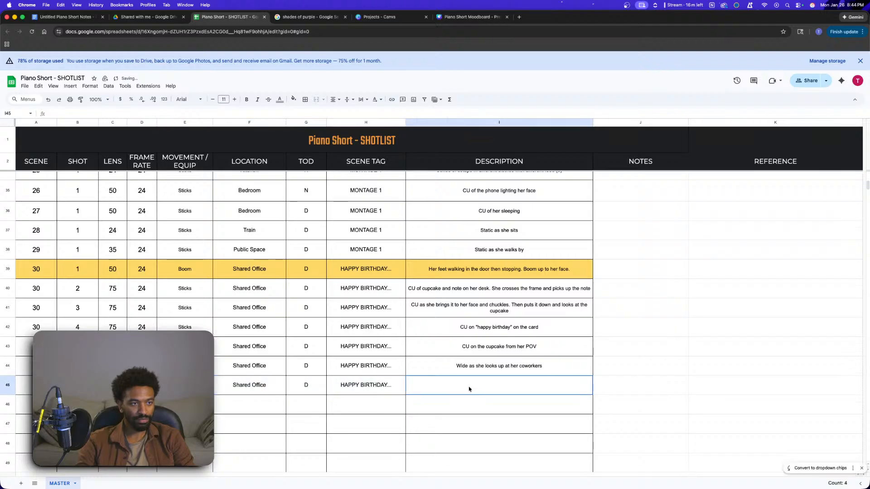
{"action": "double_click", "coordinate": [458, 381]}
{"action": "type", "text": "Extra wid"}
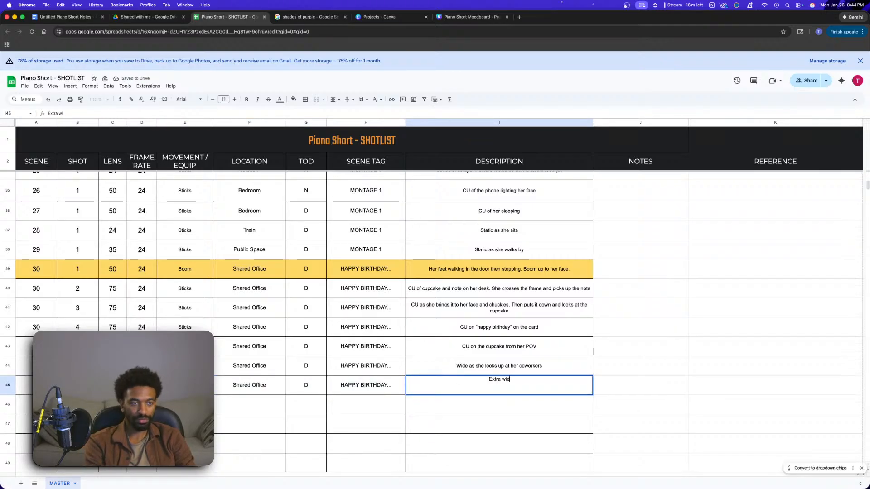
{"action": "type", "text": "e from outsid"}
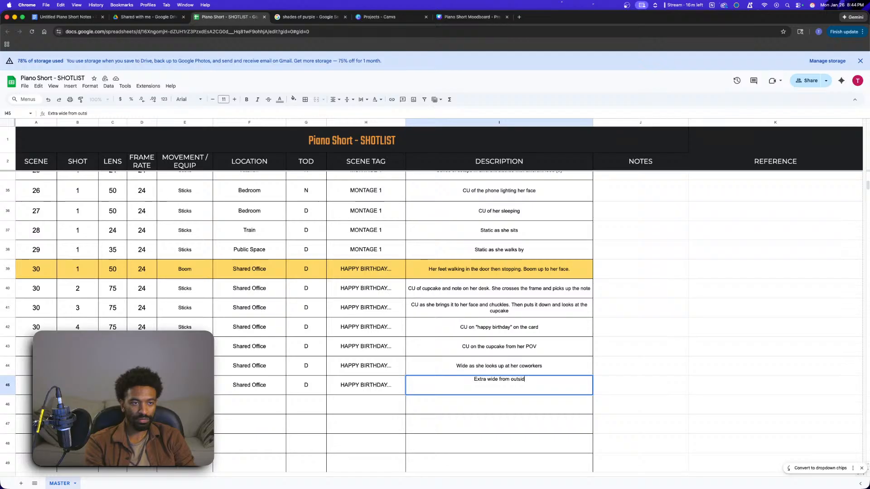
{"action": "type", "text": "e her shared office"}
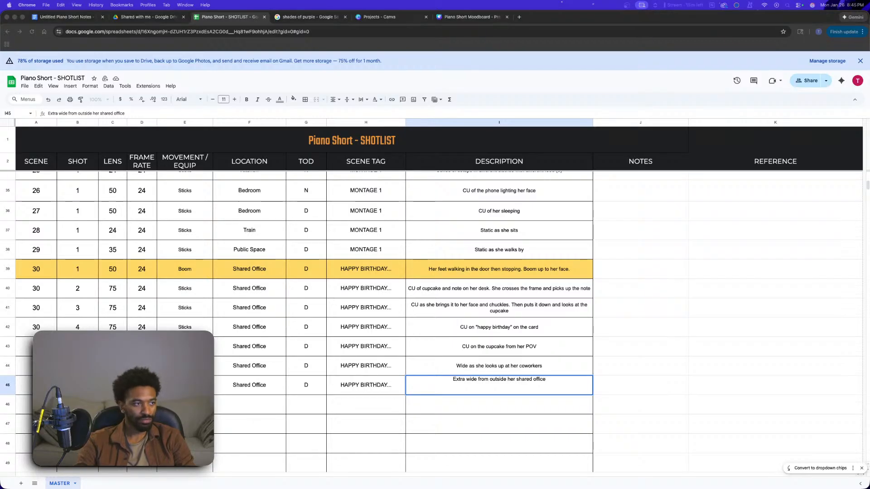
{"action": "key", "text": "Return"}
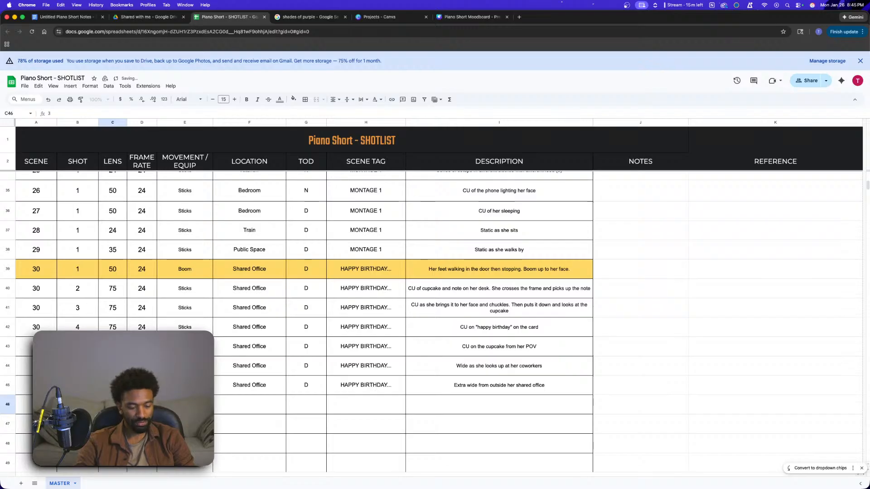
- Fill row 46 with scene 30, shot 8, lens 35 and the copied Sticks, Shared Office, D and HAPPY BIRTHDAY... entries
{"action": "key", "text": "Left"}
{"action": "key", "text": "Down"}
{"action": "key", "text": "Up"}
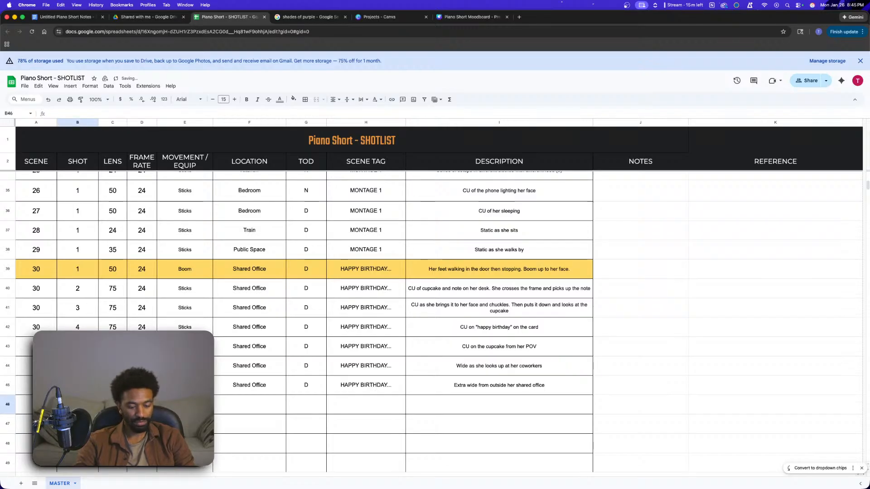
{"action": "key", "text": "Left"}
{"action": "type", "text": "3"}
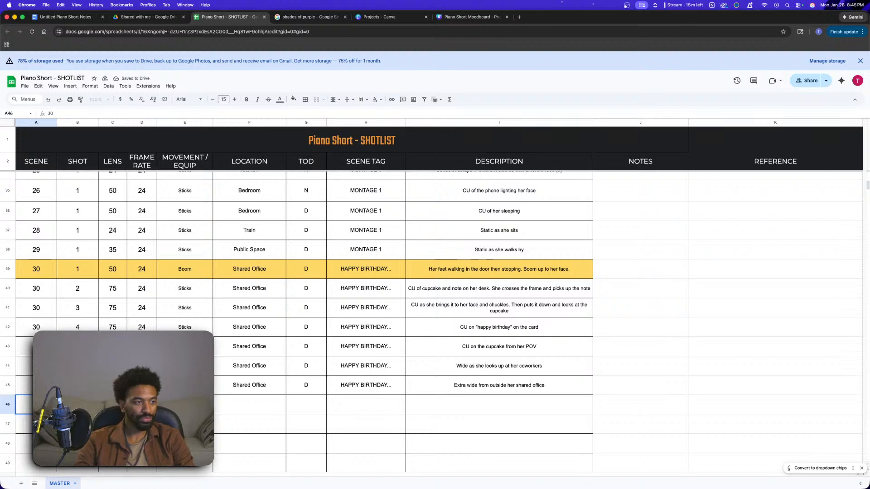
{"action": "left_click", "coordinate": [185, 404]}
{"action": "key", "text": "super+v"}
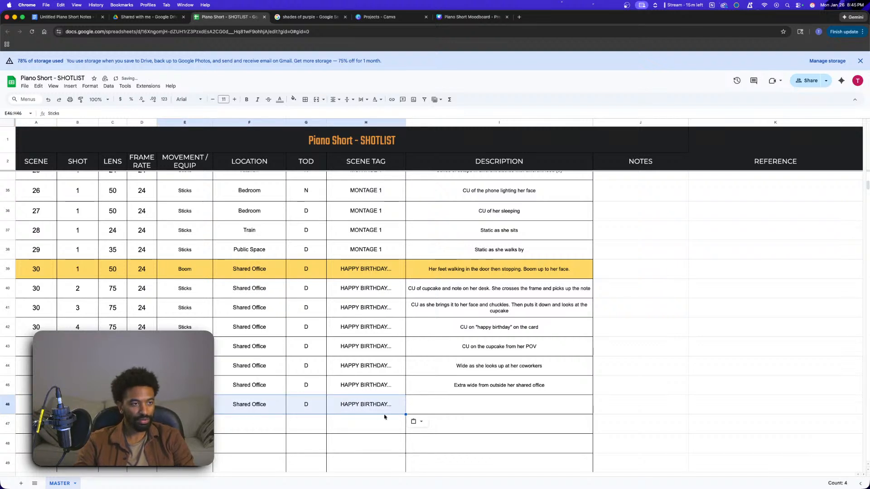
- Enter the description "Medium as she sits down." for scene 30, shot 8
{"action": "left_click", "coordinate": [453, 409]}
{"action": "type", "text": "Med"}
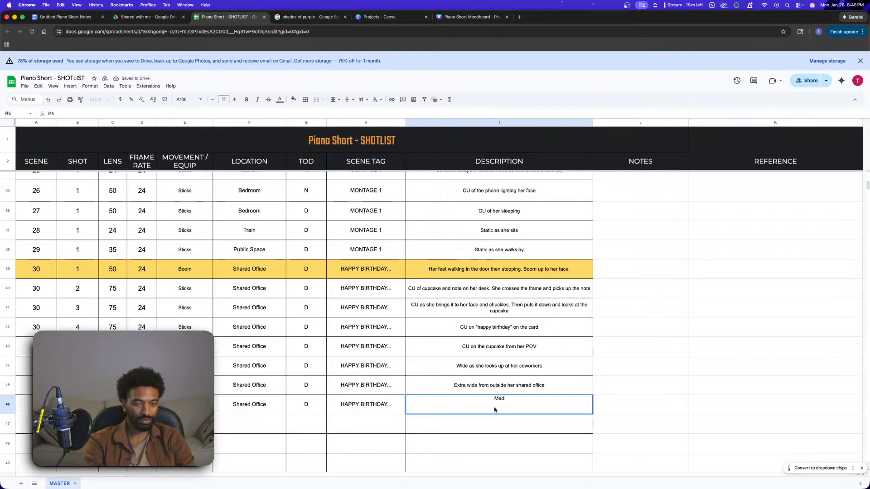
{"action": "type", "text": "ium as she sits in her"}
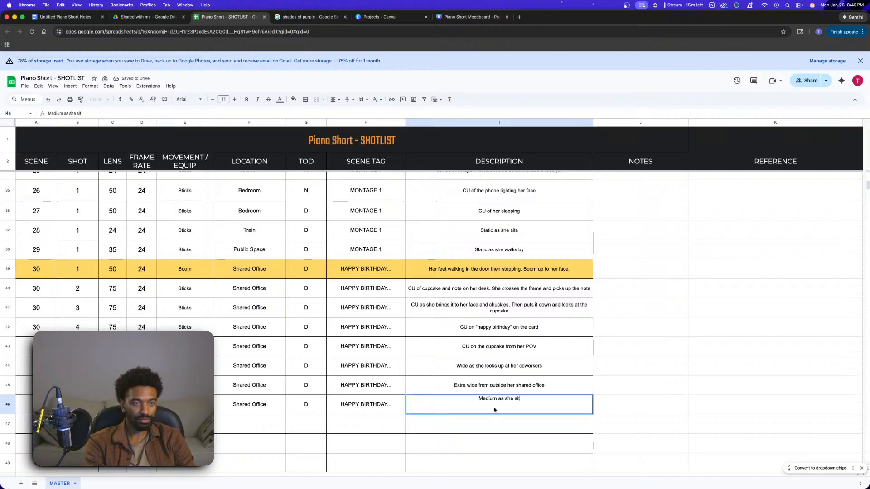
{"action": "key", "text": "BackSpace"}
{"action": "key", "text": "BackSpace"}
{"action": "key", "text": "BackSpace"}
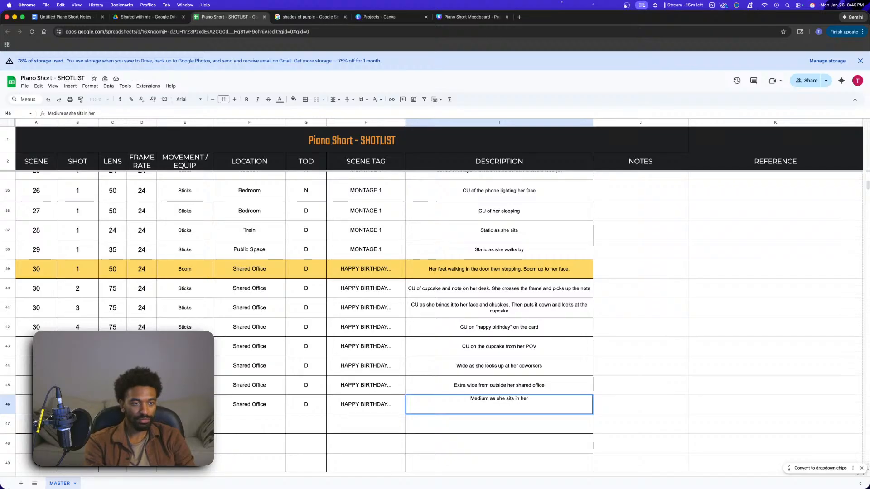
{"action": "key", "text": "BackSpace"}
{"action": "key", "text": "BackSpace"}
{"action": "key", "text": "BackSpace"}
{"action": "key", "text": "BackSpace"}
{"action": "type", "text": "dowqn"}
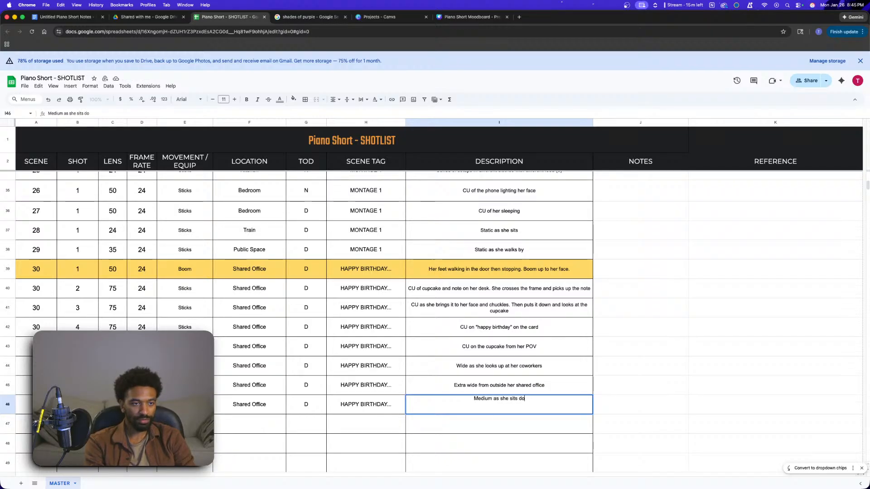
{"action": "key", "text": "BackSpace"}
{"action": "key", "text": "BackSpace"}
{"action": "type", "text": "n."}
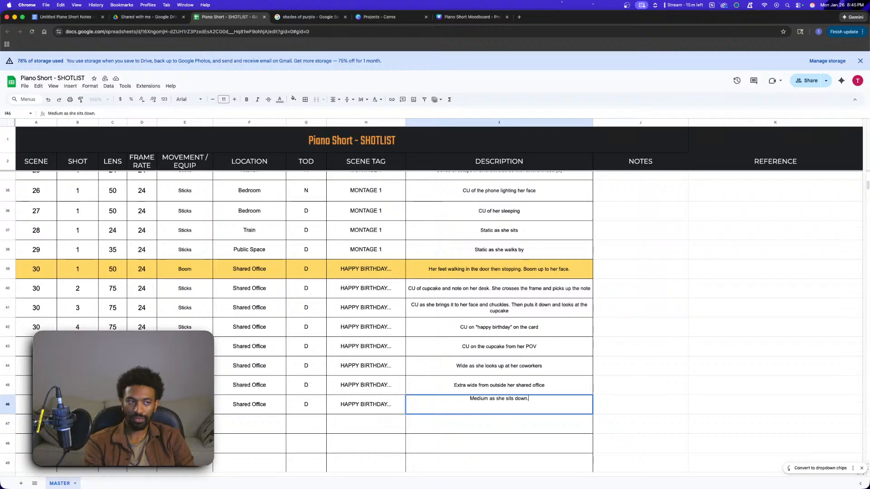
{"action": "scroll", "coordinate": [435, 318], "scroll_direction": "down", "scroll_amount": 2}
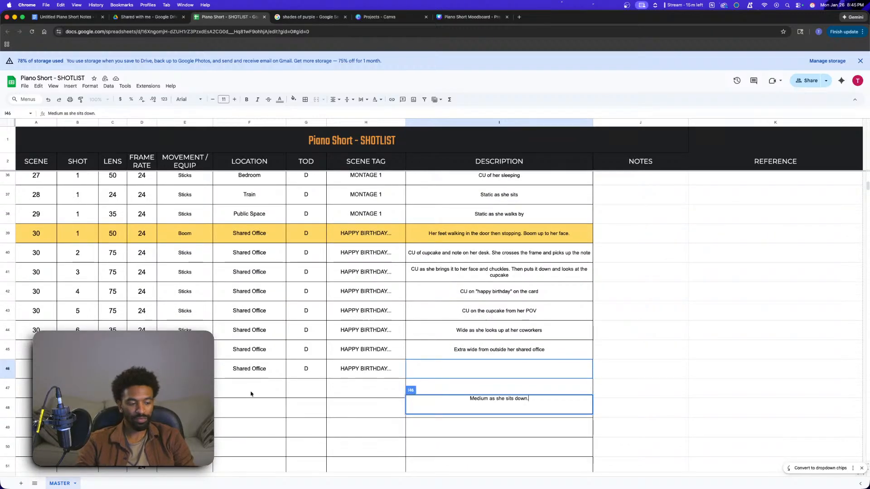
{"action": "left_click", "coordinate": [265, 385]}
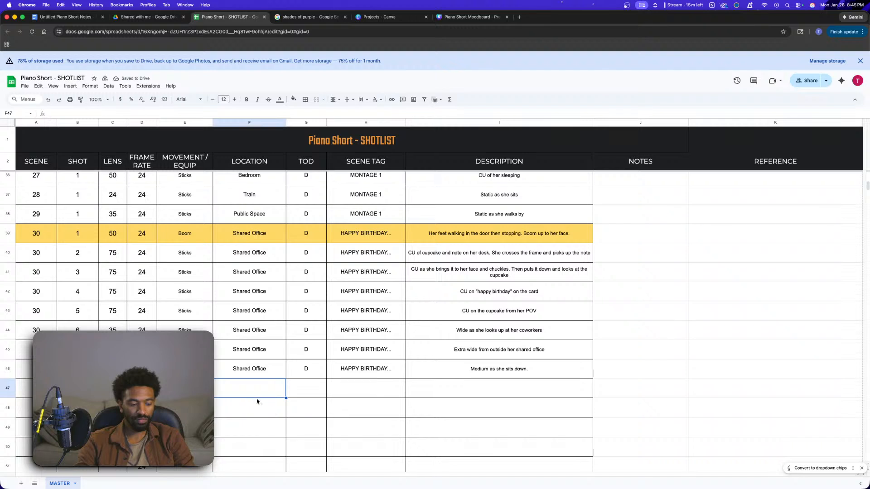
- Extend the row 46 description to read "Medium as she sits down, wiggles the mouse, then leans into her computer"
{"action": "left_click", "coordinate": [539, 369]}
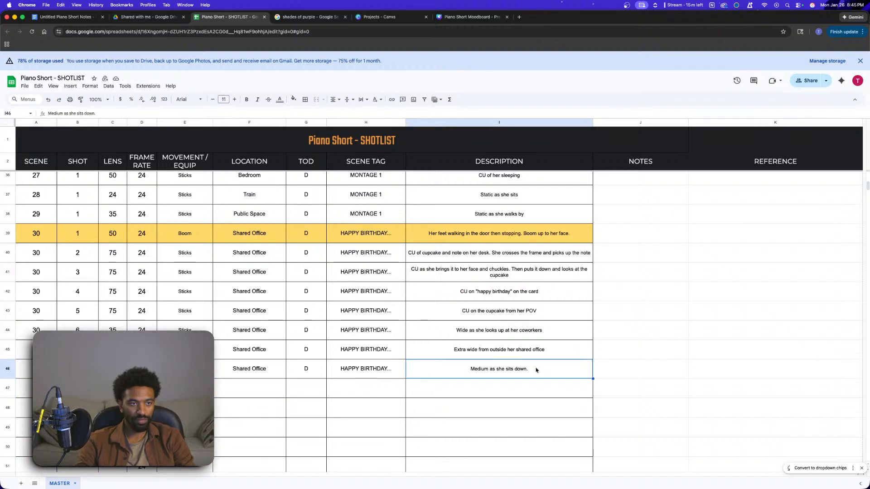
{"action": "double_click", "coordinate": [536, 368]}
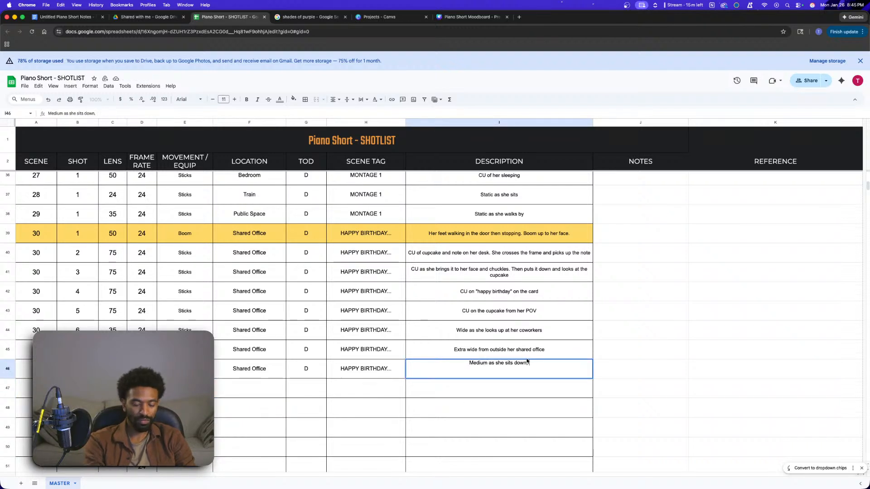
{"action": "key", "text": "BackSpace"}
{"action": "type", "text": ", wiggles the"}
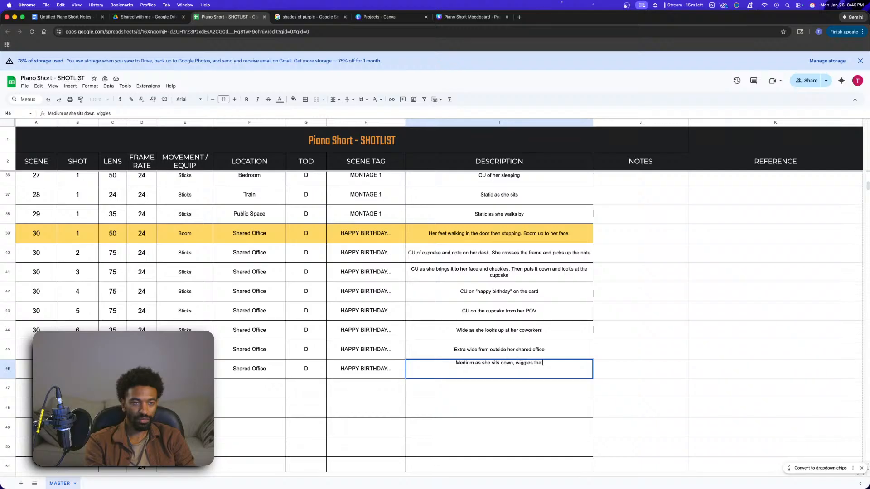
{"action": "type", "text": " mouse, then lean"}
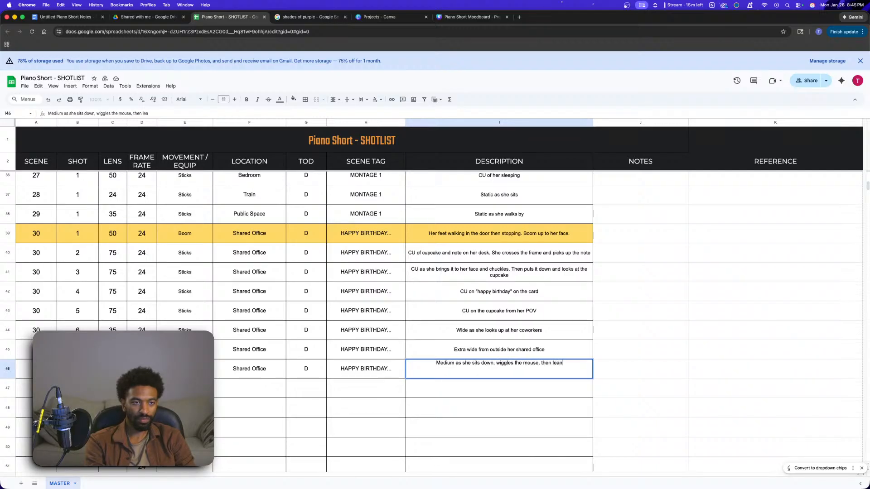
{"action": "type", "text": "s into her "}
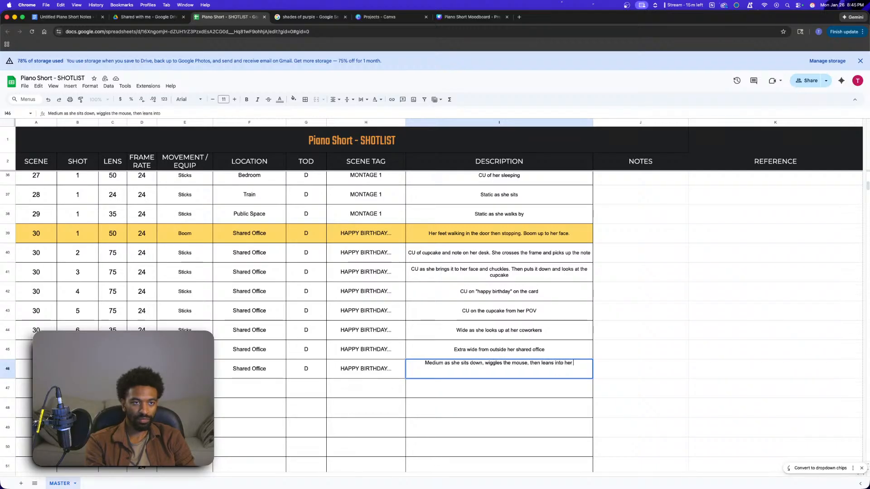
{"action": "type", "text": "computer"}
{"action": "key", "text": "Return"}
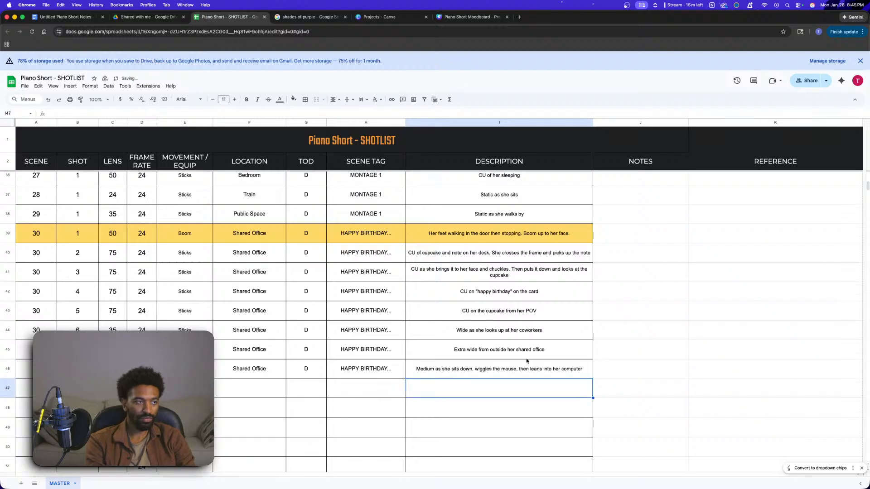
- Start row 47 with scene 31 and shot number 1
{"action": "left_click", "coordinate": [43, 388]}
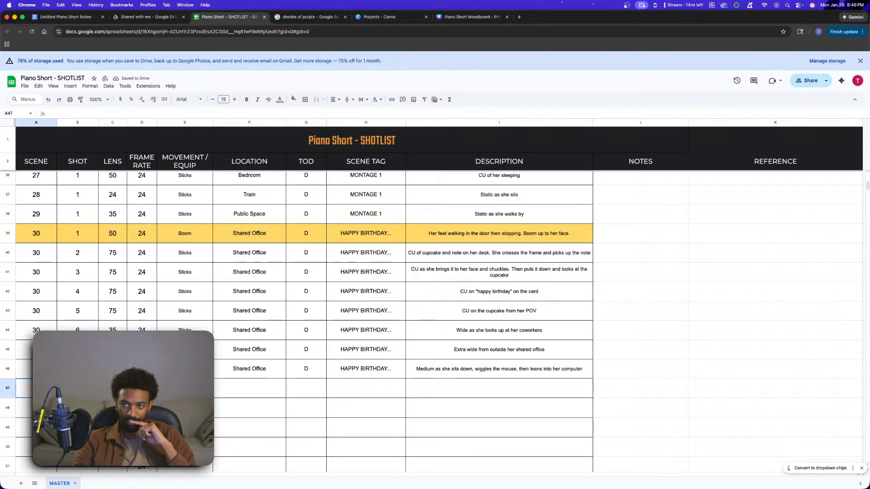
{"action": "type", "text": "3"}
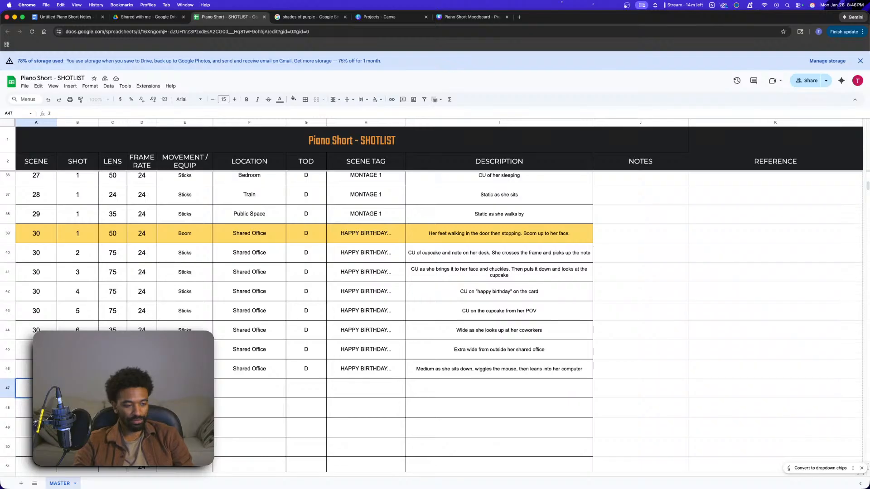
{"action": "type", "text": "1"}
{"action": "key", "text": "Tab"}
{"action": "key", "text": "Tab"}
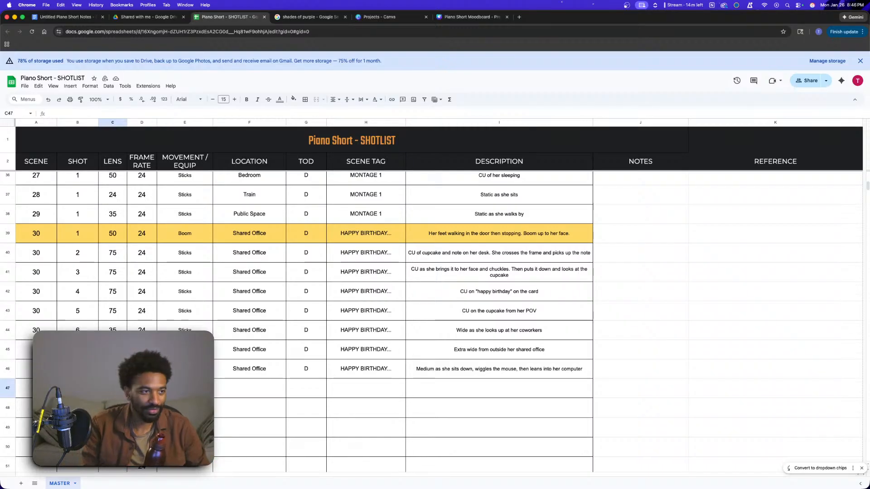
- Review the shot list entries from the early MONTAGE 1 scenes through the scene 30 HAPPY BIRTHDAY... shots
{"action": "scroll", "coordinate": [154, 317], "scroll_direction": "down", "scroll_amount": 10}
{"action": "scroll", "coordinate": [375, 367], "scroll_direction": "up", "scroll_amount": 3}
{"action": "scroll", "coordinate": [375, 367], "scroll_direction": "up", "scroll_amount": 2}
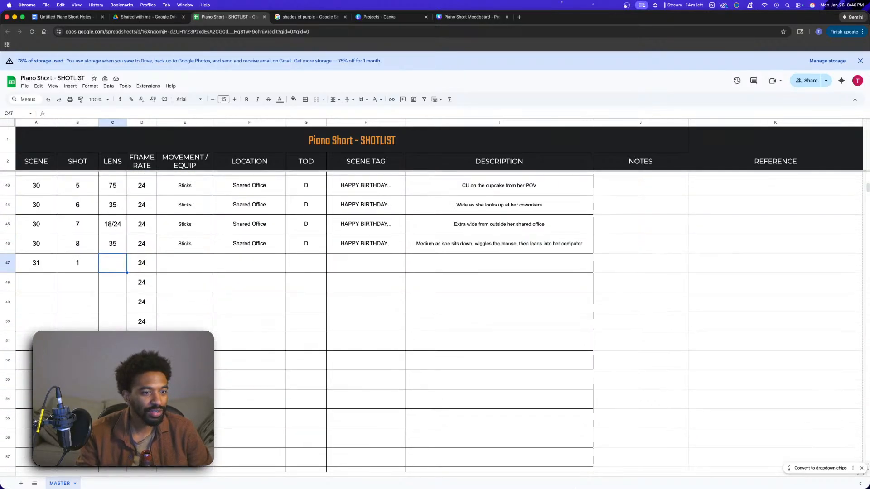
{"action": "mouse_move", "coordinate": [655, 479]}
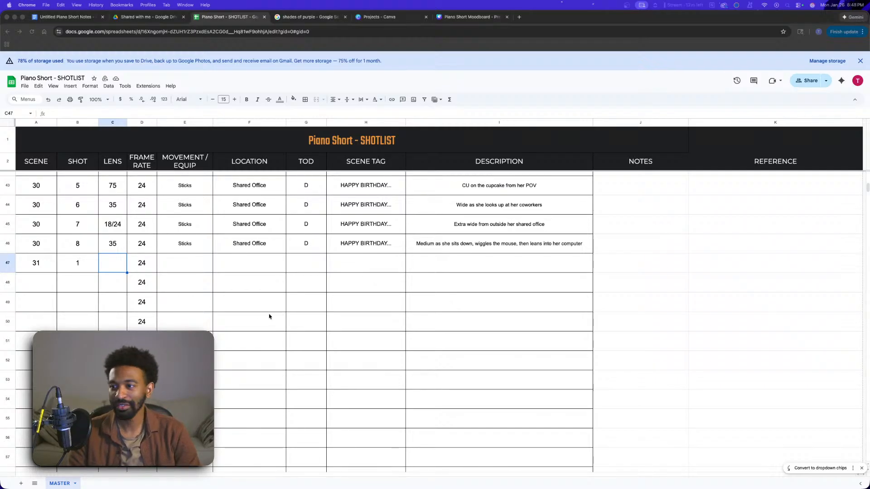
{"action": "scroll", "coordinate": [259, 324], "scroll_direction": "up", "scroll_amount": 1}
{"action": "scroll", "coordinate": [250, 334], "scroll_direction": "up", "scroll_amount": 12}
{"action": "scroll", "coordinate": [245, 338], "scroll_direction": "down", "scroll_amount": 5}
{"action": "scroll", "coordinate": [245, 338], "scroll_direction": "down", "scroll_amount": 5}
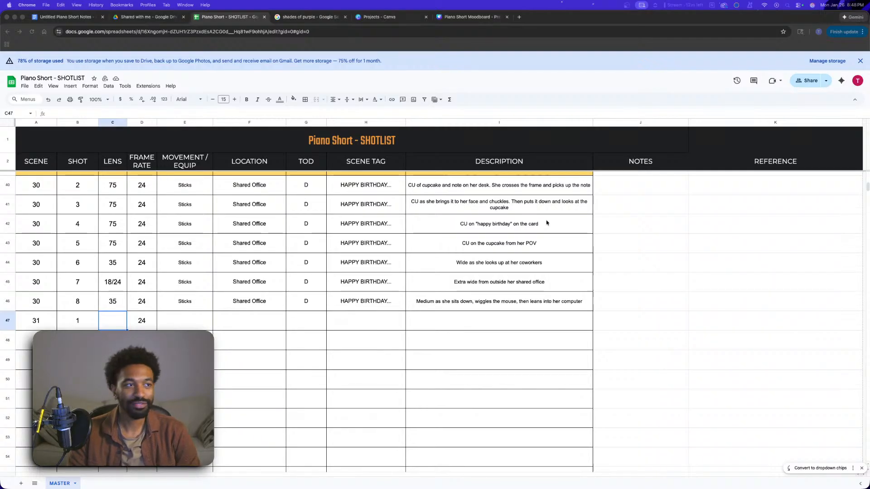
{"action": "scroll", "coordinate": [78, 262], "scroll_direction": "up", "scroll_amount": 10}
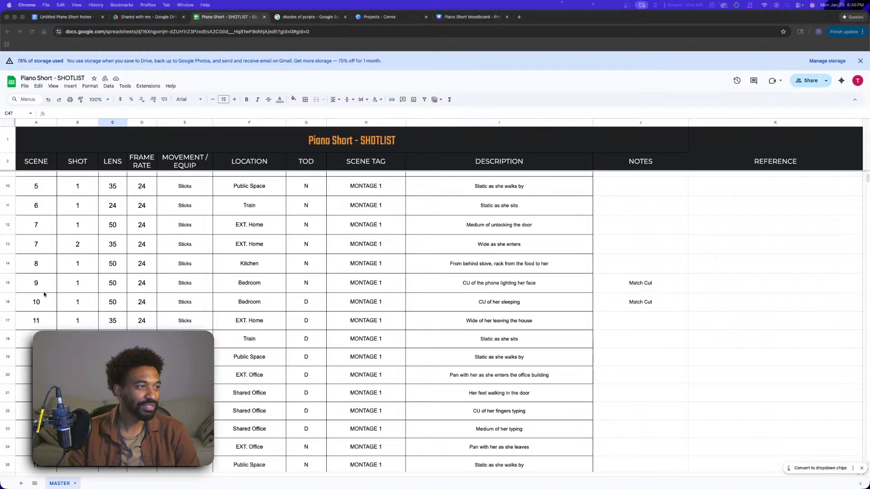
{"action": "scroll", "coordinate": [392, 236], "scroll_direction": "down", "scroll_amount": 5}
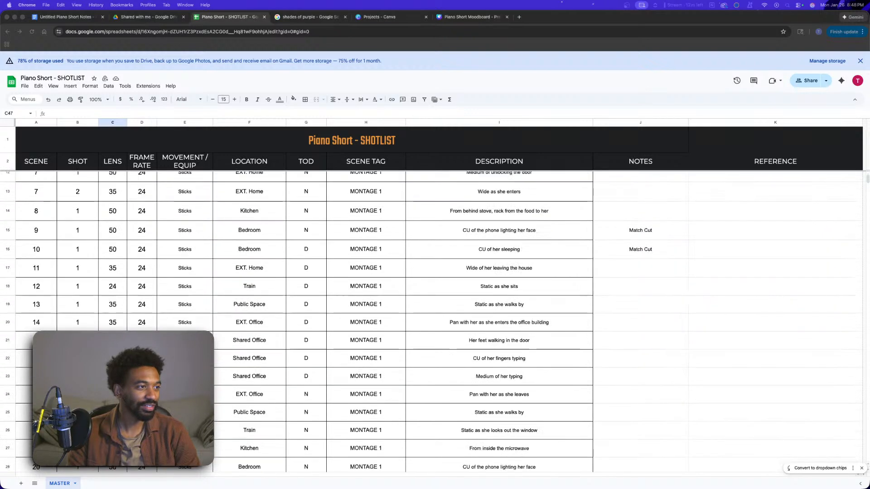
- Reread the MONTAGE 1 shots from scene 6 onward, checking lenses, locations and descriptions down to the unfinished scene 31 row
{"action": "scroll", "coordinate": [150, 315], "scroll_direction": "down", "scroll_amount": 8}
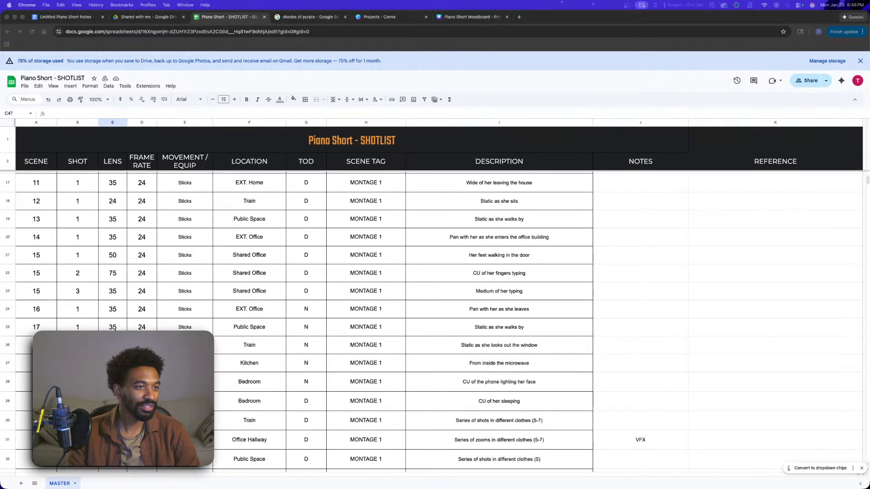
{"action": "scroll", "coordinate": [150, 315], "scroll_direction": "up", "scroll_amount": 12}
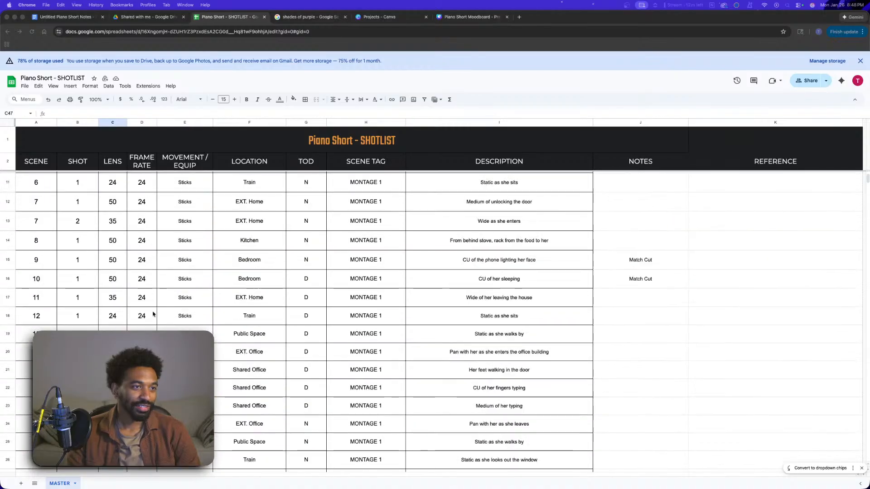
{"action": "scroll", "coordinate": [243, 307], "scroll_direction": "down", "scroll_amount": 8}
{"action": "scroll", "coordinate": [243, 307], "scroll_direction": "down", "scroll_amount": 12}
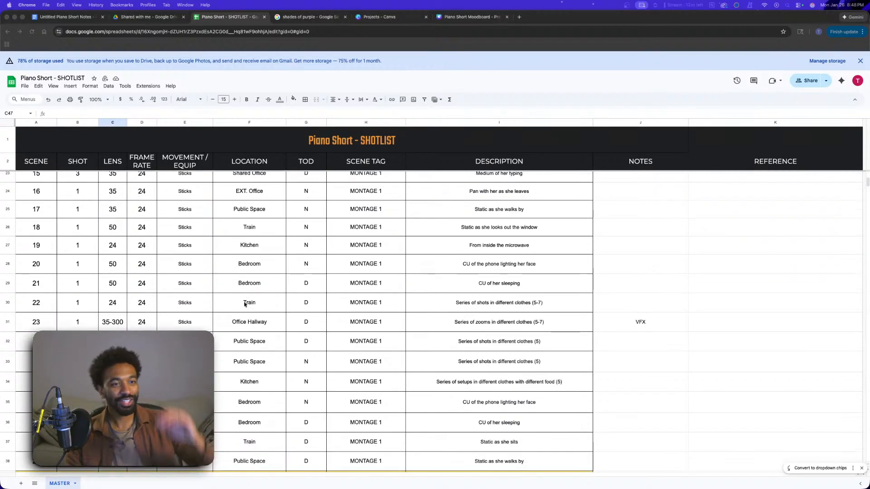
{"action": "scroll", "coordinate": [226, 302], "scroll_direction": "up", "scroll_amount": 1}
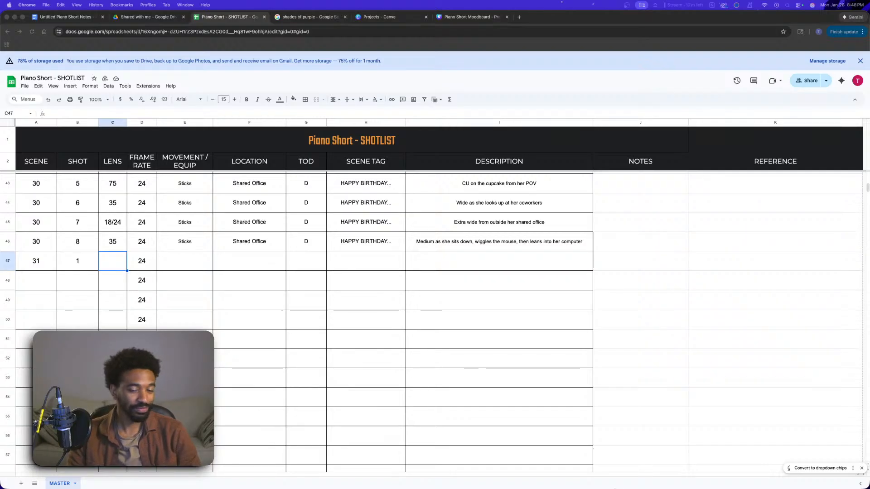
{"action": "mouse_move", "coordinate": [620, 473]}
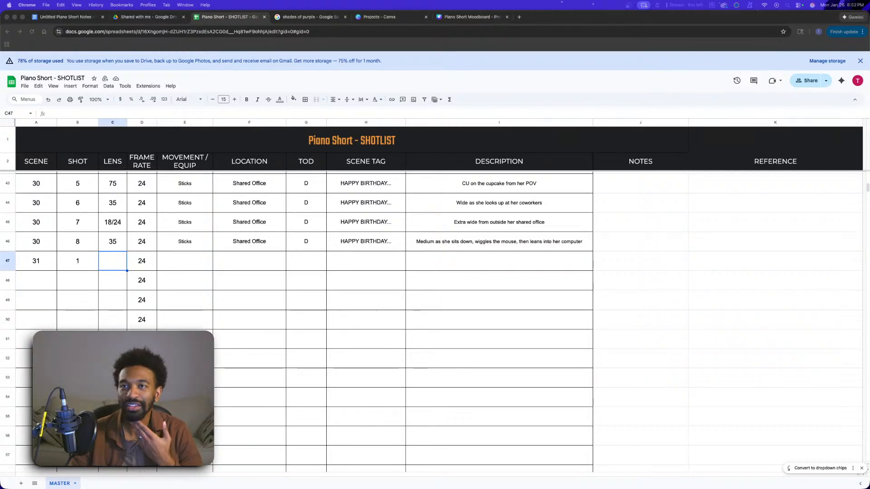
{"action": "mouse_move", "coordinate": [355, 476]}
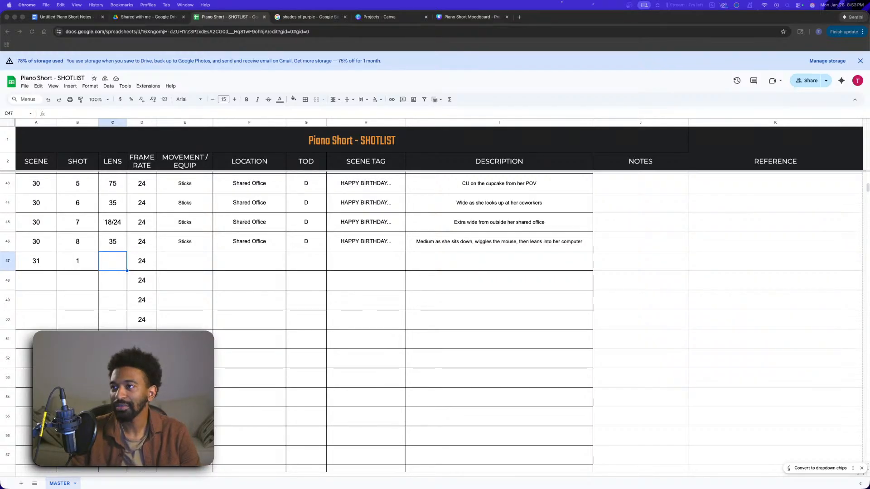
{"action": "key", "text": "ctrl+Right"}
{"action": "key", "text": "ctrl+Left"}
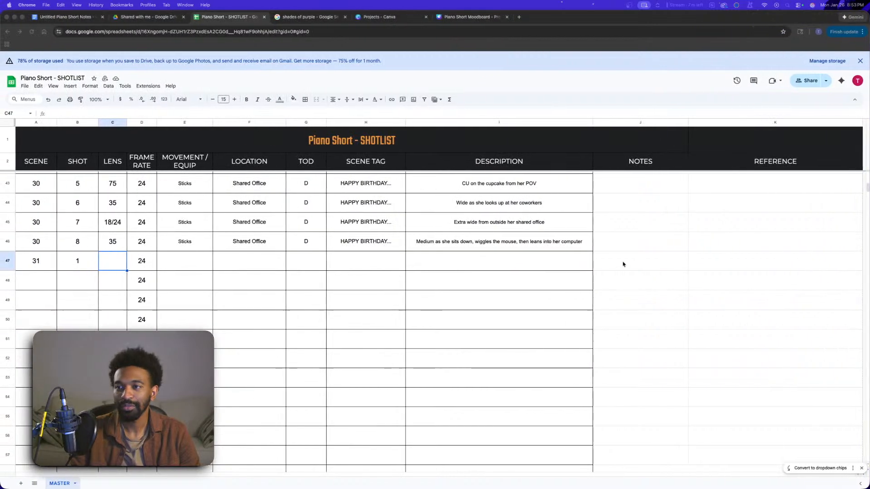
{"action": "left_click", "coordinate": [386, 265]}
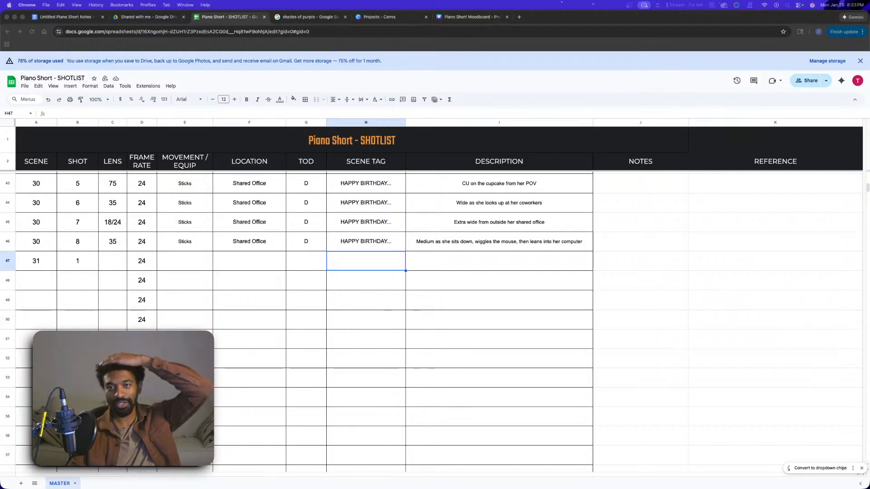
- Examine the MONTAGE 1 rows around the scene 17 Public Space and scene 18 Train shots, and return to the scene 31 row
{"action": "scroll", "coordinate": [220, 300], "scroll_direction": "up", "scroll_amount": 10}
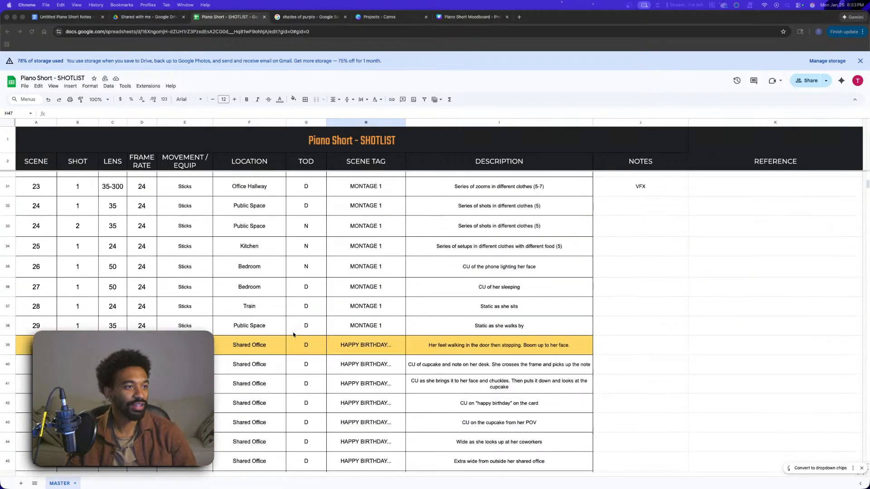
{"action": "scroll", "coordinate": [268, 320], "scroll_direction": "up", "scroll_amount": 2}
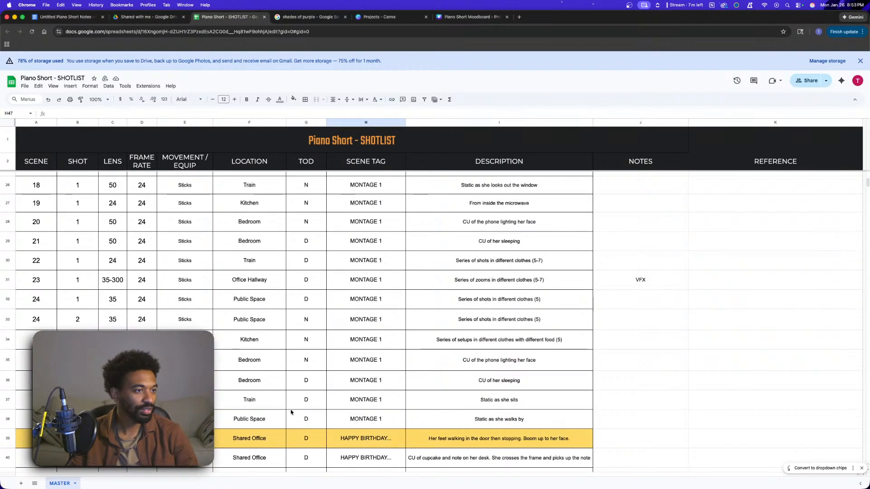
{"action": "scroll", "coordinate": [262, 350], "scroll_direction": "up", "scroll_amount": 6}
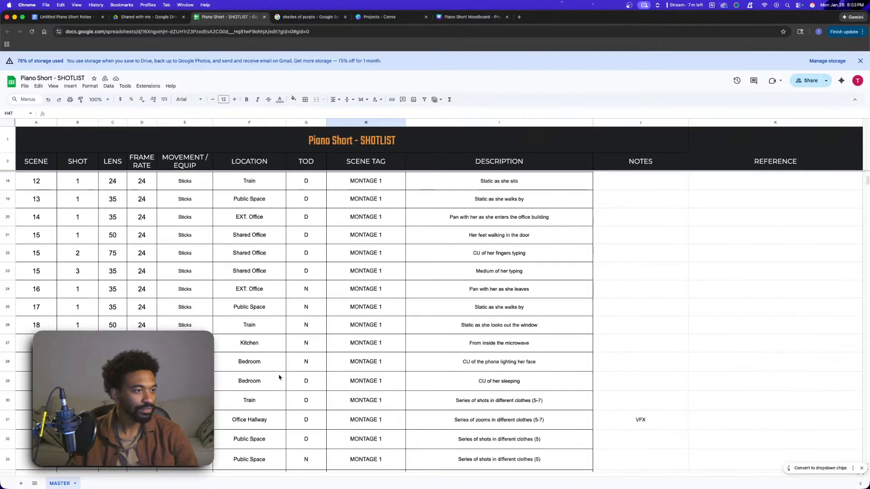
{"action": "scroll", "coordinate": [284, 392], "scroll_direction": "up", "scroll_amount": 1}
{"action": "left_click", "coordinate": [369, 332]}
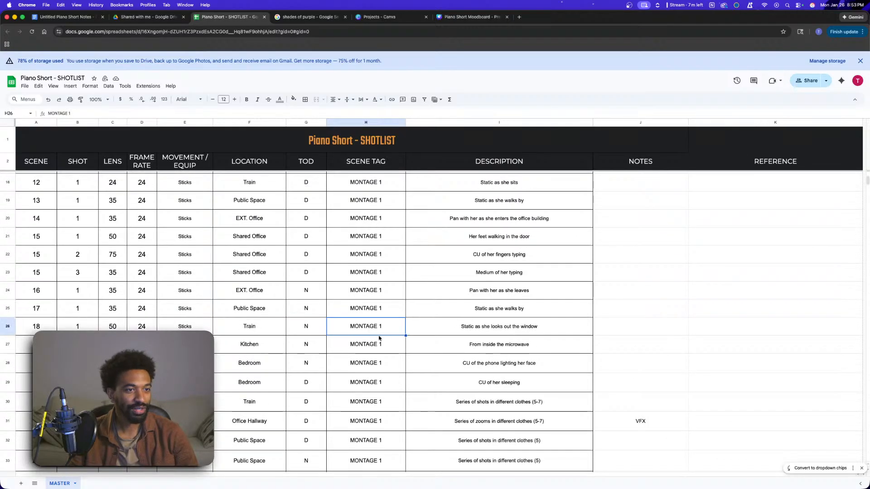
{"action": "left_click", "coordinate": [487, 325]}
{"action": "scroll", "coordinate": [471, 342], "scroll_direction": "down", "scroll_amount": 1}
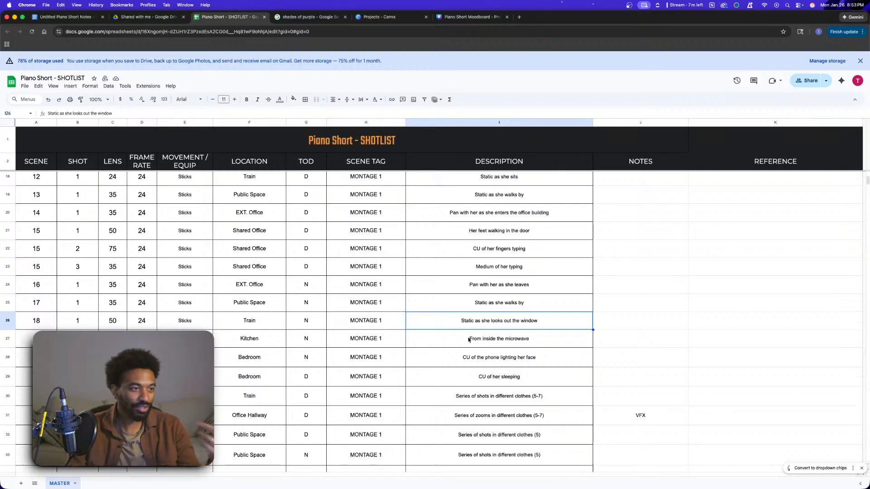
{"action": "scroll", "coordinate": [269, 349], "scroll_direction": "up", "scroll_amount": 4}
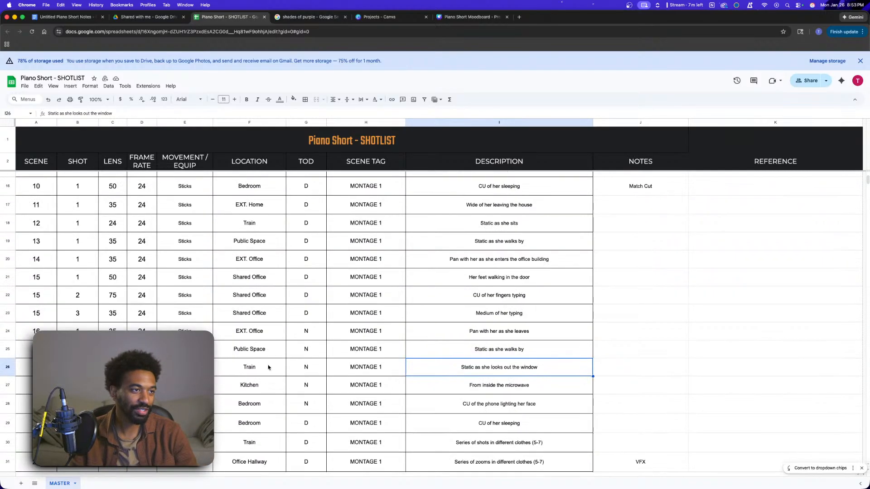
{"action": "left_click", "coordinate": [255, 367]}
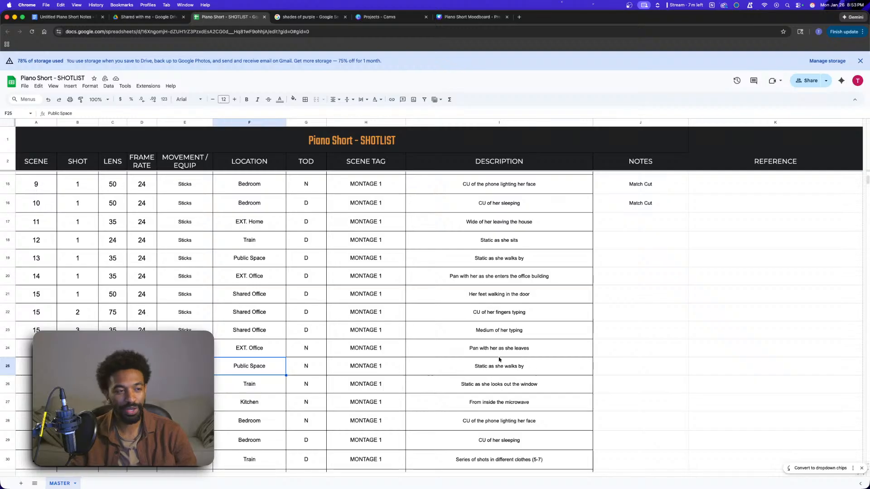
{"action": "scroll", "coordinate": [466, 357], "scroll_direction": "down", "scroll_amount": 3}
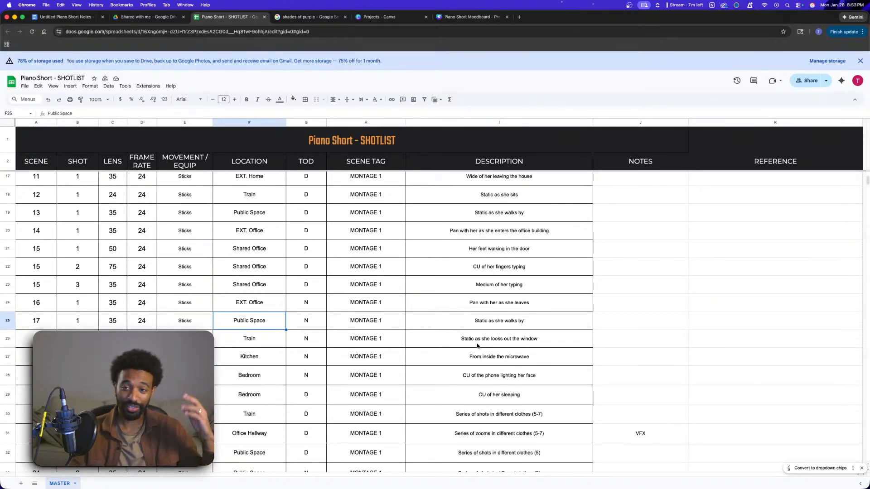
{"action": "scroll", "coordinate": [392, 358], "scroll_direction": "up", "scroll_amount": 3}
{"action": "scroll", "coordinate": [451, 372], "scroll_direction": "down", "scroll_amount": 7}
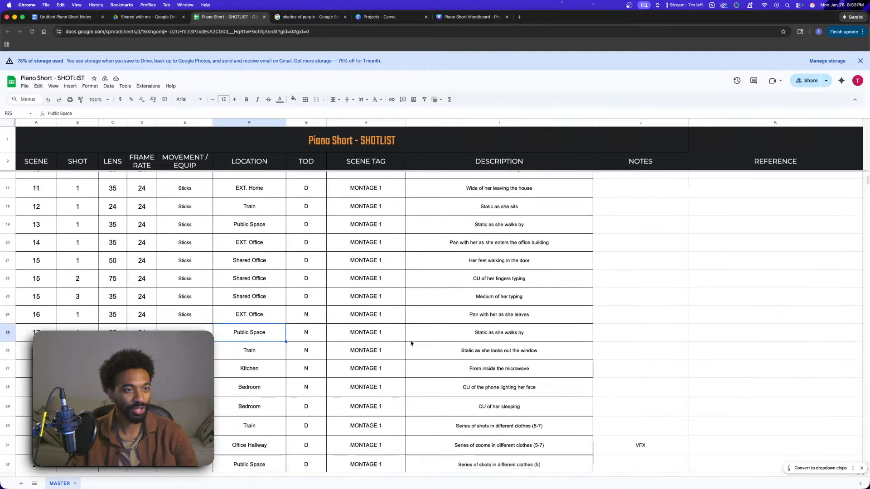
{"action": "scroll", "coordinate": [411, 341], "scroll_direction": "down", "scroll_amount": 3}
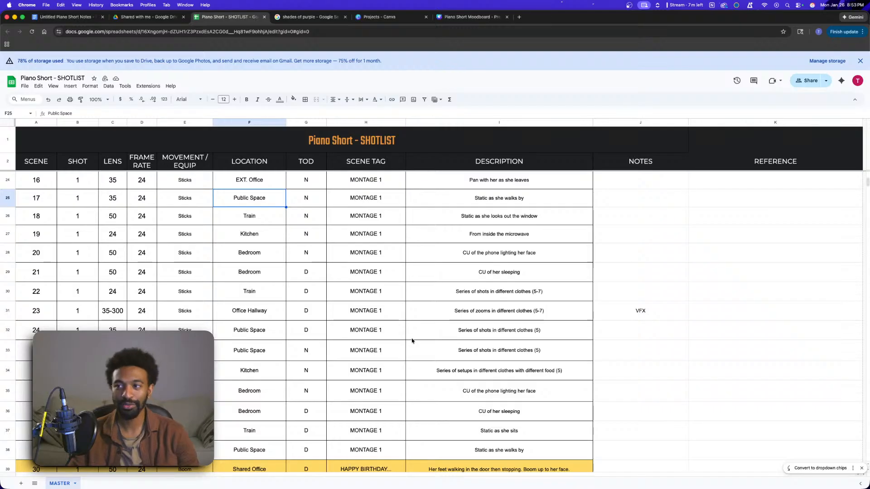
{"action": "scroll", "coordinate": [412, 340], "scroll_direction": "down", "scroll_amount": 15}
{"action": "scroll", "coordinate": [411, 340], "scroll_direction": "down", "scroll_amount": 3}
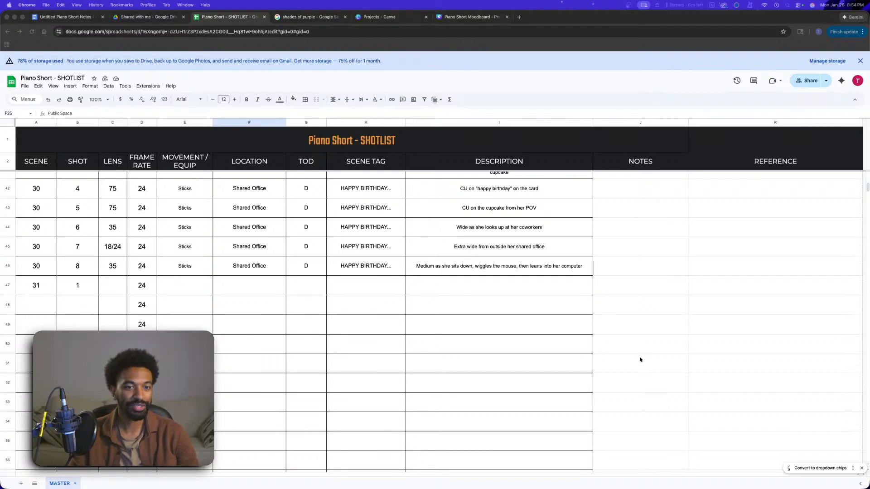
{"action": "scroll", "coordinate": [229, 335], "scroll_direction": "up", "scroll_amount": 3}
{"action": "scroll", "coordinate": [230, 342], "scroll_direction": "down", "scroll_amount": 5}
{"action": "scroll", "coordinate": [231, 346], "scroll_direction": "down", "scroll_amount": 1}
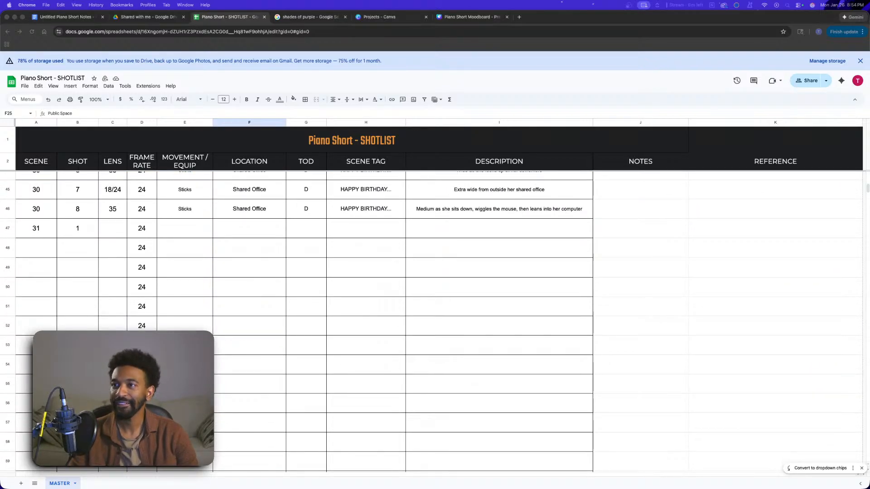
{"action": "key", "text": "F11"}
{"action": "key", "text": "F11"}
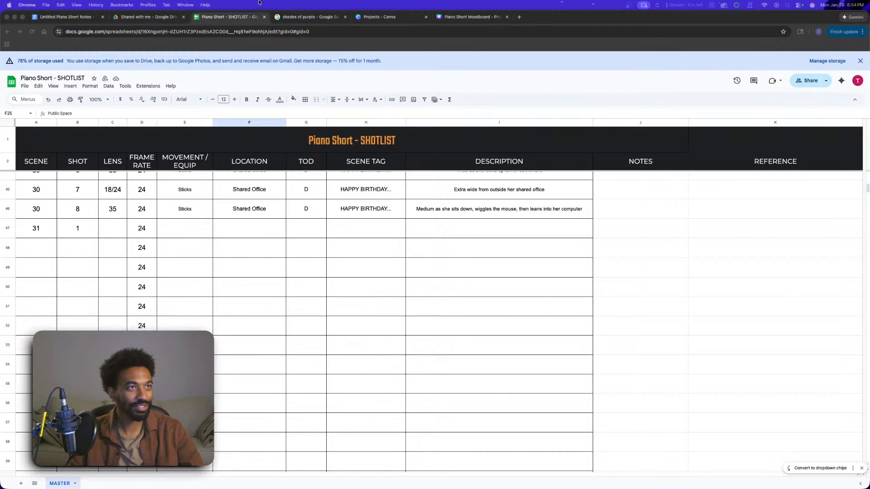
- Open YouTube in a new browser tab and search for "premature movie trailer 2014"
{"action": "left_click", "coordinate": [521, 18]}
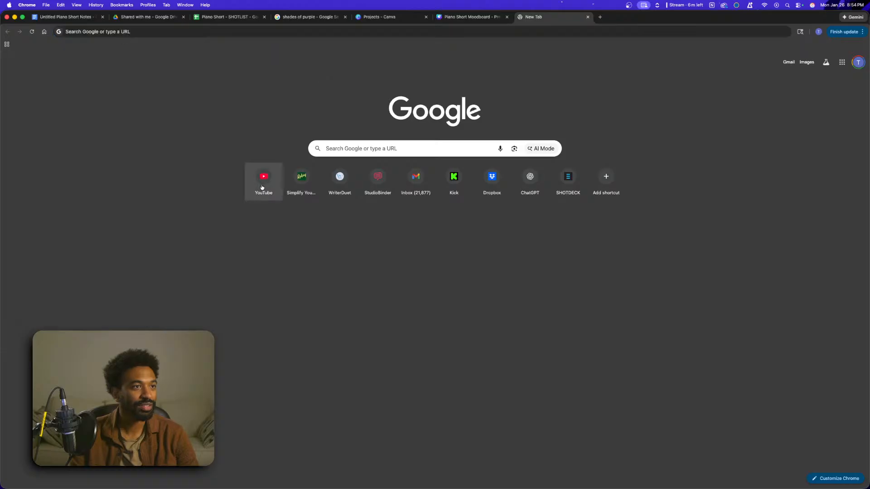
{"action": "left_click", "coordinate": [264, 181]}
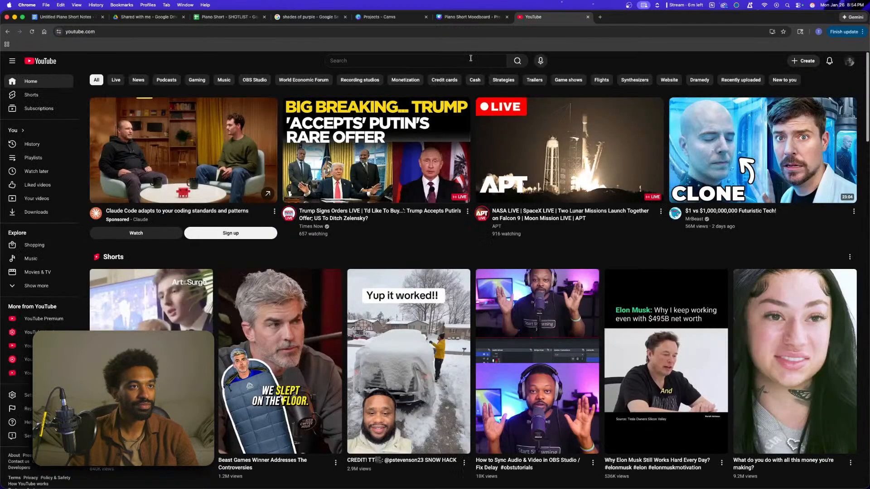
{"action": "left_click", "coordinate": [464, 58]}
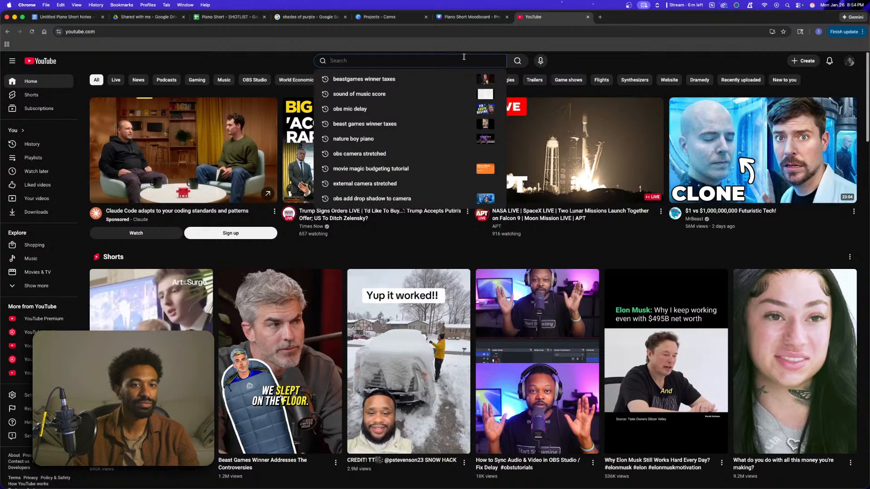
{"action": "type", "text": "premature movie"}
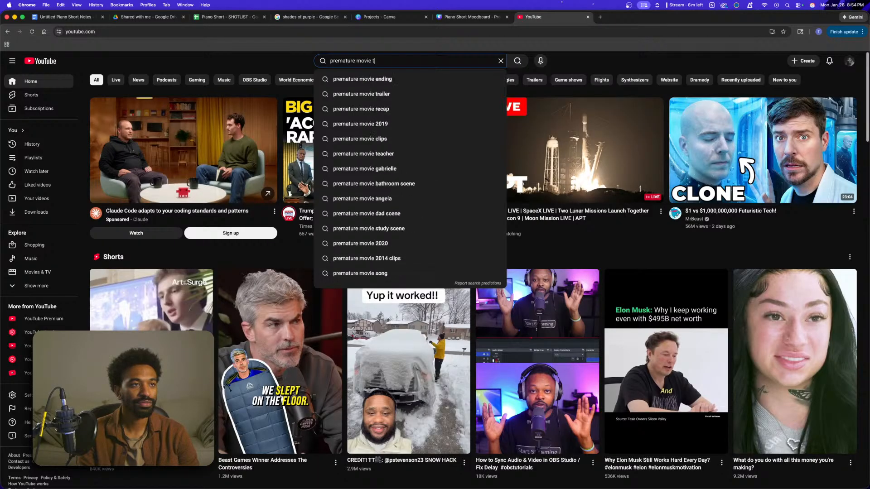
{"action": "type", "text": " trailer"}
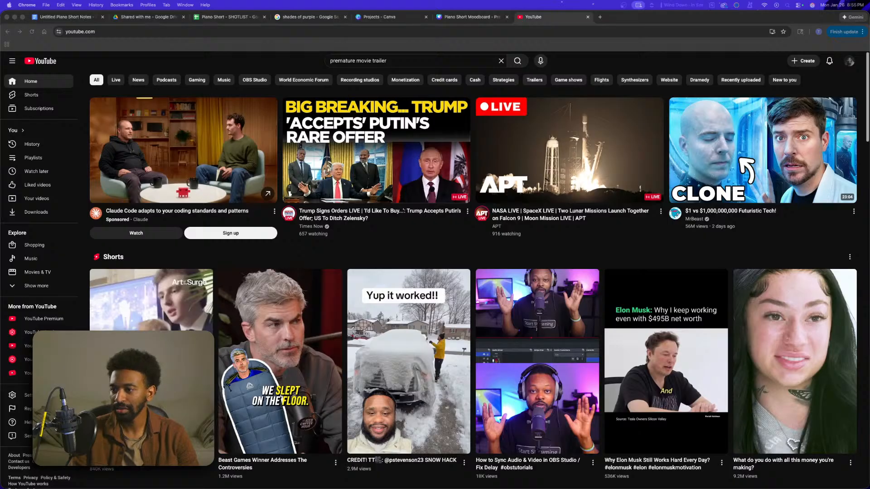
{"action": "left_click", "coordinate": [414, 60]}
{"action": "type", "text": "2014"}
{"action": "key", "text": "Return"}
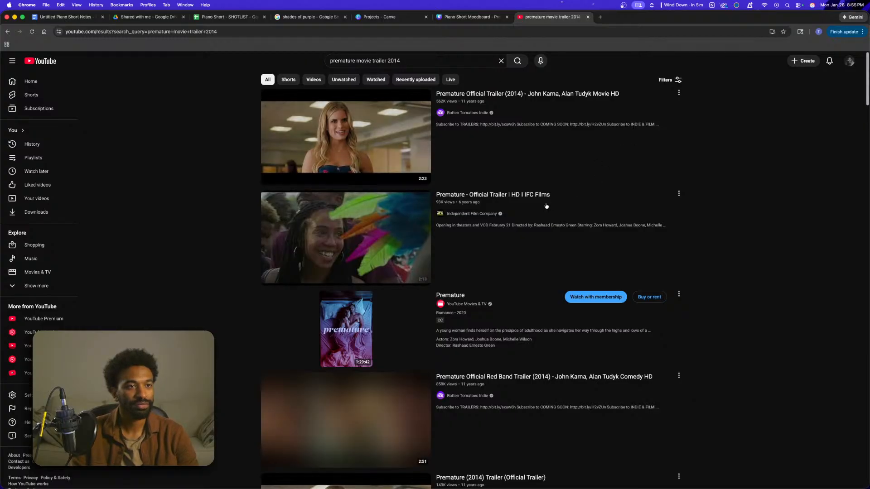
- Watch the "Premature Official Trailer (2014)" video, skipping the ad and opening the playback quality options
{"action": "left_click", "coordinate": [558, 94]}
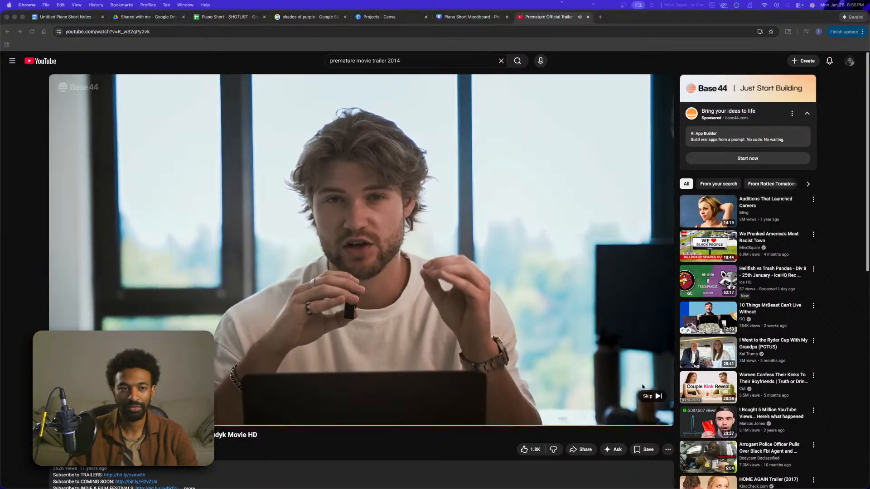
{"action": "left_click", "coordinate": [649, 395]}
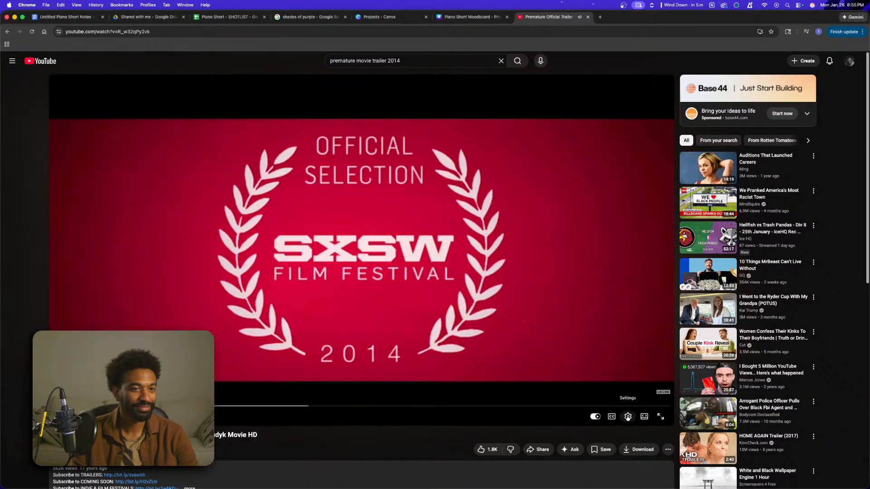
{"action": "left_click", "coordinate": [628, 416]}
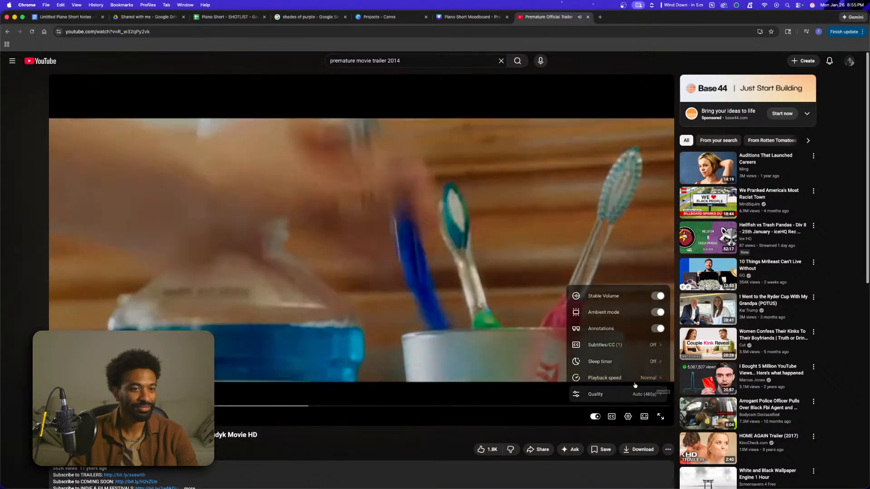
{"action": "left_click", "coordinate": [632, 394]}
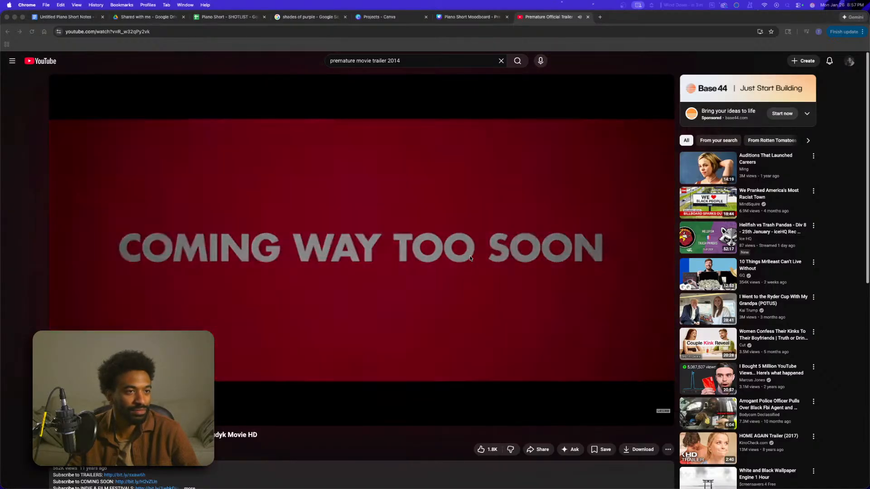
{"action": "left_click", "coordinate": [470, 256]}
{"action": "left_click", "coordinate": [470, 256]}
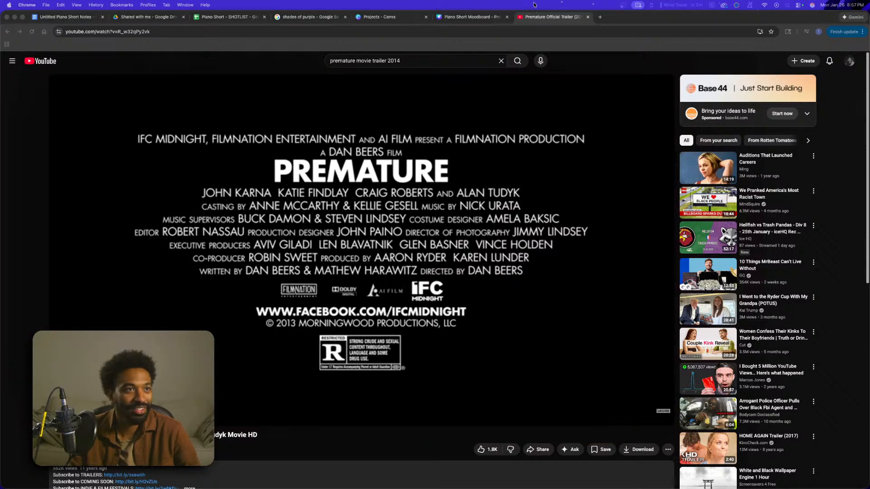
- Close the YouTube trailer tab and return to the empty rows below scene 31 in the Piano Short shot list
{"action": "left_click", "coordinate": [579, 21]}
{"action": "left_click", "coordinate": [587, 17]}
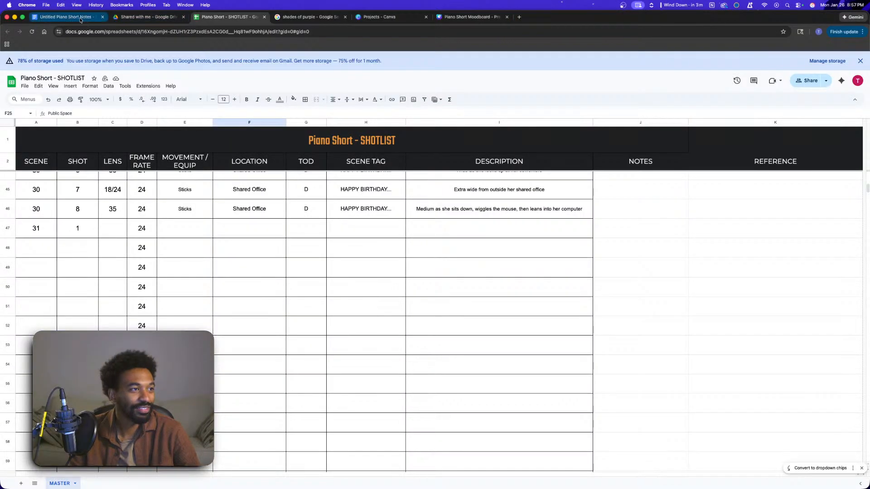
{"action": "left_click", "coordinate": [413, 313]}
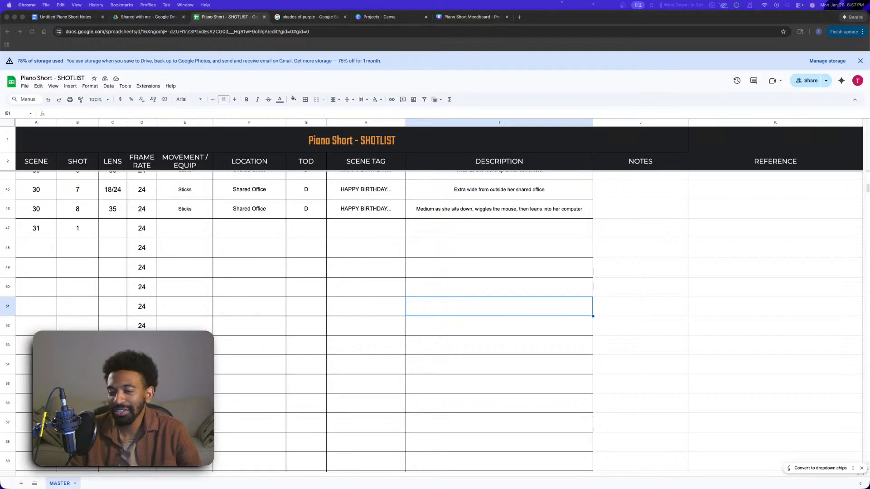
{"action": "left_click", "coordinate": [247, 243]}
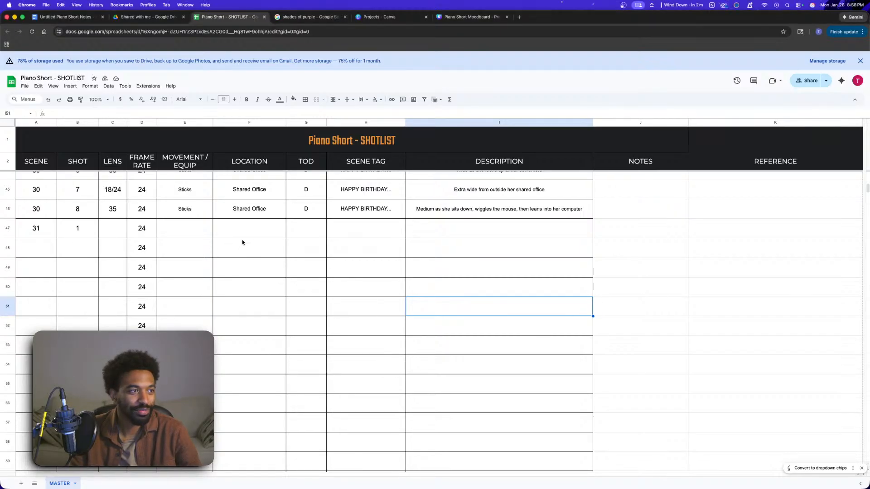
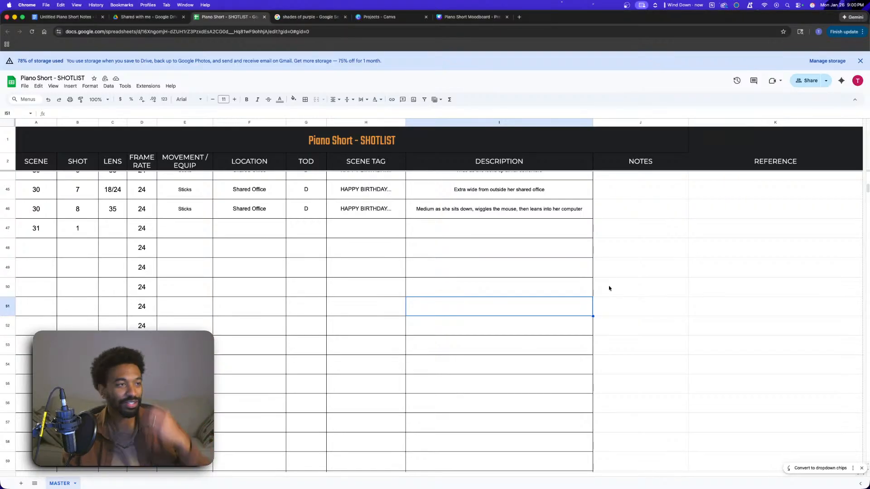
- Set scene 31 shot 1 to a 35 lens with Dolly/Steadi movement, matching the equipment wording used in the scene 1 rows
{"action": "left_click", "coordinate": [119, 232]}
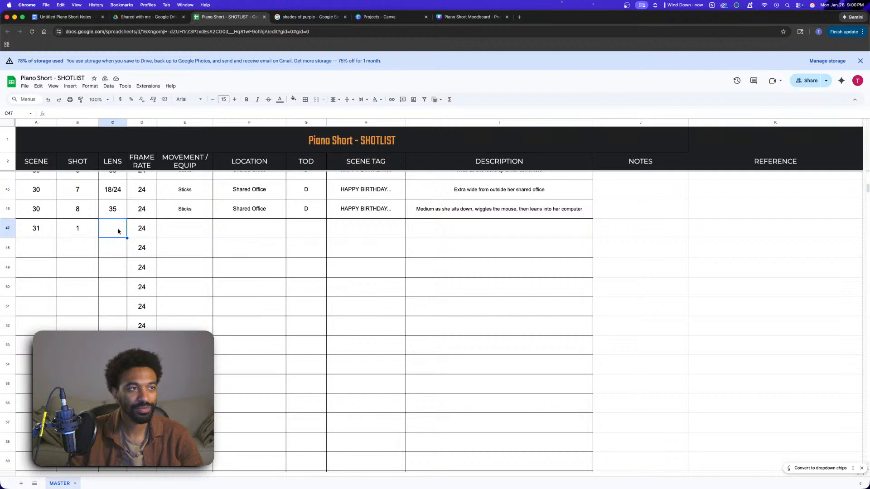
{"action": "double_click", "coordinate": [117, 232]}
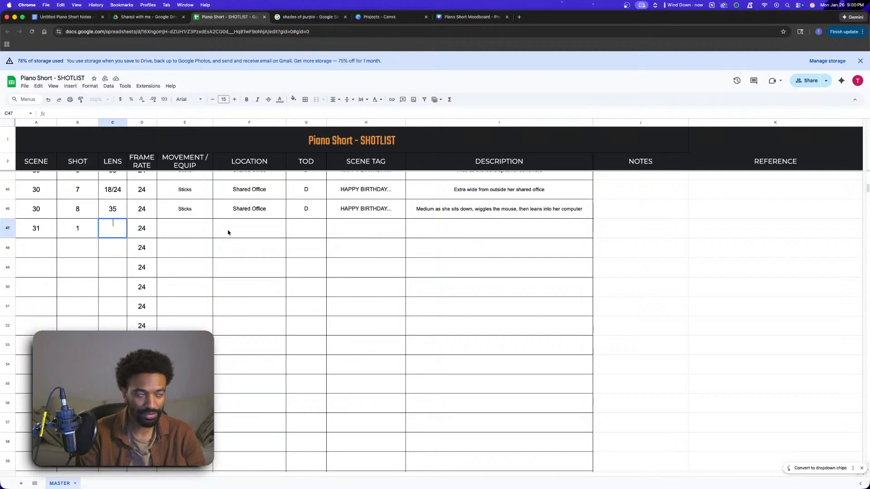
{"action": "scroll", "coordinate": [210, 272], "scroll_direction": "up", "scroll_amount": 15}
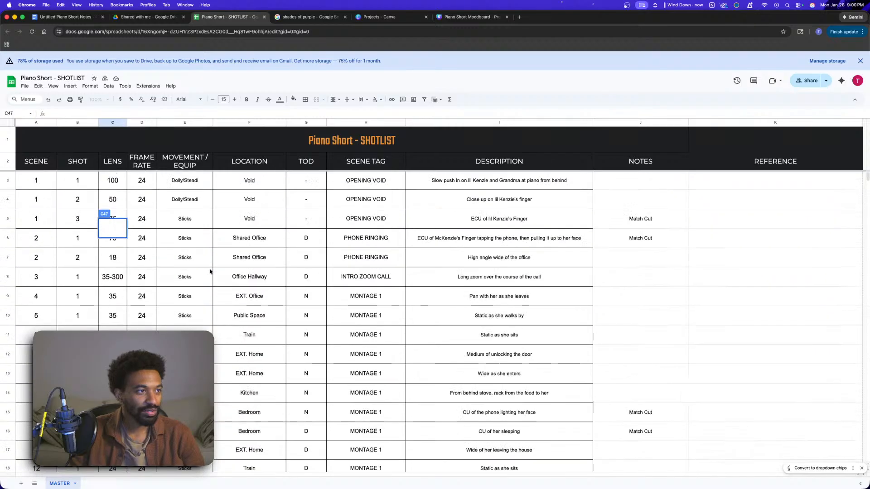
{"action": "left_click", "coordinate": [184, 205]}
{"action": "double_click", "coordinate": [186, 199]}
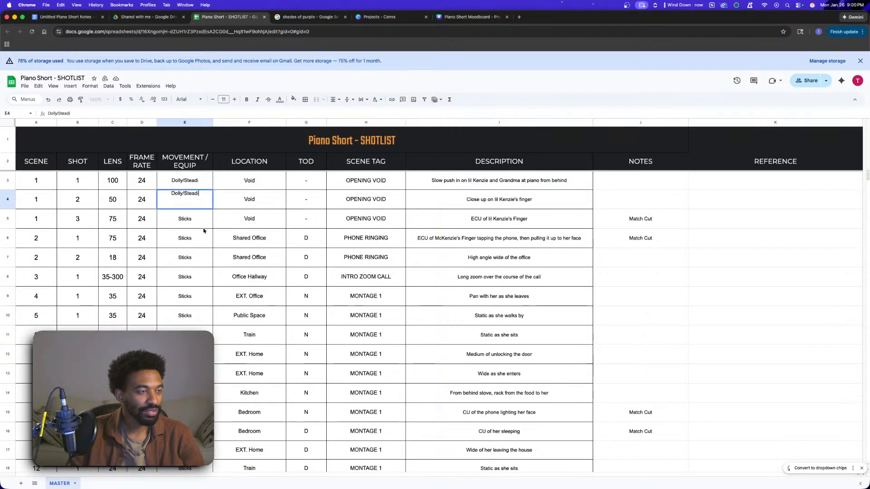
{"action": "scroll", "coordinate": [203, 229], "scroll_direction": "down", "scroll_amount": 13}
{"action": "left_click", "coordinate": [177, 280]}
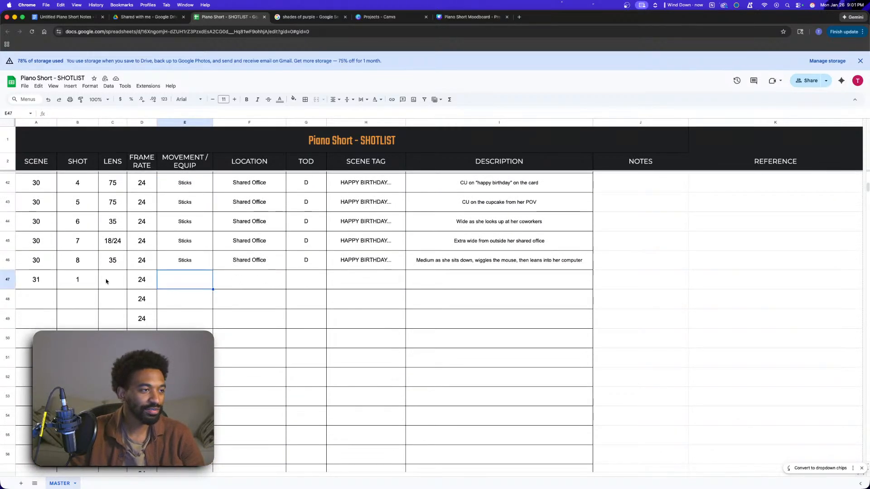
{"action": "left_click", "coordinate": [105, 281]}
{"action": "type", "text": "35"}
{"action": "left_click", "coordinate": [190, 279]}
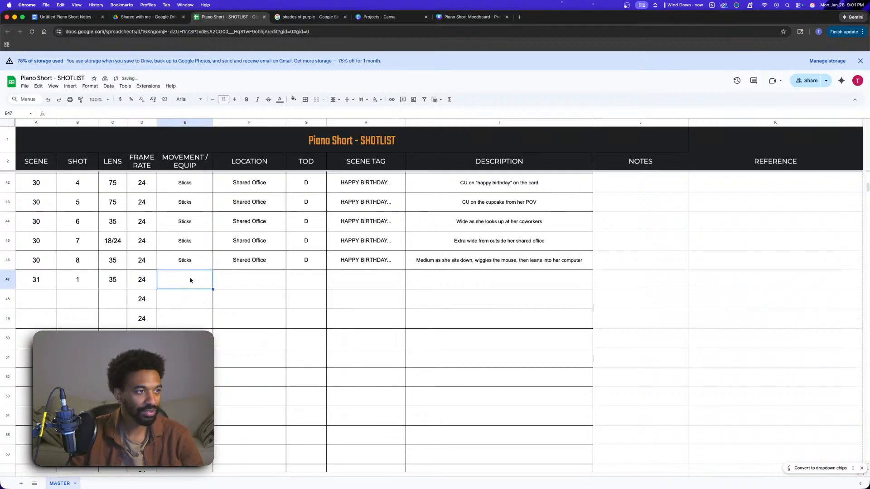
{"action": "type", "text": "Dolly/"}
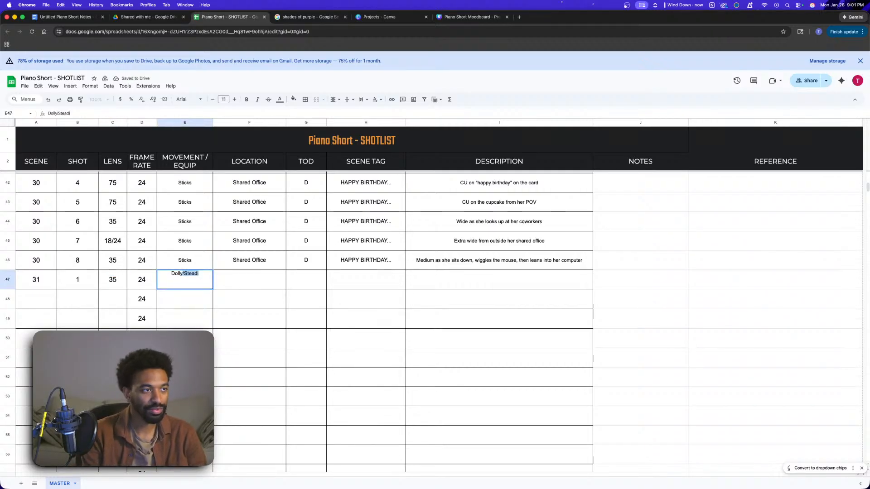
{"action": "key", "text": "Return"}
- Set scene 31 shot 1's location to Public Space, time of day to D and scene tag to PIANO STAREDOWN
{"action": "left_click", "coordinate": [254, 282]}
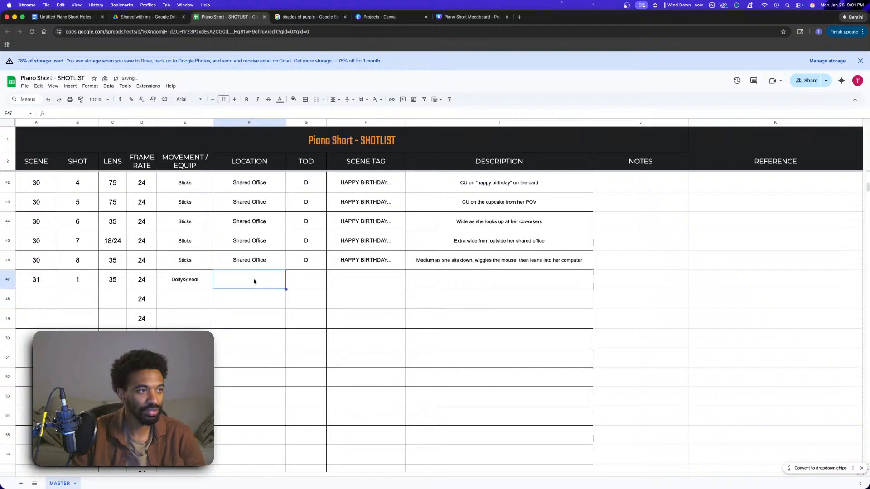
{"action": "type", "text": "Public Space"}
{"action": "key", "text": "Return"}
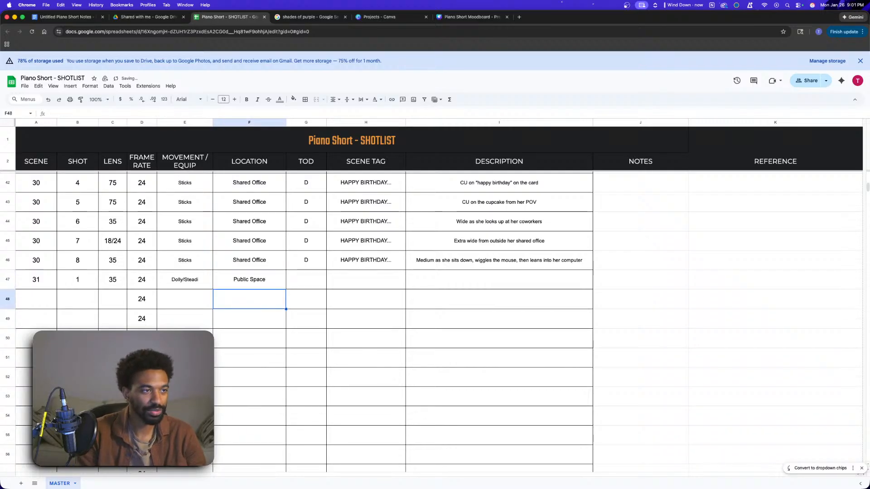
{"action": "left_click", "coordinate": [310, 272]}
{"action": "type", "text": "D"}
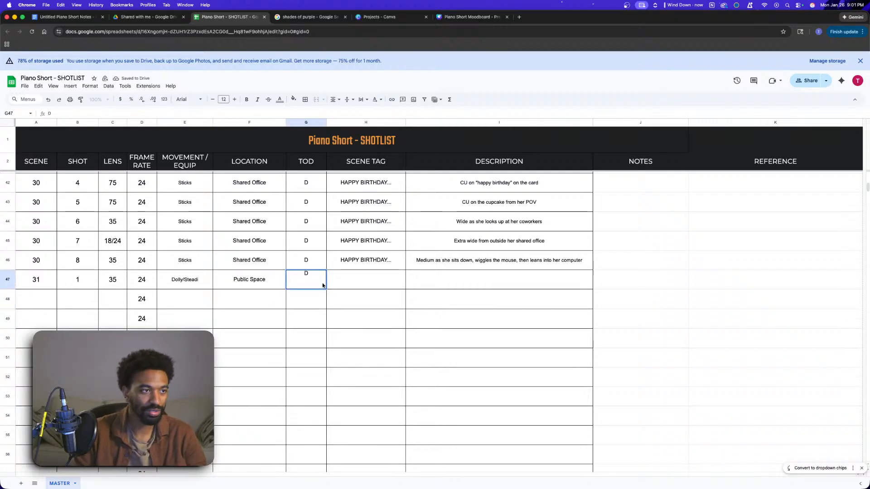
{"action": "left_click", "coordinate": [372, 284]}
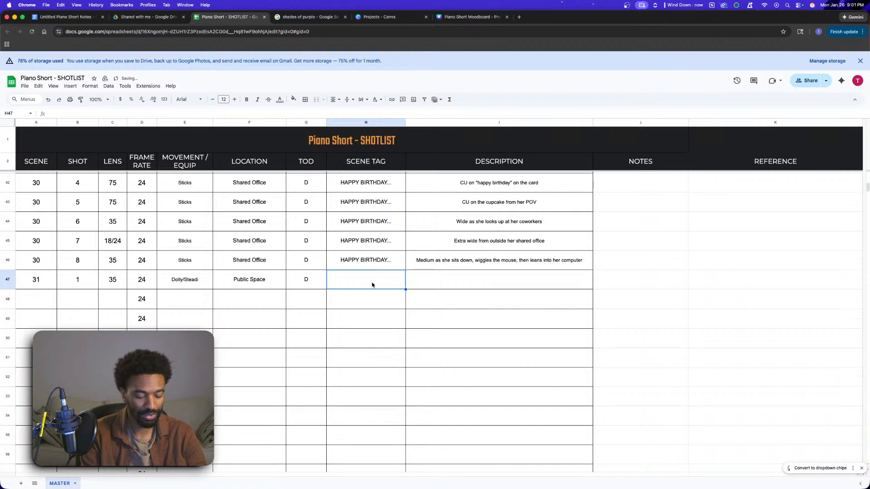
{"action": "type", "text": "PIANO "}
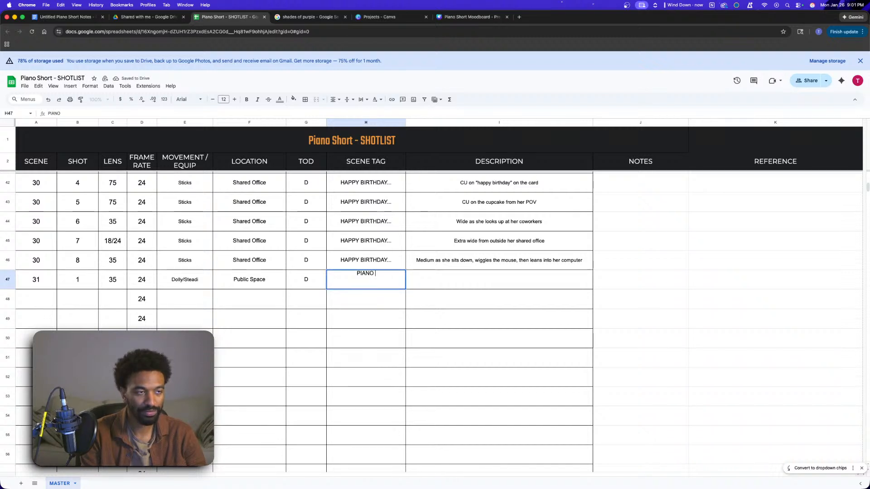
{"action": "type", "text": "STAREDOWN"}
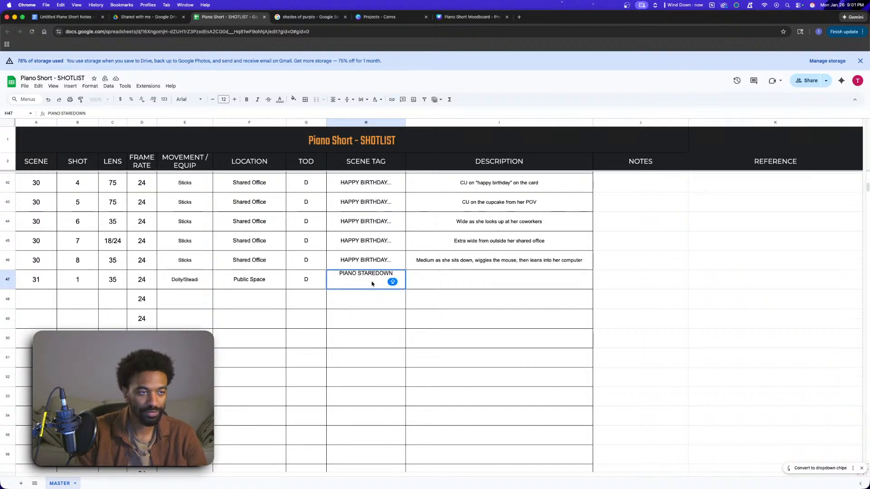
- Describe scene 31 shot 1 as "Push in on her as she eyes the piano"
{"action": "left_click", "coordinate": [512, 327]}
{"action": "left_click", "coordinate": [480, 282]}
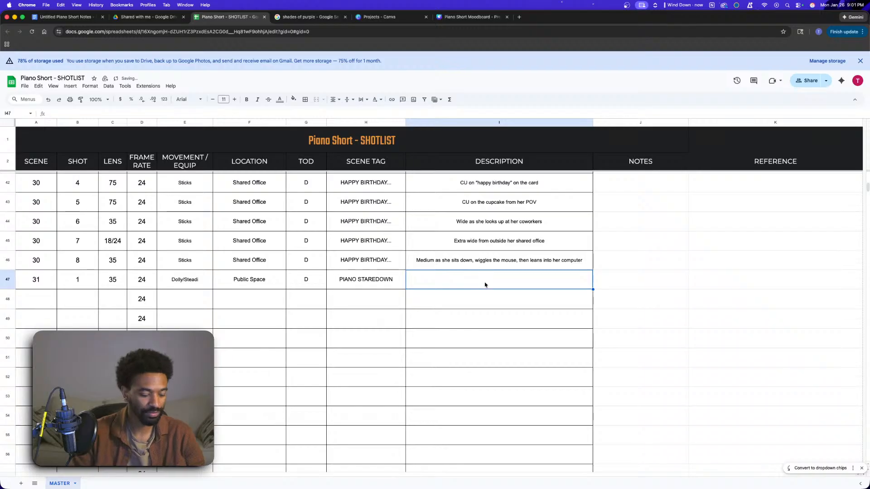
{"action": "type", "text": "Push in on her"}
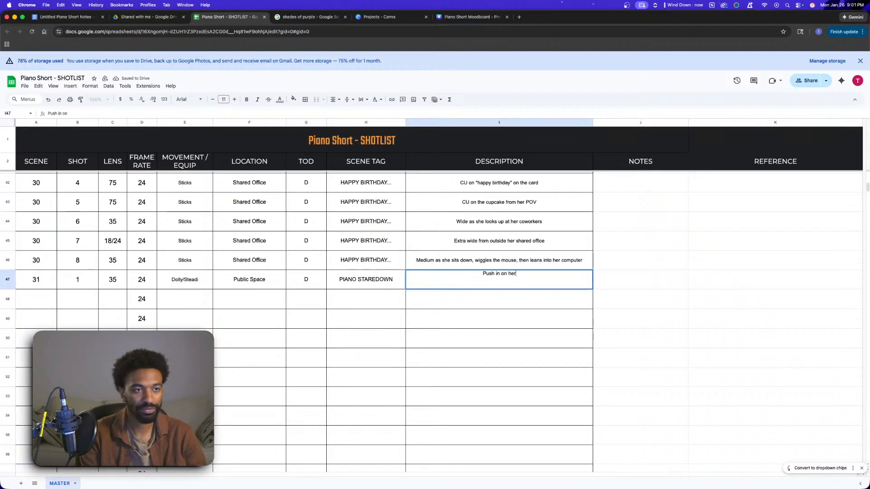
{"action": "type", "text": " as she eye"}
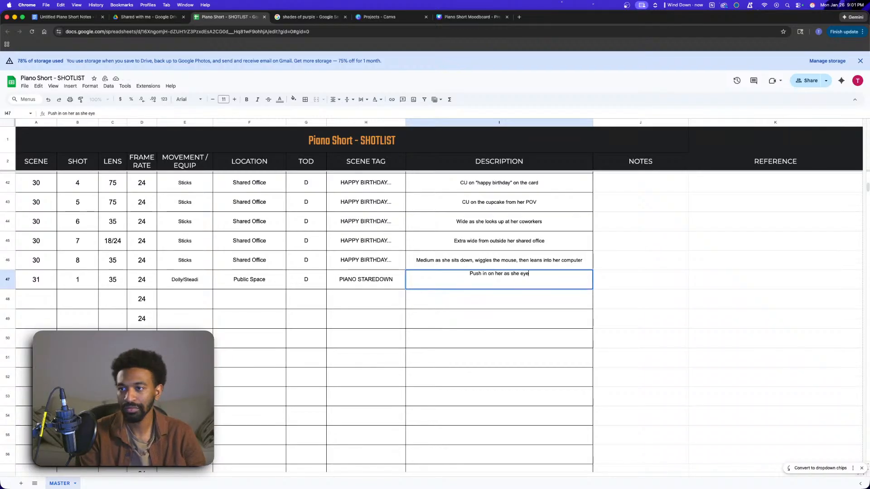
{"action": "type", "text": "s the piano"}
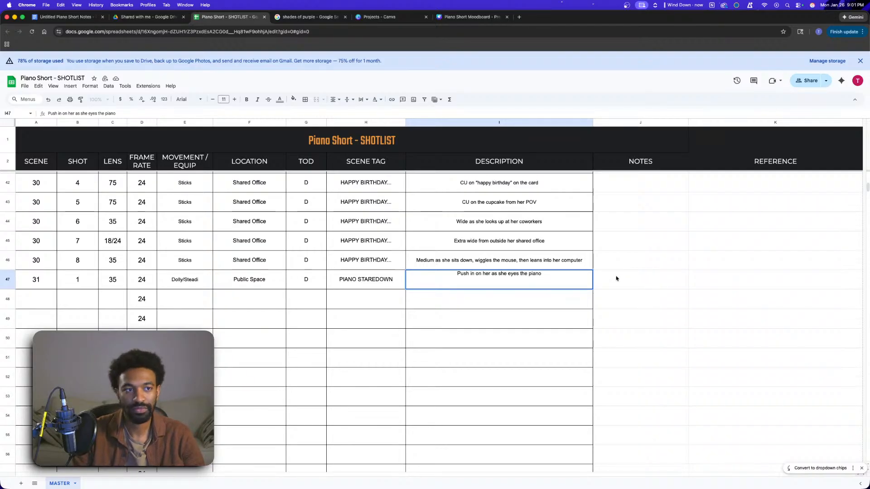
{"action": "left_click", "coordinate": [552, 301]}
{"action": "left_click", "coordinate": [557, 280]}
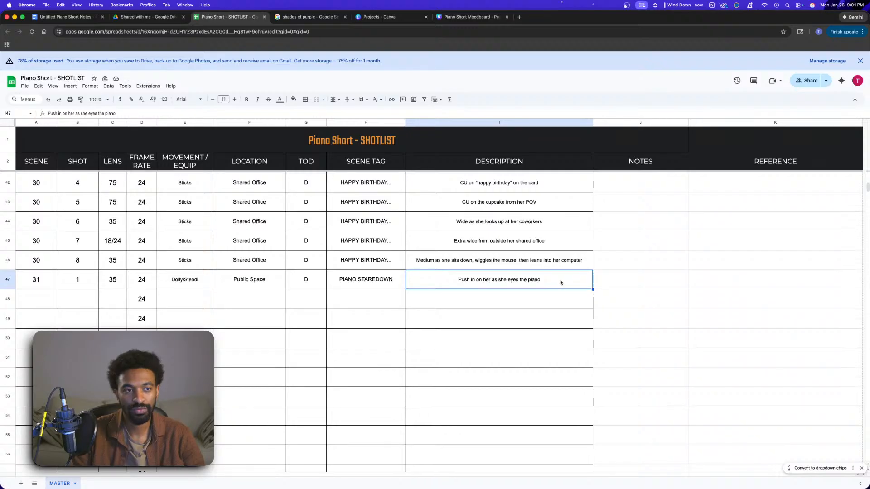
- Start another row below with scene 31, shot 1 and lens 35
{"action": "left_click", "coordinate": [42, 300]}
{"action": "left_click", "coordinate": [44, 281]}
{"action": "left_click", "coordinate": [37, 303]}
{"action": "type", "text": "31"}
{"action": "key", "text": "Tab"}
{"action": "type", "text": "1"}
{"action": "key", "text": "Tab"}
{"action": "type", "text": "35"}
- Copy the movement, location, time of day and scene tag from the first scene 31 row into the row below
{"action": "left_click", "coordinate": [163, 298]}
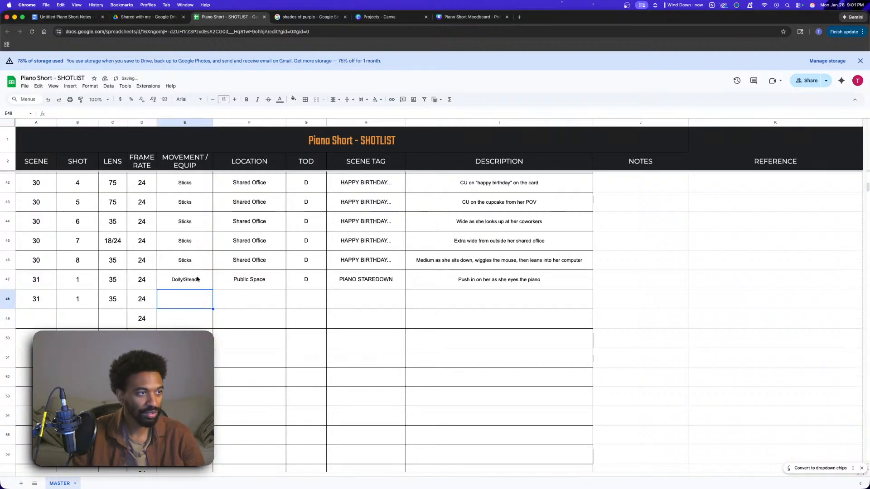
{"action": "left_click_drag", "start_coordinate": [194, 279], "coordinate": [353, 279]}
{"action": "key", "text": "cmd+c"}
{"action": "left_click", "coordinate": [208, 298]}
{"action": "key", "text": "cmd+v"}
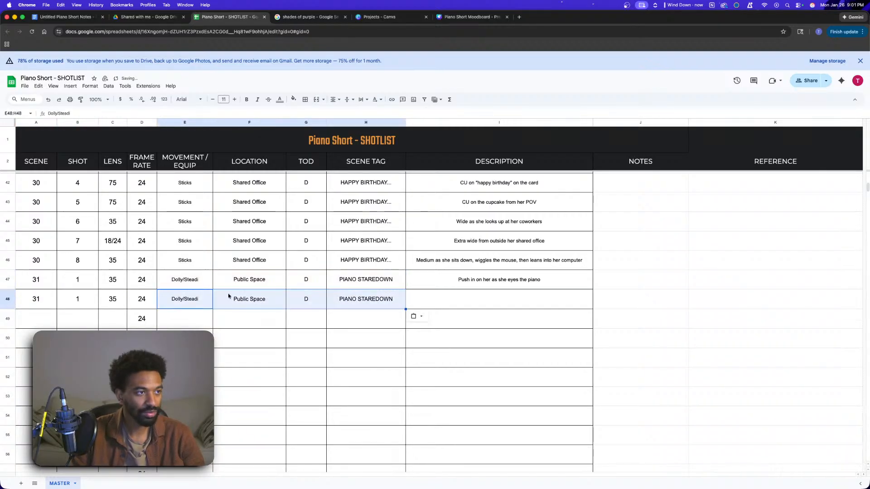
- Describe the second scene 31 row as "Push in on the piano" and change its shot number to 2
{"action": "left_click", "coordinate": [514, 301]}
{"action": "type", "text": "Push in"}
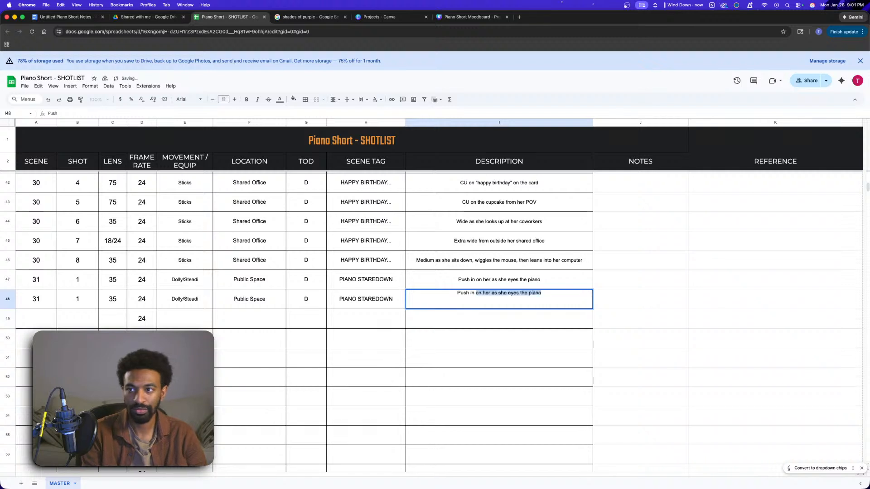
{"action": "type", "text": " on the piano"}
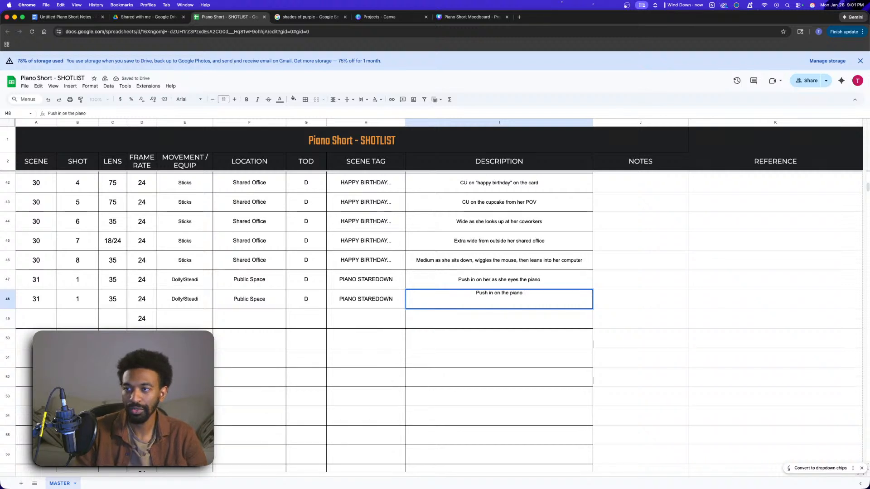
{"action": "left_click", "coordinate": [495, 359]}
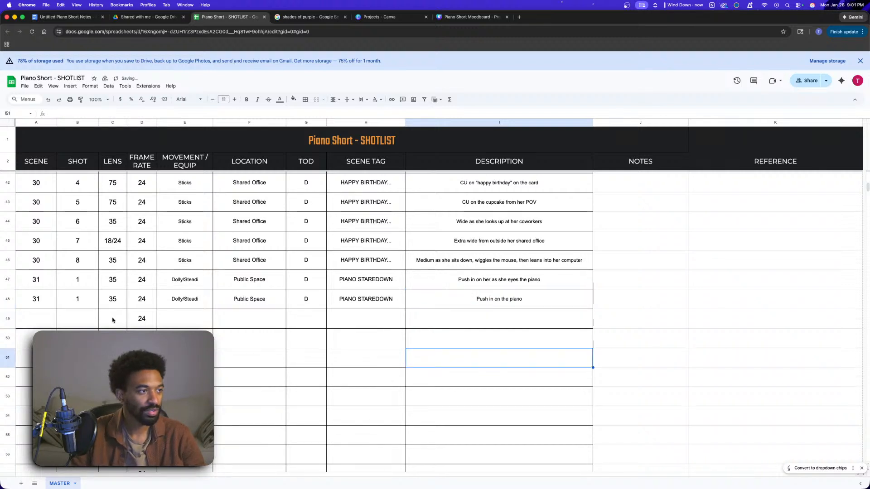
{"action": "left_click", "coordinate": [79, 298]}
{"action": "type", "text": "2"}
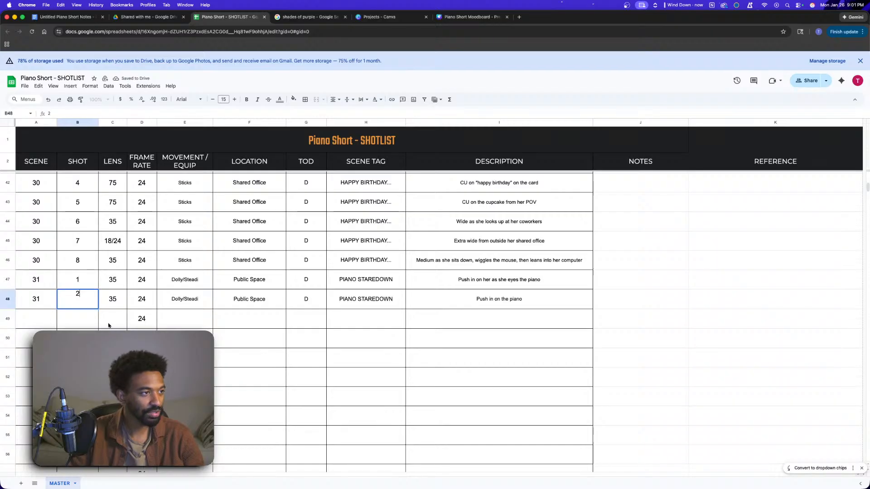
{"action": "key", "text": "Return"}
- Add shot 3 with lens 50 in the following row, repeating shot 2's movement, location, time of day and scene tag
{"action": "type", "text": "3"}
{"action": "key", "text": "Tab"}
{"action": "type", "text": "50"}
{"action": "left_click_drag", "start_coordinate": [183, 299], "coordinate": [406, 323]}
- Describe shot 3 as "Keep pushing in on her as she bates her cupcake"
{"action": "left_click", "coordinate": [493, 320]}
{"action": "type", "text": "Kee"}
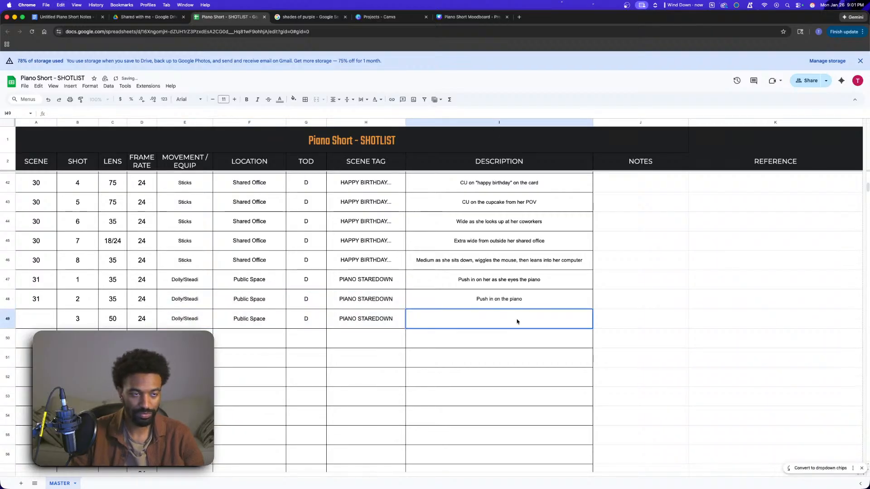
{"action": "type", "text": "p pus"}
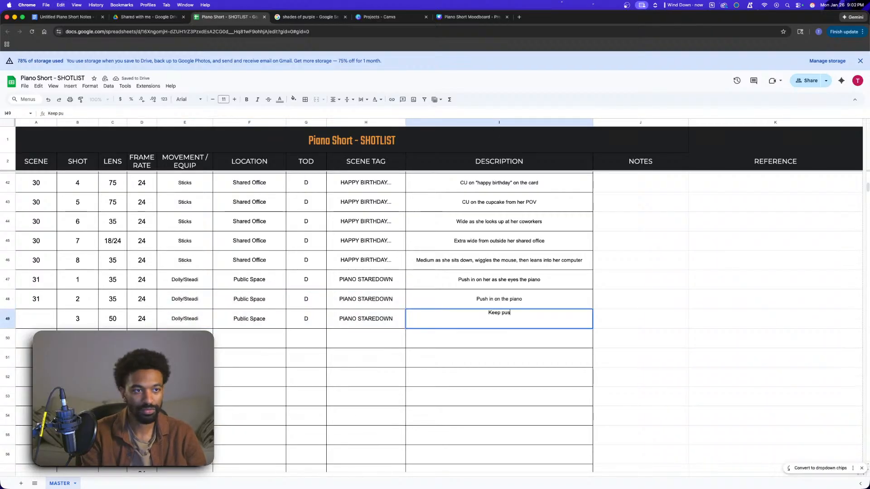
{"action": "type", "text": "gh"}
{"action": "key", "text": "BackSpace"}
{"action": "key", "text": "BackSpace"}
{"action": "type", "text": "hi"}
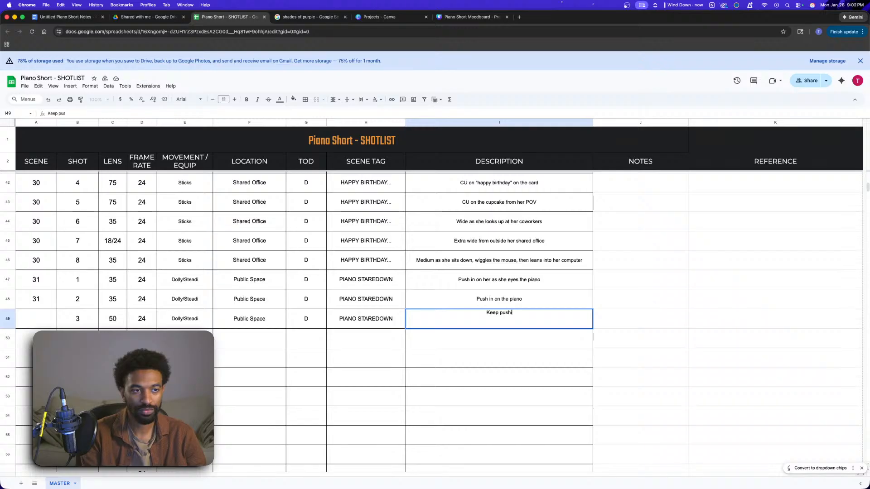
{"action": "type", "text": "ng in on her as sh"}
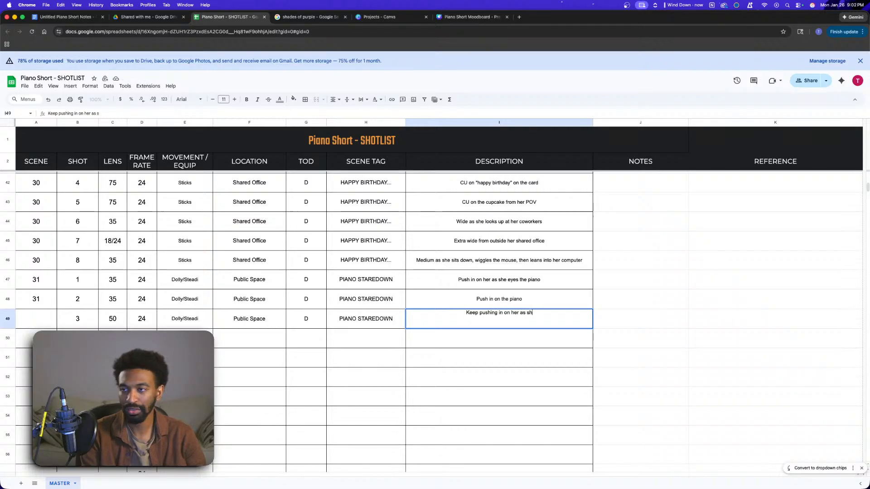
{"action": "type", "text": "e bate"}
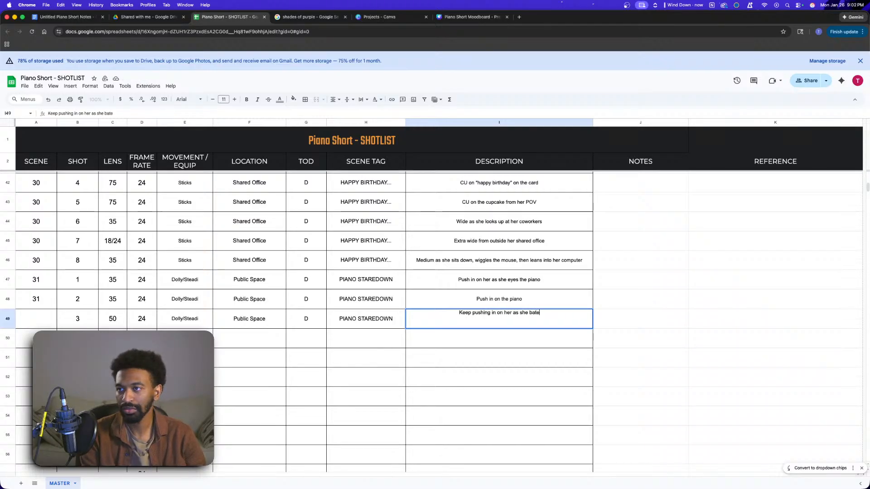
{"action": "type", "text": "s her cupcake"}
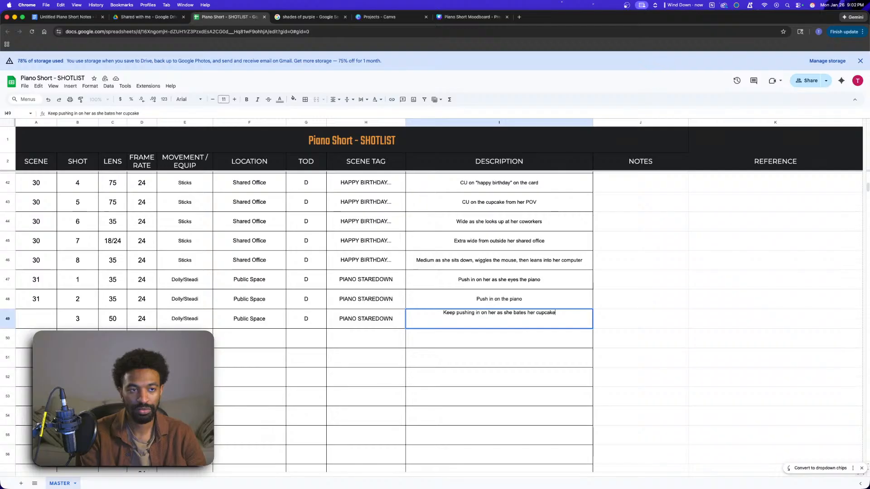
{"action": "left_click", "coordinate": [700, 402]}
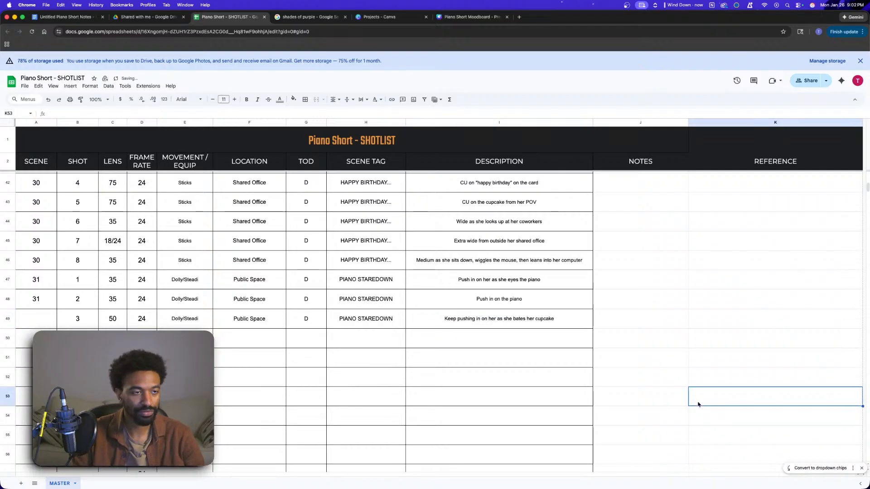
- Enter 31 as the scene number in the shot 3 row
{"action": "left_click", "coordinate": [46, 322]}
{"action": "type", "text": "31"}
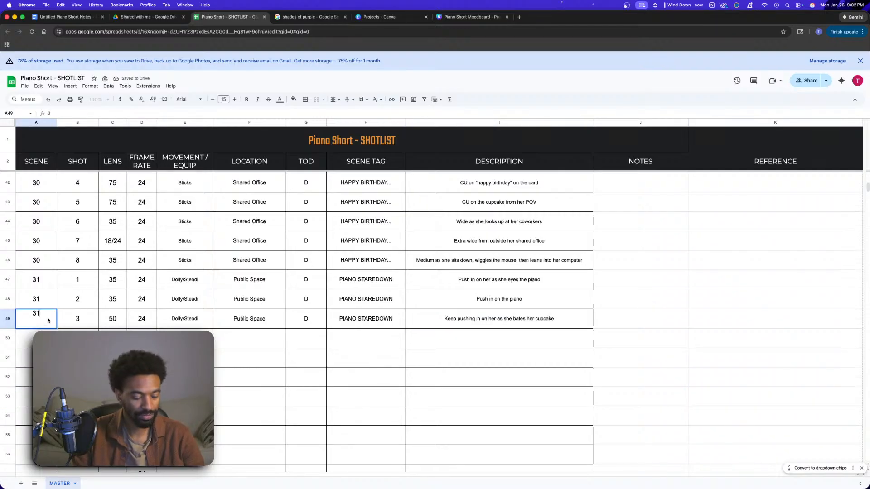
{"action": "left_click", "coordinate": [505, 360]}
- Copy the three scene 31 rows and paste them one row lower, leaving a duplicate of the first row above them
{"action": "left_click_drag", "start_coordinate": [37, 280], "coordinate": [471, 319]}
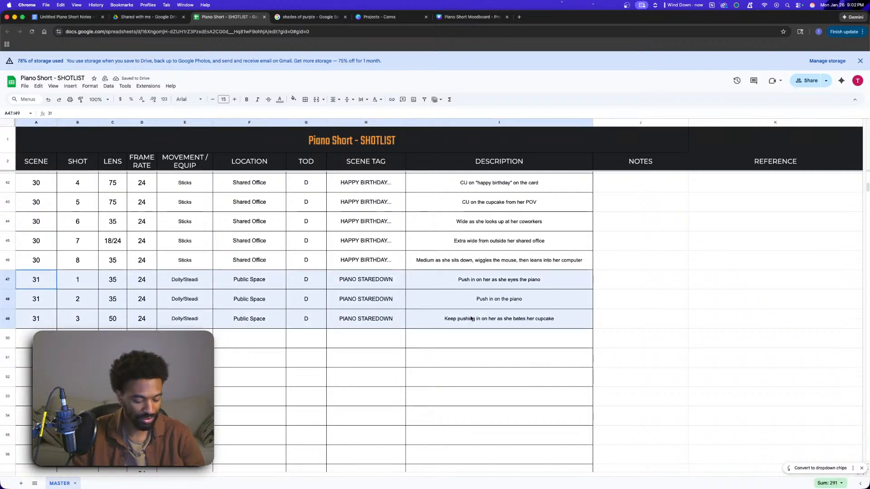
{"action": "key", "text": "ctrl+c"}
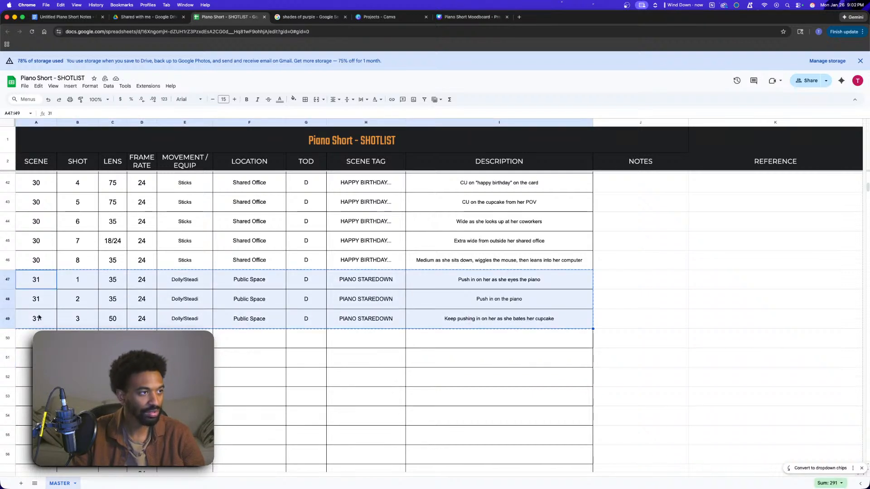
{"action": "left_click", "coordinate": [45, 300]}
{"action": "key", "text": "ctrl+v"}
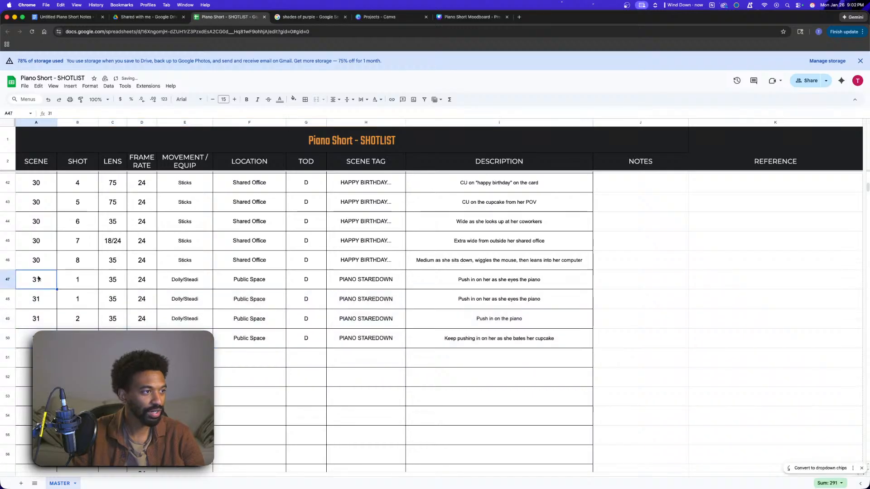
{"action": "key", "text": "Up"}
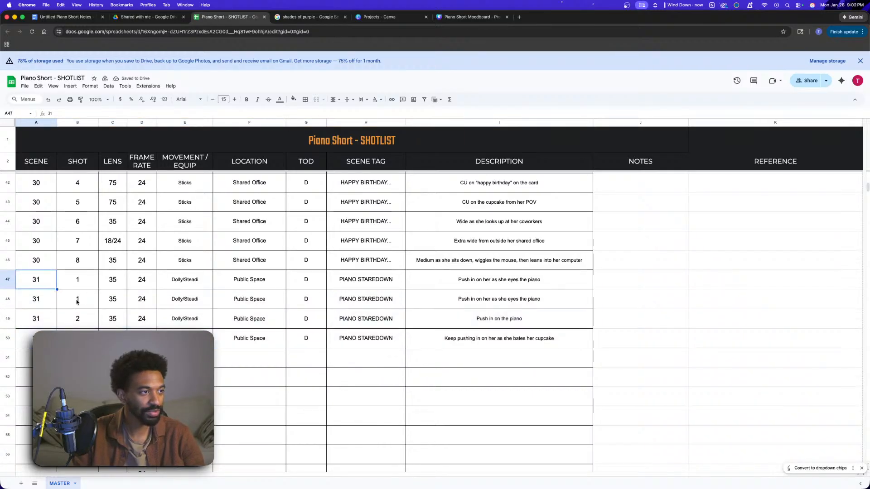
- Renumber the shots in the three pasted scene 31 rows as 2, 3 and 4
{"action": "left_click", "coordinate": [70, 297]}
{"action": "type", "text": "2"}
{"action": "key", "text": "Return"}
{"action": "type", "text": "3"}
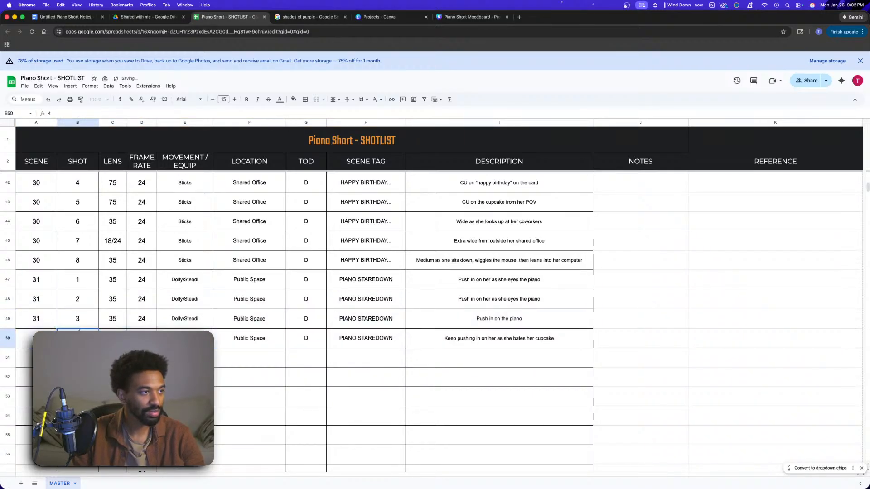
{"action": "left_click", "coordinate": [413, 399]}
- Set the lens of scene 31 shot 1 to 18 and its movement to Sticks
{"action": "left_click", "coordinate": [113, 284]}
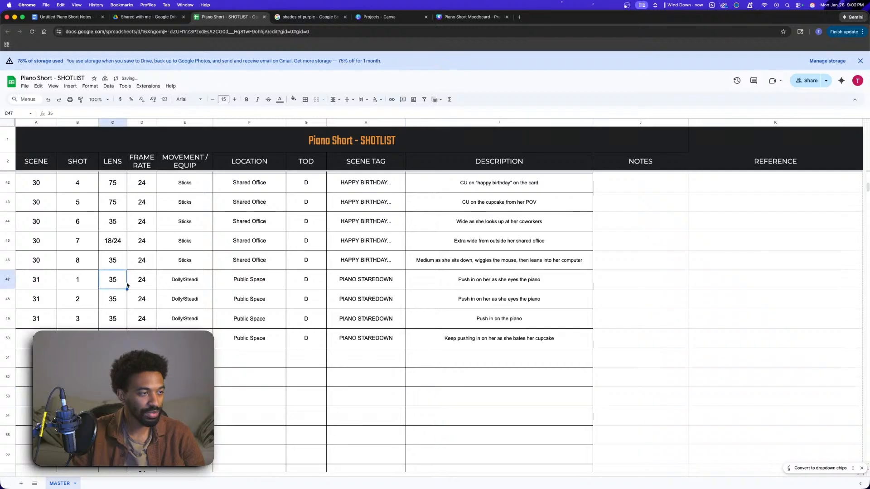
{"action": "type", "text": "18"}
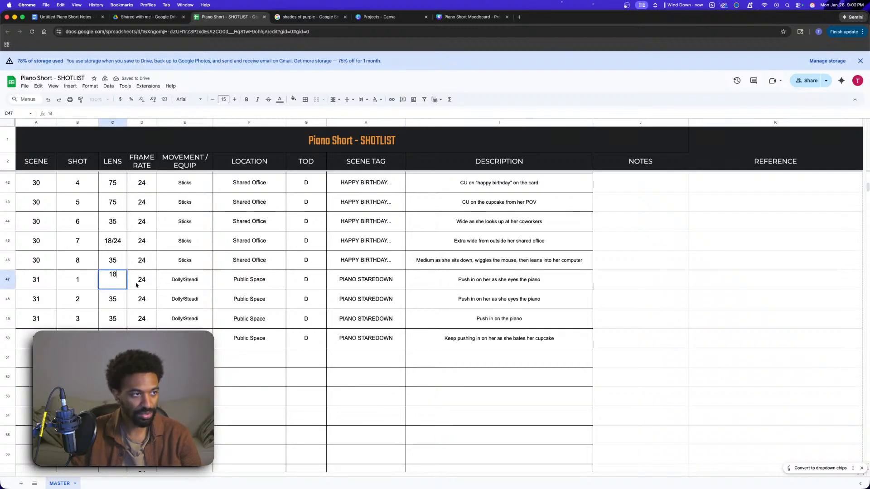
{"action": "key", "text": "BackSpace"}
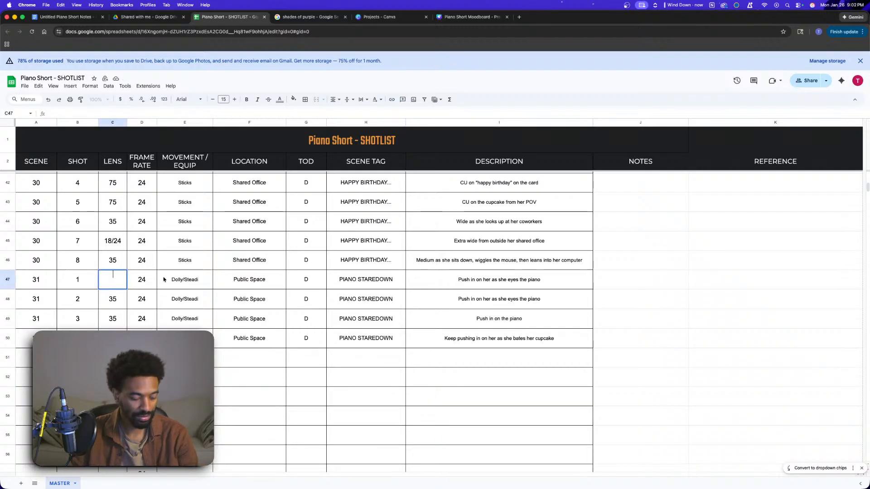
{"action": "type", "text": "8"}
{"action": "left_click", "coordinate": [365, 282]}
{"action": "left_click", "coordinate": [480, 282]}
{"action": "double_click", "coordinate": [523, 285]}
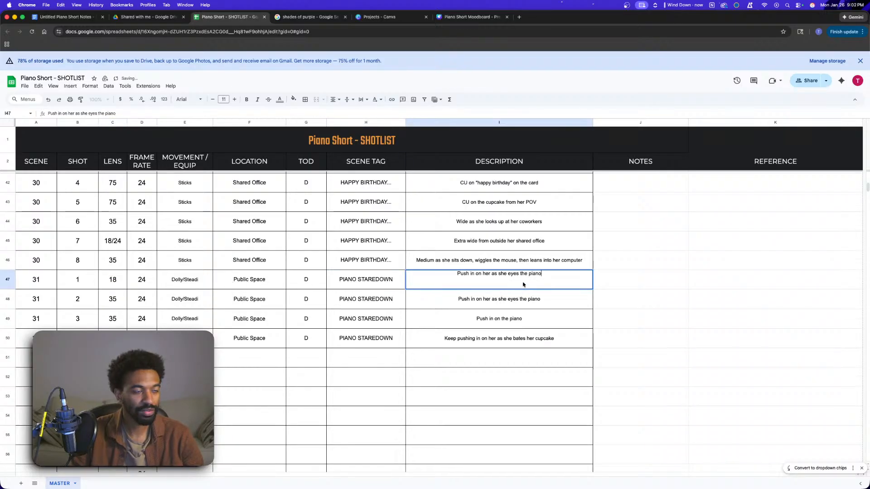
{"action": "double_click", "coordinate": [194, 282]}
{"action": "left_click_drag", "start_coordinate": [206, 276], "coordinate": [135, 278]}
{"action": "type", "text": "Sticks"}
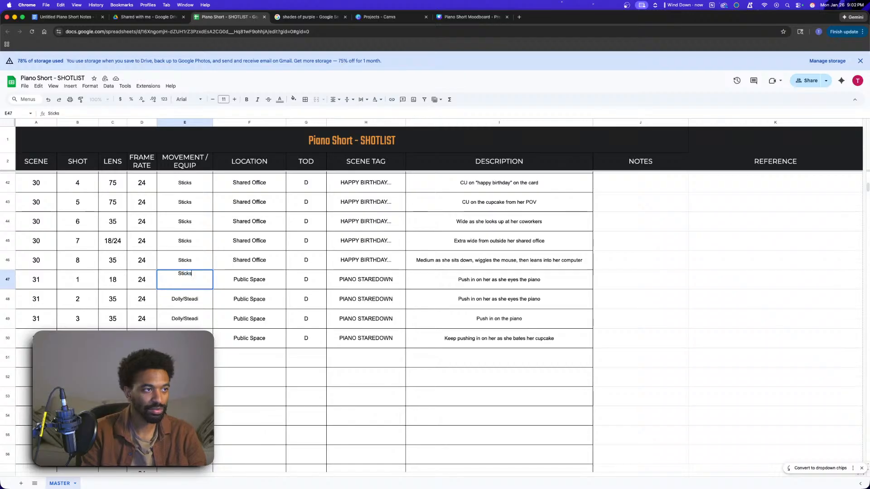
- Replace the description of scene 31 shot 1 with "She eats her lunch and looks around"
{"action": "left_click", "coordinate": [532, 281]}
{"action": "double_click", "coordinate": [530, 283]}
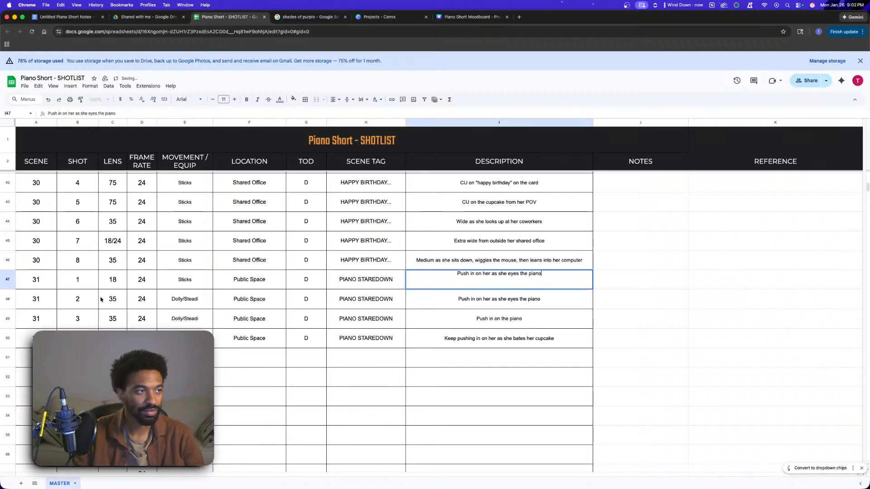
{"action": "left_click", "coordinate": [111, 281]}
{"action": "double_click", "coordinate": [533, 281]}
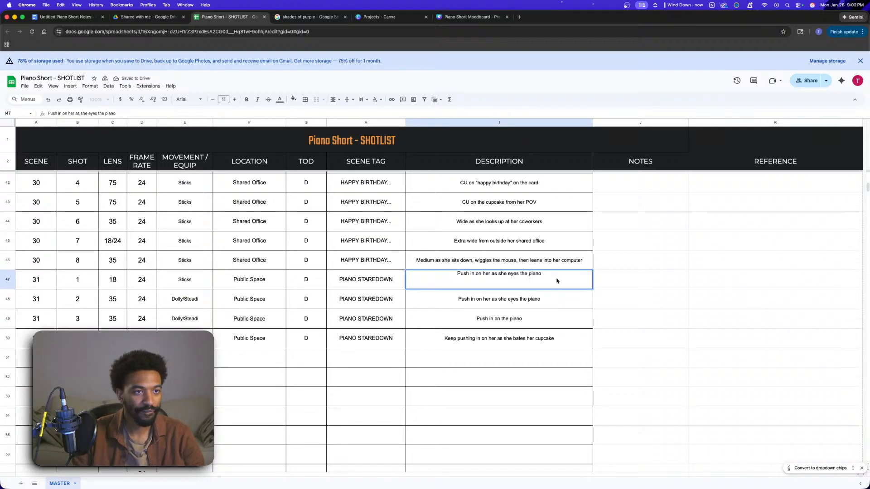
{"action": "key", "text": "super+a"}
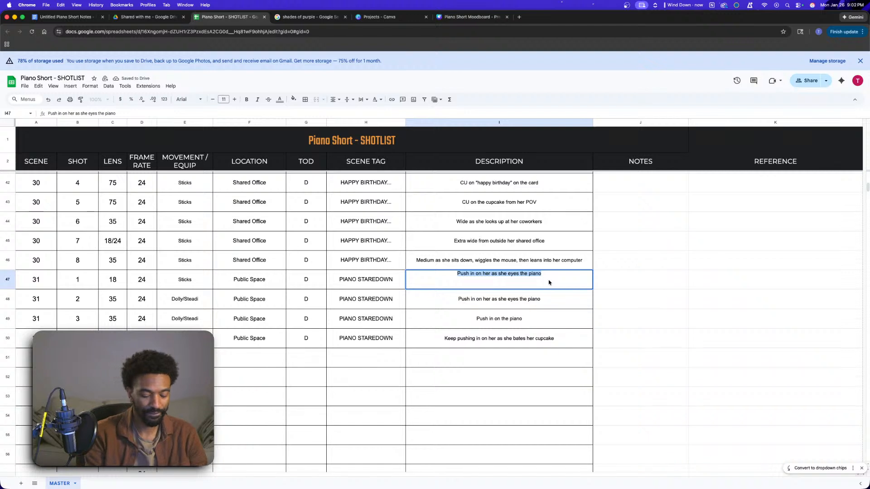
{"action": "type", "text": "She eats"}
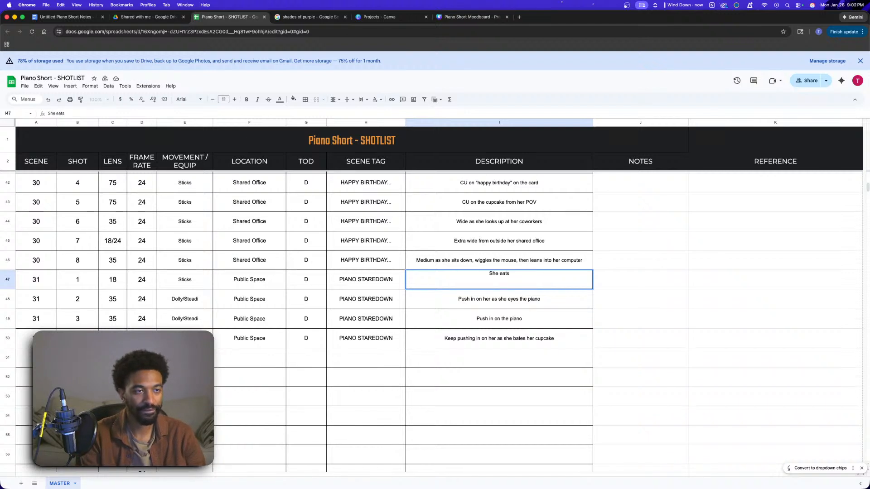
{"action": "type", "text": " her lunch and l"}
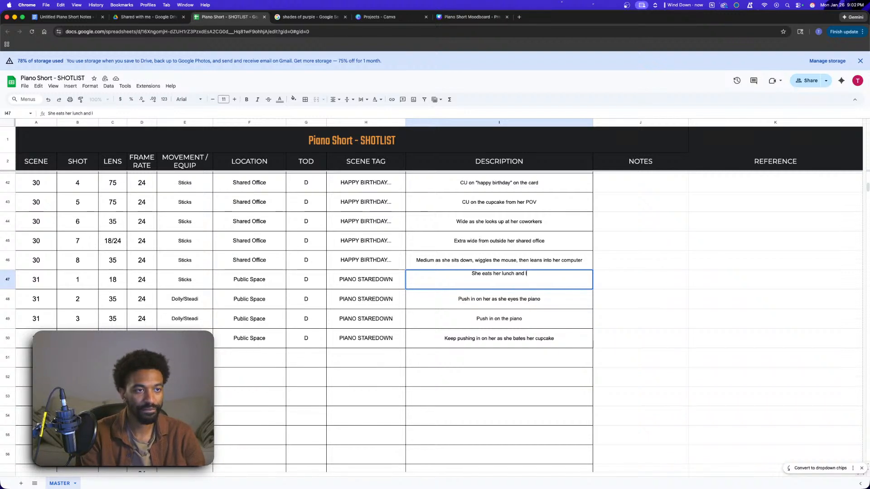
{"action": "type", "text": "ooks around"}
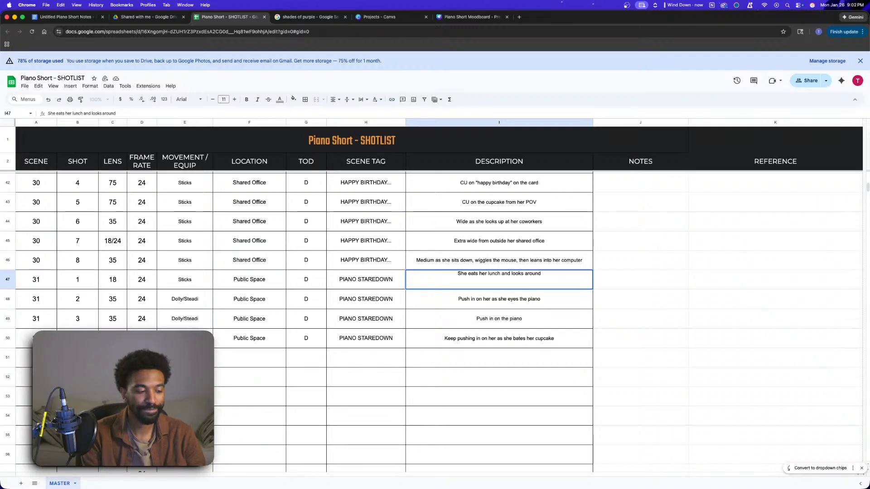
{"action": "scroll", "coordinate": [557, 269], "scroll_direction": "down", "scroll_amount": 2}
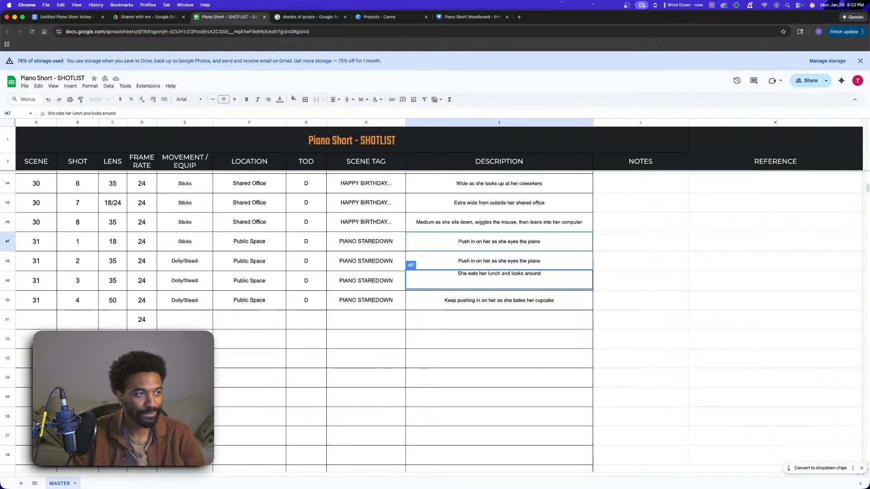
{"action": "left_click", "coordinate": [307, 359]}
- Enter 32 as the scene number in the first empty row below scene 31 shot 4
{"action": "left_click", "coordinate": [77, 323]}
{"action": "left_click", "coordinate": [26, 324]}
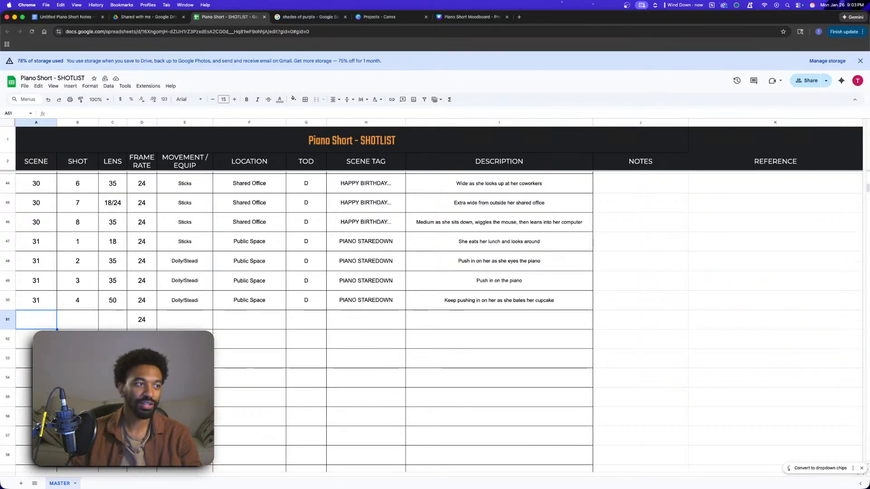
{"action": "type", "text": "332"}
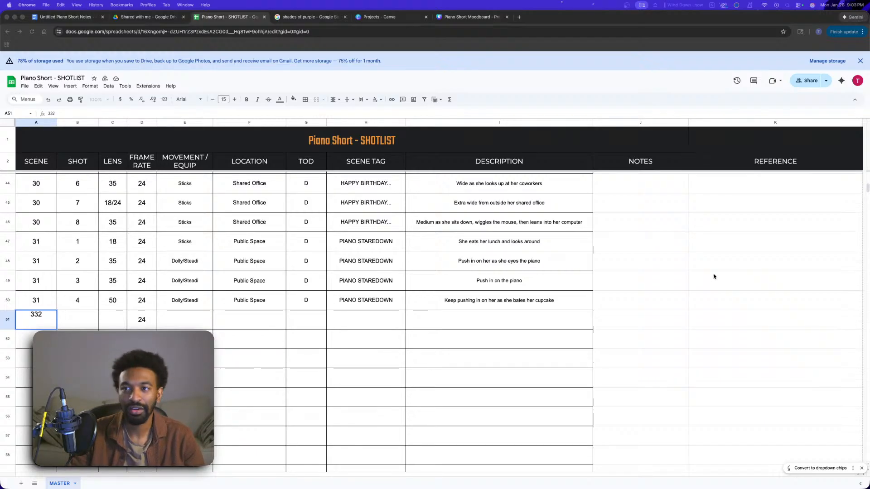
{"action": "left_click", "coordinate": [54, 327]}
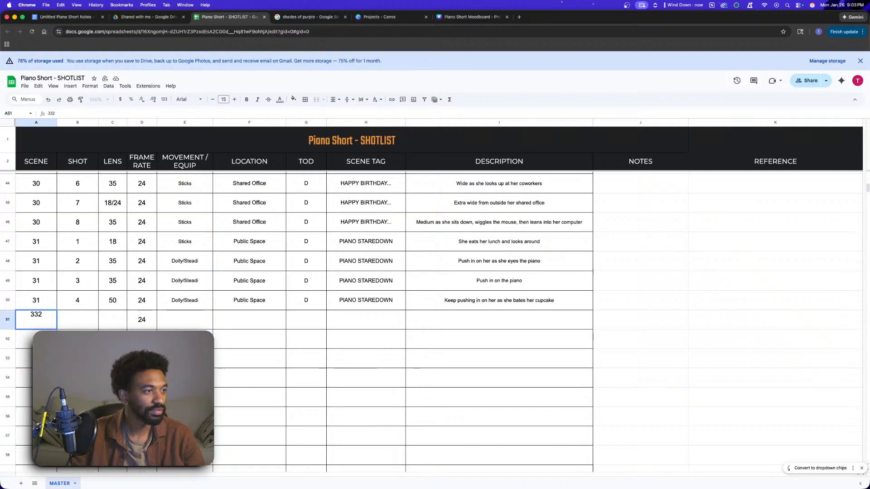
{"action": "key", "text": "BackSpace"}
{"action": "key", "text": "BackSpace"}
{"action": "type", "text": "2"}
{"action": "left_click", "coordinate": [333, 369]}
- Enter shot 1 with lens 35 and Dolly/Steadi movement in the scene 32 row
{"action": "scroll", "coordinate": [333, 369], "scroll_direction": "down", "scroll_amount": 5}
{"action": "scroll", "coordinate": [333, 370], "scroll_direction": "up", "scroll_amount": 8}
{"action": "scroll", "coordinate": [117, 290], "scroll_direction": "down", "scroll_amount": 5}
{"action": "scroll", "coordinate": [116, 289], "scroll_direction": "up", "scroll_amount": 3}
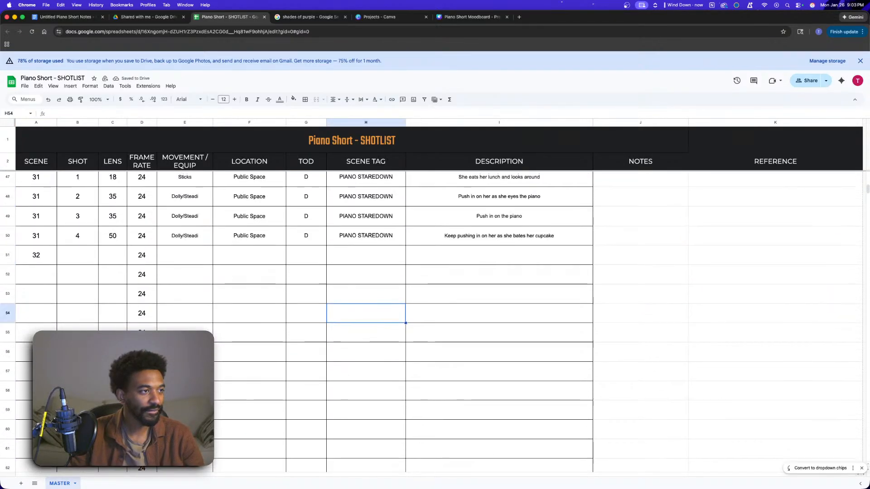
{"action": "left_click", "coordinate": [83, 268]}
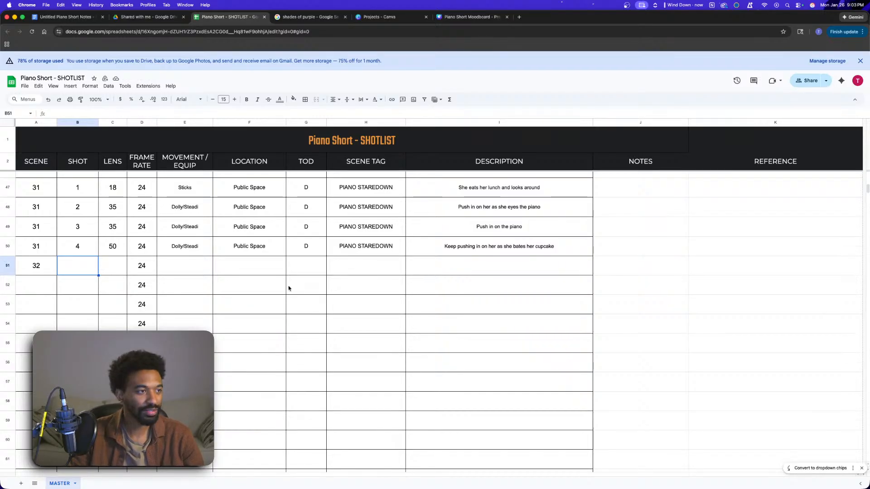
{"action": "type", "text": "1"}
{"action": "left_click", "coordinate": [115, 274]}
{"action": "type", "text": "35"}
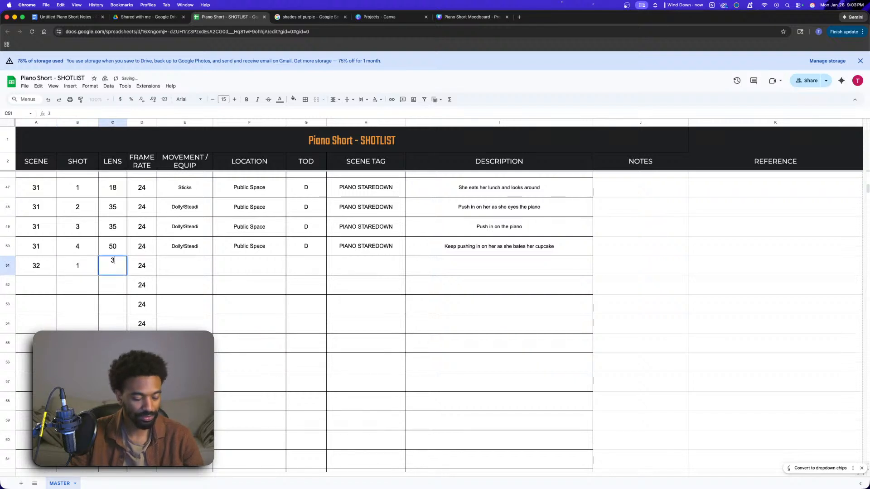
{"action": "left_click", "coordinate": [182, 270]}
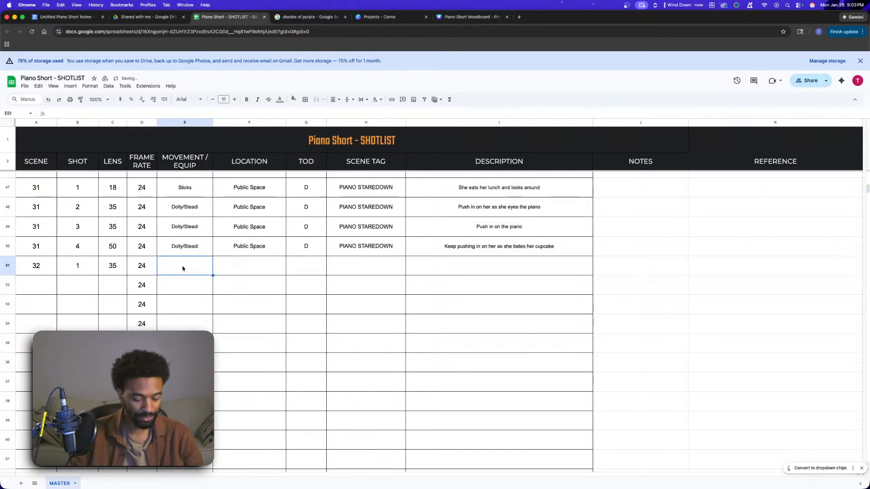
{"action": "type", "text": "Dolly/Steadi"}
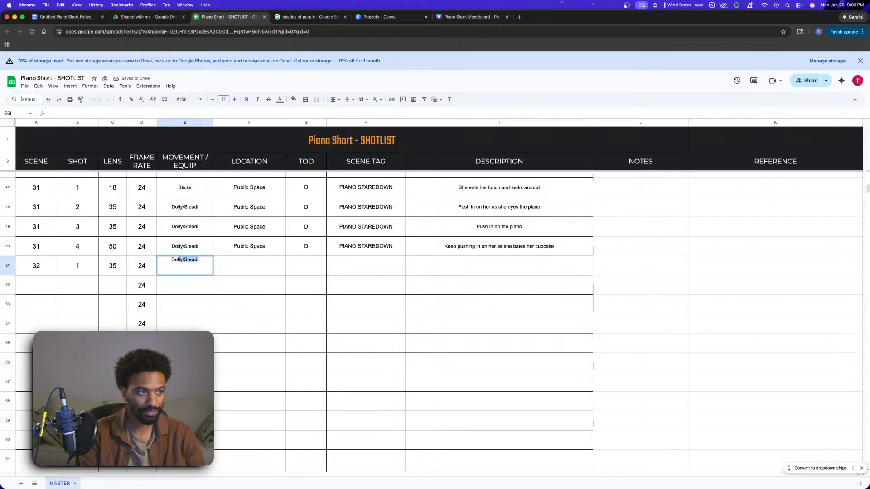
{"action": "key", "text": "Return"}
- Set the scene 32 shot's location to Family Home and its time of day to N
{"action": "left_click", "coordinate": [250, 263]}
{"action": "type", "text": "Family Home"}
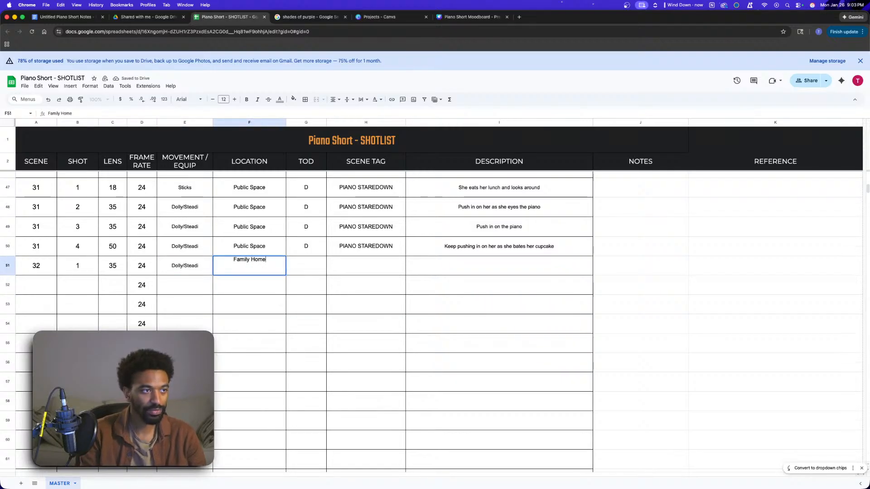
{"action": "left_click", "coordinate": [305, 269]}
{"action": "type", "text": "N"}
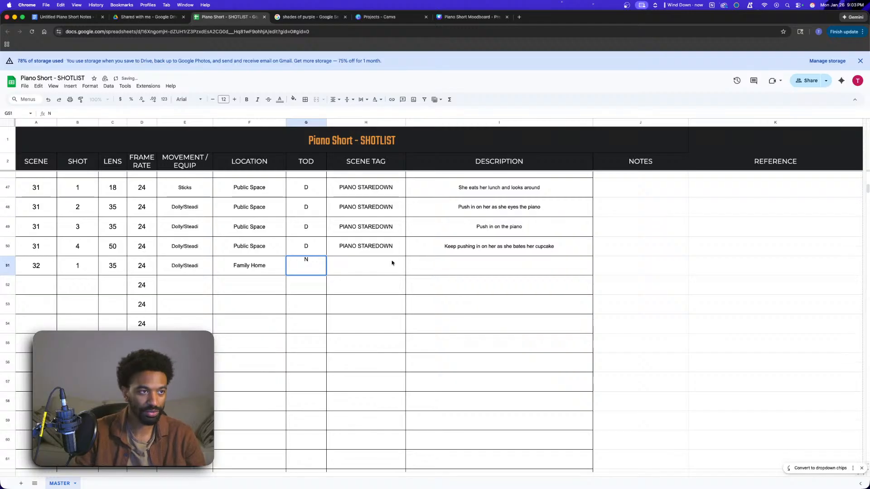
- Enter BIRTHDAY PARTY as the scene tag for scene 32 shot 1
{"action": "left_click", "coordinate": [380, 268]}
{"action": "double_click", "coordinate": [379, 268]}
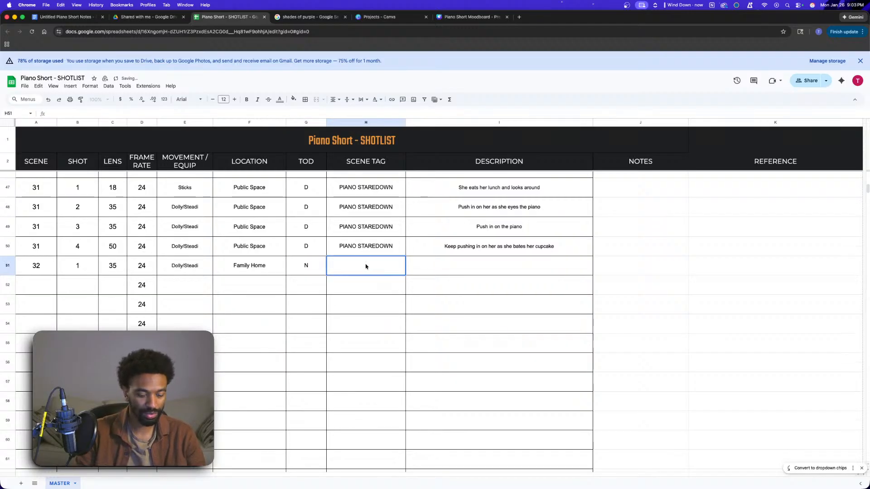
{"action": "type", "text": "BIR"}
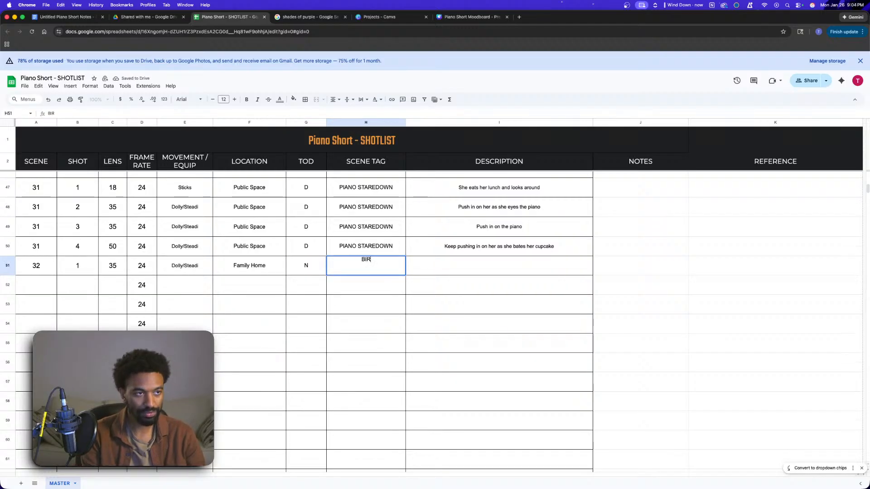
{"action": "type", "text": "THDAY PARTY"}
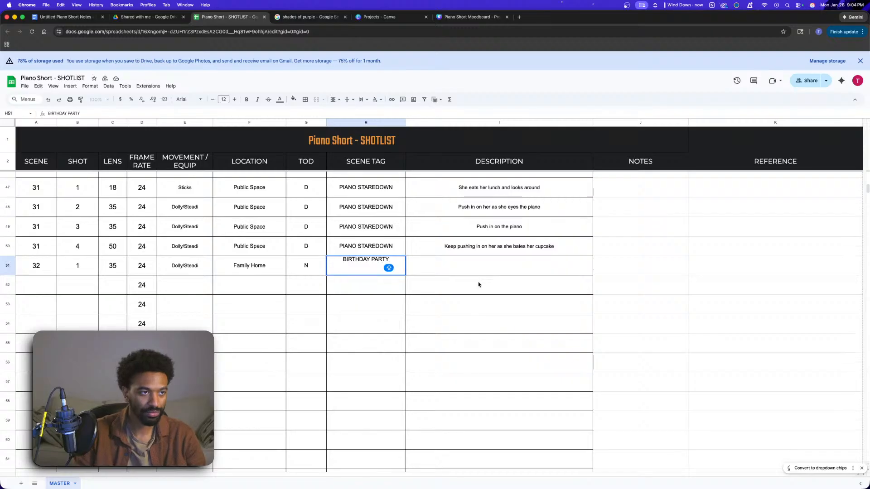
{"action": "left_click", "coordinate": [494, 294]}
- Describe scene 32 shot 1 as "Push in on" the named character "with her vacant expression"
{"action": "left_click", "coordinate": [454, 270]}
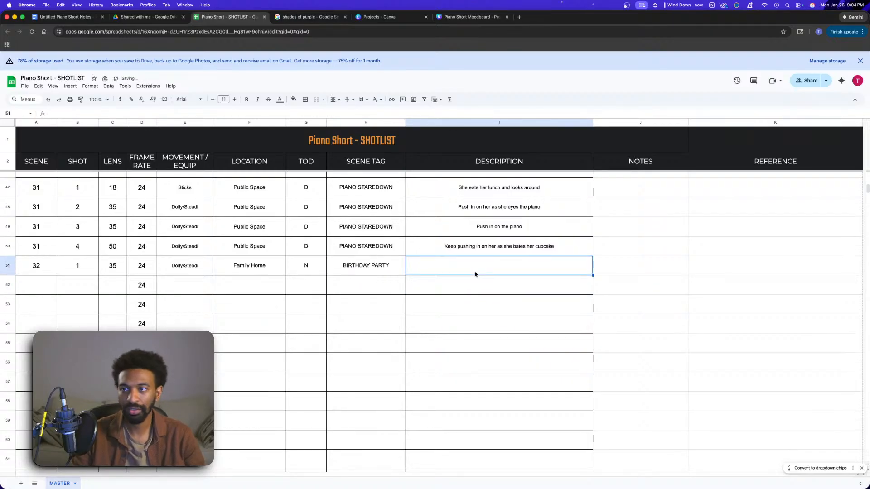
{"action": "type", "text": "Pu"}
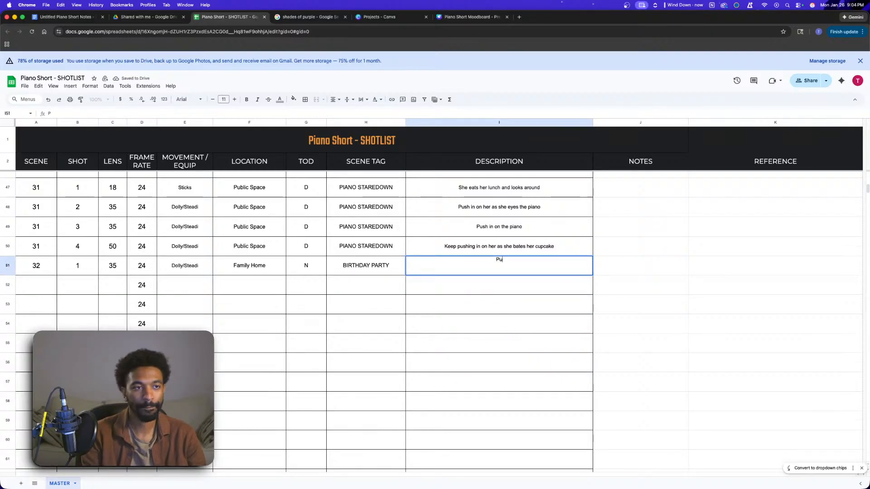
{"action": "type", "text": "sh in on "}
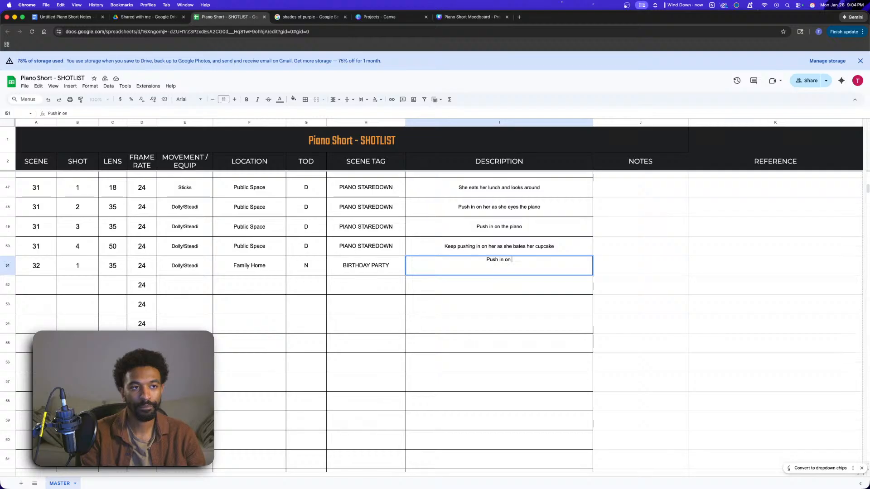
{"action": "type", "text": "McKenzi"}
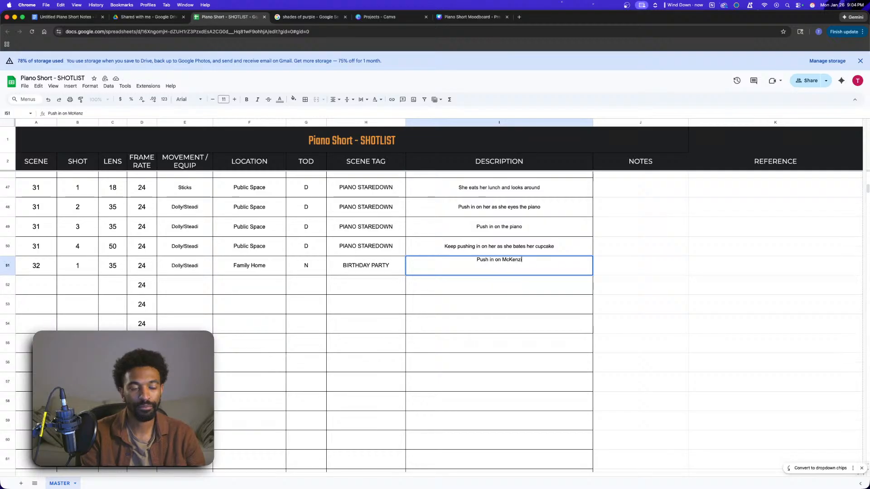
{"action": "type", "text": "e as she"}
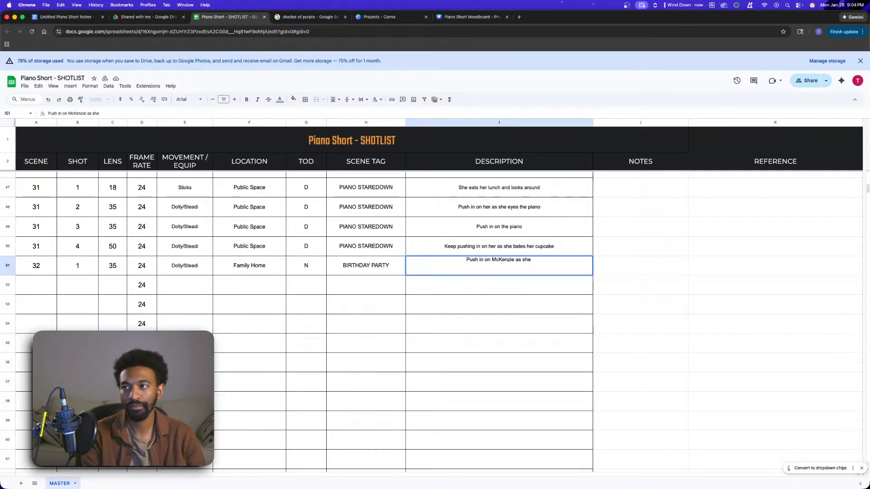
{"action": "key", "text": "BackSpace"}
{"action": "key", "text": "BackSpace"}
{"action": "key", "text": "BackSpace"}
{"action": "key", "text": "BackSpace"}
{"action": "key", "text": "BackSpace"}
{"action": "key", "text": "BackSpace"}
{"action": "key", "text": "BackSpace"}
{"action": "type", "text": "w"}
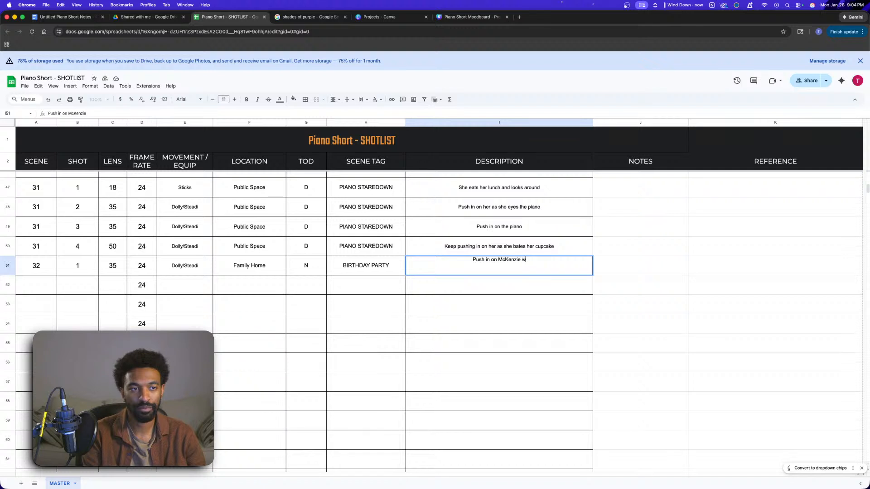
{"action": "type", "text": "ith her facant"}
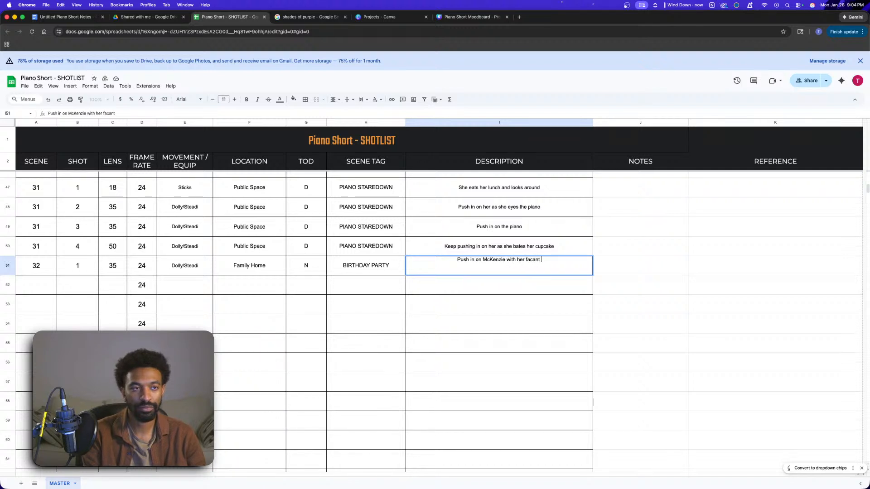
{"action": "key", "text": "BackSpace"}
{"action": "key", "text": "BackSpace"}
{"action": "key", "text": "BackSpace"}
{"action": "key", "text": "BackSpace"}
{"action": "key", "text": "BackSpace"}
{"action": "type", "text": "vacant ep"}
{"action": "key", "text": "BackSpace"}
{"action": "type", "text": "xpression"}
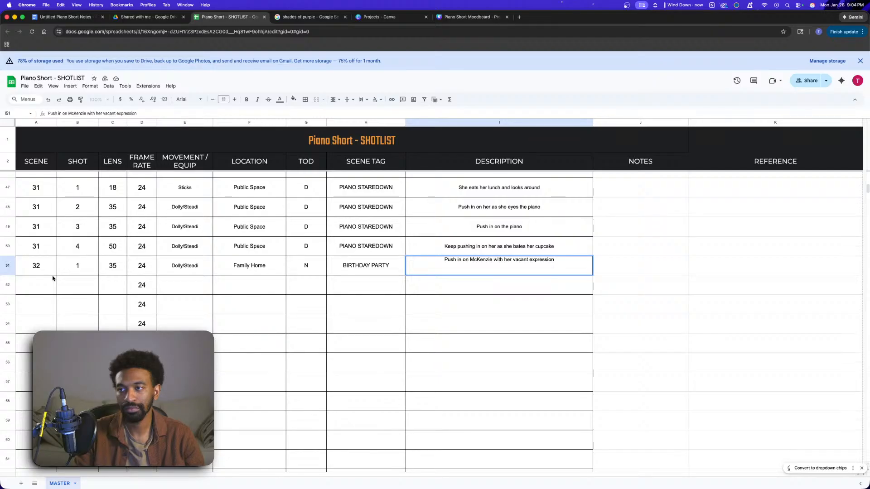
- Change the movement of scene 32 shot 1 to Sticks
{"action": "left_click", "coordinate": [199, 268]}
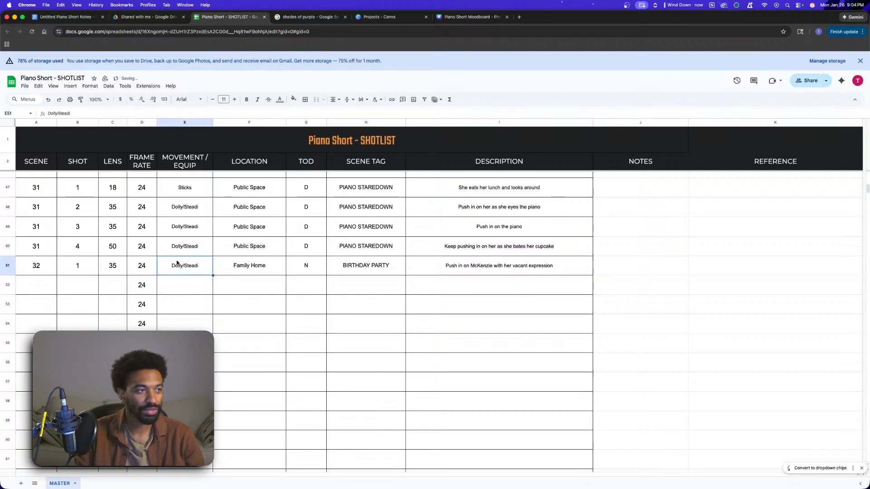
{"action": "double_click", "coordinate": [197, 266]}
{"action": "type", "text": "Sticks"}
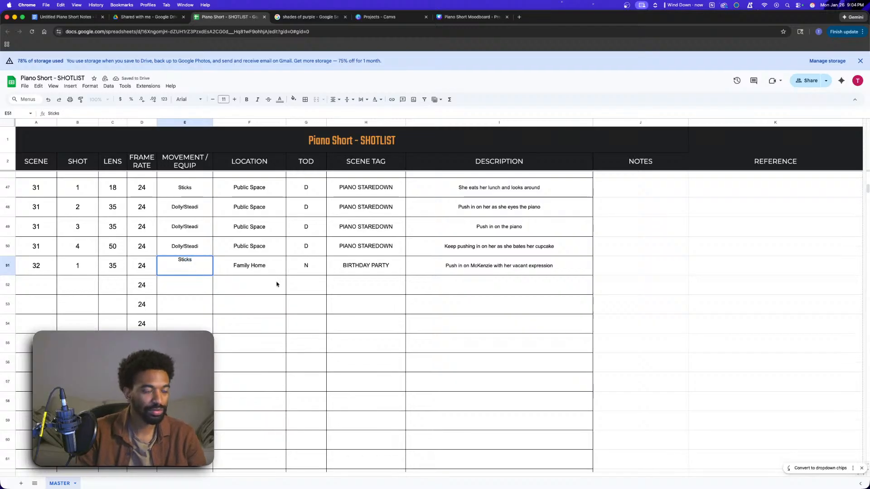
{"action": "left_click", "coordinate": [465, 389]}
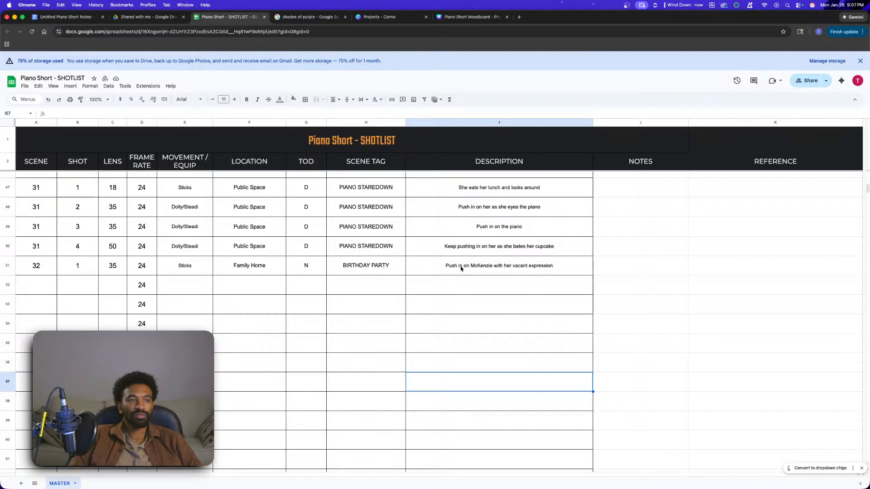
- Append "(Close so we can cut back)" to the description of scene 31 shot 3
{"action": "left_click", "coordinate": [526, 229]}
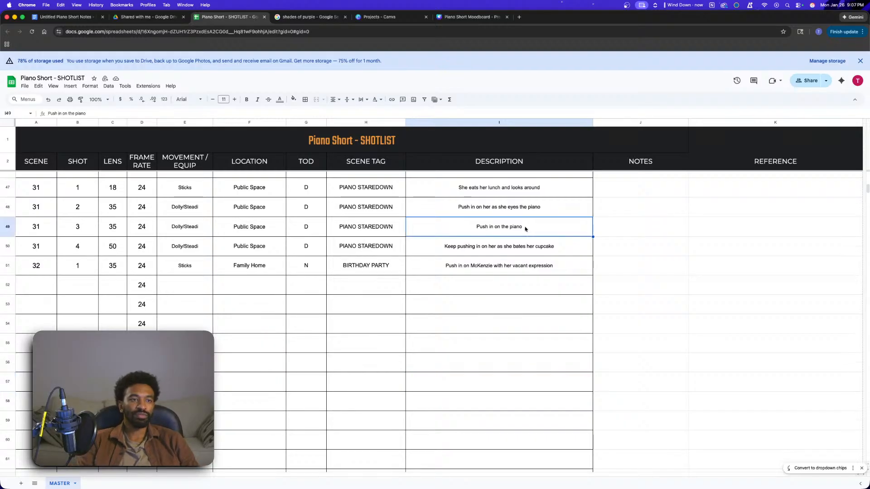
{"action": "double_click", "coordinate": [527, 230]}
{"action": "type", "text": "("}
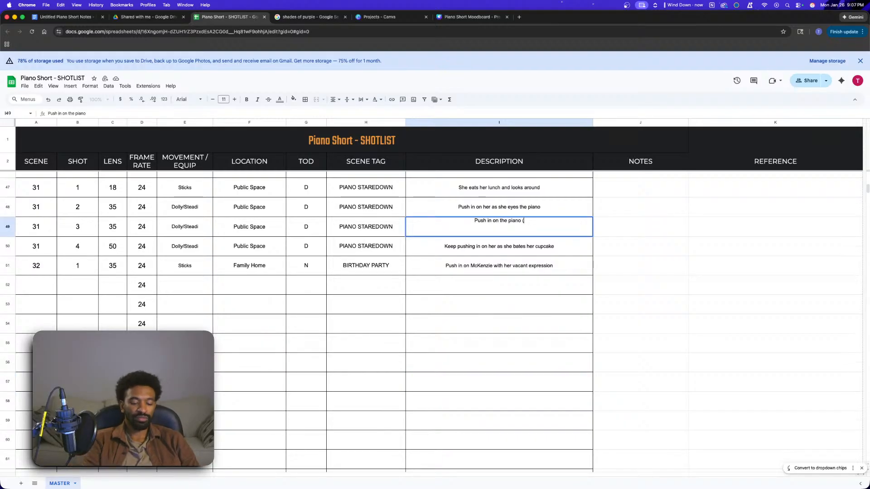
{"action": "type", "text": "Close so we can"}
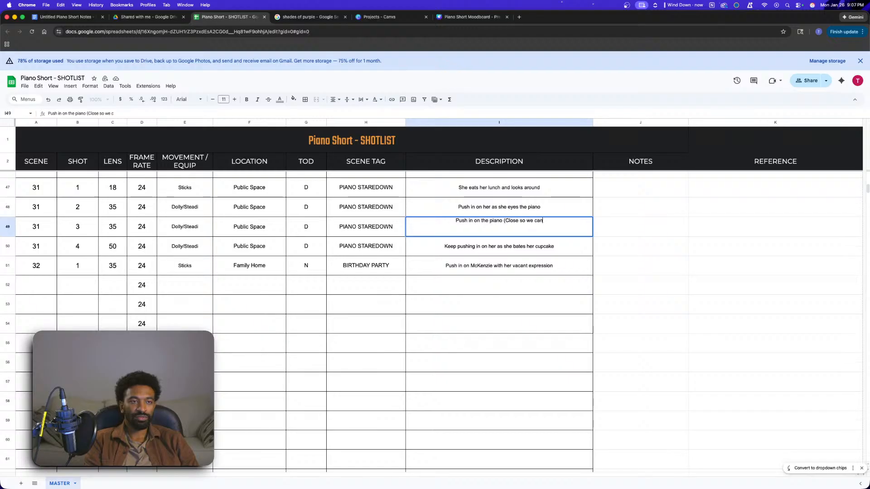
{"action": "type", "text": " cut back)"}
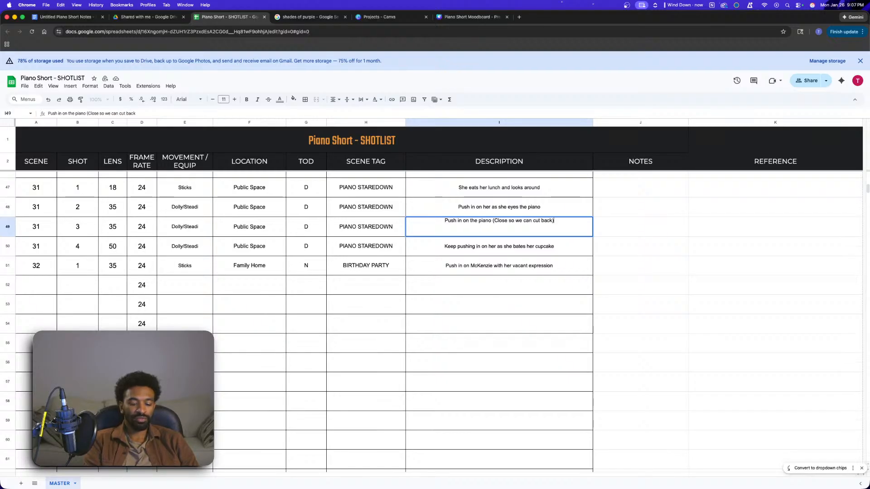
{"action": "left_click", "coordinate": [440, 301]}
{"action": "left_click", "coordinate": [486, 268]}
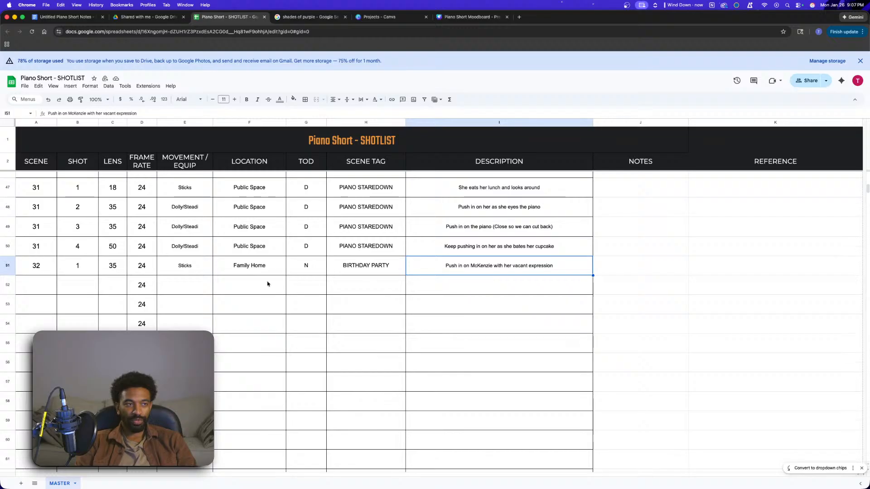
{"action": "left_click", "coordinate": [121, 272]}
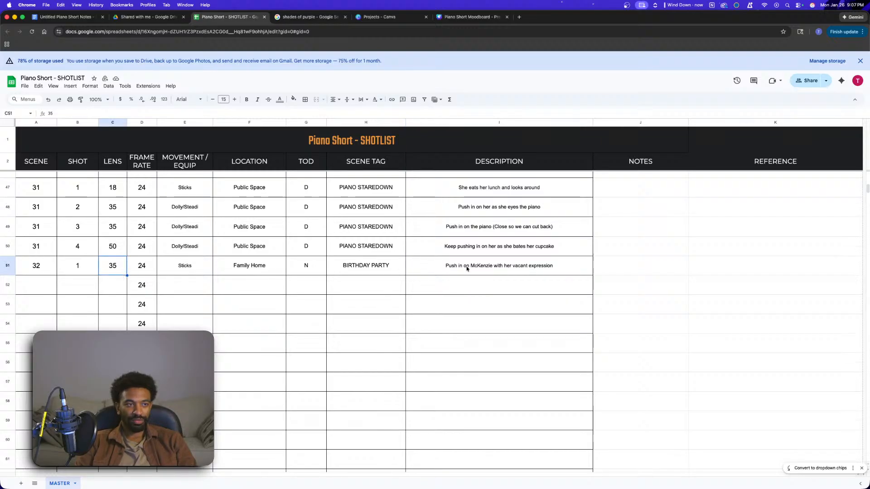
{"action": "left_click", "coordinate": [467, 269]}
- Start a new row below scene 32 shot 1 with scene 32, shot 2 and lens 24
{"action": "left_click", "coordinate": [36, 279]}
{"action": "type", "text": "3"}
{"action": "left_click", "coordinate": [86, 289]}
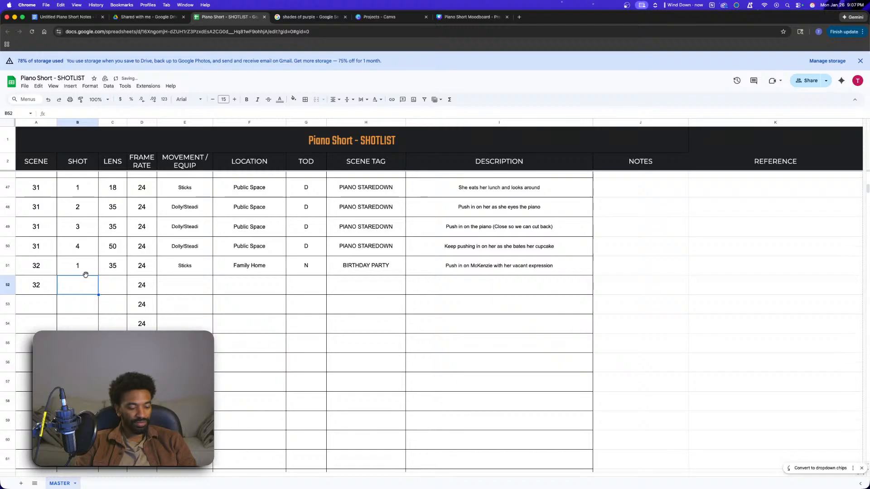
{"action": "type", "text": "2"}
{"action": "left_click", "coordinate": [117, 286]}
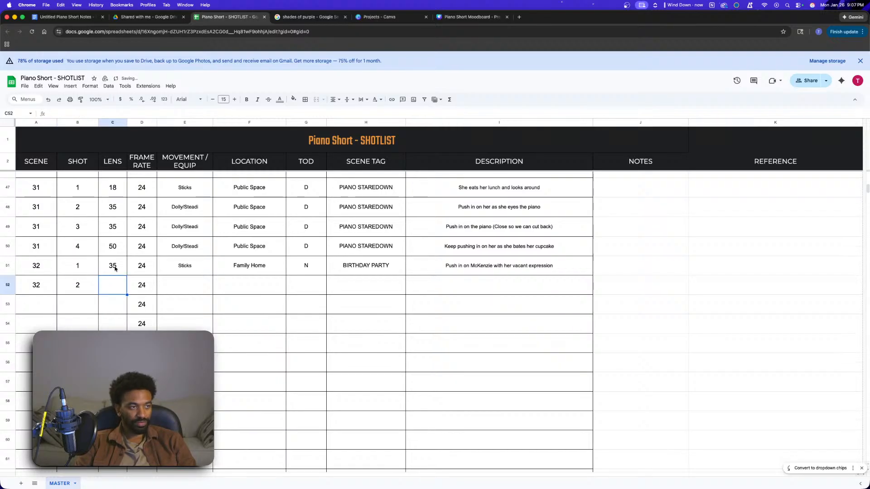
{"action": "type", "text": "2"}
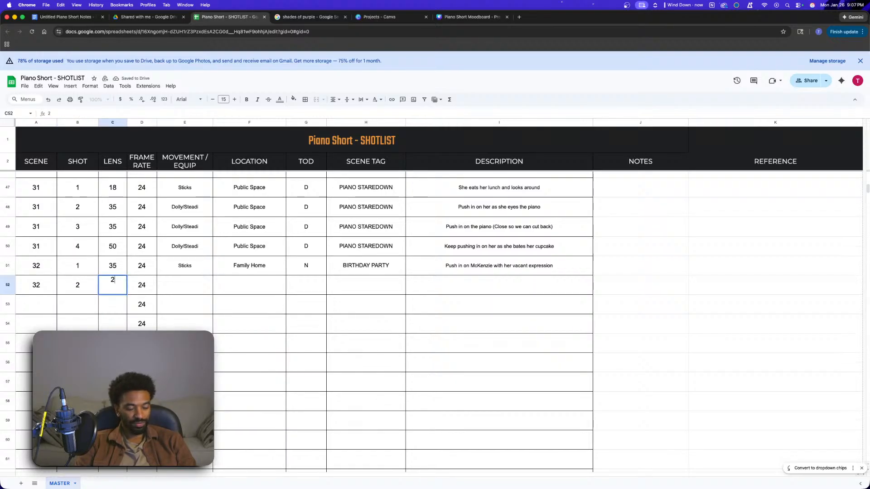
{"action": "type", "text": "4"}
{"action": "left_click", "coordinate": [196, 288]}
- Copy the movement, location, time of day and scene tag from scene 32 shot 1 into the shot 2 row
{"action": "left_click_drag", "start_coordinate": [194, 271], "coordinate": [341, 266]}
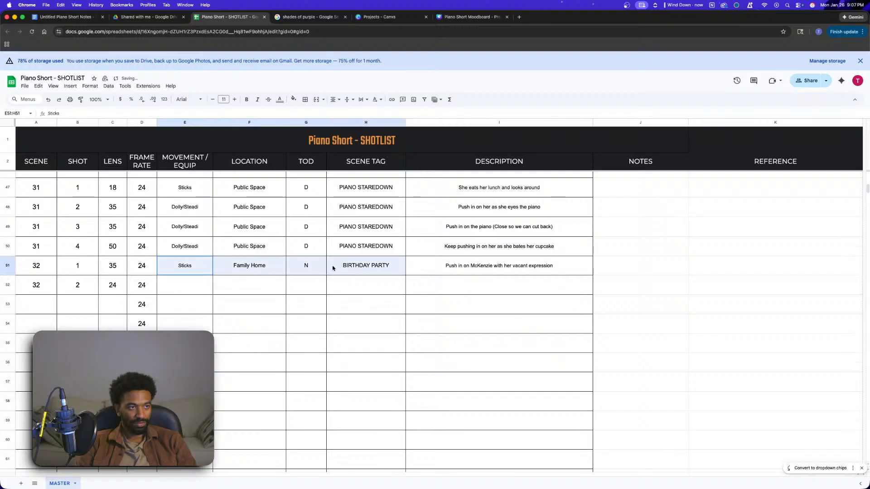
{"action": "key", "text": "cmd+c"}
{"action": "key", "text": "Down"}
{"action": "key", "text": "cmd+v"}
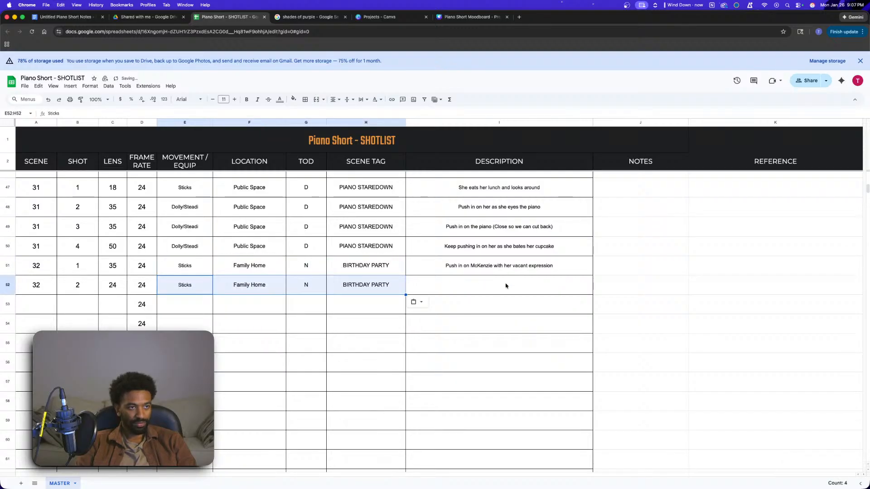
- Enter "The family arguing" as the description of scene 32 shot 2
{"action": "left_click", "coordinate": [504, 284]}
{"action": "type", "text": "The family "}
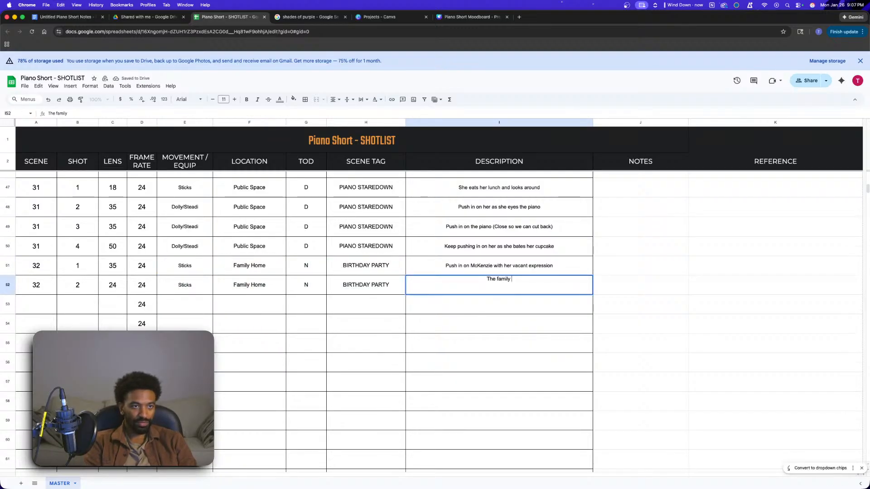
{"action": "type", "text": "arguing"}
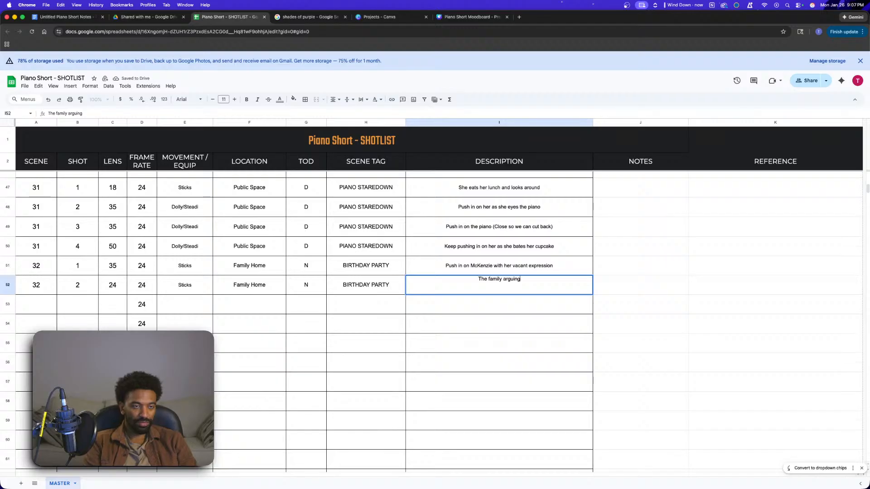
- Replace "Push in" with "Medium" at the start of scene 32 shot 1's description
{"action": "left_click", "coordinate": [463, 268]}
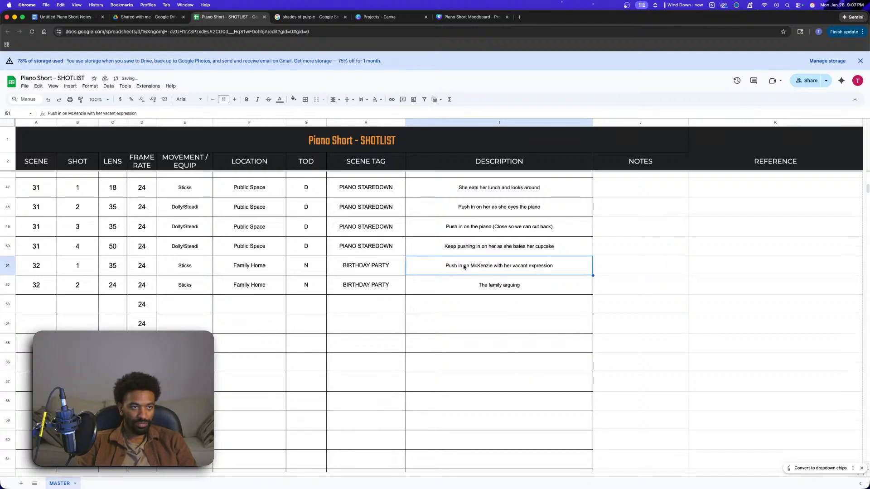
{"action": "double_click", "coordinate": [463, 267]}
{"action": "left_click_drag", "start_coordinate": [463, 260], "coordinate": [442, 260]}
{"action": "type", "text": "Med"}
{"action": "type", "text": "ium"}
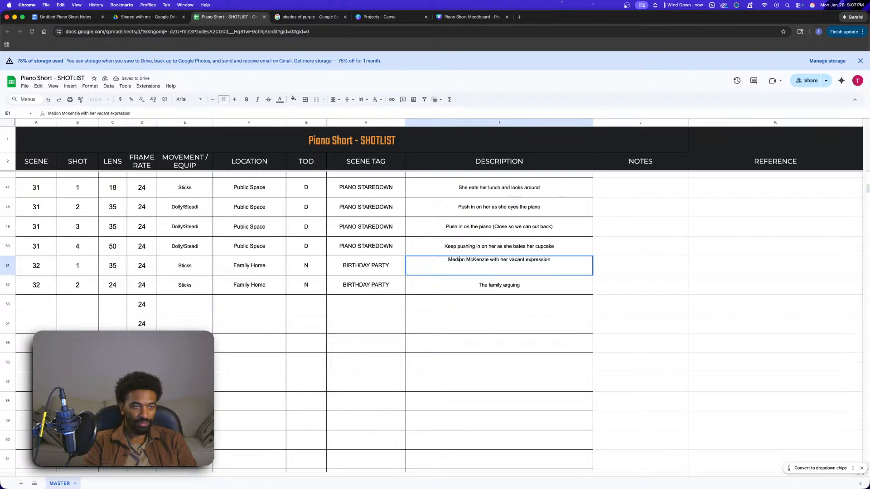
- Reword the description of scene 32 shot 2 to "Wide of the family arguing"
{"action": "left_click", "coordinate": [550, 291]}
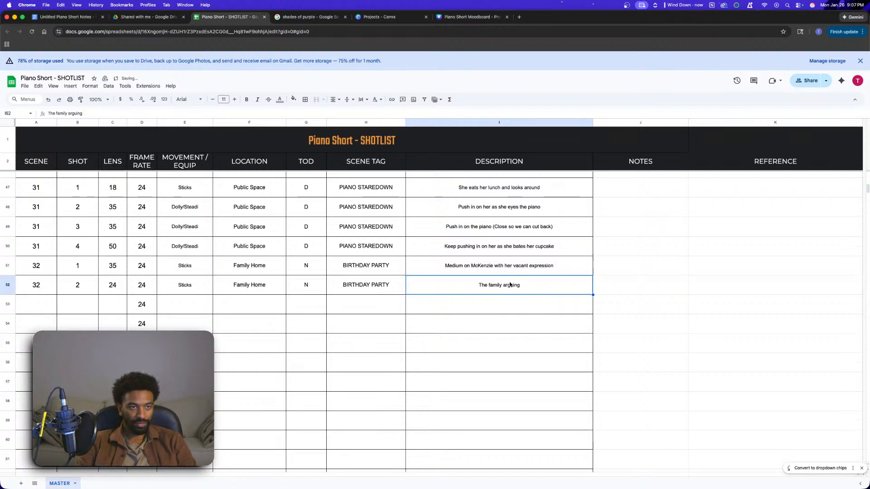
{"action": "double_click", "coordinate": [485, 278]}
{"action": "type", "text": "Wide of"}
{"action": "type", "text": " the"}
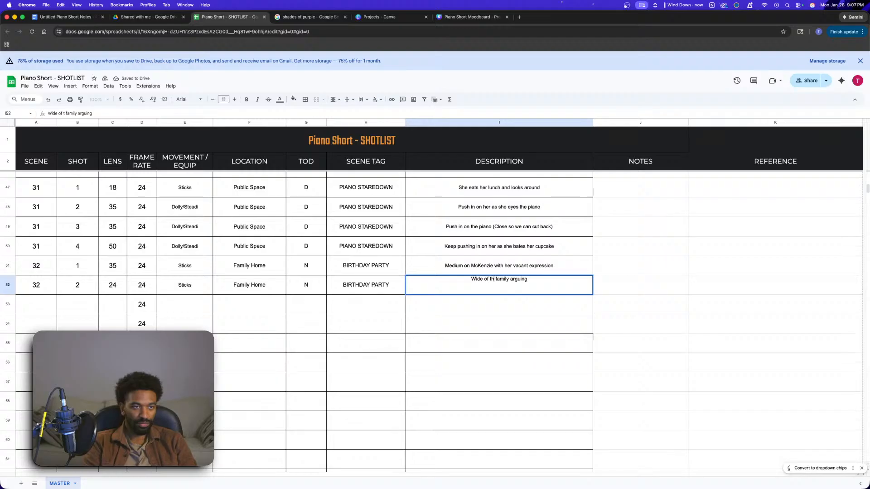
{"action": "left_click", "coordinate": [447, 351]}
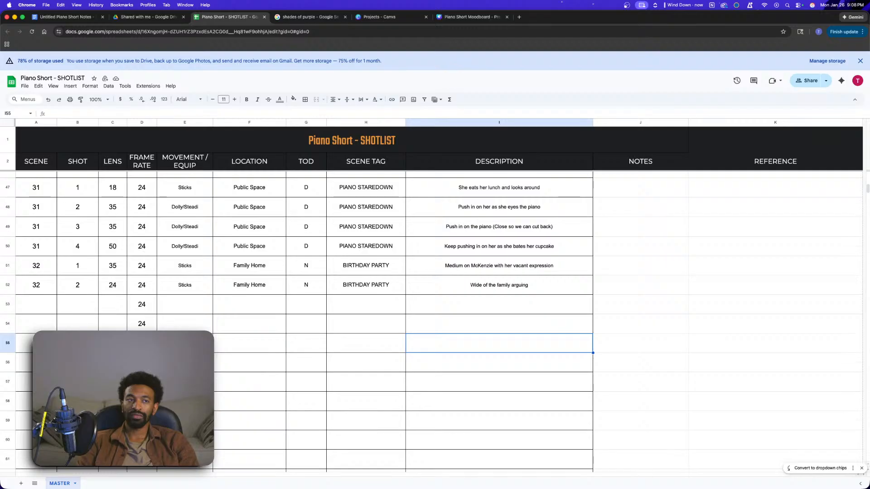
- Start the next row as scene 32, shot 3 with a 35 lens
{"action": "left_click", "coordinate": [23, 304]}
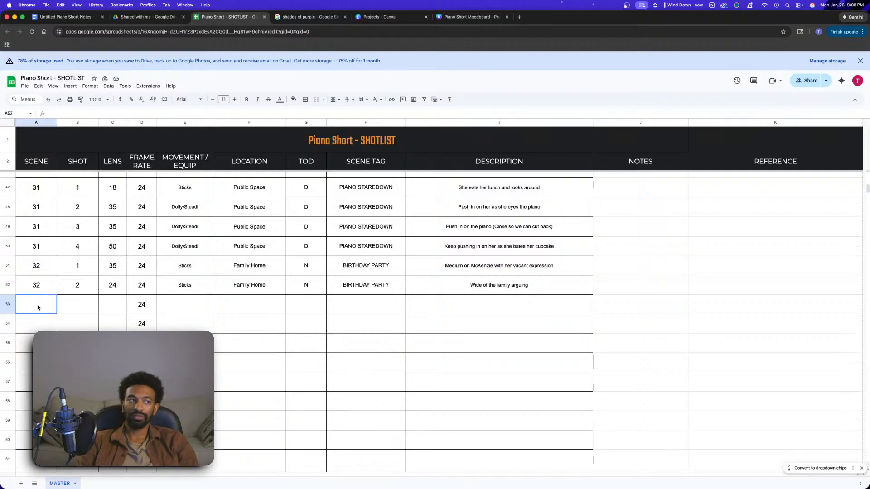
{"action": "type", "text": "23"}
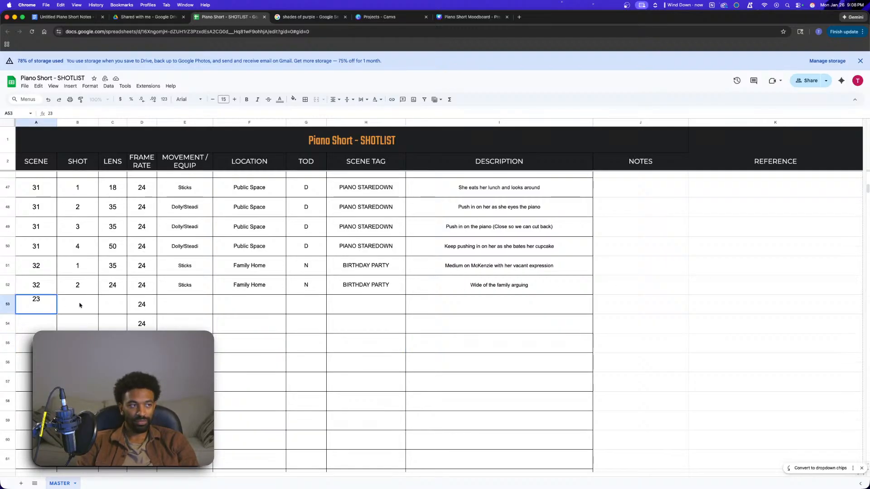
{"action": "key", "text": "BackSpace"}
{"action": "key", "text": "BackSpace"}
{"action": "type", "text": "32"}
{"action": "left_click", "coordinate": [86, 308]}
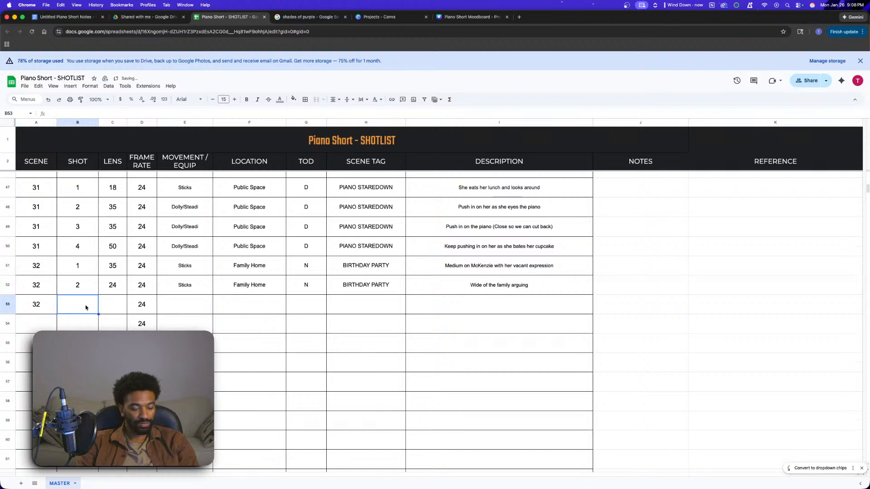
{"action": "type", "text": "3"}
{"action": "left_click", "coordinate": [114, 304]}
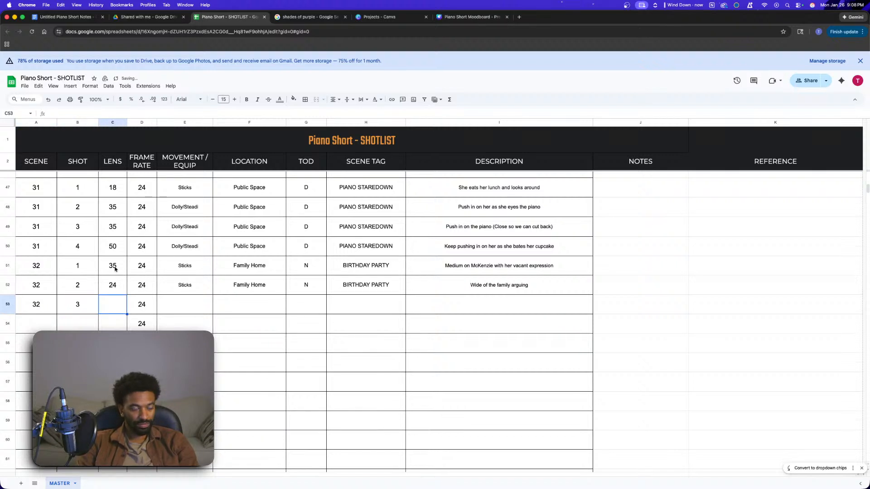
{"action": "type", "text": "35"}
- Set scene 32 shot 3's movement to Dolly/Steadi and copy the location, time of day and scene tag from shot 2
{"action": "left_click", "coordinate": [185, 307]}
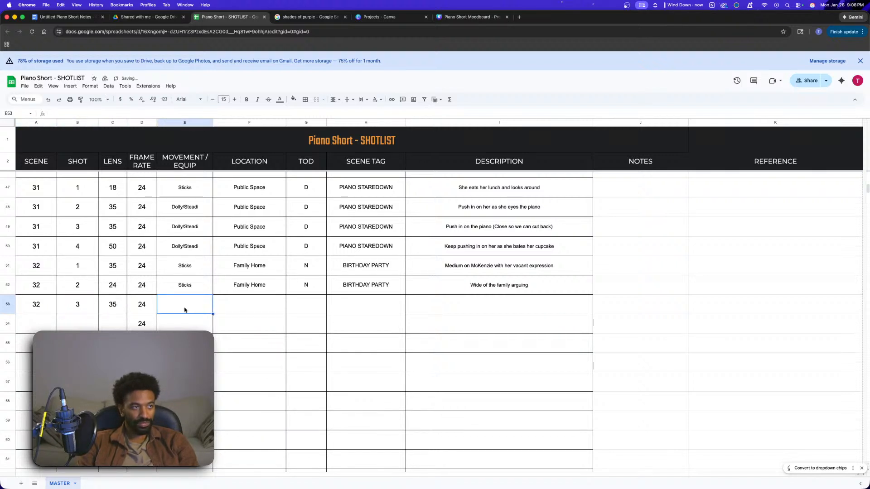
{"action": "type", "text": "Dolly/Steadi"}
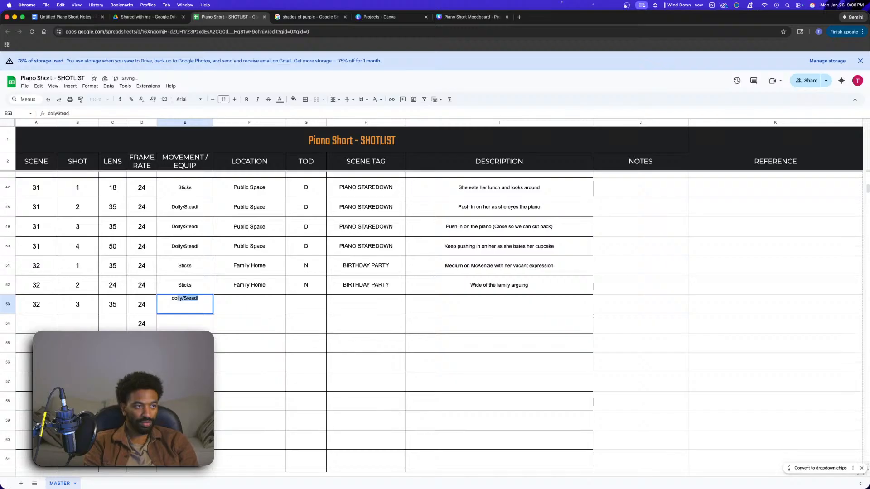
{"action": "key", "text": "Return"}
{"action": "left_click_drag", "start_coordinate": [262, 287], "coordinate": [355, 290]}
{"action": "key", "text": "super+c"}
{"action": "left_click", "coordinate": [254, 305]}
{"action": "key", "text": "super+v"}
- Enter "Push in on" followed by the main character's name as the description of scene 32 shot 3
{"action": "left_click", "coordinate": [483, 307]}
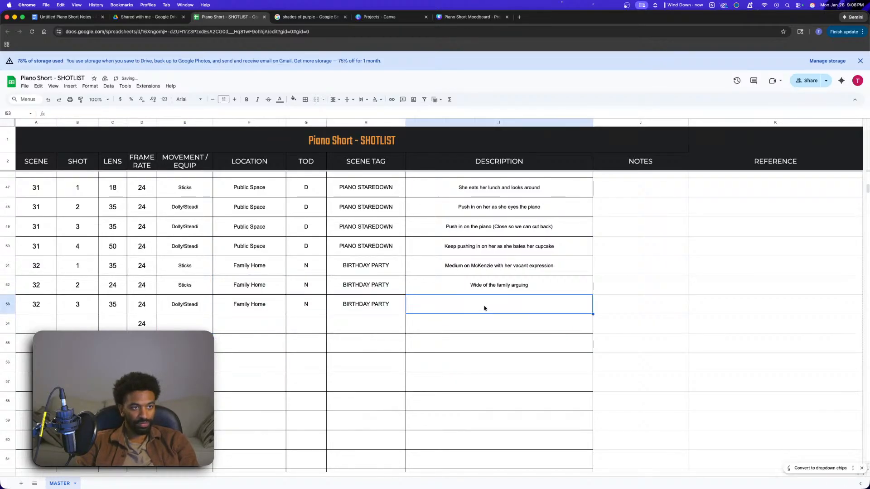
{"action": "type", "text": "Push in on "}
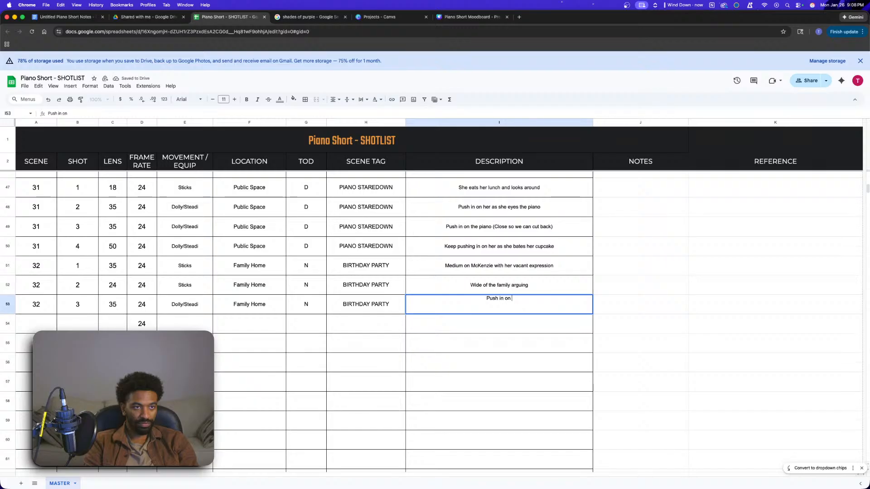
{"action": "type", "text": "McKenzie"}
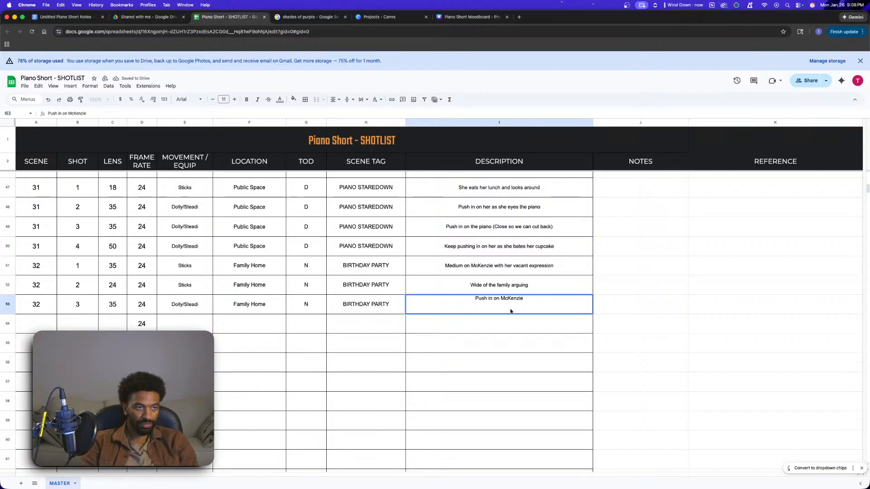
{"action": "left_click", "coordinate": [363, 383]}
{"action": "left_click", "coordinate": [31, 325]}
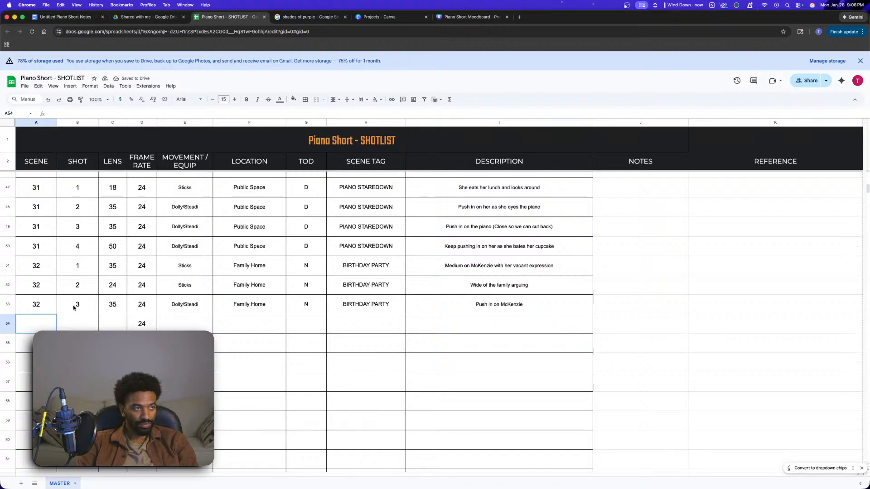
{"action": "left_click_drag", "start_coordinate": [38, 308], "coordinate": [427, 305]}
{"action": "key", "text": "super+c"}
{"action": "key", "text": "super+v"}
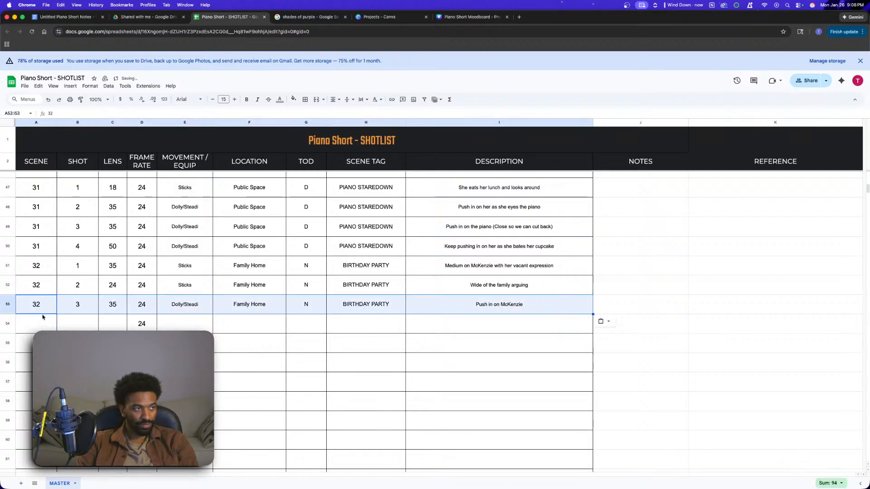
{"action": "left_click", "coordinate": [43, 325]}
{"action": "key", "text": "super+v"}
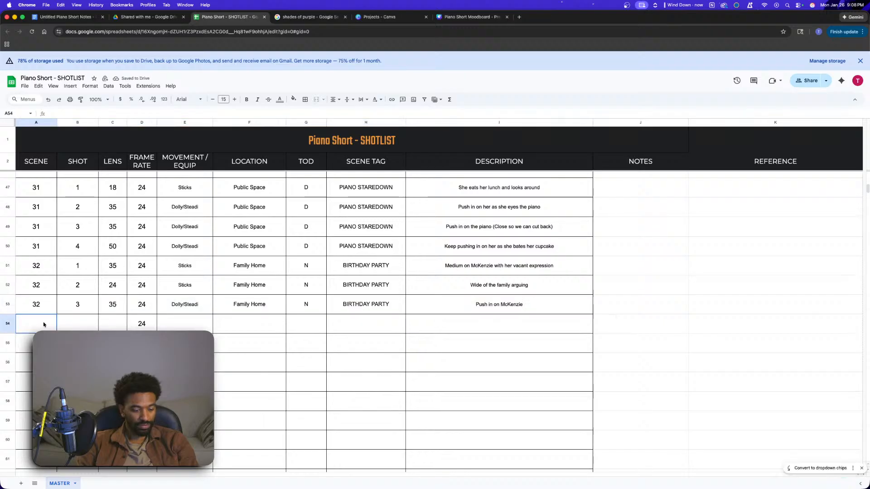
{"action": "double_click", "coordinate": [95, 329]}
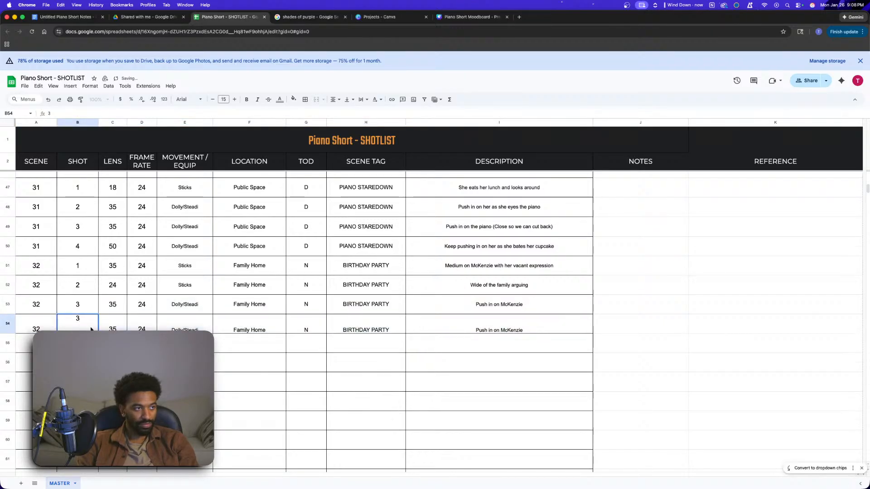
{"action": "left_click", "coordinate": [111, 362]}
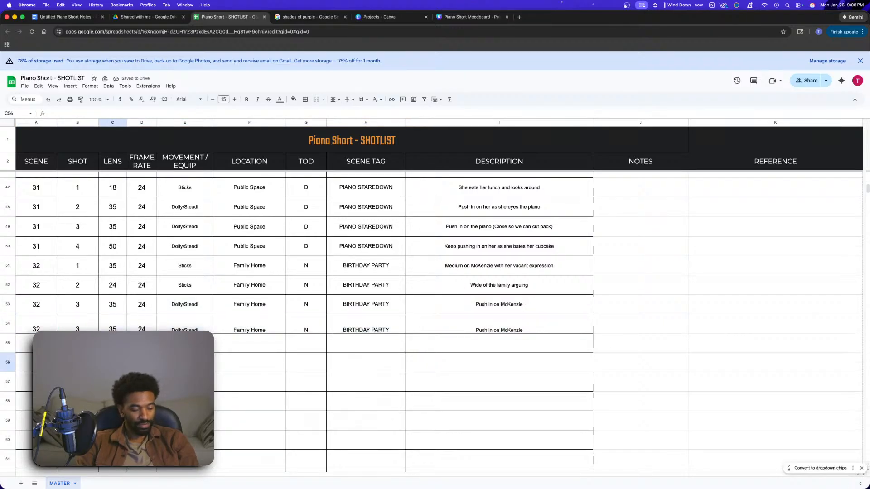
{"action": "key", "text": "super+z"}
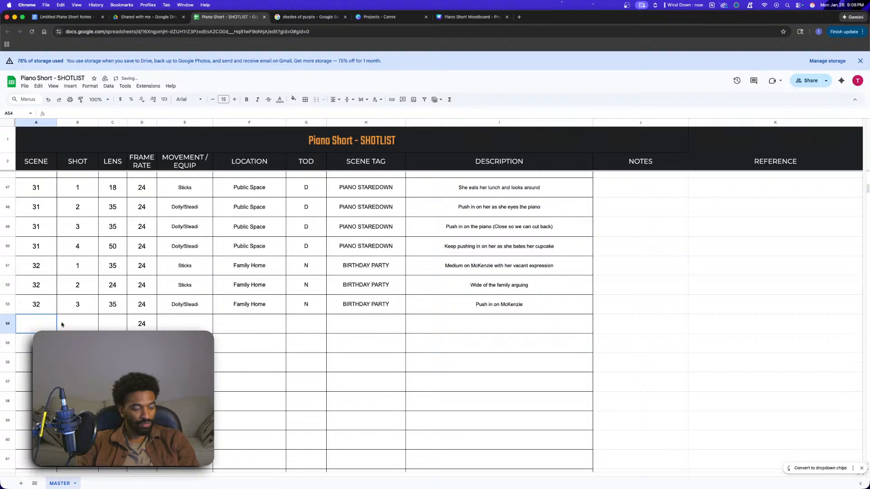
- Start the next row as scene 32, shot 4 with a 35 lens
{"action": "type", "text": "32"}
{"action": "key", "text": "Tab"}
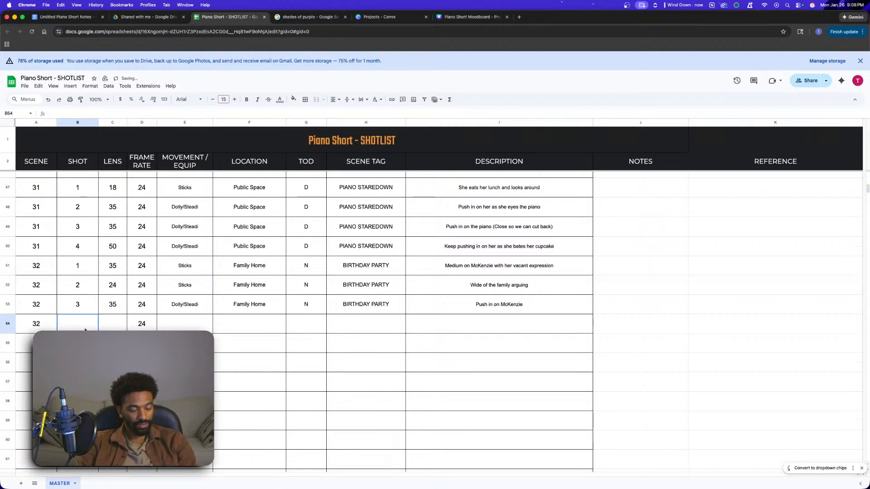
{"action": "type", "text": "4"}
{"action": "key", "text": "Tab"}
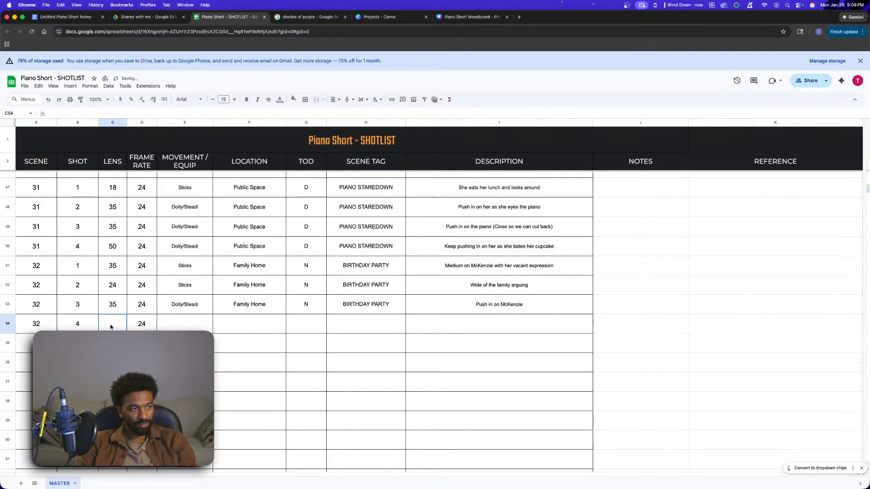
{"action": "type", "text": "35"}
- Copy the movement, location, time of day and scene tag from scene 32 shot 3 into the shot 4 row
{"action": "left_click_drag", "start_coordinate": [184, 304], "coordinate": [383, 305]}
{"action": "key", "text": "super+c"}
{"action": "left_click", "coordinate": [183, 325]}
{"action": "key", "text": "super+v"}
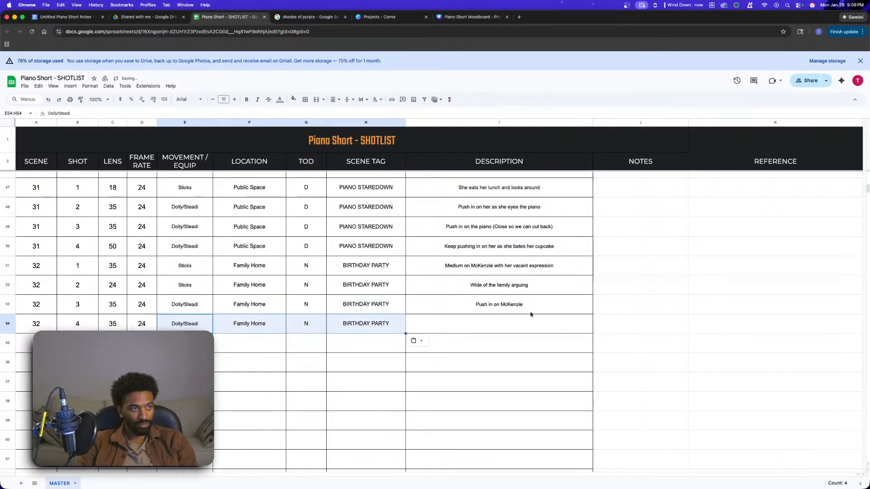
- Enter "Push in on Empty Chair" as the description of scene 32 shot 4
{"action": "left_click", "coordinate": [515, 328]}
{"action": "type", "text": "PUsh in"}
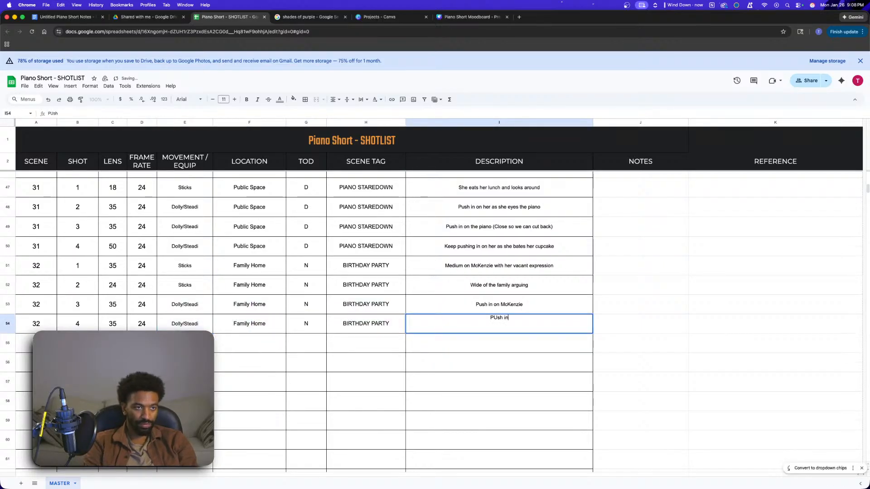
{"action": "type", "text": "ush in on Empty Chair"}
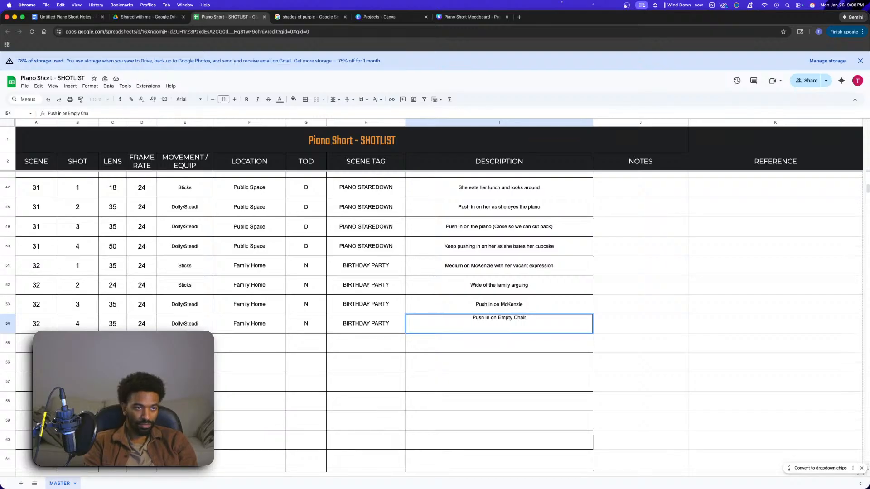
{"action": "left_click", "coordinate": [218, 393]}
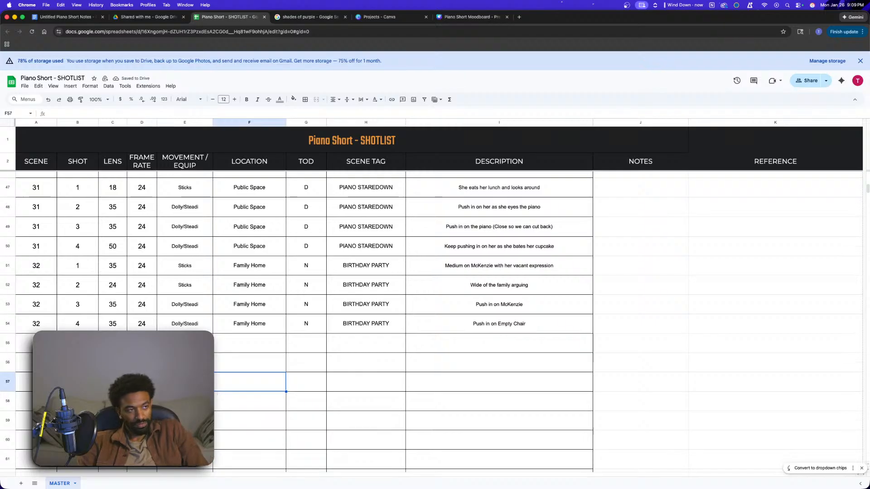
- Start the next row as scene 32, shot 5 with a 50 lens
{"action": "left_click", "coordinate": [112, 343]}
{"action": "type", "text": "50"}
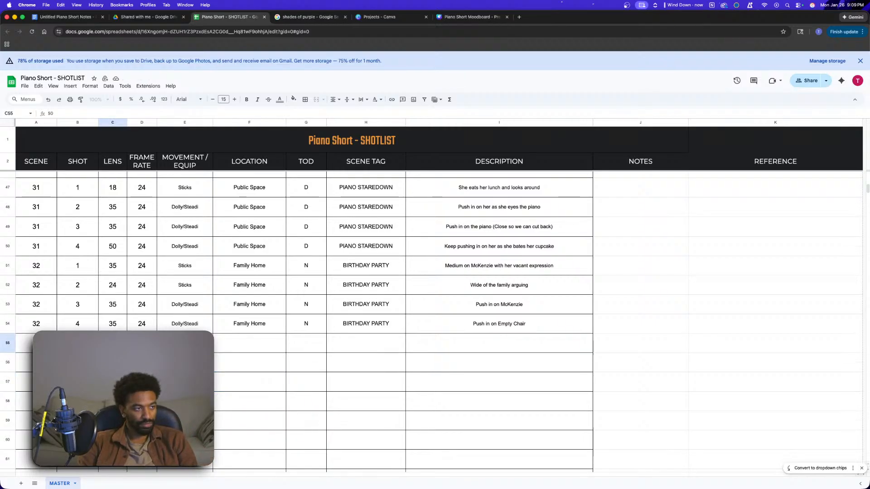
{"action": "left_click", "coordinate": [37, 343]}
{"action": "type", "text": "33"}
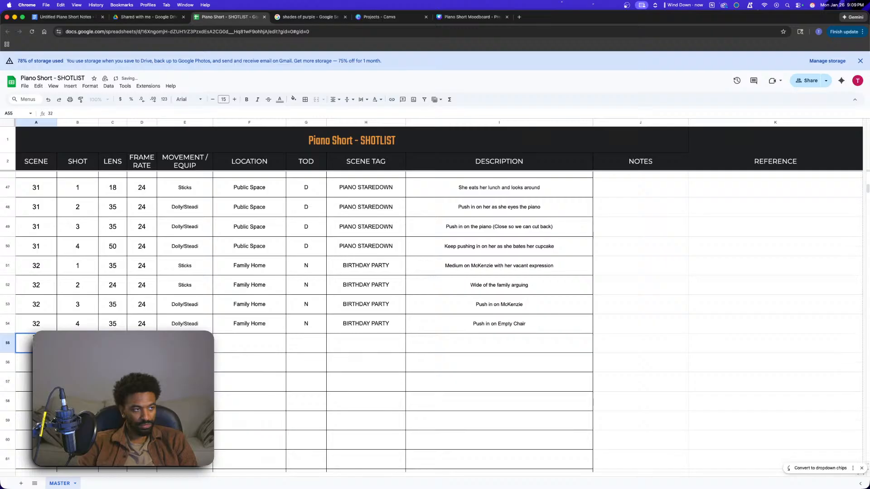
{"action": "key", "text": "Tab"}
{"action": "type", "text": "5"}
- Copy the movement, location, time of day and scene tag from scene 32 shot 4 into the shot 5 row
{"action": "left_click_drag", "start_coordinate": [185, 323], "coordinate": [355, 322]}
{"action": "key", "text": "super+c"}
{"action": "left_click", "coordinate": [206, 342]}
{"action": "key", "text": "super+v"}
- Describe scene 32 shot 5 as finishing the push on the main character by name, ending with "and stop. She exits frame"
{"action": "left_click", "coordinate": [495, 343]}
{"action": "type", "text": "Fin"}
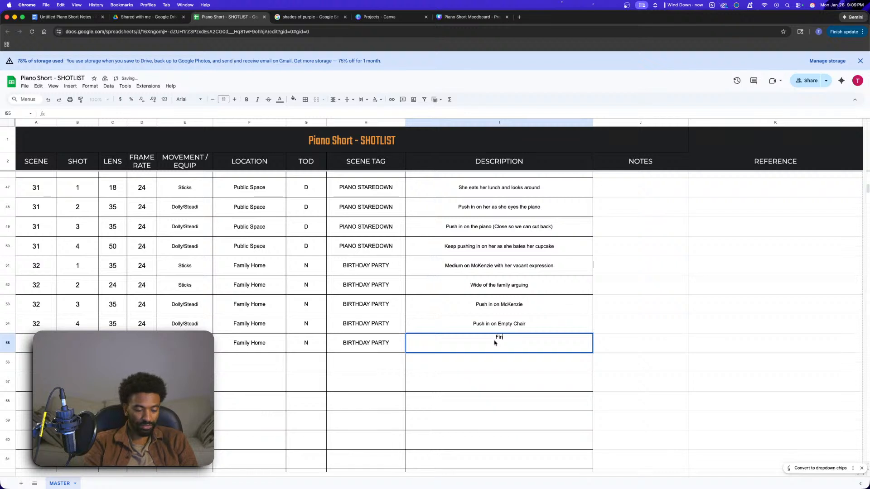
{"action": "type", "text": "ish push on McKenzie and stop. She exits frame"}
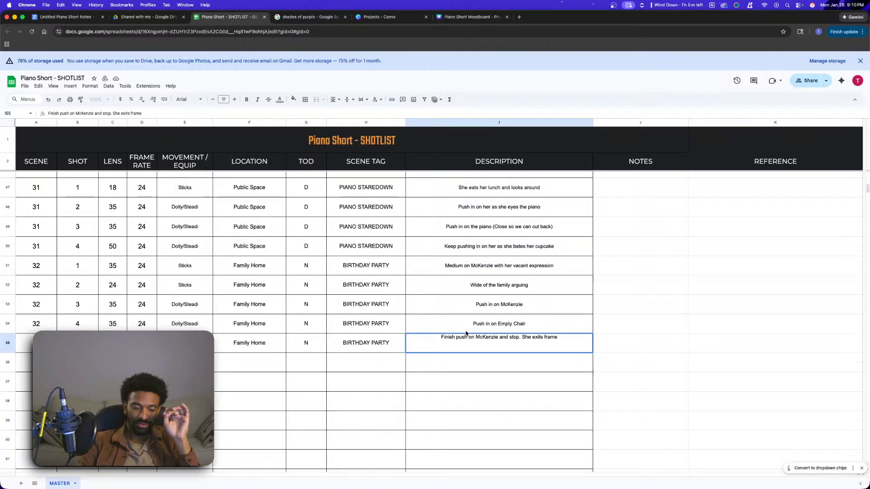
{"action": "scroll", "coordinate": [333, 335], "scroll_direction": "up", "scroll_amount": 1}
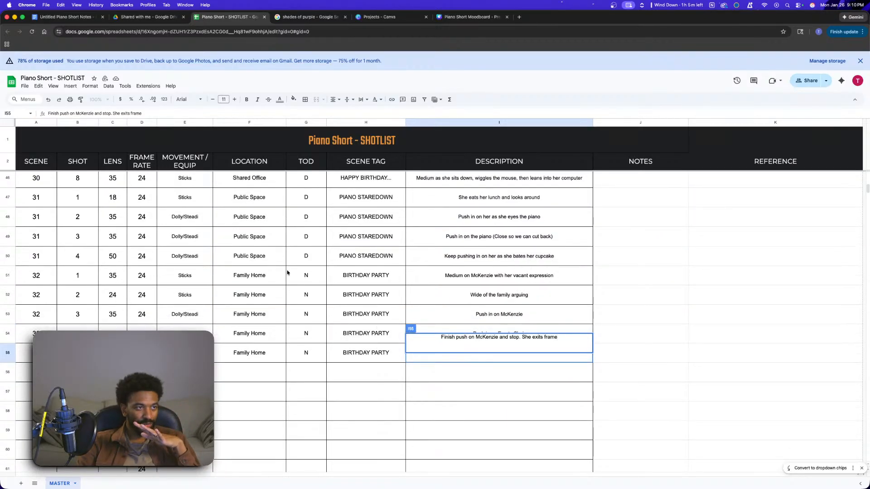
{"action": "left_click", "coordinate": [368, 273]}
- Set the lens of scene 32 shot 1 to 50
{"action": "left_click", "coordinate": [506, 279]}
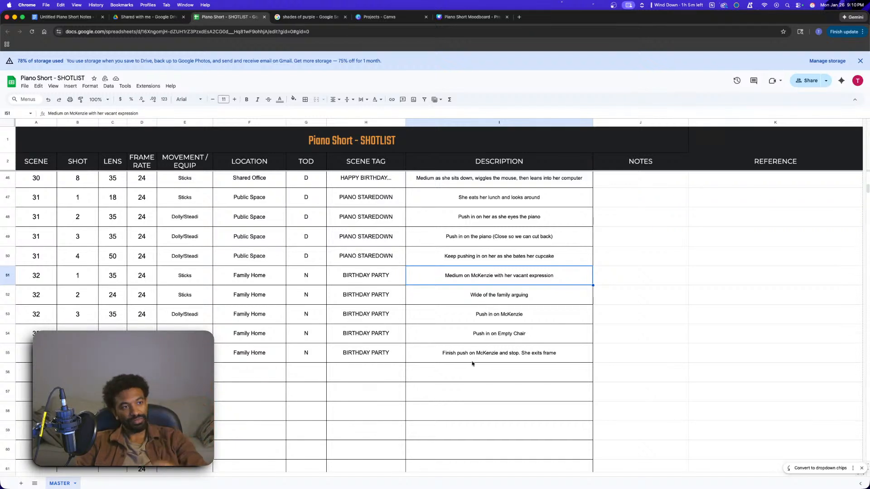
{"action": "left_click", "coordinate": [112, 276]}
{"action": "type", "text": "50"}
{"action": "left_click", "coordinate": [287, 398]}
- Change the movement of scene 32 shot 1 to Dolly/Steadi by copying it from shot 3
{"action": "left_click", "coordinate": [183, 275]}
{"action": "left_click", "coordinate": [192, 314]}
{"action": "key", "text": "cmd+c"}
{"action": "left_click", "coordinate": [204, 275]}
{"action": "key", "text": "cmd+v"}
- Begin rewriting scene 32 shot 1's description with "Pull out of" and set its lens to 24
{"action": "triple_click", "coordinate": [458, 275]}
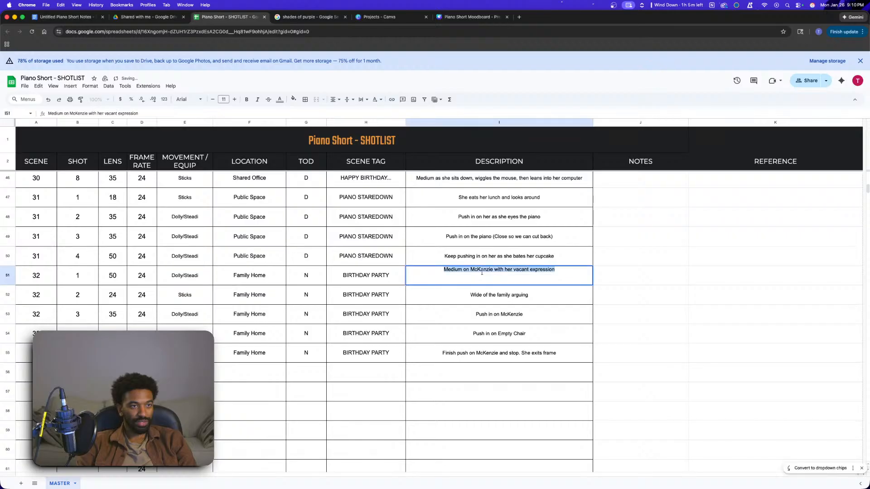
{"action": "left_click", "coordinate": [560, 275]}
{"action": "left_click_drag", "start_coordinate": [565, 271], "coordinate": [449, 271]}
{"action": "type", "text": "PUl"}
{"action": "key", "text": "BackSpace"}
{"action": "key", "text": "BackSpace"}
{"action": "type", "text": "ull out of M"}
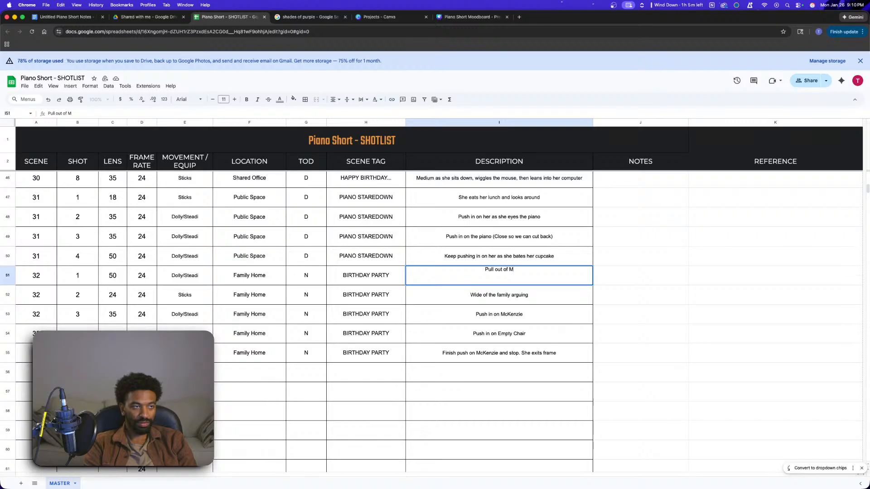
{"action": "left_click", "coordinate": [113, 276]}
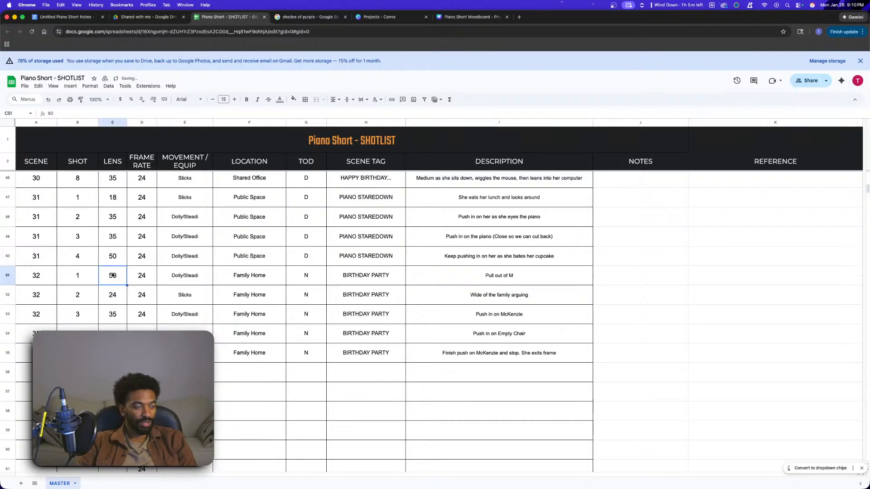
{"action": "type", "text": "24"}
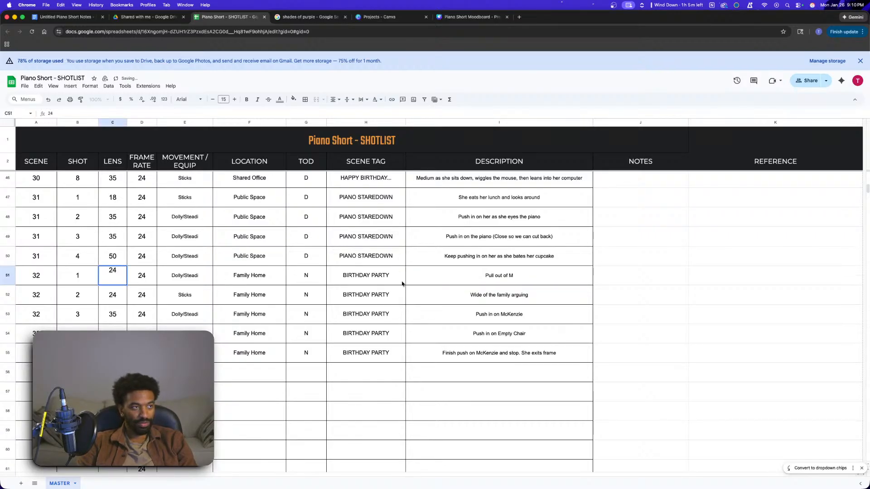
- Complete scene 32 shot 1's description with the main character's name in possessive form and "CU to reveal her family sitting at the table."
{"action": "left_click", "coordinate": [520, 279]}
{"action": "double_click", "coordinate": [512, 275]}
{"action": "type", "text": "cKenzie's"}
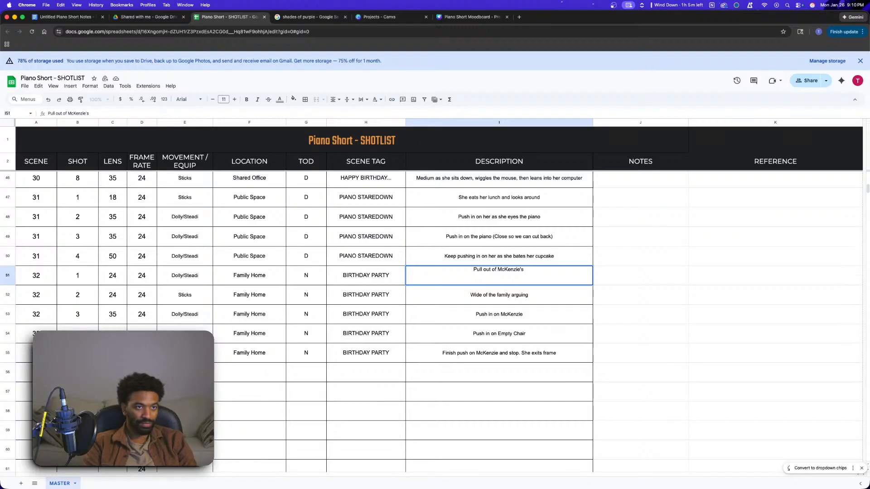
{"action": "type", "text": "C"}
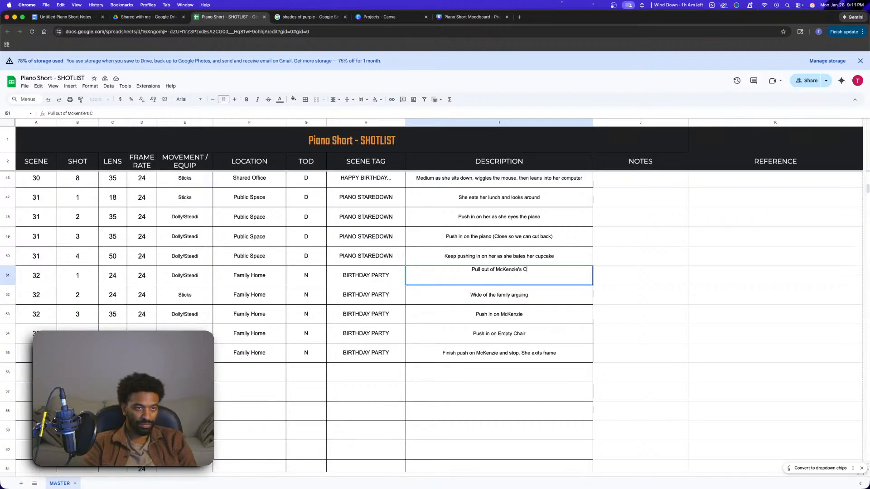
{"action": "type", "text": "U to revea"}
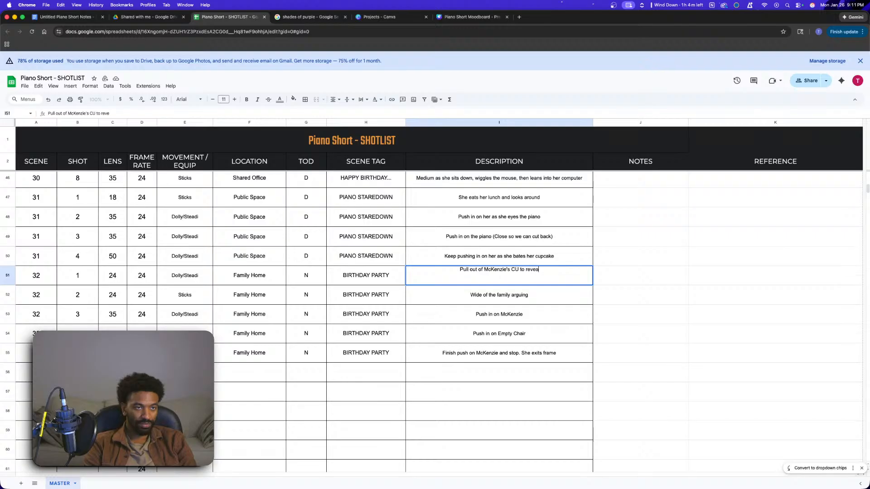
{"action": "type", "text": "l her family"}
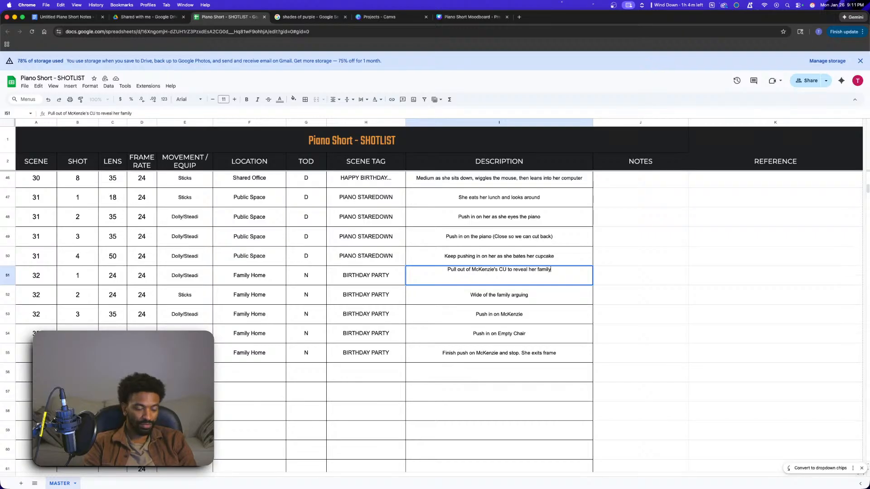
{"action": "type", "text": " sitting at "}
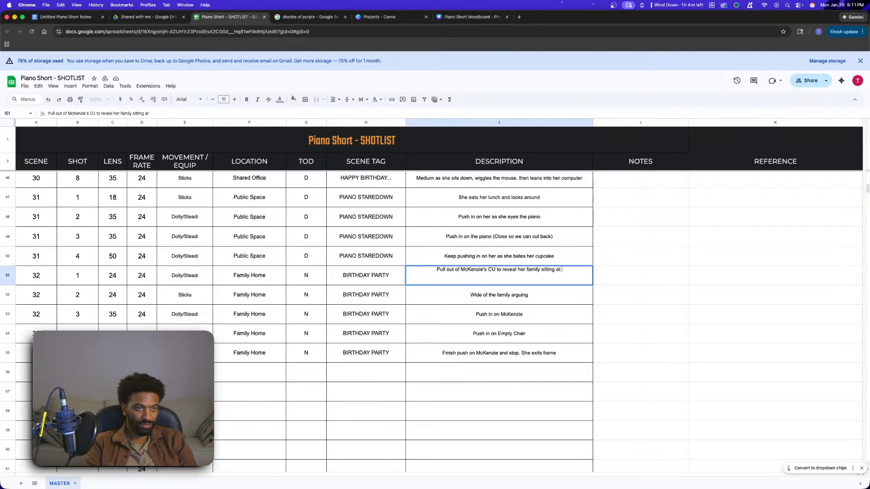
{"action": "type", "text": "the table."}
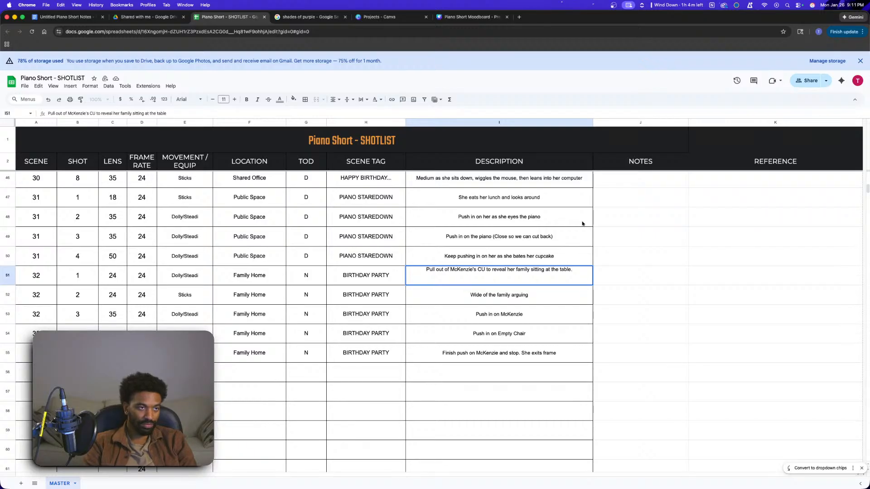
{"action": "left_click", "coordinate": [568, 368]}
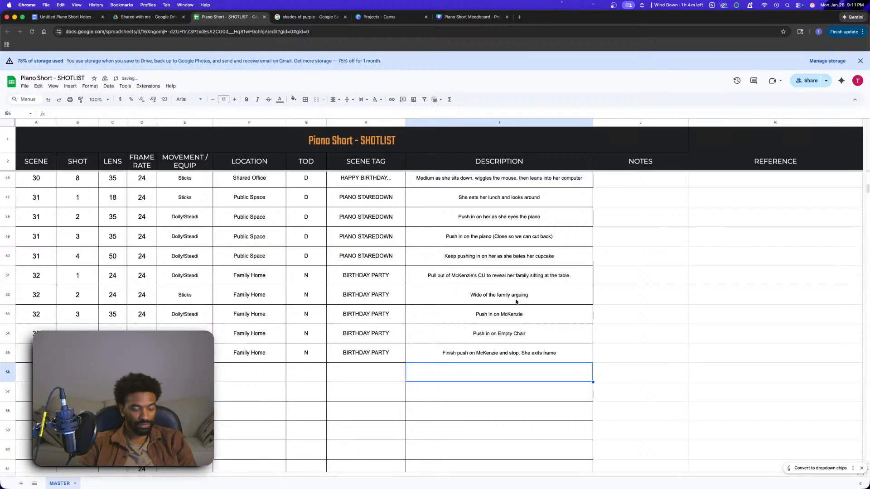
- Duplicate the scene 32 shot 2 row into the first empty row below shot 5 and edit the copy's shot number
{"action": "left_click", "coordinate": [508, 317]}
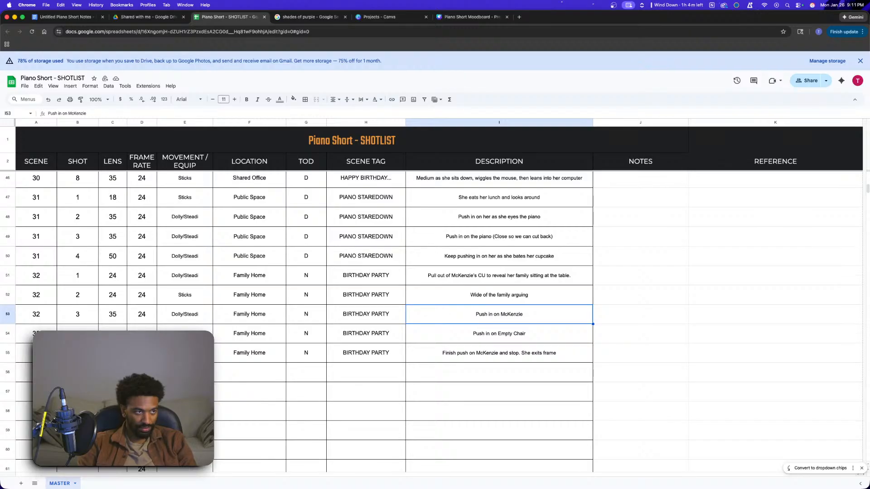
{"action": "left_click", "coordinate": [322, 322]}
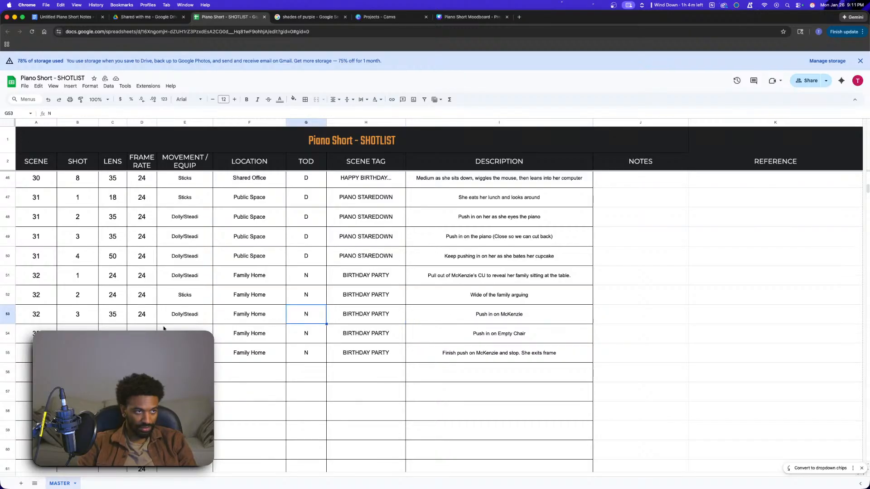
{"action": "left_click_drag", "start_coordinate": [44, 297], "coordinate": [443, 298]}
{"action": "key", "text": "super+c"}
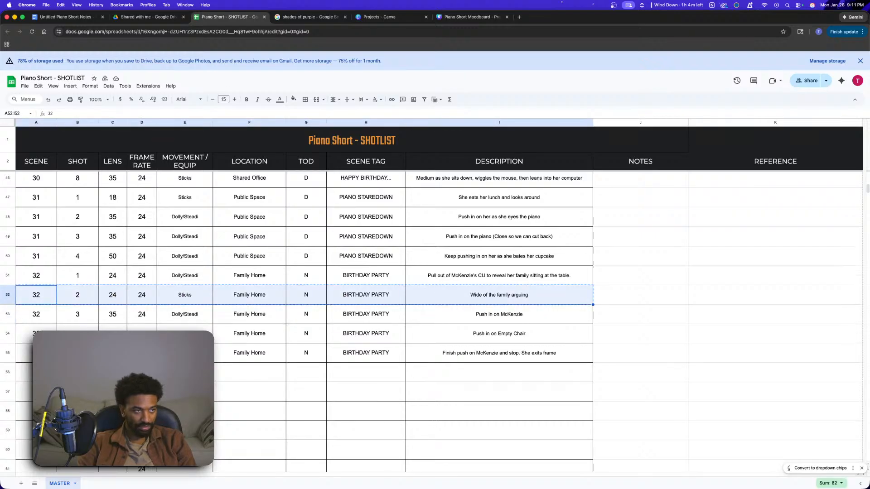
{"action": "left_click", "coordinate": [35, 372]}
{"action": "key", "text": "super+v"}
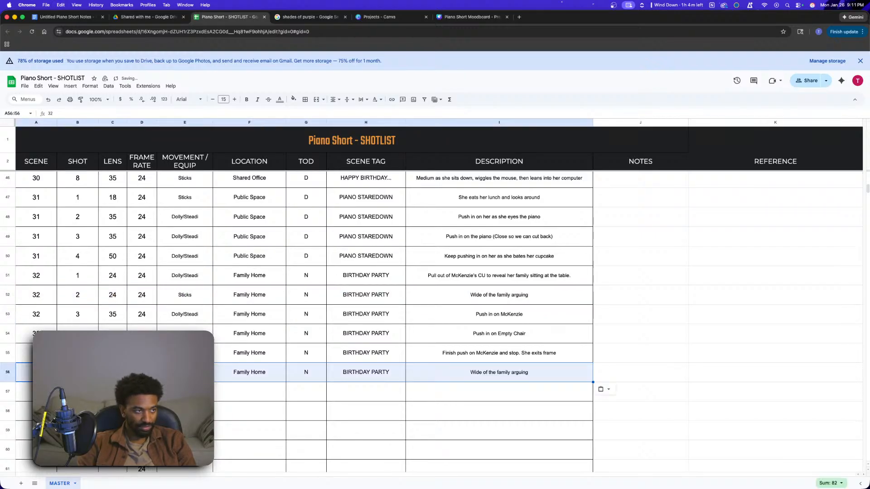
{"action": "left_click", "coordinate": [113, 411]}
{"action": "double_click", "coordinate": [78, 372]}
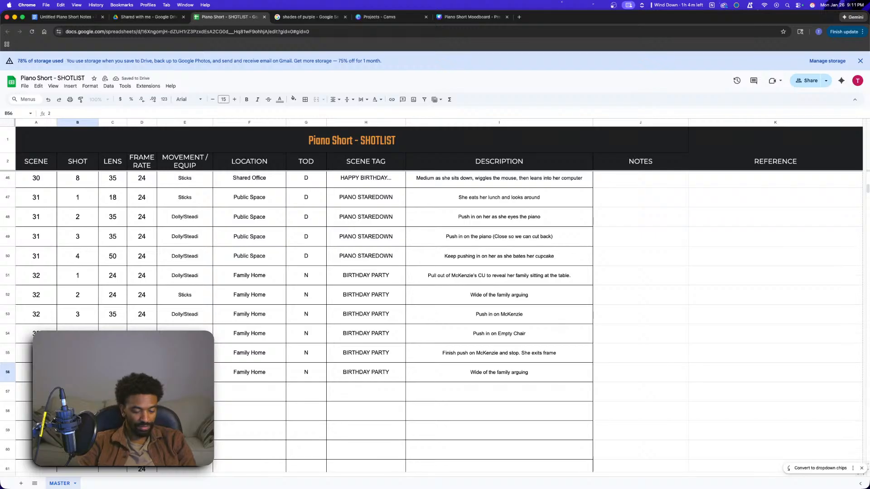
- Replace the duplicated row's description with the main character's name followed by "leaving the table and the family still arguing"
{"action": "left_click", "coordinate": [482, 372]}
{"action": "double_click", "coordinate": [482, 374]}
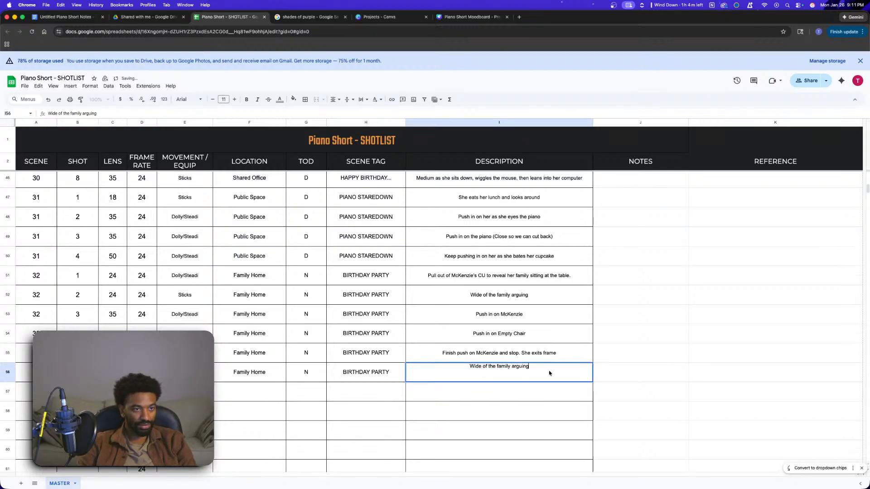
{"action": "left_click_drag", "start_coordinate": [527, 368], "coordinate": [459, 368]}
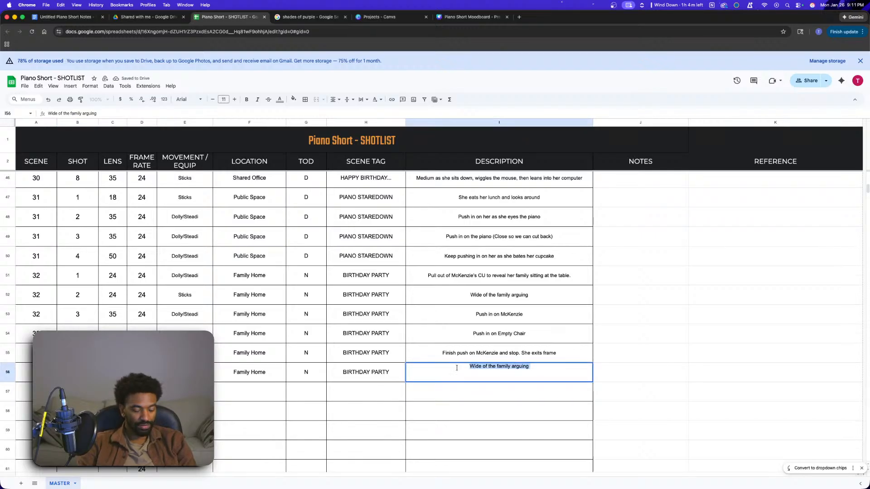
{"action": "left_click", "coordinate": [486, 367]}
{"action": "triple_click", "coordinate": [486, 366]}
{"action": "type", "text": "Mc"}
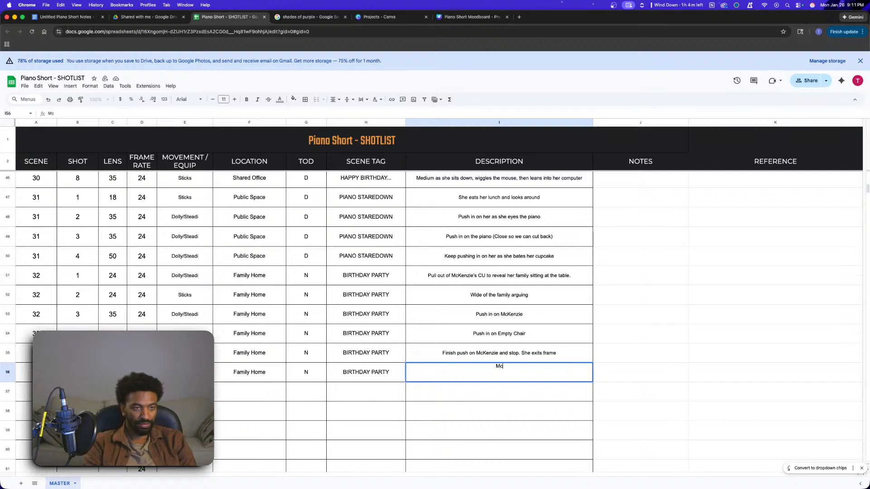
{"action": "type", "text": "Kenzie leaving the "}
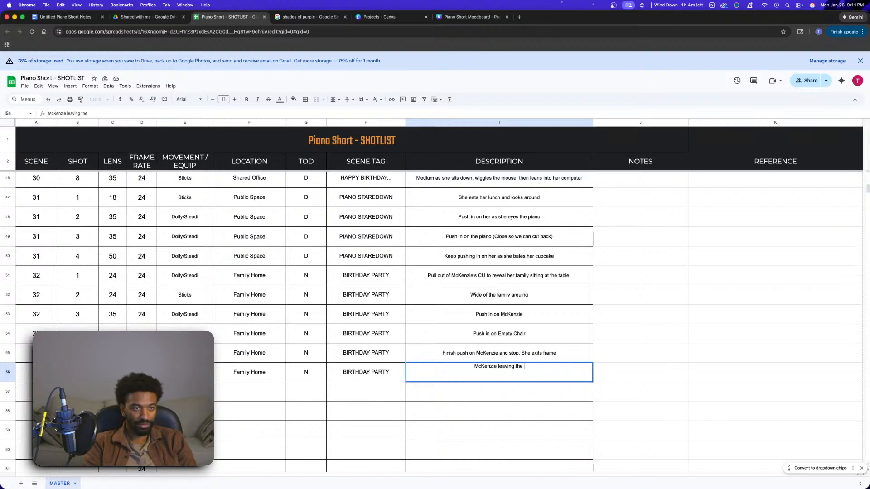
{"action": "type", "text": "table and the fami"}
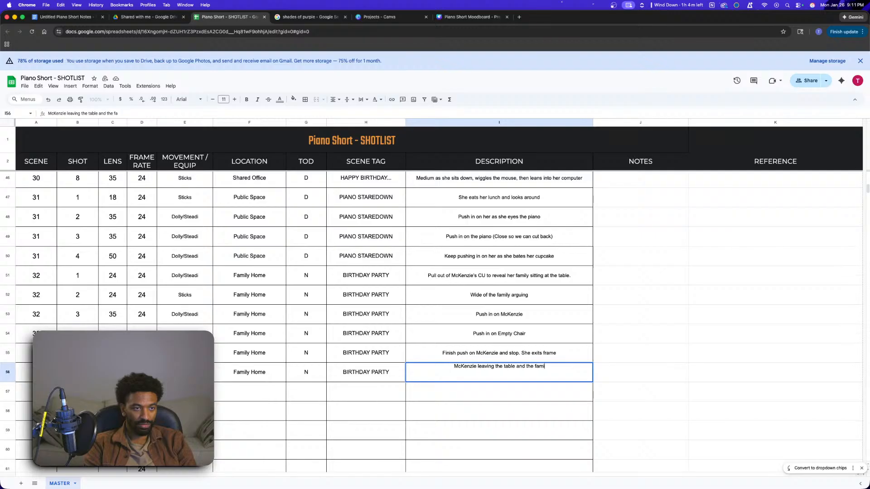
{"action": "type", "text": "ly still arguing"}
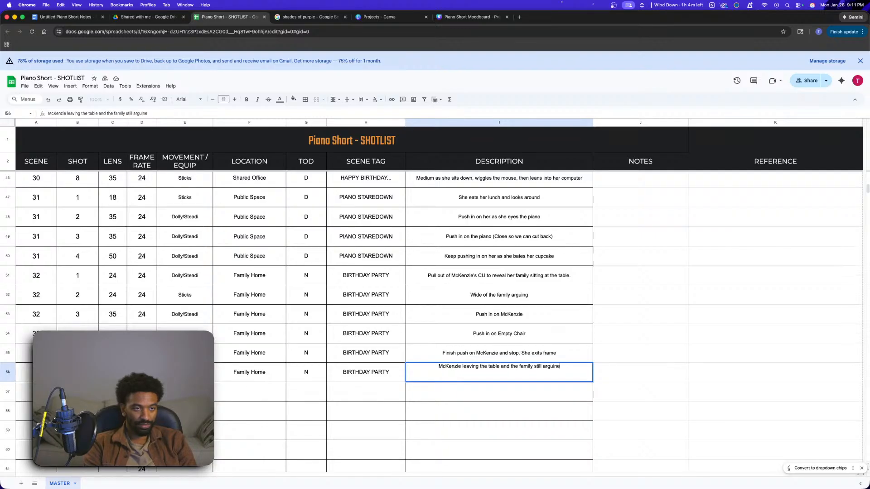
{"action": "left_click", "coordinate": [302, 444]}
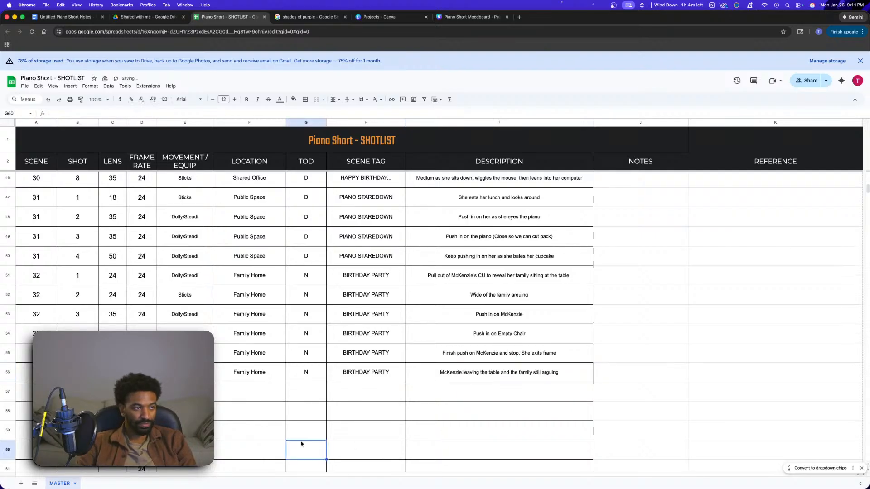
- Start a new row below scene 32 with scene 33, shot 1 and lens 18
{"action": "left_click", "coordinate": [36, 391]}
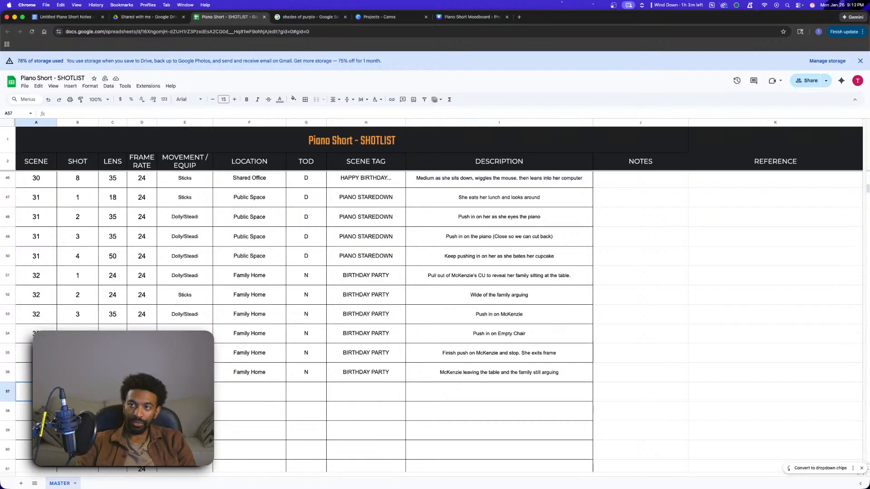
{"action": "type", "text": "33"}
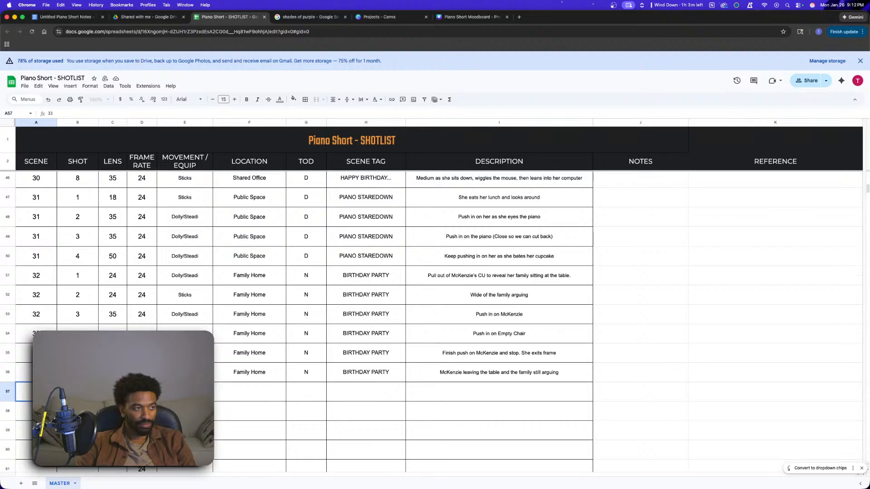
{"action": "key", "text": "Tab"}
{"action": "type", "text": "1"}
{"action": "key", "text": "Tab"}
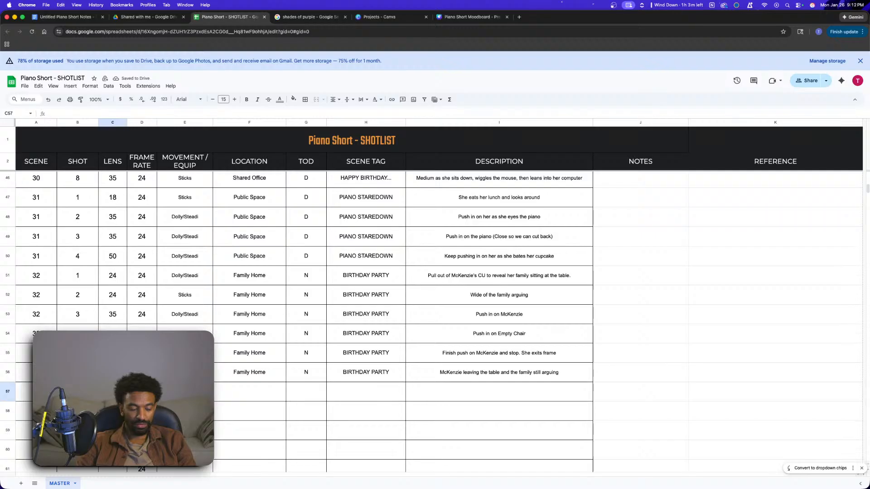
{"action": "type", "text": "2"}
{"action": "key", "text": "BackSpace"}
{"action": "type", "text": "18"}
{"action": "key", "text": "Tab"}
{"action": "key", "text": "Tab"}
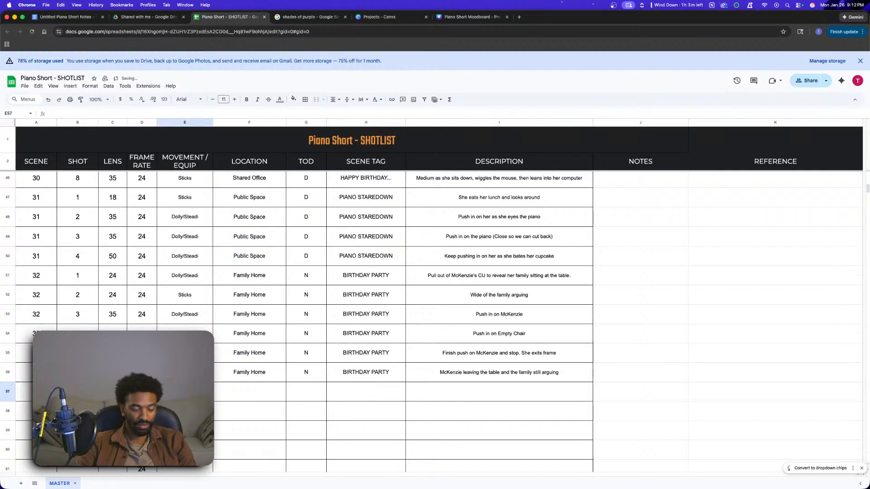
- Copy the movement, location, TOD and scene tag from the row above into scene 33 shot 1, changing its location to Family Home Closet
{"action": "left_click_drag", "start_coordinate": [195, 372], "coordinate": [350, 370]}
{"action": "key", "text": "super+c"}
{"action": "key", "text": "Down"}
{"action": "key", "text": "super+v"}
{"action": "double_click", "coordinate": [272, 391]}
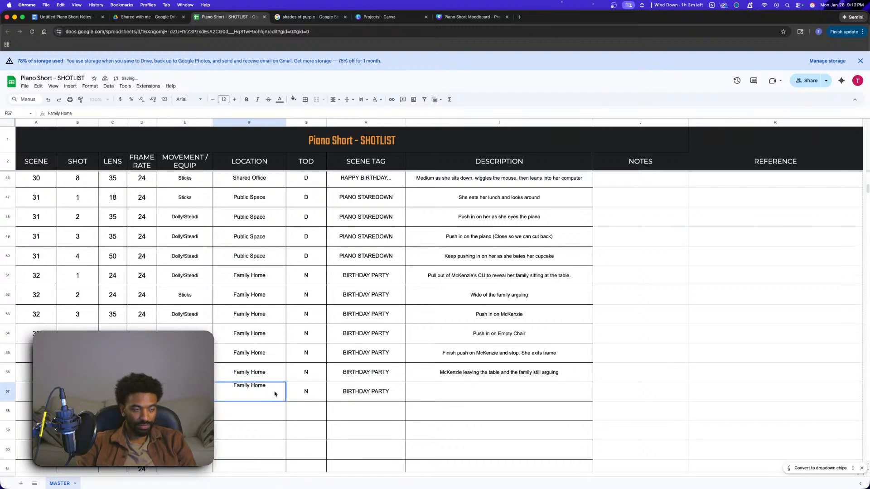
{"action": "type", "text": "Closet"}
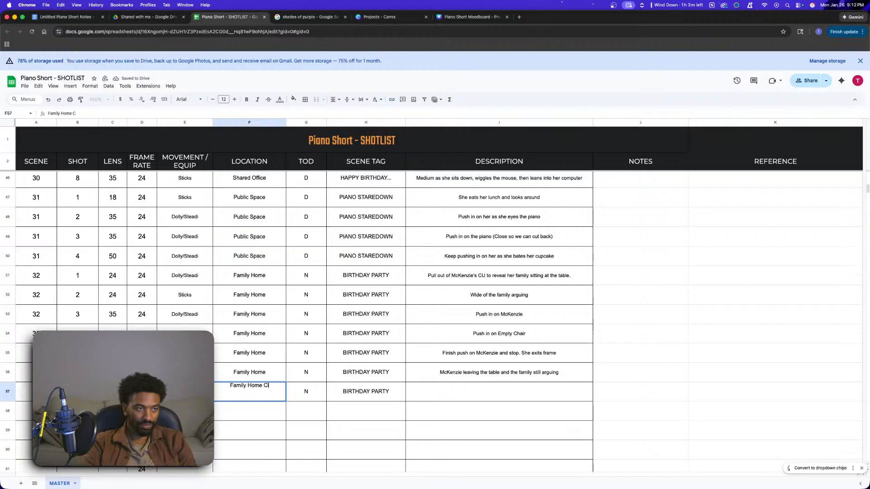
{"action": "left_click", "coordinate": [340, 391]}
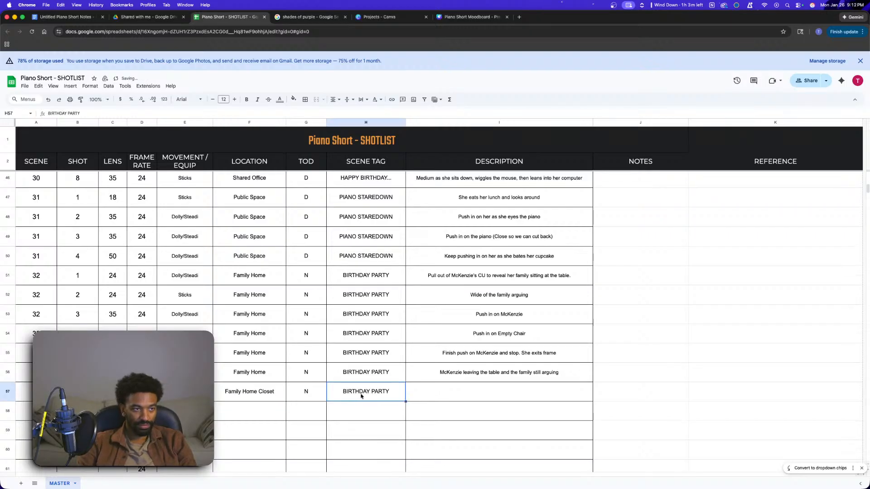
- Describe scene 33 shot 1 as the main character by name "opening the door and smiling. Piano in foreground"
{"action": "left_click", "coordinate": [491, 391]}
{"action": "double_click", "coordinate": [521, 396]}
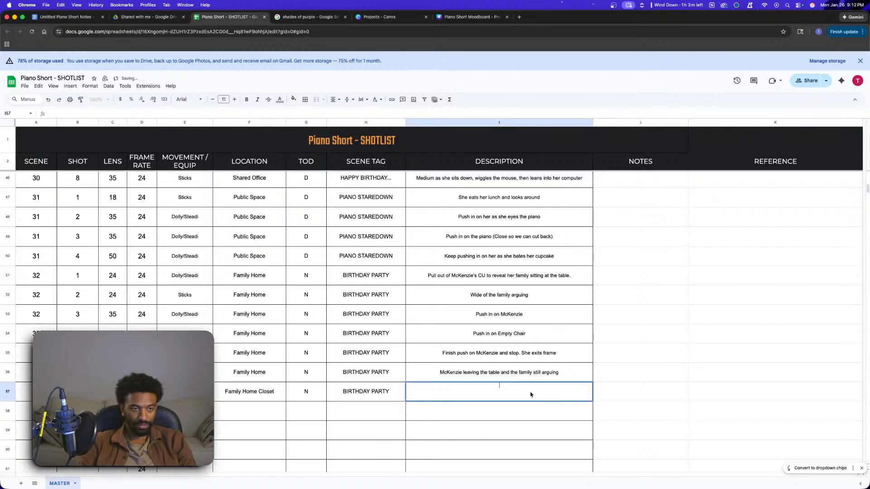
{"action": "type", "text": "Mc"}
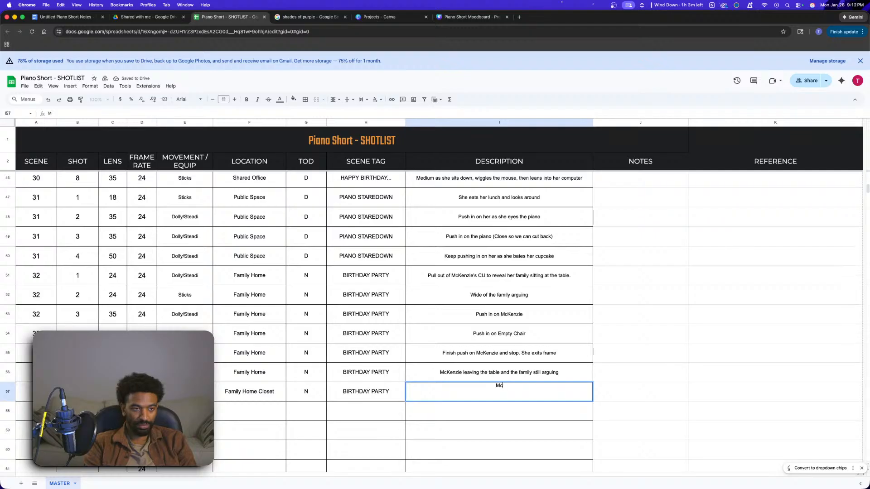
{"action": "type", "text": "Kenzie opening the door and smiling."}
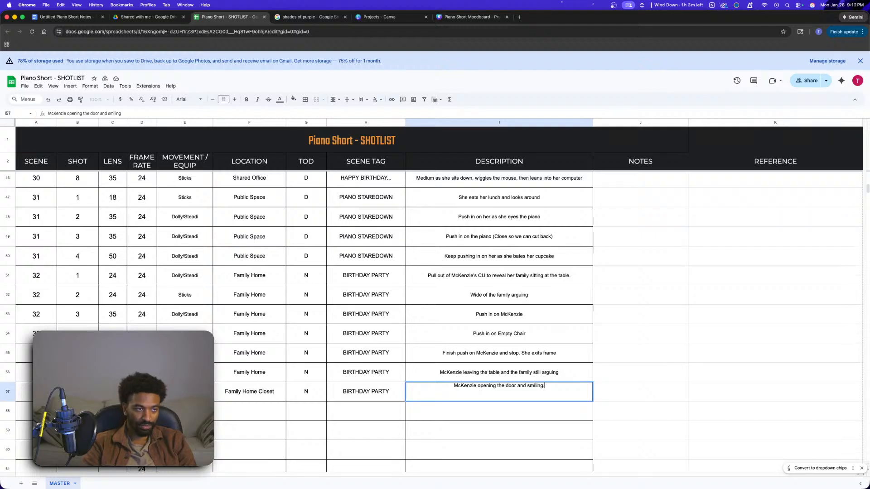
{"action": "scroll", "coordinate": [498, 317], "scroll_direction": "down", "scroll_amount": 2}
{"action": "type", "text": "Piano in foreground"}
{"action": "left_click", "coordinate": [657, 379]}
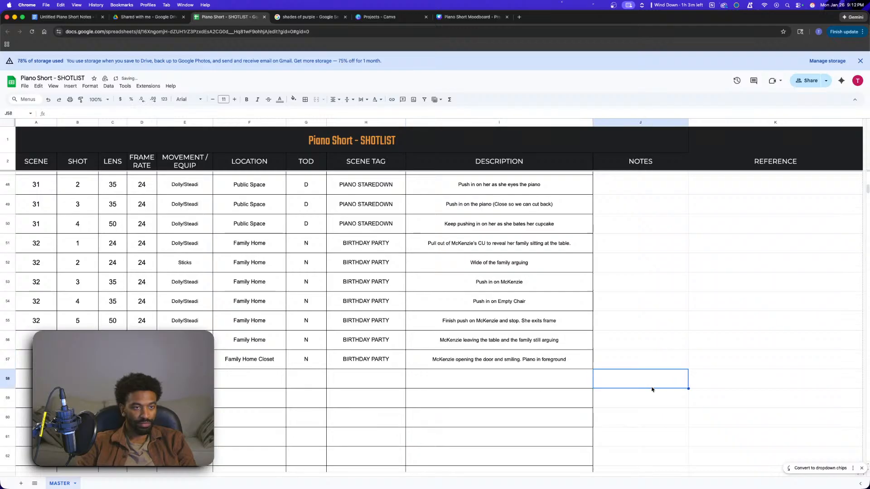
- Enter a scene number in the empty row below scene 33 shot 1
{"action": "left_click", "coordinate": [43, 379]}
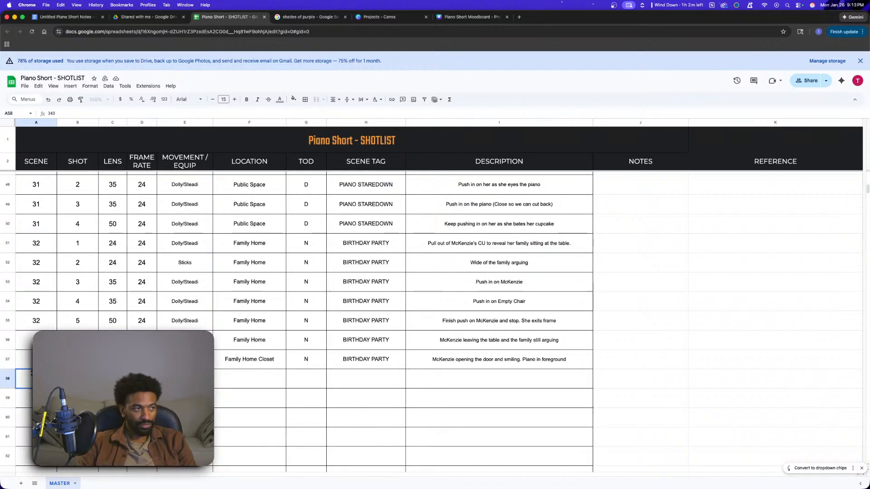
{"action": "left_click", "coordinate": [78, 398]}
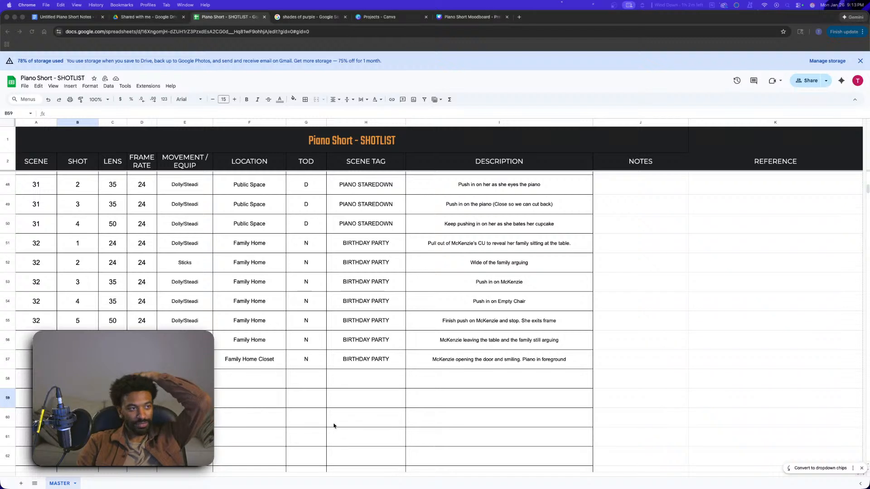
{"action": "left_click", "coordinate": [255, 397]}
{"action": "left_click", "coordinate": [230, 390]}
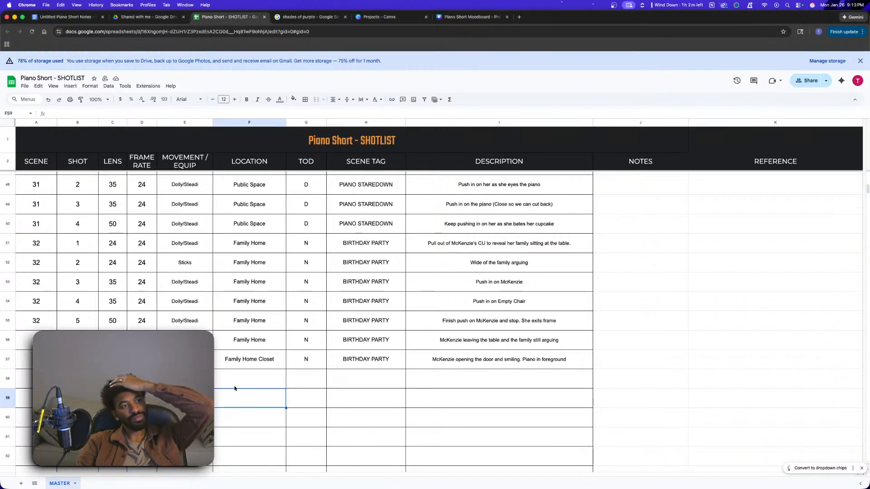
{"action": "left_click", "coordinate": [240, 382]}
{"action": "left_click", "coordinate": [310, 379]}
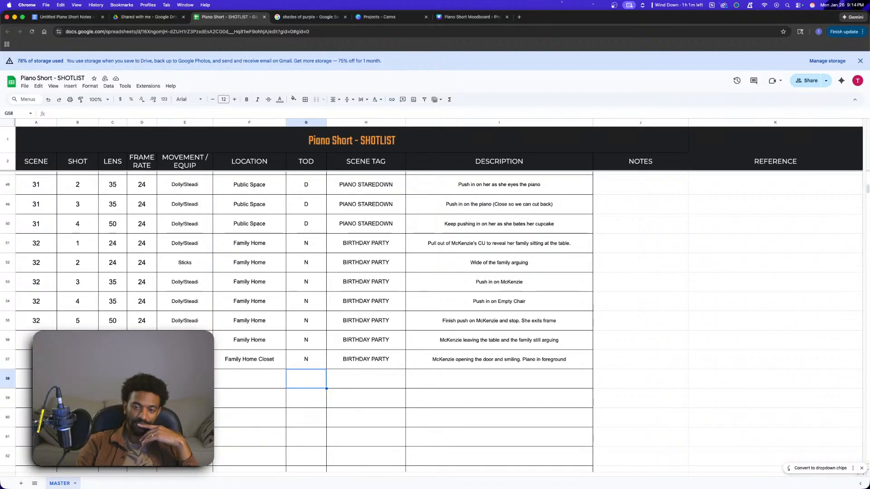
{"action": "key", "text": "super+Tab"}
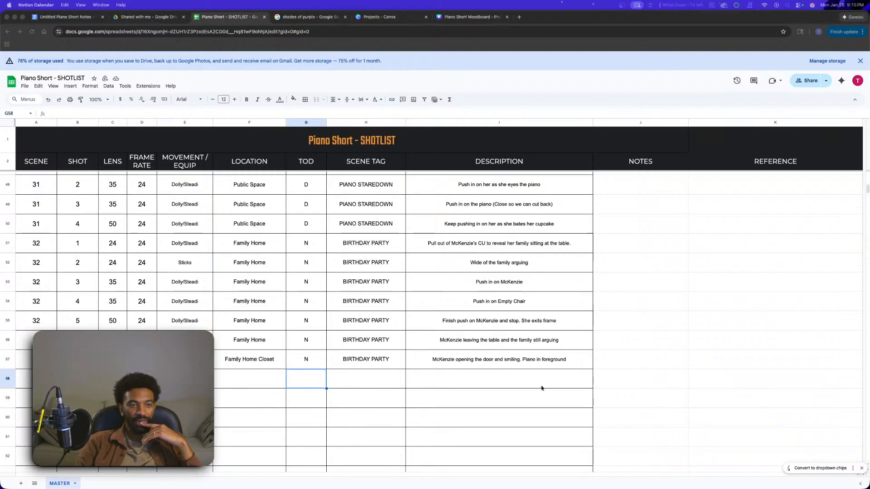
- Review the whole shot list from the scene 1 OPENING VOID shots through scene 33 and the unfilled rows below
{"action": "left_click", "coordinate": [453, 402]}
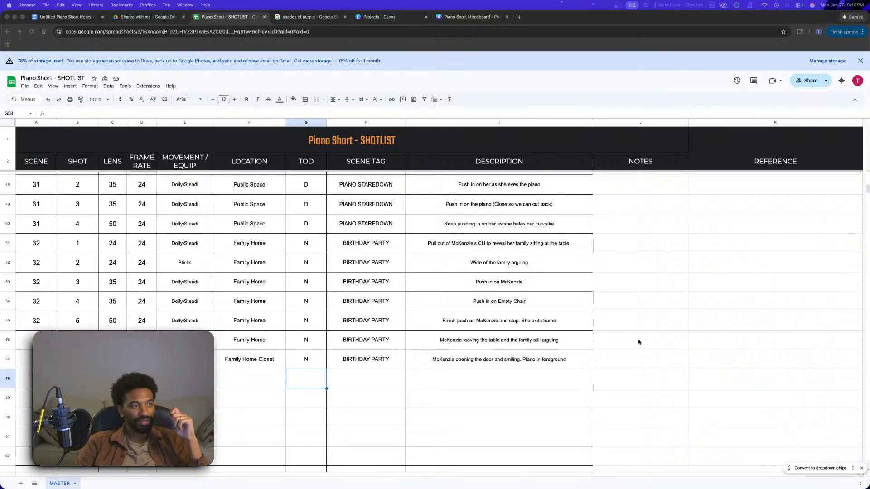
{"action": "scroll", "coordinate": [279, 323], "scroll_direction": "down", "scroll_amount": 3}
{"action": "scroll", "coordinate": [279, 323], "scroll_direction": "up", "scroll_amount": 15}
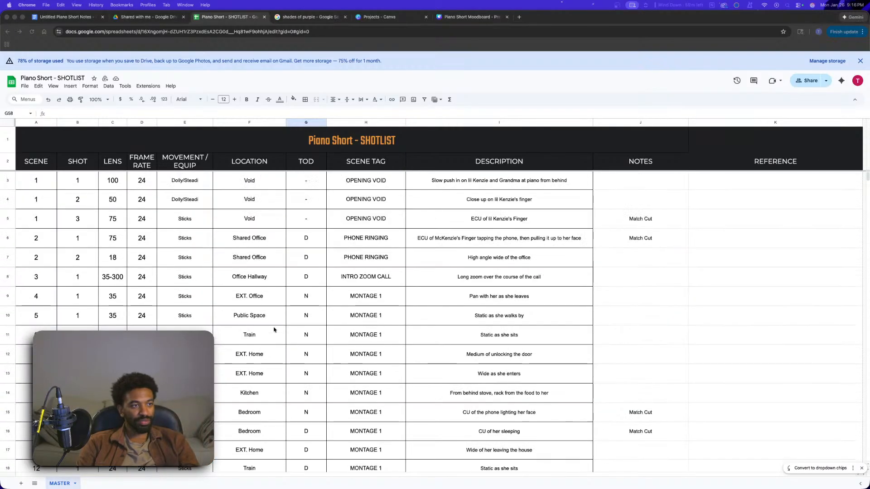
{"action": "scroll", "coordinate": [274, 330], "scroll_direction": "down", "scroll_amount": 1}
{"action": "scroll", "coordinate": [299, 284], "scroll_direction": "down", "scroll_amount": 10}
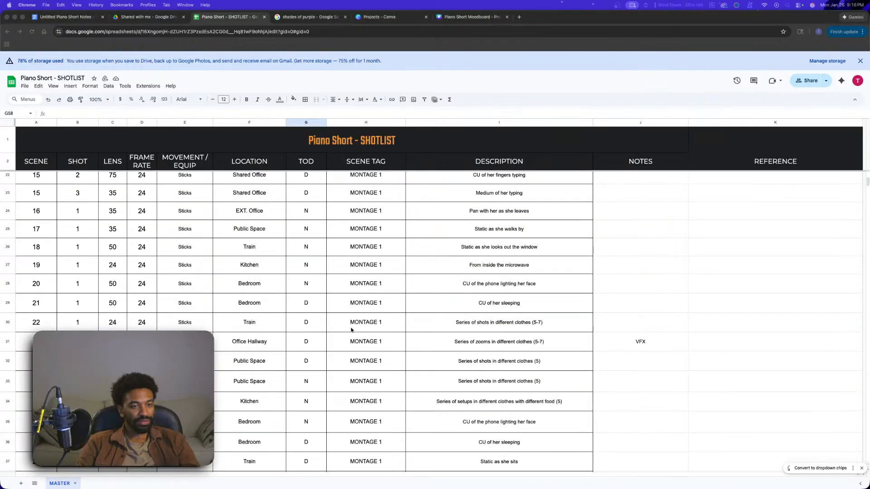
{"action": "scroll", "coordinate": [355, 338], "scroll_direction": "down", "scroll_amount": 2}
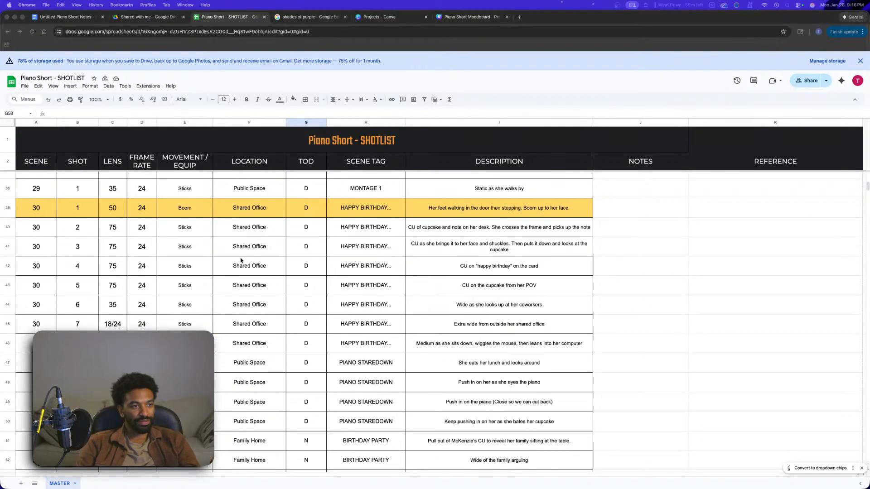
{"action": "scroll", "coordinate": [290, 385], "scroll_direction": "down", "scroll_amount": 1}
{"action": "scroll", "coordinate": [296, 390], "scroll_direction": "up", "scroll_amount": 3}
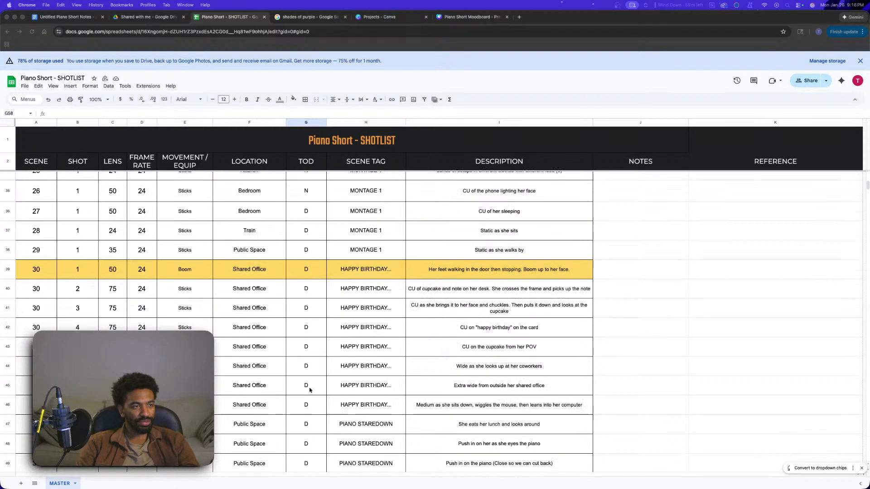
{"action": "scroll", "coordinate": [313, 430], "scroll_direction": "down", "scroll_amount": 3}
{"action": "scroll", "coordinate": [376, 360], "scroll_direction": "down", "scroll_amount": 4}
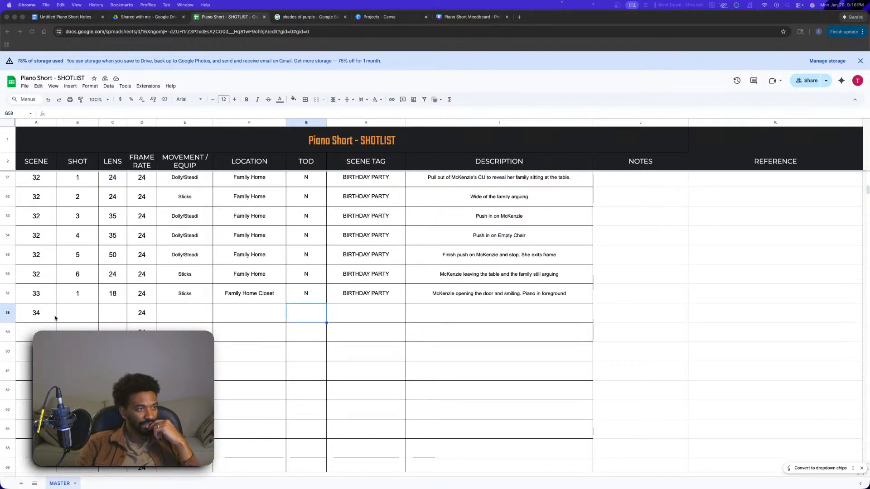
{"action": "scroll", "coordinate": [399, 374], "scroll_direction": "down", "scroll_amount": 15}
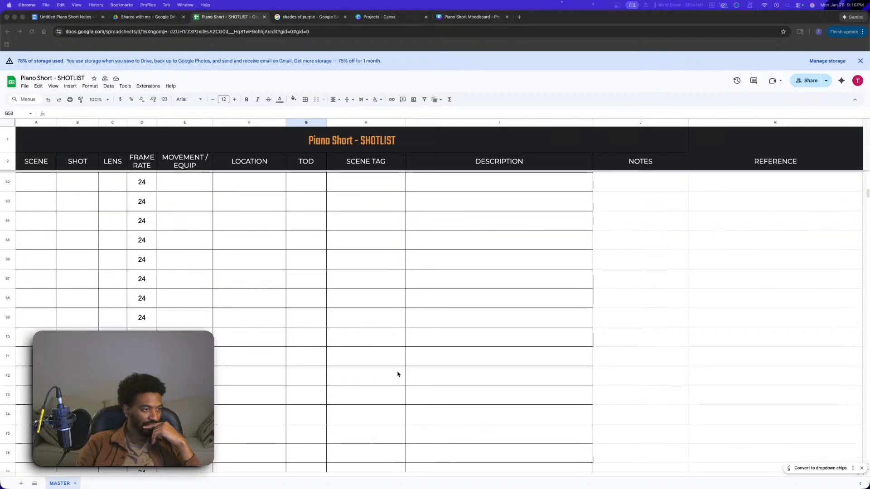
{"action": "scroll", "coordinate": [397, 373], "scroll_direction": "up", "scroll_amount": 5}
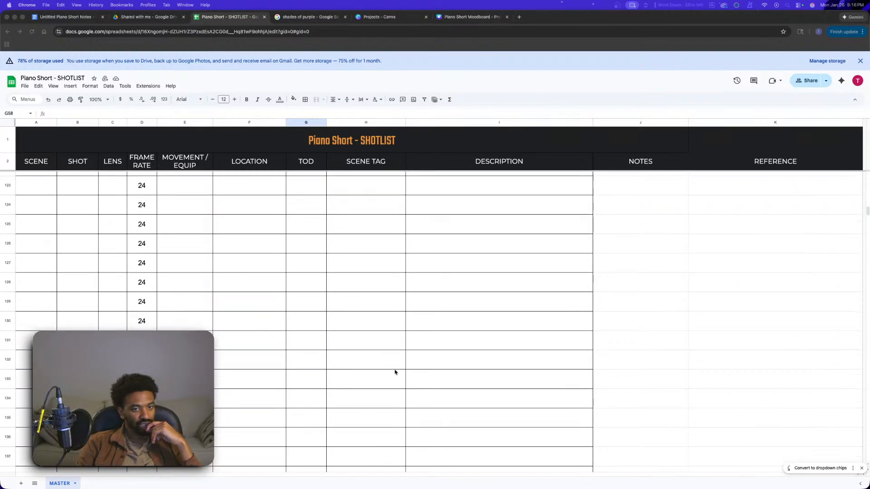
{"action": "scroll", "coordinate": [394, 372], "scroll_direction": "up", "scroll_amount": 20}
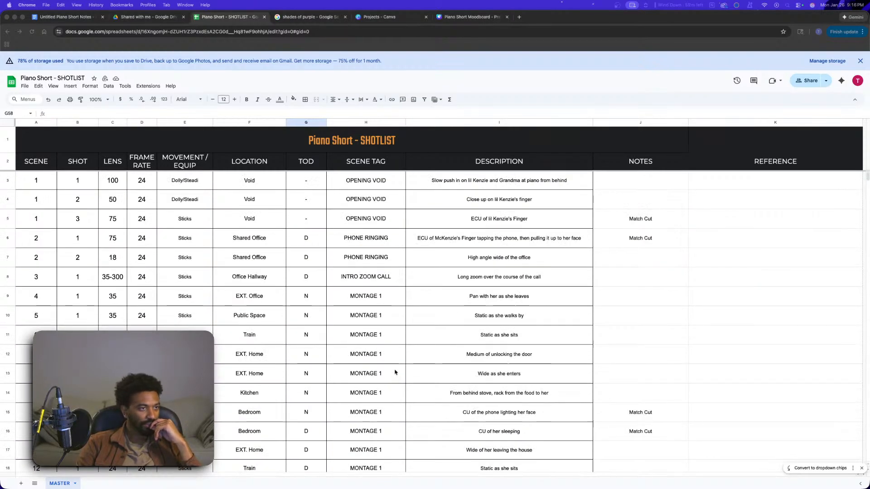
{"action": "scroll", "coordinate": [394, 373], "scroll_direction": "down", "scroll_amount": 10}
{"action": "scroll", "coordinate": [340, 359], "scroll_direction": "up", "scroll_amount": 10}
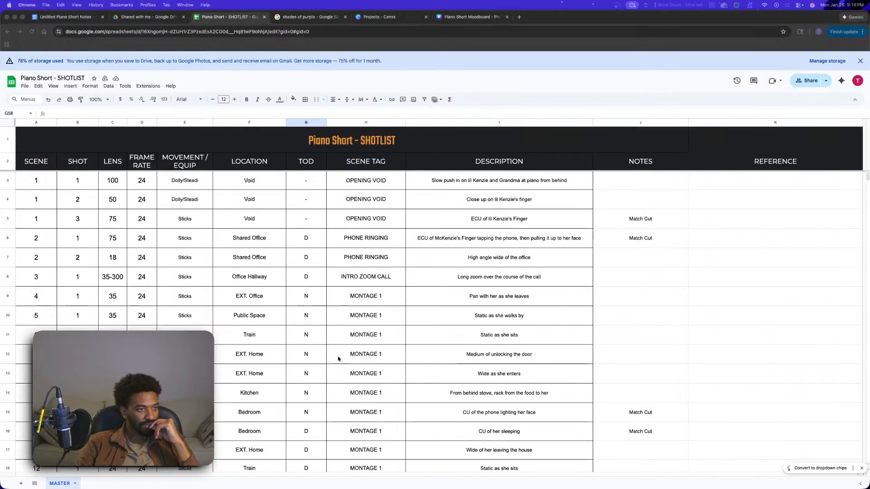
{"action": "scroll", "coordinate": [310, 356], "scroll_direction": "down", "scroll_amount": 15}
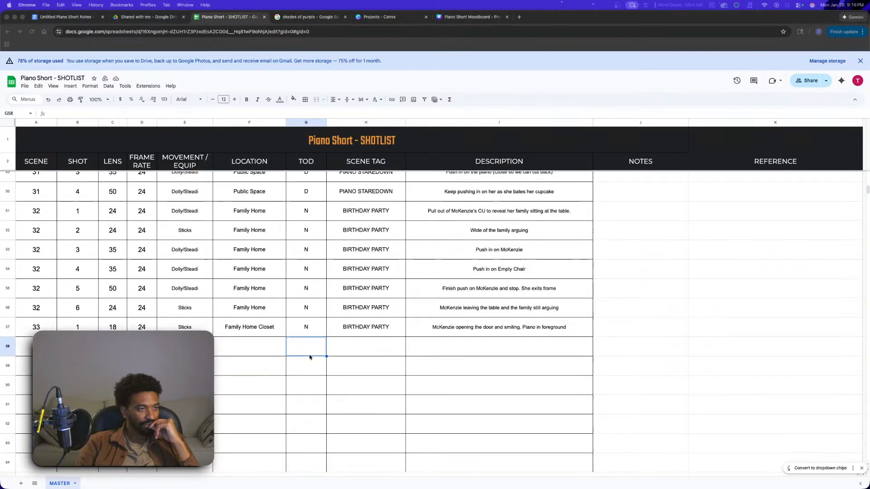